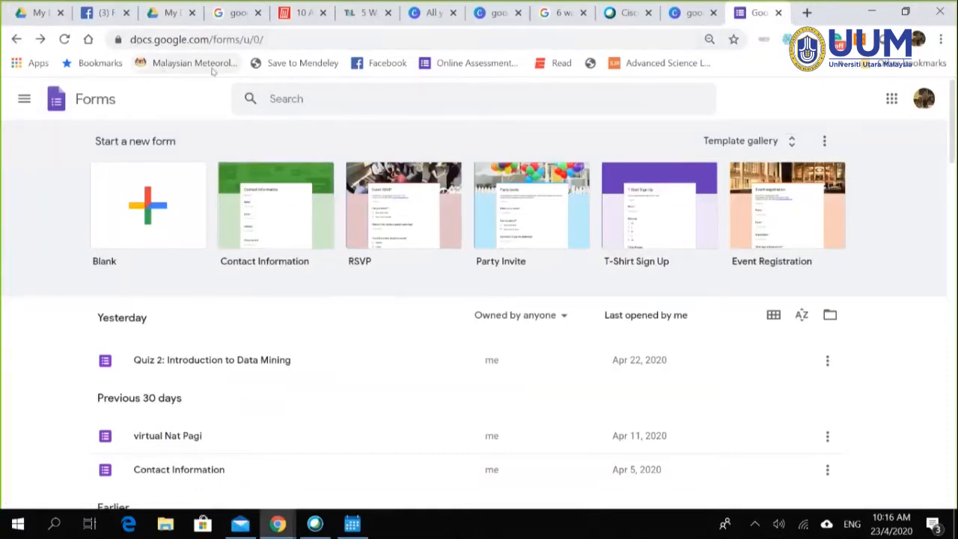
Step: Go to drive.google.com in the same tab to reach My Drive
click(152, 43)
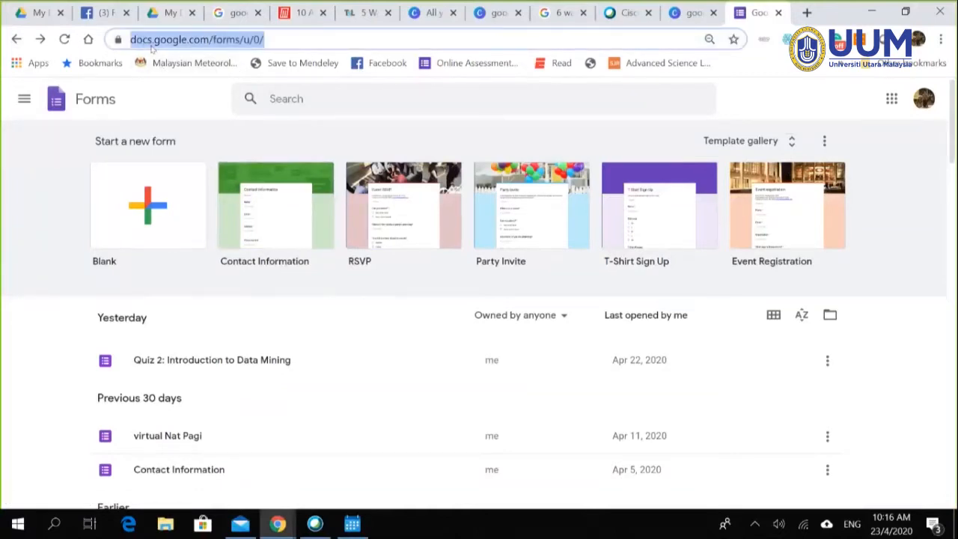
text(drive.google.com)
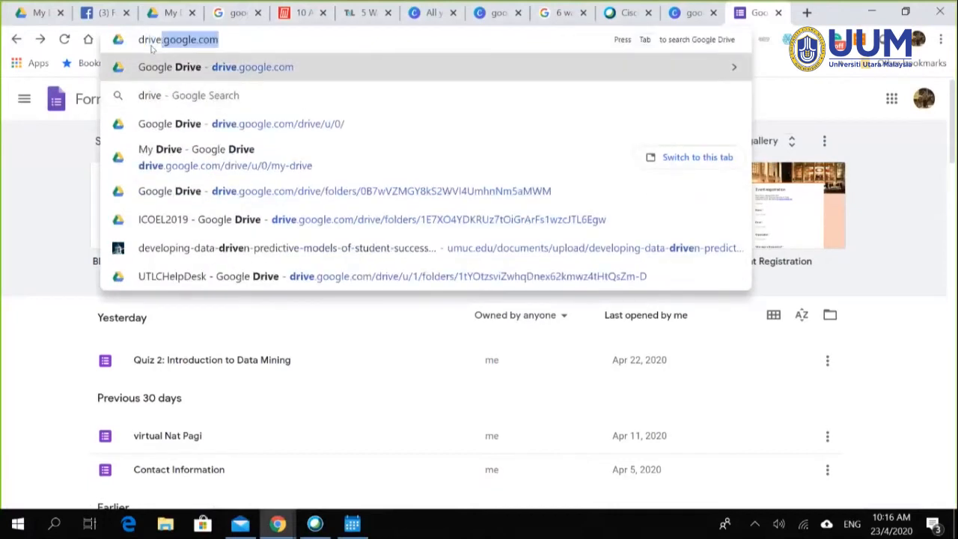
key(Return)
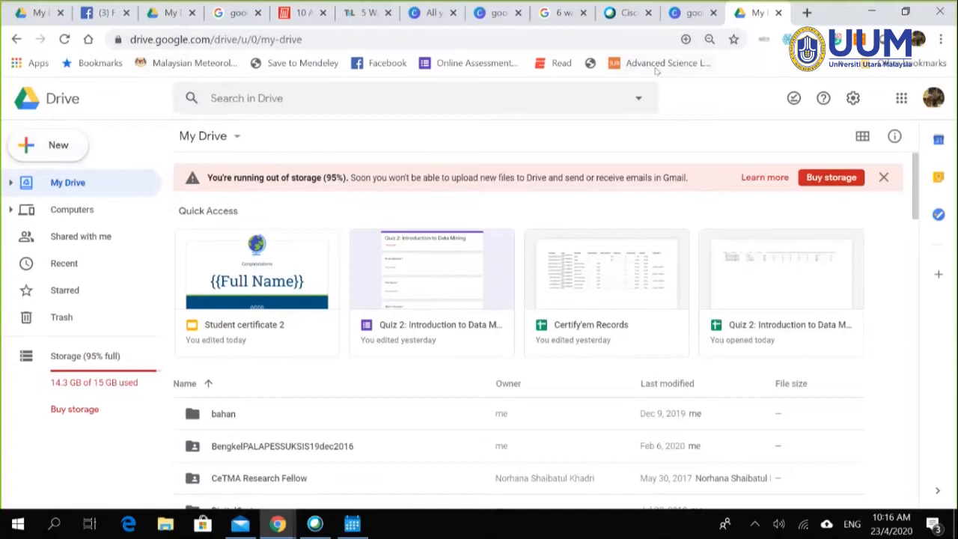
Step: Create a blank Google Form from Drive's New > More menu
click(55, 154)
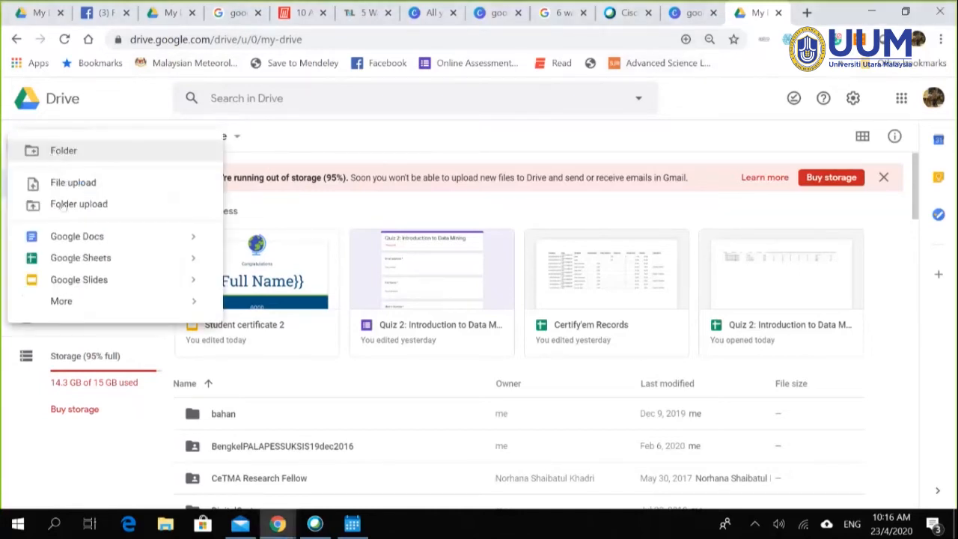
mouse_move(82, 303)
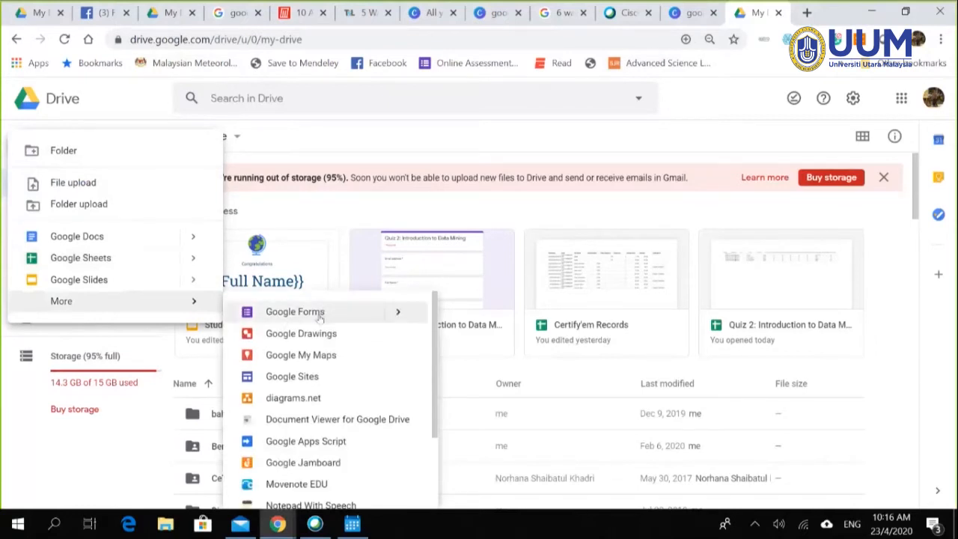
click(295, 311)
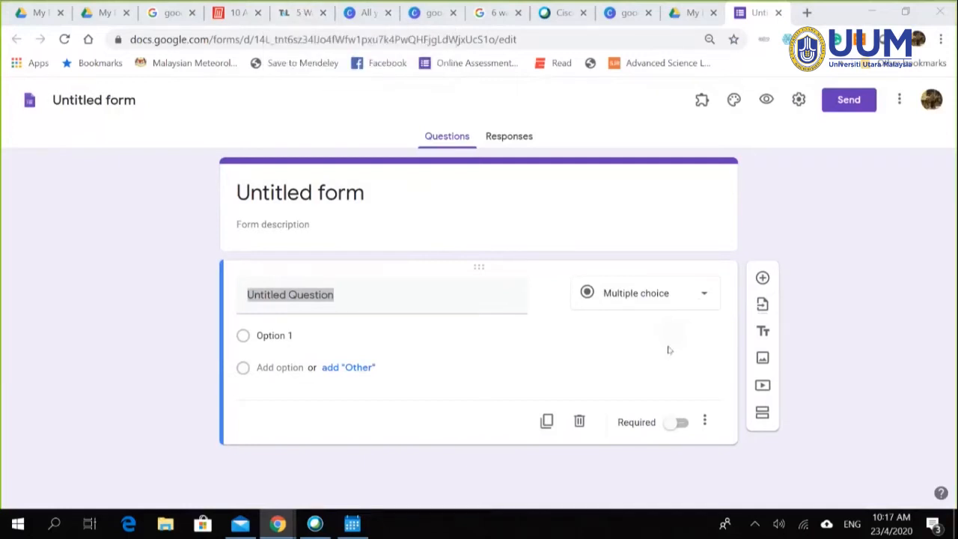
click(700, 303)
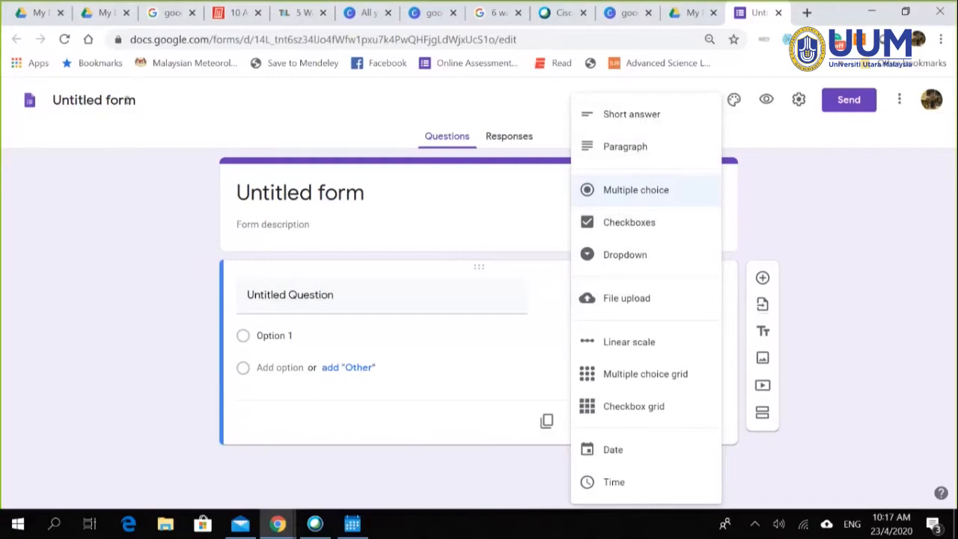
click(132, 103)
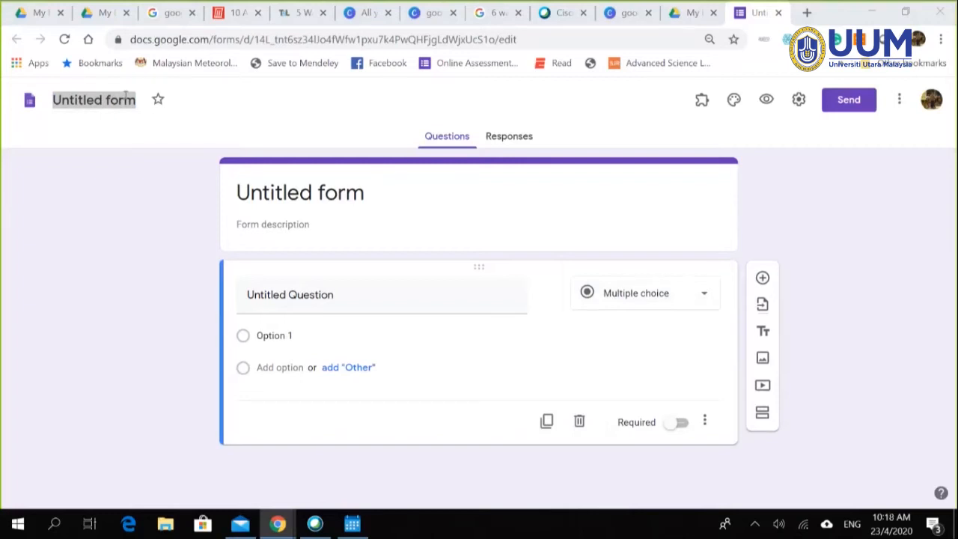
Step: Title the form 'Quiz 1: Introduction to Data Mining (SQIT3033)', correcting typos along the way
click(369, 193)
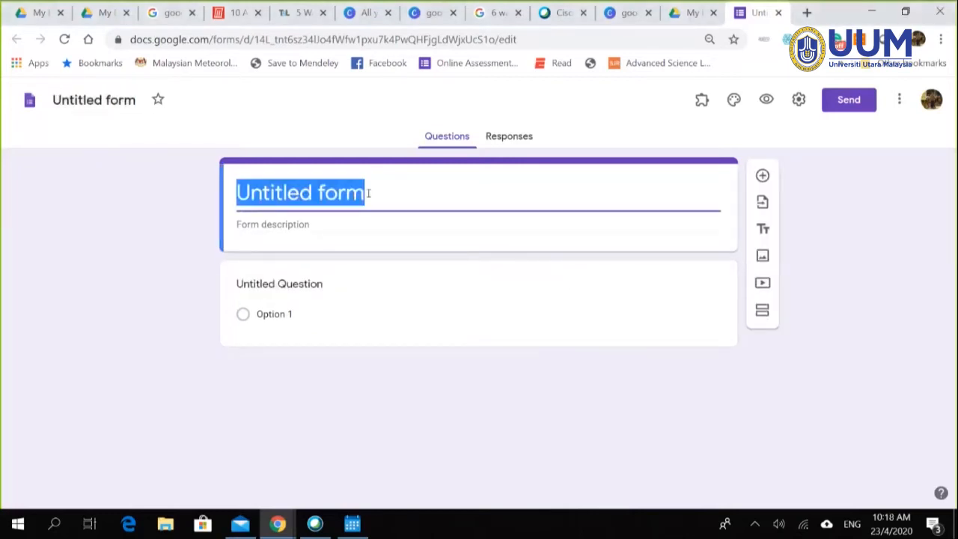
text(Quiz)
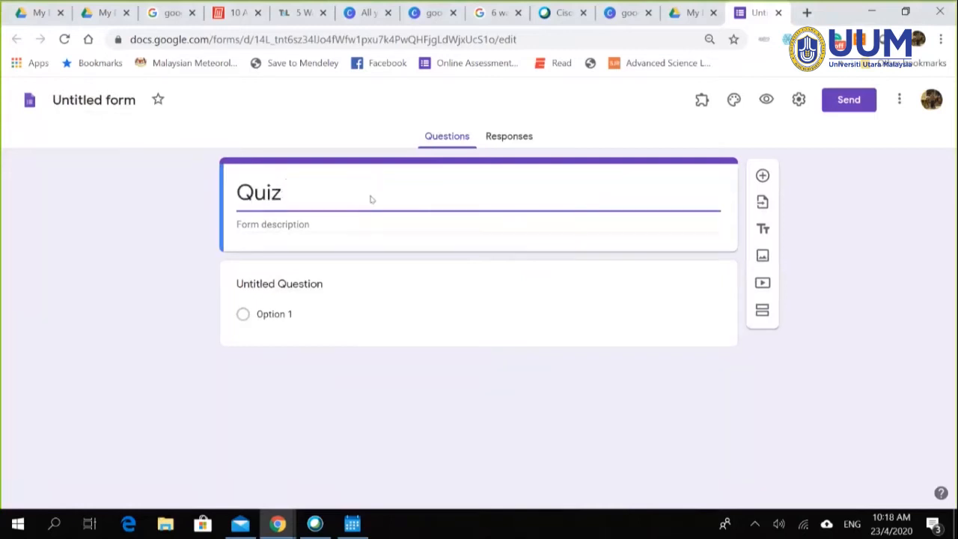
text( 1; In)
key(BackSpace)
key(BackSpace)
key(BackSpace)
key(BackSpace)
text(: Into)
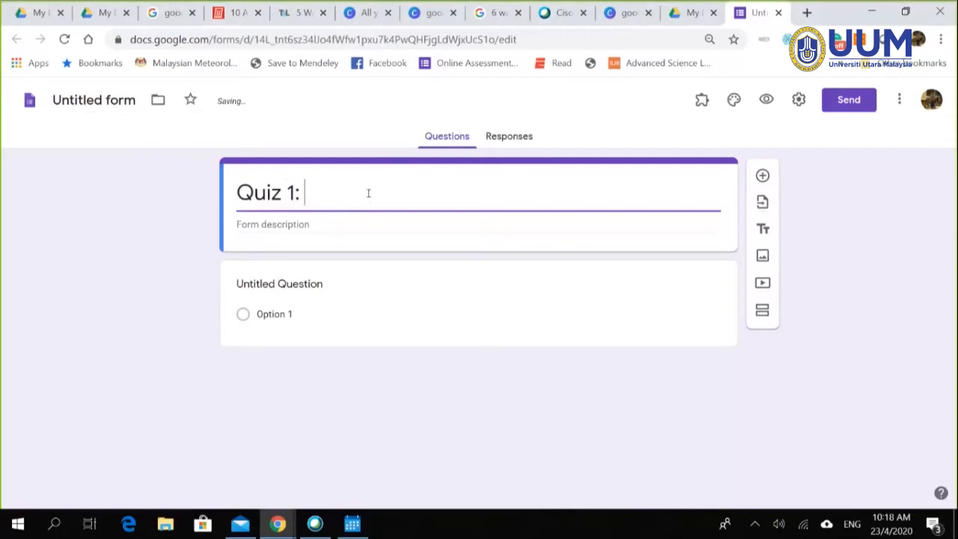
key(BackSpace)
text(rodcut)
key(BackSpace)
key(BackSpace)
key(BackSpace)
text(ic)
key(BackSpace)
key(BackSpace)
text(uction T)
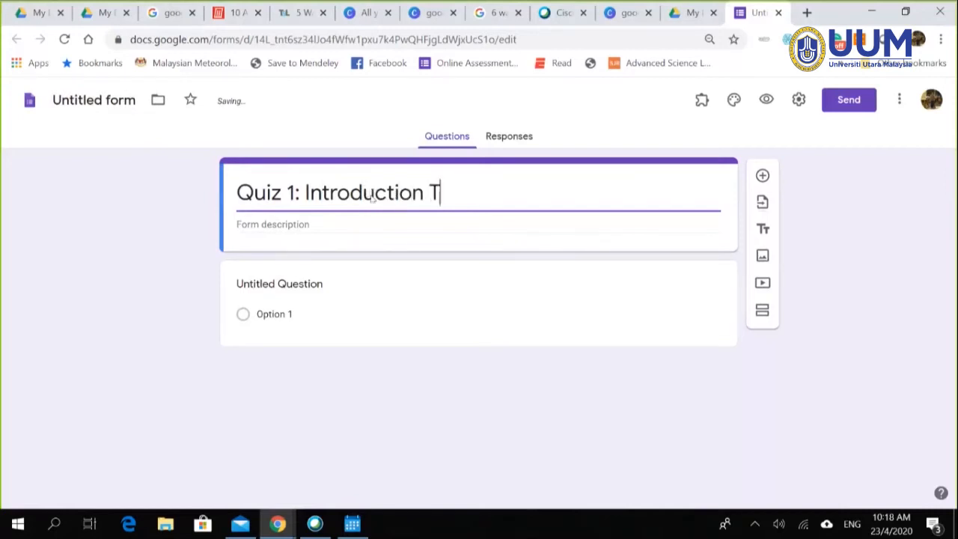
key(BackSpace)
text(to D)
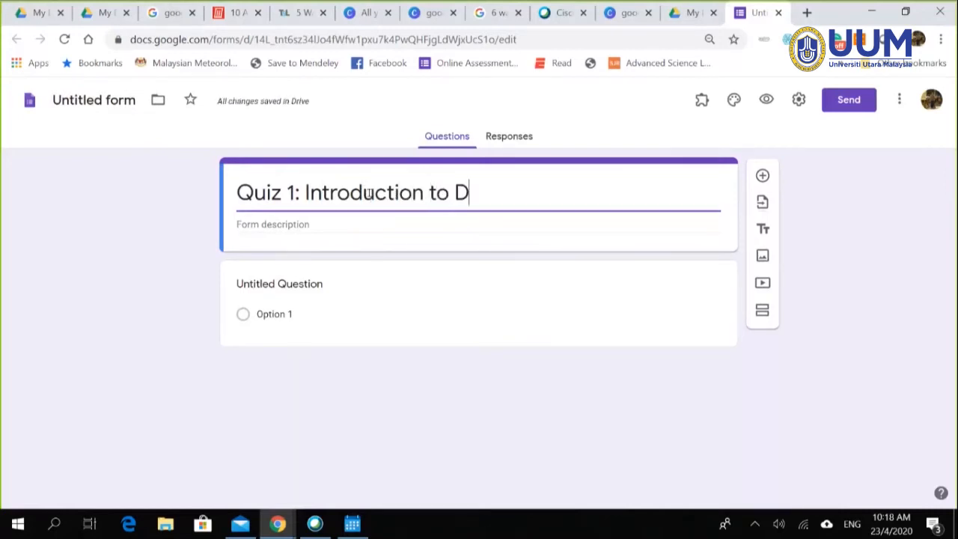
text(ata Mining ()
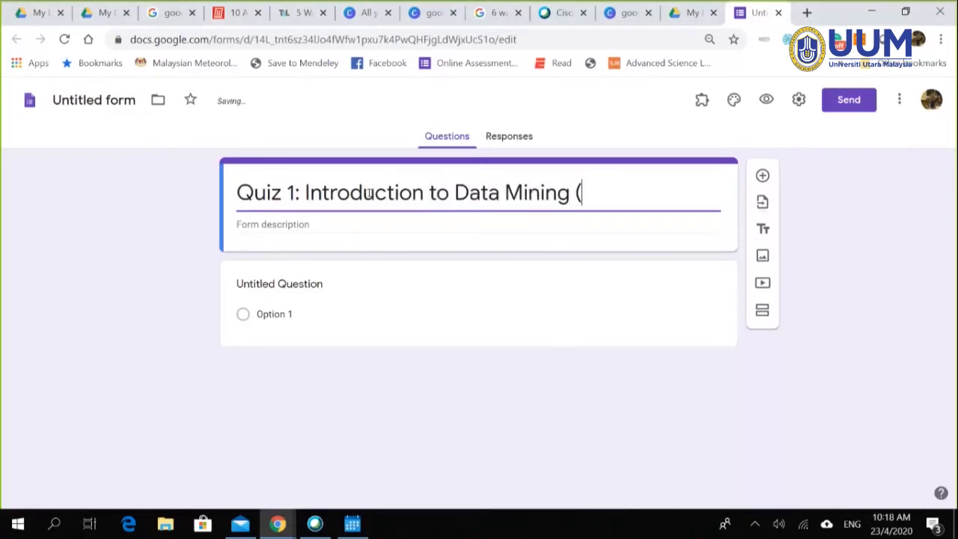
text(SQlT3000)
key(BackSpace)
key(BackSpace)
text(33))
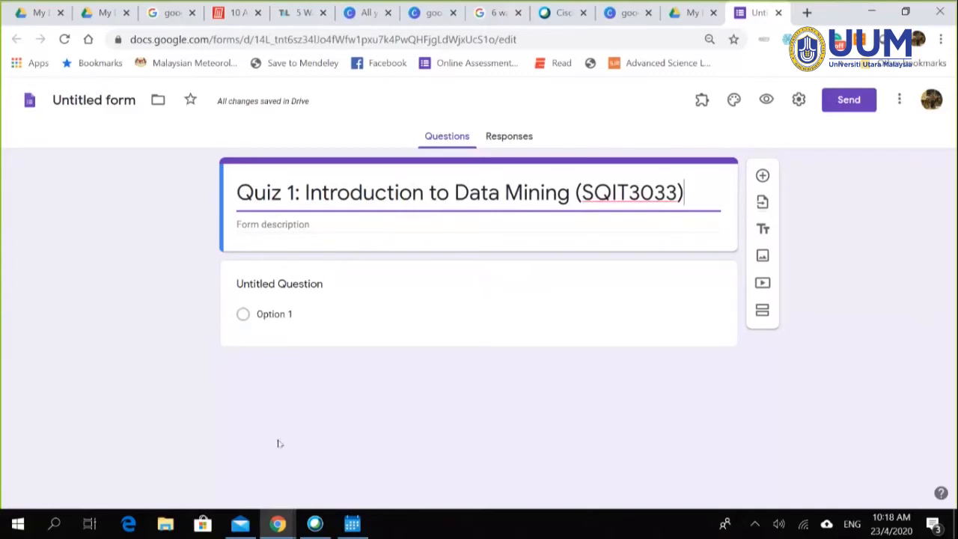
click(324, 297)
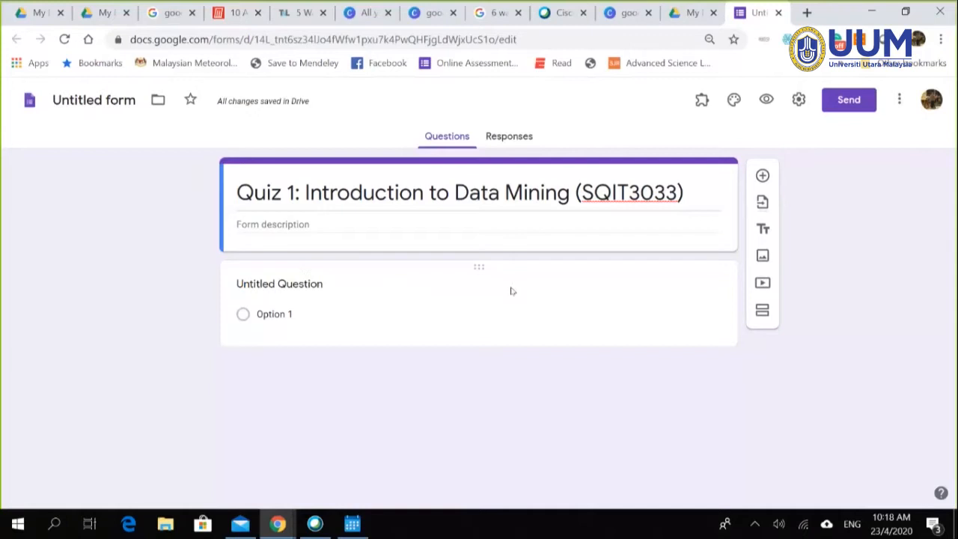
Step: Change the first question's type to Short answer
click(372, 301)
click(892, 301)
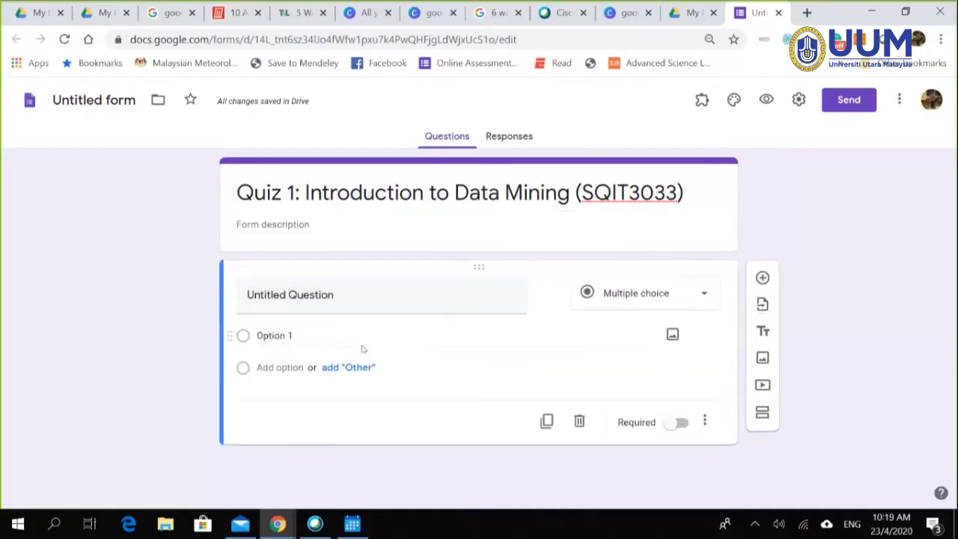
click(704, 297)
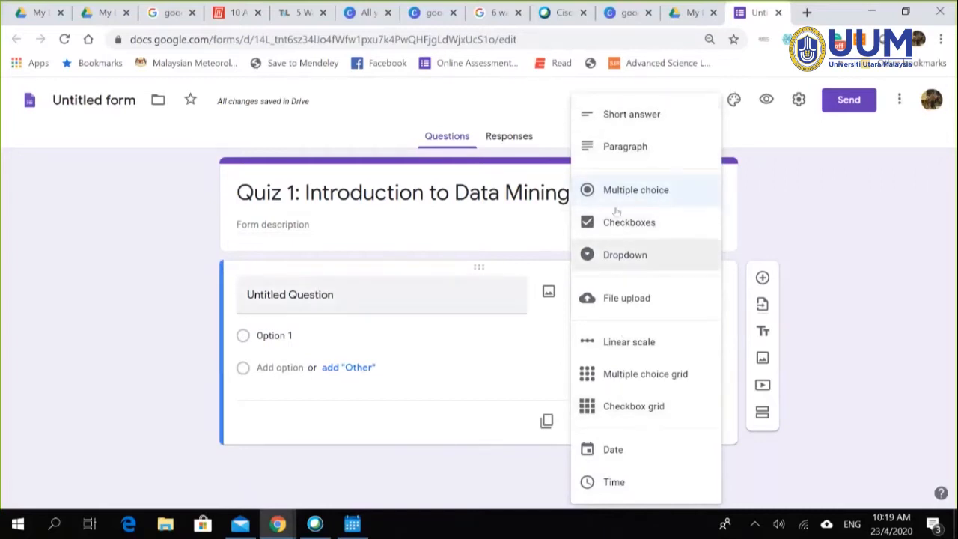
click(633, 114)
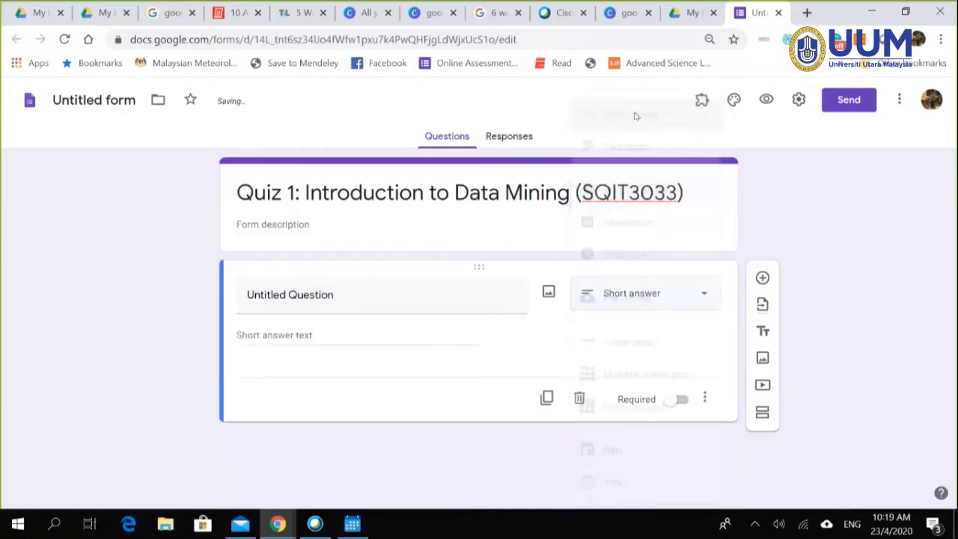
Step: Title the question 'Your Email Address', fixing the spelling of Email
click(396, 293)
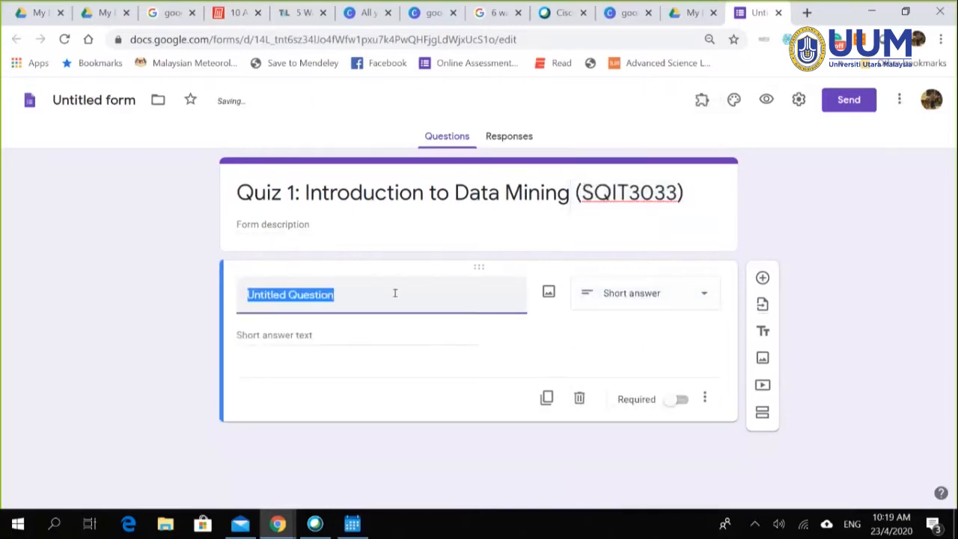
text(Em-Mail)
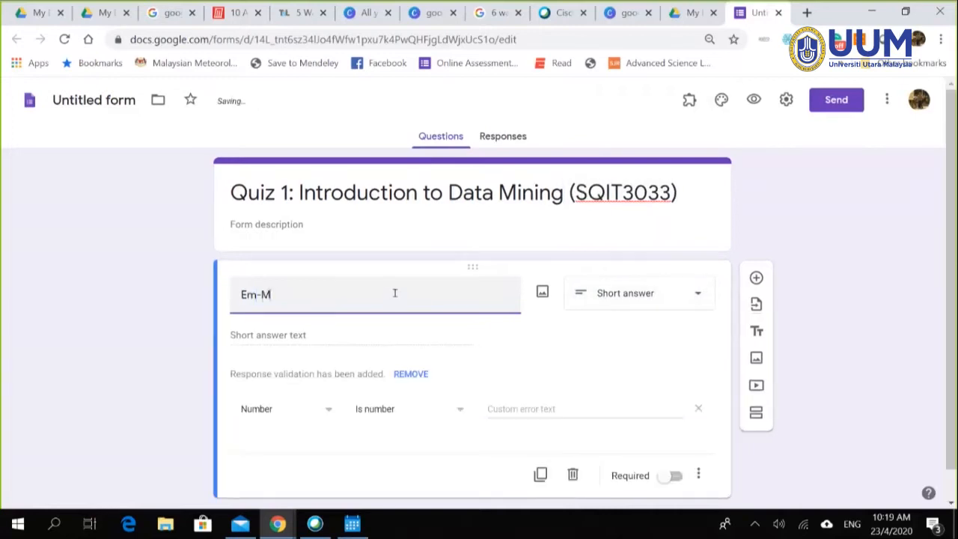
key(BackSpace)
key(BackSpace)
key(BackSpace)
key(BackSpace)
key(BackSpace)
key(BackSpace)
text(-)
text(Ema)
key(BackSpace)
key(BackSpace)
key(BackSpace)
key(BackSpace)
key(BackSpace)
text(e)
key(BackSpace)
text(Your Ema)
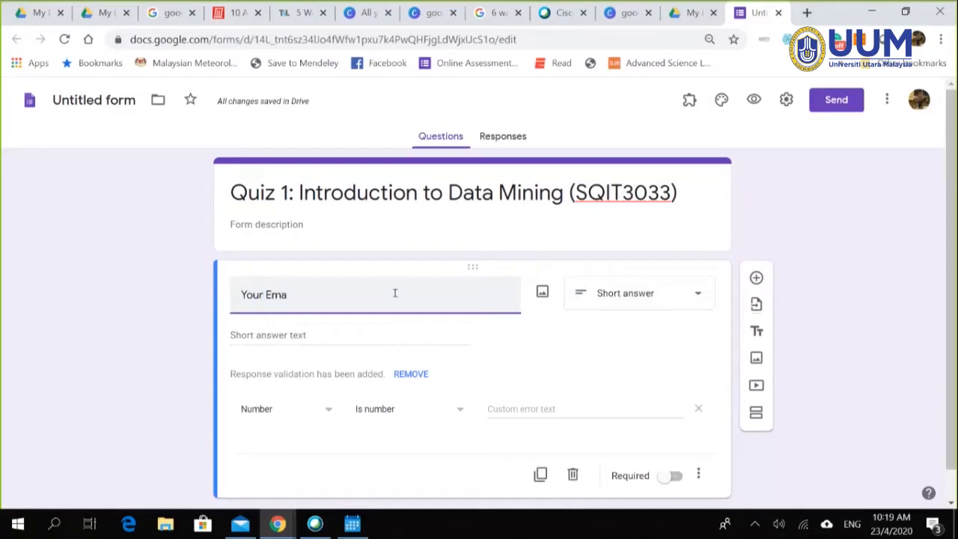
text(l Address)
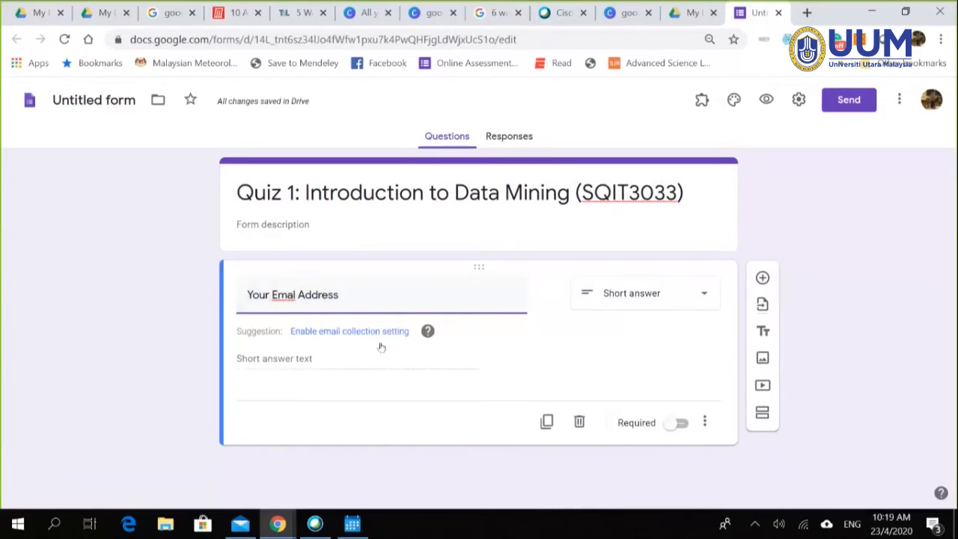
click(292, 295)
text(i)
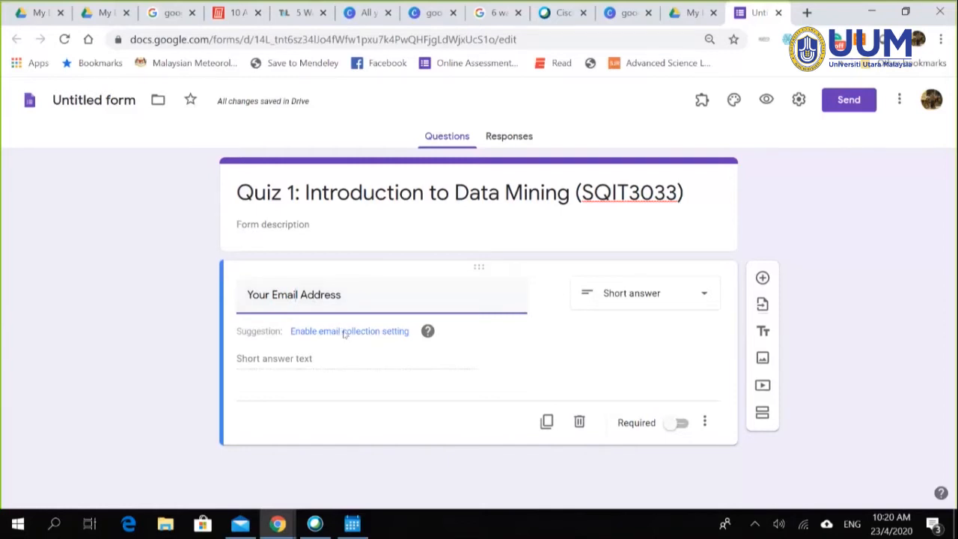
Step: Switch on email collection, delete the stray blank question, and leave email settings unchanged
click(343, 334)
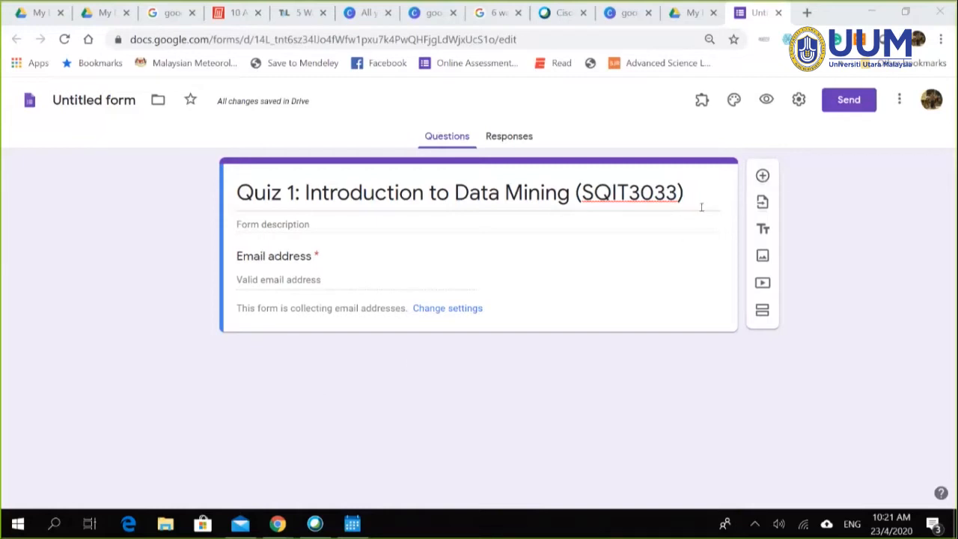
click(761, 176)
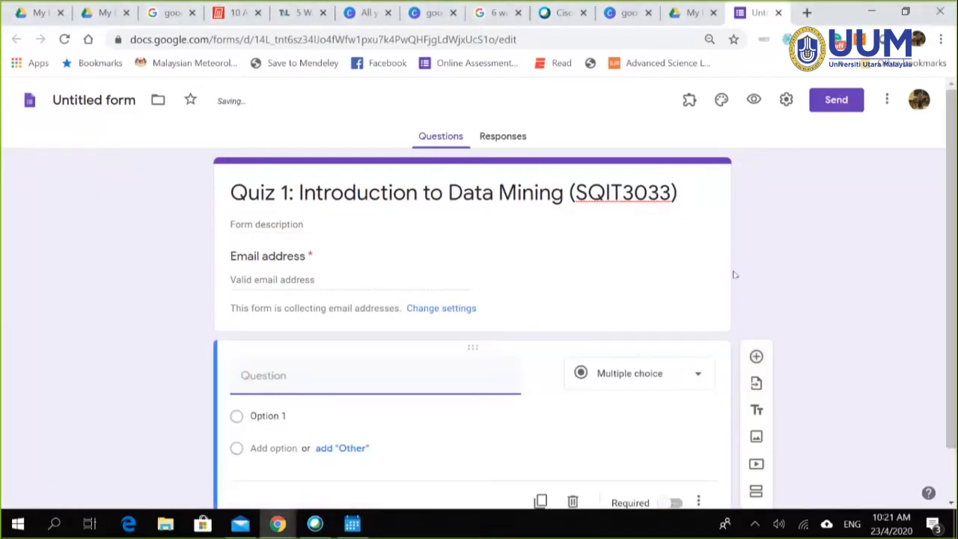
scroll(708, 406, down, 1)
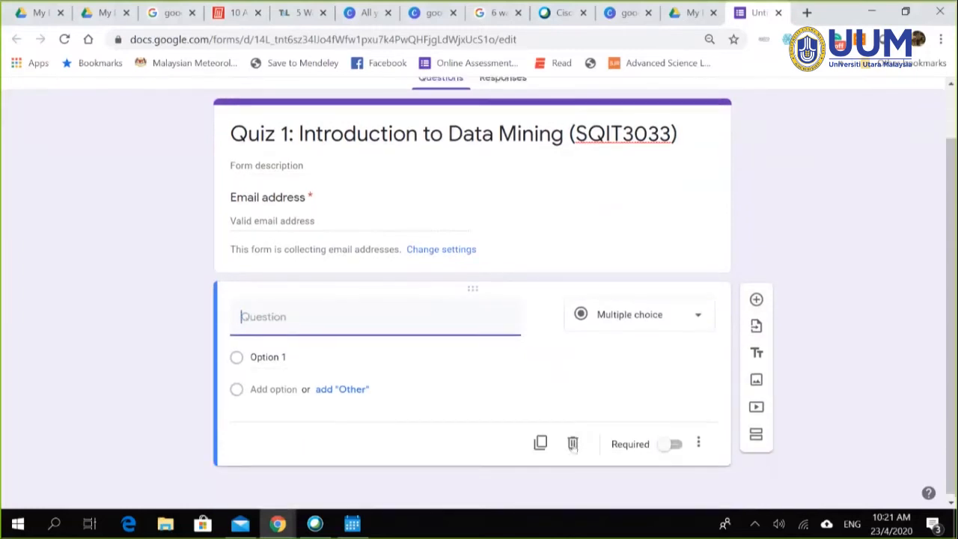
click(572, 443)
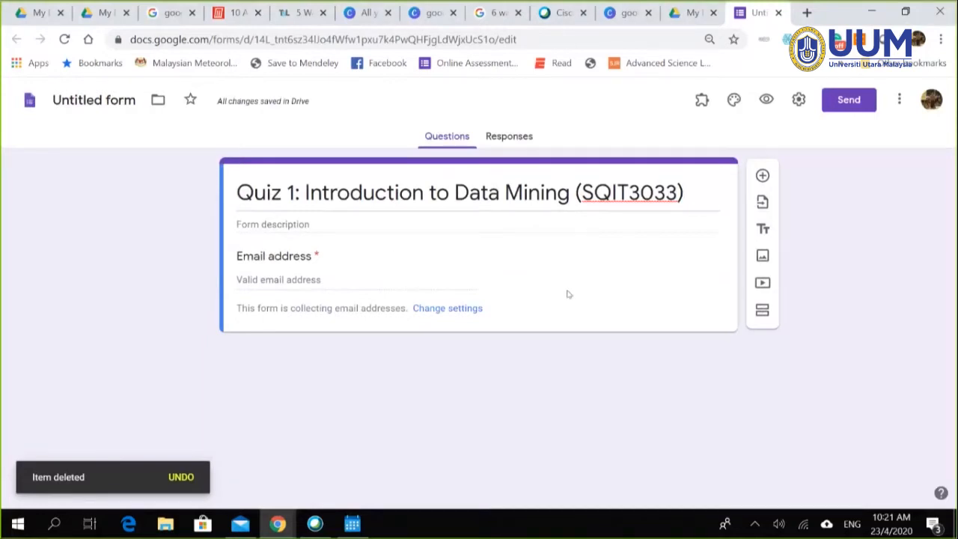
click(461, 310)
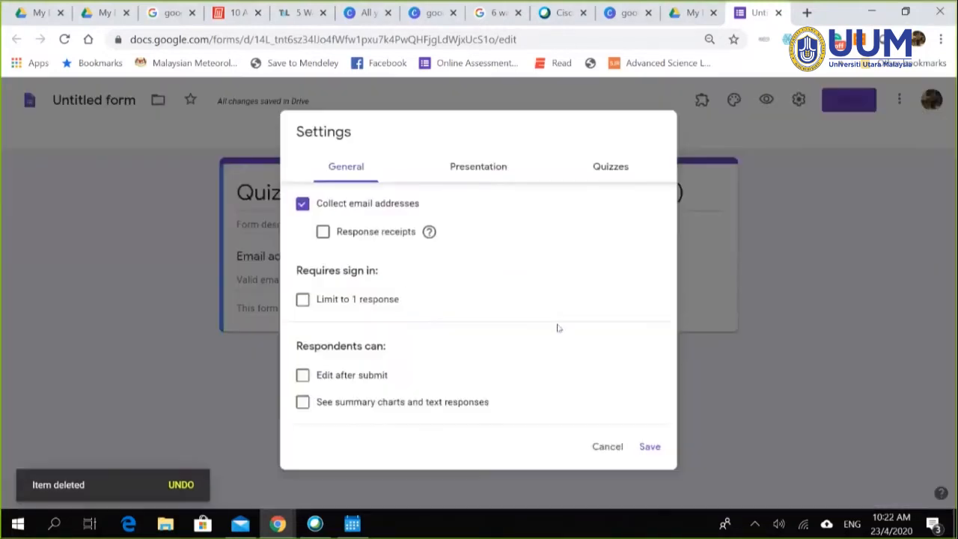
click(615, 448)
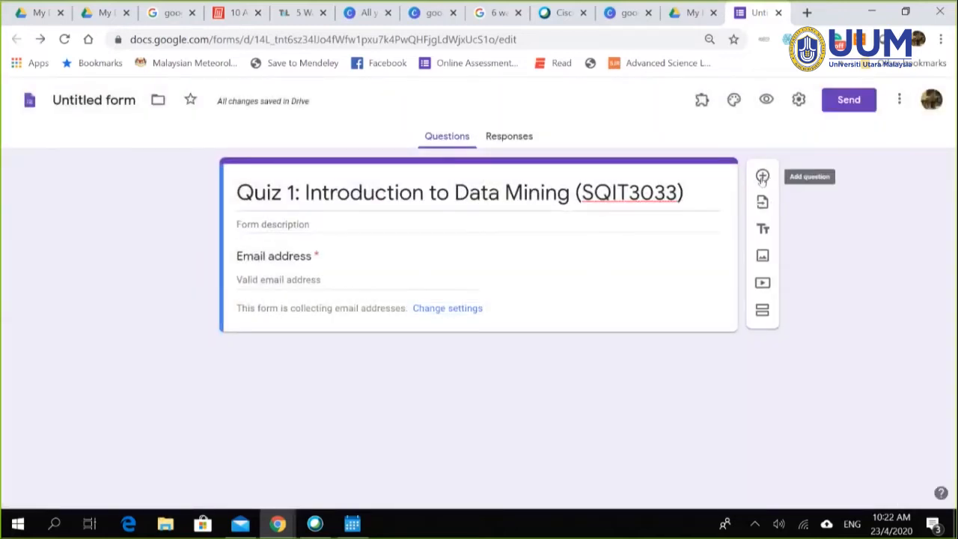
Step: Add a Short answer question 'Student Name' below the email field and mark it Required
click(762, 178)
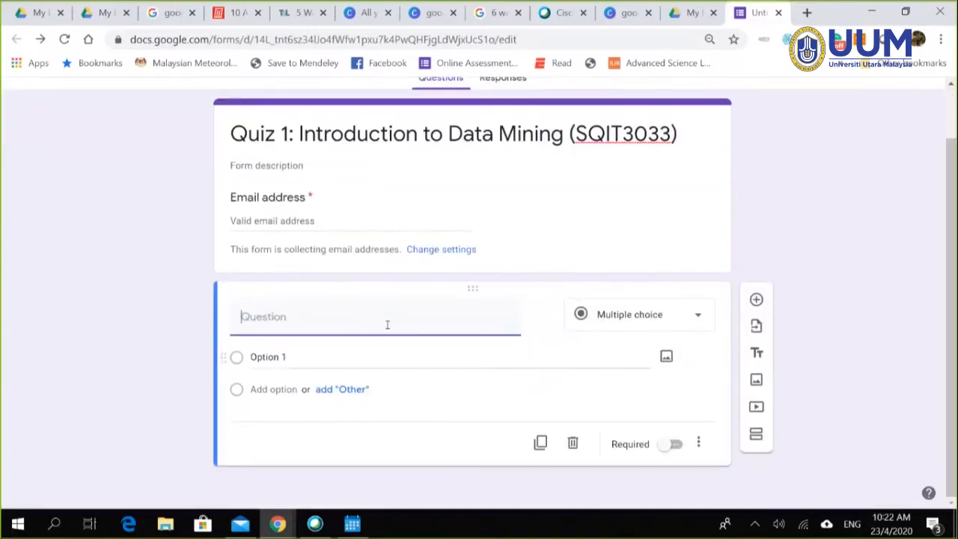
click(697, 317)
click(628, 114)
click(324, 339)
text(Student Name)
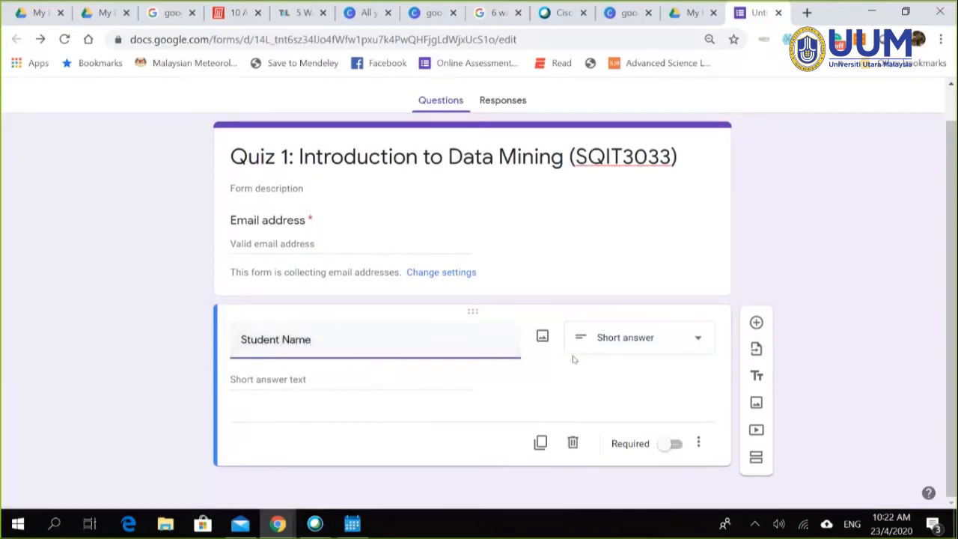
click(665, 446)
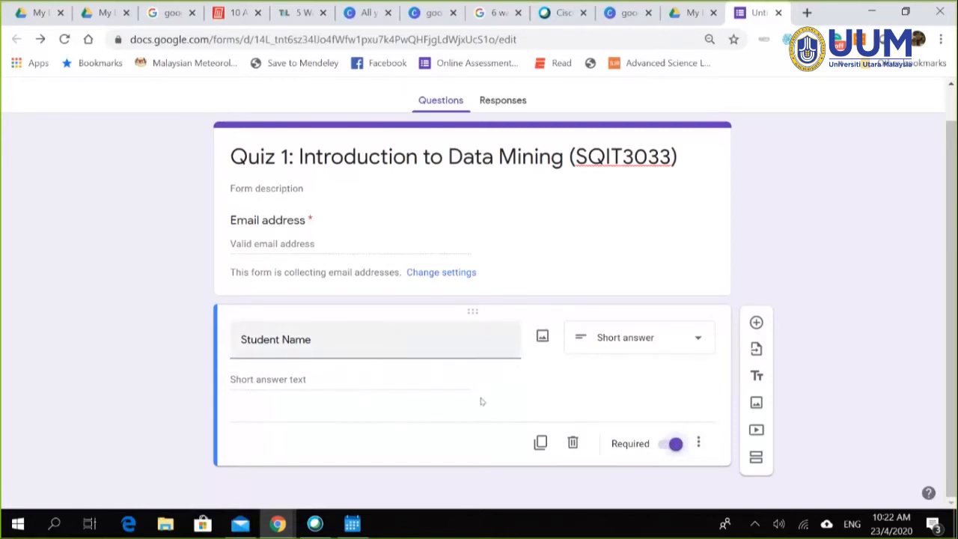
click(698, 444)
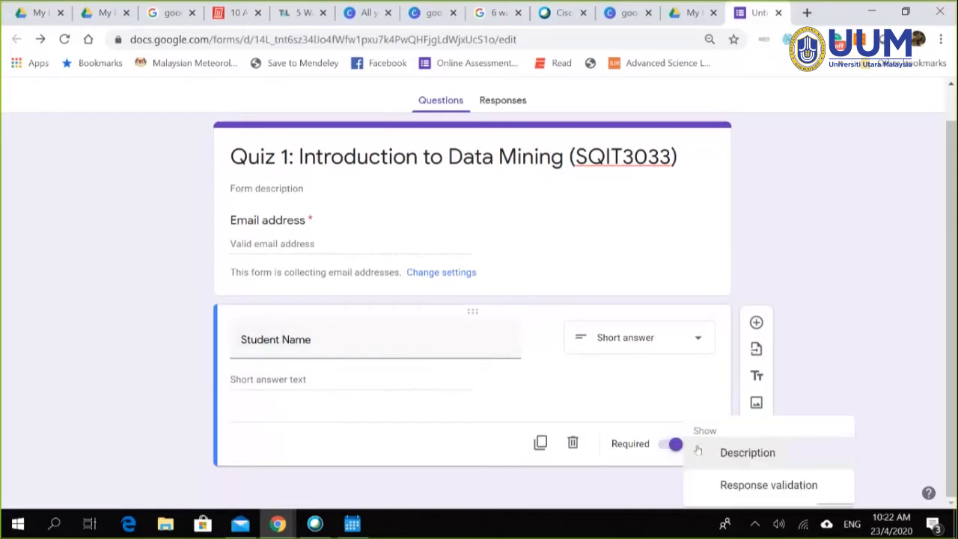
click(900, 312)
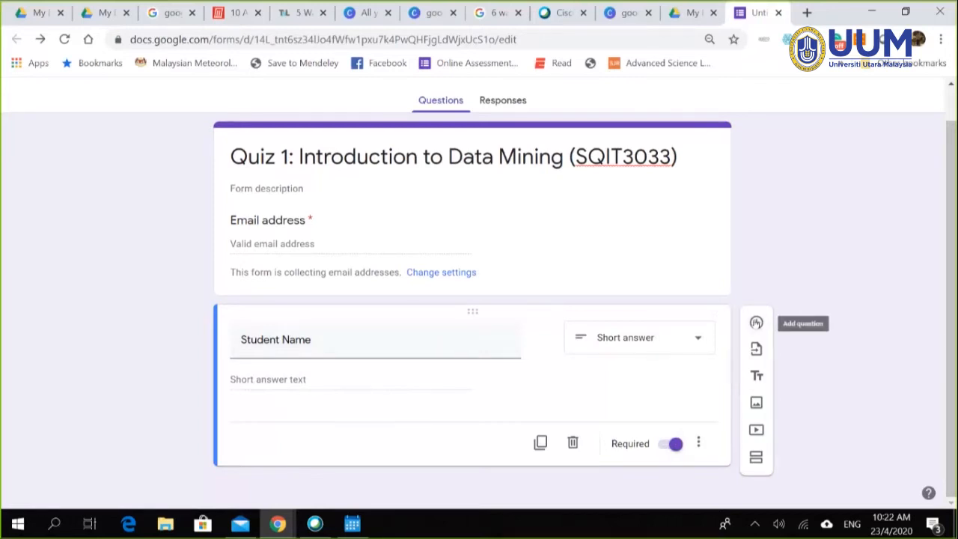
Step: Add the question 'Student Matric Number', correct 'Studebt' to 'Student', and make it Required
click(756, 323)
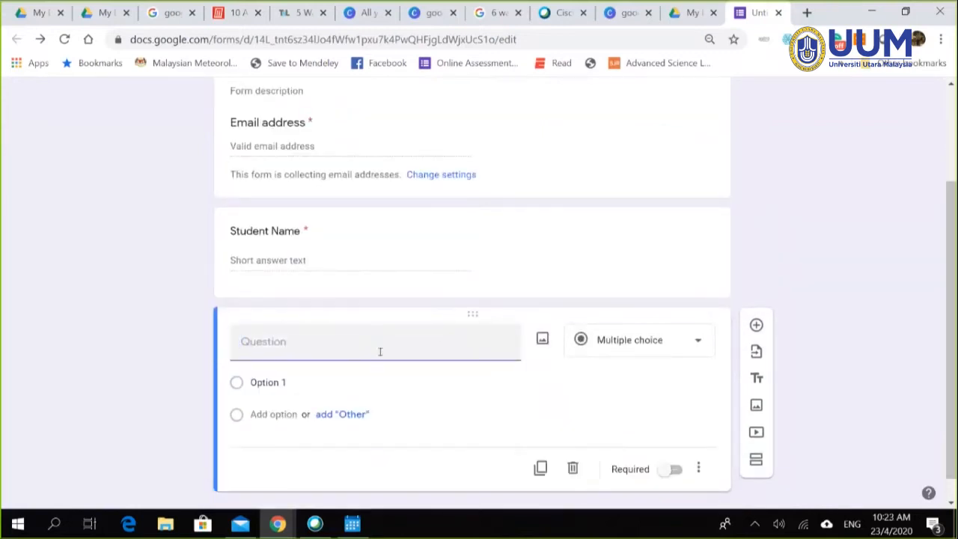
text(Studebt Matric NUmber)
key(BackSpace)
key(BackSpace)
key(BackSpace)
text(umber)
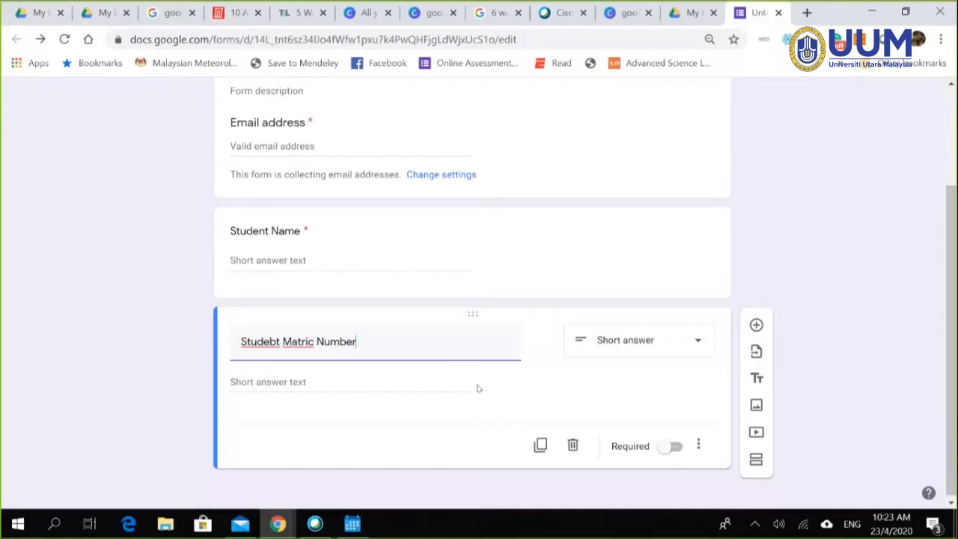
right_click(268, 342)
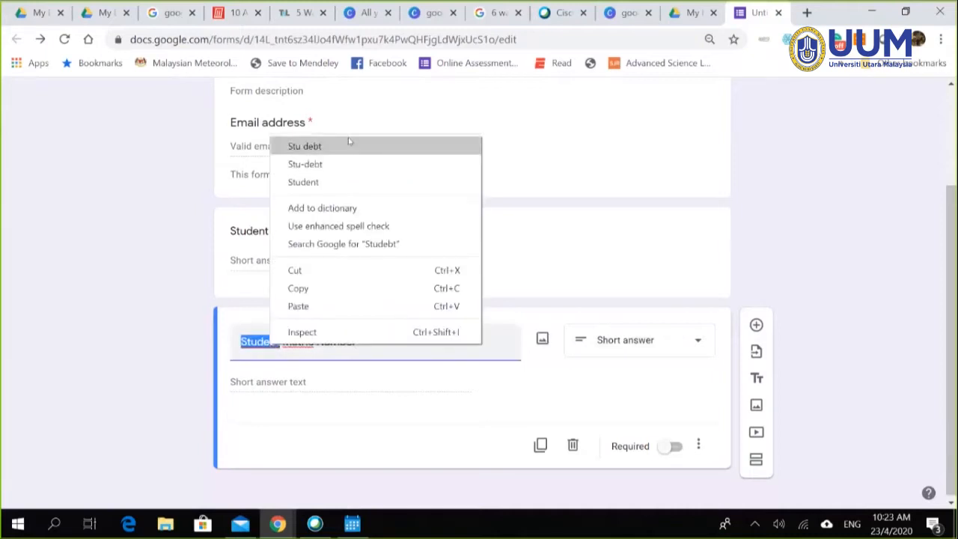
click(235, 355)
click(270, 342)
key(Delete)
text(n)
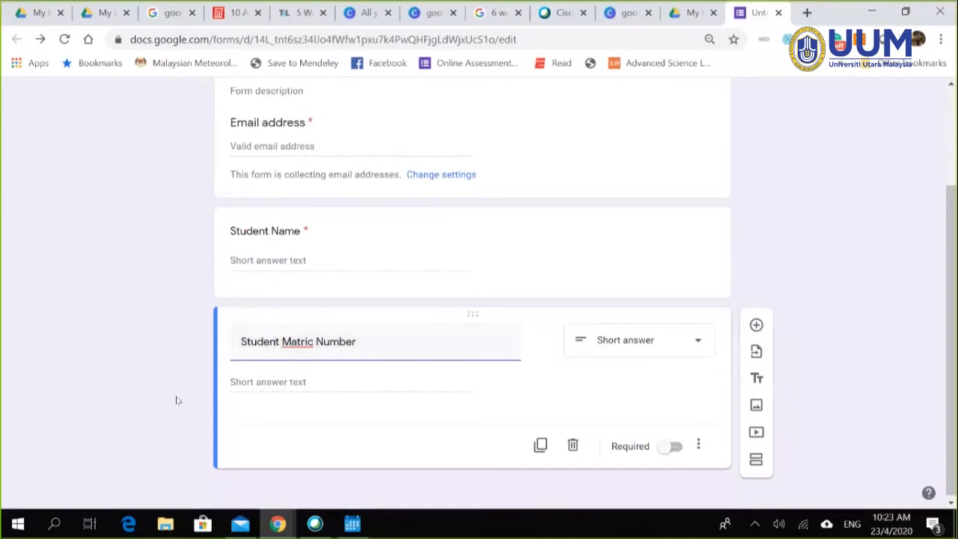
click(664, 449)
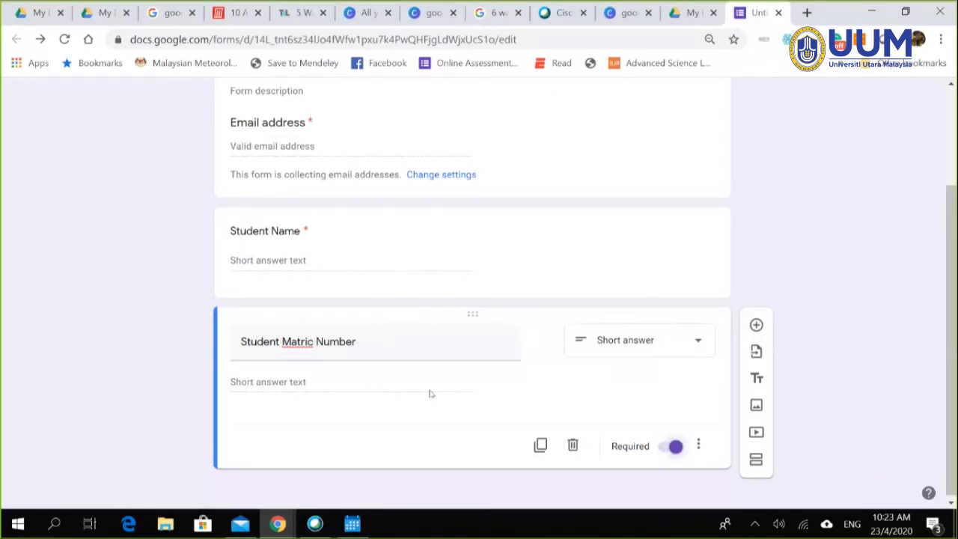
Step: Add response validation to the matric question: Number, Greater than 0
click(700, 446)
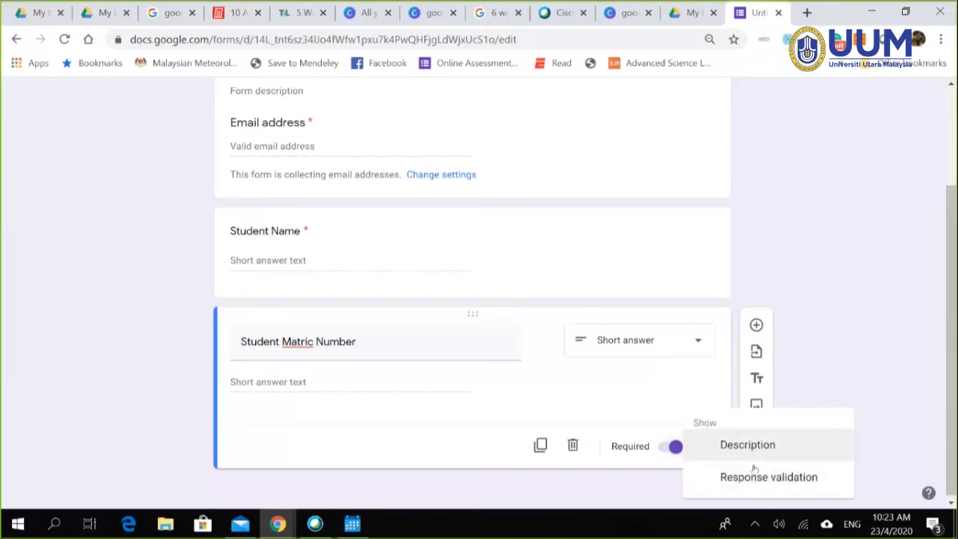
click(716, 483)
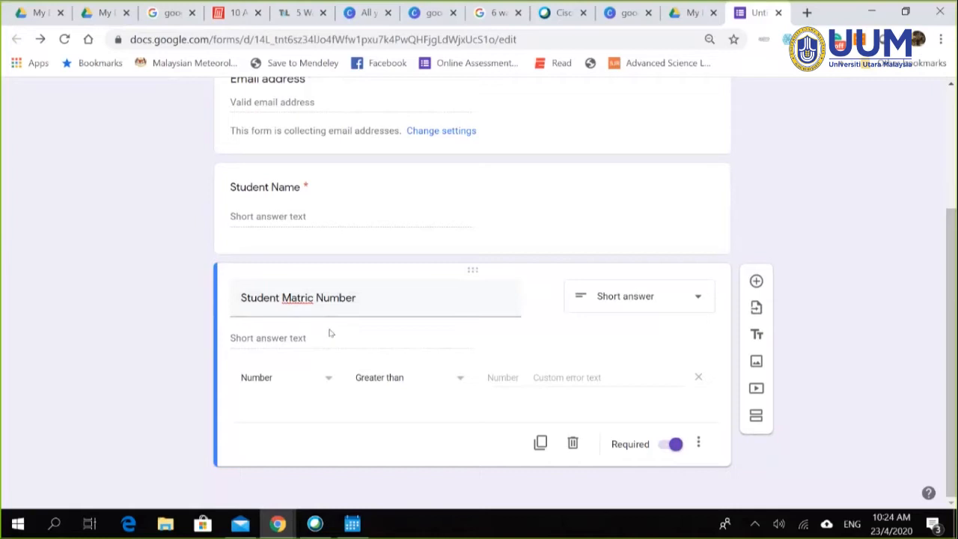
click(329, 379)
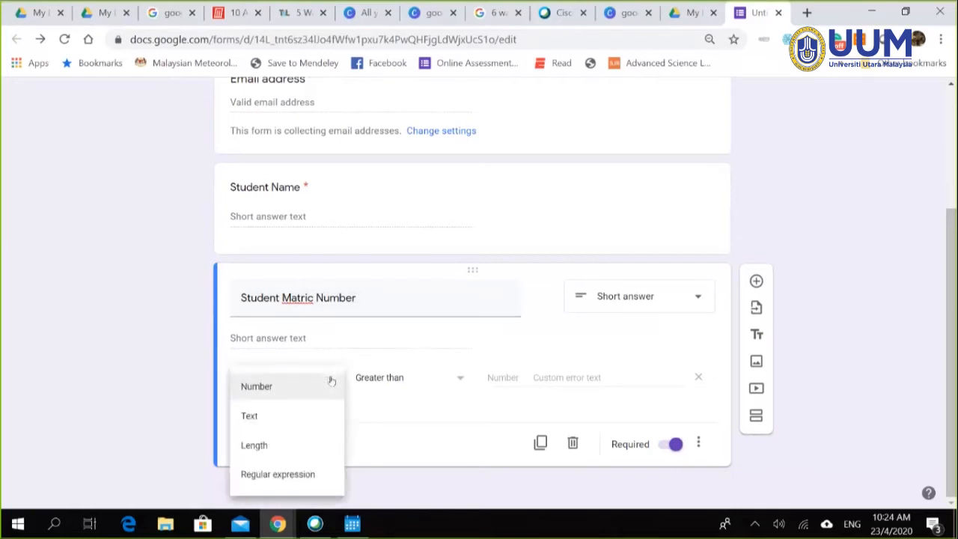
click(326, 385)
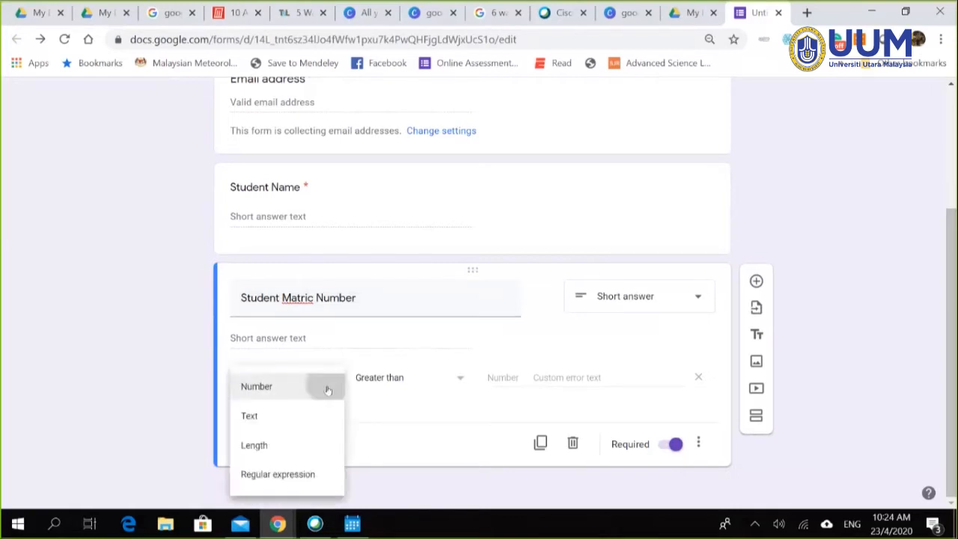
click(459, 383)
click(419, 210)
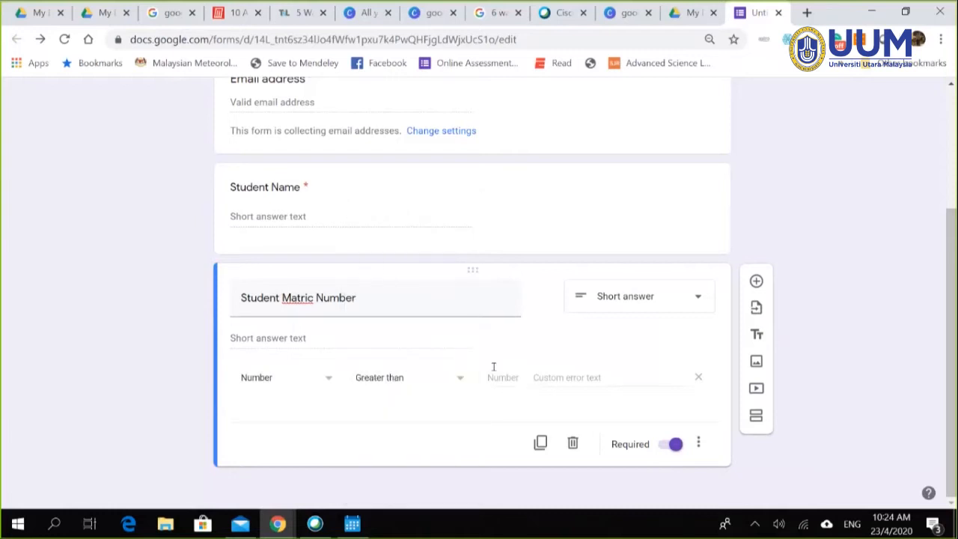
click(504, 377)
text(0)
Step: Set the validation error text to 'Please put your matric number'
click(556, 379)
text(Please)
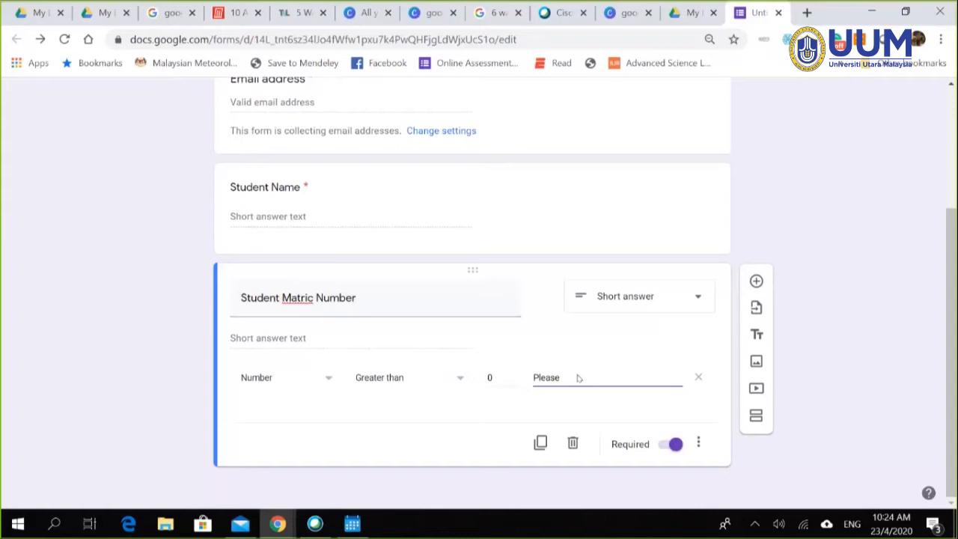
text( put your matric number)
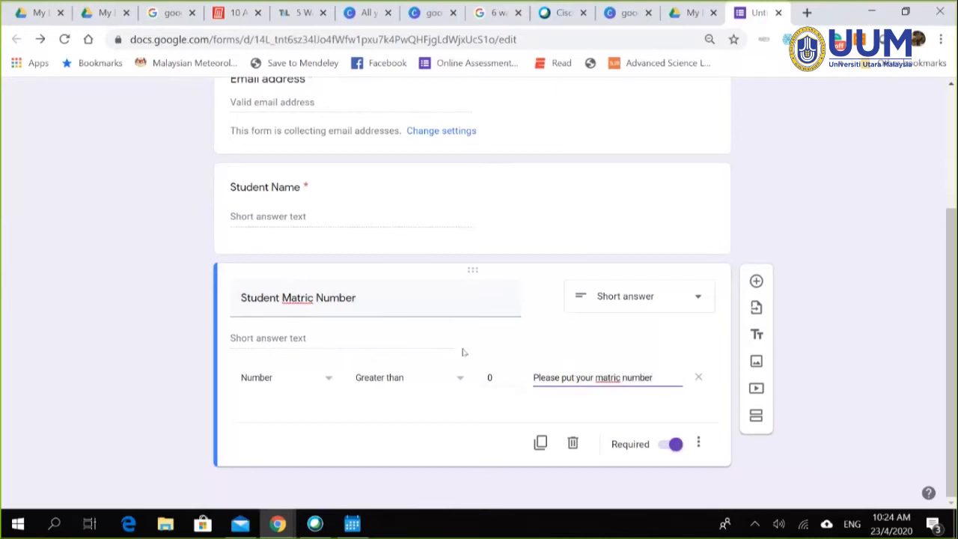
click(890, 214)
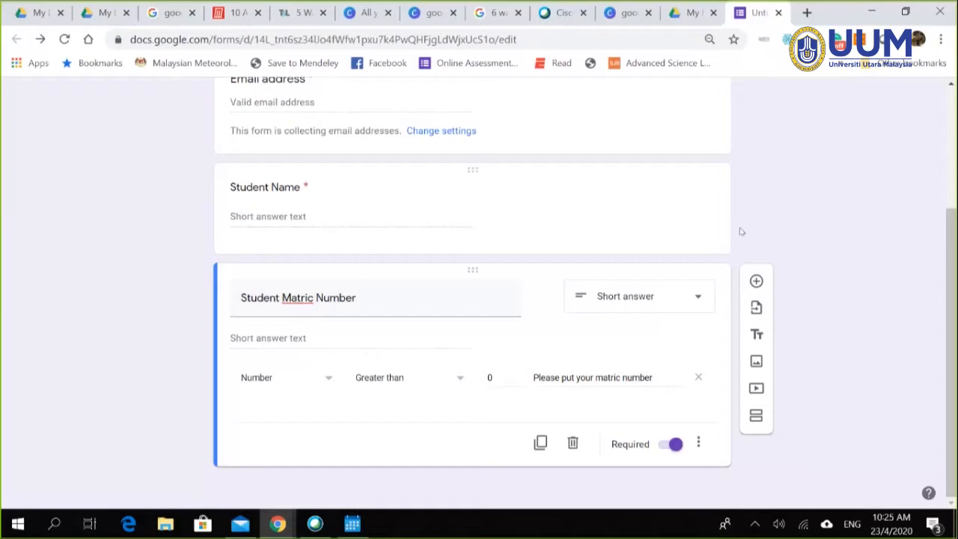
scroll(663, 200, up, 1)
scroll(450, 291, down, 1)
scroll(830, 246, up, 1)
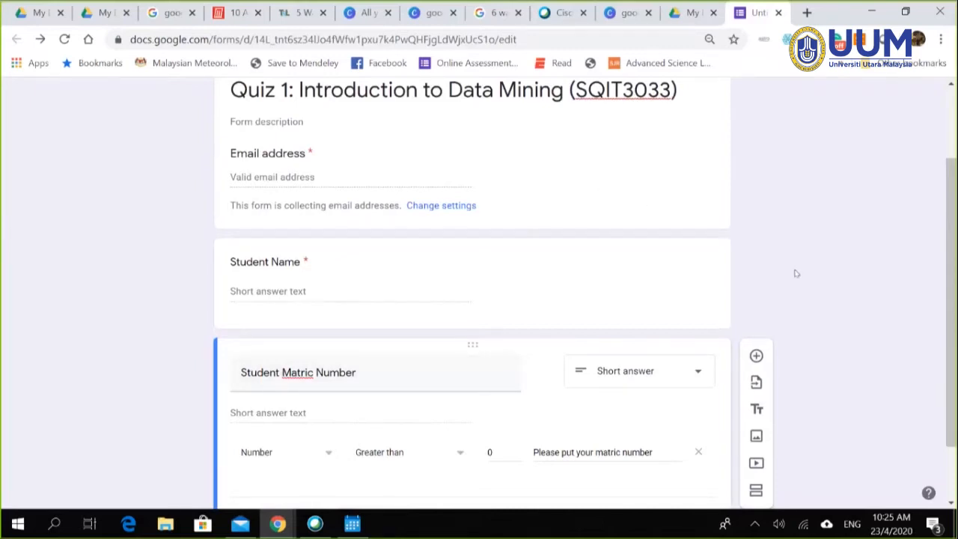
scroll(796, 273, down, 1)
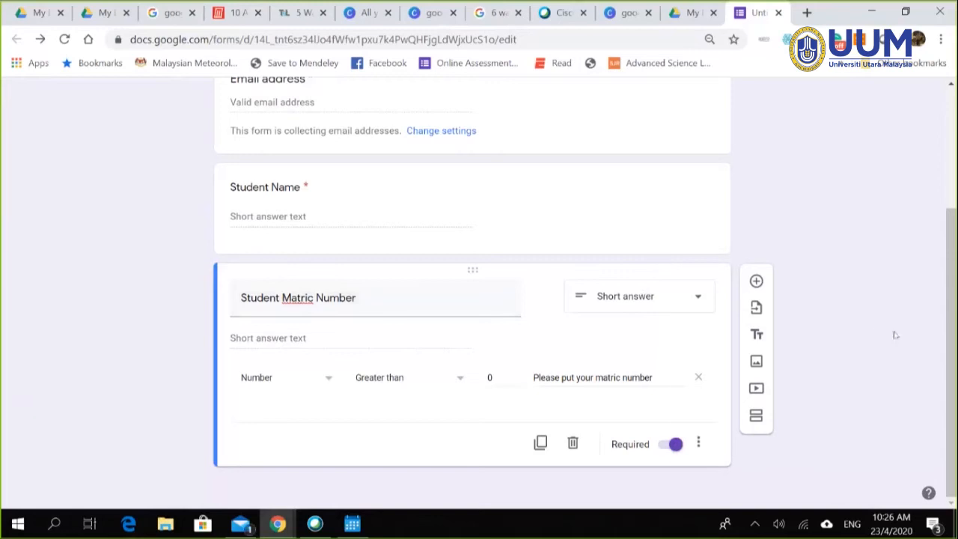
click(932, 331)
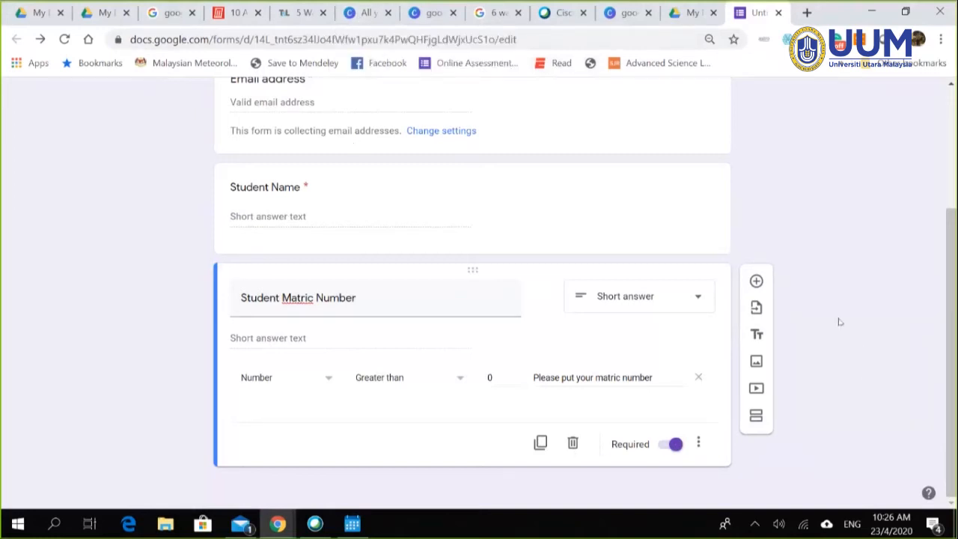
Step: Add a new question titled 'What is the capital city of Malaysia'
click(756, 282)
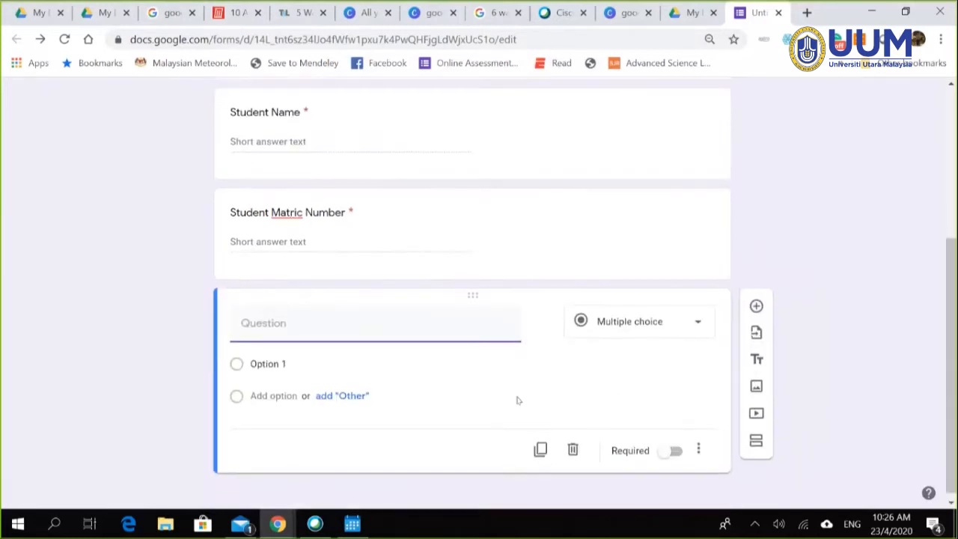
text(Want co)
key(BackSpace)
key(BackSpace)
key(BackSpace)
key(BackSpace)
key(BackSpace)
key(BackSpace)
text(hat i)
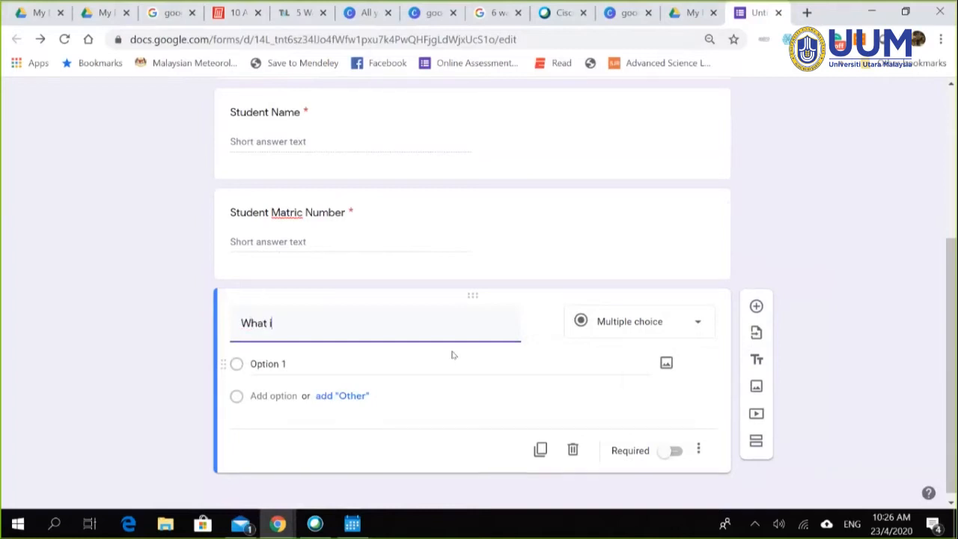
text(s the capitak)
key(BackSpace)
text(l city of Malaysia)
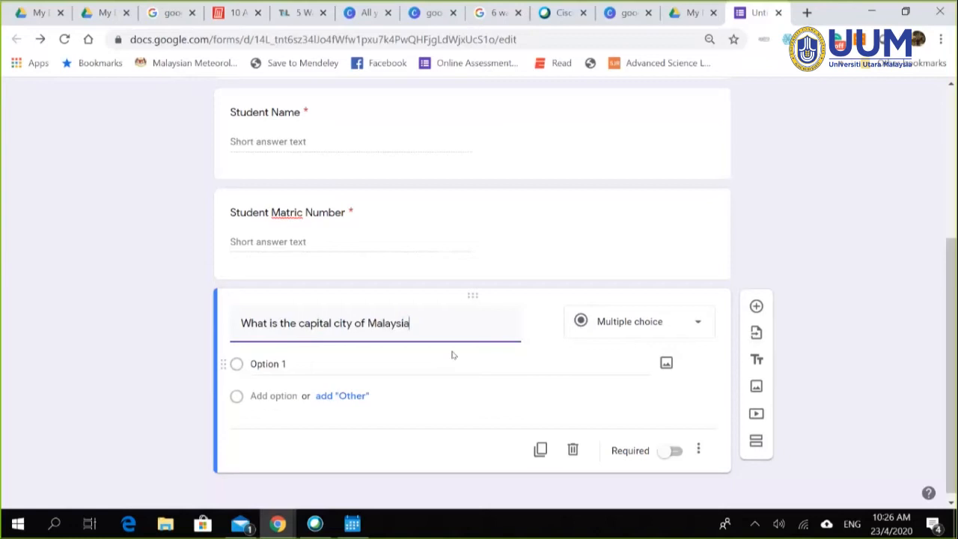
text( ?)
drag(367, 322, 433, 325)
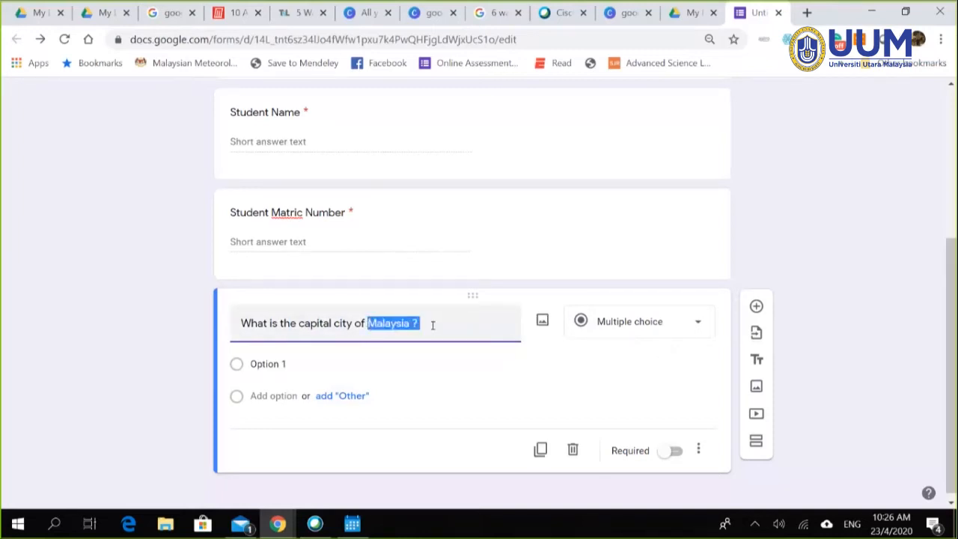
text(Frnce)
key(BackSpace)
key(BackSpace)
key(BackSpace)
text(ac)
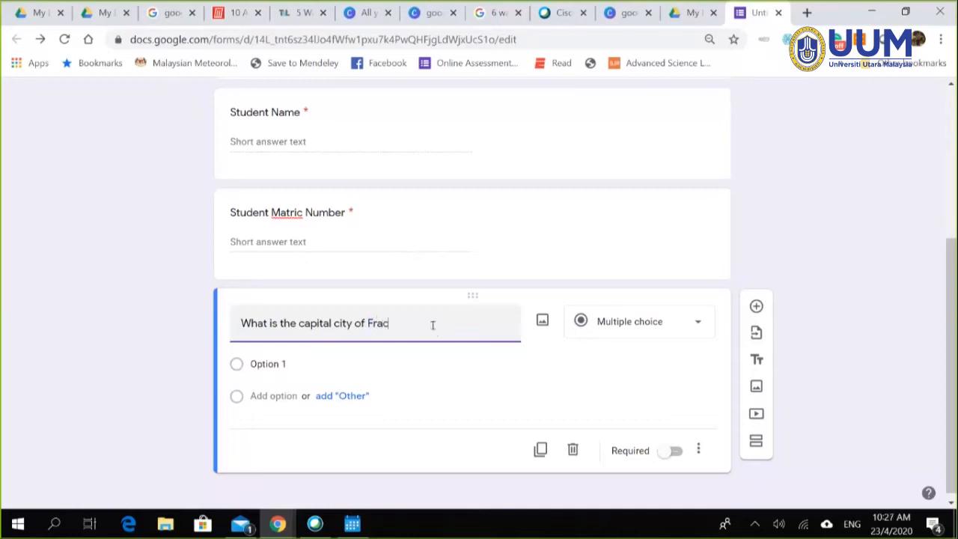
text(e ?)
key(BackSpace)
key(BackSpace)
key(BackSpace)
key(BackSpace)
text(nce)
key(BackSpace)
key(BackSpace)
key(BackSpace)
text(c)
key(BackSpace)
text(nce?)
click(404, 364)
triple_click(425, 323)
click(428, 323)
key(BackSpace)
key(BackSpace)
key(BackSpace)
key(BackSpace)
key(BackSpace)
key(BackSpace)
key(BackSpace)
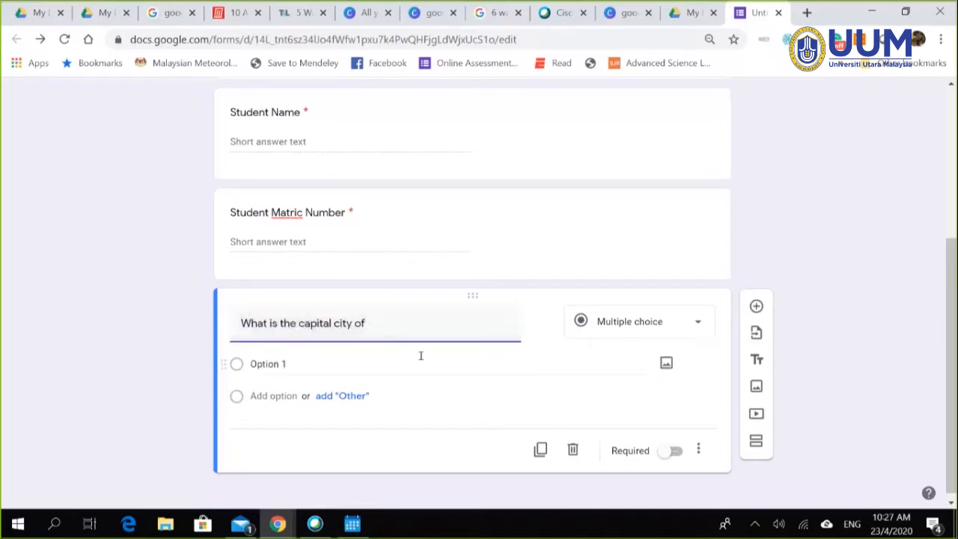
text(Malaysia)
Step: Fill in the answer choices Kuala Lumpur, Bangkok and Jakarta
click(333, 364)
text(Kuala )
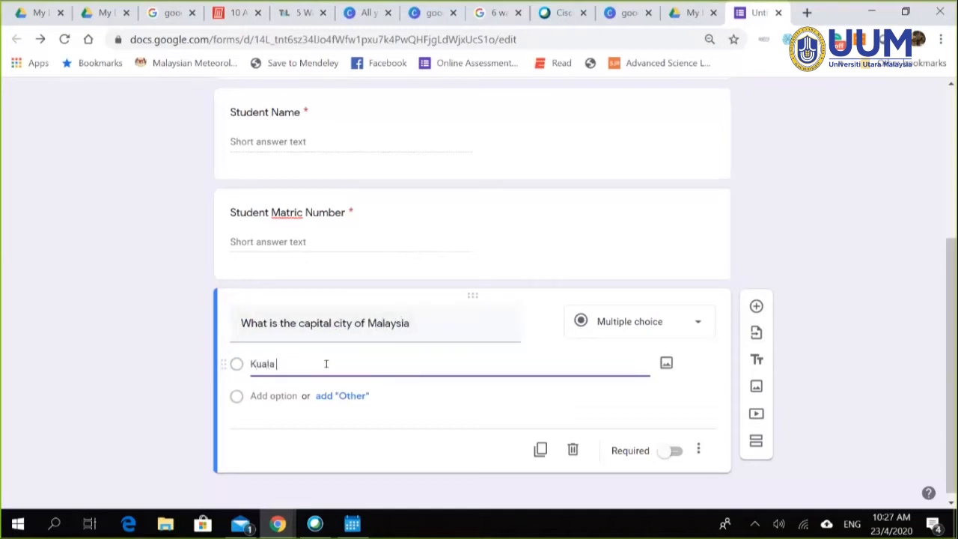
text(Lumpir)
key(BackSpace)
text(ur)
click(285, 396)
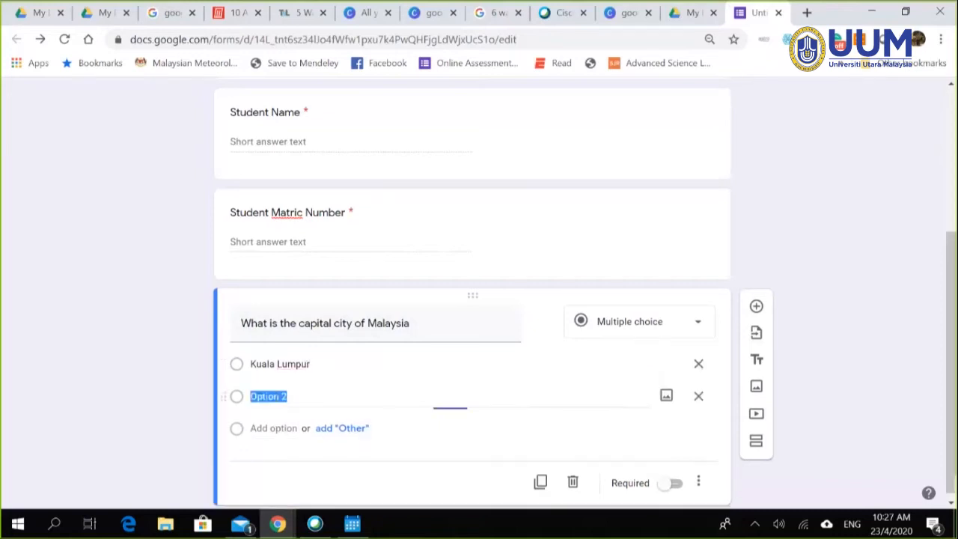
text(Bangkok)
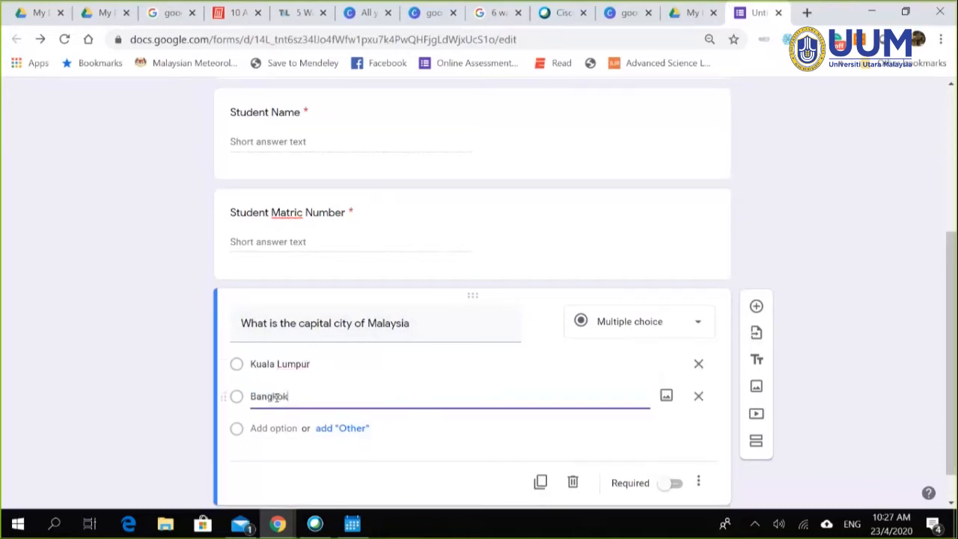
click(266, 430)
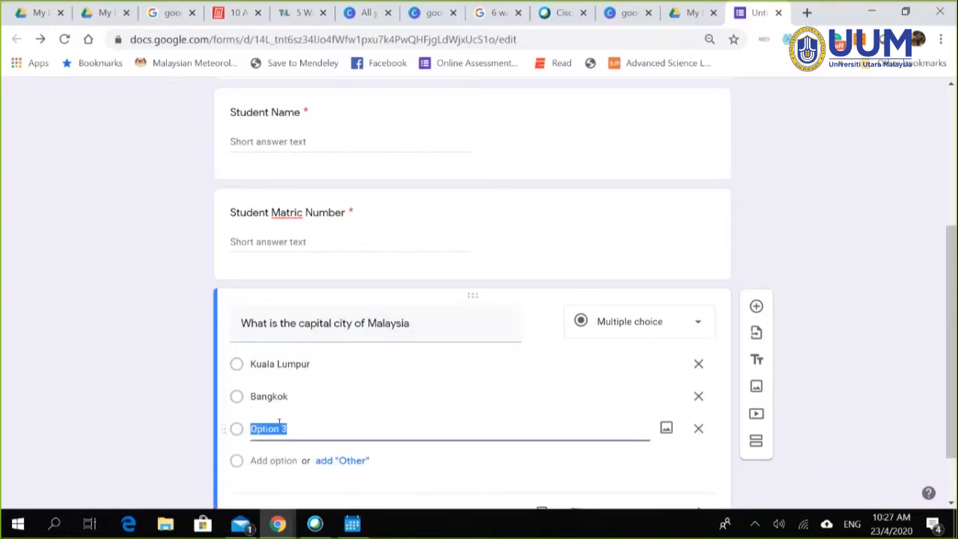
text(Ja)
key(BackSpace)
key(BackSpace)
text(Kajarta)
key(BackSpace)
key(BackSpace)
key(BackSpace)
key(BackSpace)
key(BackSpace)
key(BackSpace)
key(BackSpace)
text(Jakarta)
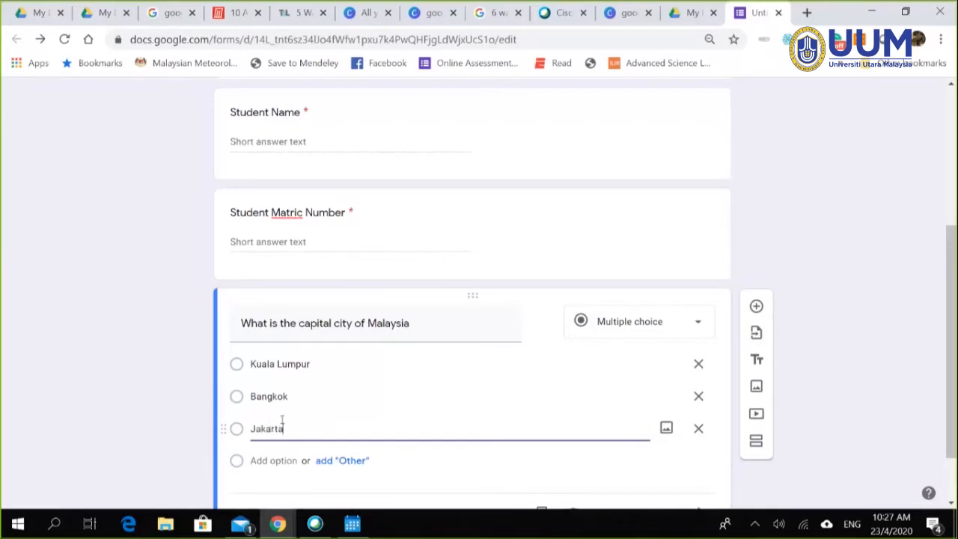
scroll(837, 291, down, 1)
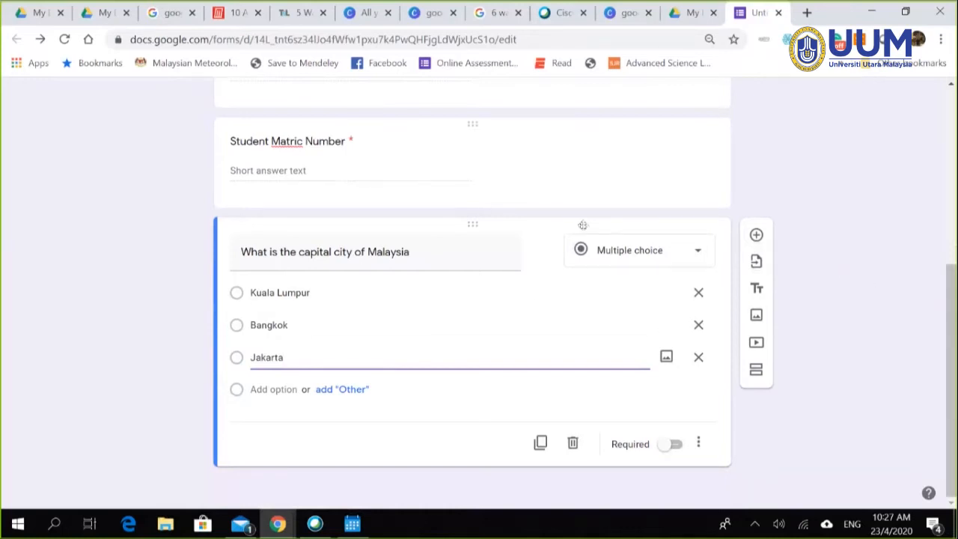
drag(953, 307, 953, 156)
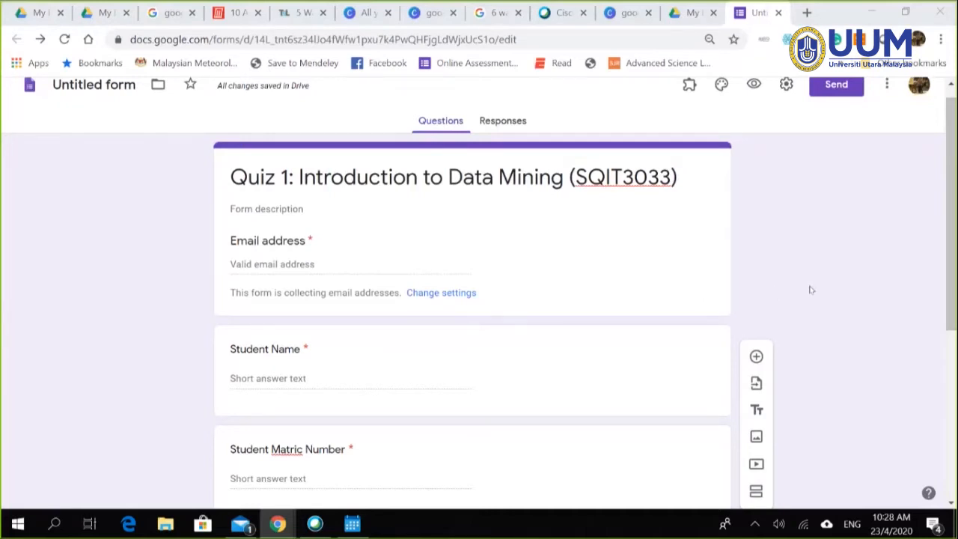
scroll(813, 290, down, 1)
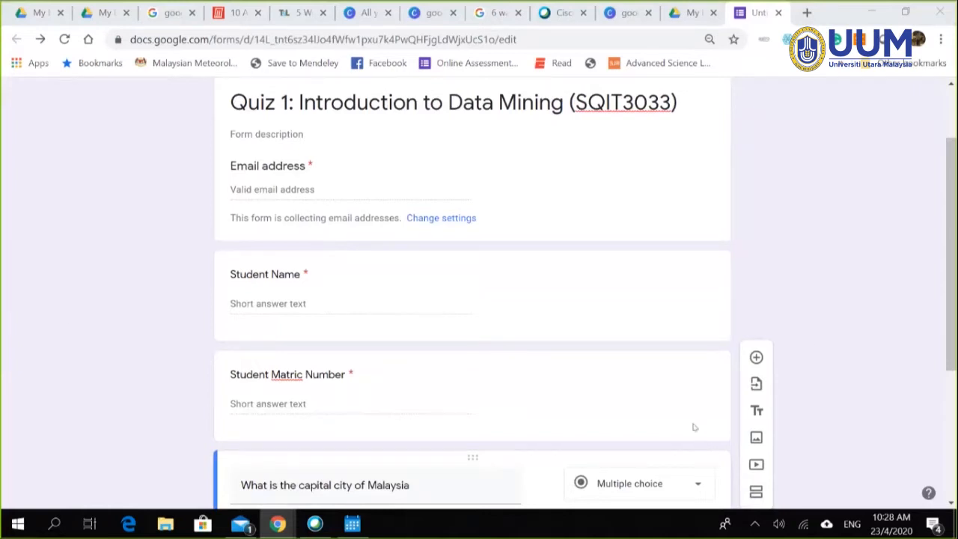
scroll(818, 293, down, 1)
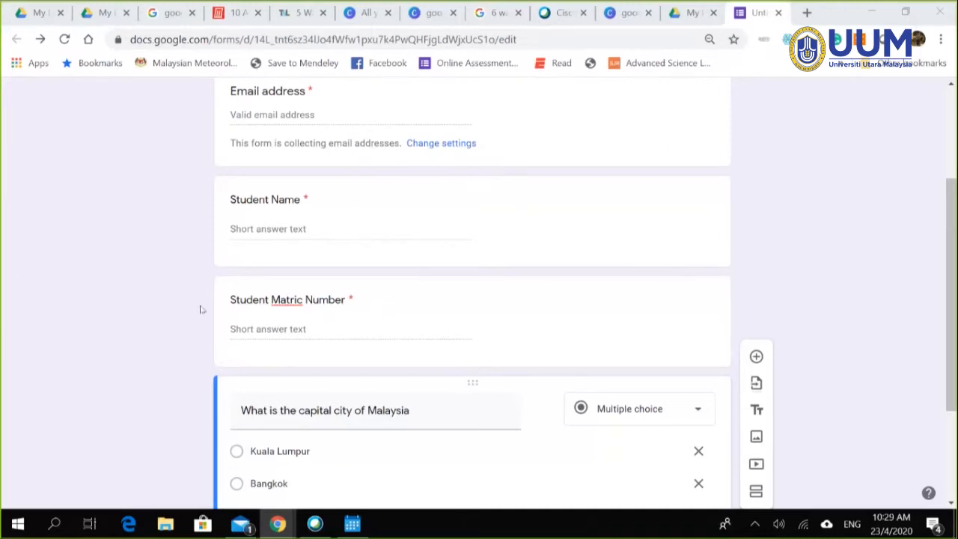
scroll(773, 281, down, 1)
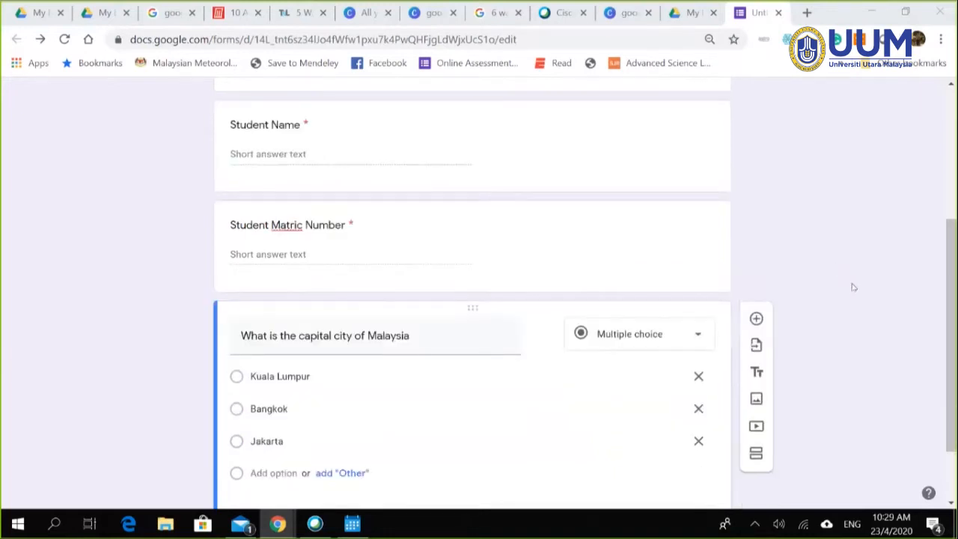
scroll(853, 287, down, 1)
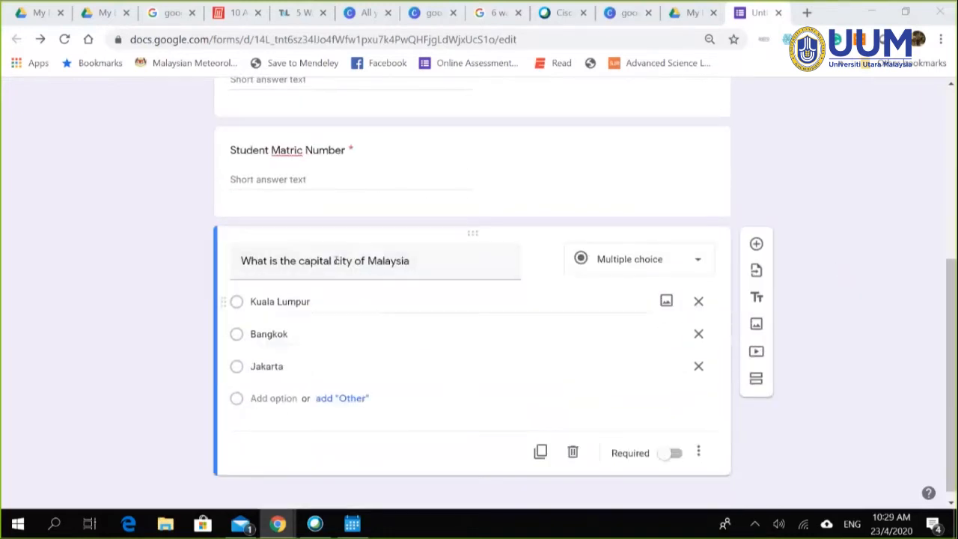
scroll(861, 239, up, 1)
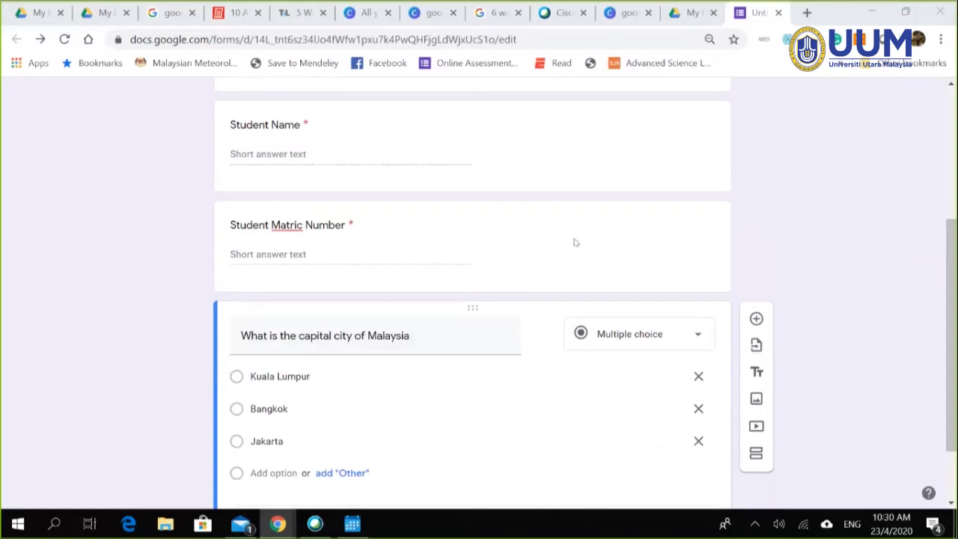
scroll(786, 266, down, 1)
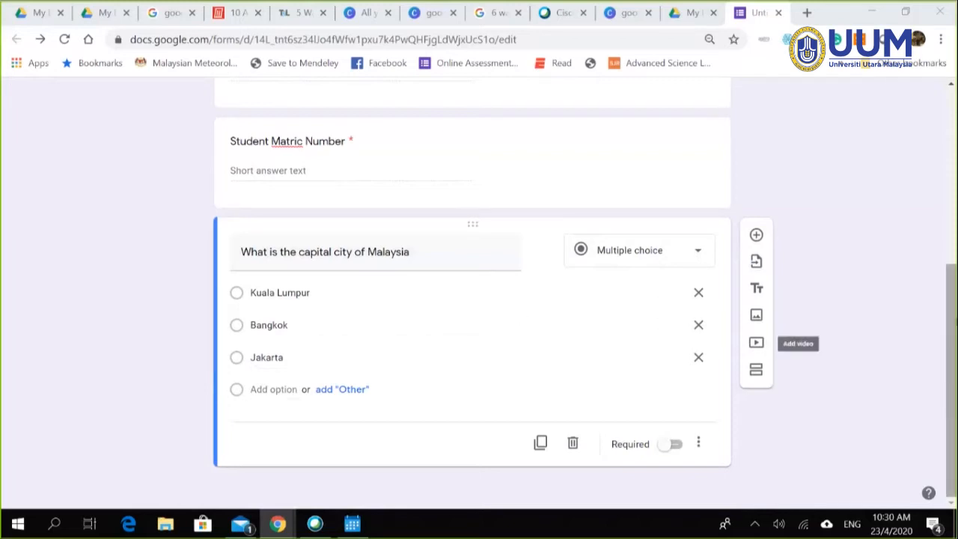
scroll(899, 216, up, 5)
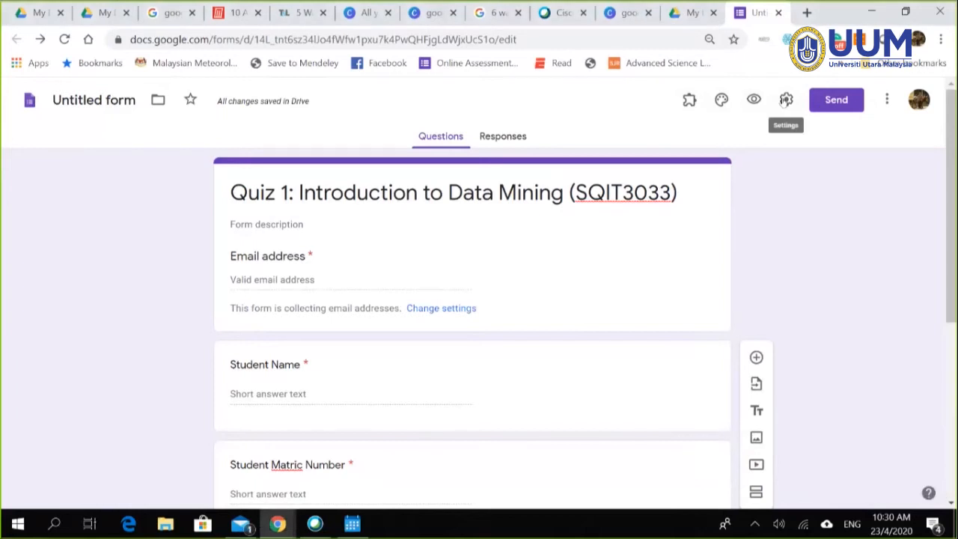
click(516, 137)
click(452, 136)
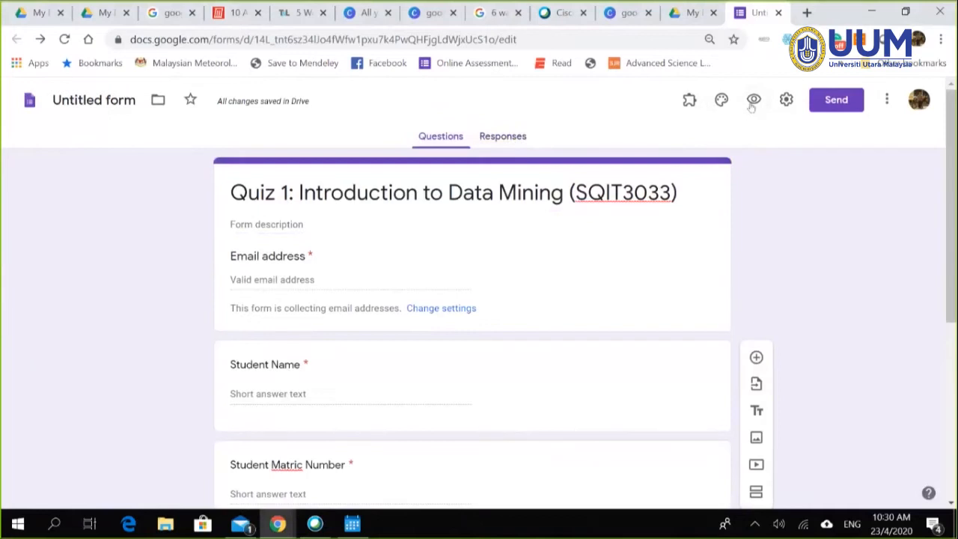
click(786, 101)
click(779, 259)
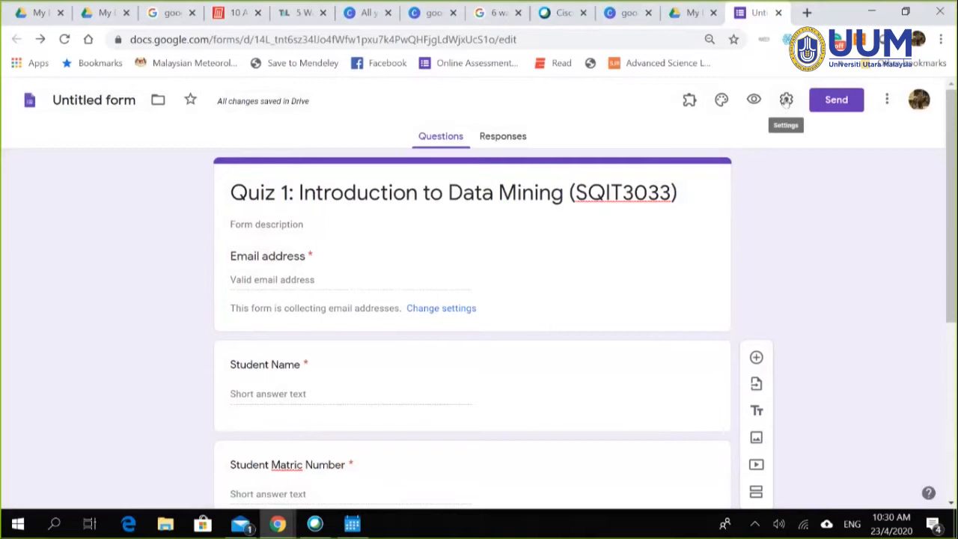
click(786, 100)
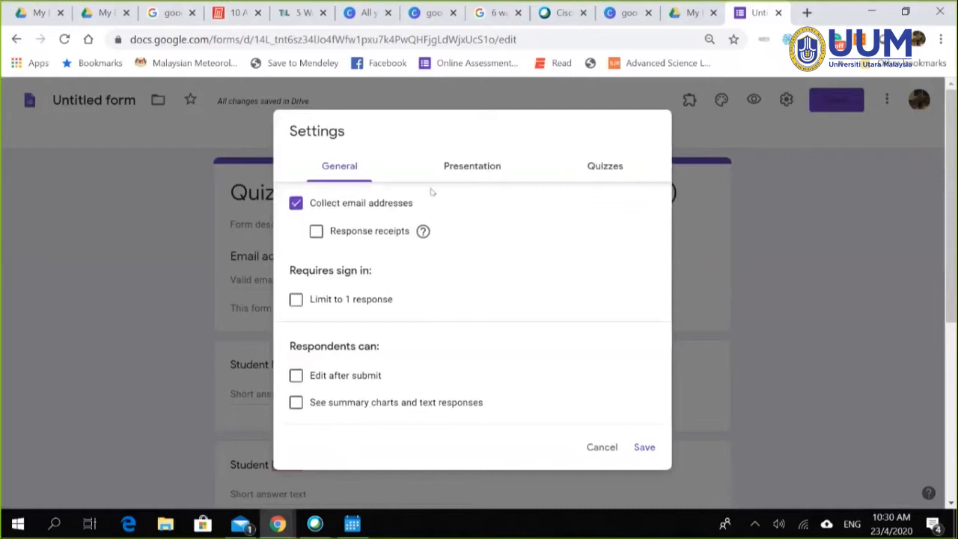
click(481, 169)
click(602, 172)
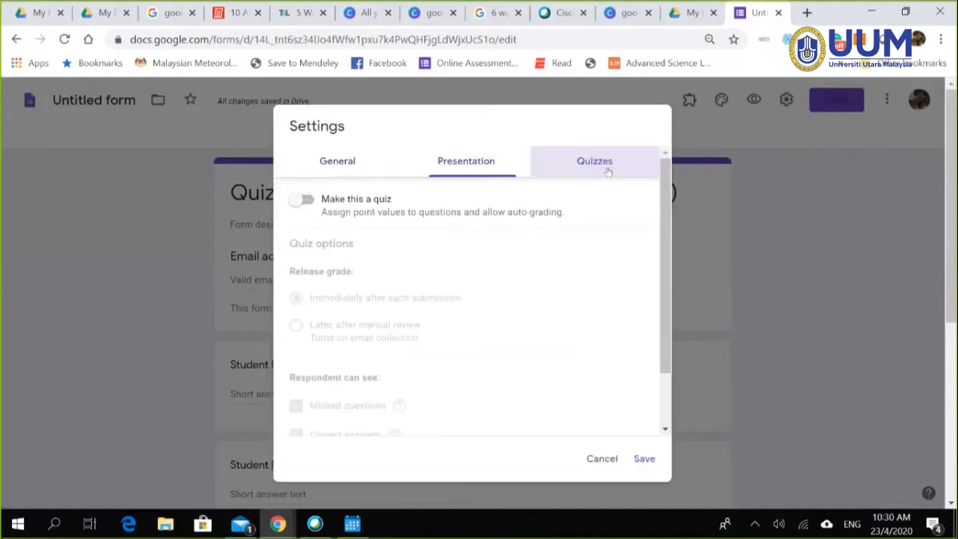
click(337, 168)
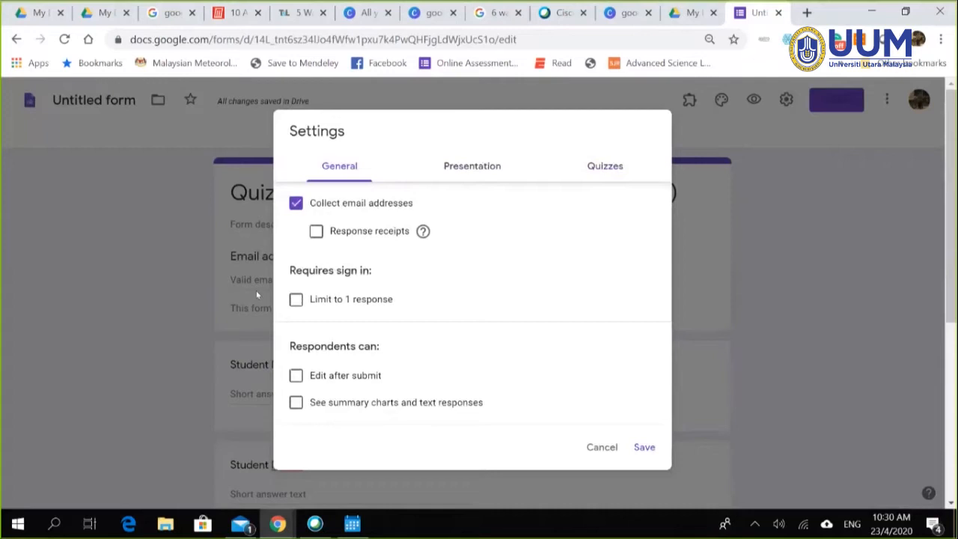
click(606, 168)
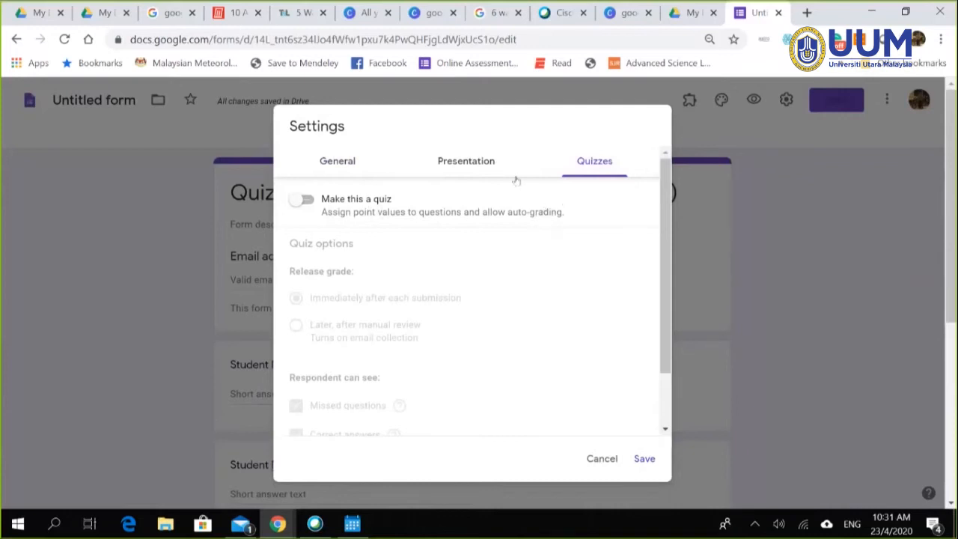
click(602, 458)
scroll(741, 329, down, 4)
scroll(744, 328, down, 1)
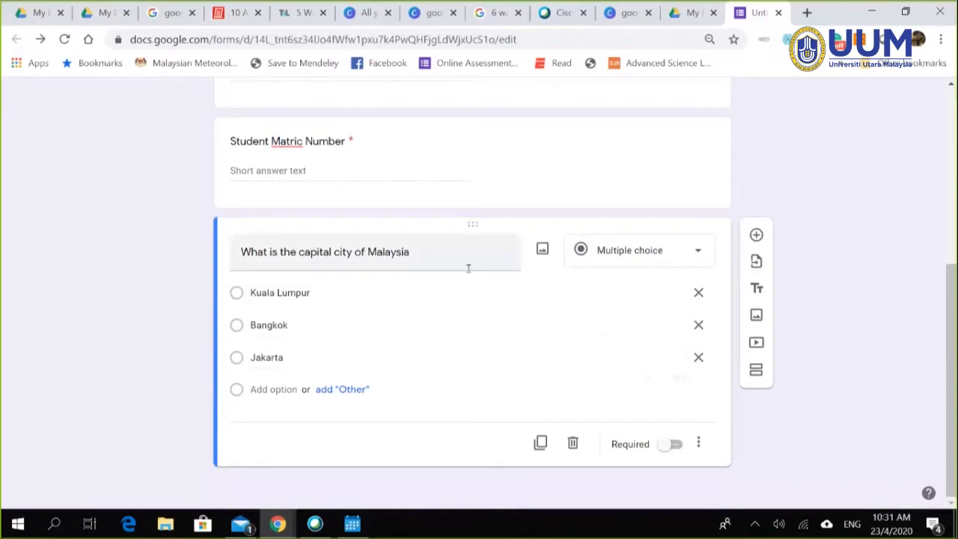
Step: Switch on 'Make this a quiz' in the form's Quizzes settings
scroll(851, 262, up, 5)
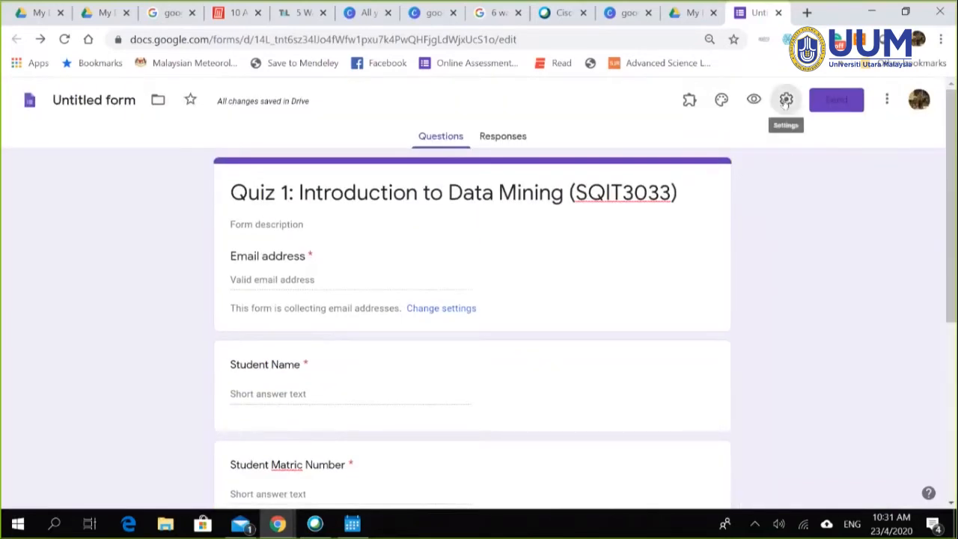
click(786, 100)
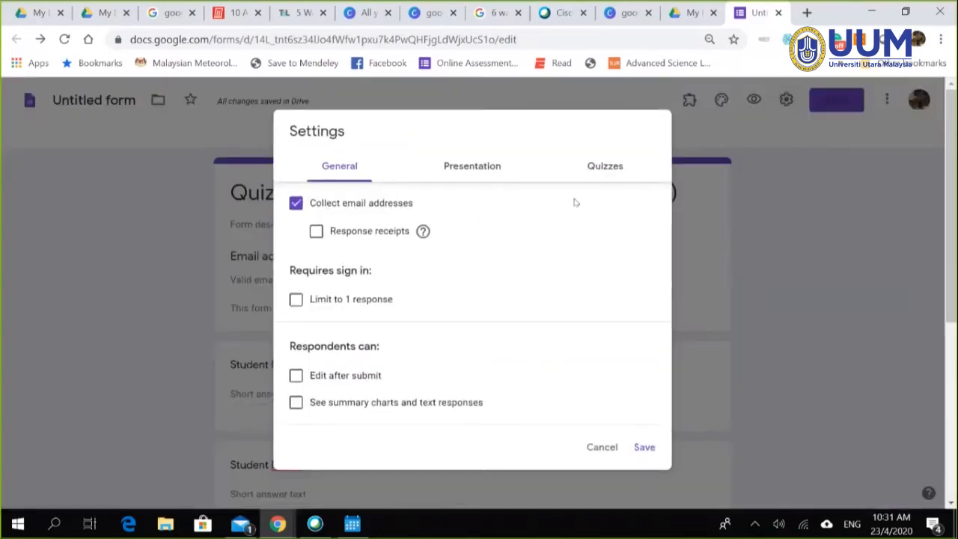
click(600, 167)
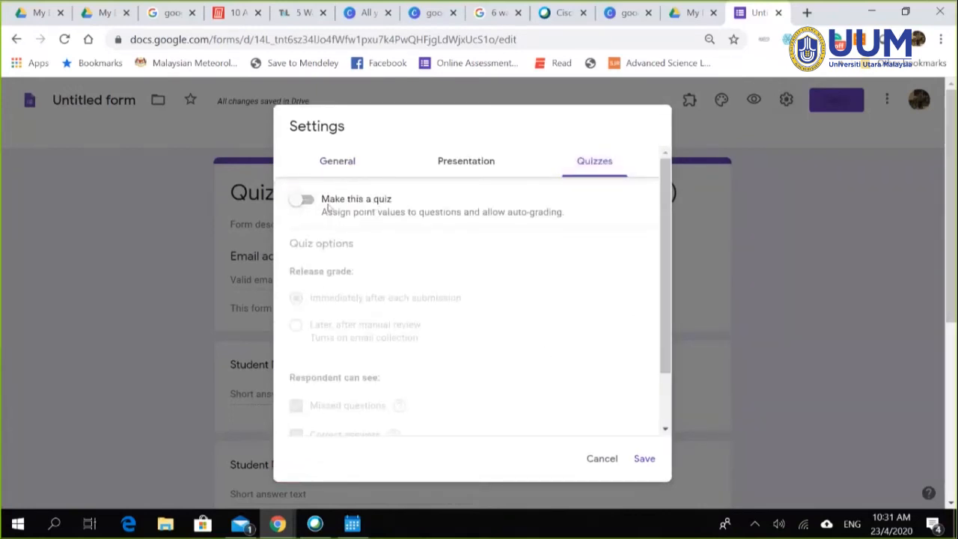
click(294, 204)
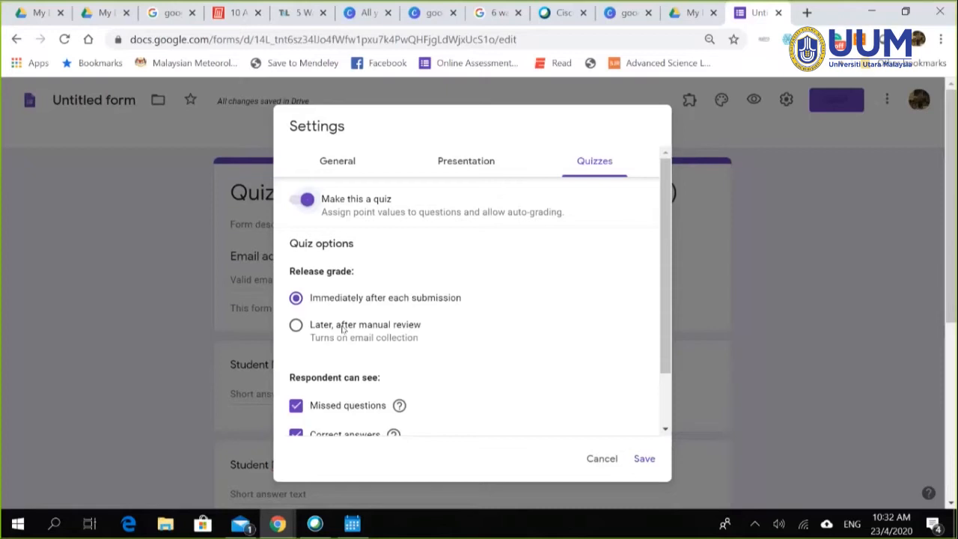
Step: Switch the quiz's Release grade option to 'Later, after manual review'
click(296, 330)
scroll(464, 334, down, 1)
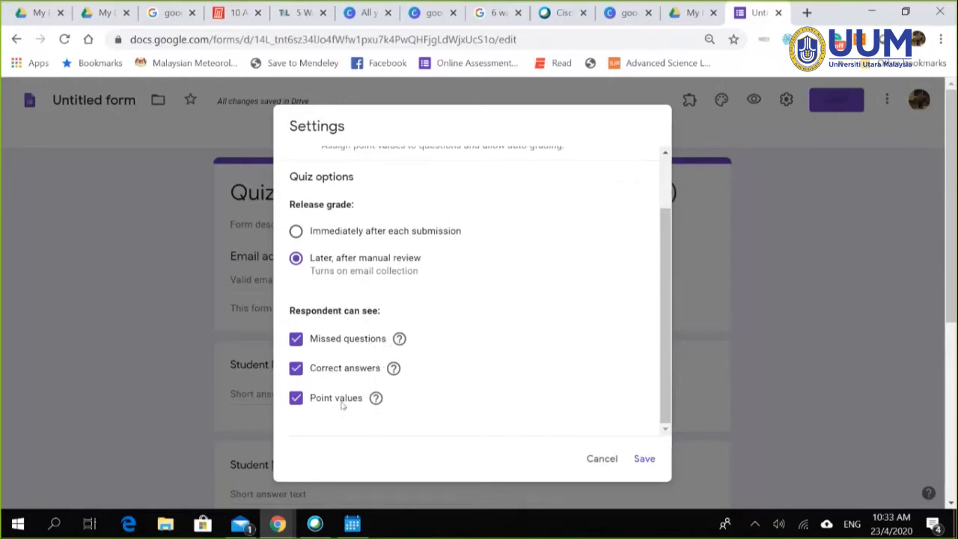
scroll(438, 321, up, 2)
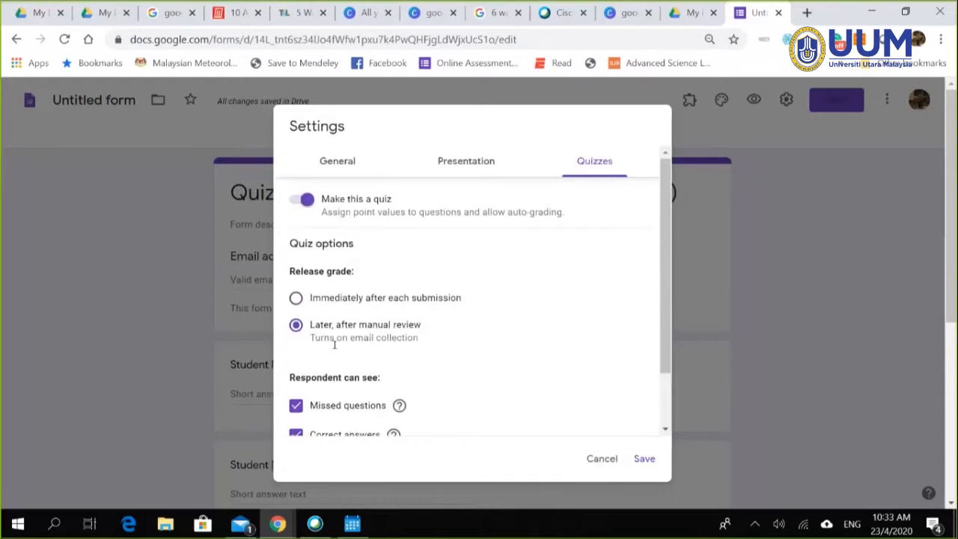
scroll(342, 358, down, 2)
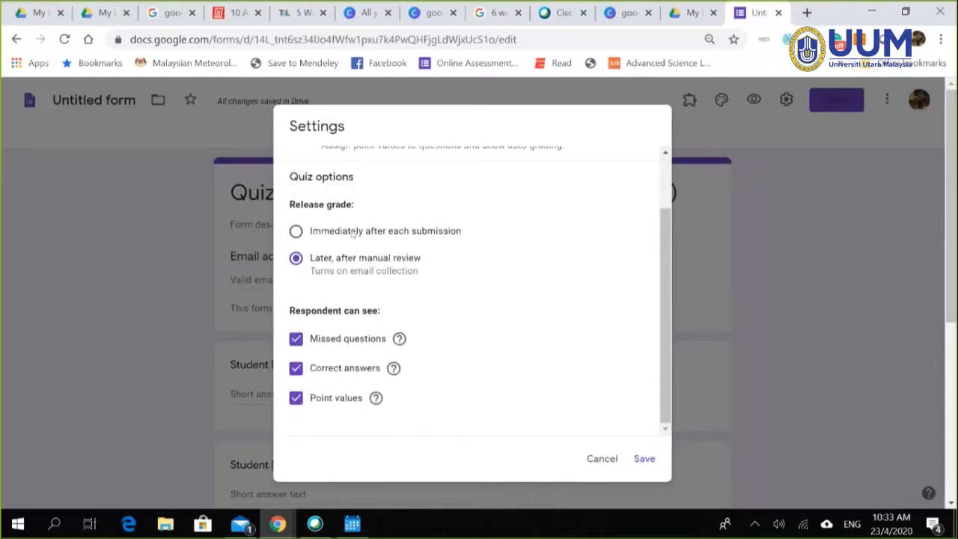
scroll(402, 353, up, 2)
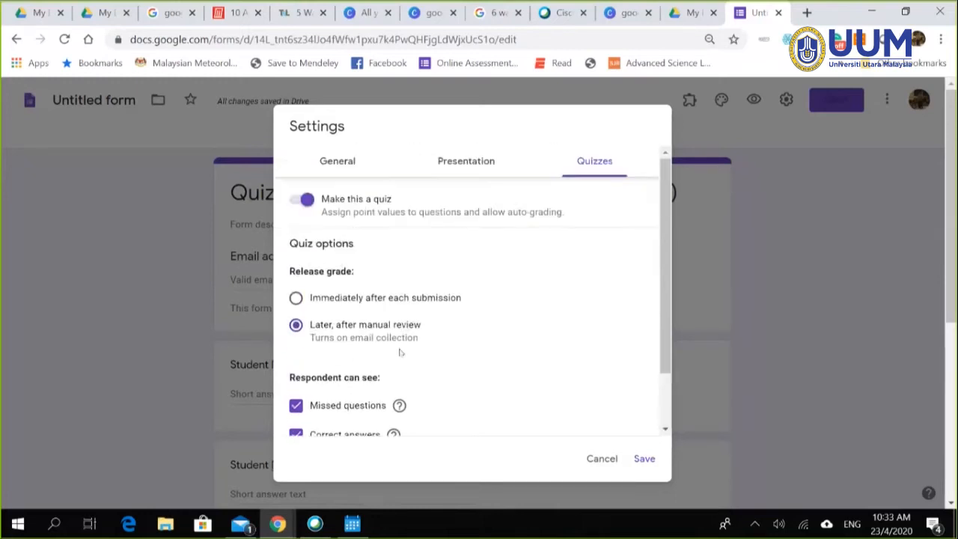
scroll(402, 352, down, 2)
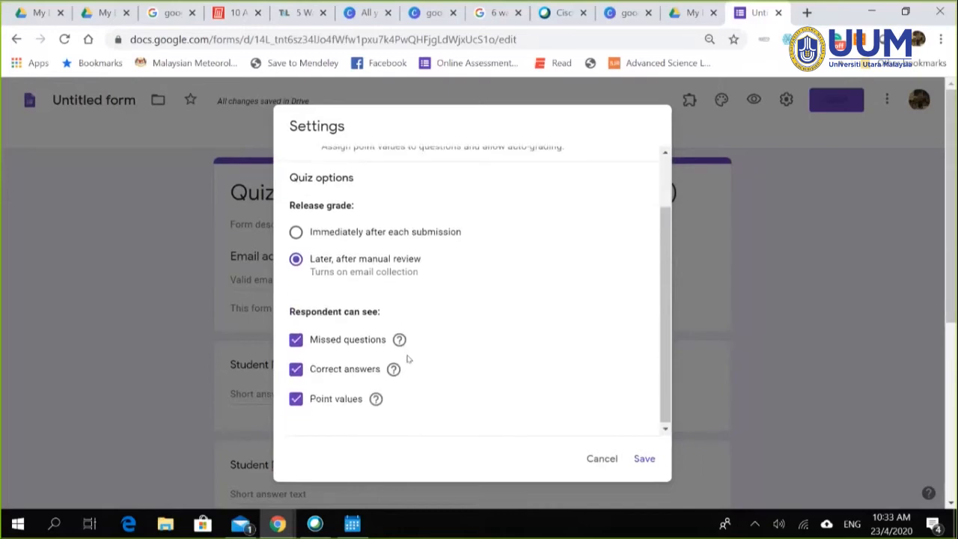
scroll(407, 358, up, 2)
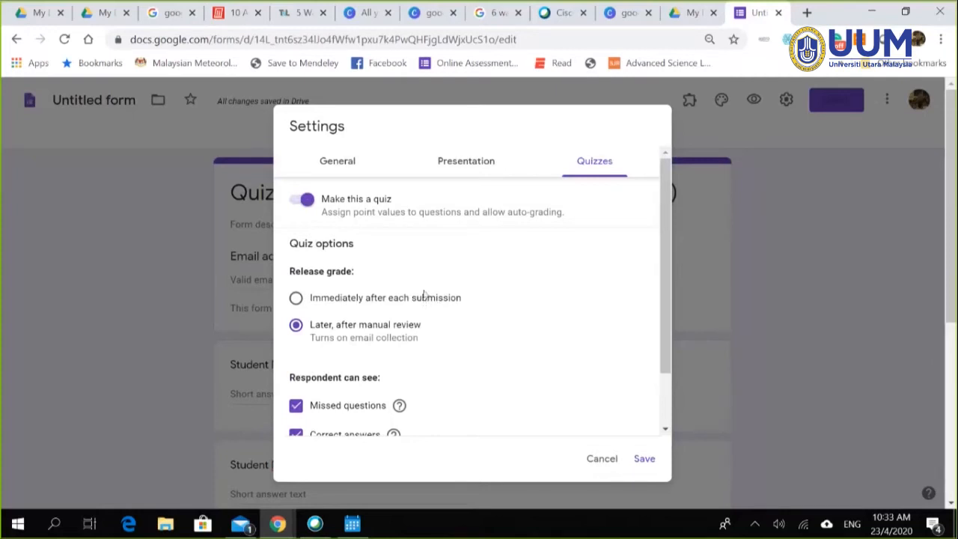
Step: Look over the Presentation, Quizzes and General tabs, then turn on 'Limit to 1 response'
click(463, 162)
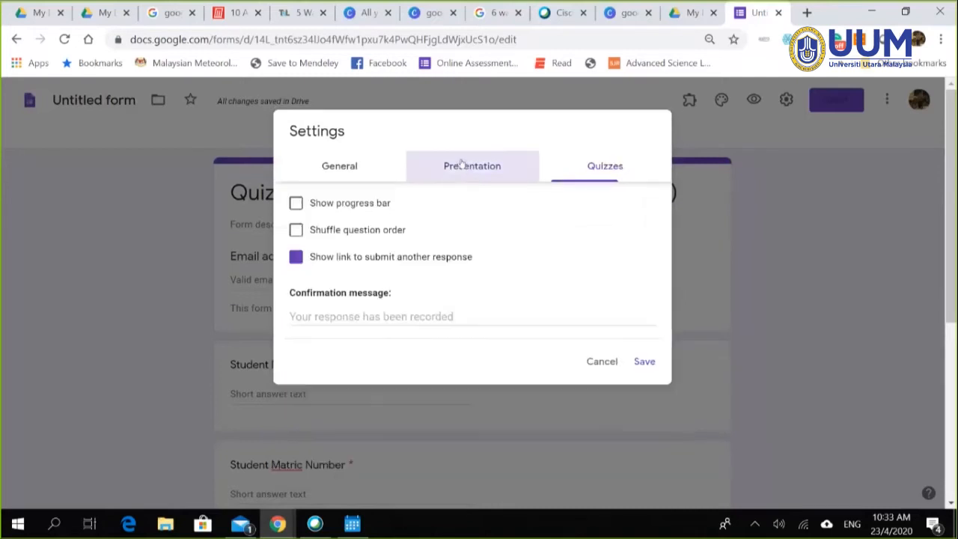
click(332, 170)
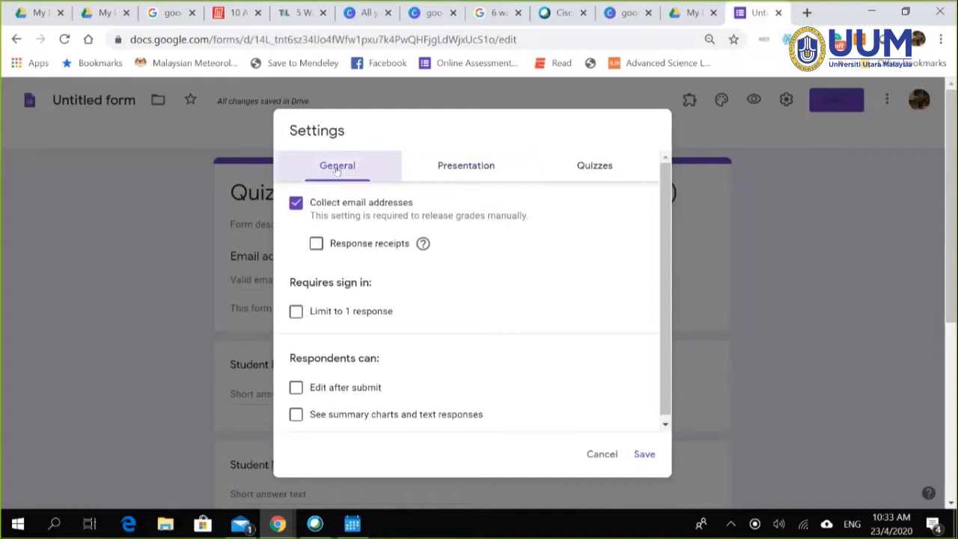
click(451, 166)
click(615, 169)
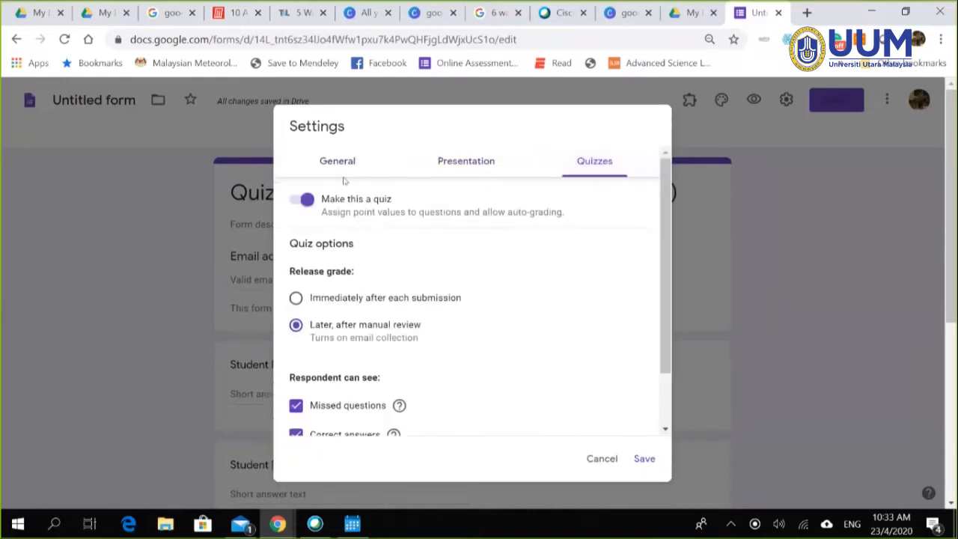
click(339, 169)
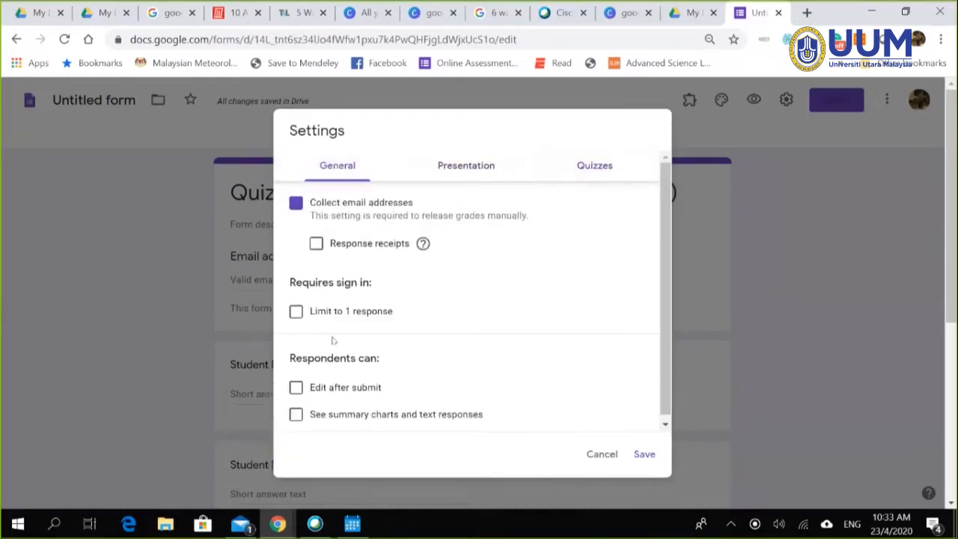
click(291, 317)
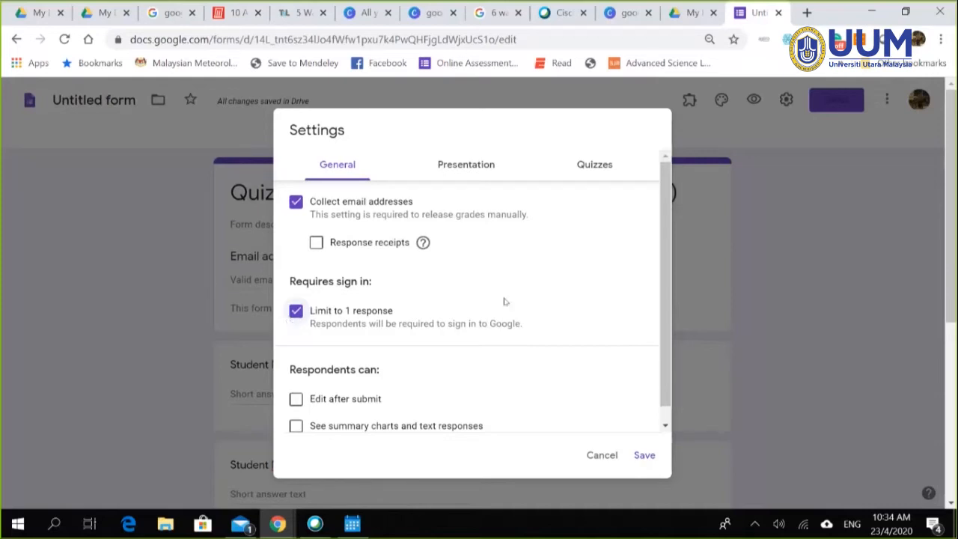
Step: Switch the Settings dialog to the Presentation tab
scroll(507, 302, down, 1)
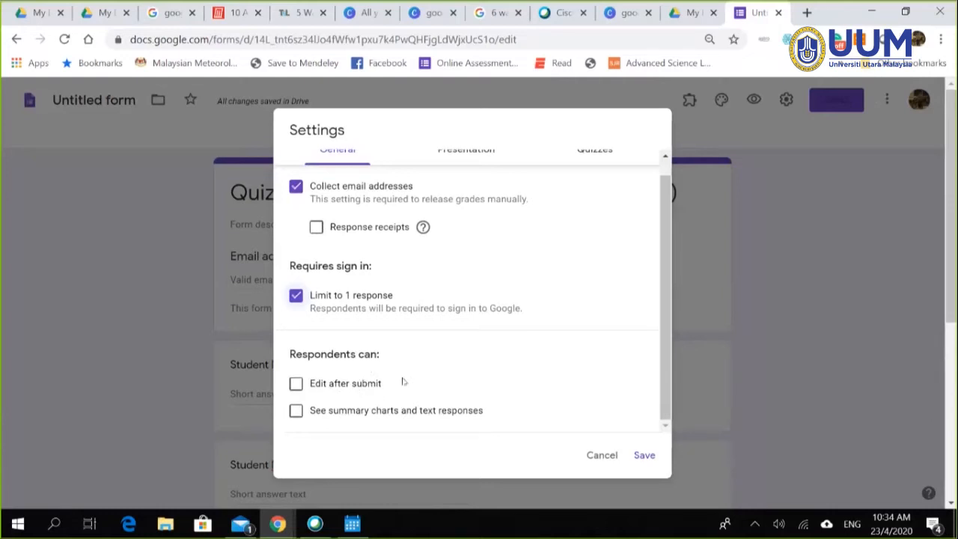
scroll(405, 275, up, 1)
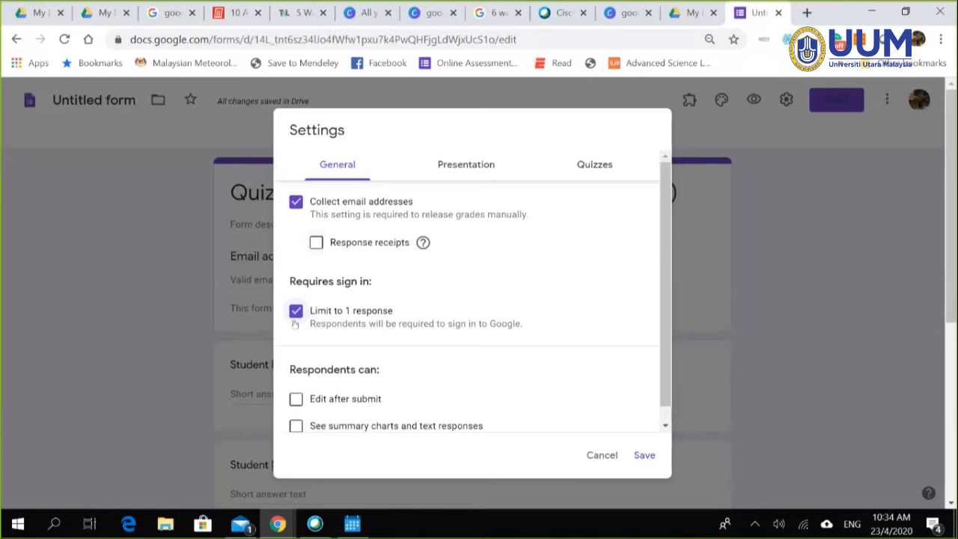
click(463, 167)
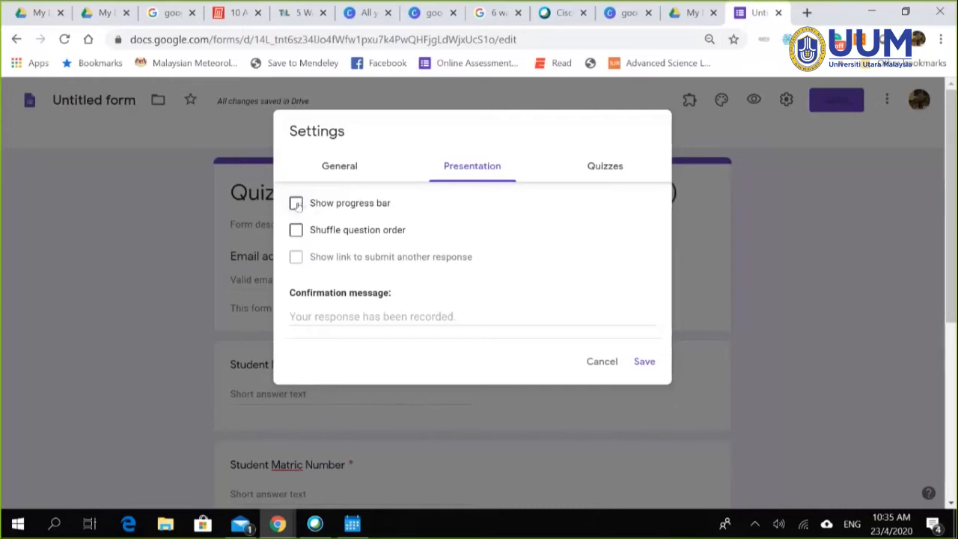
Step: Turn on 'Show progress bar' and save all the settings
click(296, 204)
click(597, 167)
click(644, 459)
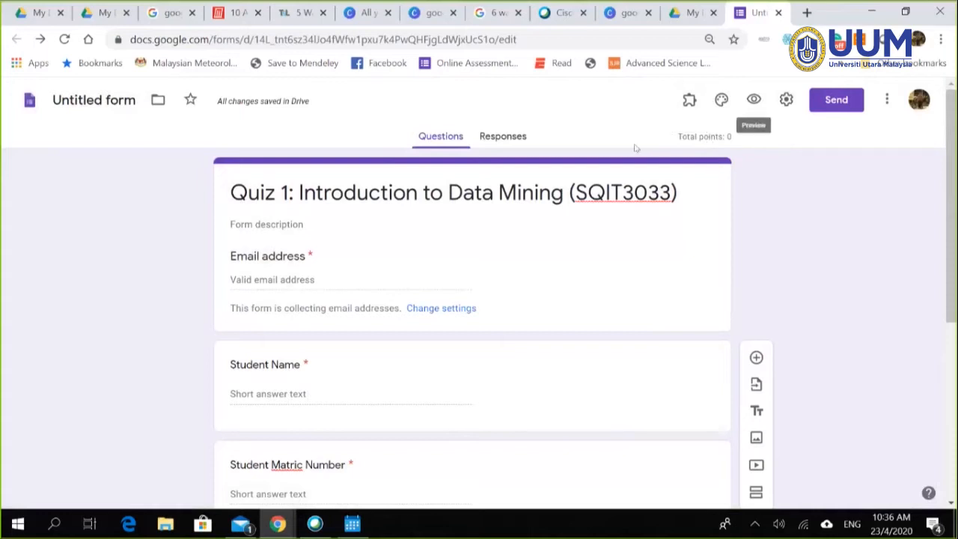
Step: Scroll down to the Malaysia capital-city multiple-choice question
scroll(777, 276, down, 1)
scroll(777, 276, down, 4)
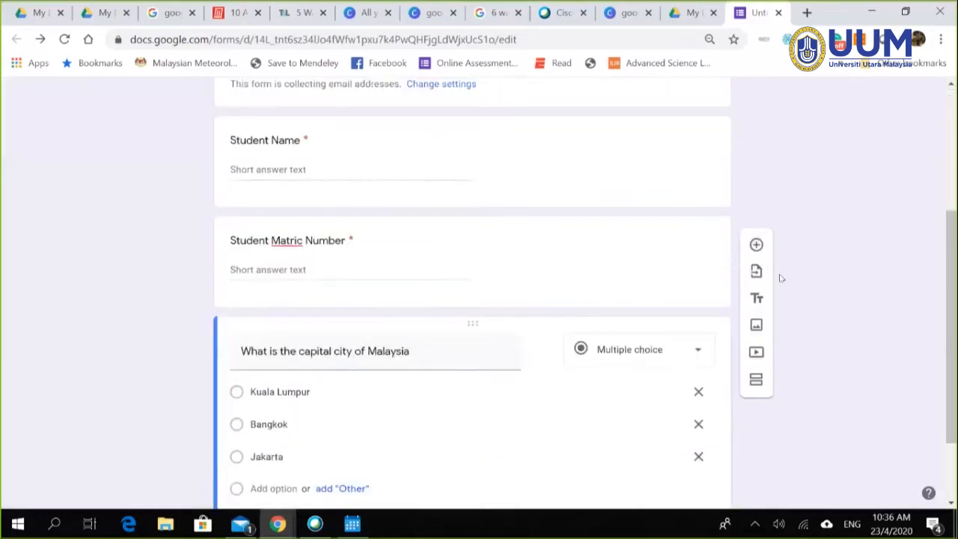
mouse_move(278, 242)
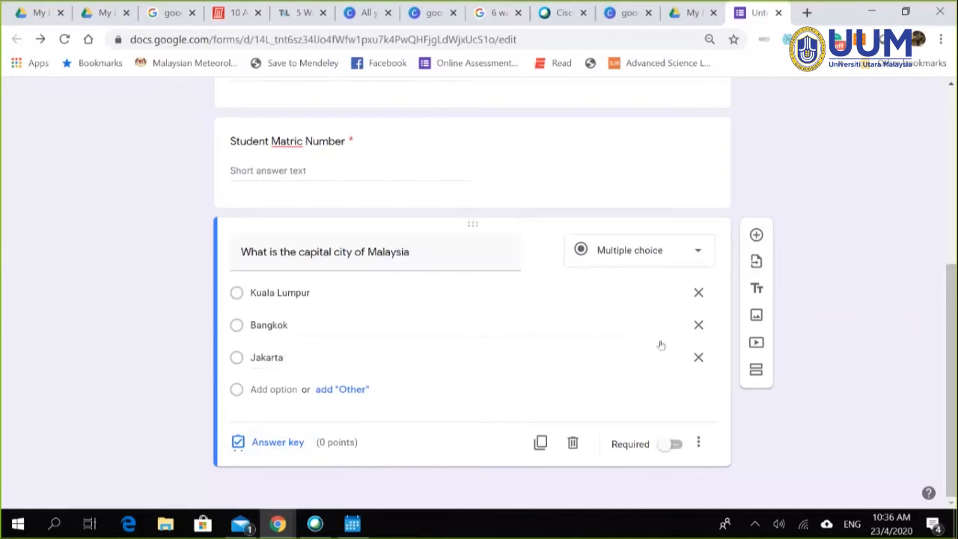
Step: In the answer key, mark Kuala Lumpur as correct and set the points to 2
click(279, 442)
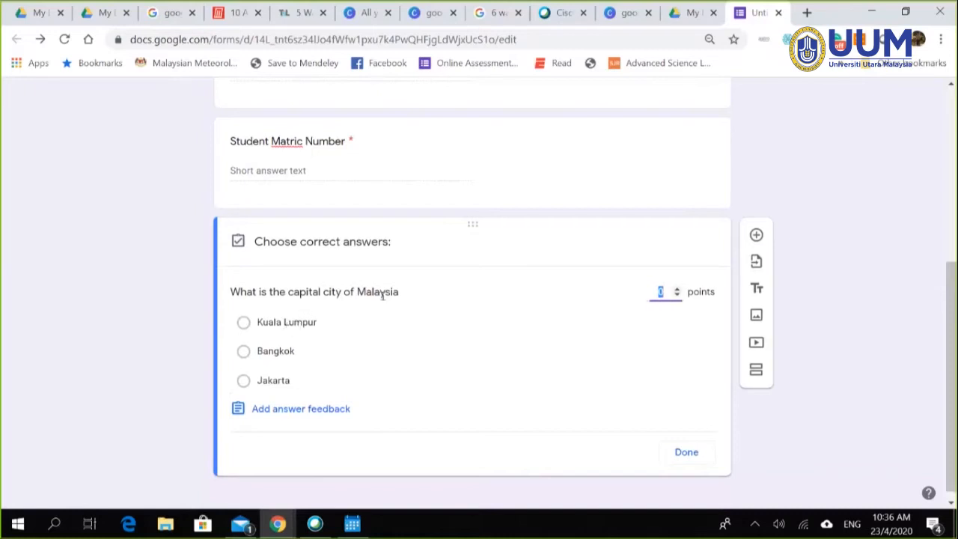
click(243, 324)
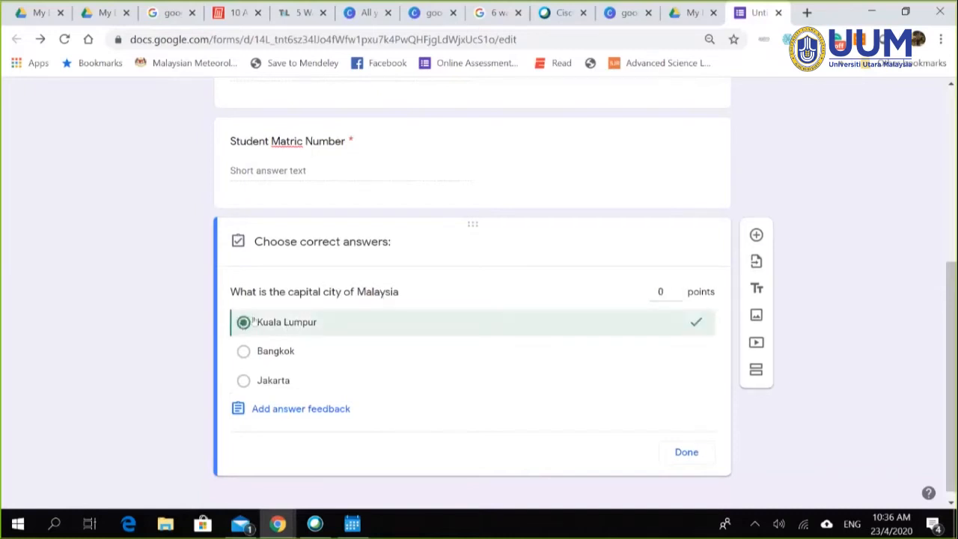
double_click(663, 292)
text(2)
click(690, 365)
click(681, 455)
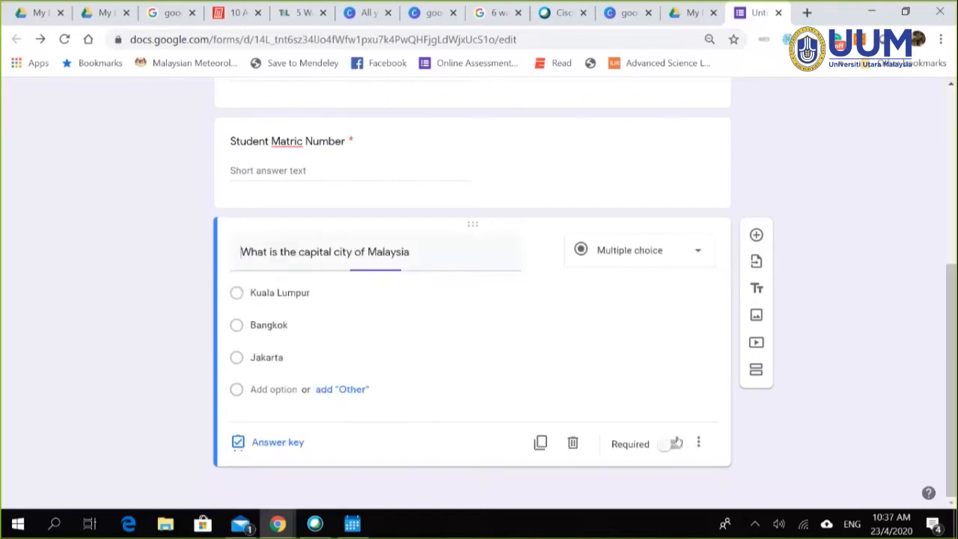
click(573, 443)
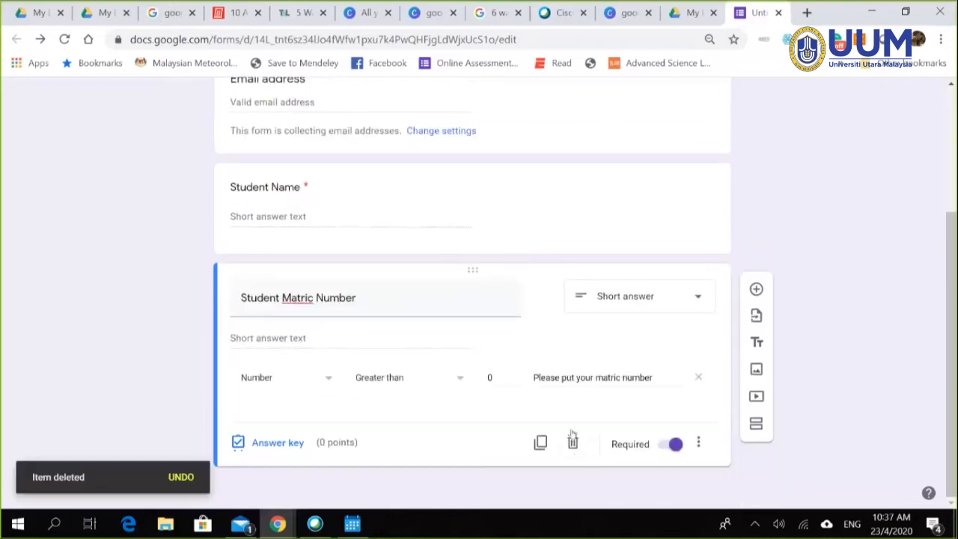
scroll(449, 242, up, 3)
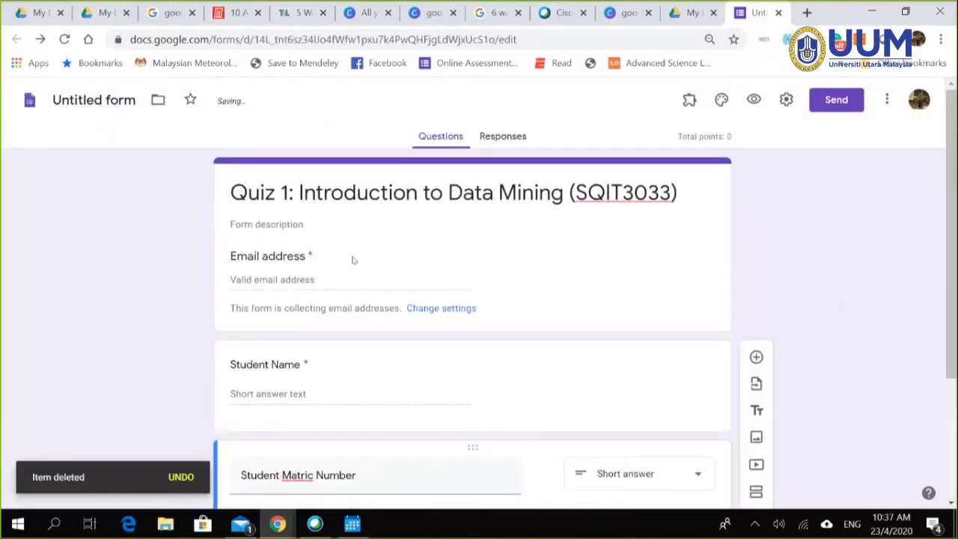
scroll(373, 285, down, 2)
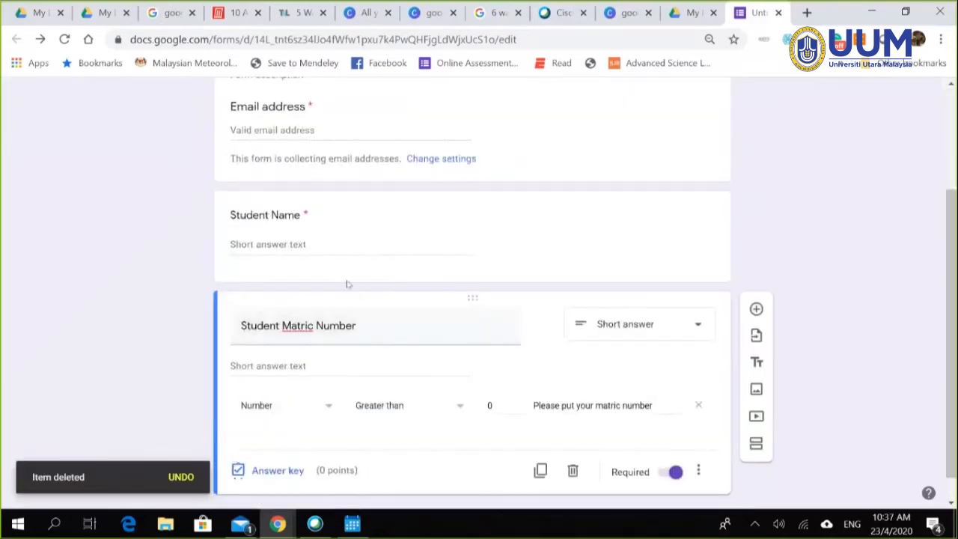
scroll(616, 332, down, 1)
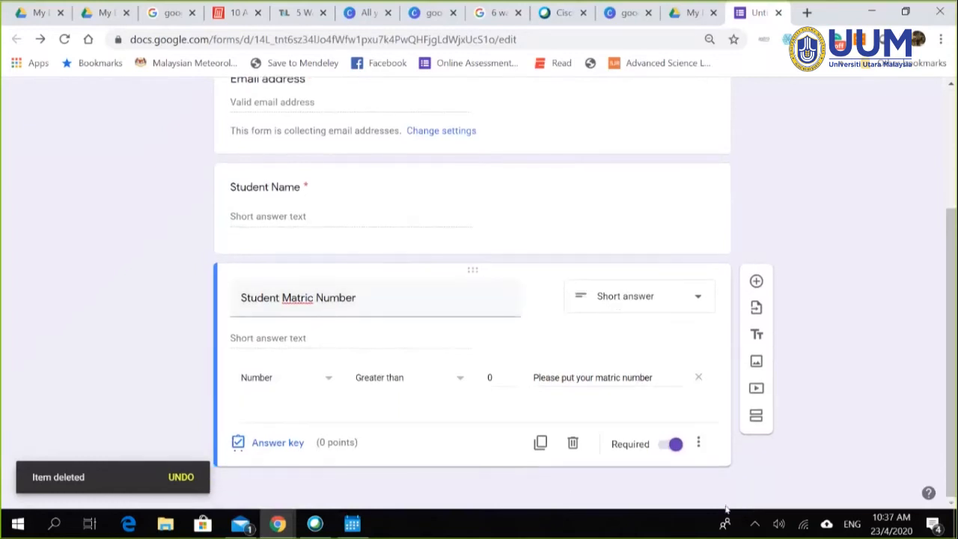
scroll(713, 491, up, 2)
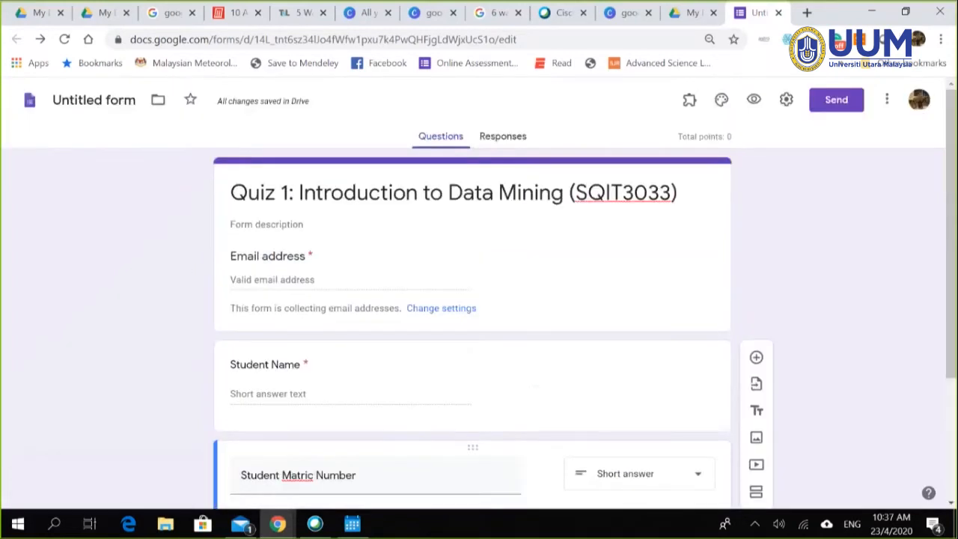
scroll(782, 284, down, 2)
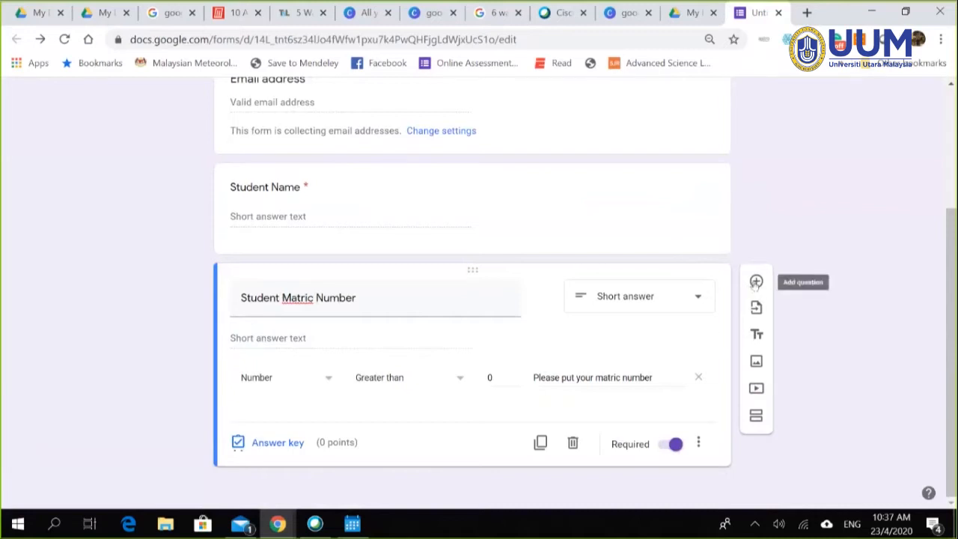
Step: Add a new question below the matric number reading 'What is the capital city of Malaysia'
click(756, 282)
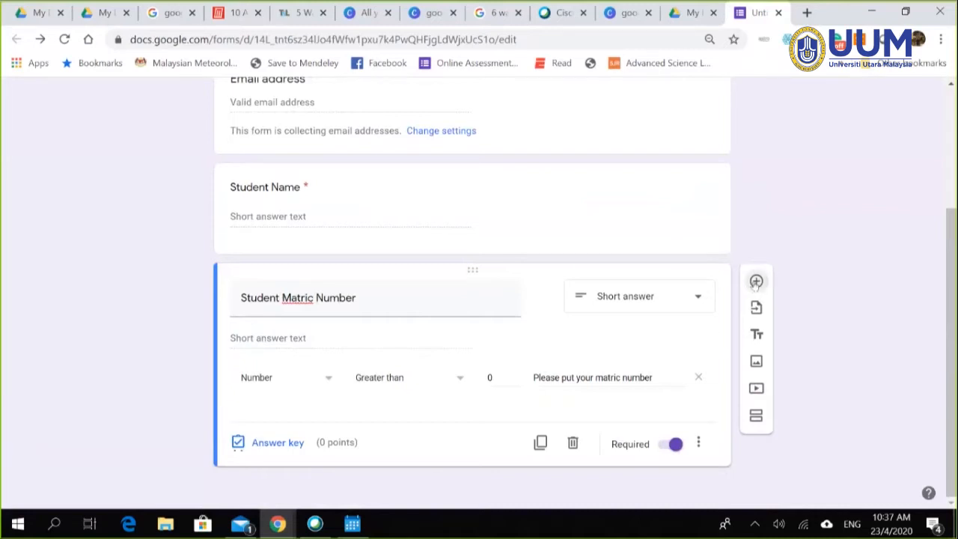
text(Waht)
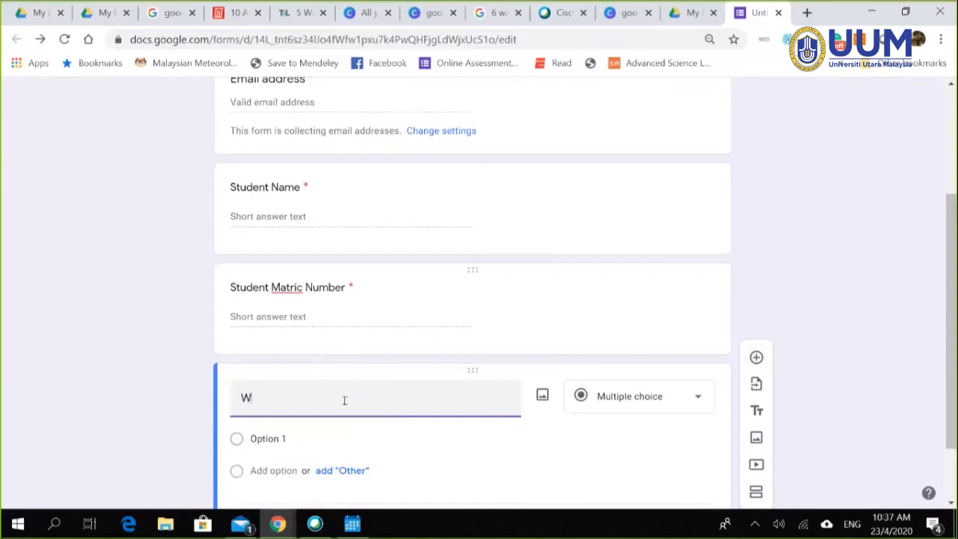
key(BackSpace)
key(BackSpace)
key(BackSpace)
key(BackSpace)
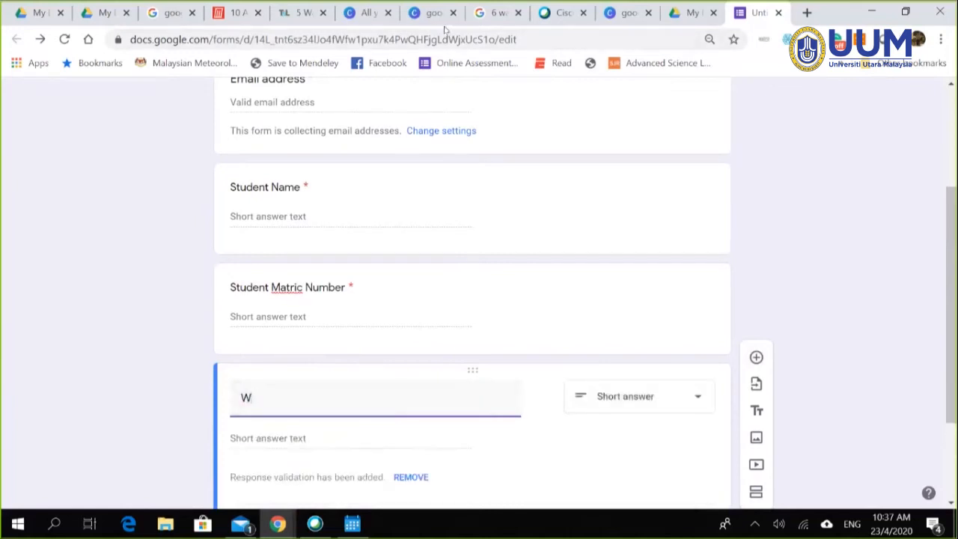
text(hat is h)
text(he c)
text(aoital)
key(BackSpace)
key(BackSpace)
key(BackSpace)
key(BackSpace)
key(BackSpace)
text(pitak l city)
key(BackSpace)
key(BackSpace)
key(BackSpace)
key(BackSpace)
key(BackSpace)
key(BackSpace)
key(BackSpace)
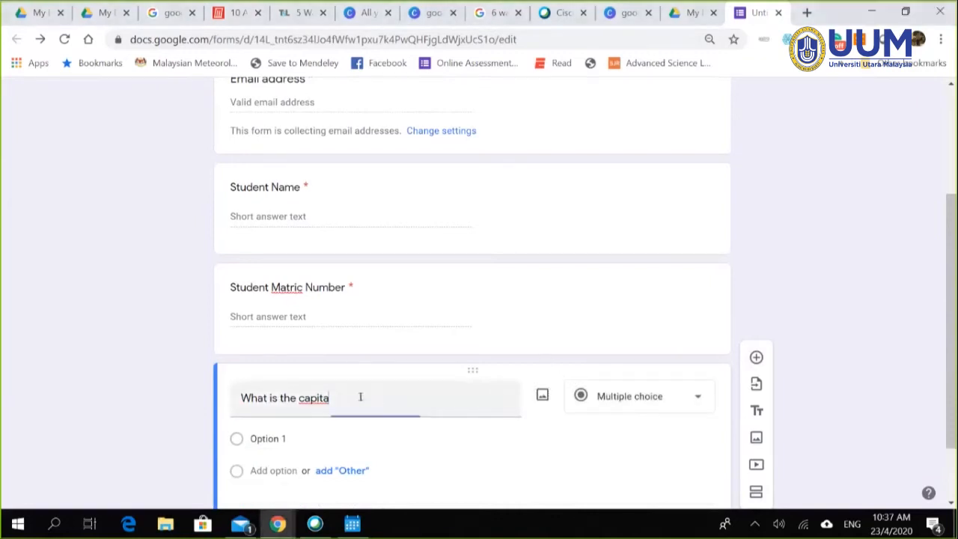
text(l city of)
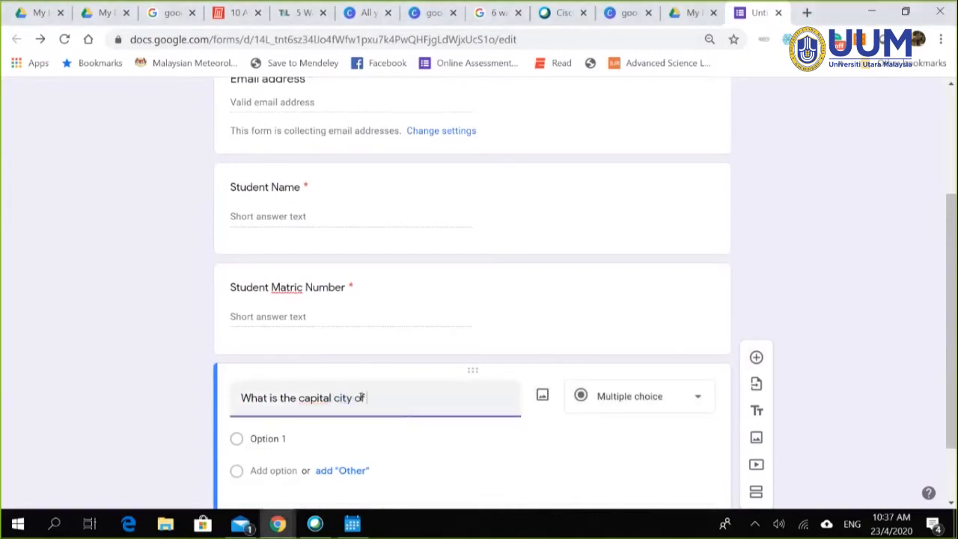
text( Malaysia)
Step: Give it options Kuala Lumpur, Bangkok and Jakarta, and make the question required
click(291, 439)
text(K)
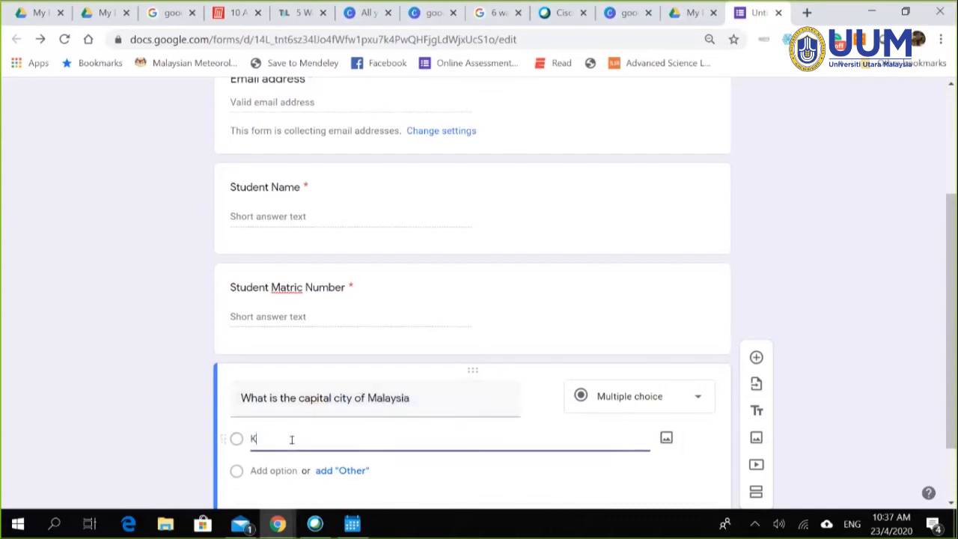
text(uala Lumpur)
click(276, 470)
text(Bangkok)
scroll(304, 390, down, 2)
click(273, 389)
text(Jakarta)
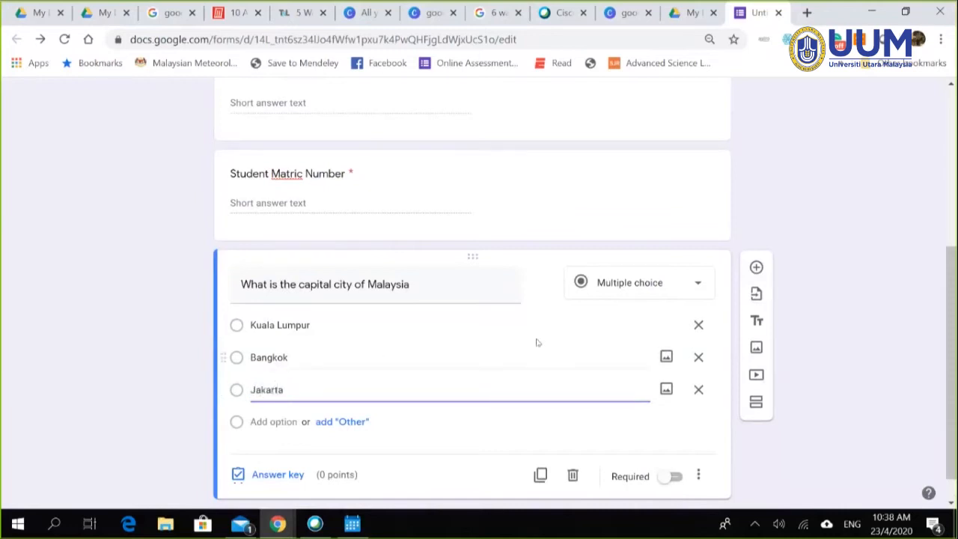
click(671, 477)
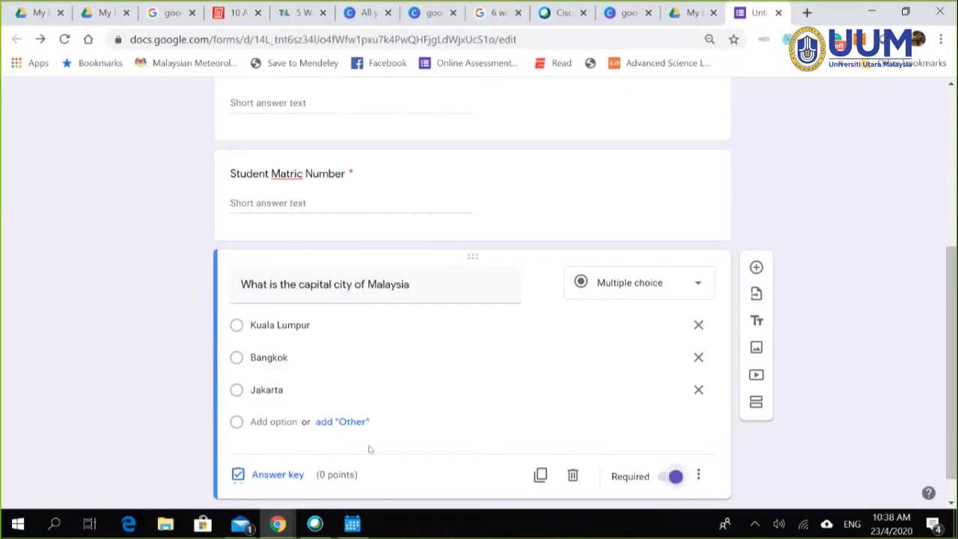
Step: Key Kuala Lumpur as the correct answer and raise the points to 2
click(279, 443)
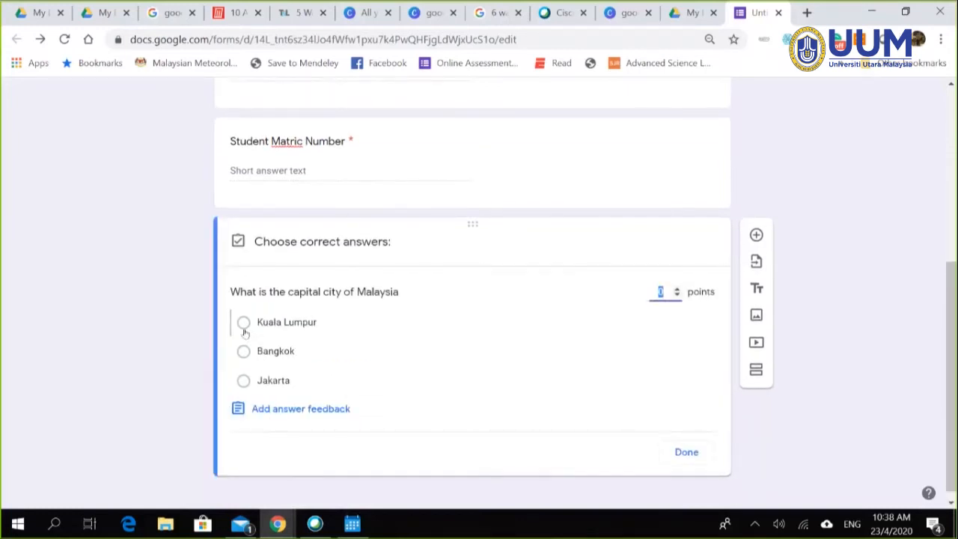
click(244, 323)
click(677, 289)
click(677, 289)
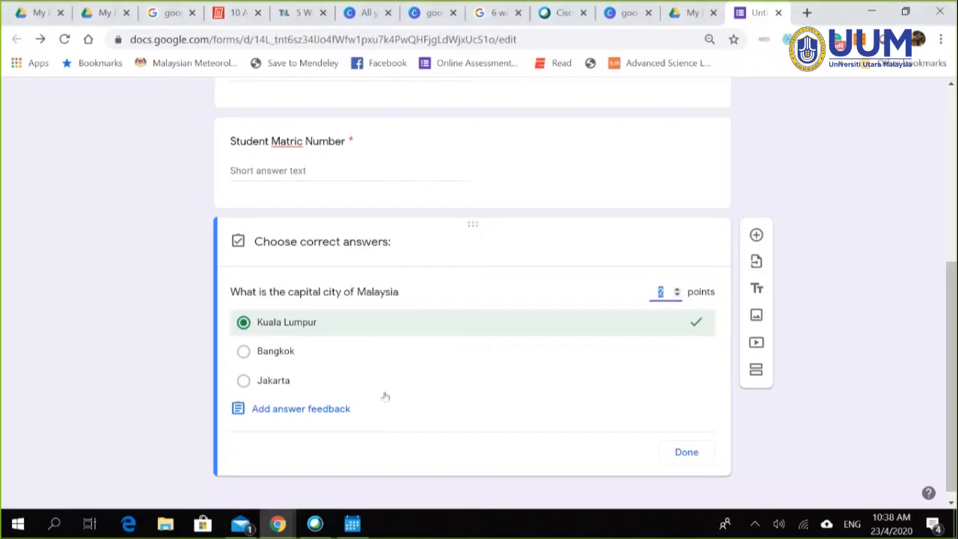
Step: Open the correct-answers feedback and start adding a video to it
click(314, 413)
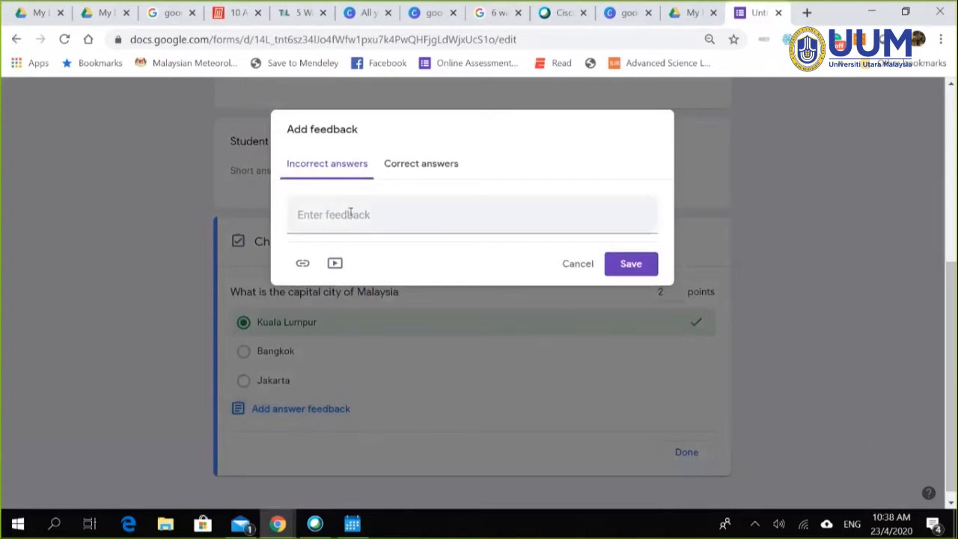
click(432, 164)
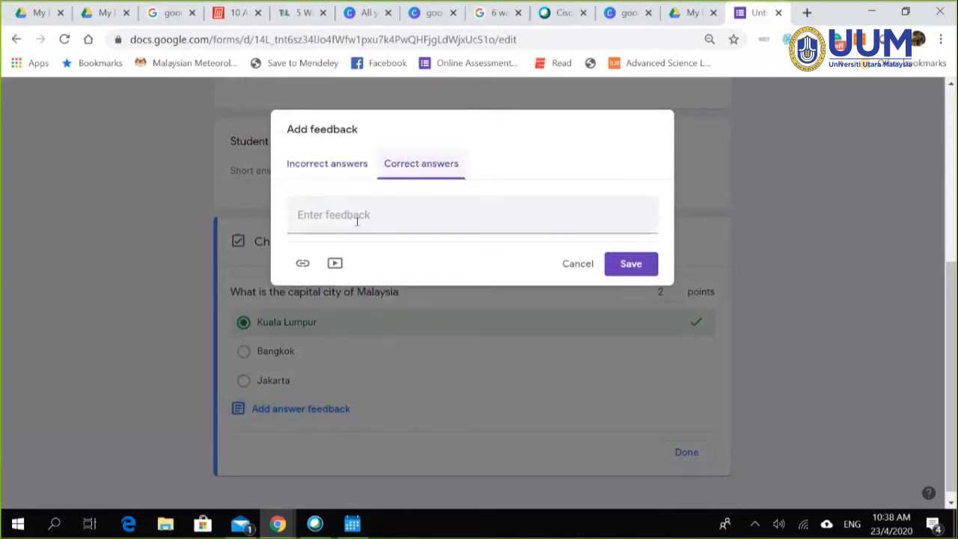
click(375, 215)
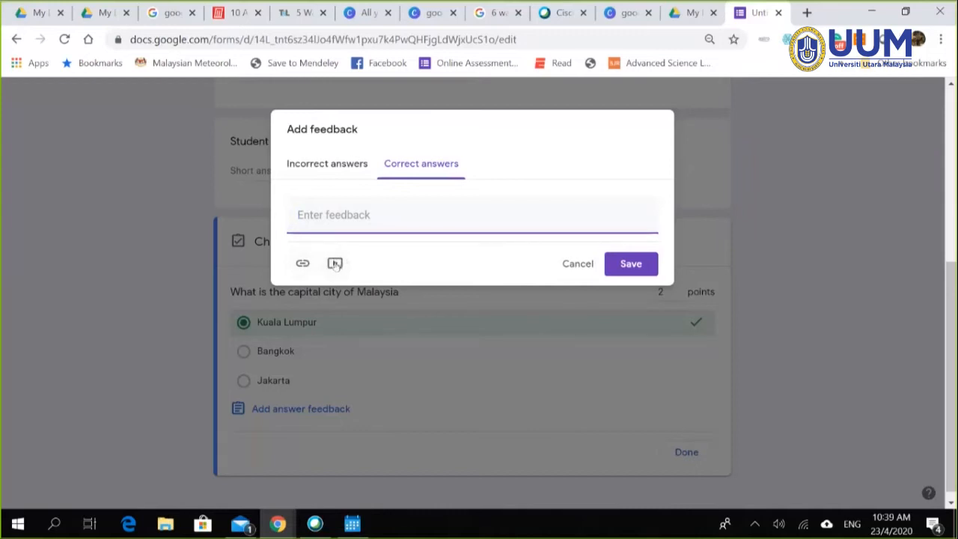
click(335, 263)
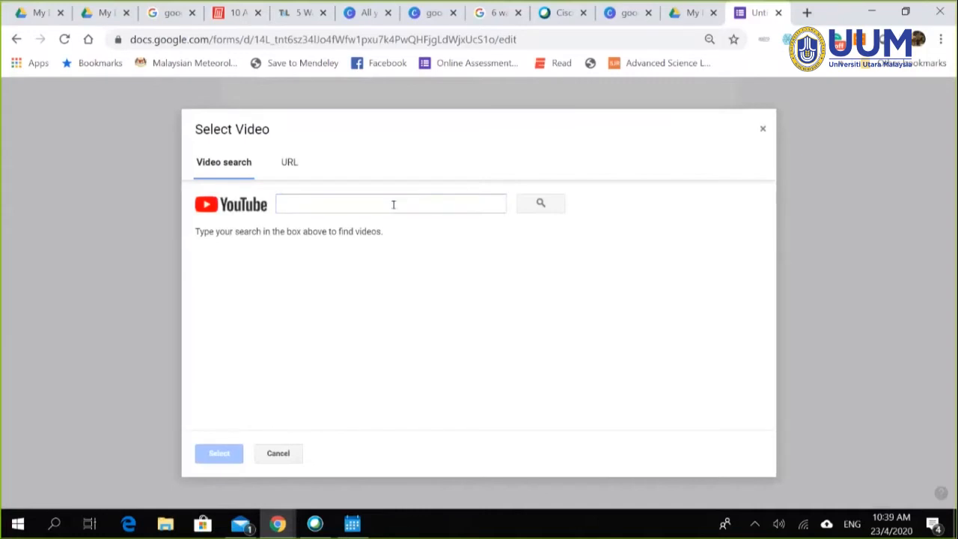
Step: Search YouTube for 'capital city of malaysia' and attach the 'Kuala Lumpur - Malaysia' video
click(392, 204)
text(kul)
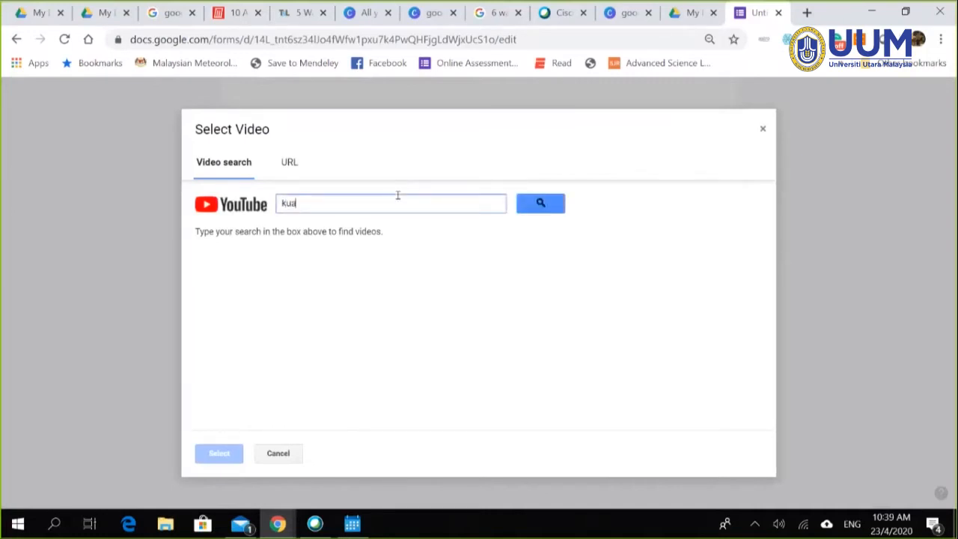
key(BackSpace)
key(BackSpace)
key(BackSpace)
text(capital city of malaysia)
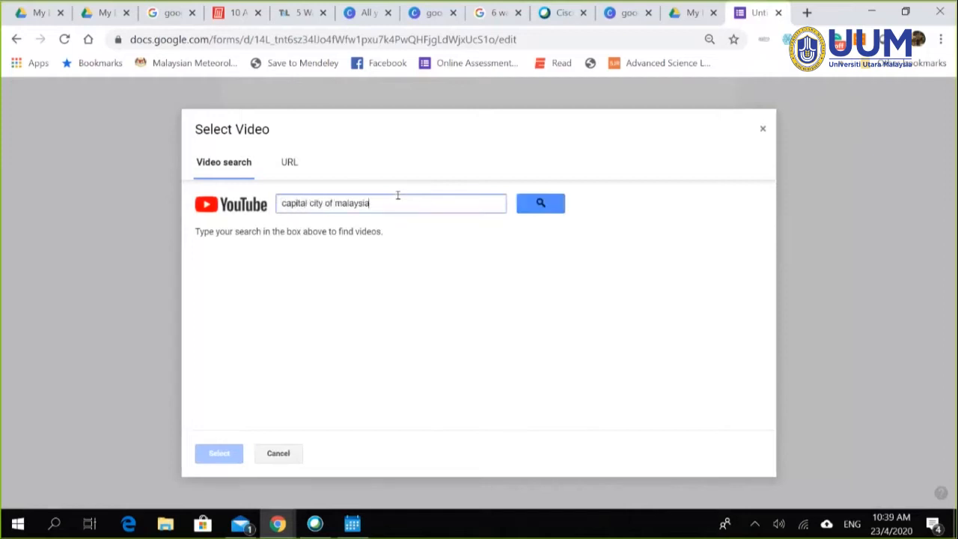
click(540, 205)
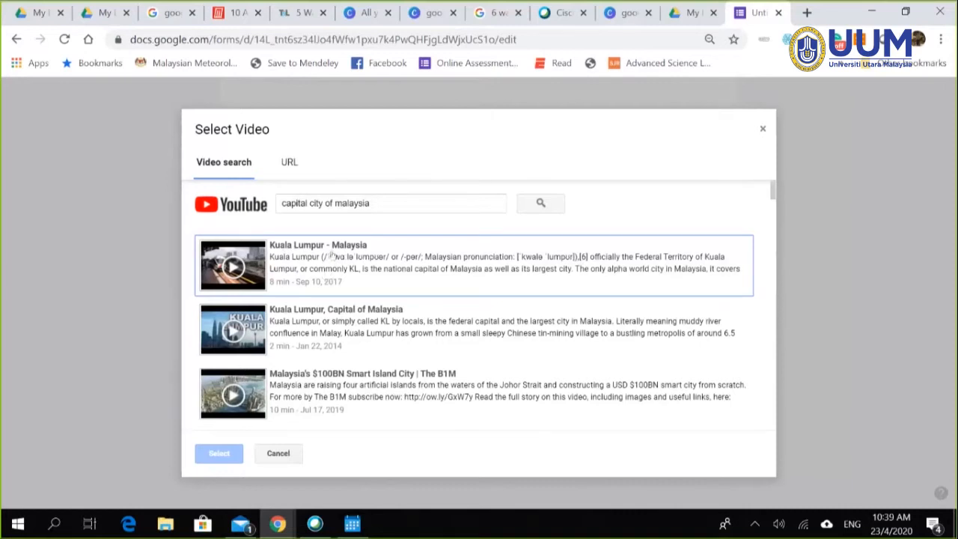
click(316, 265)
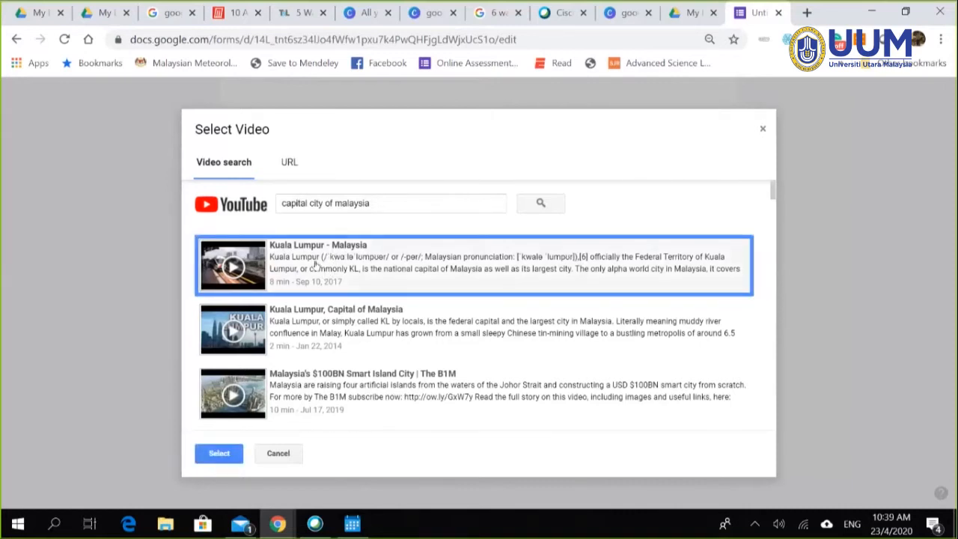
click(228, 458)
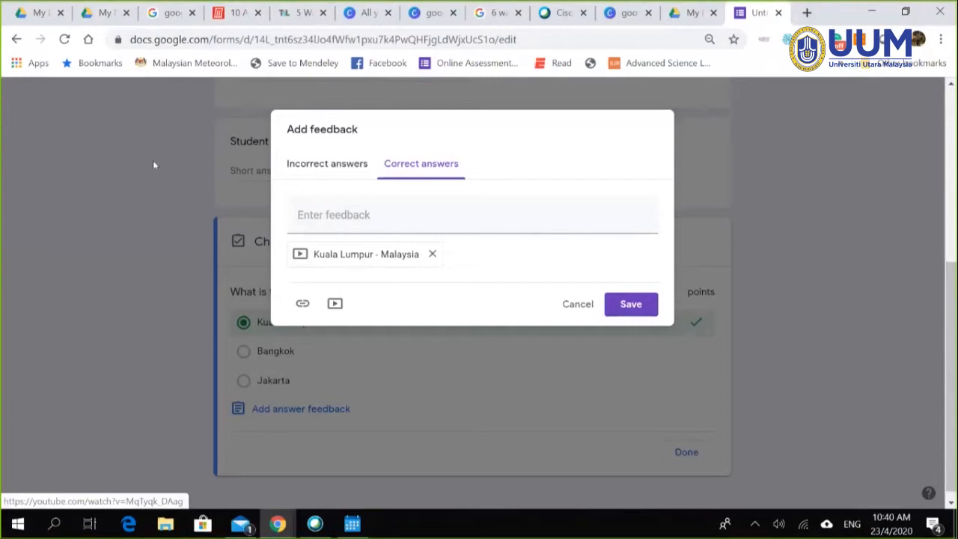
Step: Save the Kuala Lumpur video as correct-answer feedback and close the 2-point Malaysia question's answer key
click(629, 307)
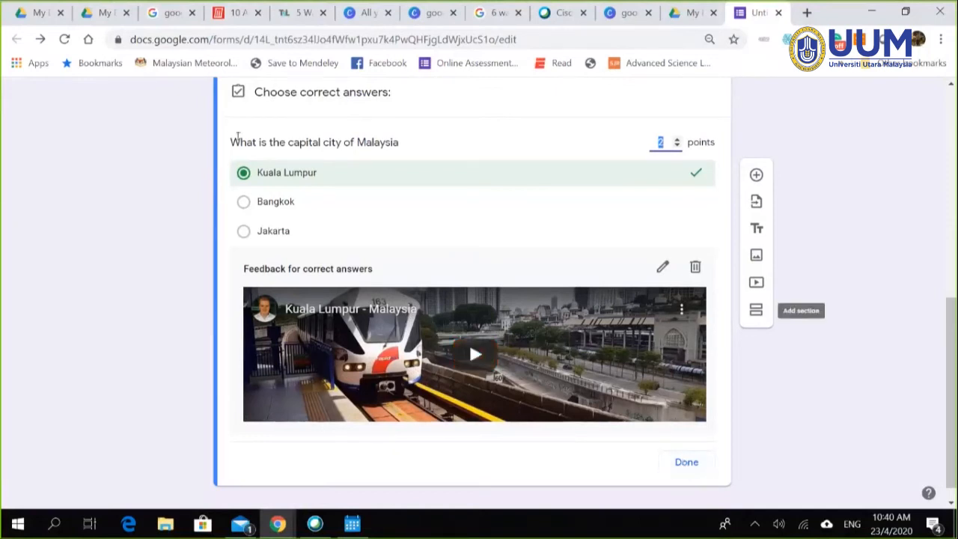
click(694, 467)
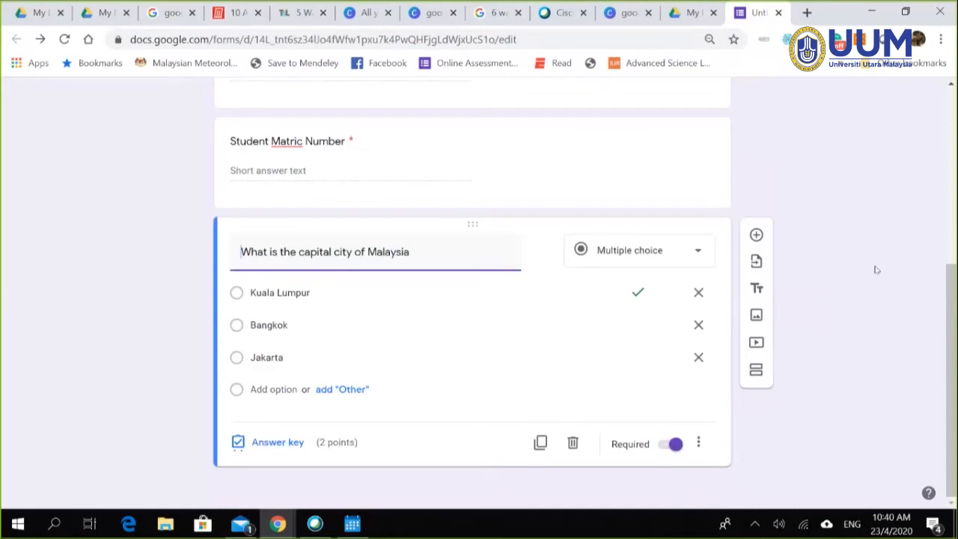
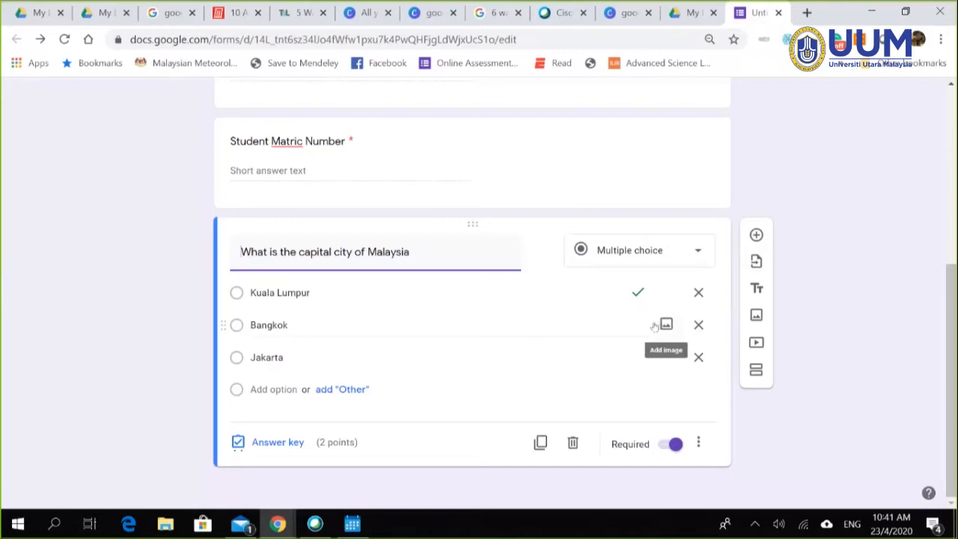
Step: Prefix the capital-city question title with '1.0', then look at the Student Matric Number question
click(238, 252)
text(1.0)
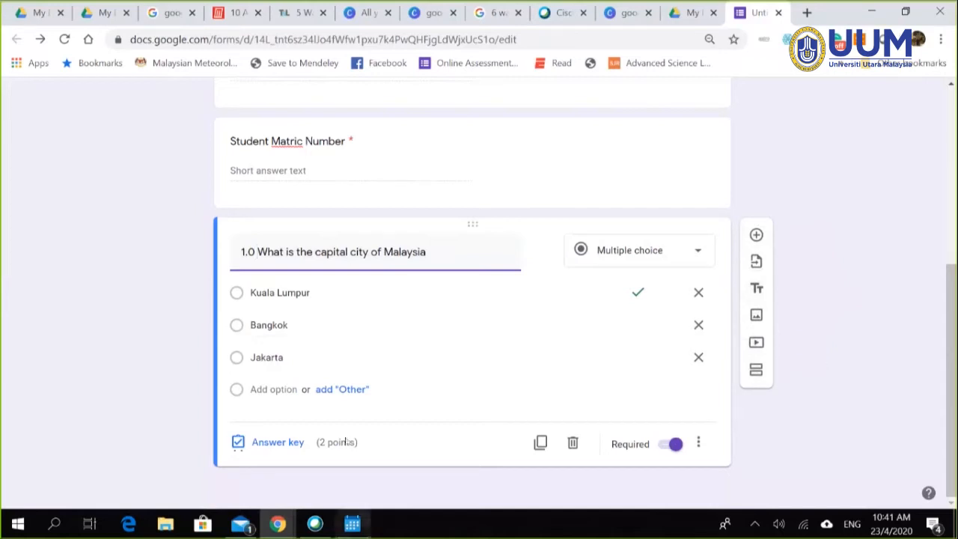
click(424, 124)
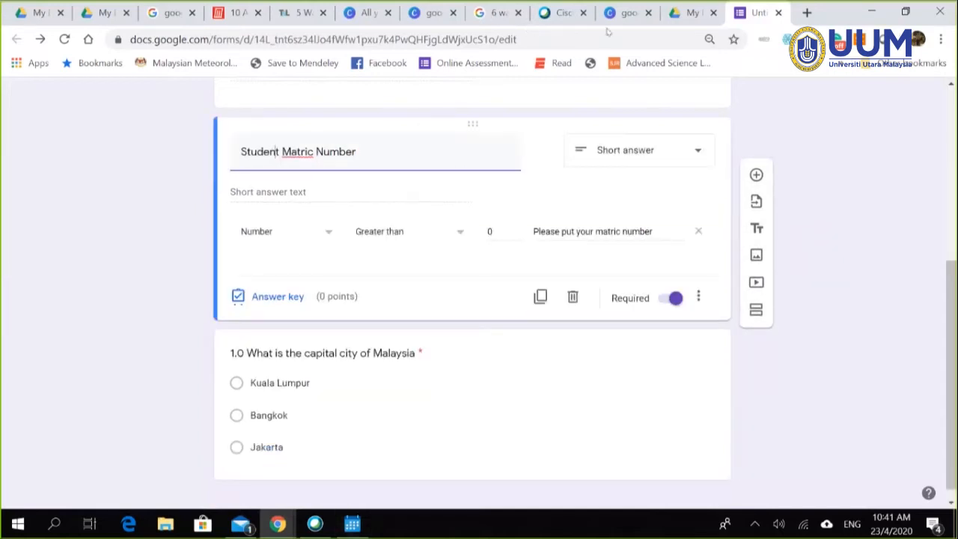
click(389, 14)
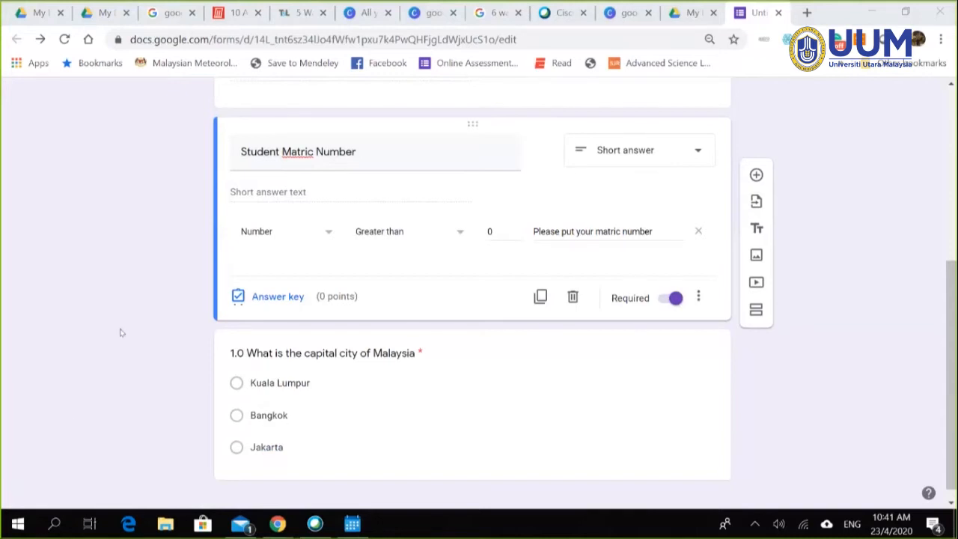
click(257, 265)
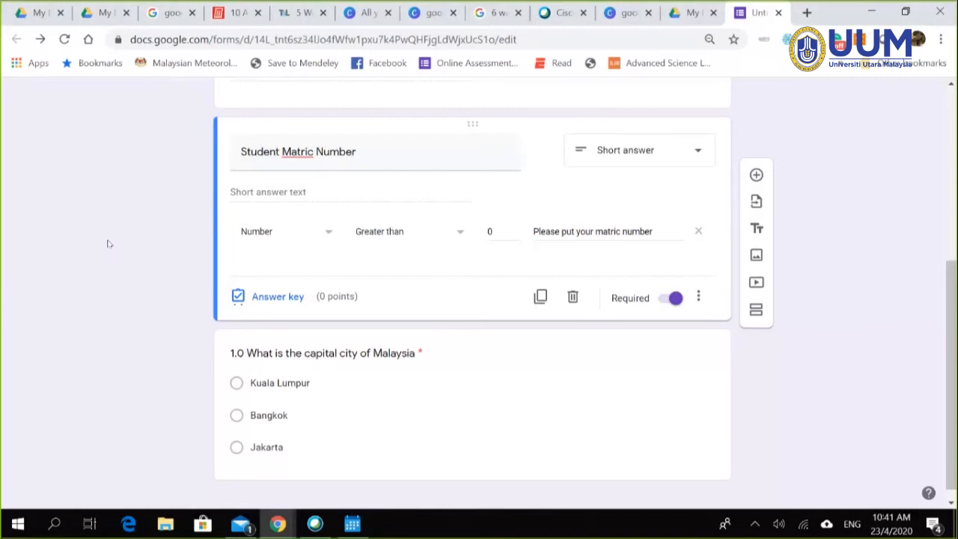
Step: Return to the capital-city question and select it for editing
scroll(107, 242, up, 4)
scroll(374, 300, down, 2)
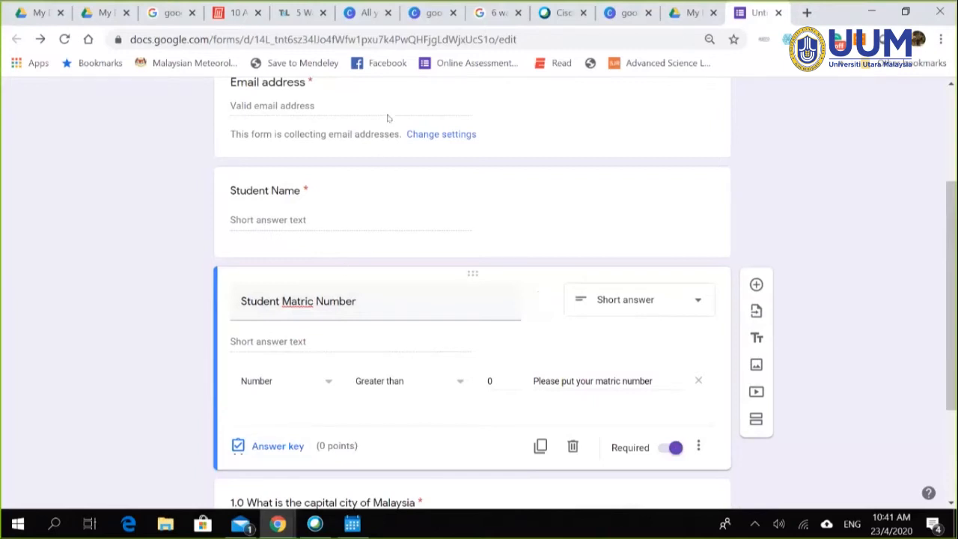
scroll(430, 221, down, 1)
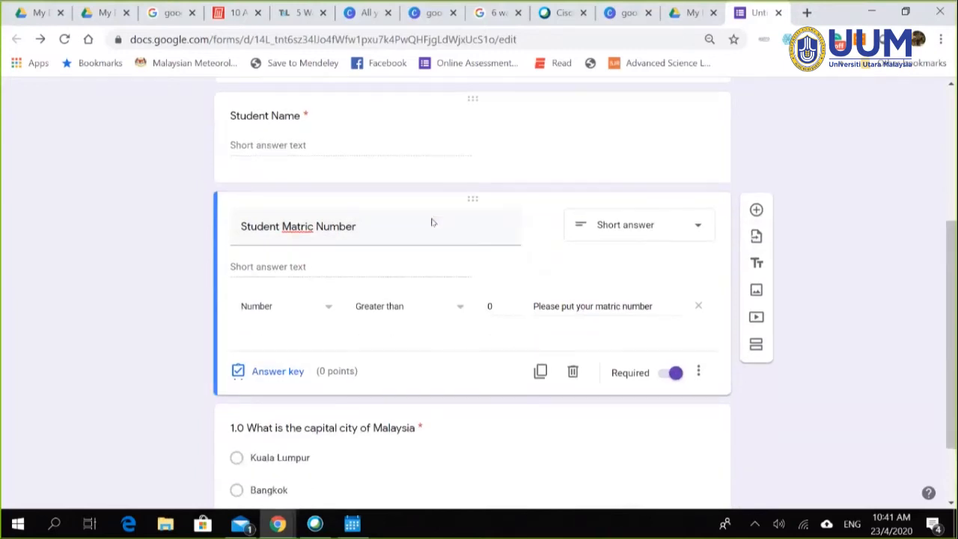
scroll(733, 330, down, 1)
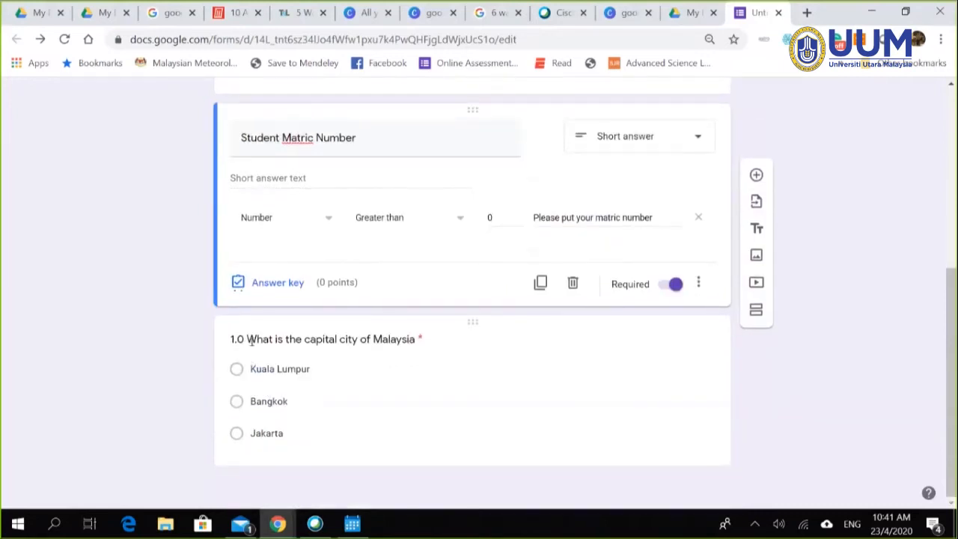
click(687, 406)
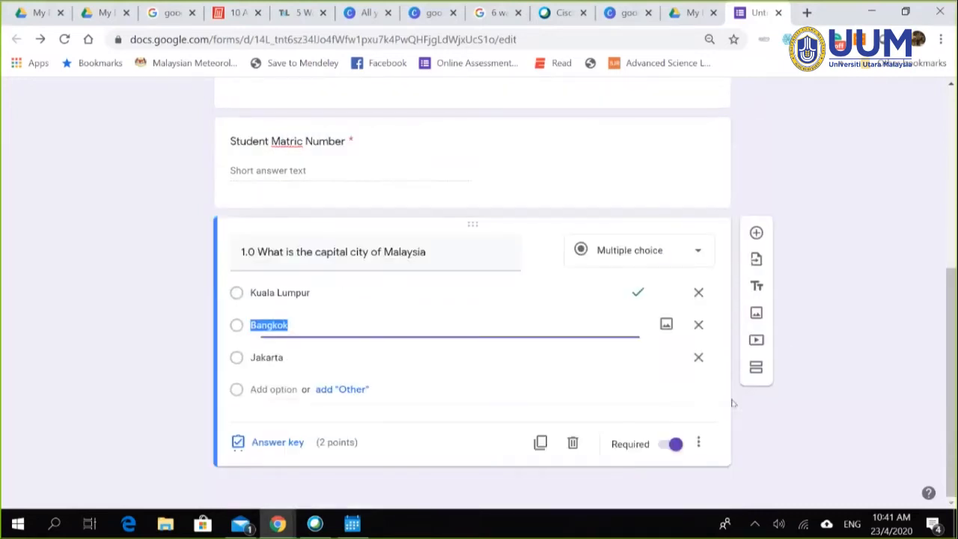
Step: Add a new section after the capital-city question and title it 'Question 2'
click(756, 370)
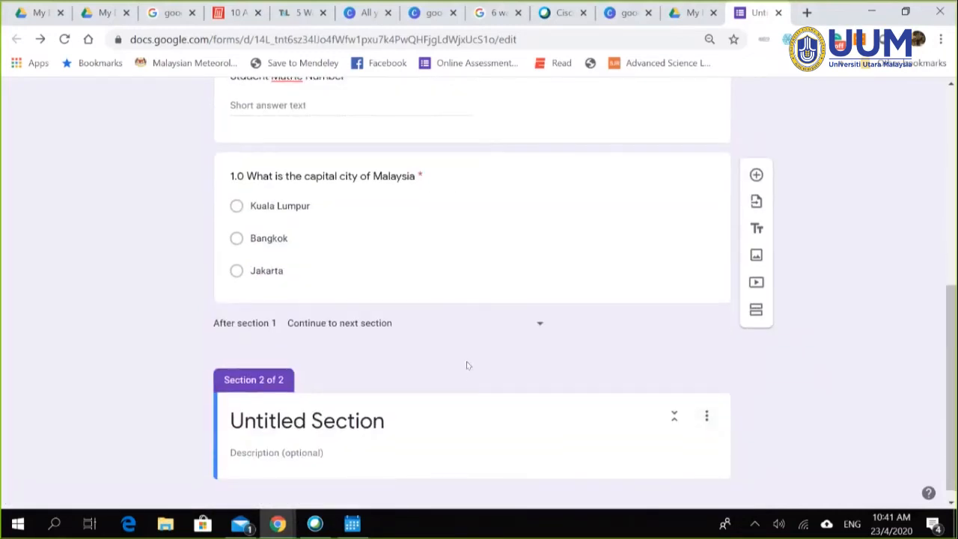
click(374, 417)
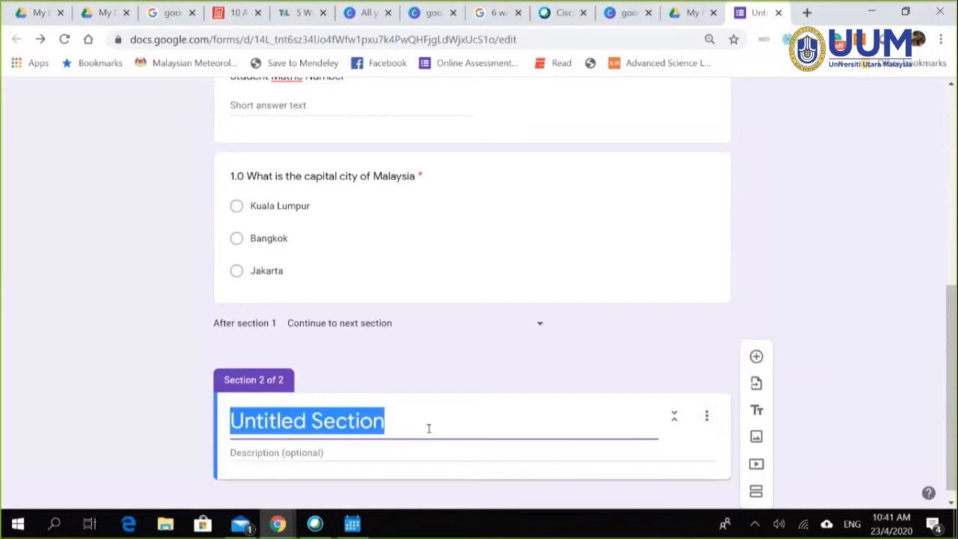
text(Question )
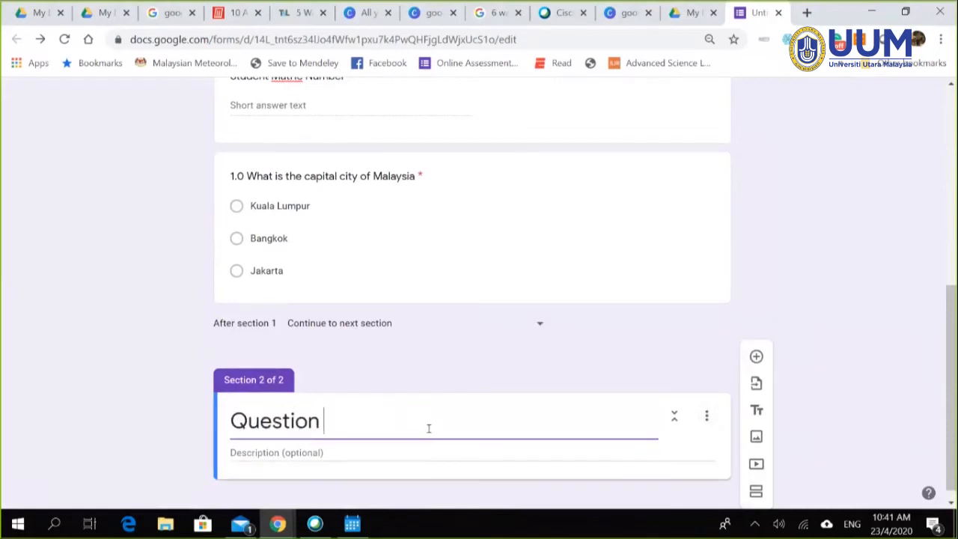
text(2)
scroll(879, 282, down, 1)
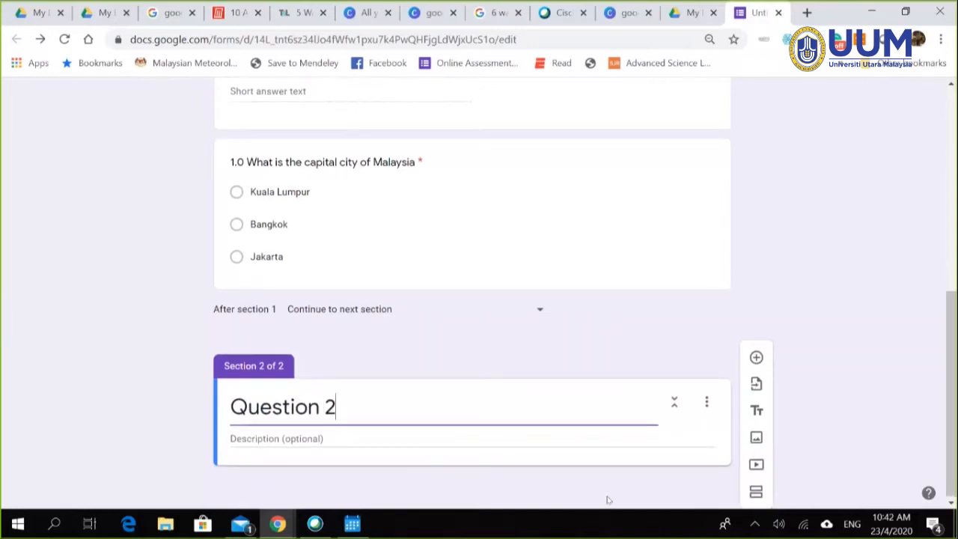
click(599, 441)
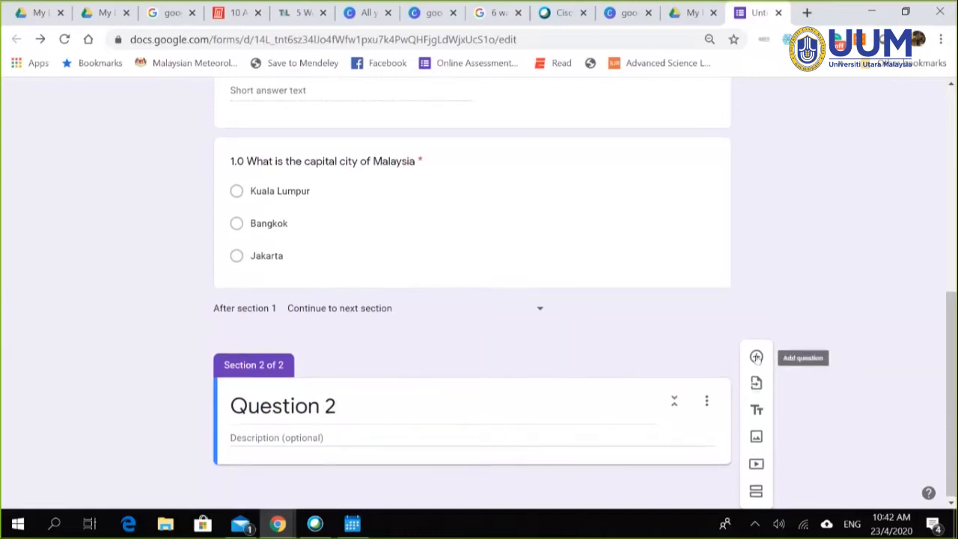
Step: Check the new section's description and options, then bring up its image insertion options
click(374, 435)
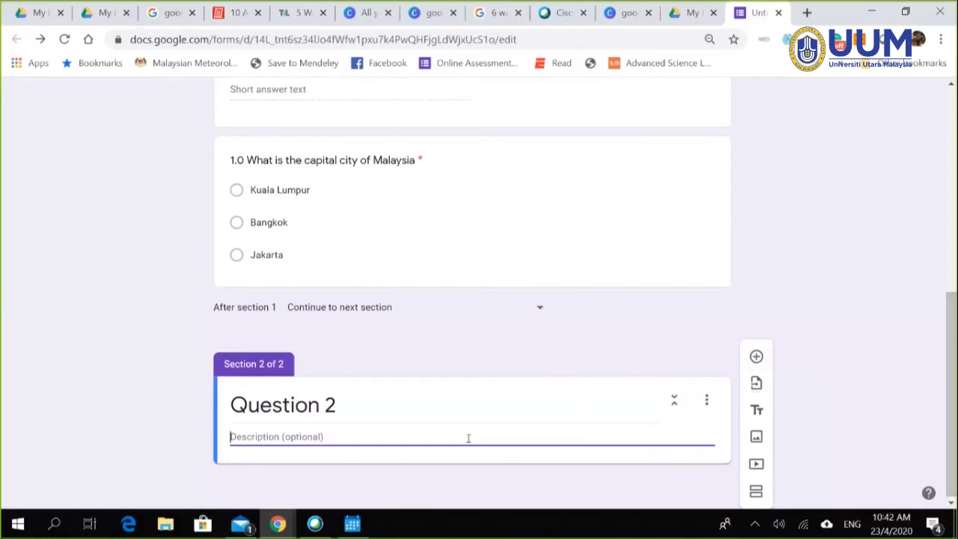
click(706, 400)
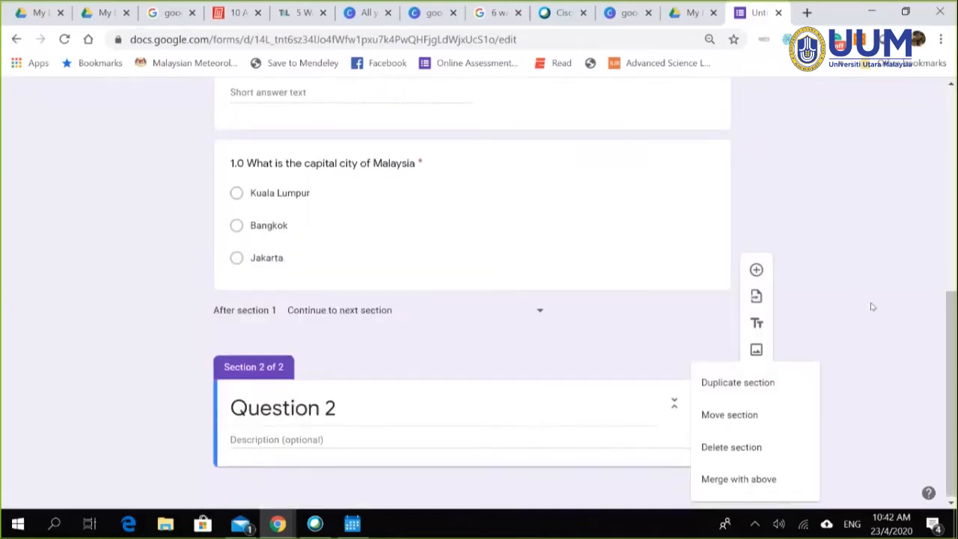
click(547, 438)
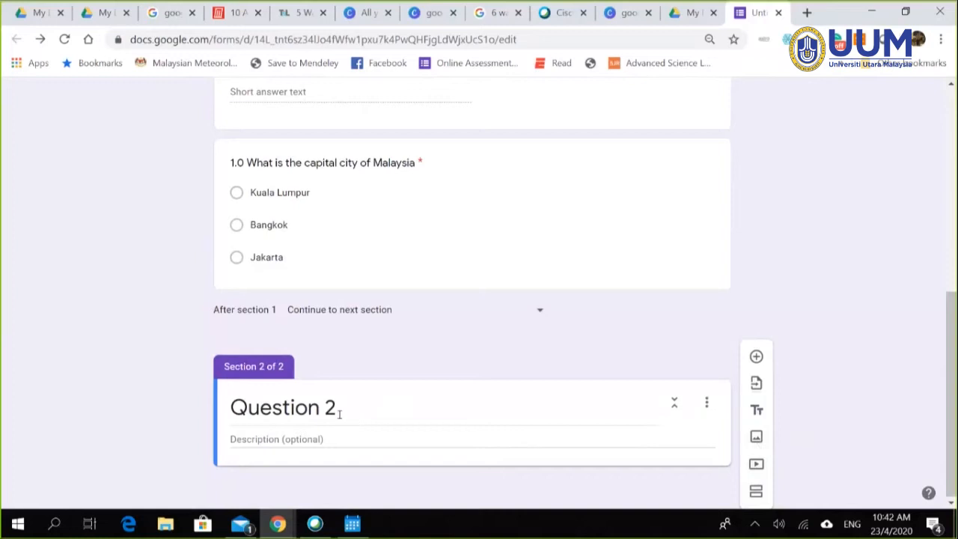
click(756, 439)
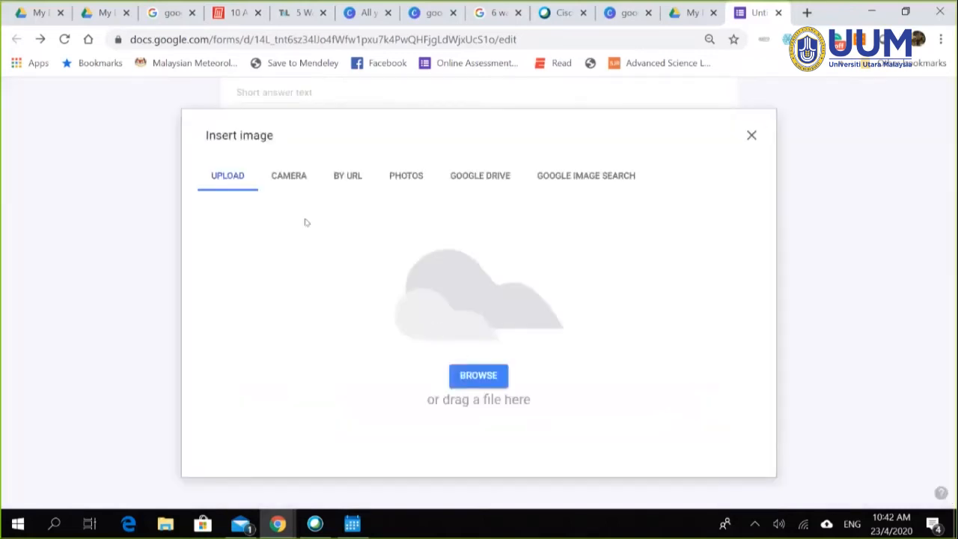
Step: Browse from the JkELearning folder to the Desktop in the file picker, then cancel it
click(479, 375)
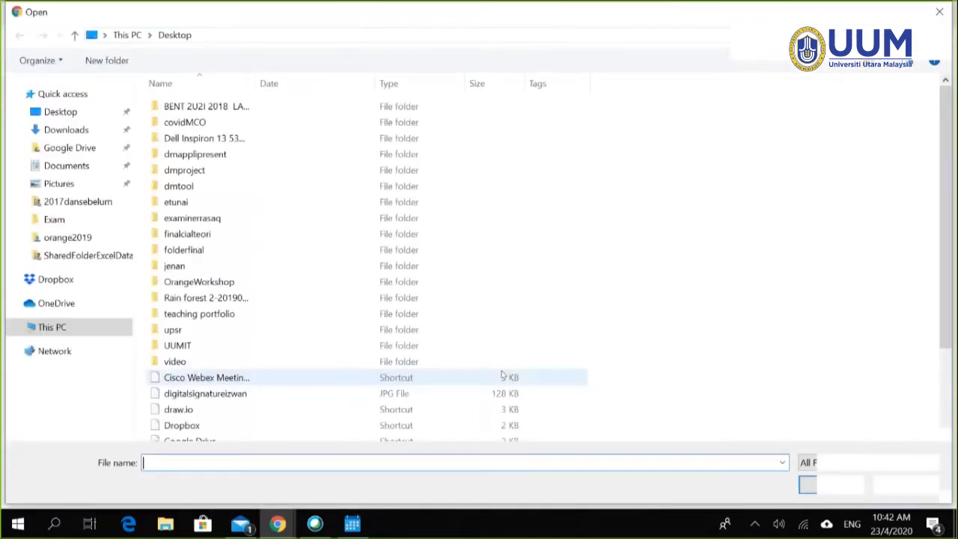
click(54, 117)
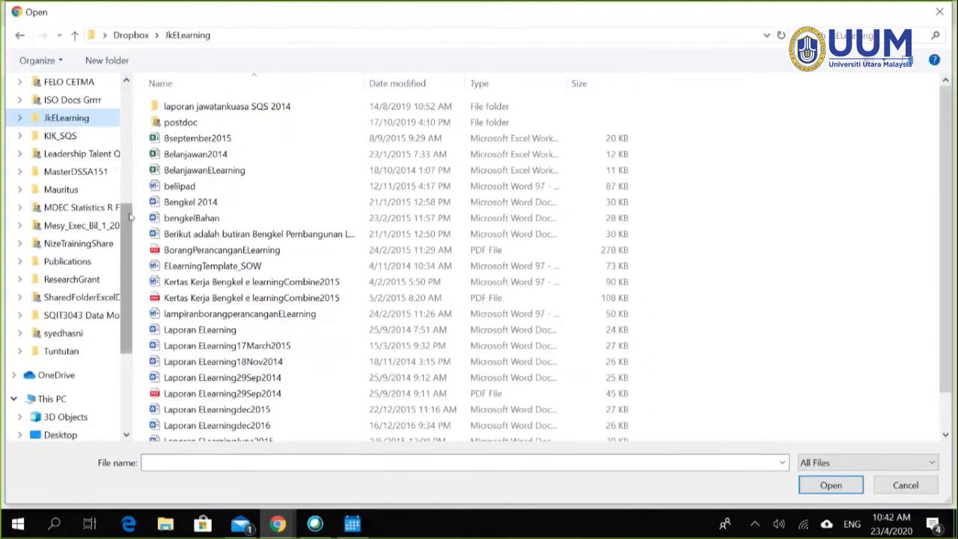
scroll(128, 216, up, 5)
click(75, 111)
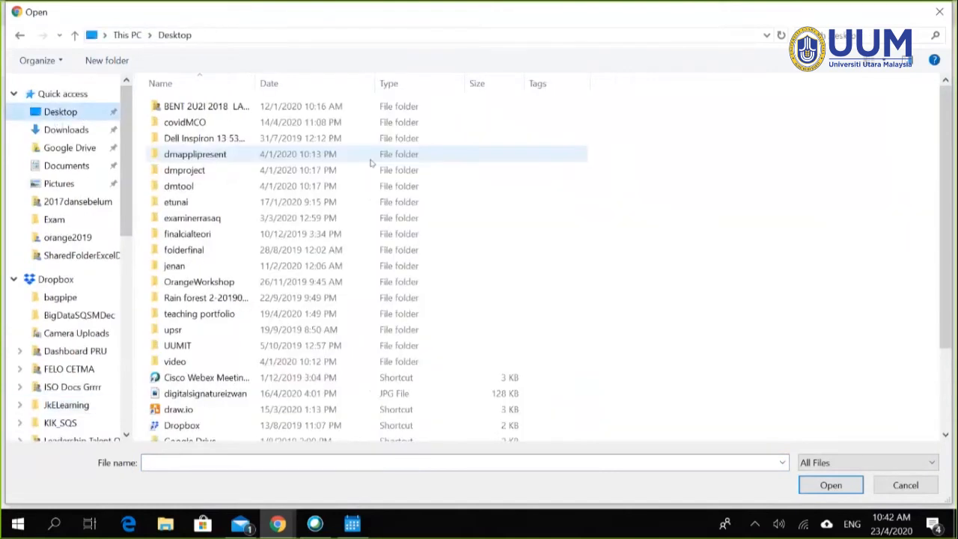
scroll(257, 398, down, 2)
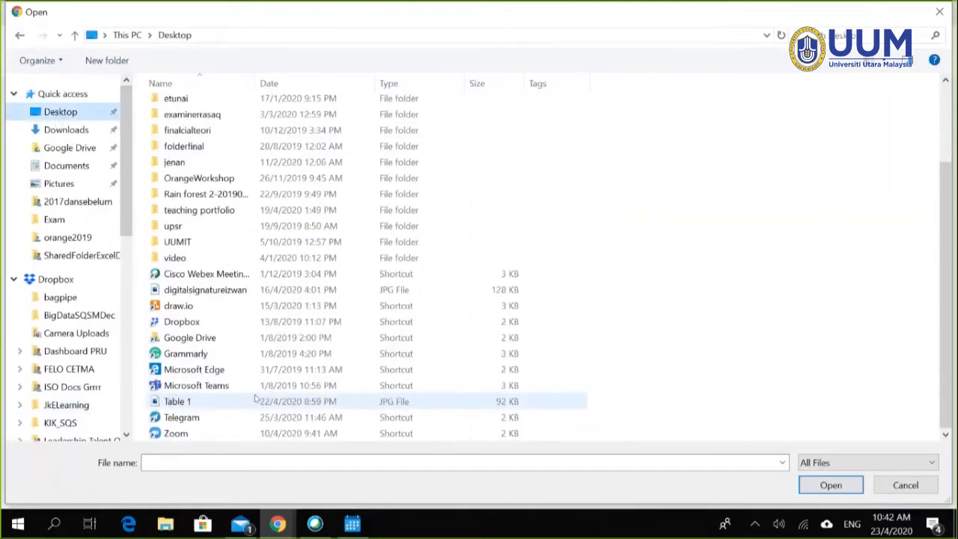
scroll(629, 361, up, 1)
scroll(636, 362, down, 1)
drag(946, 344, 951, 417)
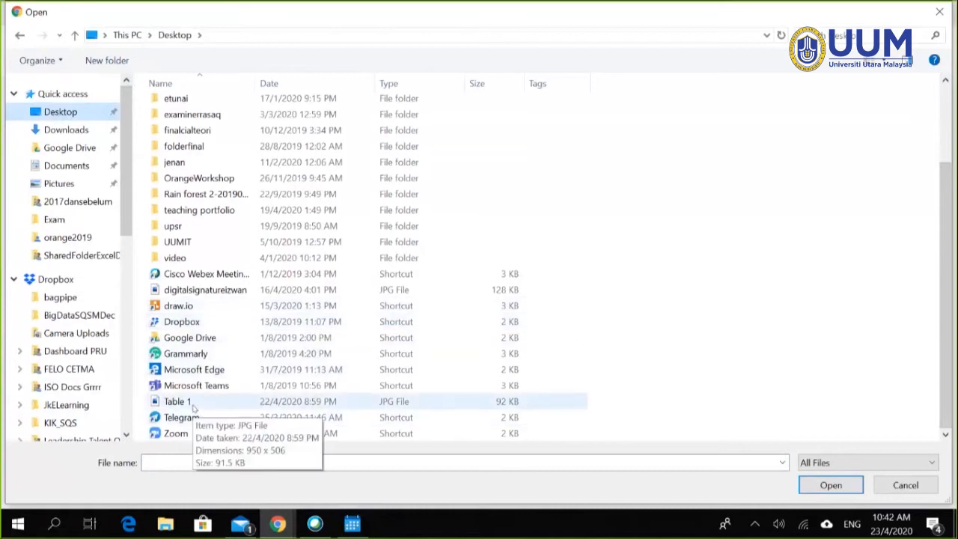
click(939, 12)
Step: Close the Webex Meetings panel and the Calendar, then return to the form
click(870, 13)
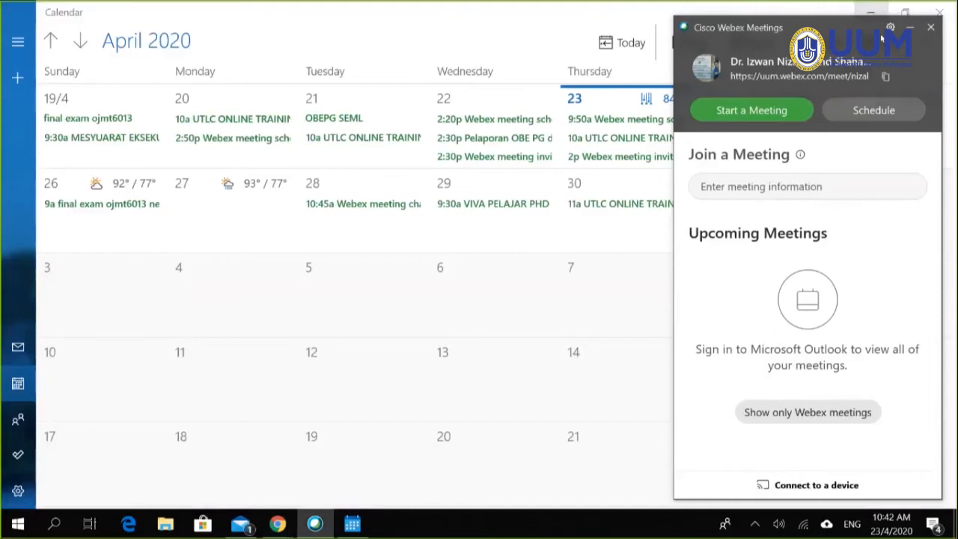
click(930, 27)
click(932, 18)
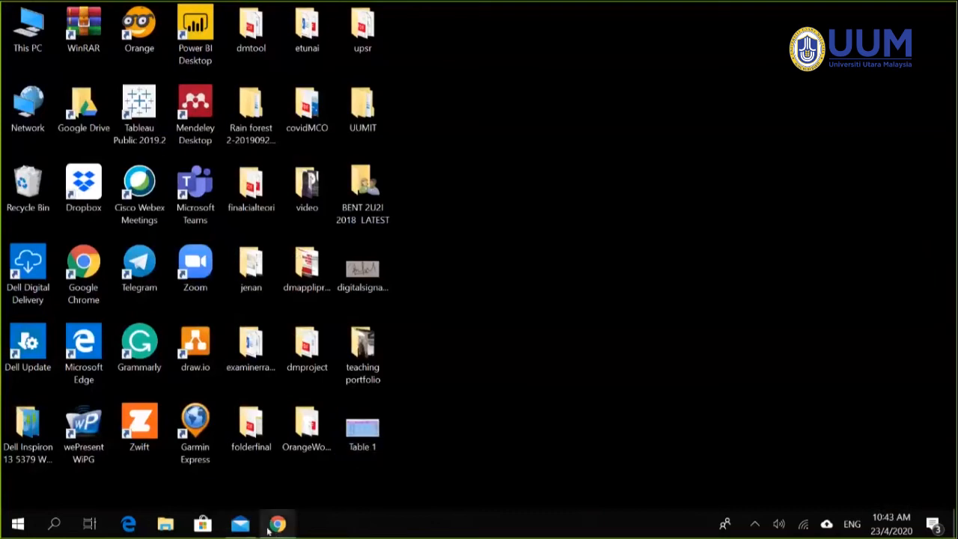
mouse_move(277, 524)
click(282, 478)
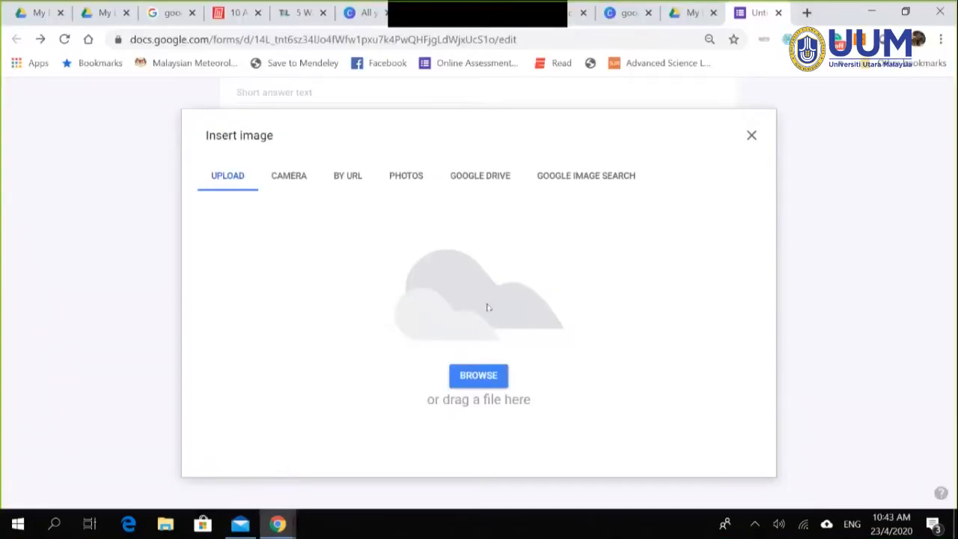
Step: Select the Desktop image 'Table 1' and upload it into the section
click(463, 382)
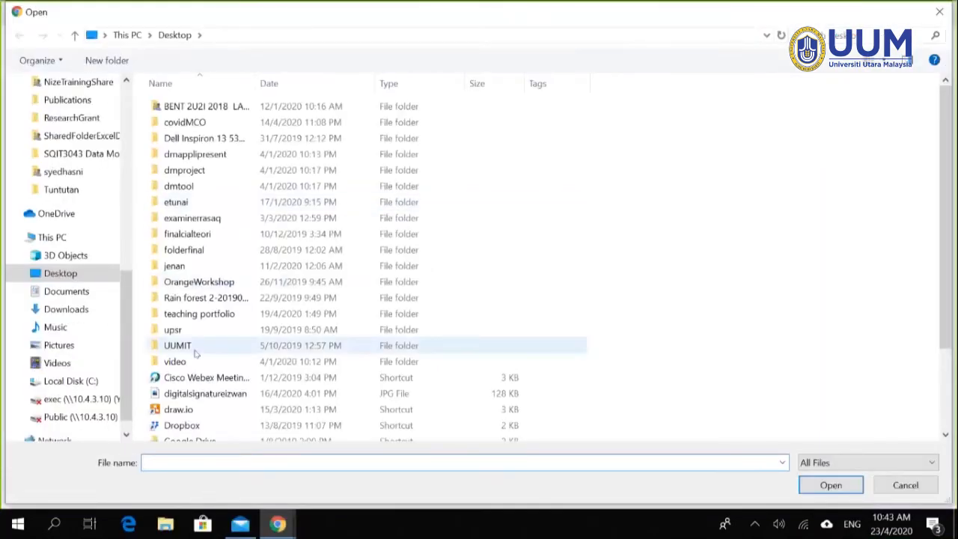
scroll(198, 353, down, 3)
click(204, 401)
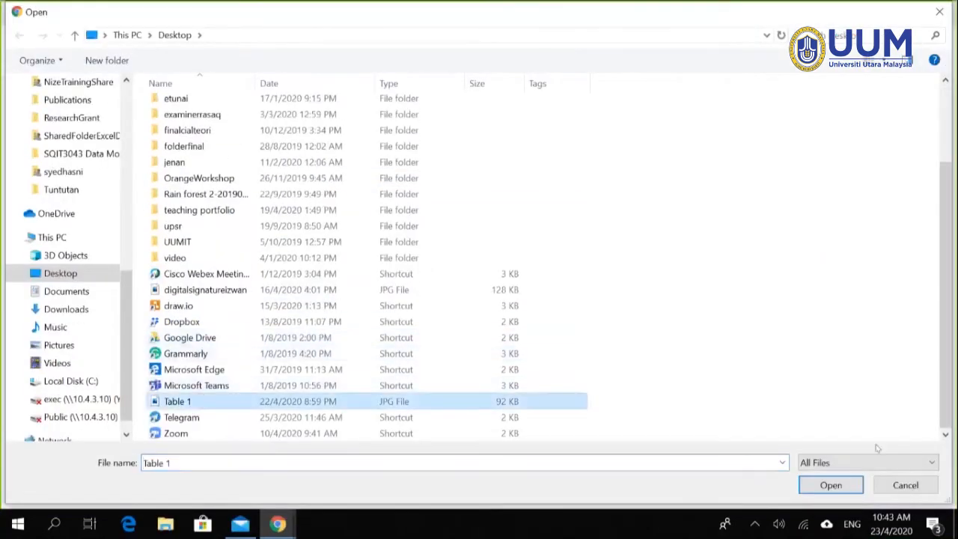
click(823, 485)
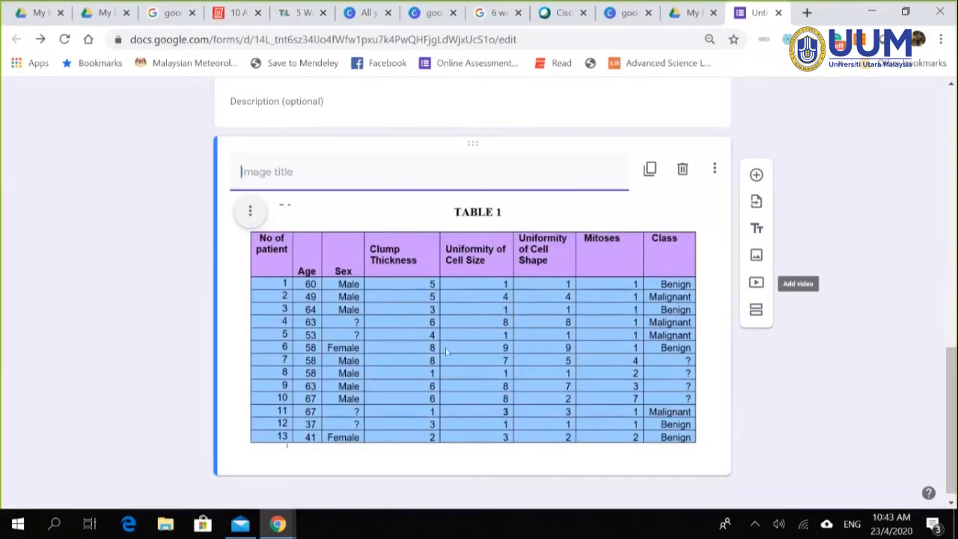
Step: In File Explorer, view the SharedFolderExcelDataMining folder, return to Dropbox, and deselect it
click(165, 524)
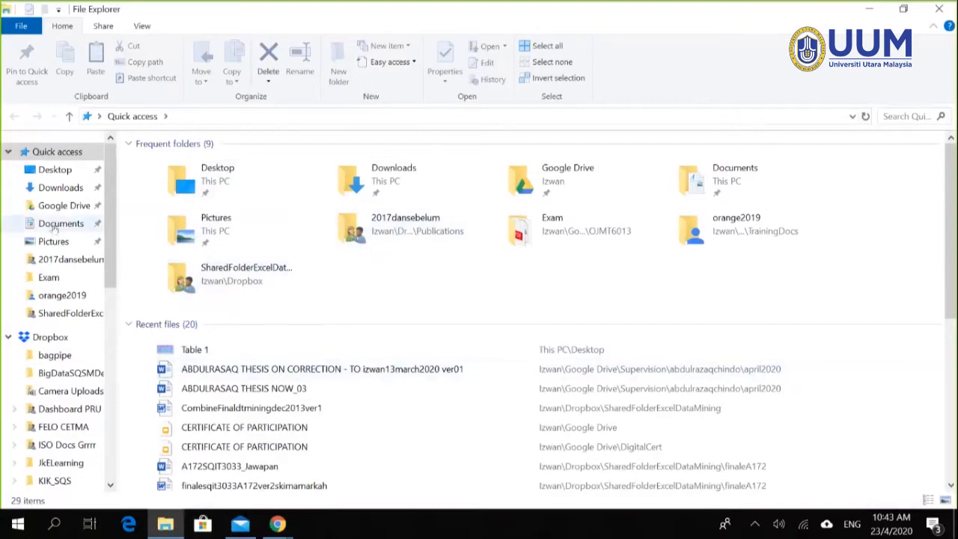
click(63, 318)
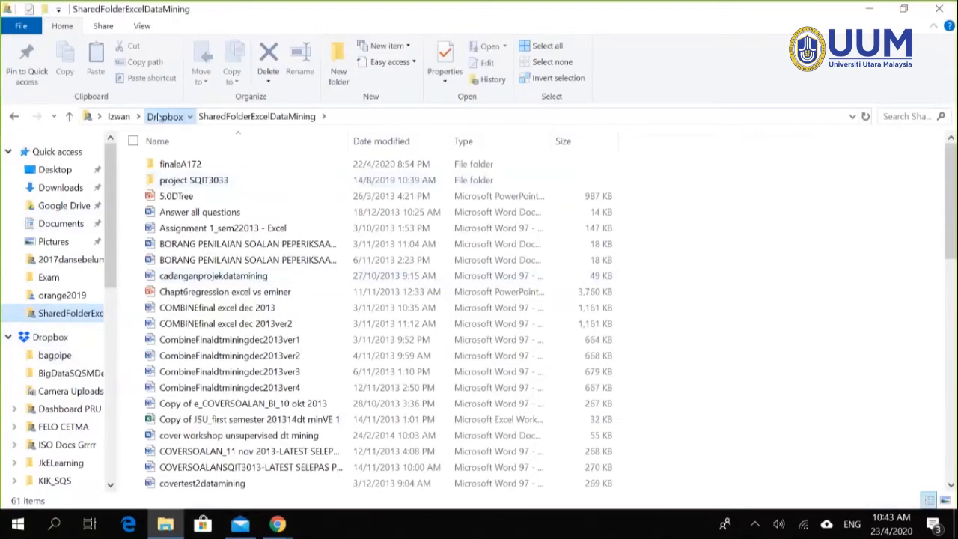
click(159, 117)
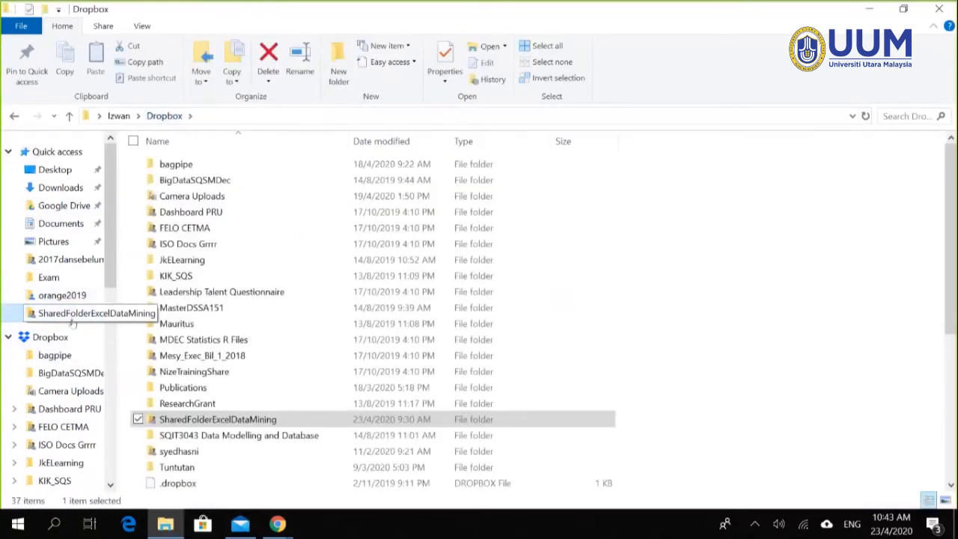
click(776, 181)
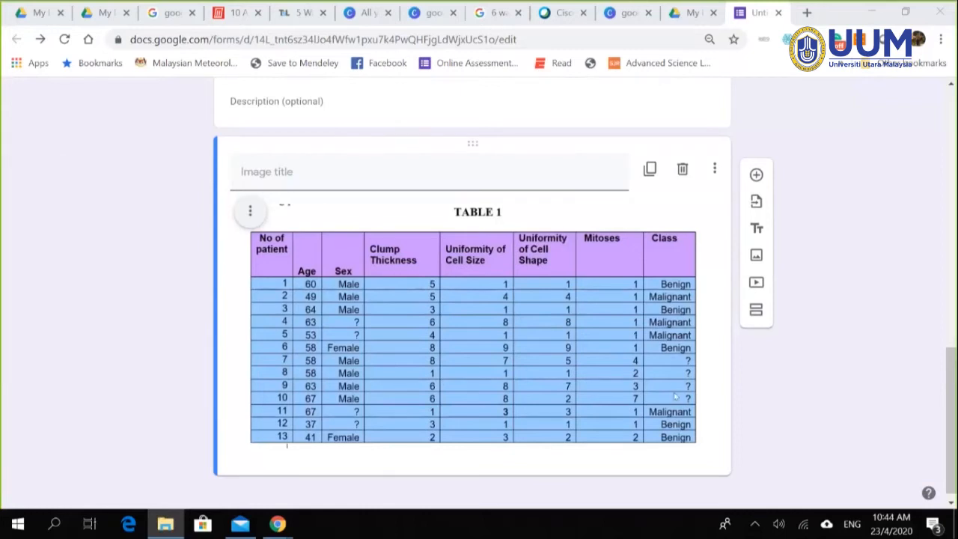
scroll(790, 266, up, 1)
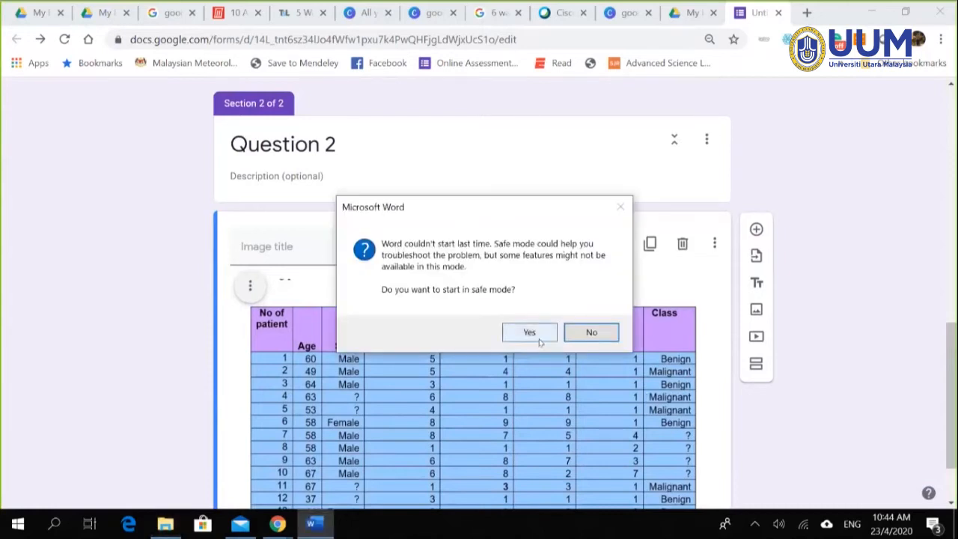
Step: Start Word normally rather than in safe mode, then minimize it to show the form
click(591, 332)
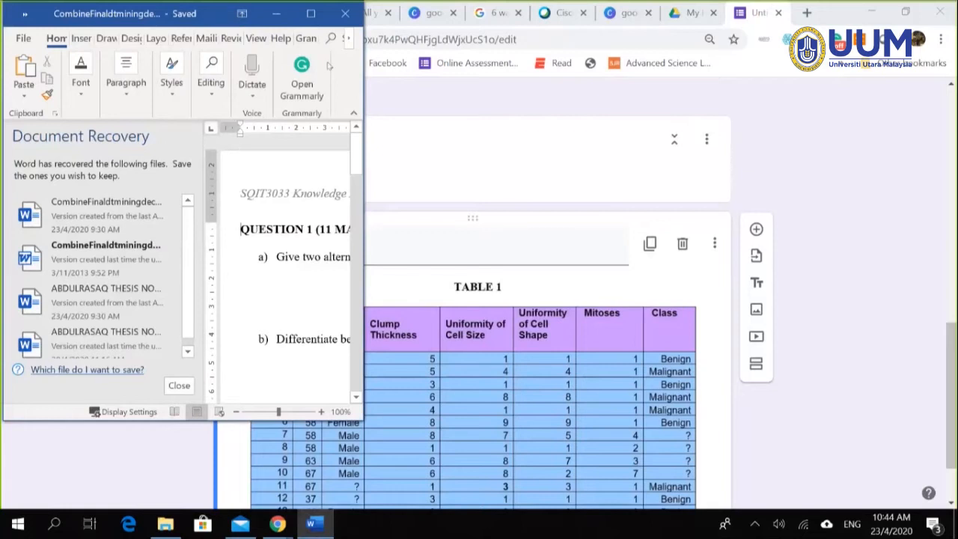
click(311, 14)
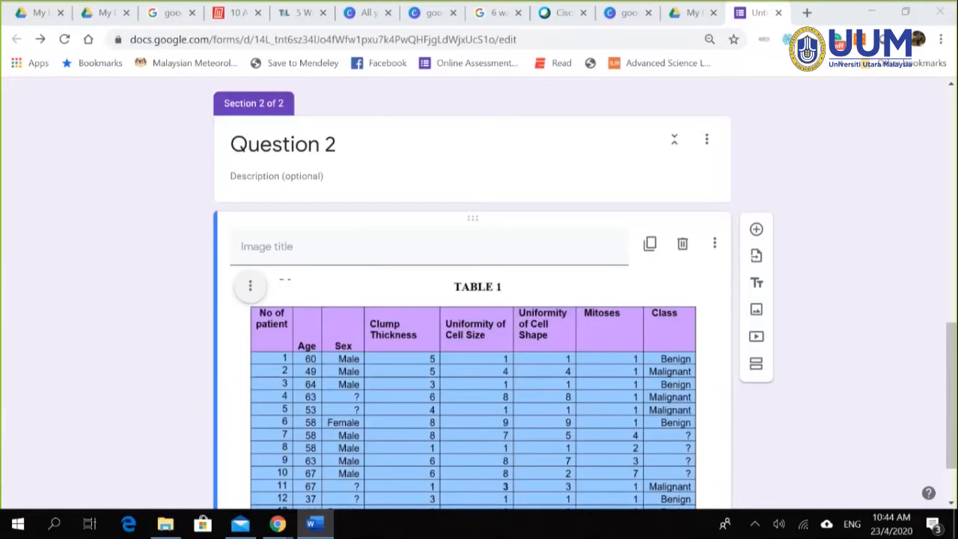
Step: Paste the clinical cancer dataset description as the TABLE 1 image title
click(306, 246)
text(TABLE 1 exhibits a clinical dataset recorded for cancer. In order to analyze the data you are required to apply pre-processing task to ensure only clean and appropriated data utilized for data mining process.)
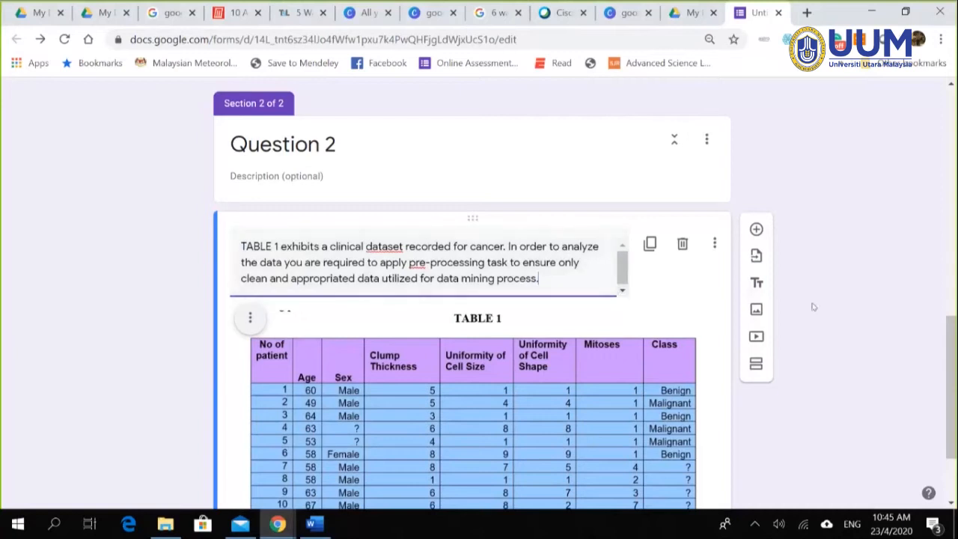
click(858, 301)
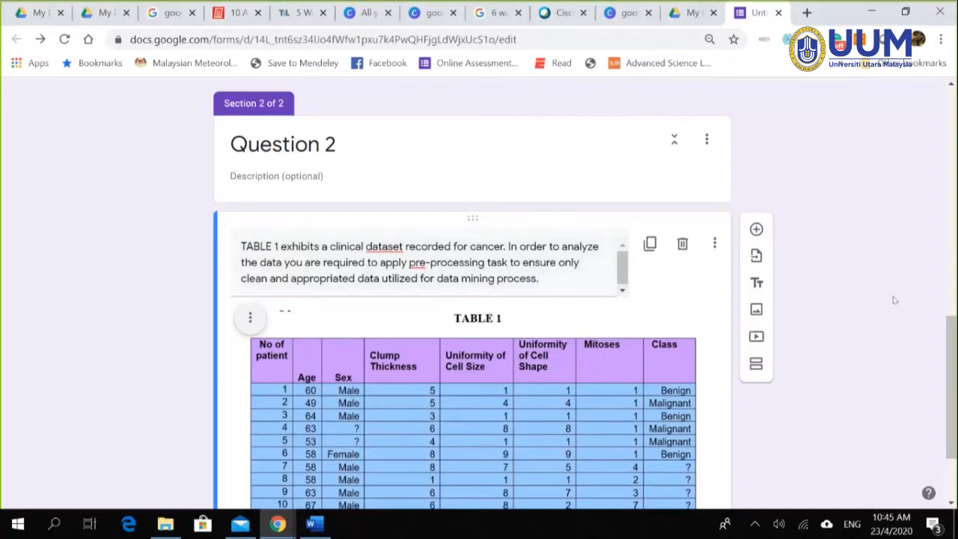
scroll(893, 299, down, 1)
scroll(895, 381, down, 1)
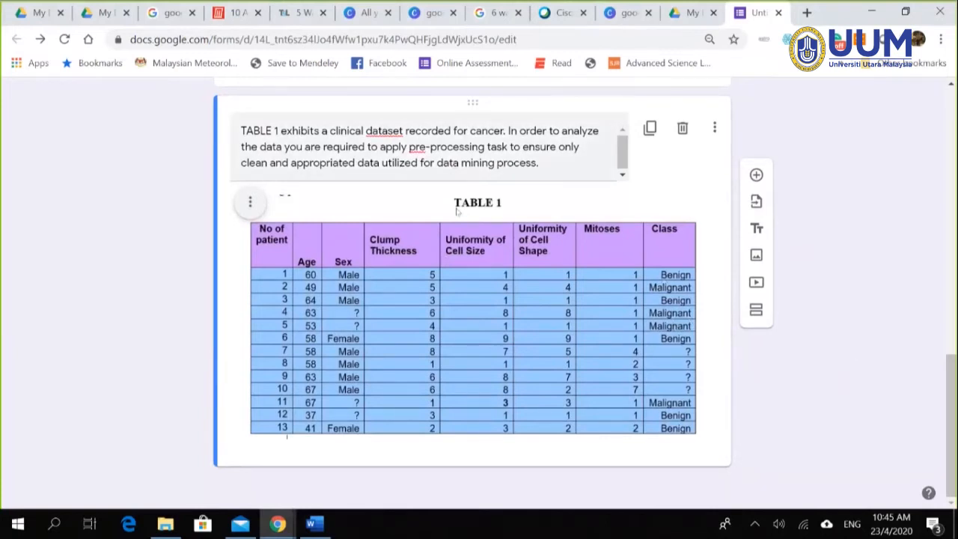
scroll(456, 209, up, 1)
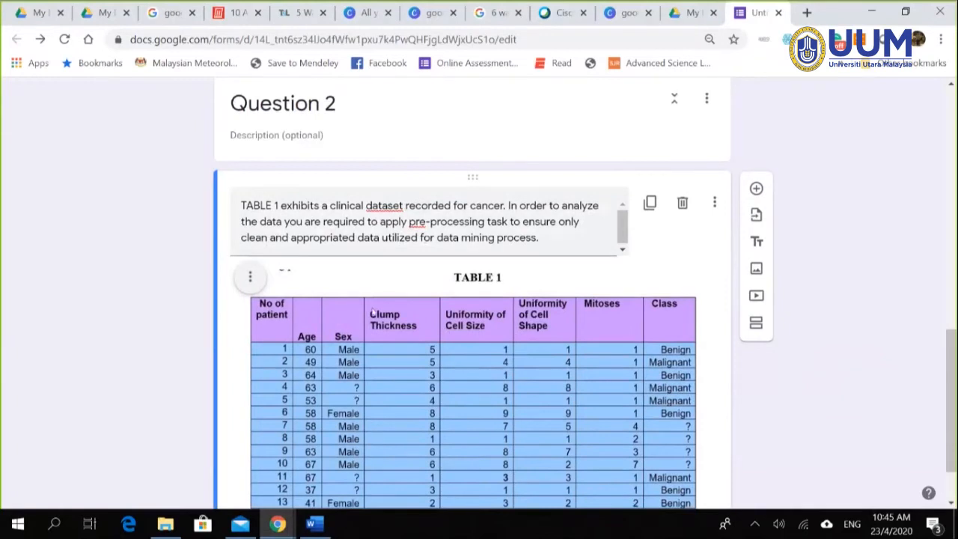
scroll(644, 382, down, 1)
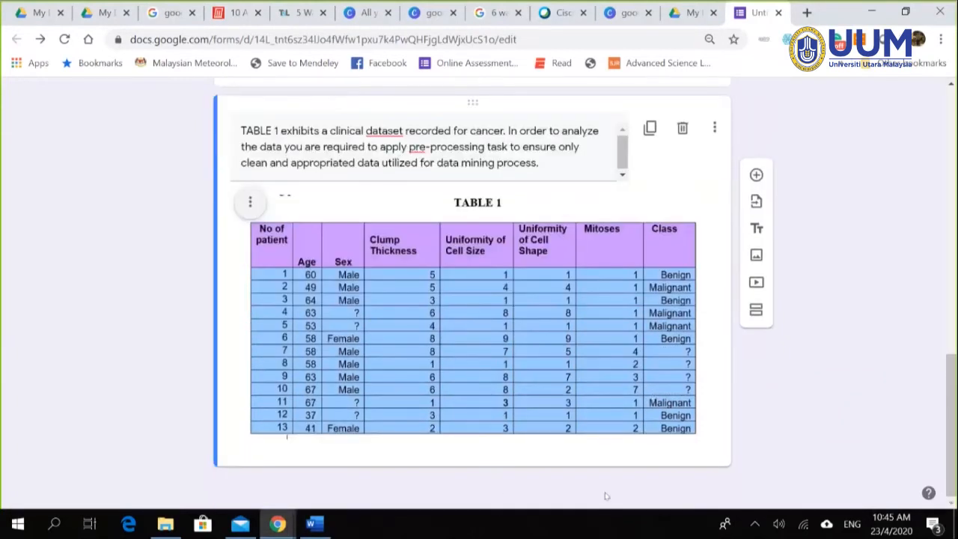
Step: Add a new question and paste question a) on missing Sex and Class values from Word
click(756, 175)
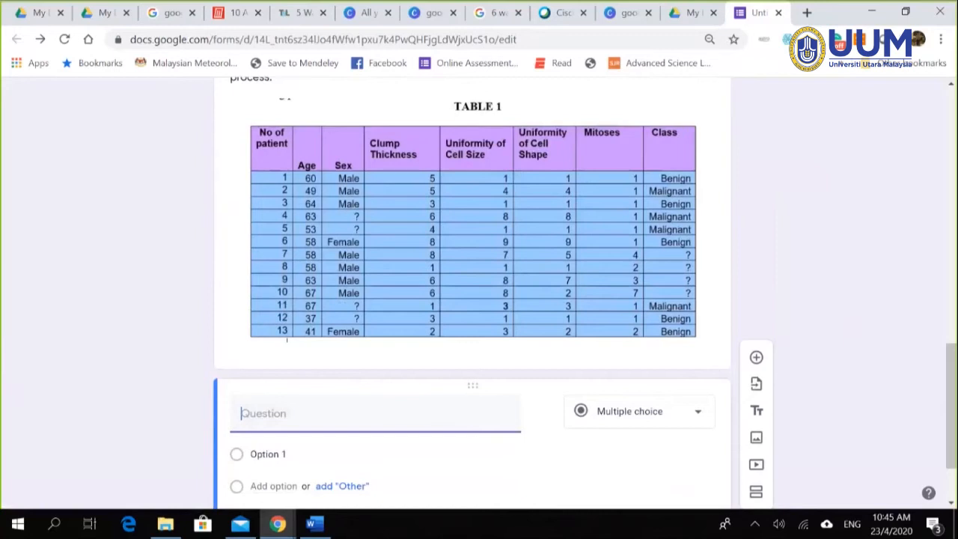
key(alt+Tab)
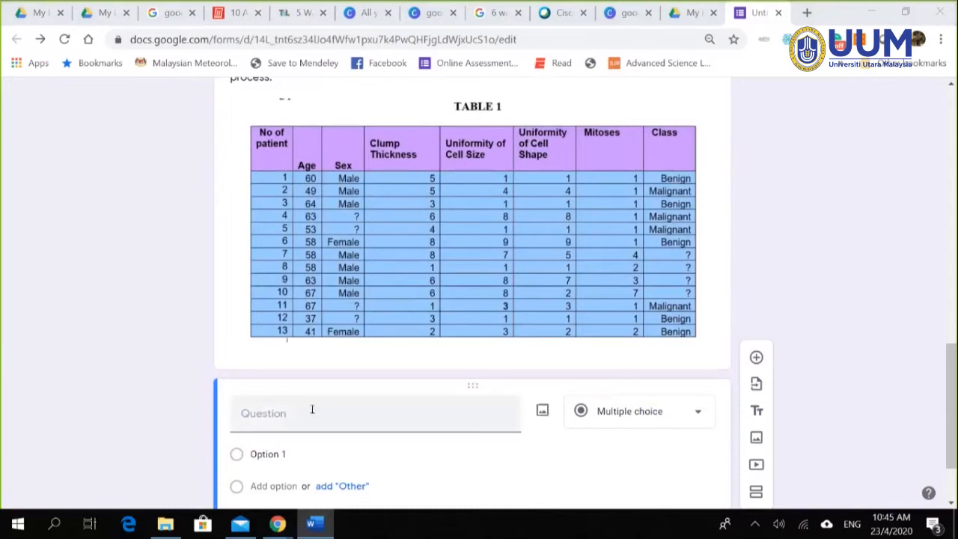
key(alt+Tab)
text(a)	Variable Sex and Class consist of several missing values (annotated with ? symbol). Describe how to handle the missing values occurred in Sex and Class attributes?)
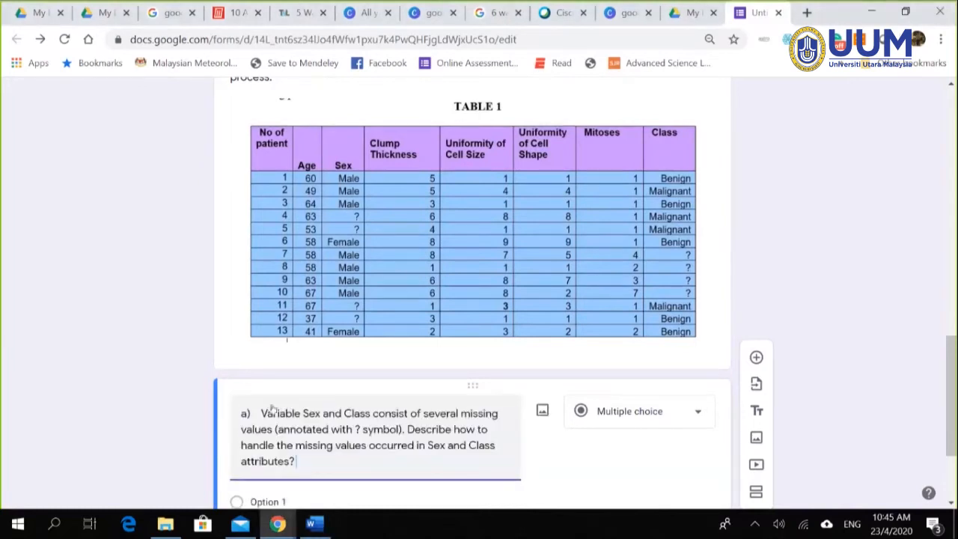
scroll(366, 408, up, 1)
scroll(366, 407, down, 2)
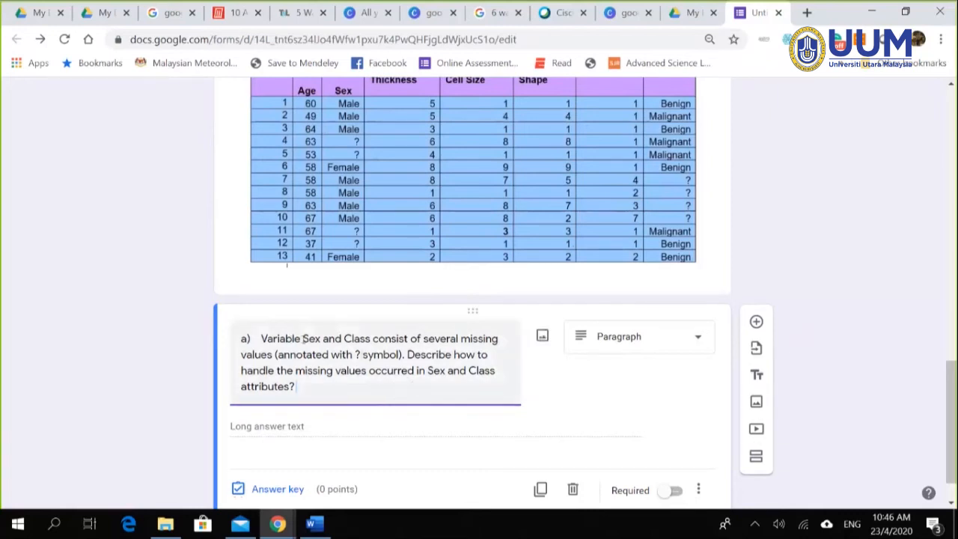
scroll(334, 329, up, 4)
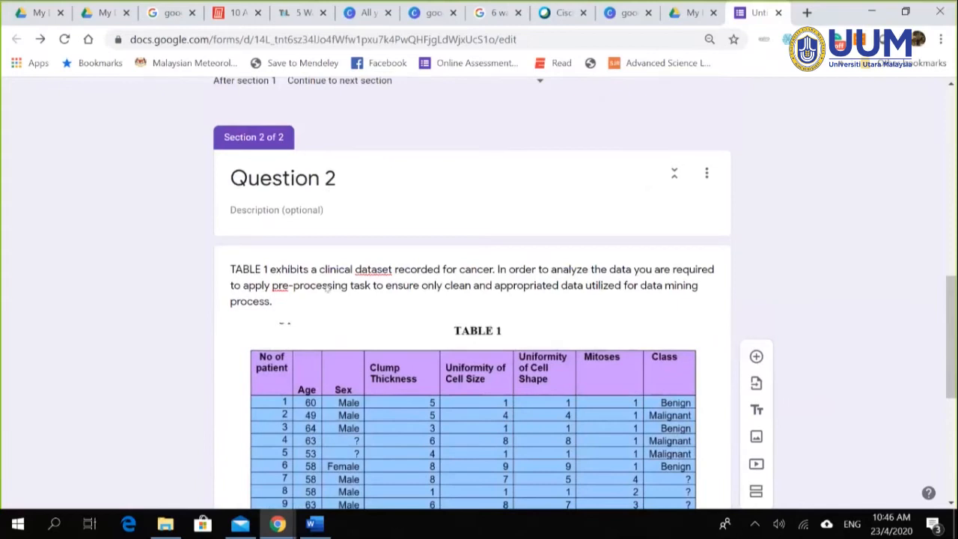
scroll(318, 337, down, 5)
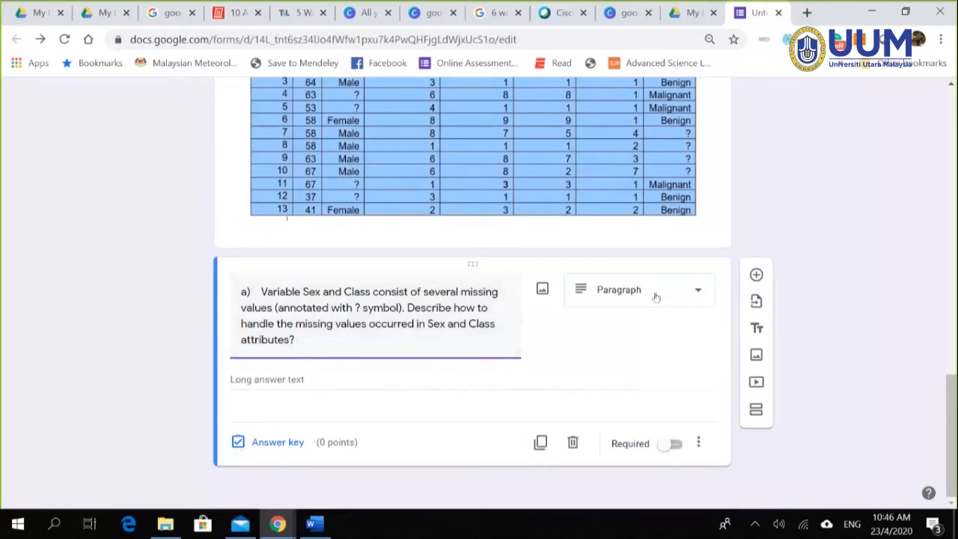
Step: Make question a) a short-answer question and open its answer key
click(696, 292)
click(644, 116)
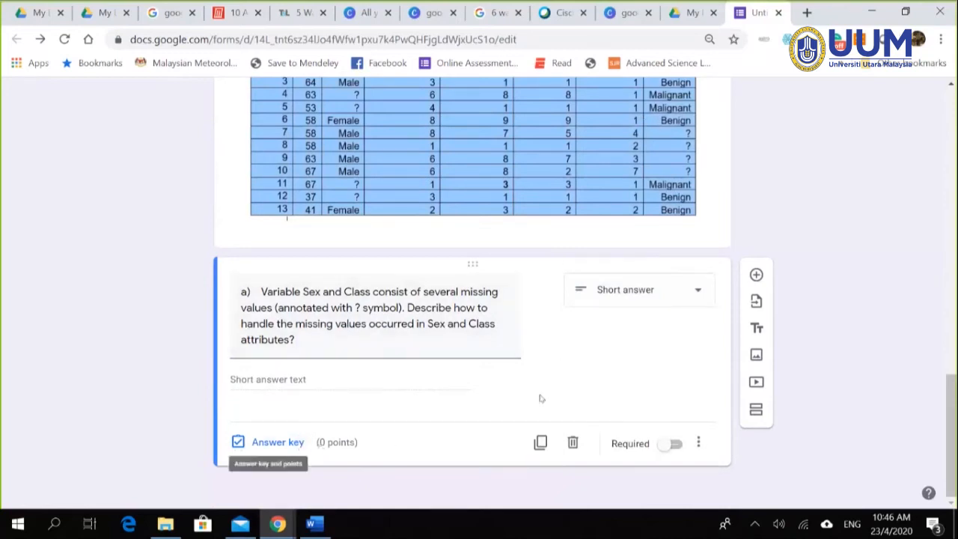
click(281, 442)
Step: Set question a) to be worth 2 points
click(668, 344)
text(2)
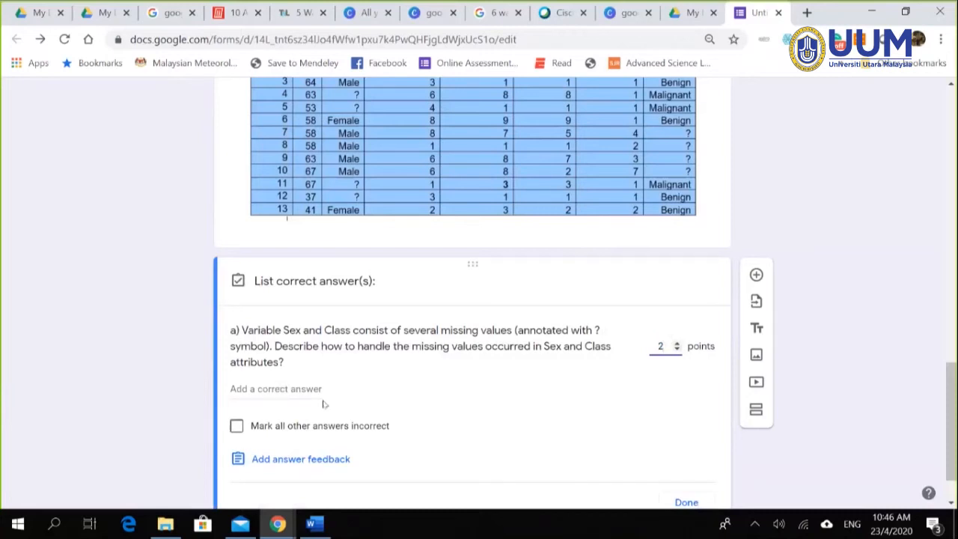
scroll(488, 402, down, 2)
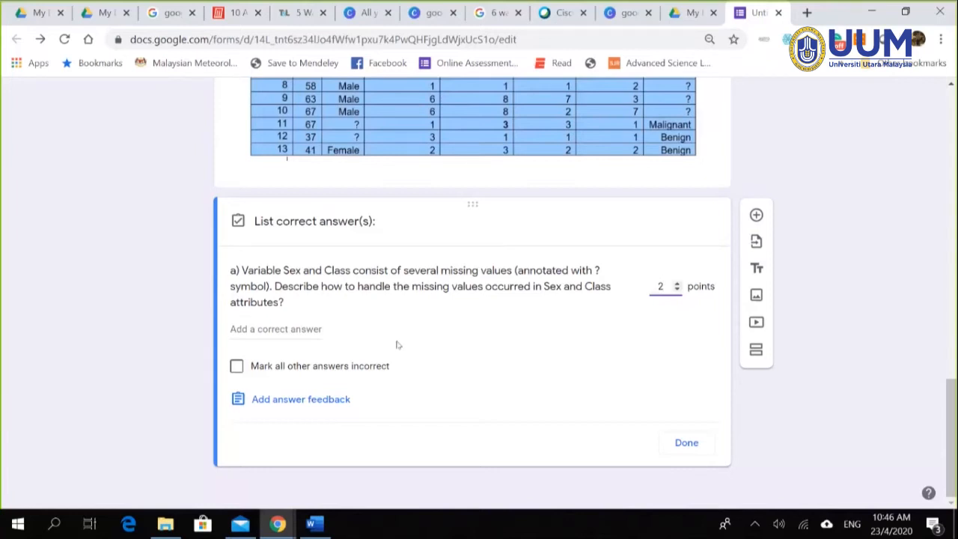
click(247, 404)
click(609, 256)
Step: Add 'remove missing data' as the first correct answer
click(280, 328)
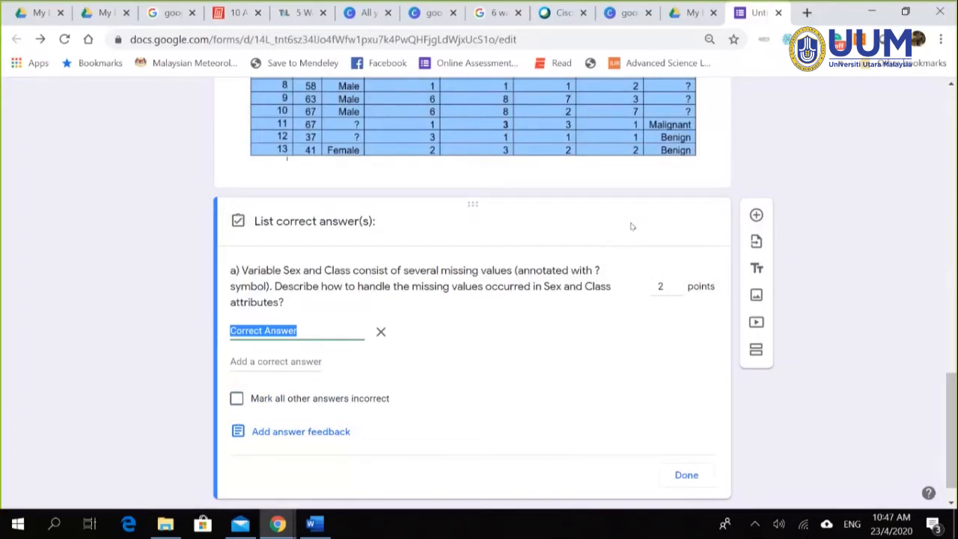
click(334, 333)
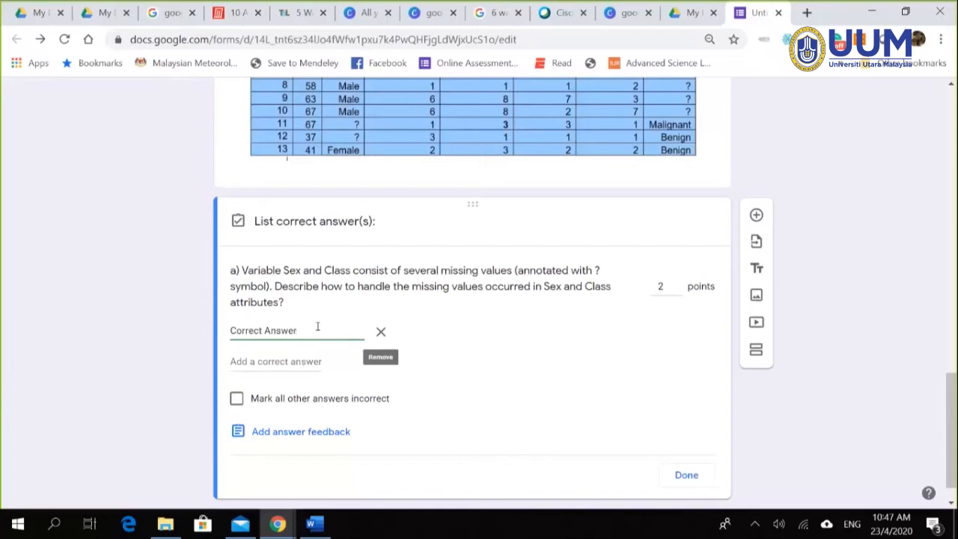
drag(312, 327, 242, 337)
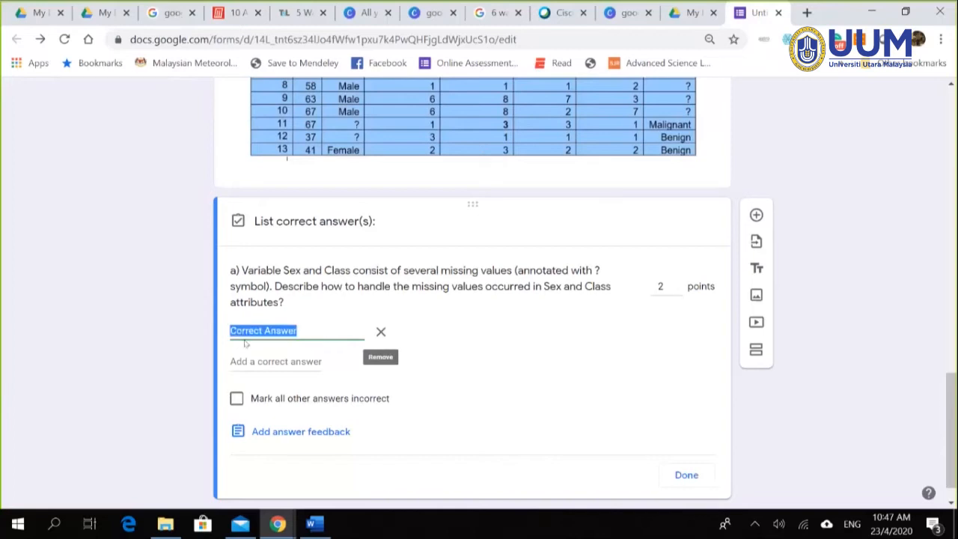
text(re)
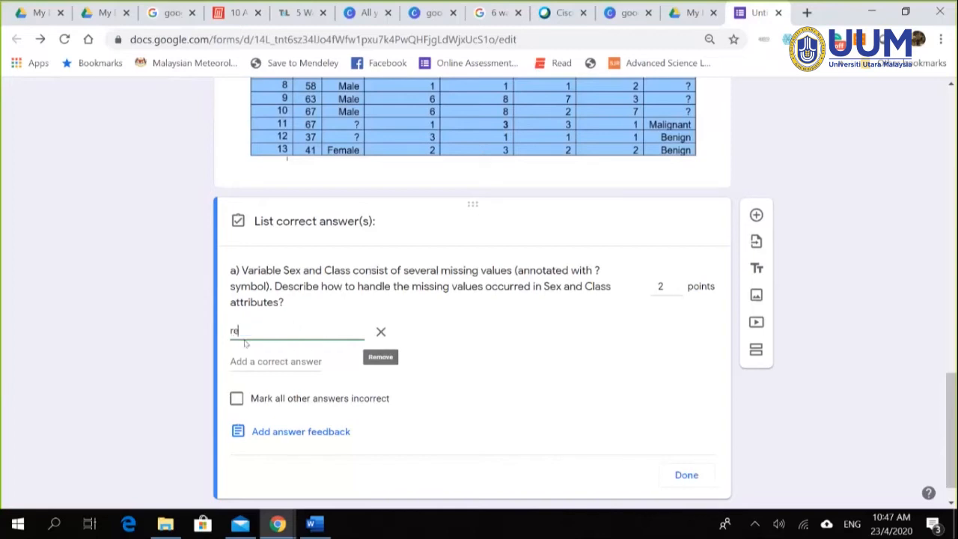
text(move minssi)
key(BackSpace)
key(BackSpace)
key(BackSpace)
text(ssing data)
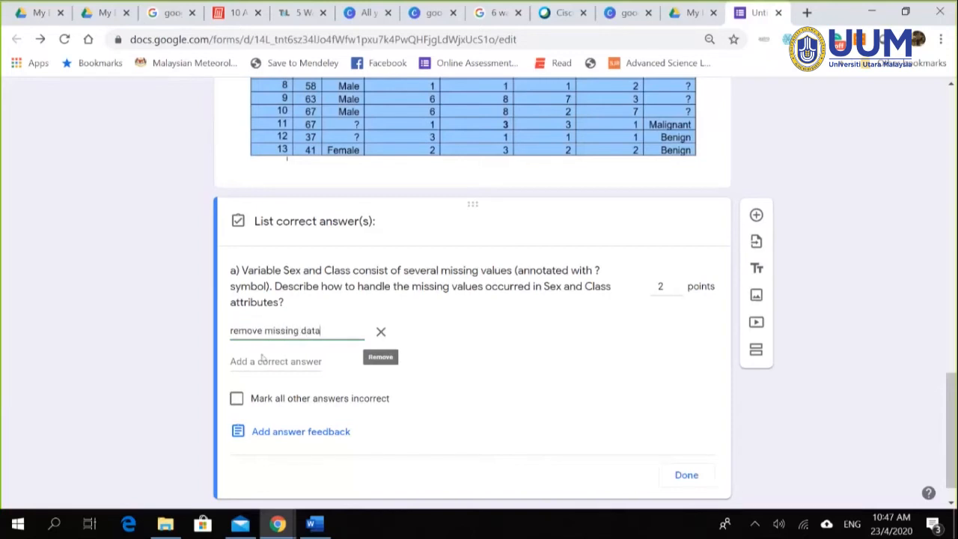
click(264, 358)
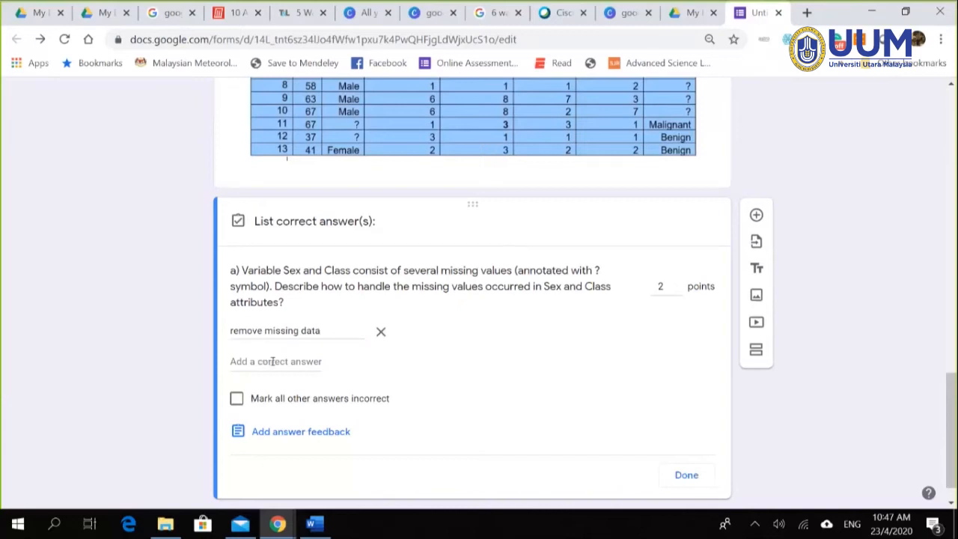
Step: Add 'predict the missing data' and 'supply with new data' as further correct answers
click(268, 359)
text(pres)
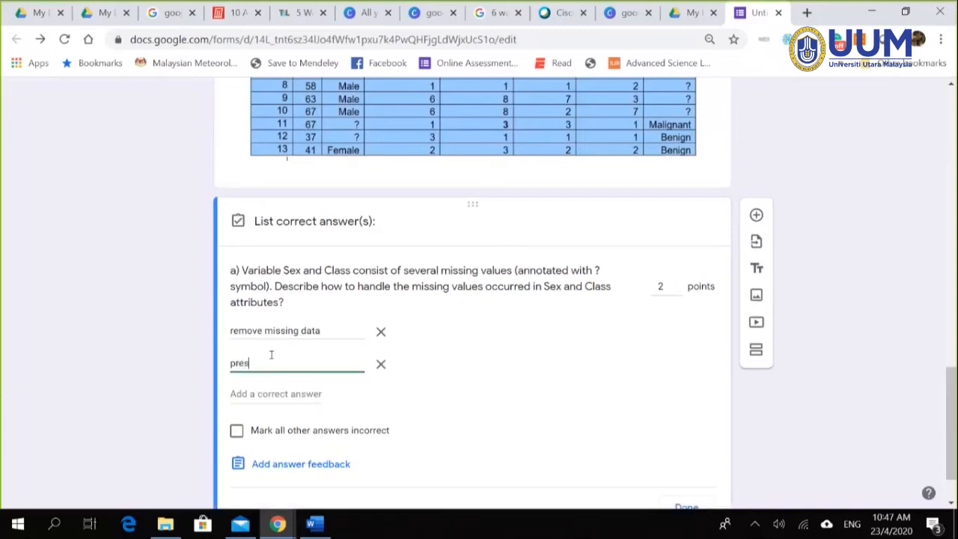
text(cict th)
key(BackSpace)
key(BackSpace)
key(BackSpace)
key(BackSpace)
key(BackSpace)
key(BackSpace)
text(cict)
key(BackSpace)
key(BackSpace)
key(BackSpace)
key(BackSpace)
text(ict the missing data)
click(258, 394)
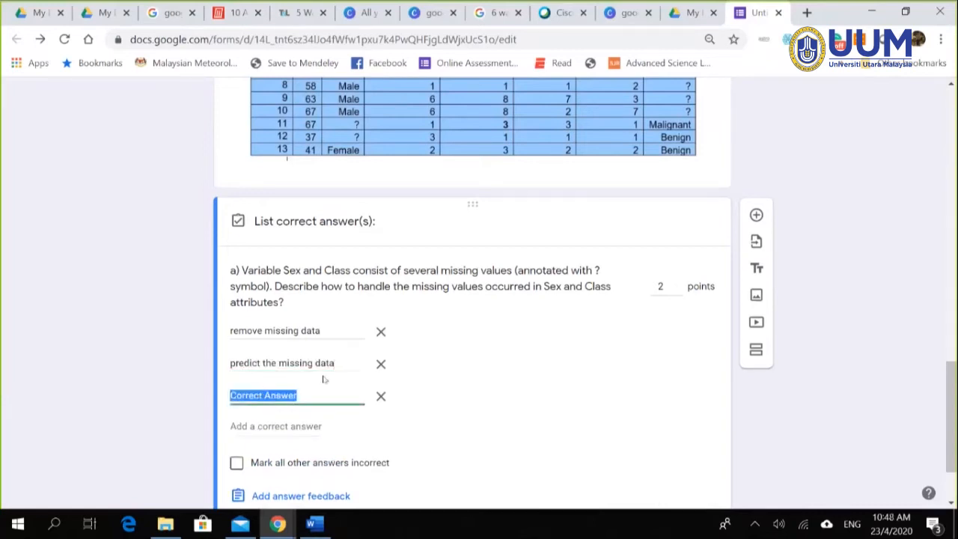
text(su)
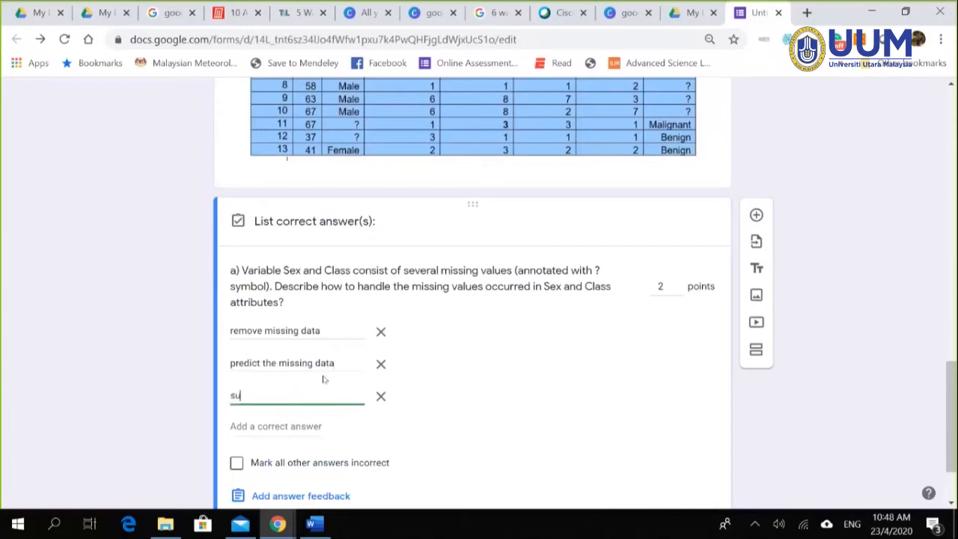
text(pply wuth new data)
scroll(827, 300, up, 15)
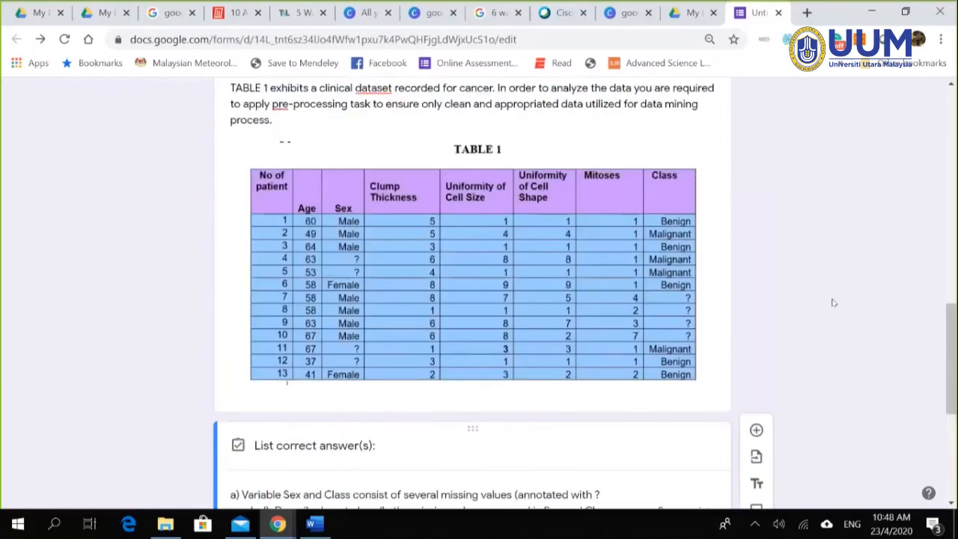
Step: Look at the quiz settings, cancel without saving, and scroll back to question a)'s answer key
scroll(828, 300, up, 3)
click(786, 99)
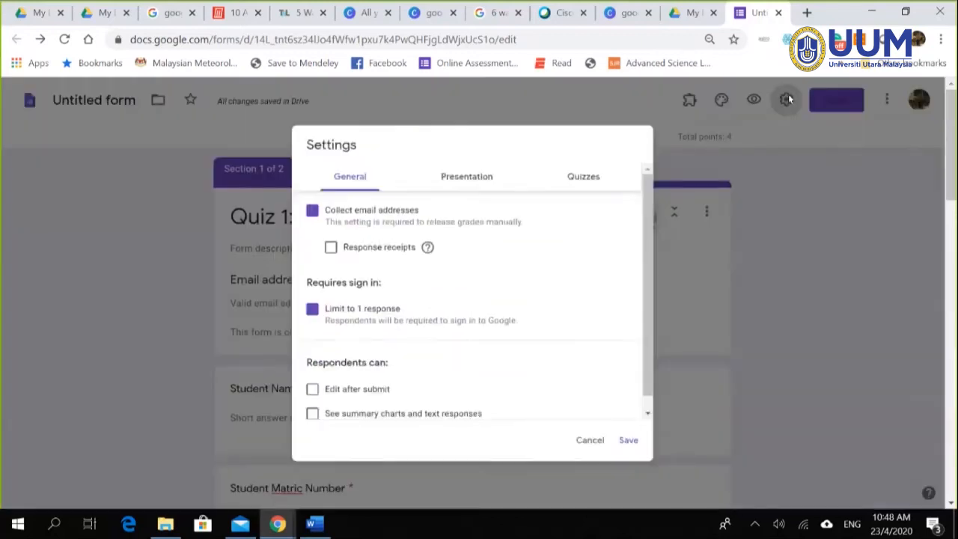
click(585, 170)
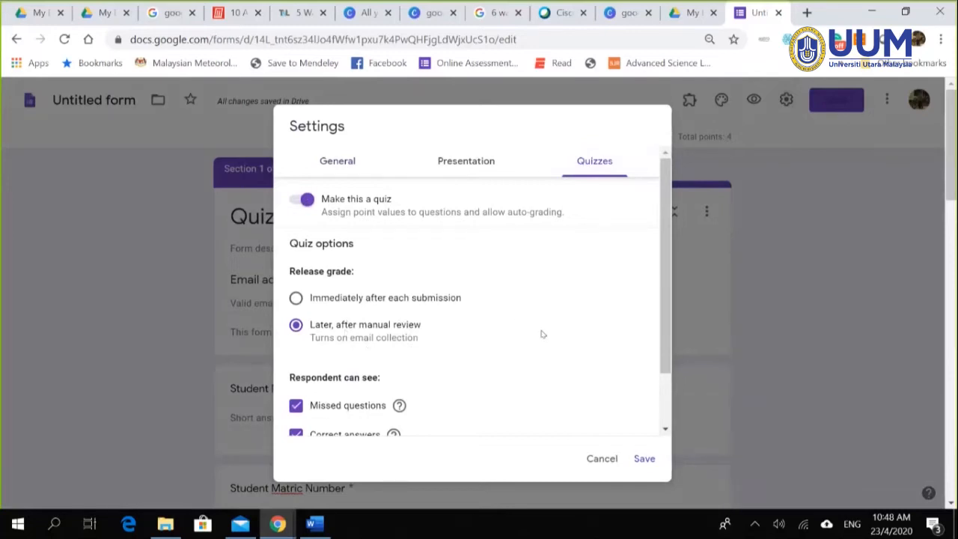
click(601, 458)
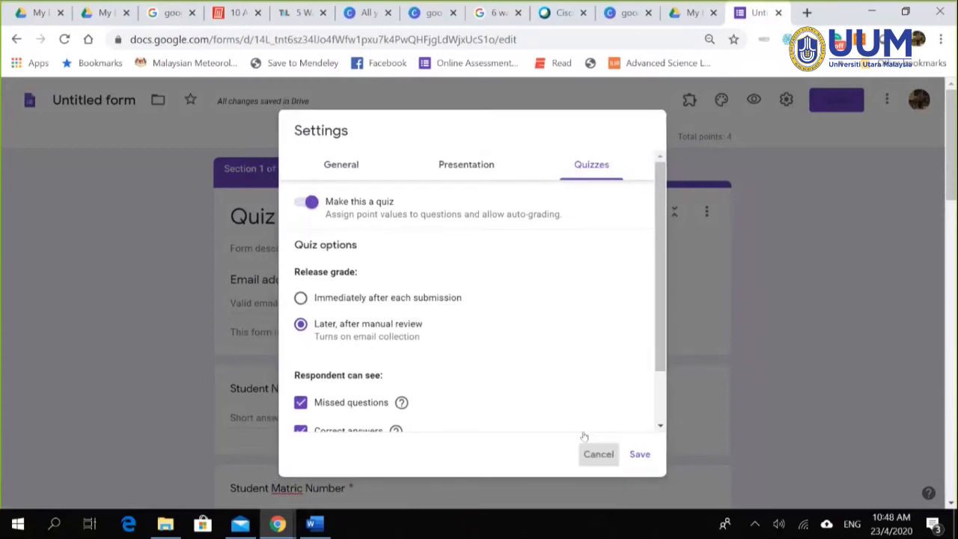
scroll(796, 325, down, 15)
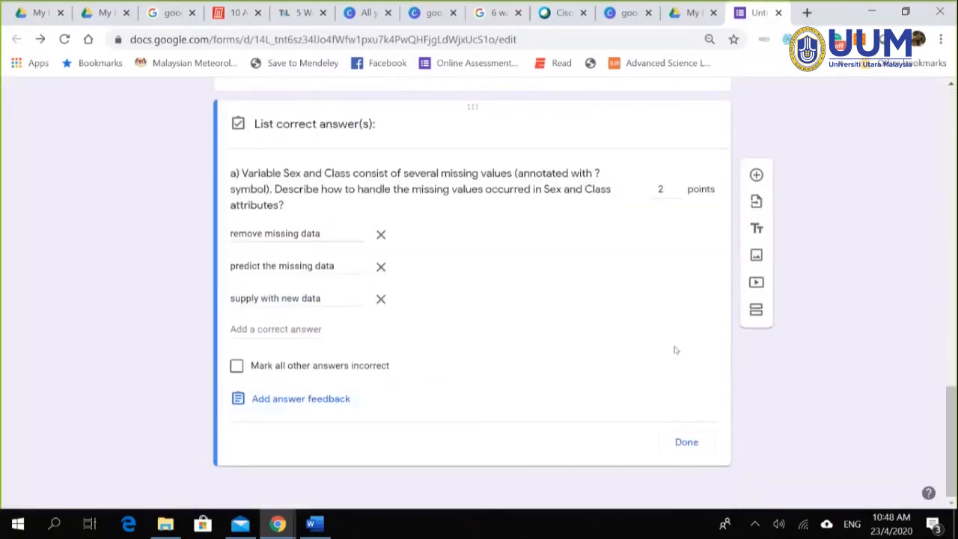
Step: Confirm question a)'s answer key and scroll up to review the Table 1 image
click(701, 446)
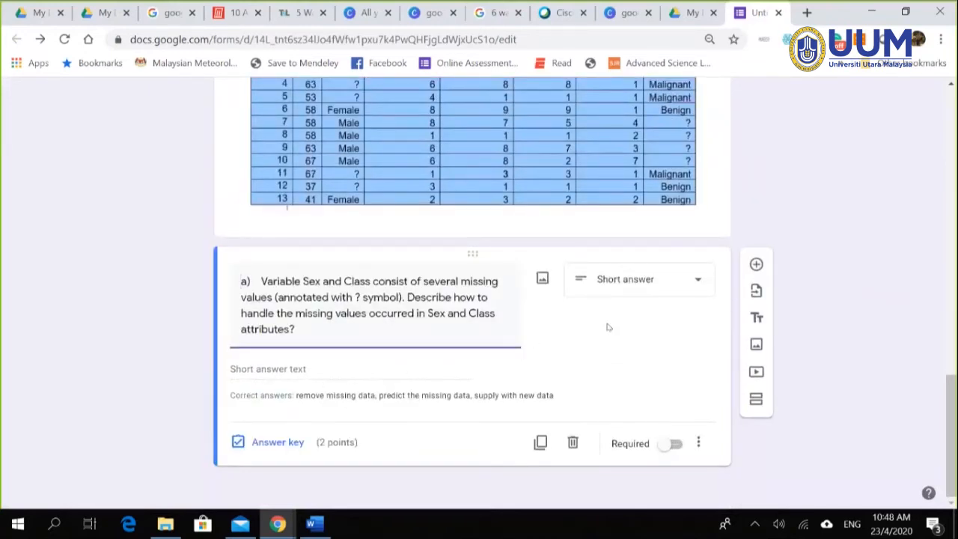
scroll(742, 320, up, 1)
scroll(742, 321, up, 1)
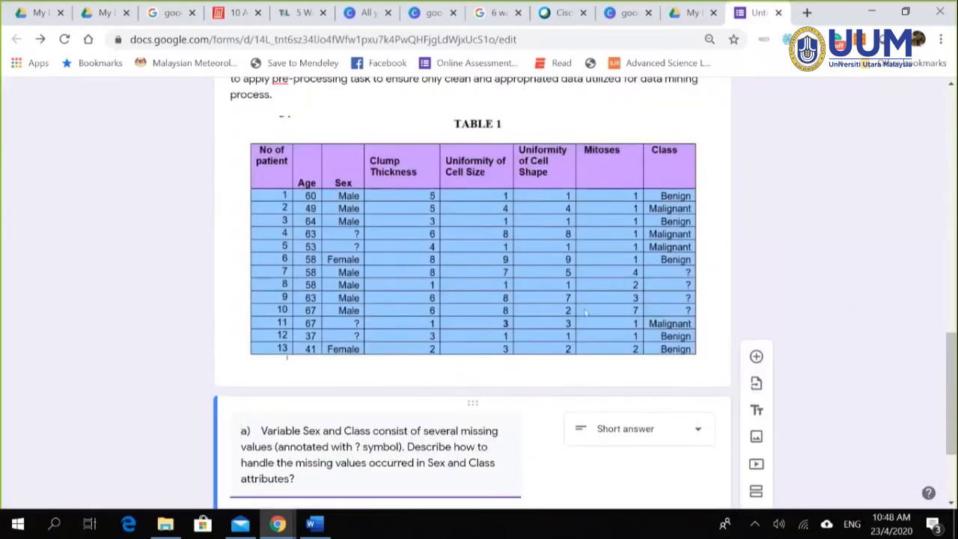
scroll(581, 314, down, 2)
scroll(451, 242, up, 1)
scroll(451, 242, up, 1)
scroll(497, 310, up, 2)
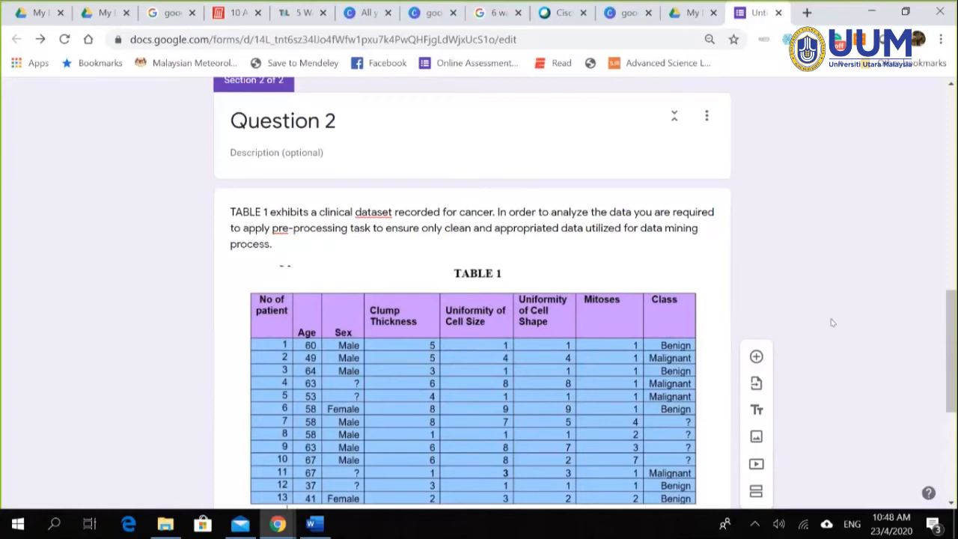
Step: Add a new blank question below question a)
scroll(814, 342, down, 2)
scroll(735, 349, down, 5)
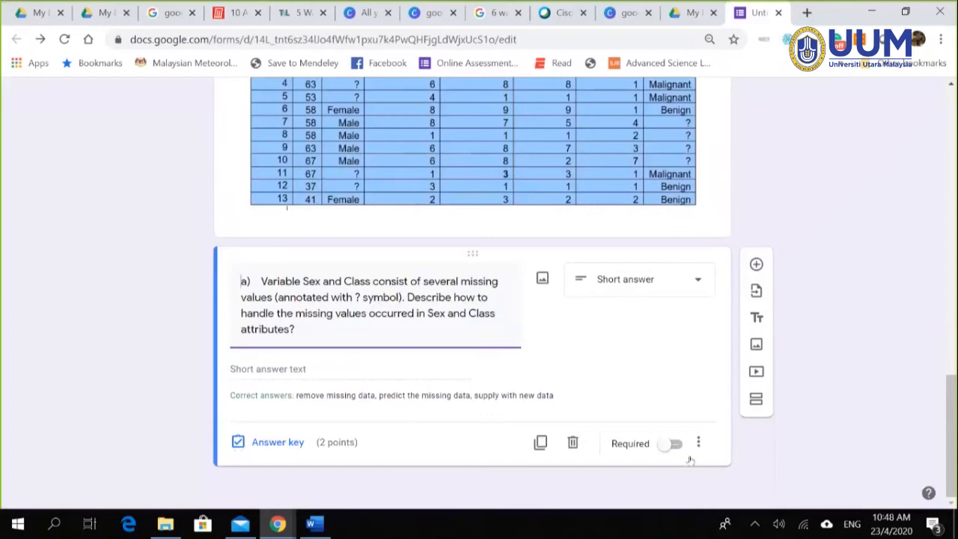
click(756, 266)
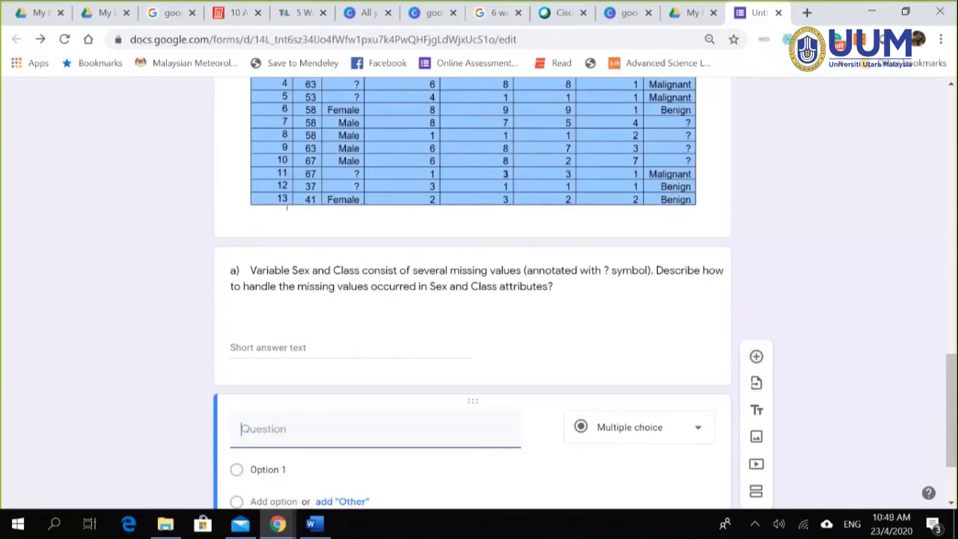
Step: Paste question b, on normalizing the Age value 37 into the 0–1 range, into the new question
click(314, 524)
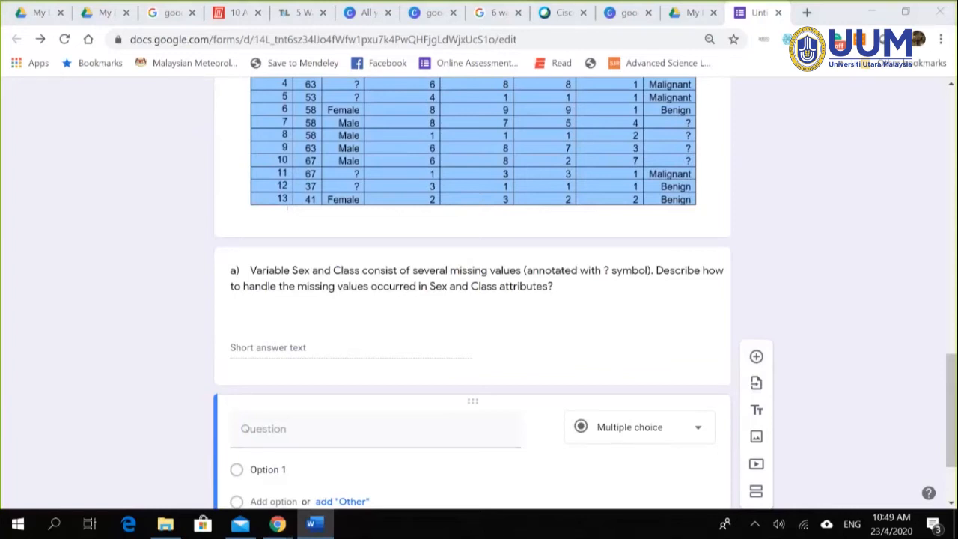
click(305, 425)
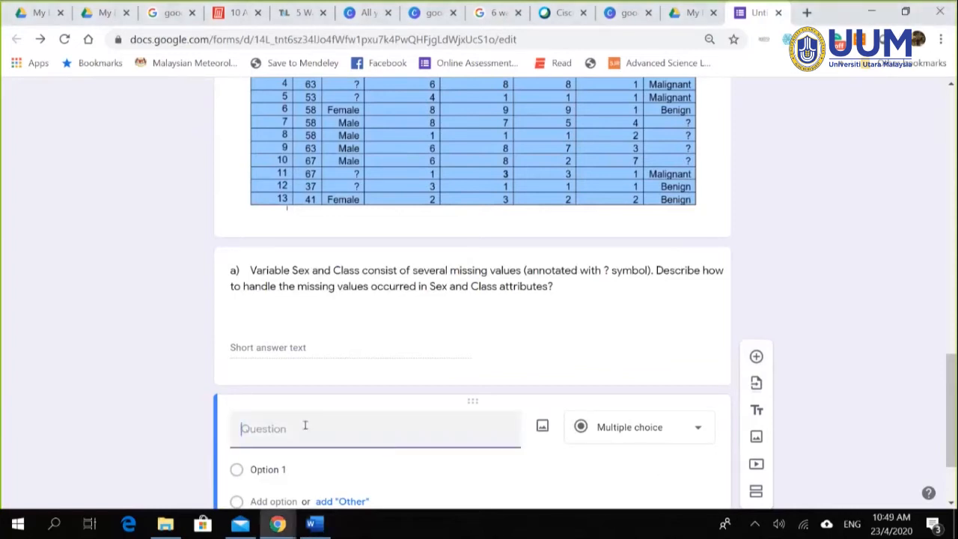
text(b)	As the range of values for variable Age is big compared to other variables, you are required to normalized the Age values between the values of 0 – 1. Calculate the normalized value for Age value of 37 years old.)
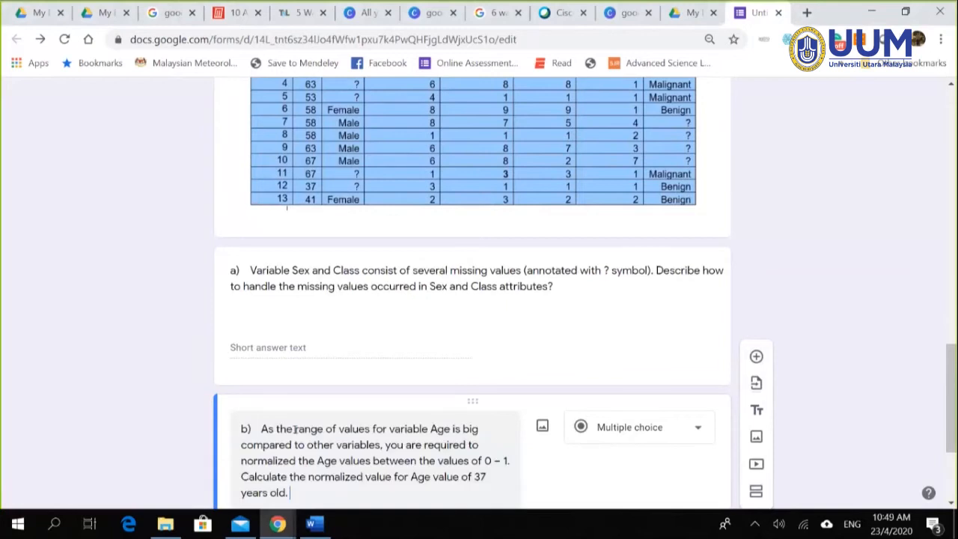
scroll(327, 417, down, 1)
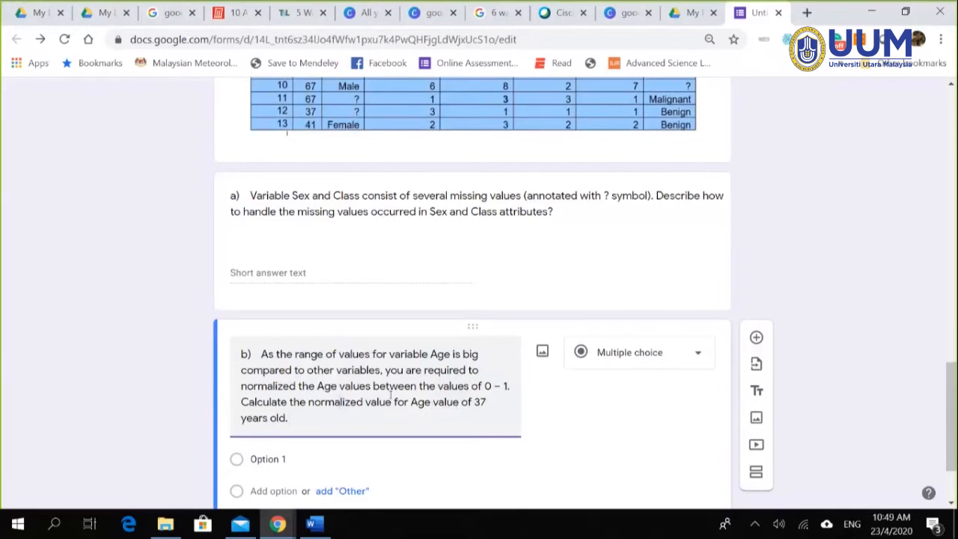
scroll(410, 183, up, 3)
scroll(410, 183, up, 1)
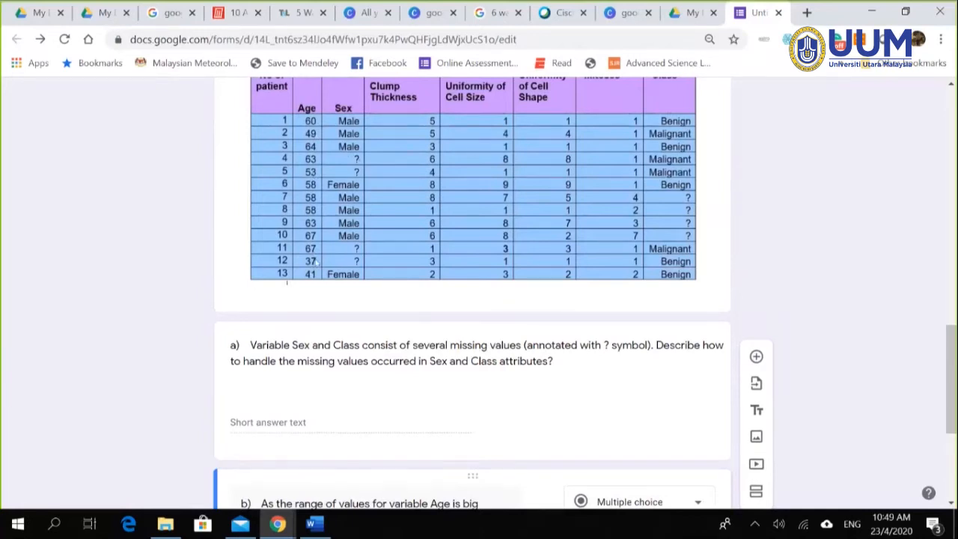
scroll(315, 261, down, 3)
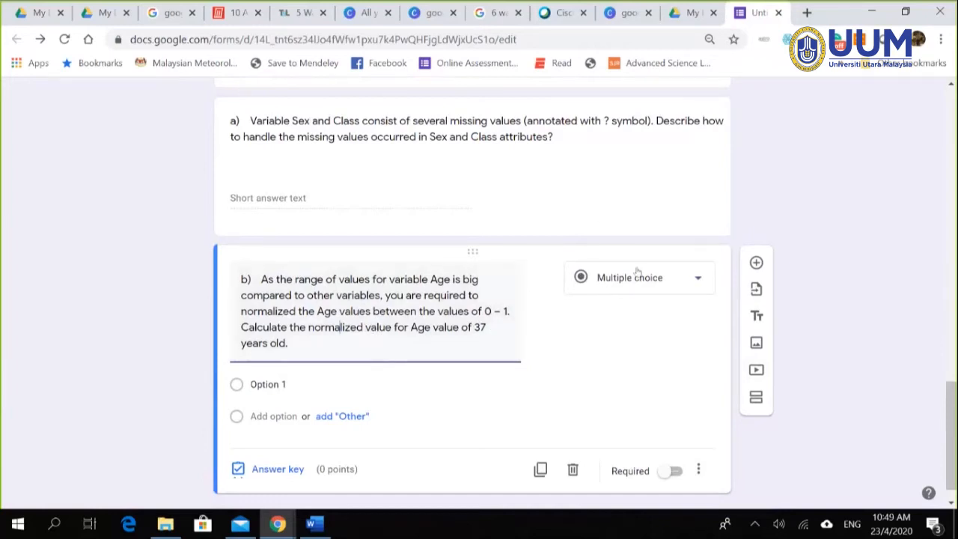
Step: Make question b a Short answer question
click(698, 280)
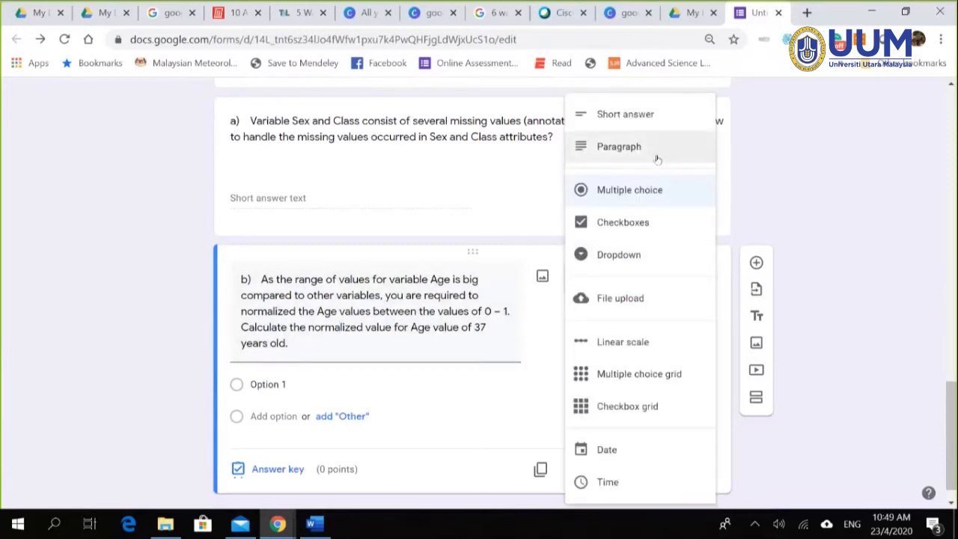
click(621, 114)
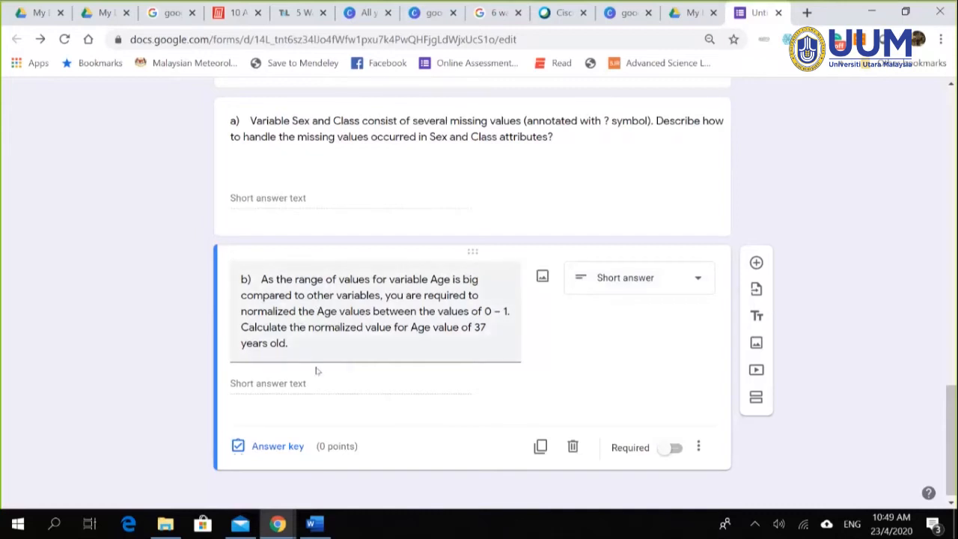
scroll(673, 325, up, 1)
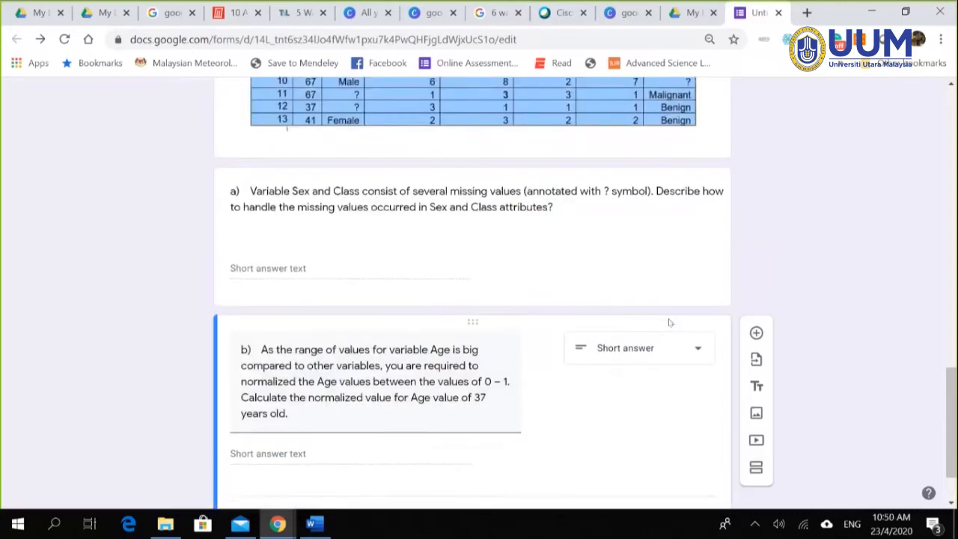
Step: Turn on Required for both question a and question b
click(627, 274)
click(668, 369)
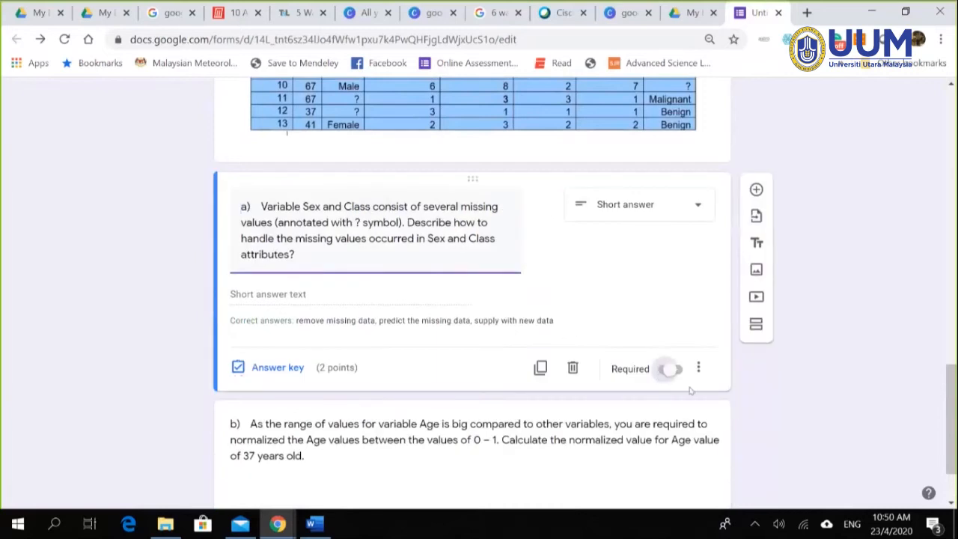
scroll(664, 387, down, 1)
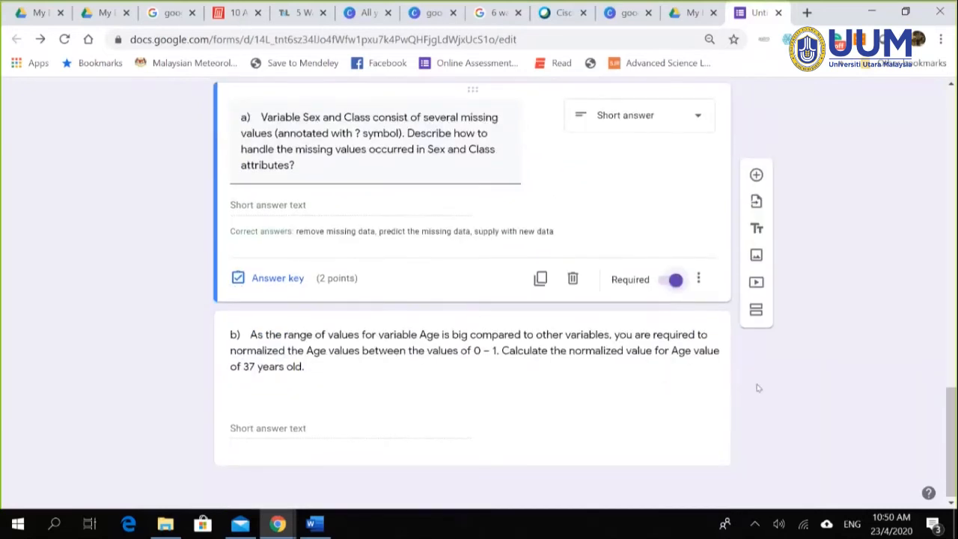
click(546, 381)
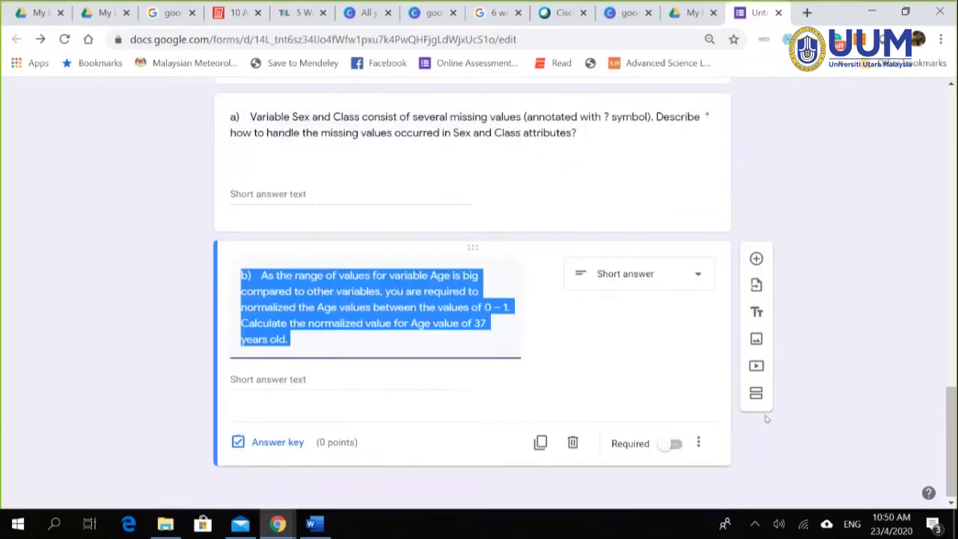
click(666, 446)
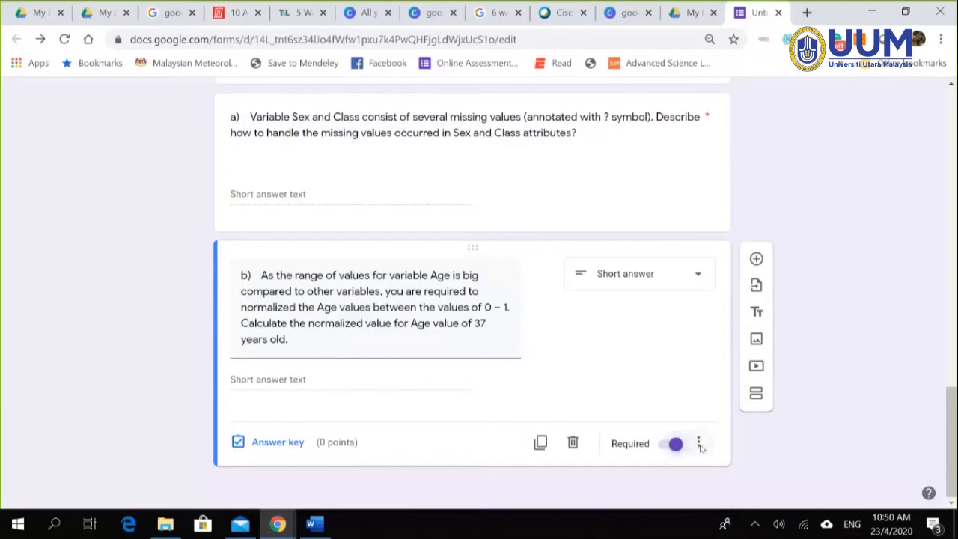
click(699, 445)
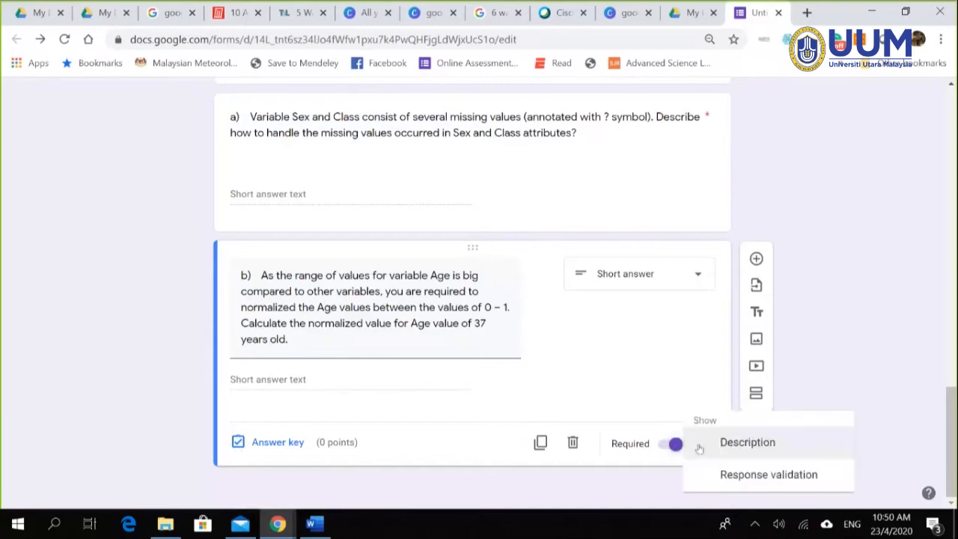
Step: Validate question b's answer as a number between 0 and 1, with error text 'Try again'
click(751, 477)
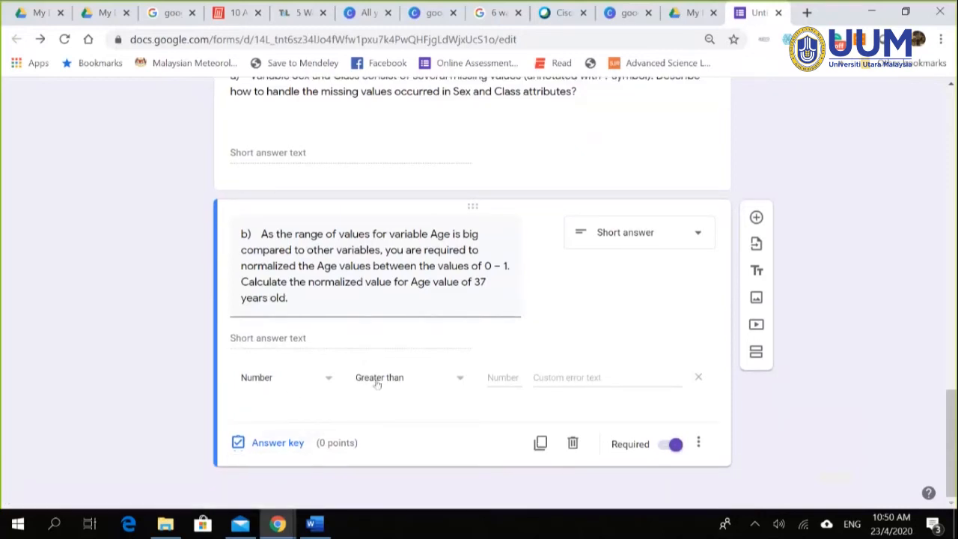
click(460, 379)
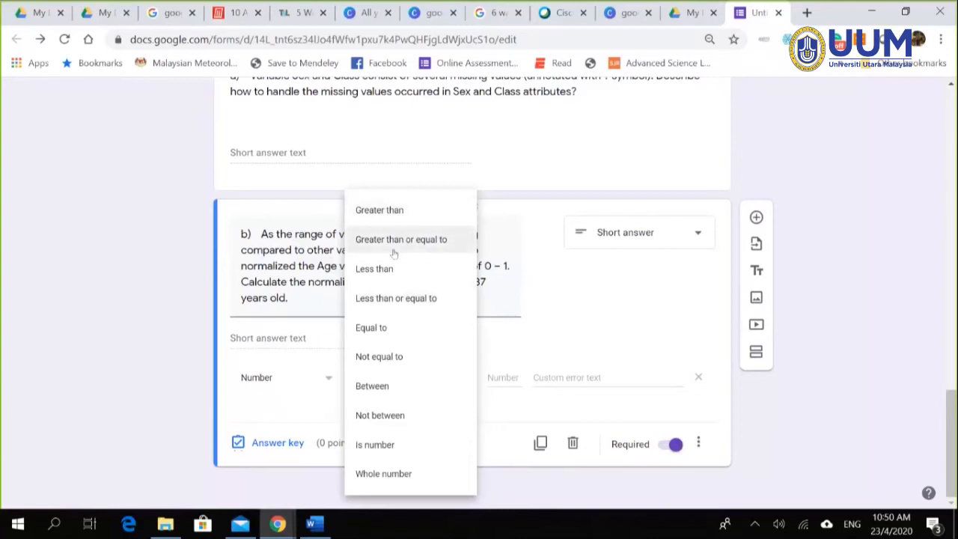
click(413, 394)
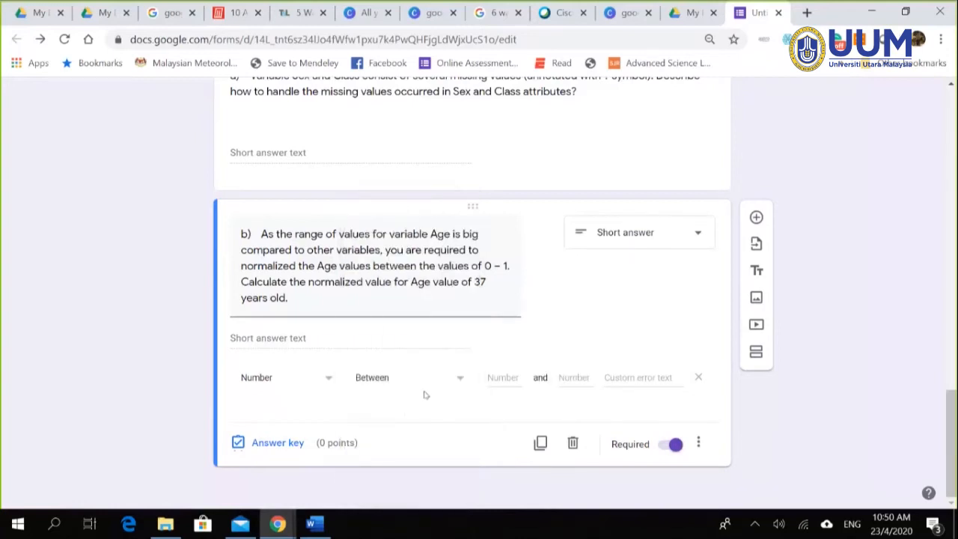
click(494, 378)
text(0)
click(569, 379)
text(1)
click(626, 374)
text(Try agai)
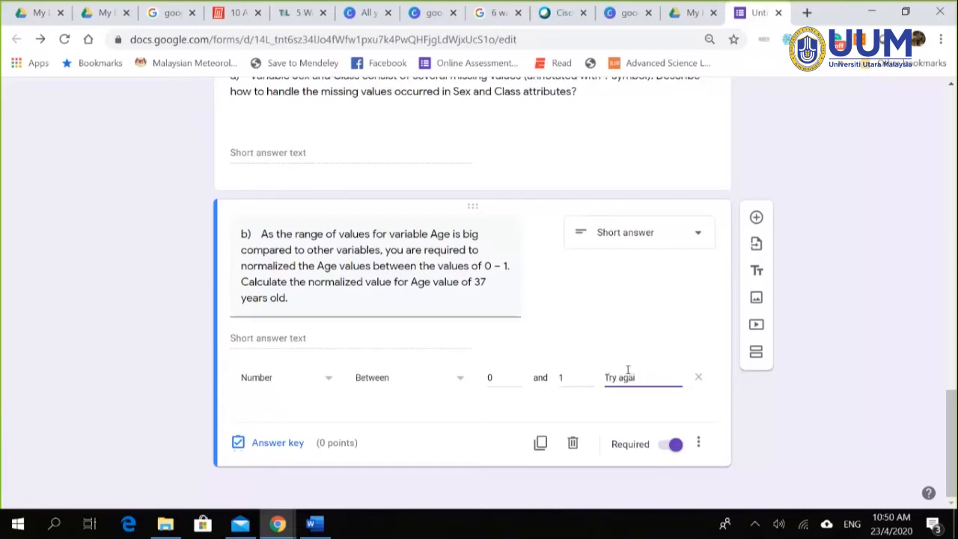
text(n)
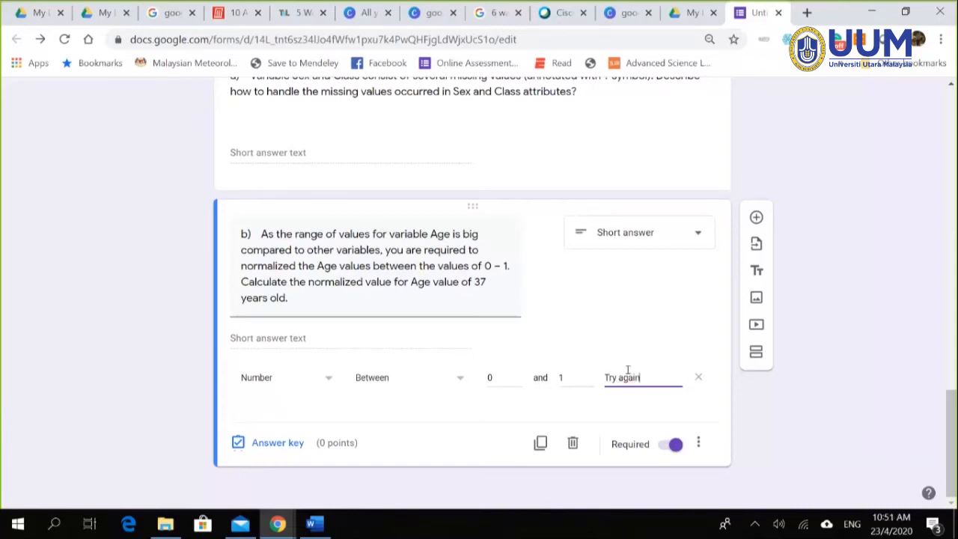
click(293, 443)
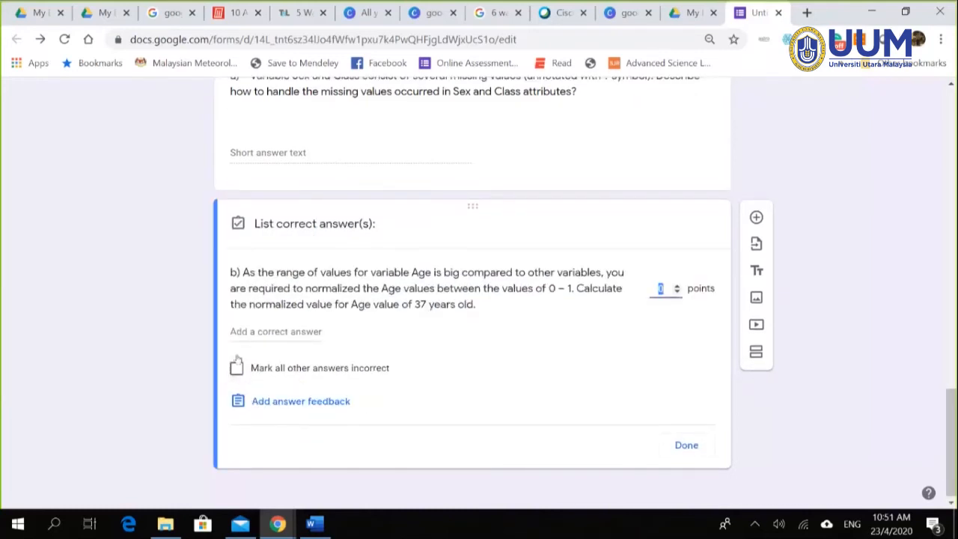
Step: Enter 0.1212 as a correct answer in question b's answer key
click(266, 330)
text(0.)
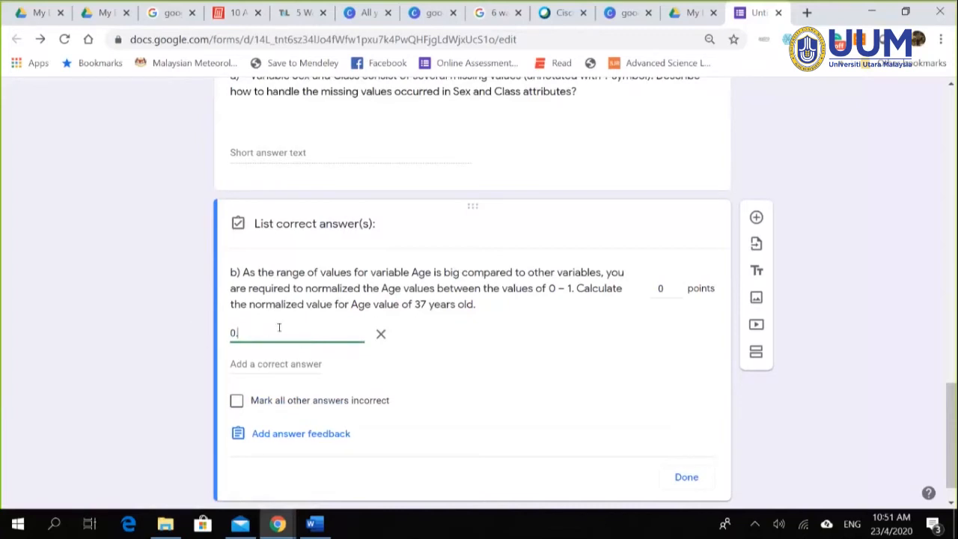
text(1212)
click(307, 363)
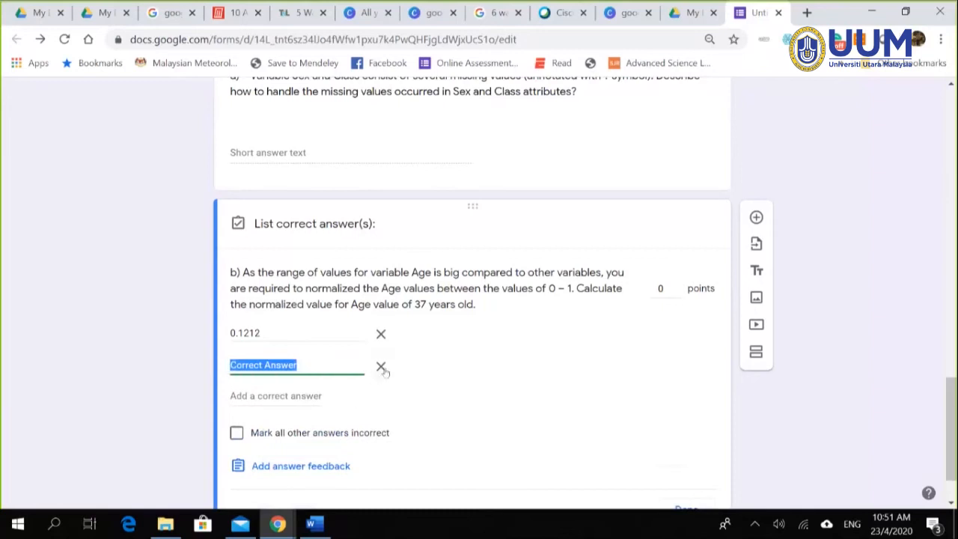
click(381, 366)
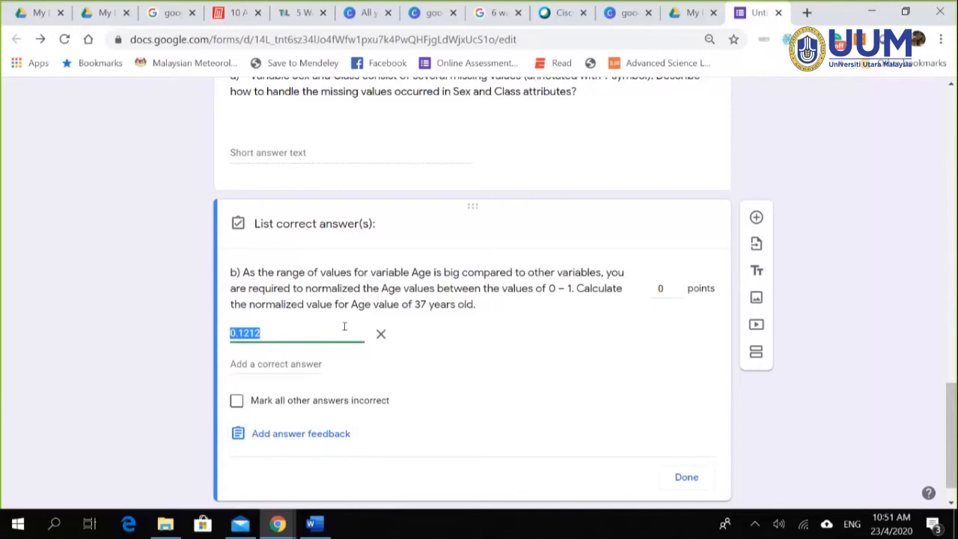
Step: Give question b 2 points and remove 0.1212 from its correct answers
click(661, 288)
text(2)
click(667, 340)
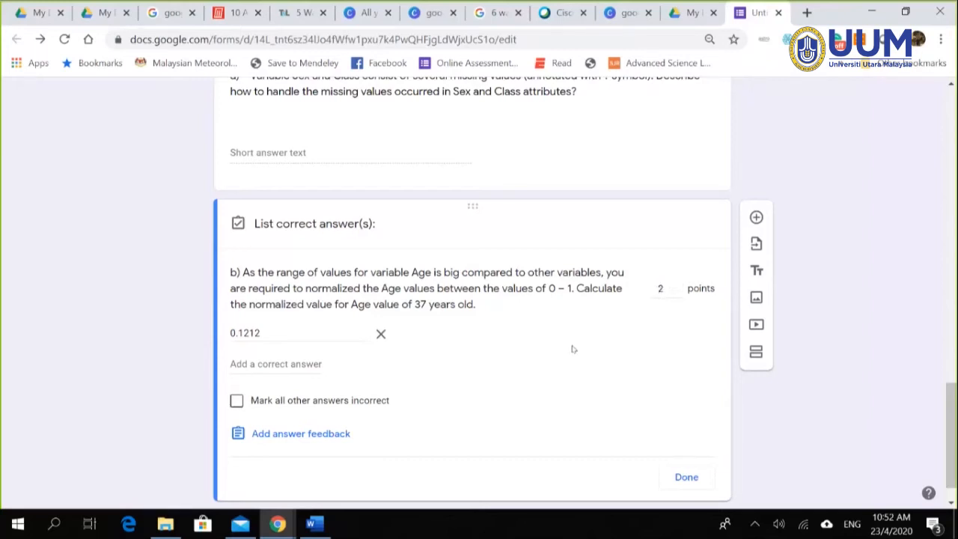
scroll(573, 349, down, 1)
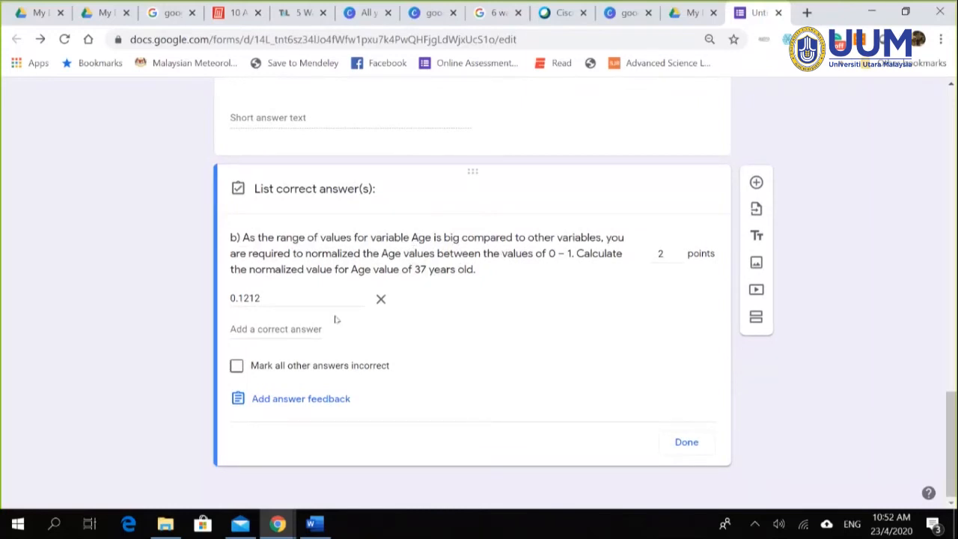
click(380, 300)
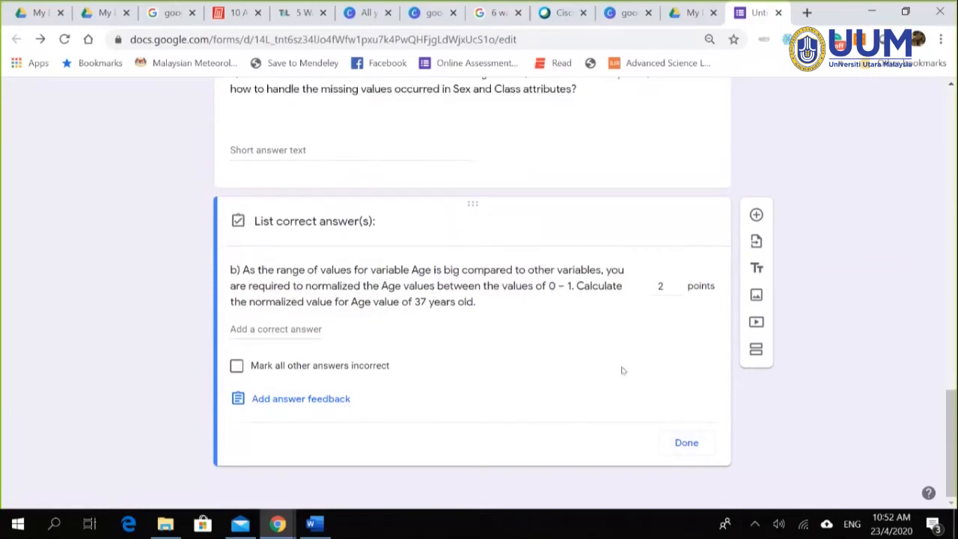
click(685, 443)
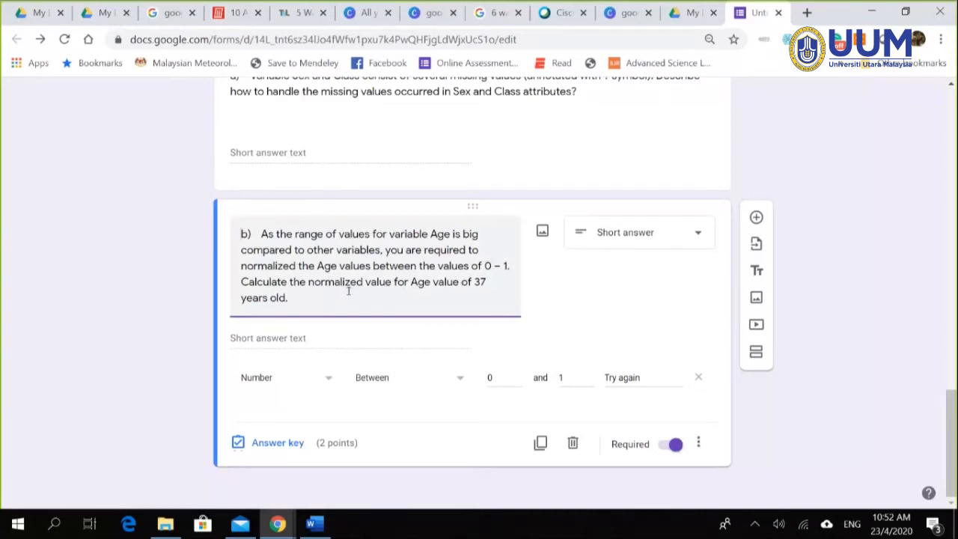
Step: Reset question b's response validation to Number between 0 and 1
click(696, 445)
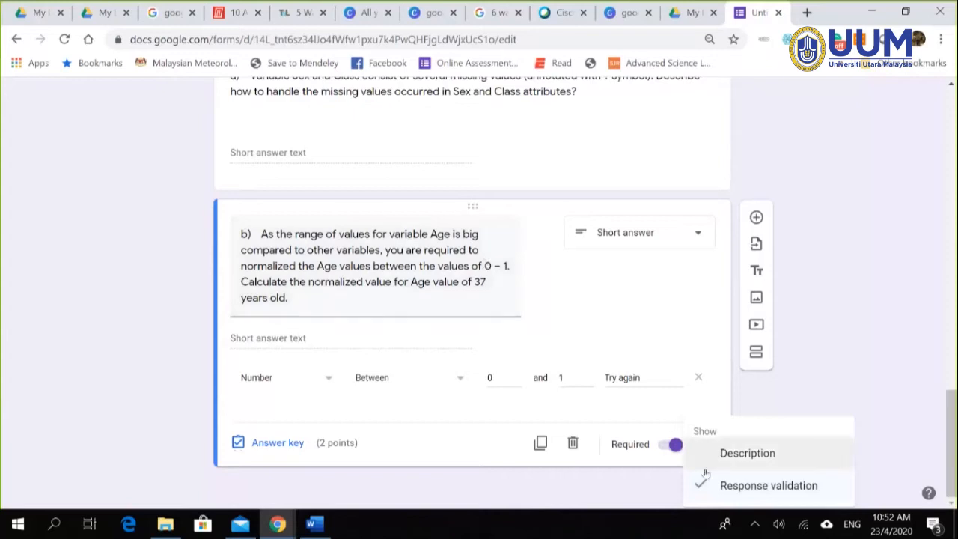
click(725, 486)
click(698, 443)
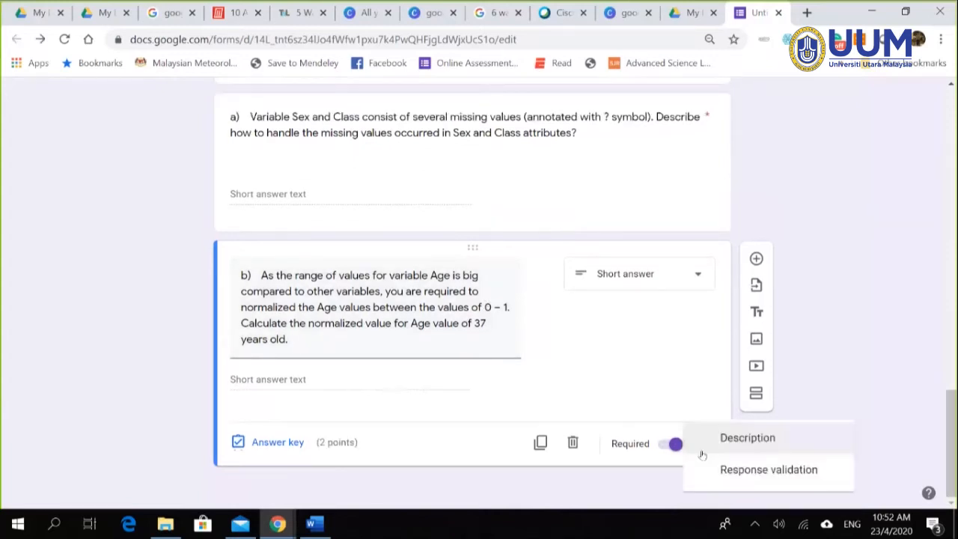
click(748, 485)
click(323, 412)
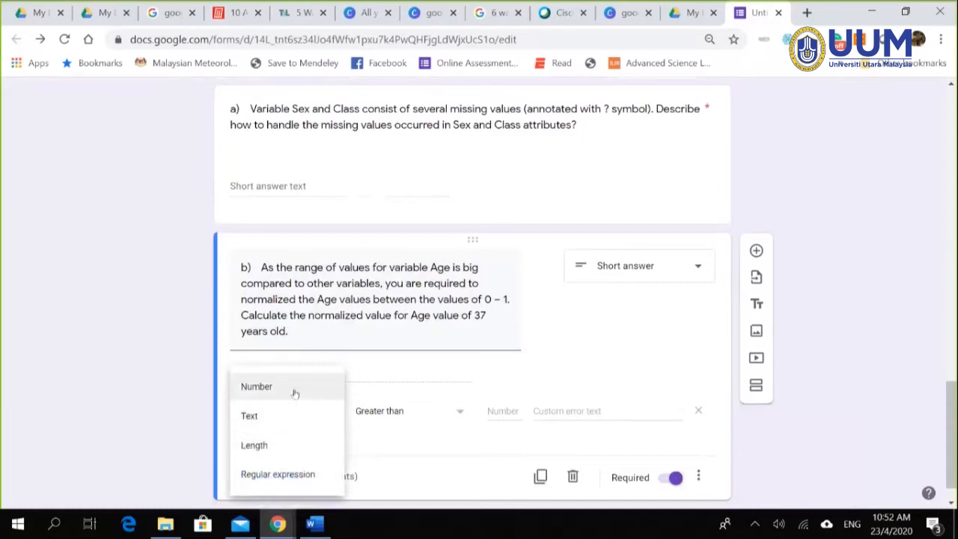
click(254, 386)
click(462, 416)
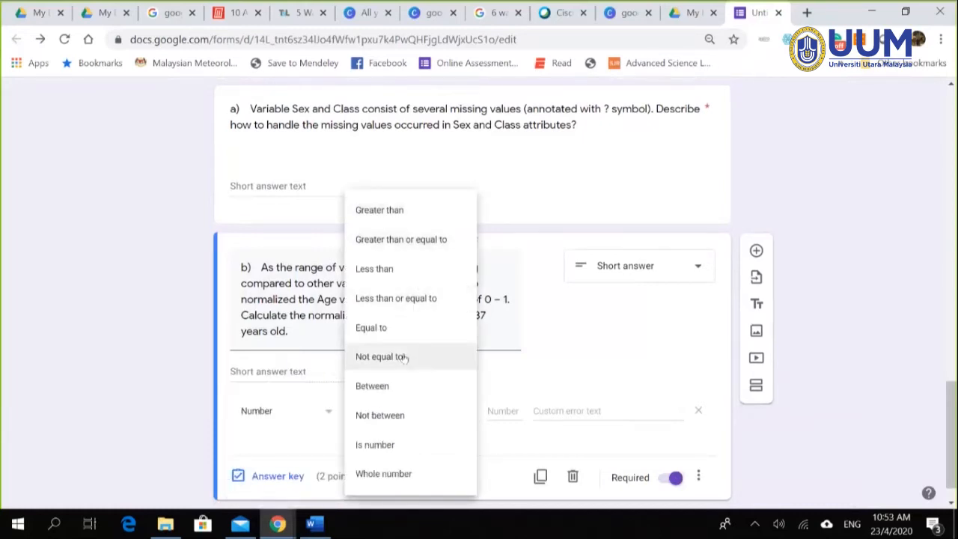
click(401, 389)
click(496, 410)
text(0)
click(572, 408)
text(1)
Step: Set the validation error message to 'Try Again'
click(618, 409)
text(Try )
text(Agu)
key(BackSpace)
key(BackSpace)
text(i)
text(g)
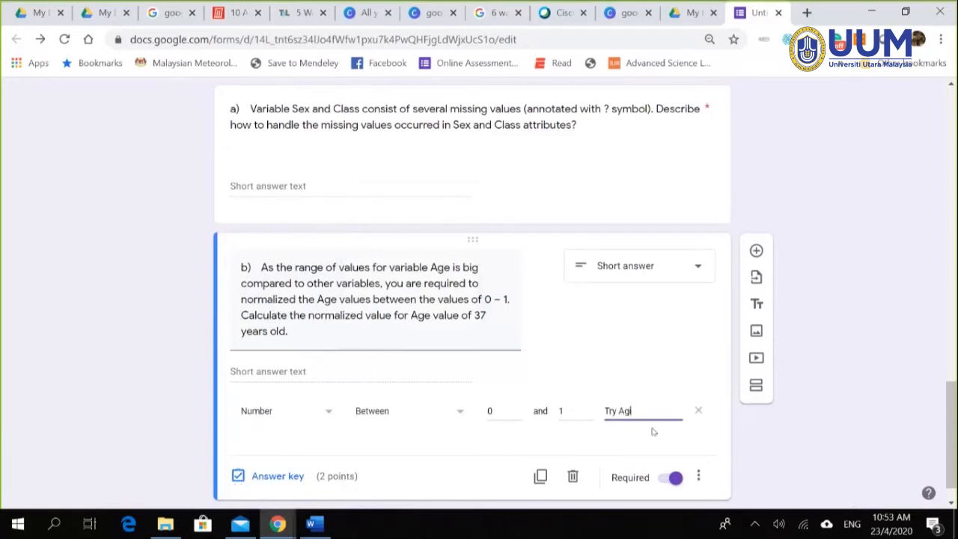
text(ain)
click(294, 476)
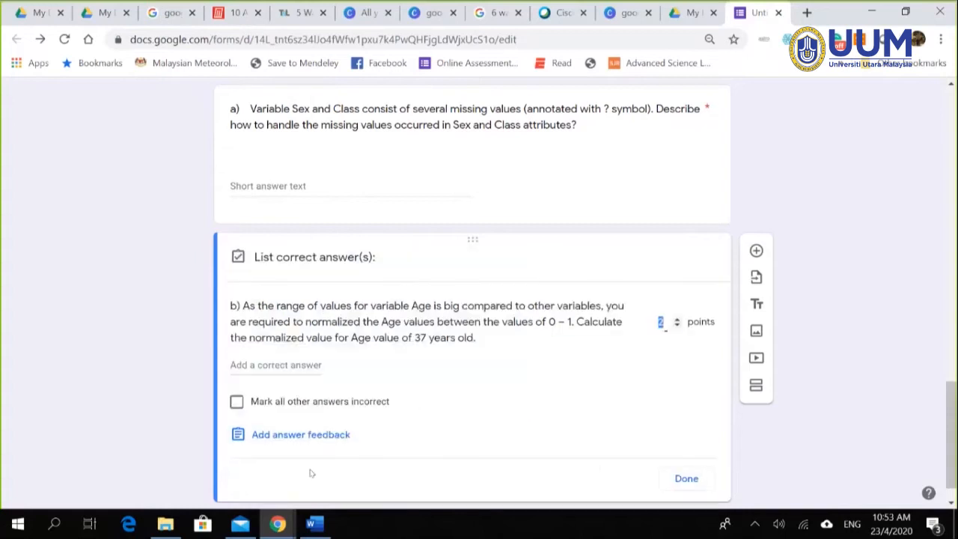
Step: Enter 0.1211 as question b's correct answer and close the answer key
click(261, 366)
text(0.1211)
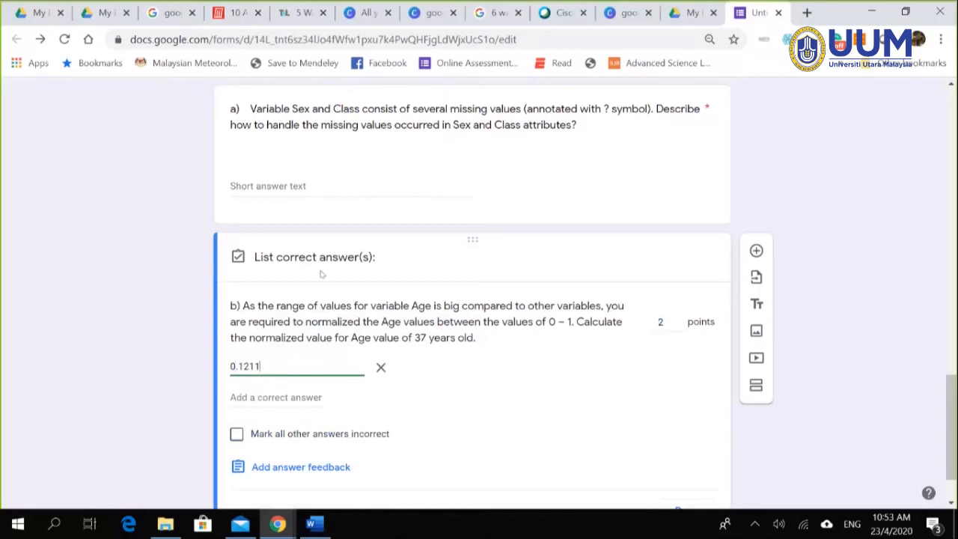
scroll(349, 398, down, 1)
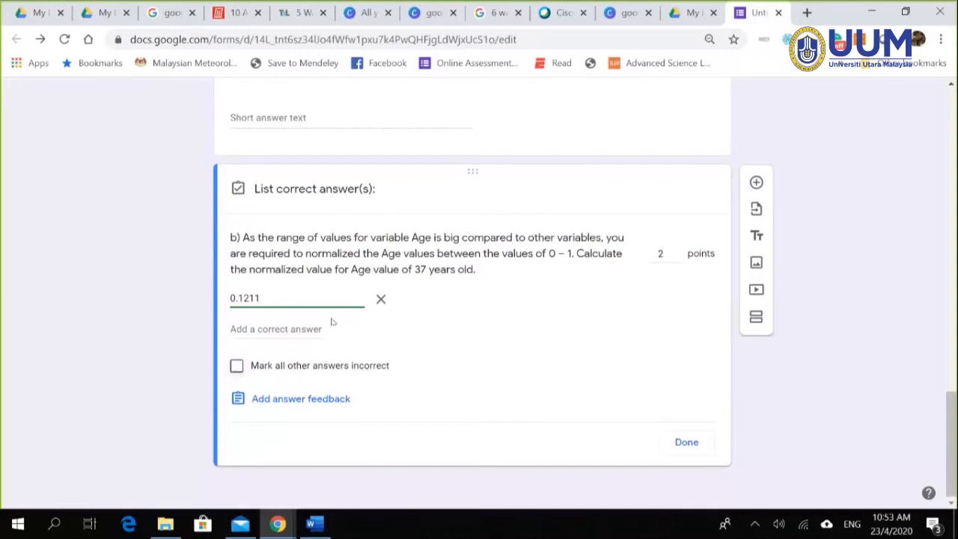
click(681, 442)
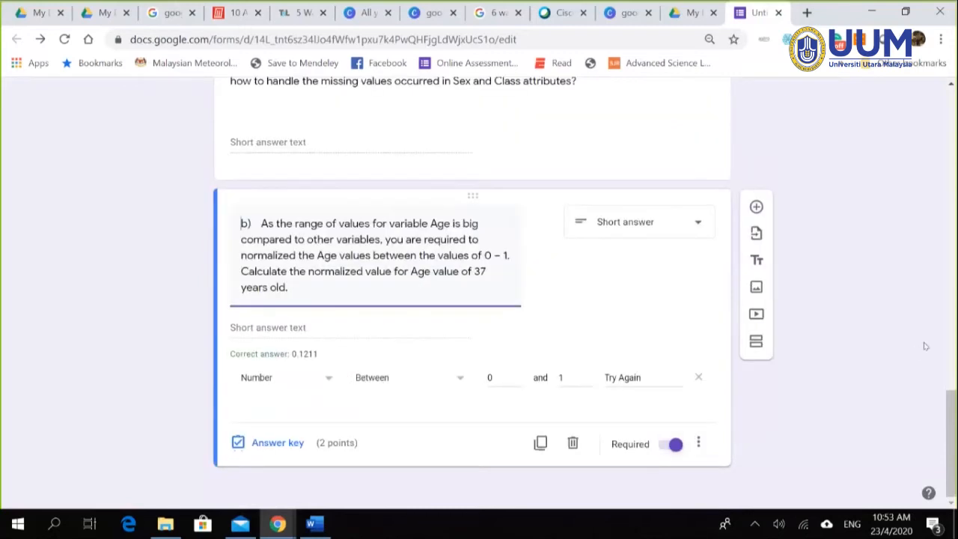
scroll(906, 346, up, 6)
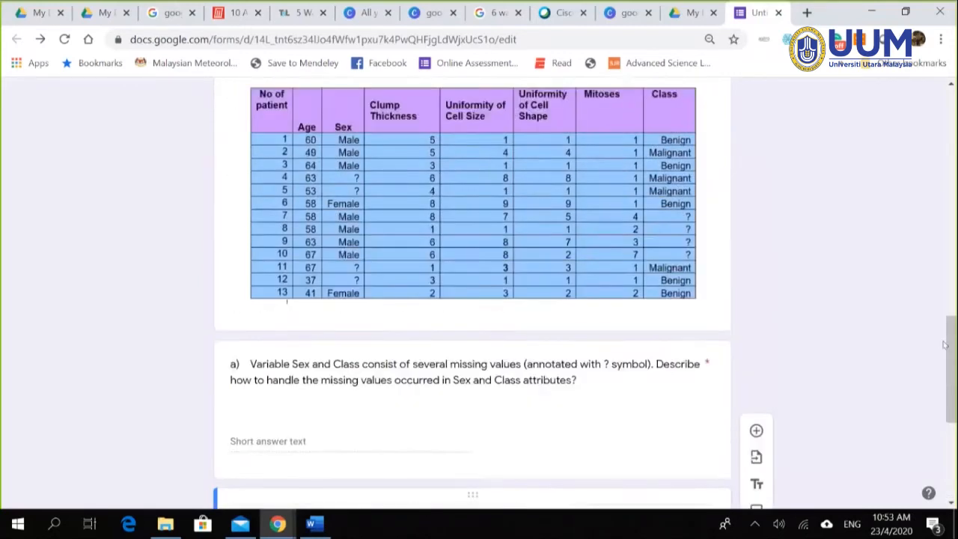
scroll(941, 346, up, 3)
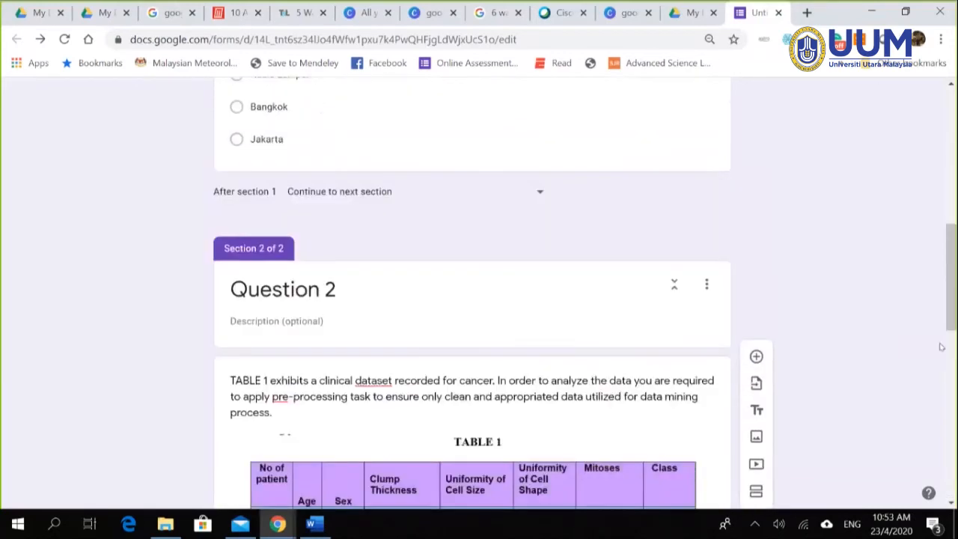
scroll(942, 346, up, 2)
scroll(941, 346, down, 5)
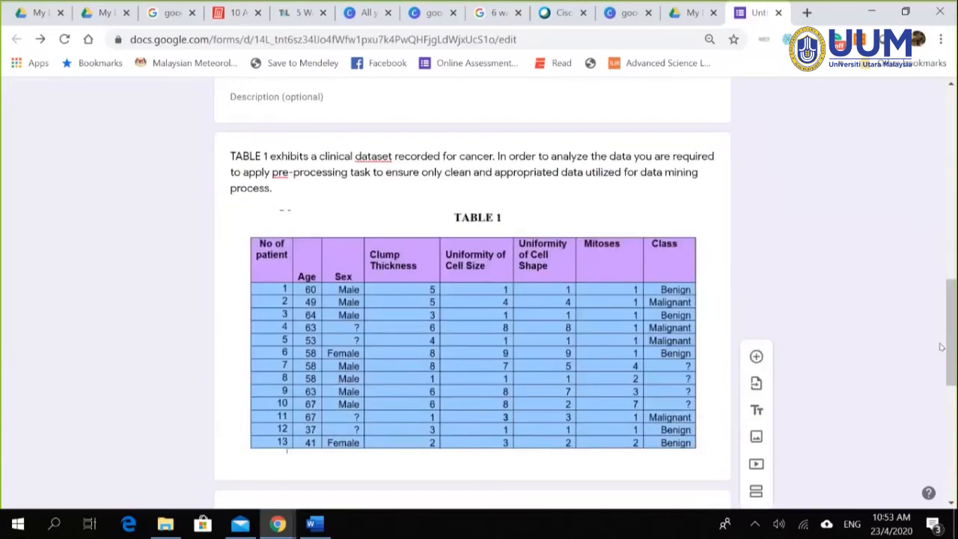
scroll(941, 346, down, 6)
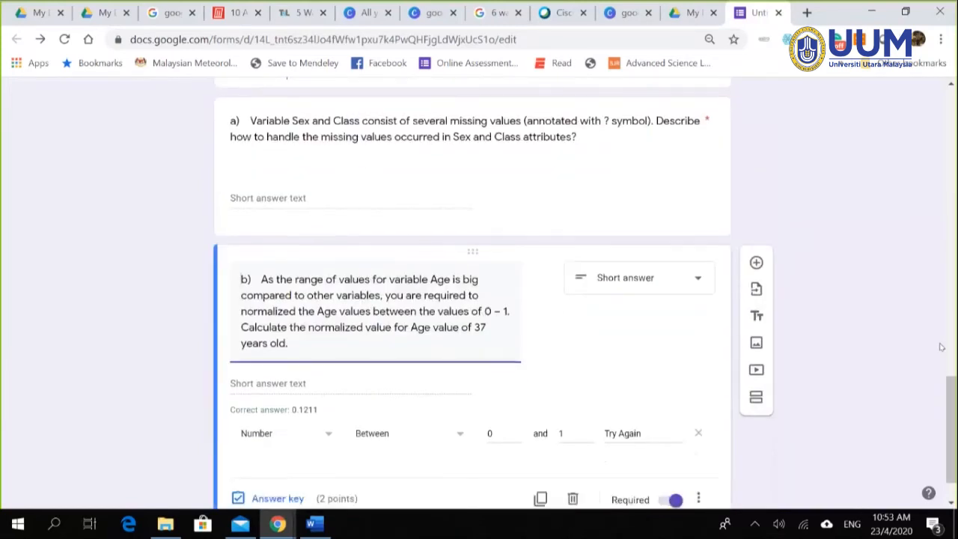
scroll(922, 340, up, 3)
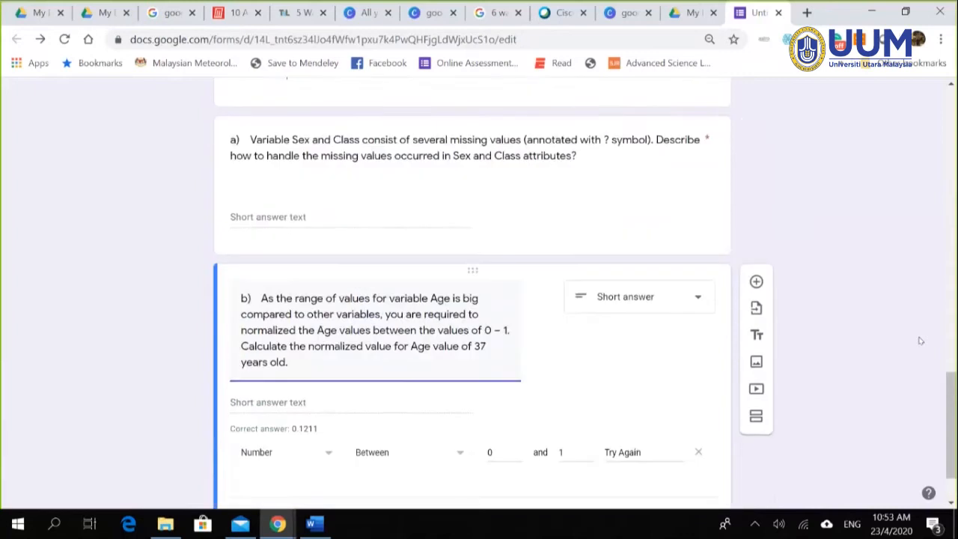
scroll(920, 341, up, 4)
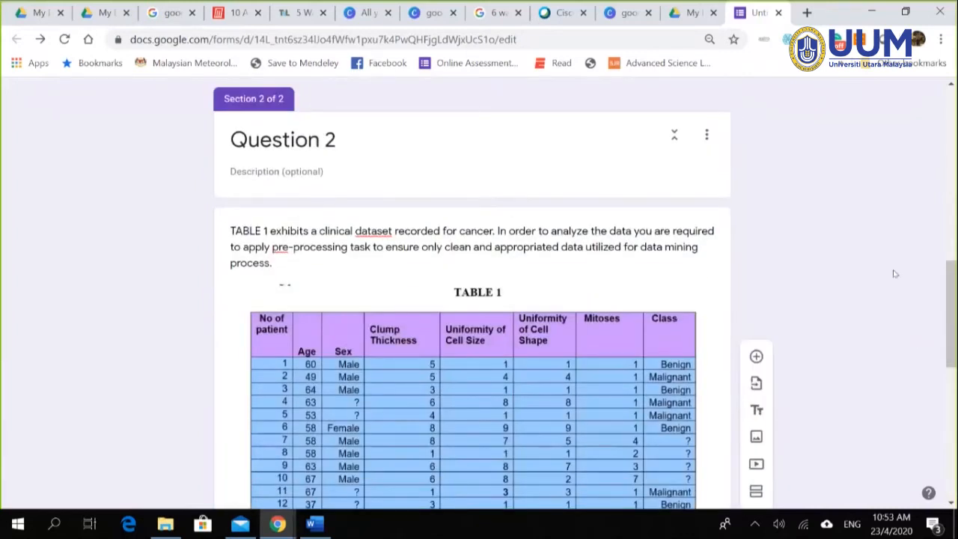
scroll(893, 272, up, 5)
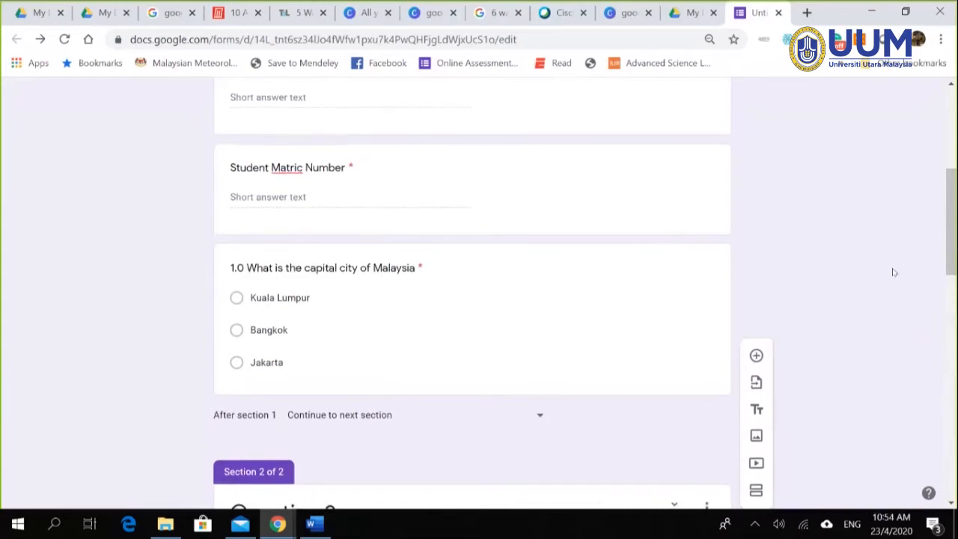
scroll(893, 272, down, 5)
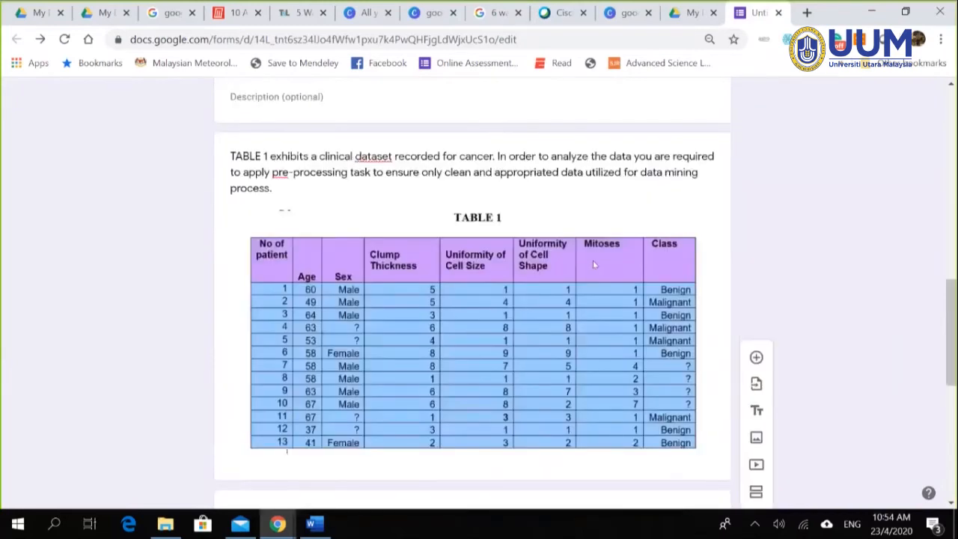
scroll(903, 286, up, 3)
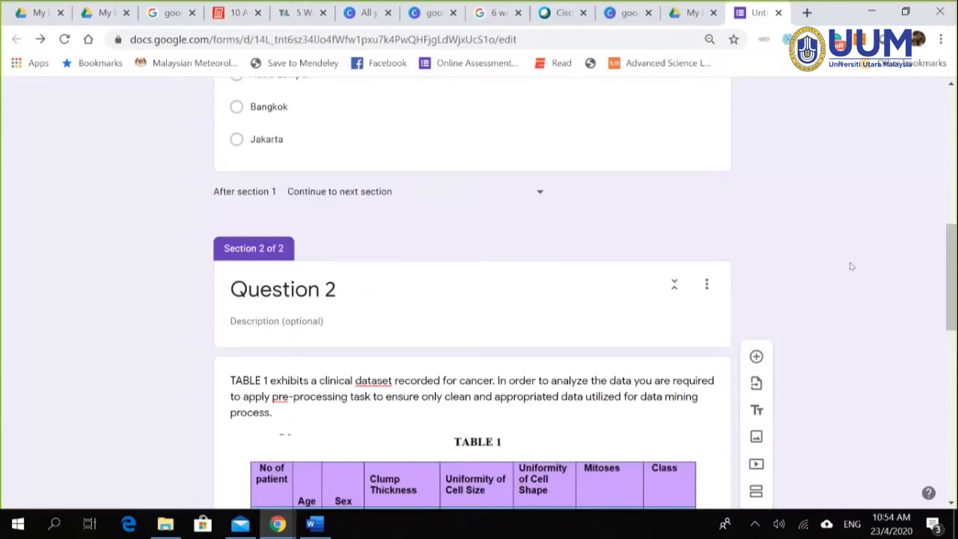
scroll(849, 272, up, 4)
scroll(796, 312, down, 7)
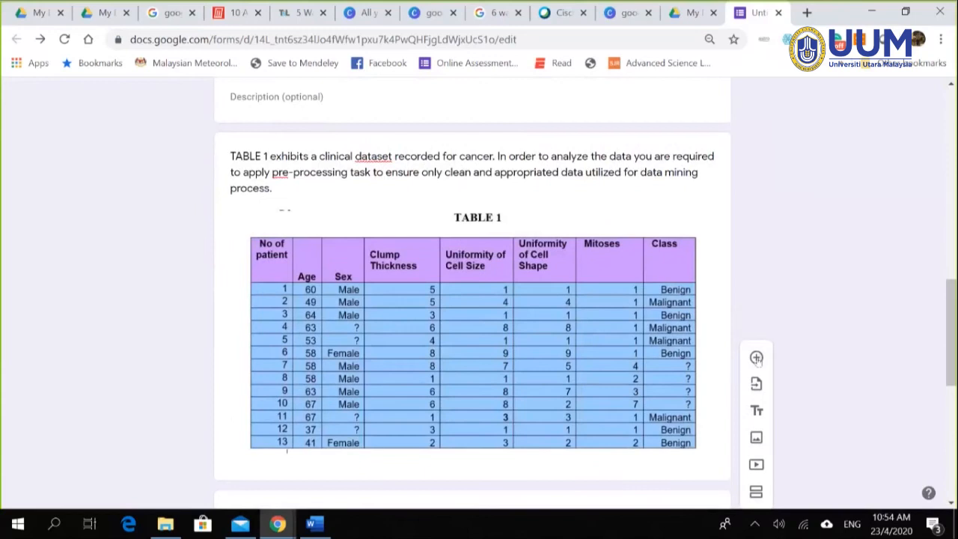
scroll(756, 358, down, 2)
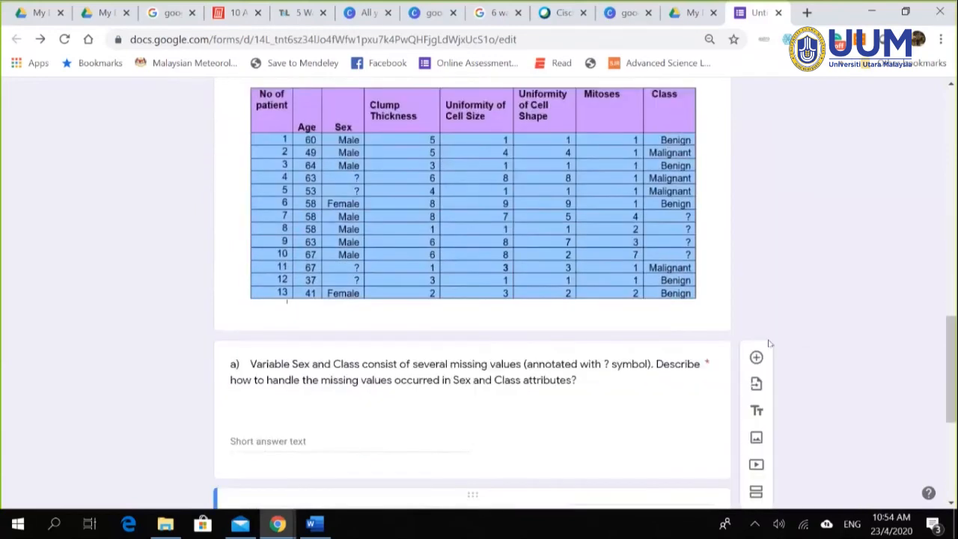
click(756, 357)
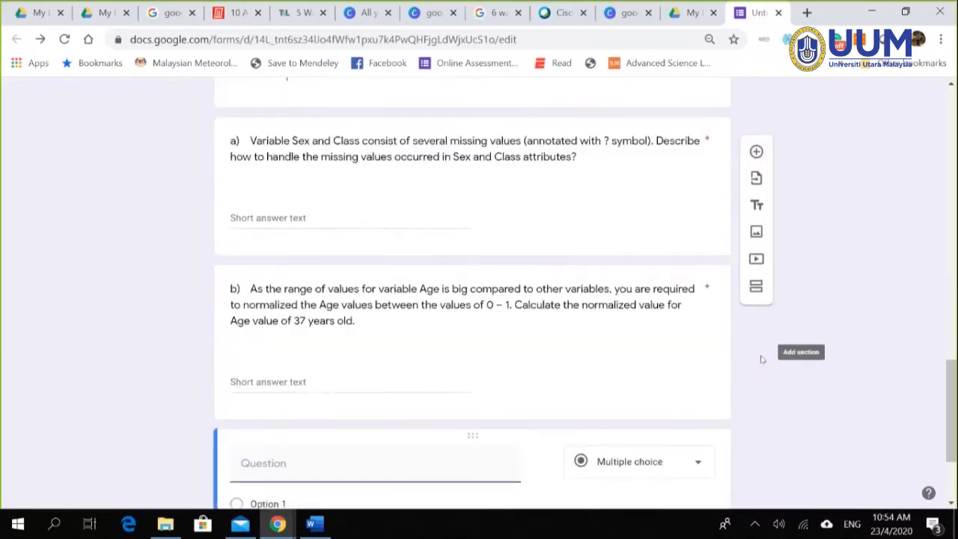
click(697, 317)
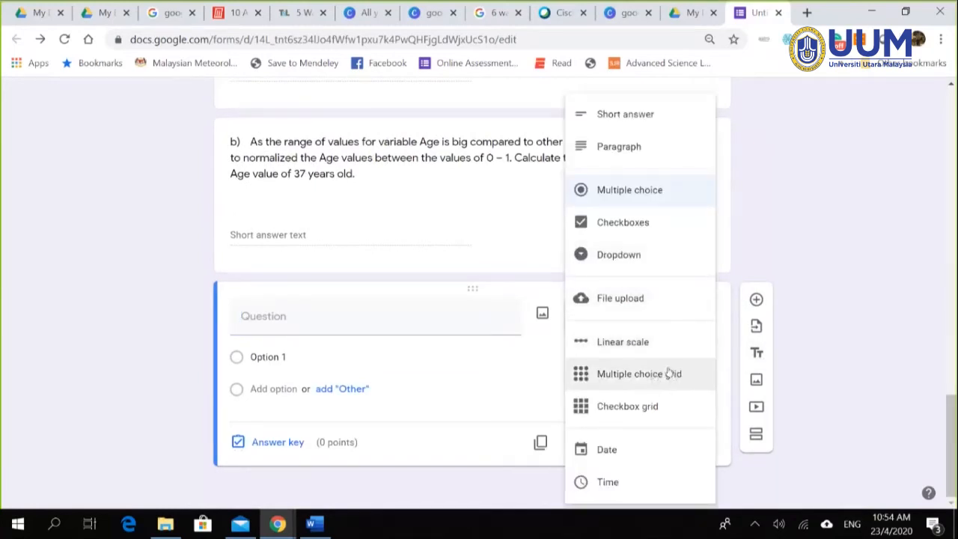
click(76, 345)
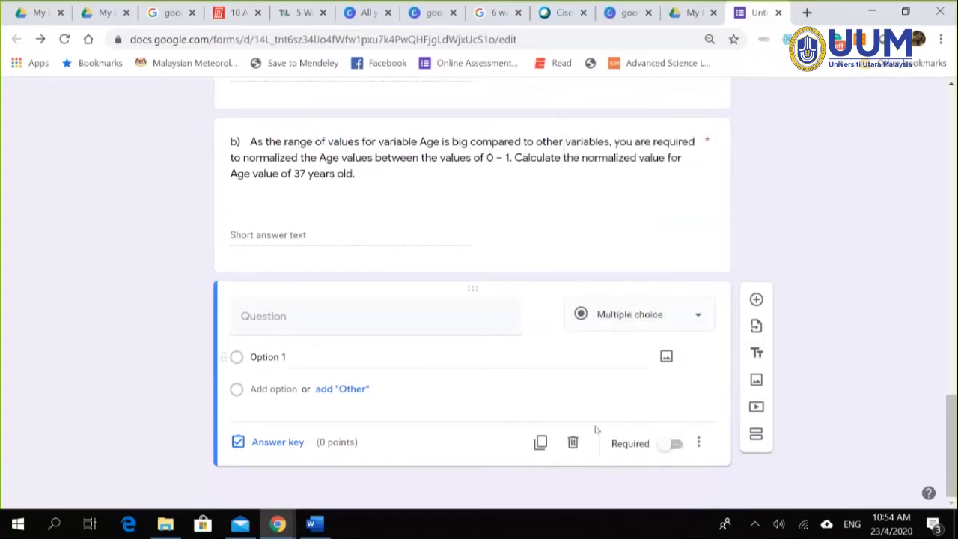
click(573, 443)
scroll(809, 344, up, 15)
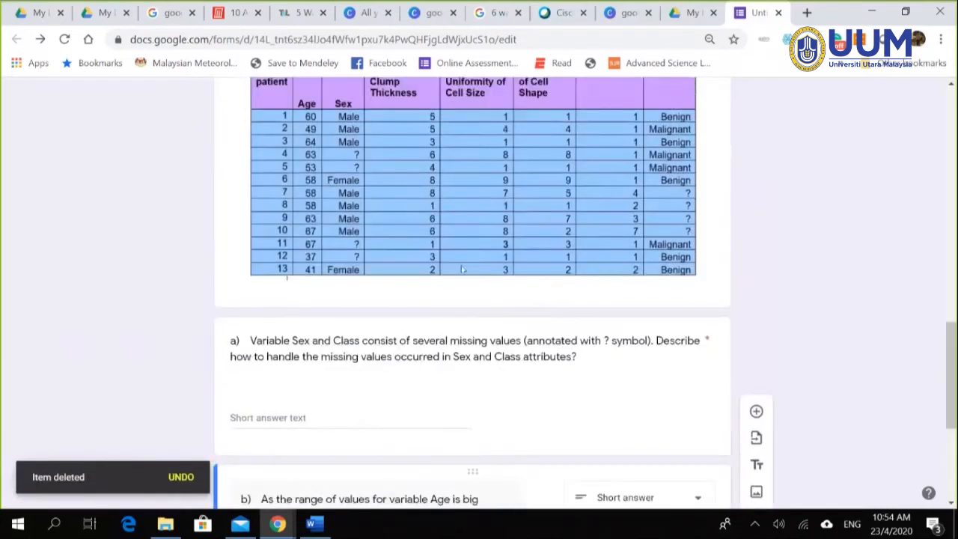
scroll(336, 316, up, 5)
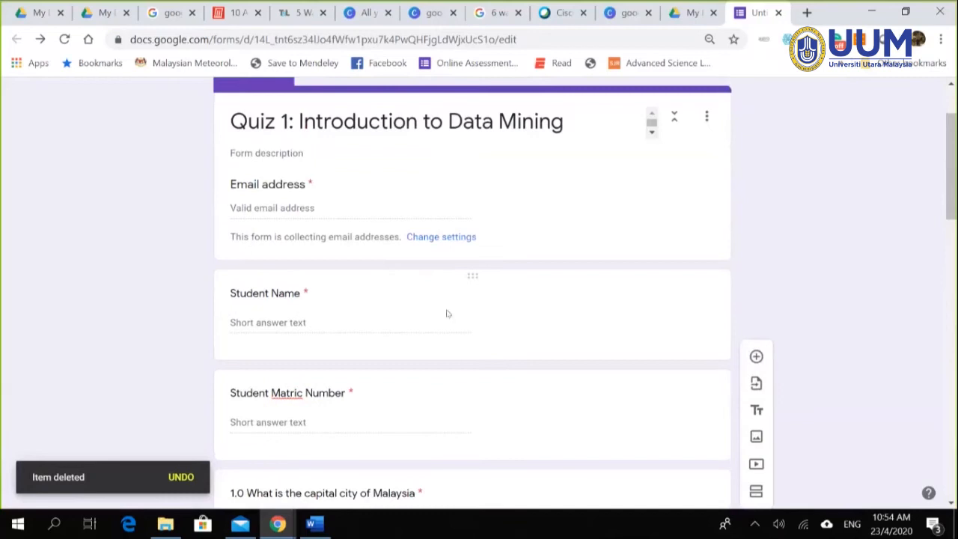
scroll(447, 315, down, 6)
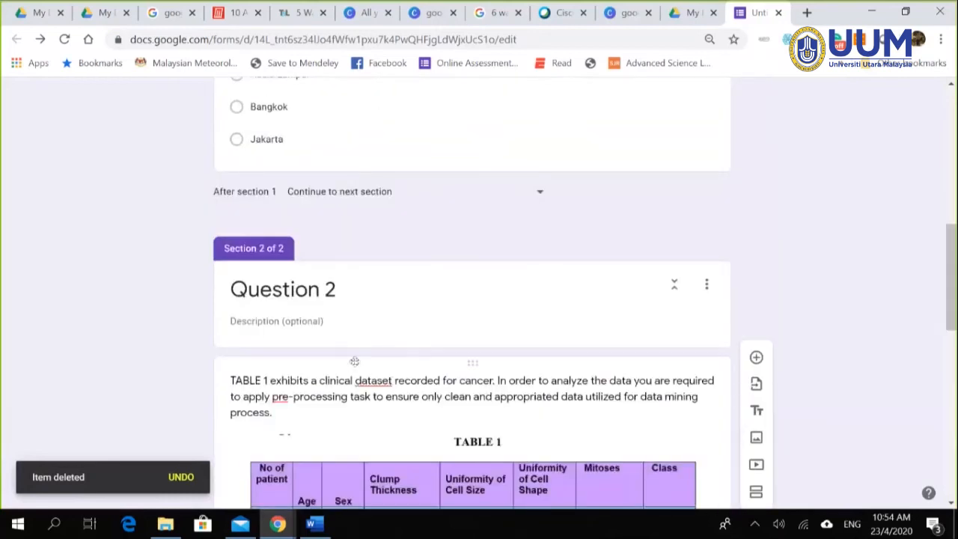
scroll(355, 362, down, 7)
scroll(574, 401, down, 3)
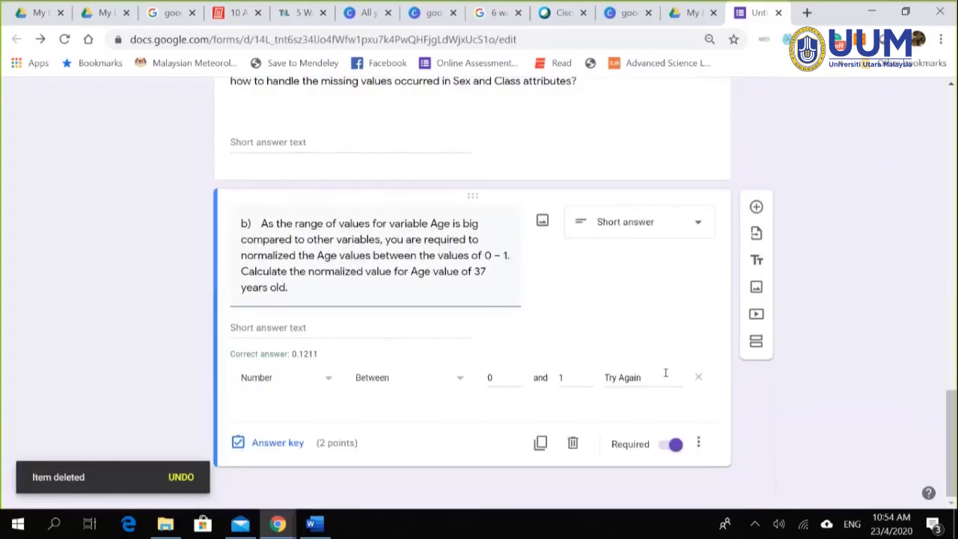
scroll(712, 361, up, 15)
scroll(713, 361, down, 10)
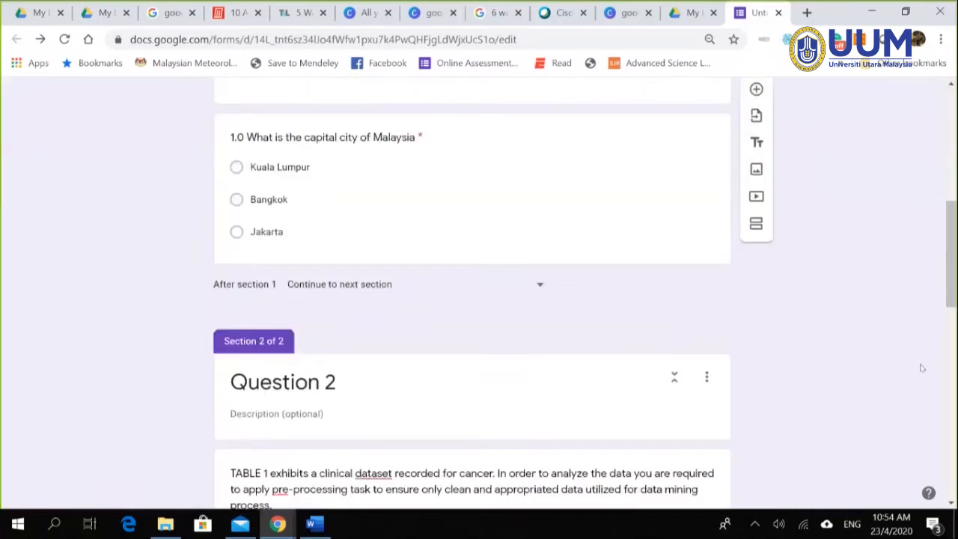
scroll(753, 495, down, 6)
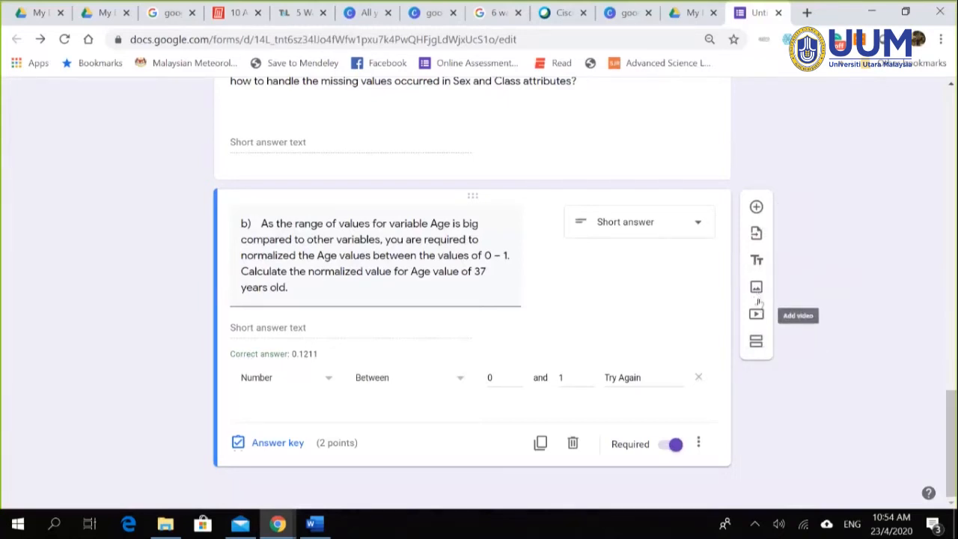
Step: Add a third section titled 'Question 3: True| False' and start a new question in it
click(755, 343)
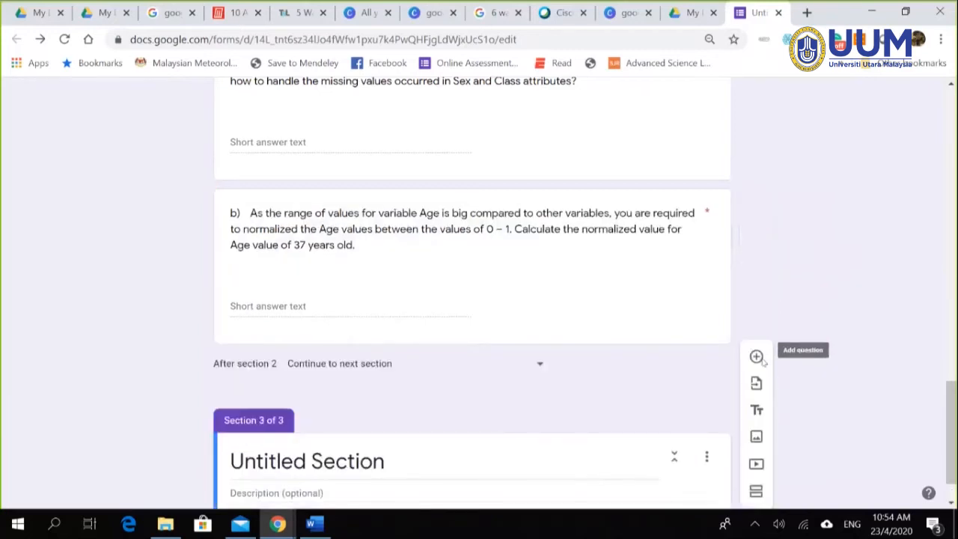
scroll(373, 402, down, 1)
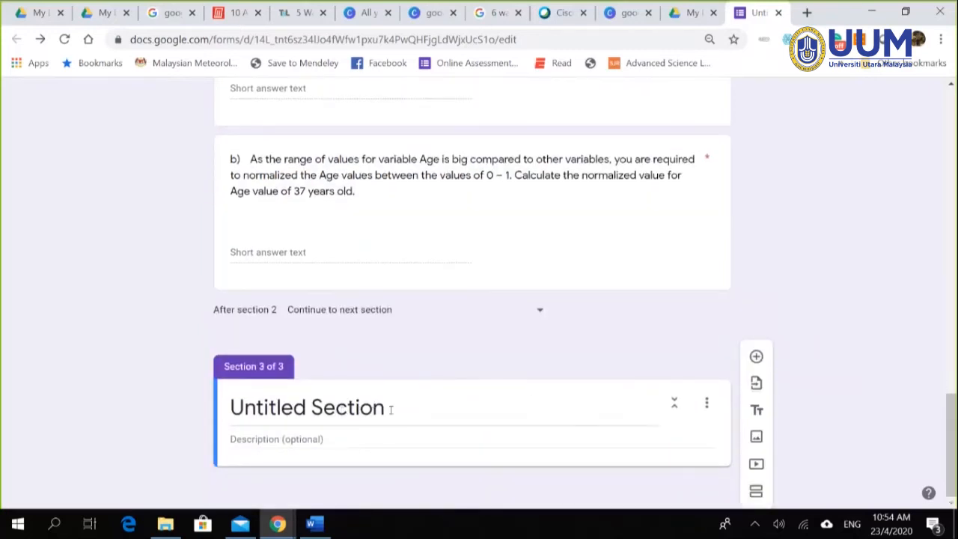
triple_click(389, 408)
text(Que)
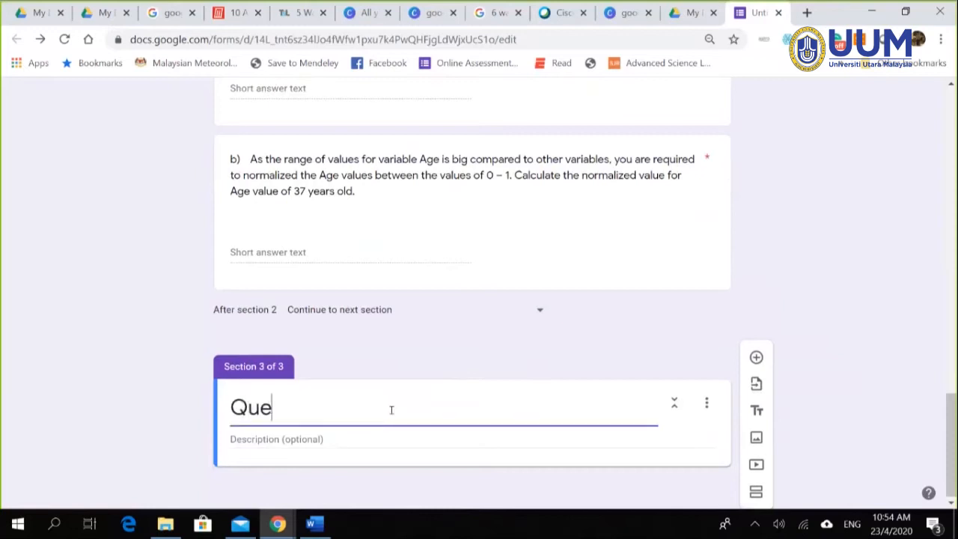
text(stion 3; Treu)
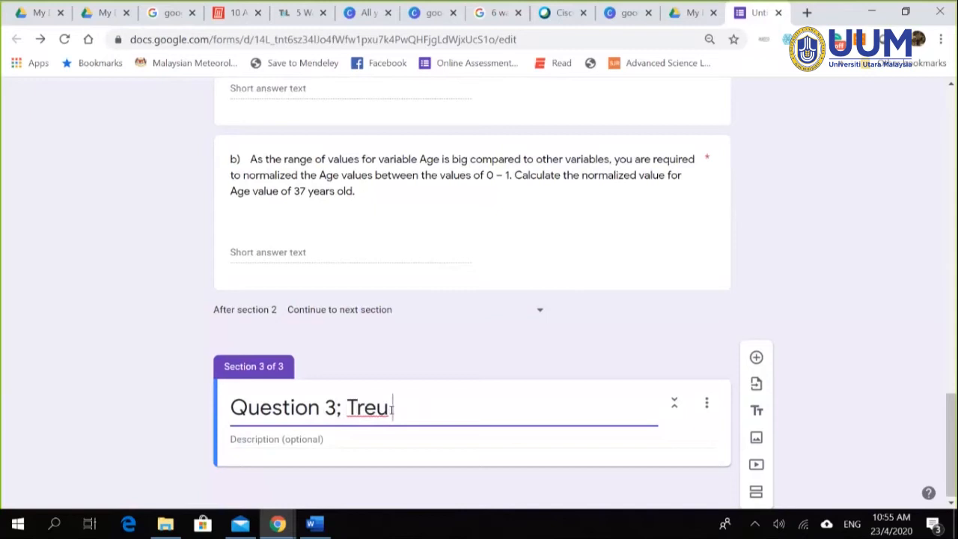
key(BackSpace)
key(BackSpace)
key(BackSpace)
key(BackSpace)
key(BackSpace)
key(BackSpace)
text(: True:Fa)
key(BackSpace)
key(BackSpace)
key(BackSpace)
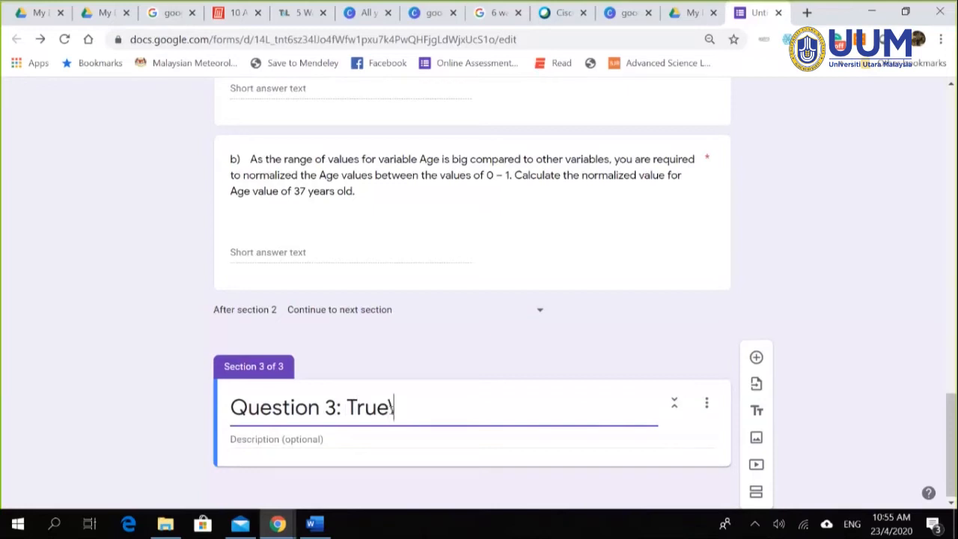
text(False)
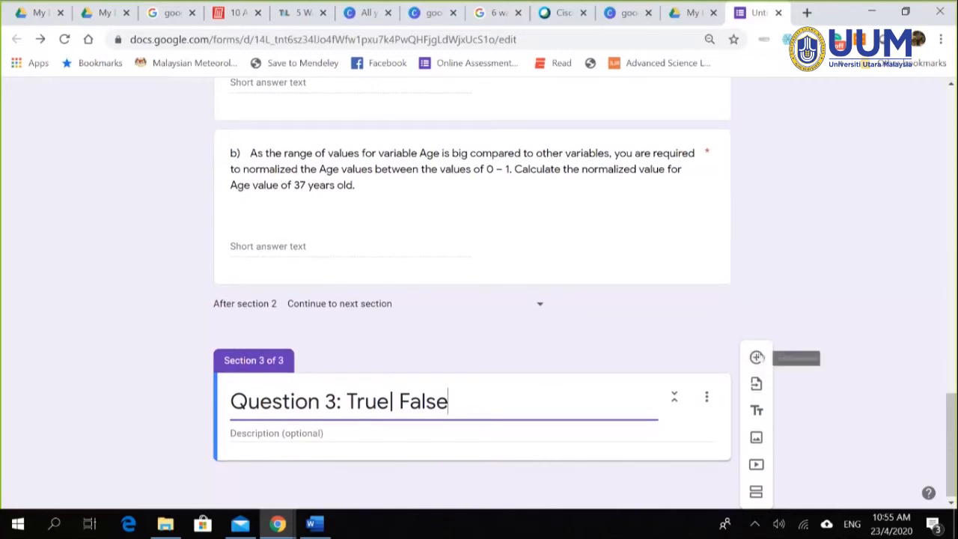
click(755, 359)
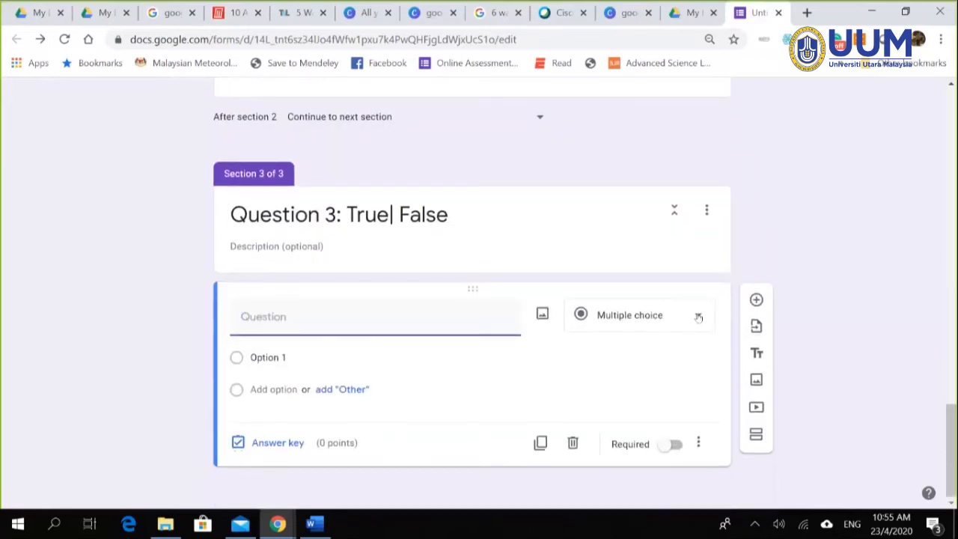
Step: Change the new section-3 question to a Multiple choice grid
click(698, 317)
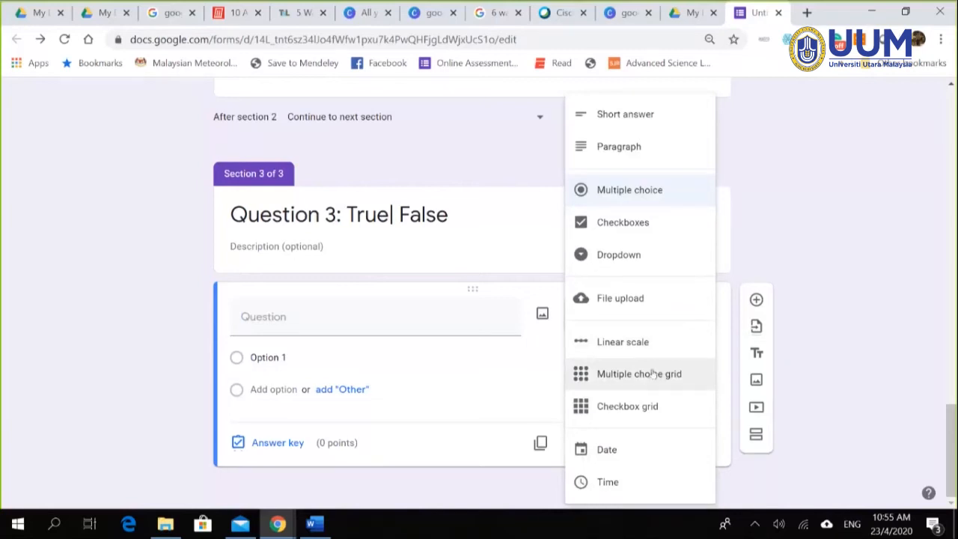
click(653, 373)
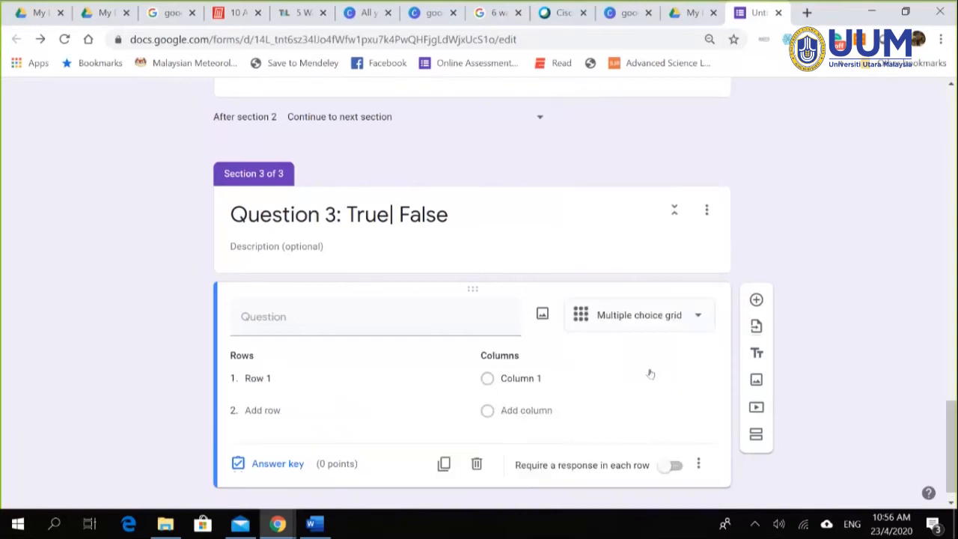
scroll(906, 287, down, 1)
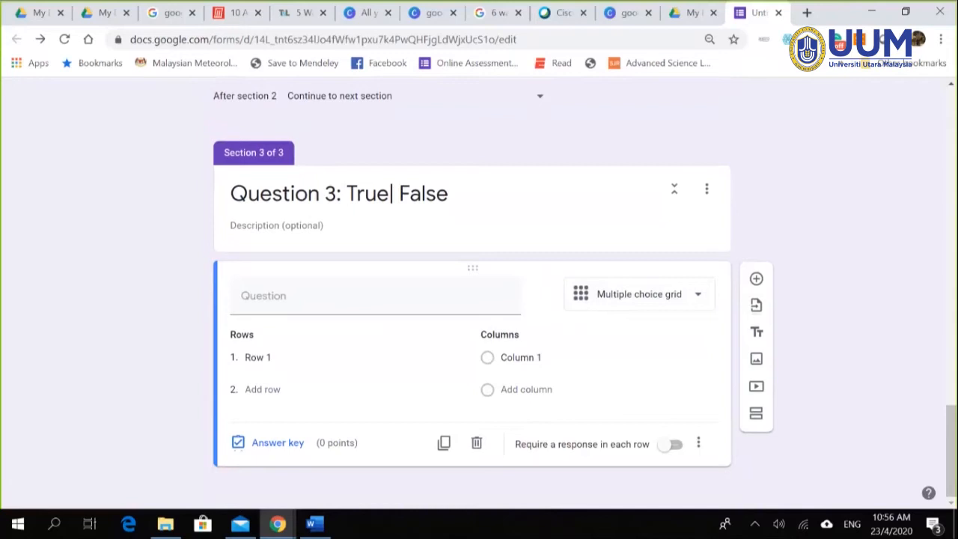
key(alt+Tab)
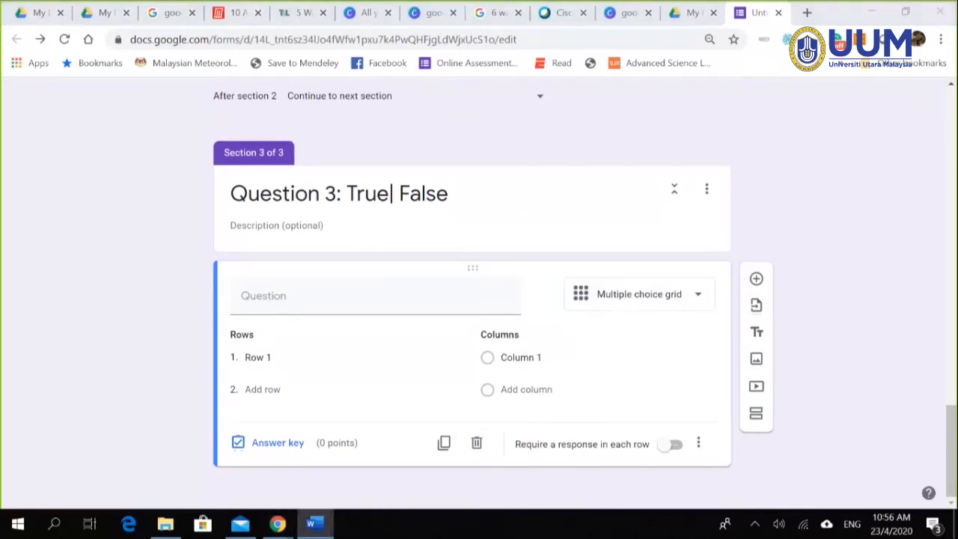
Step: Paste the YES/NO data-mining-task question text and remove its 'c) ' prefix
click(287, 286)
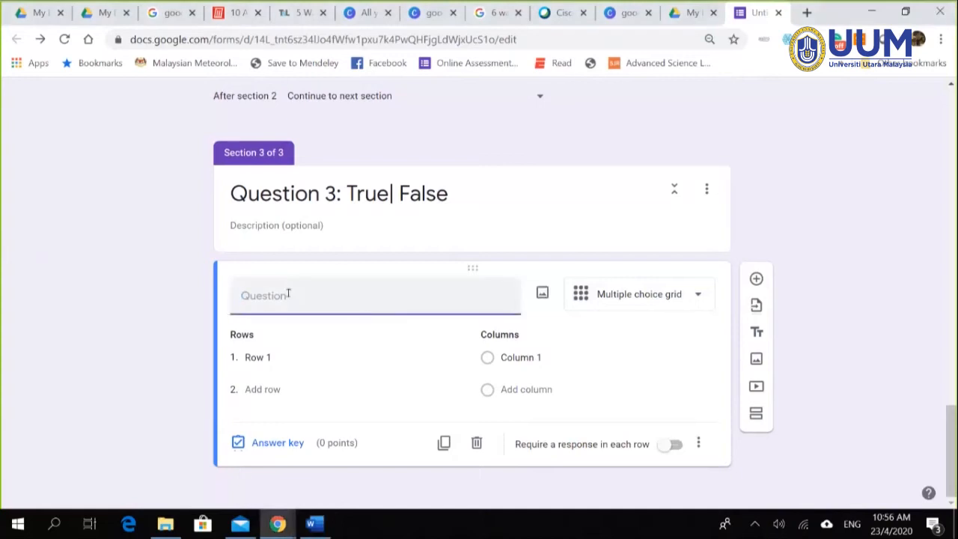
text(c)	For the following activities, state YES if it is a data mining task or NO if it is not a data mining task.)
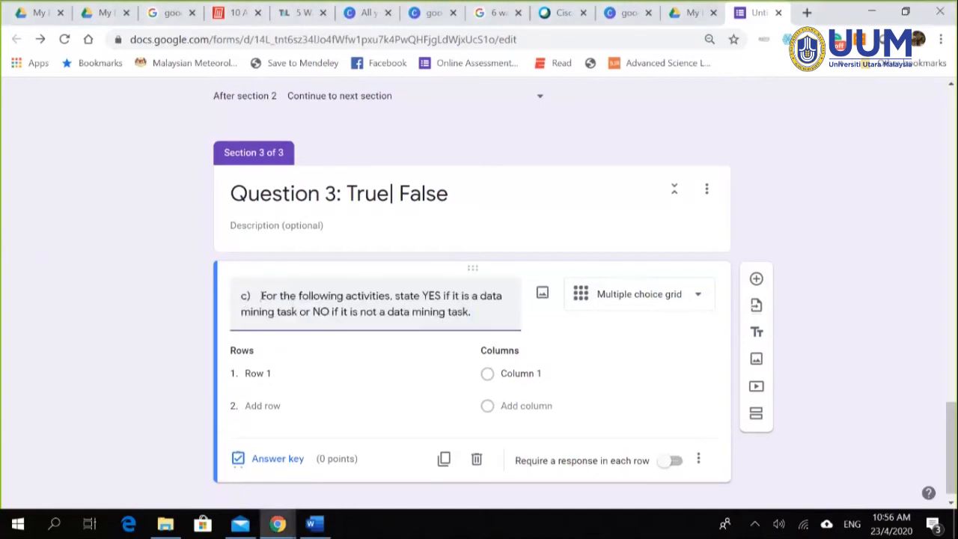
click(260, 295)
key(BackSpace)
key(BackSpace)
key(BackSpace)
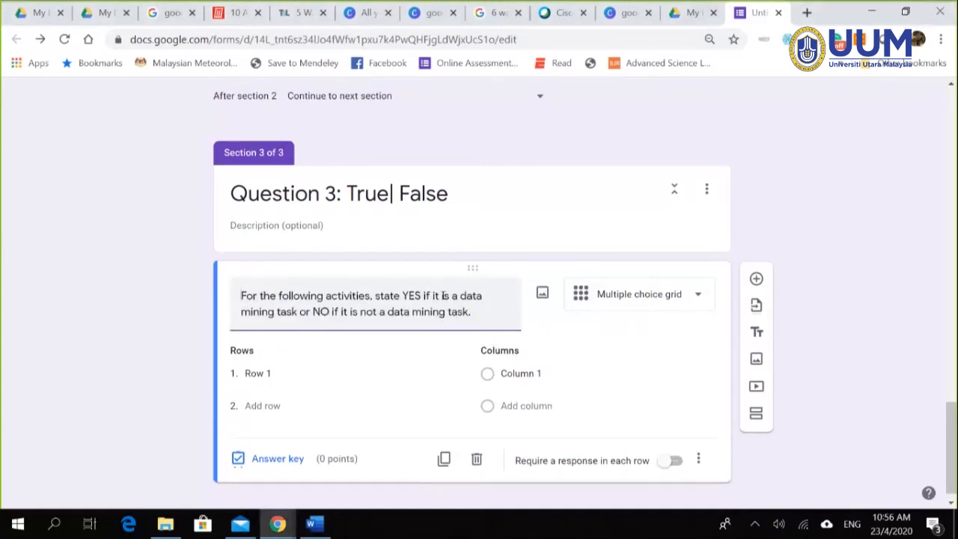
Step: Rename section 3 to 'Question 3: YES| NO'
click(353, 191)
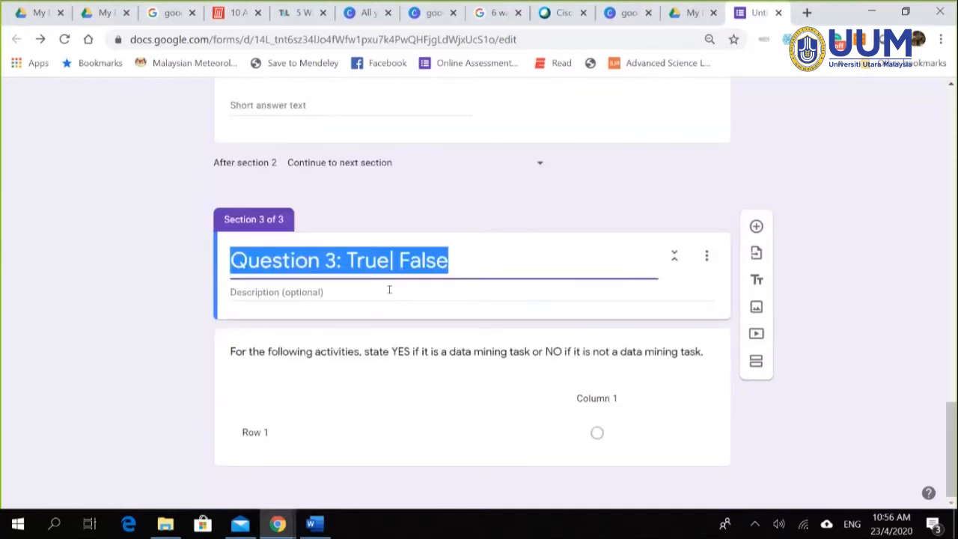
click(388, 260)
drag(389, 260, 357, 260)
text(YES)
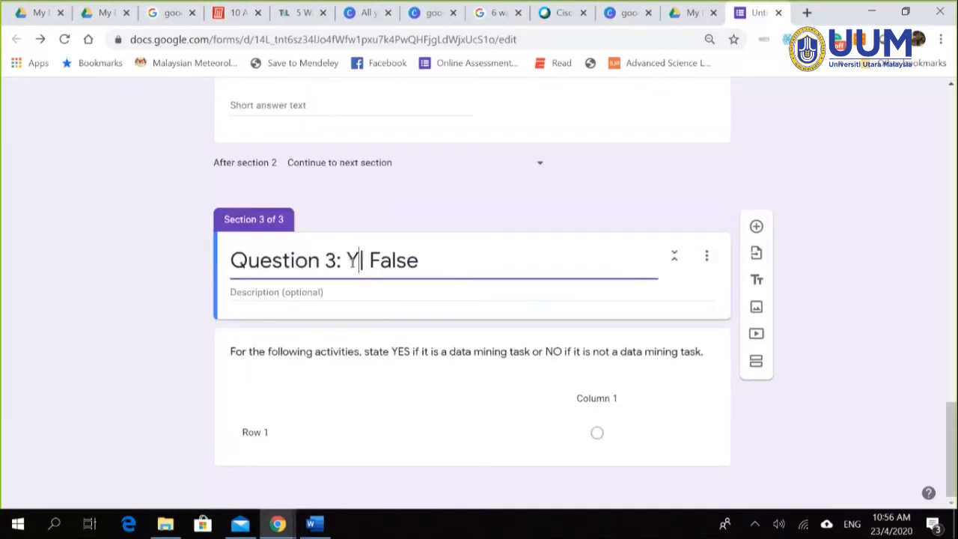
click(452, 253)
key(BackSpace)
key(BackSpace)
key(BackSpace)
key(BackSpace)
key(BackSpace)
text(NO)
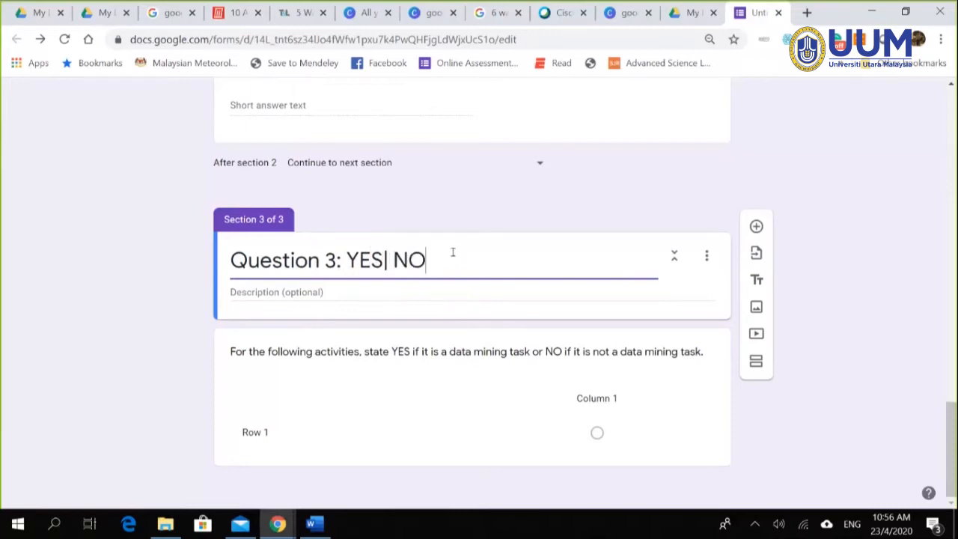
click(503, 385)
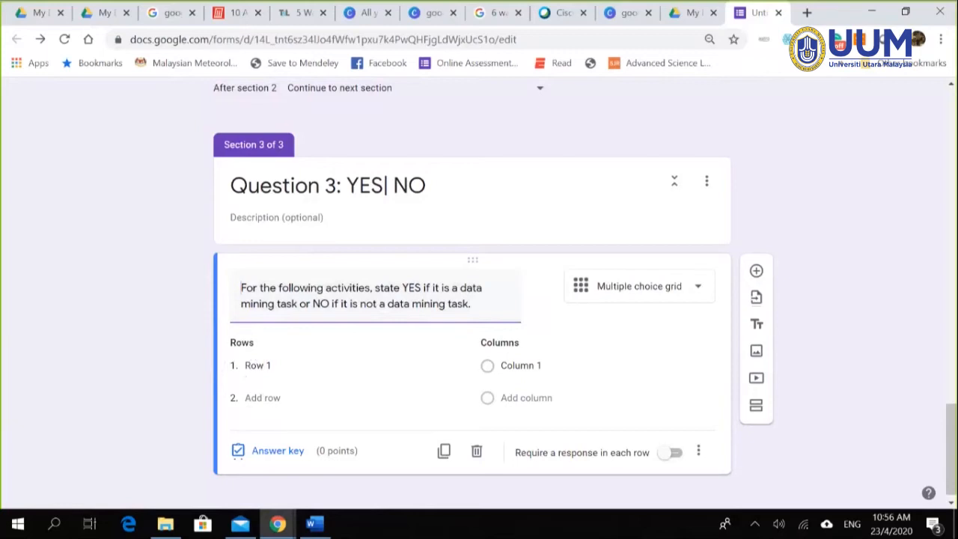
click(314, 523)
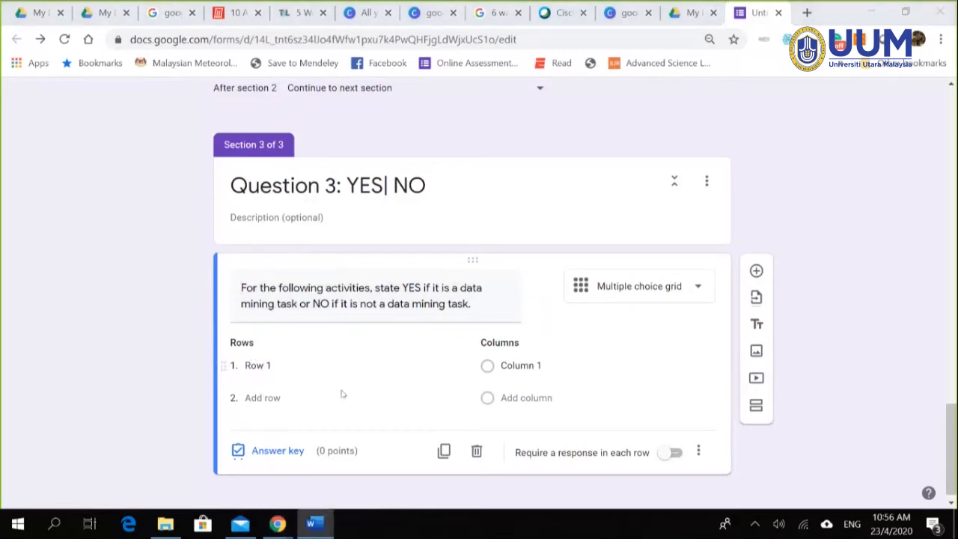
Step: Replace Row 1 with the first activity, monitoring seismic waves, without its numbering
click(299, 361)
key(ctrl+v)
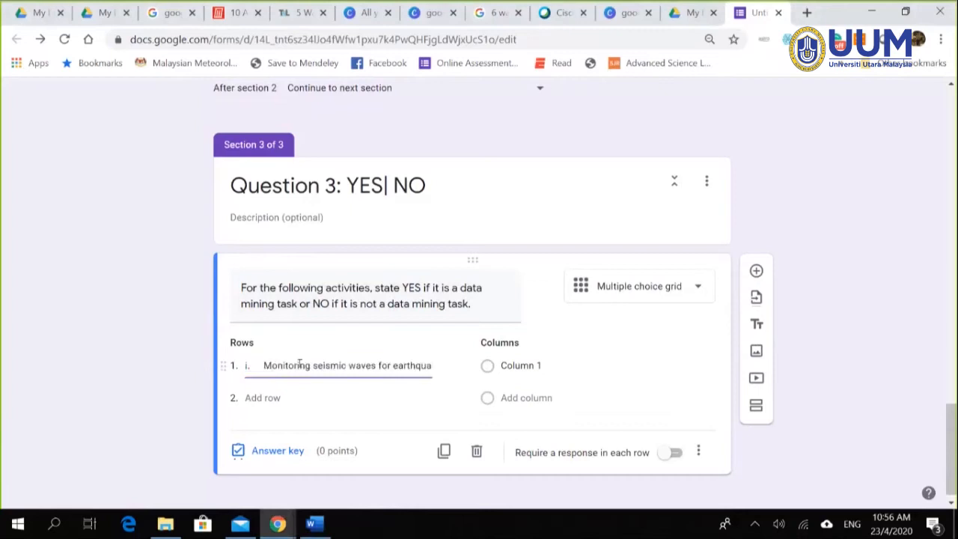
click(263, 365)
key(BackSpace)
key(BackSpace)
key(BackSpace)
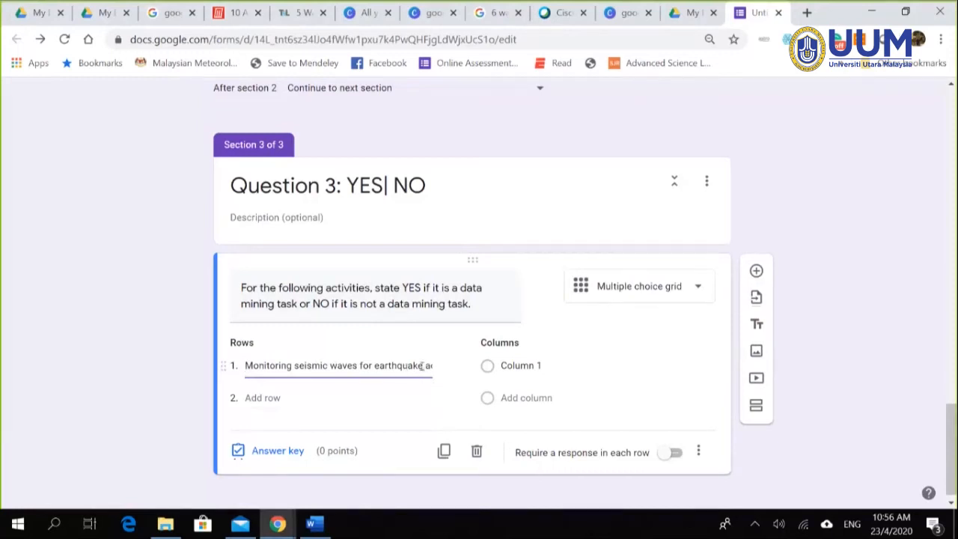
Step: Add a second grid row holding the next activity pasted from Word
click(261, 397)
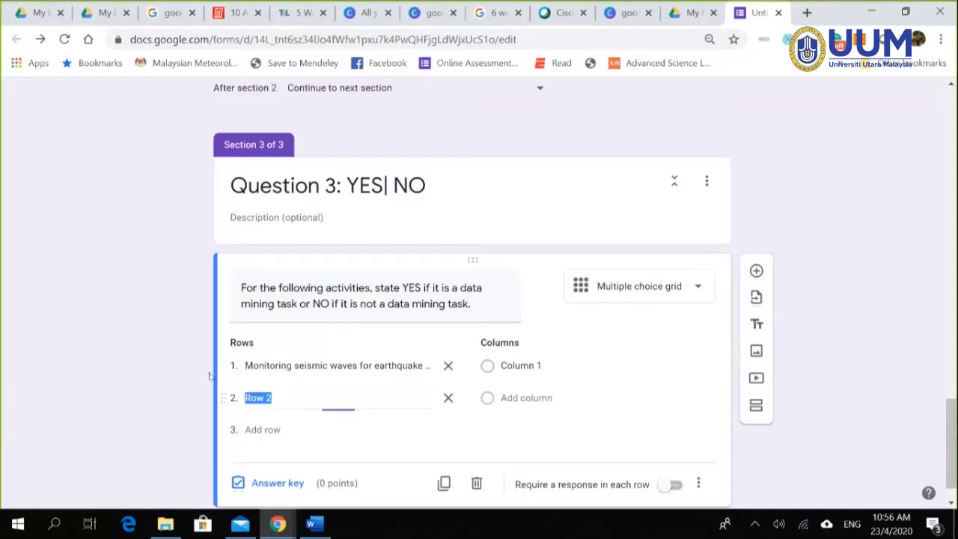
key(alt+Tab)
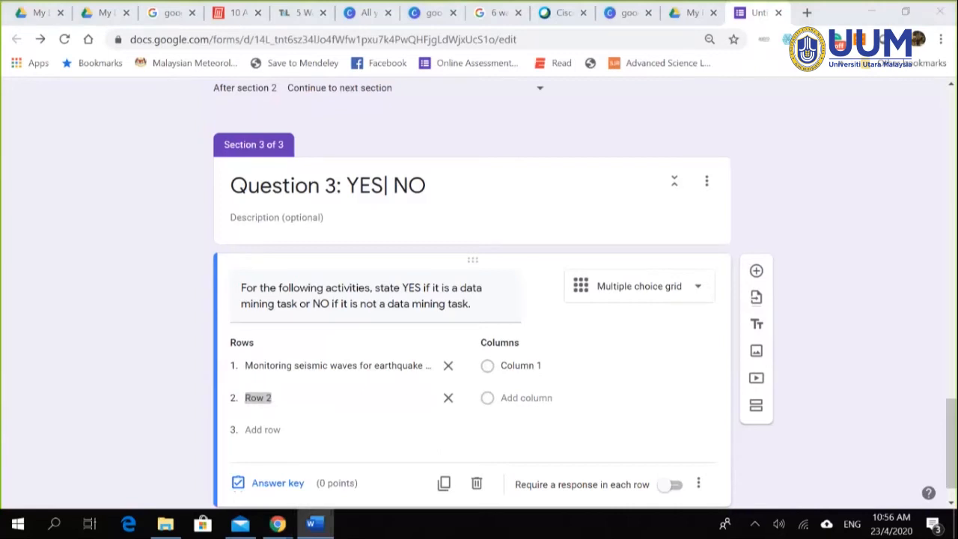
click(279, 394)
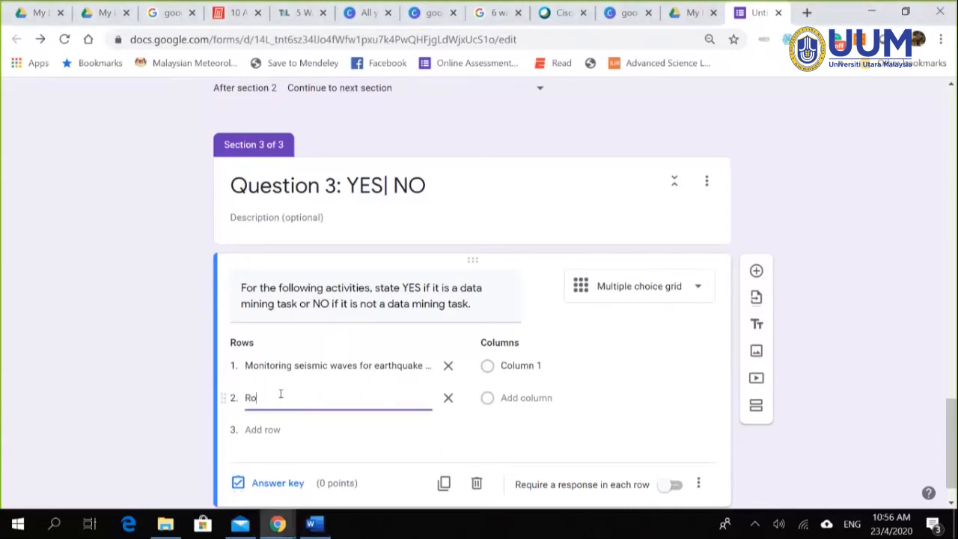
key(BackSpace)
key(BackSpace)
key(ctrl+v)
key(ctrl+z)
click(253, 397)
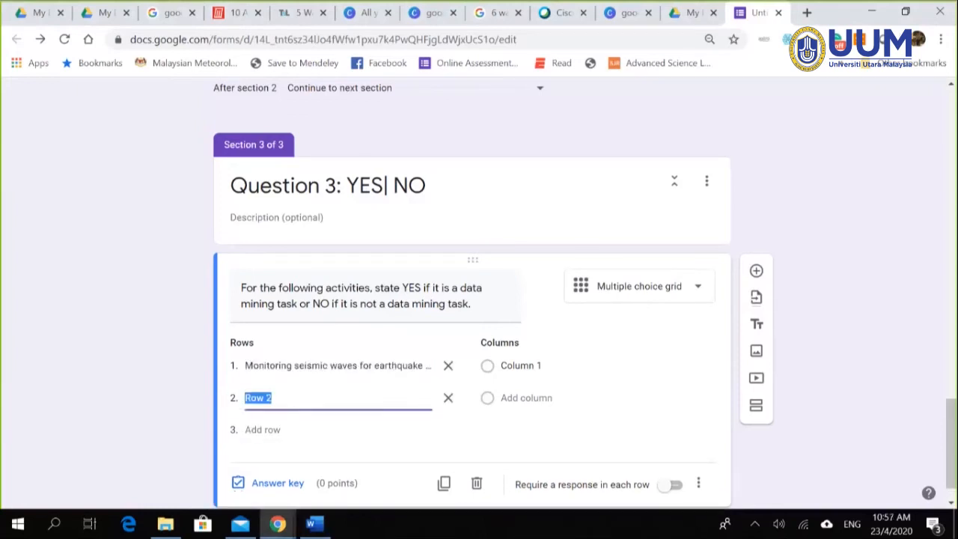
key(alt+Tab)
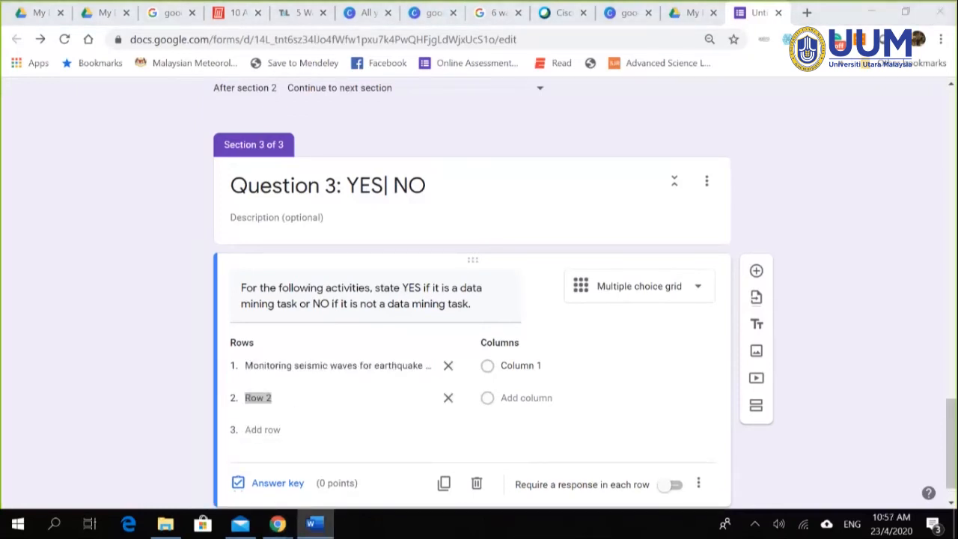
click(311, 397)
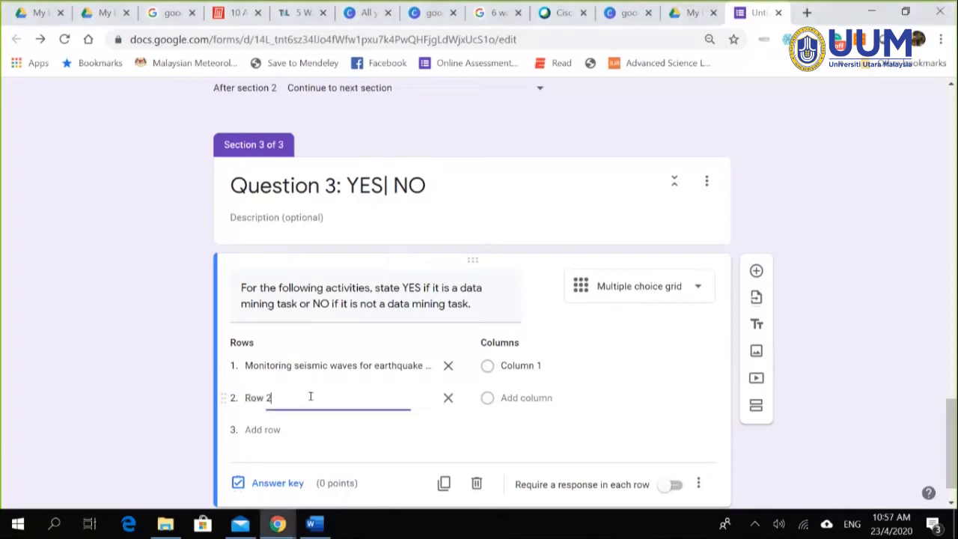
key(BackSpace)
key(BackSpace)
key(BackSpace)
key(BackSpace)
key(ctrl+v)
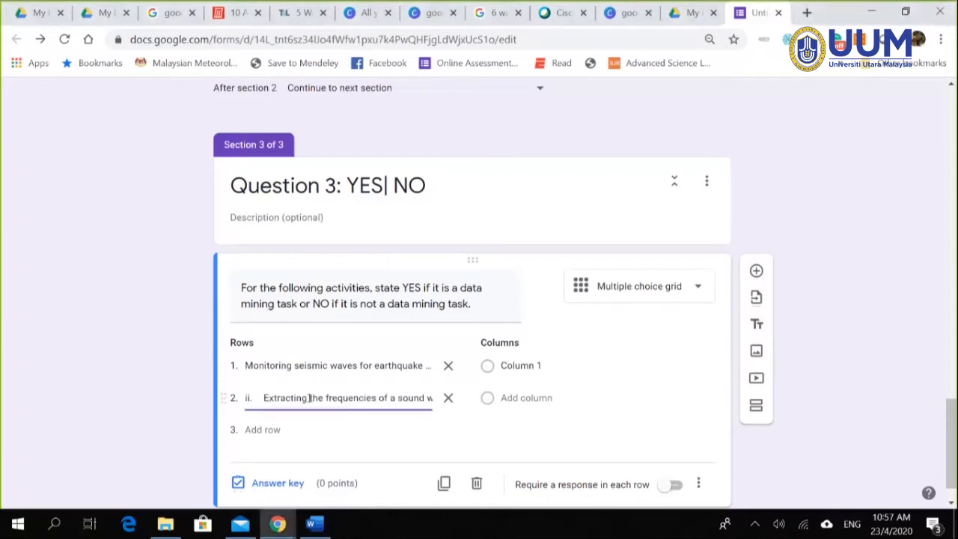
key(BackSpace)
key(BackSpace)
key(BackSpace)
key(BackSpace)
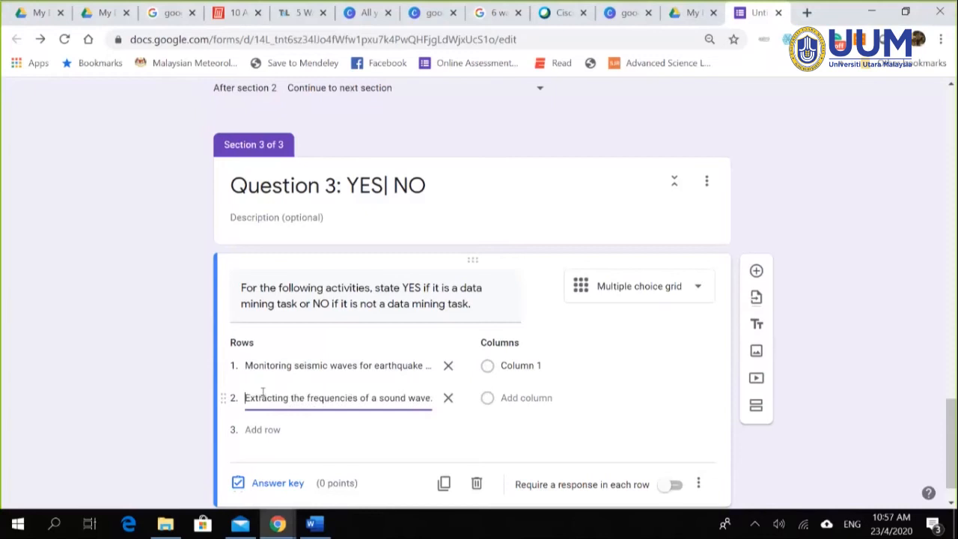
Step: Add rows for predicting a company's future stock price and computing total company sales
click(270, 430)
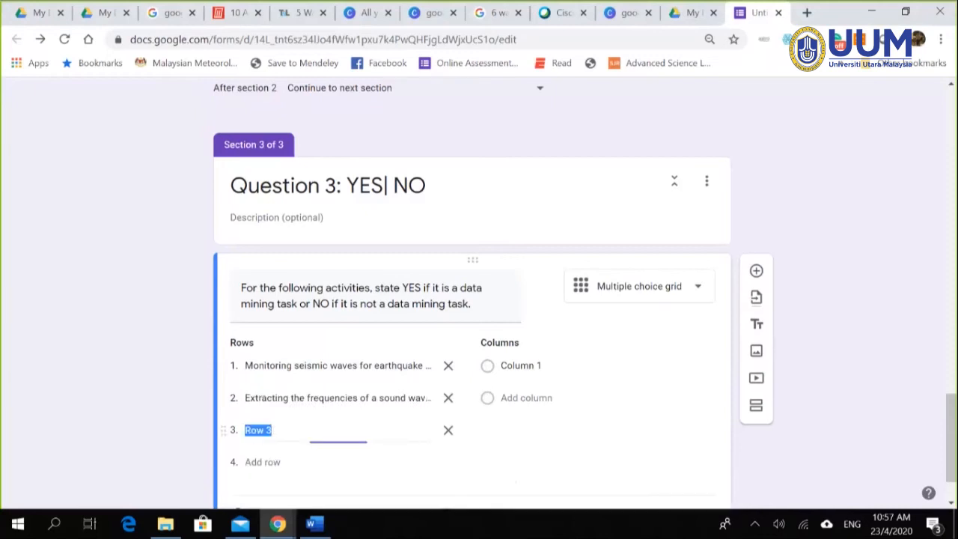
click(314, 524)
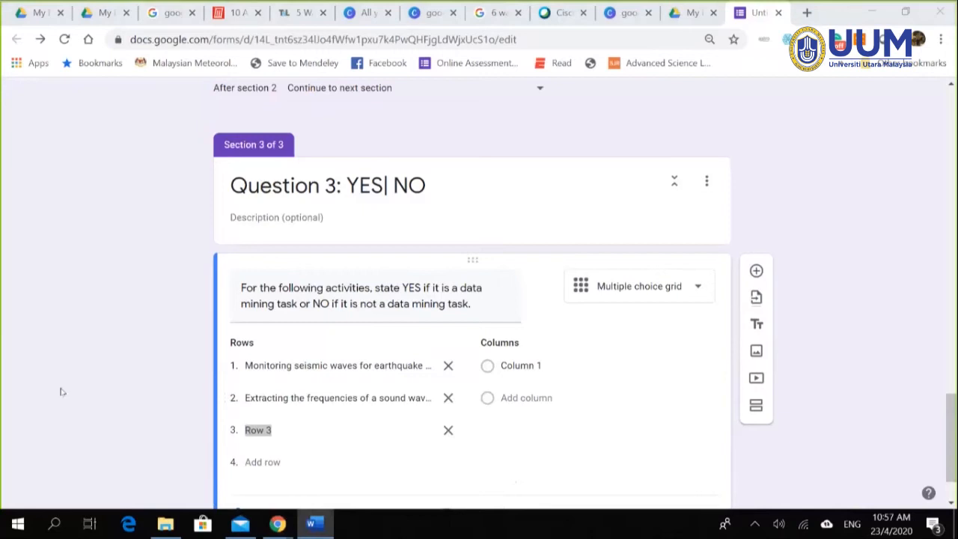
click(298, 430)
key(BackSpace)
key(BackSpace)
key(BackSpace)
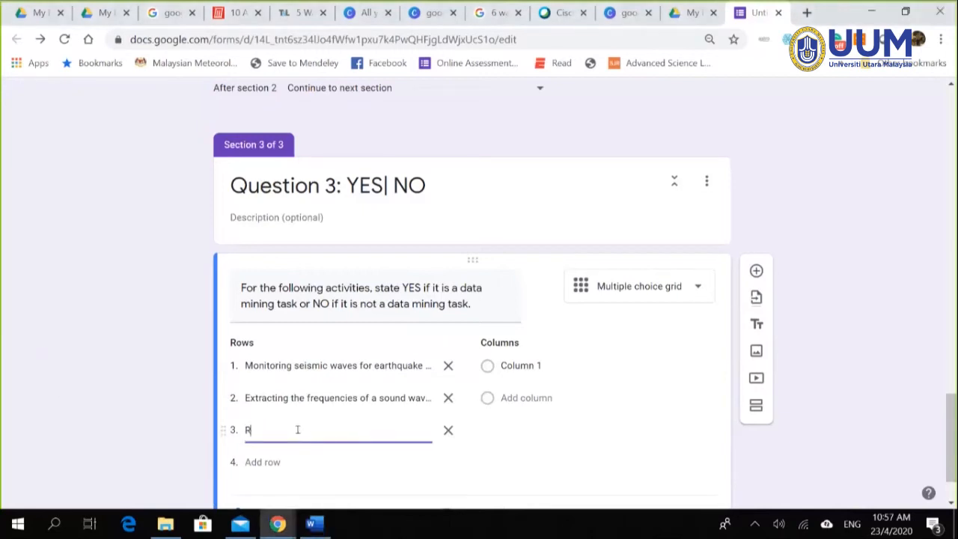
key(ctrl+v)
click(262, 429)
key(BackSpace)
key(BackSpace)
key(BackSpace)
key(BackSpace)
key(BackSpace)
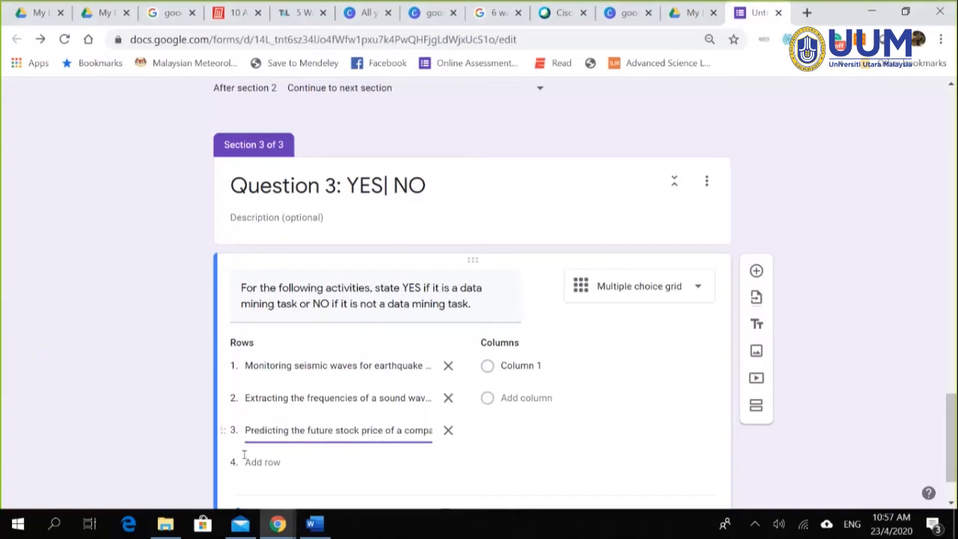
key(alt+Tab)
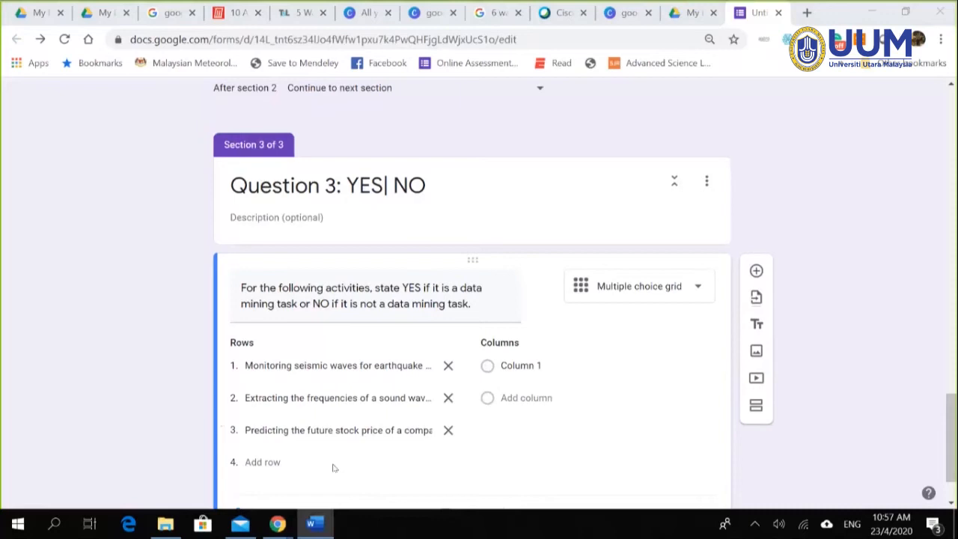
click(263, 462)
key(ctrl+v)
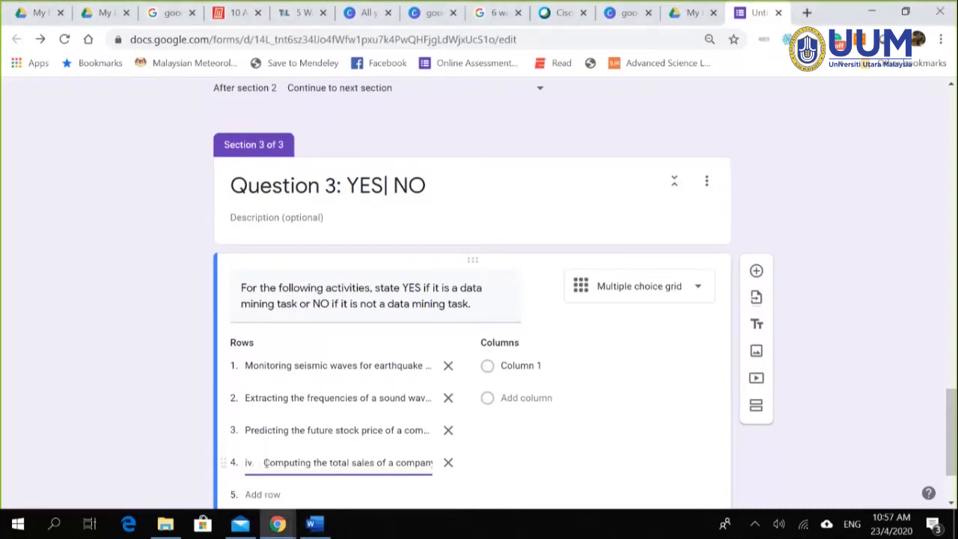
key(BackSpace)
key(BackSpace)
key(BackSpace)
key(BackSpace)
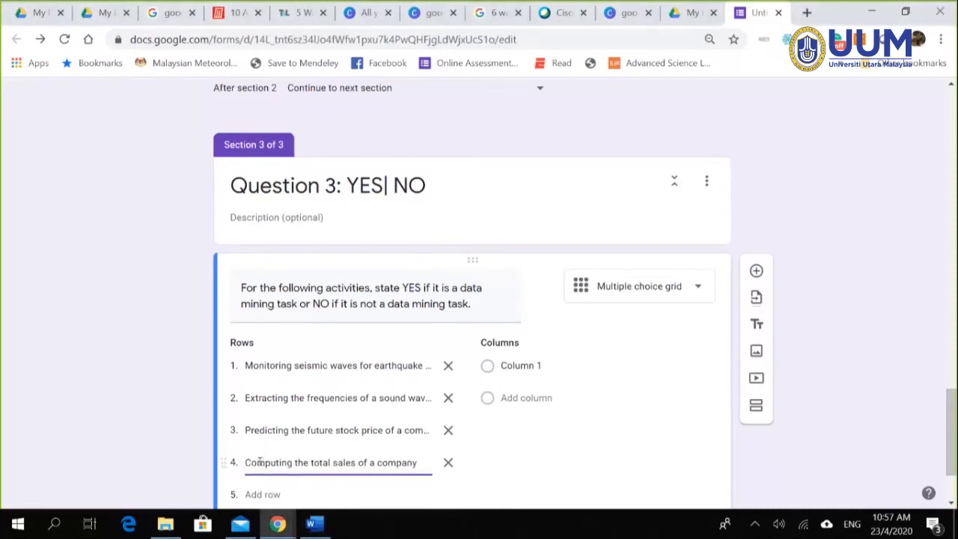
Step: Add a fifth row for sorting a student database
click(263, 494)
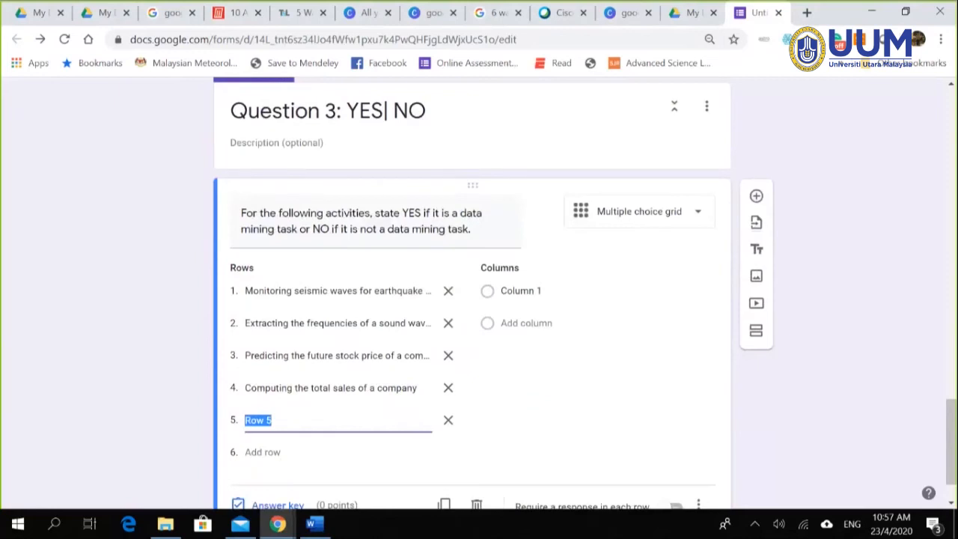
key(alt+Tab)
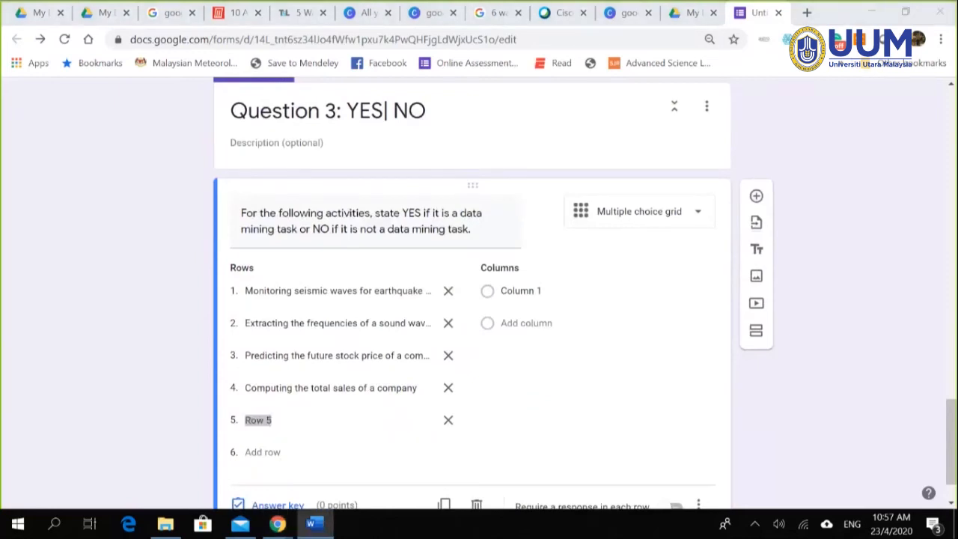
key(alt+Tab)
click(307, 422)
key(BackSpace)
key(BackSpace)
key(BackSpace)
key(BackSpace)
key(BackSpace)
key(BackSpace)
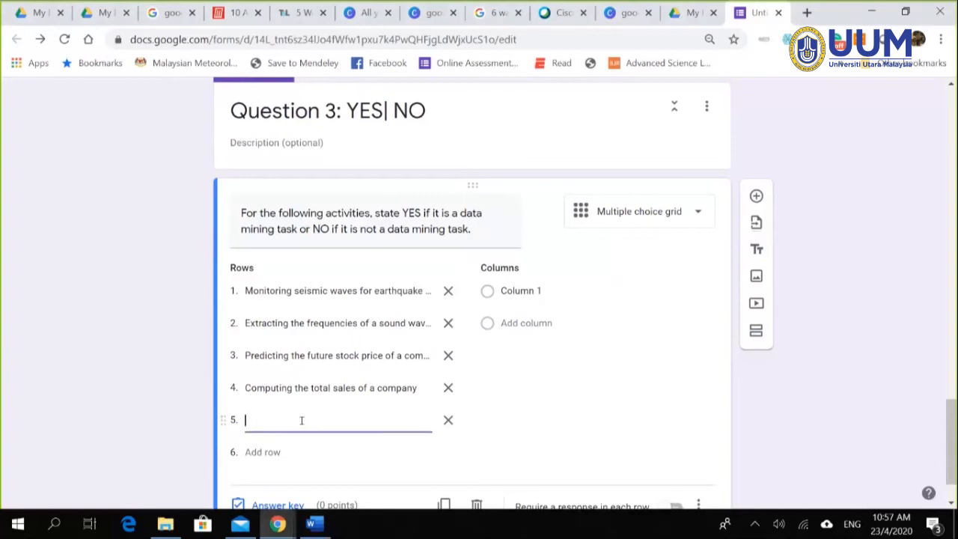
key(ctrl+v)
key(ctrl+z)
click(262, 420)
key(ctrl+v)
key(BackSpace)
key(BackSpace)
key(BackSpace)
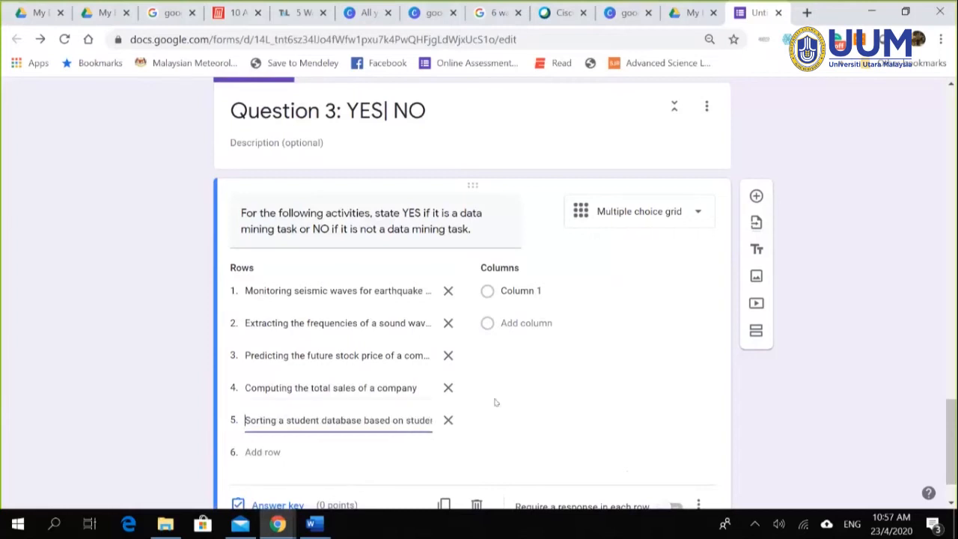
Step: Label the grid columns YES and NO and turn on 'Require a response in each row'
click(509, 293)
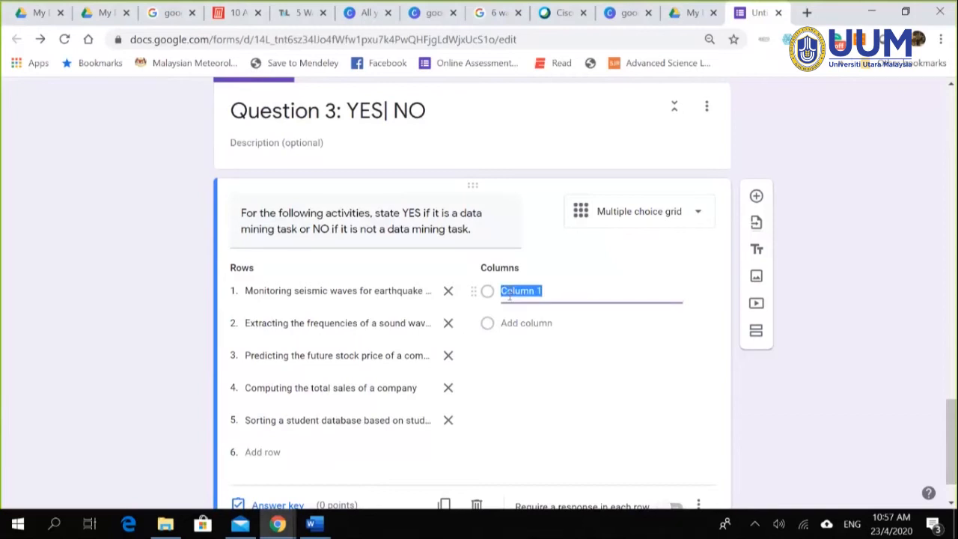
text(YES)
click(526, 323)
text(NO)
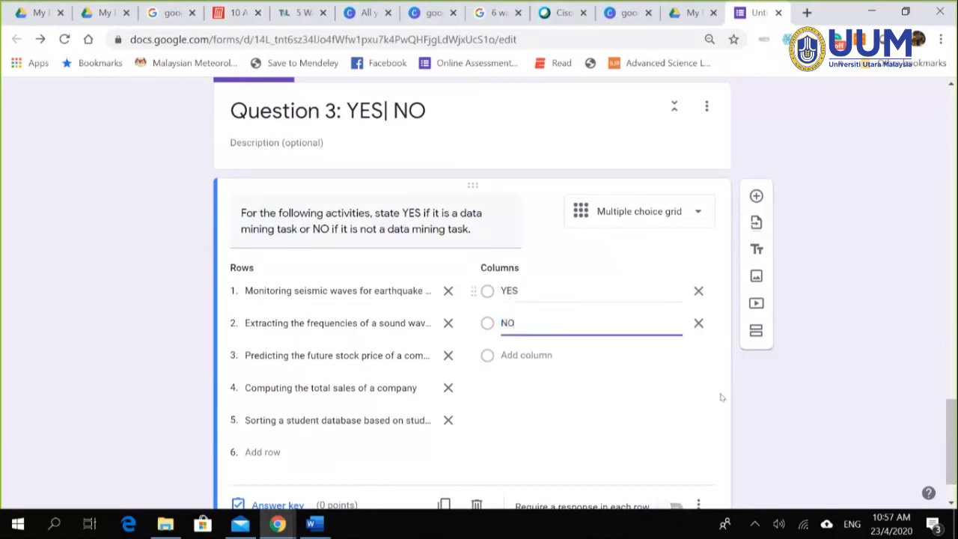
click(792, 410)
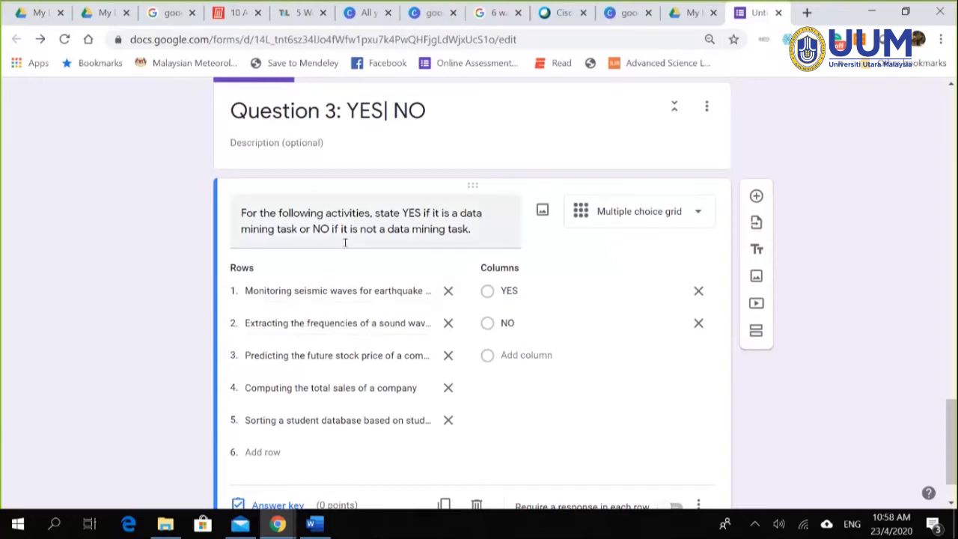
scroll(836, 330, down, 2)
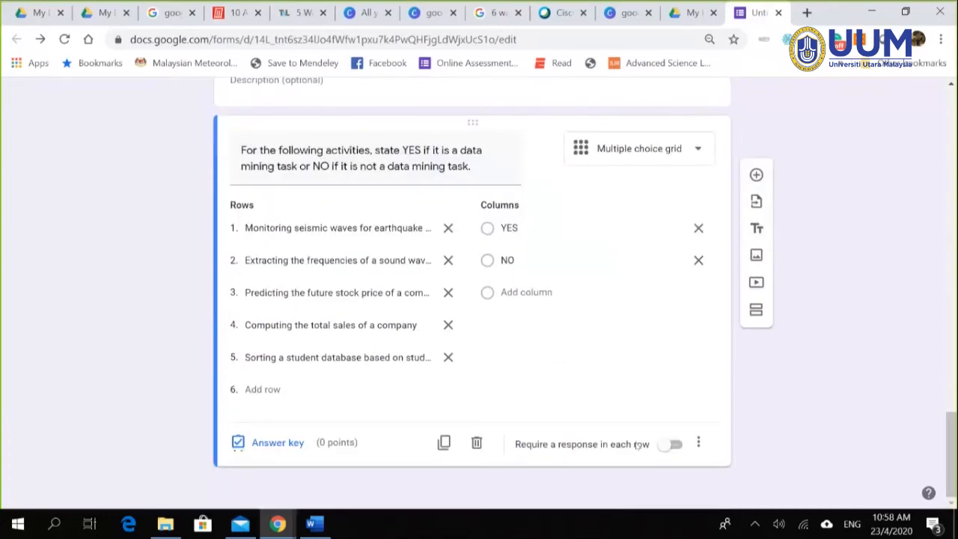
click(665, 447)
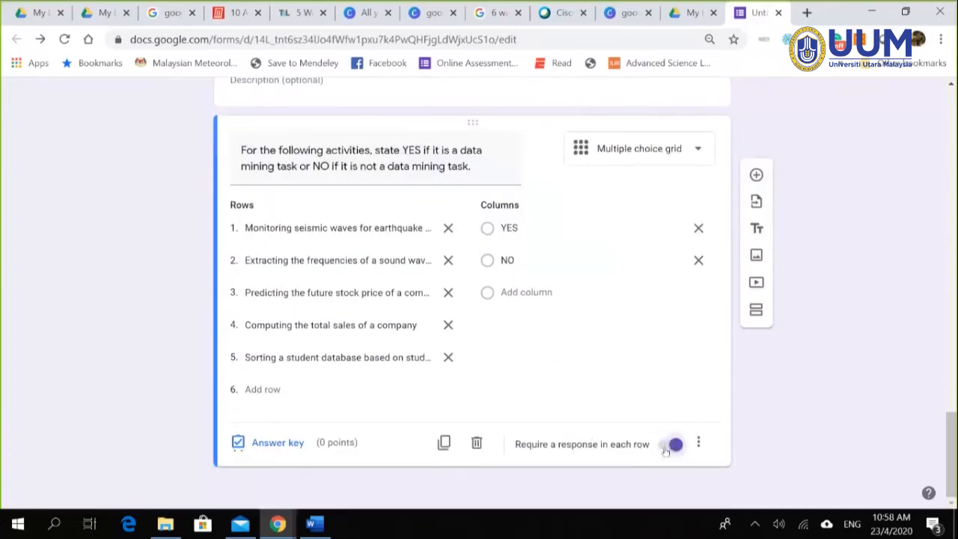
Step: In the grid's answer key, mark NO for the seismic-waves and sound-wave rows, 2 points each
click(277, 442)
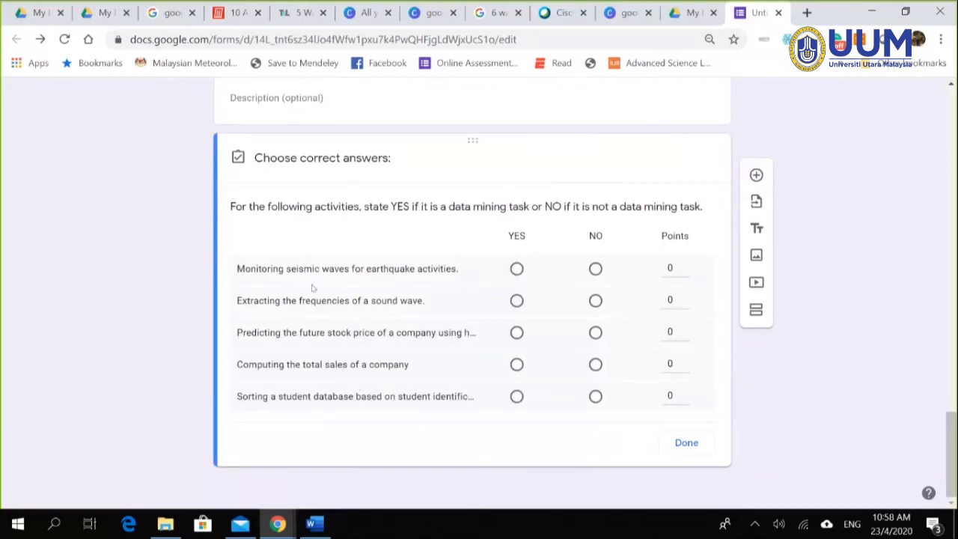
click(686, 442)
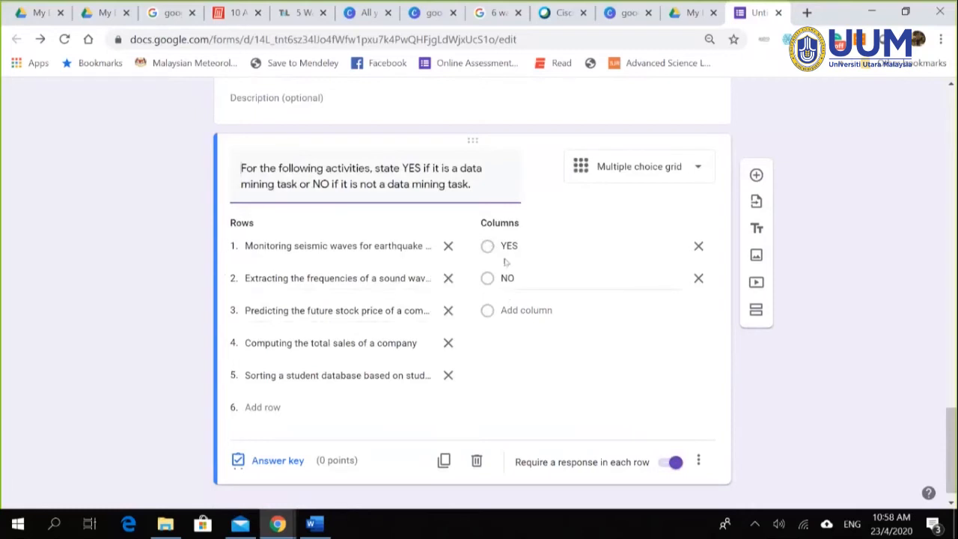
click(284, 461)
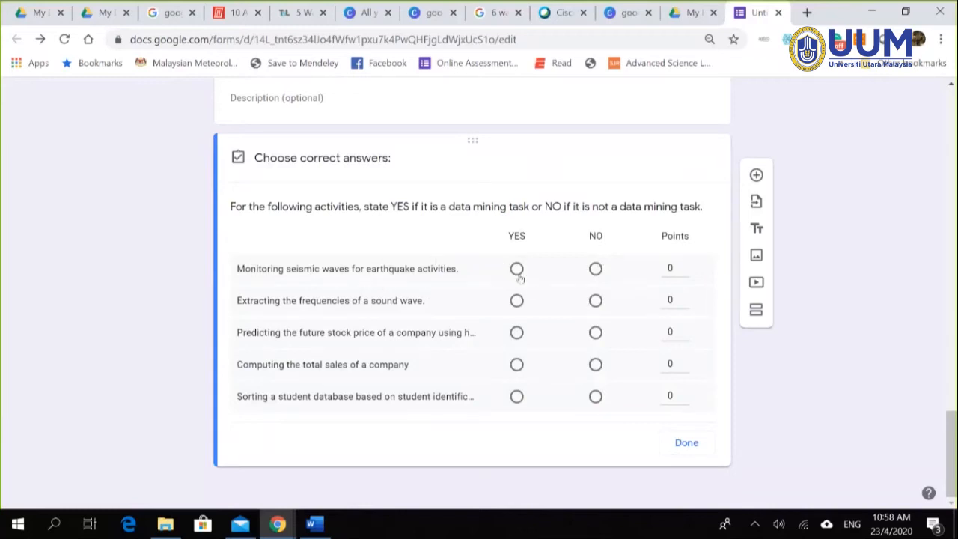
click(594, 268)
click(670, 268)
text(2)
click(594, 300)
click(669, 300)
text(2)
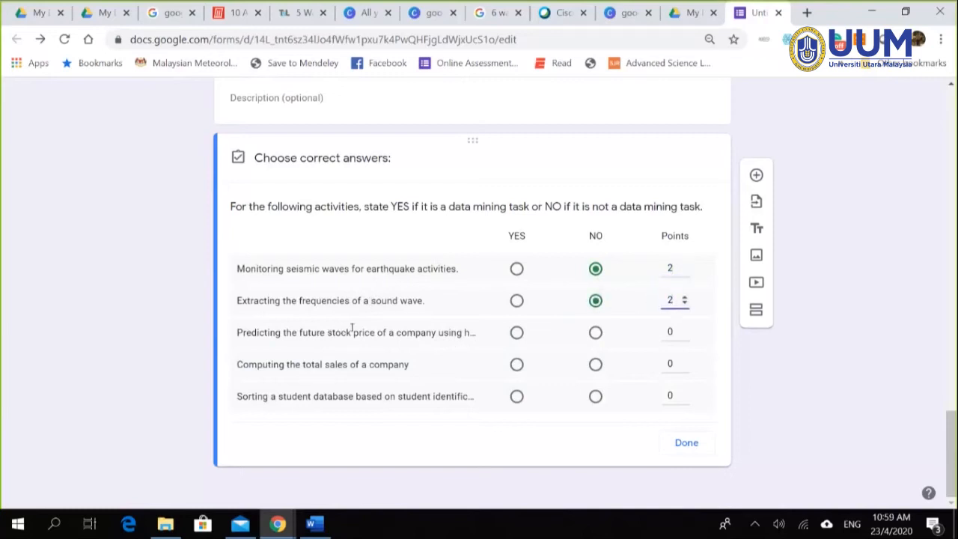
Step: Mark YES for stock price, NO for total sales and student database, each worth 2 points
click(516, 332)
click(676, 333)
text(2)
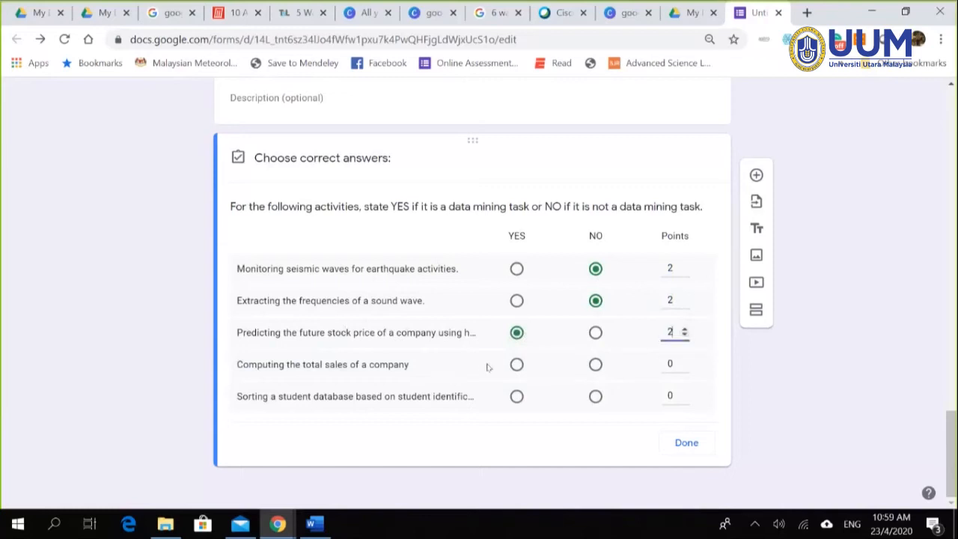
click(595, 364)
click(671, 364)
text(2)
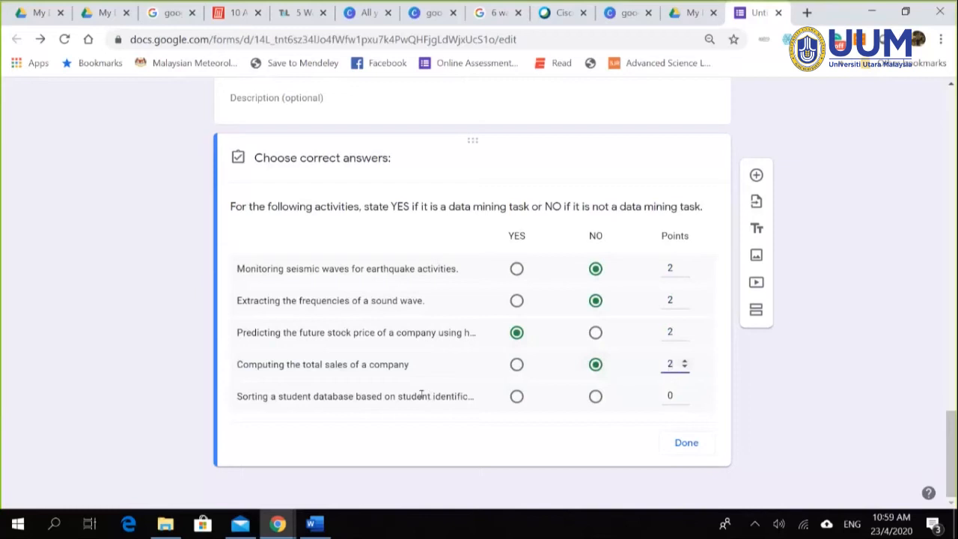
click(595, 397)
click(666, 395)
text(2)
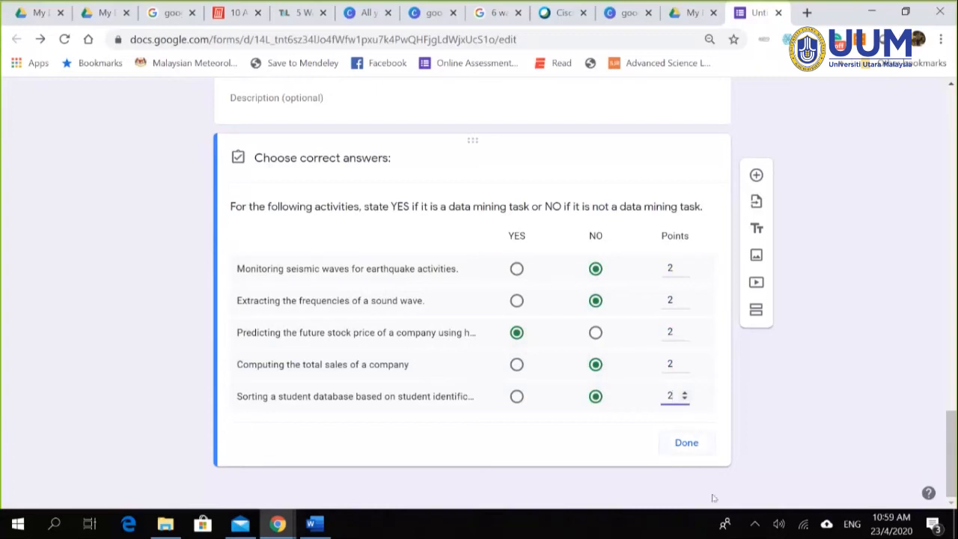
click(695, 446)
click(686, 443)
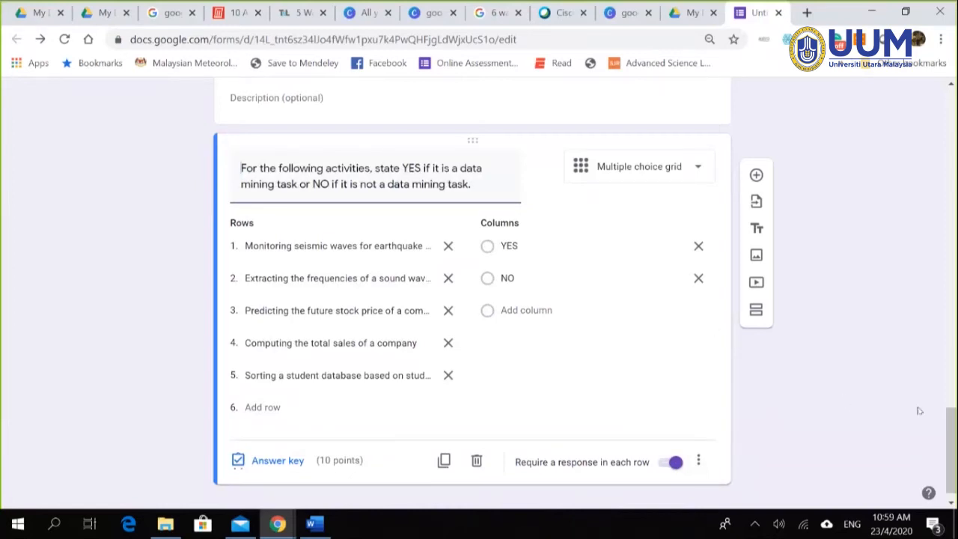
drag(951, 449, 951, 131)
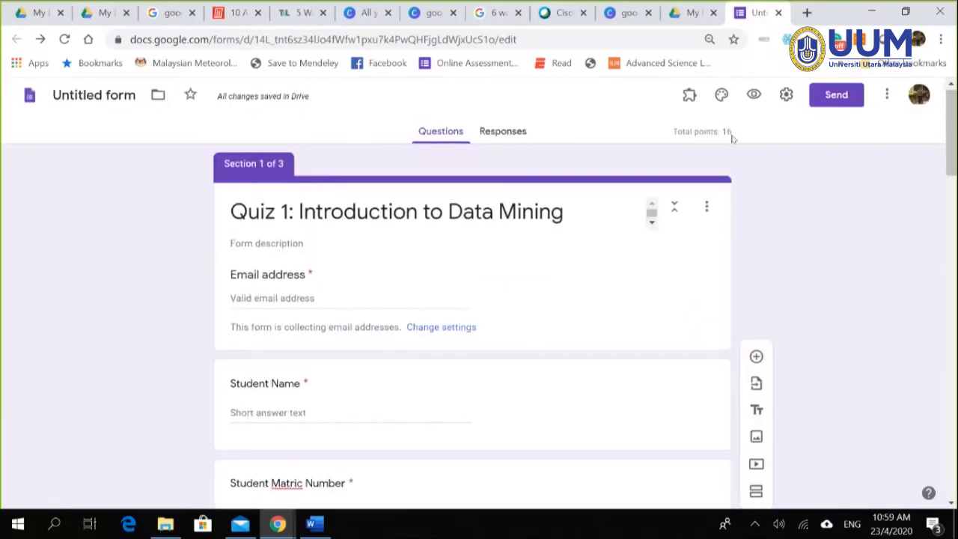
scroll(875, 239, down, 7)
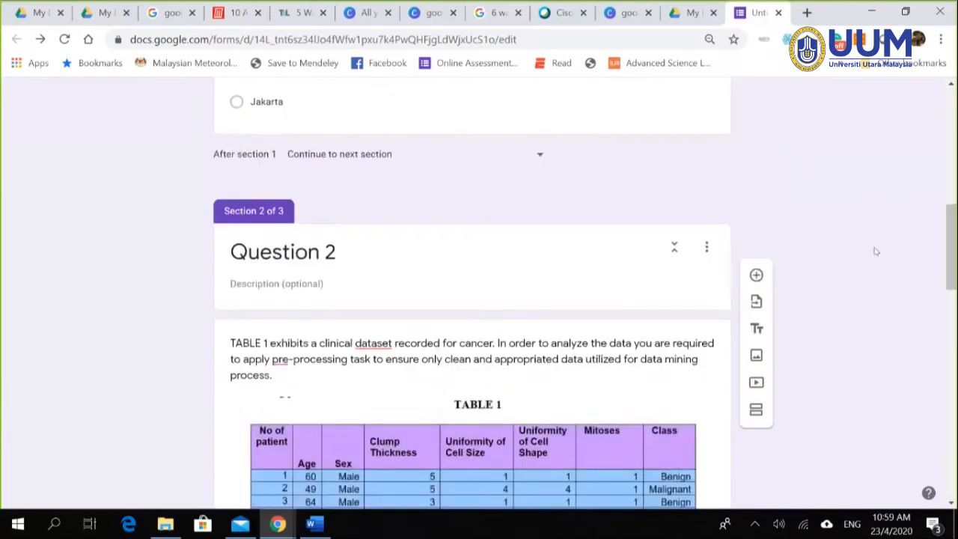
scroll(781, 263, up, 5)
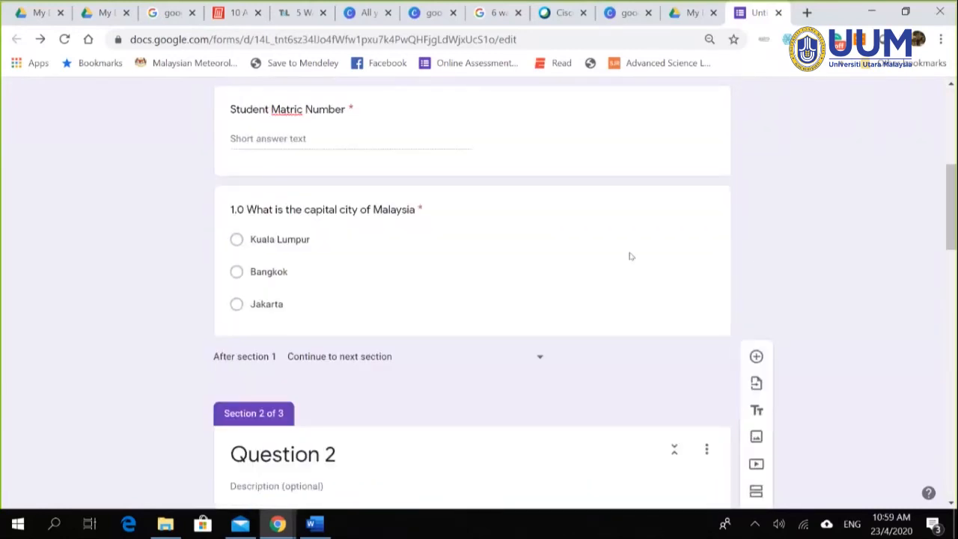
click(620, 254)
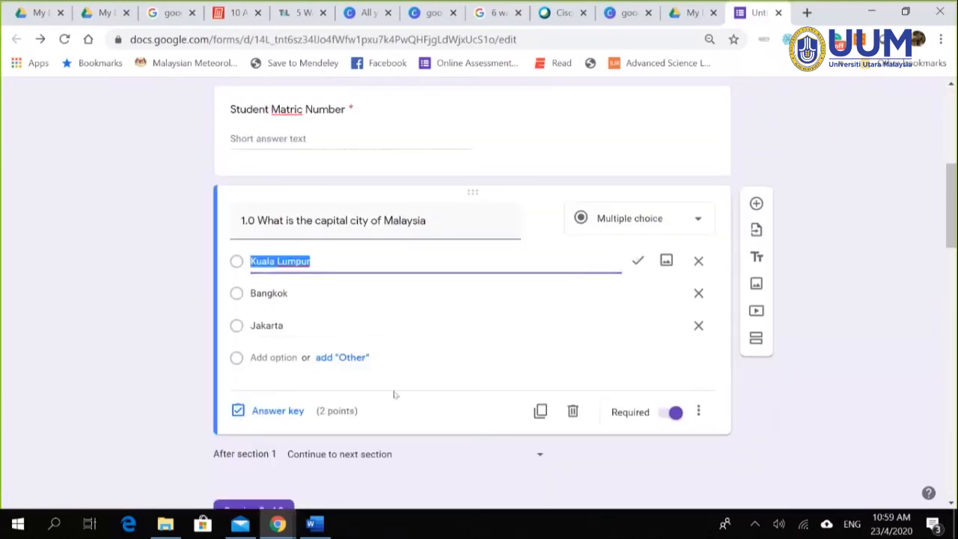
scroll(562, 333, down, 7)
scroll(522, 301, down, 2)
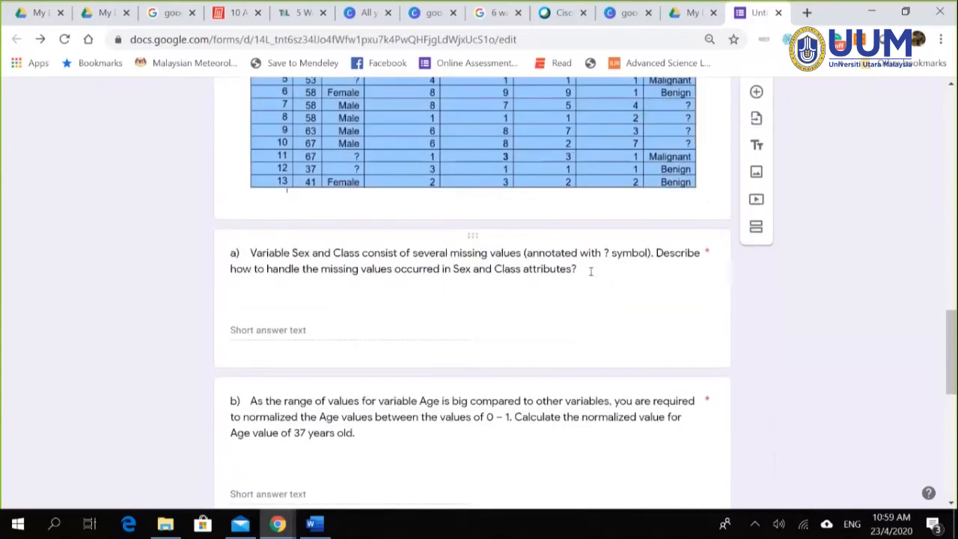
click(544, 301)
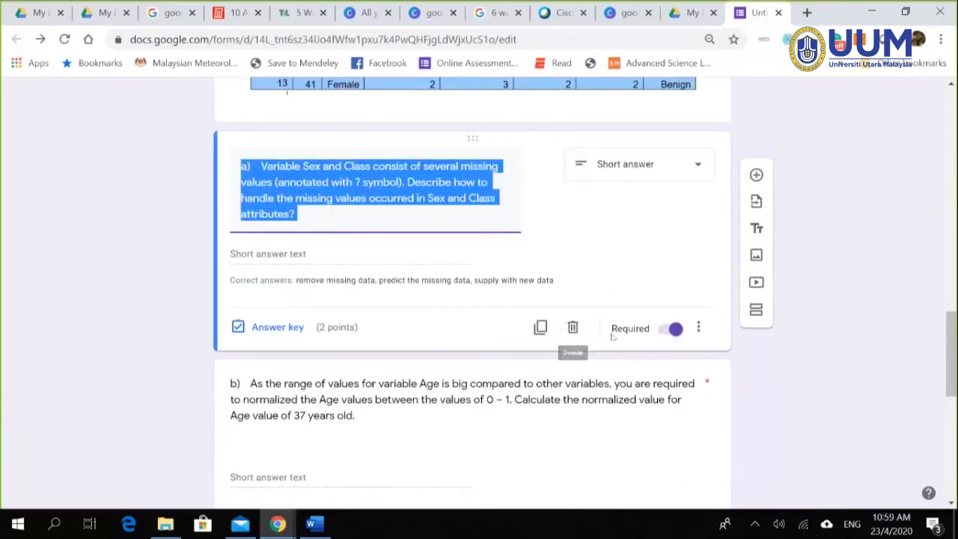
scroll(442, 330, down, 2)
scroll(446, 330, down, 4)
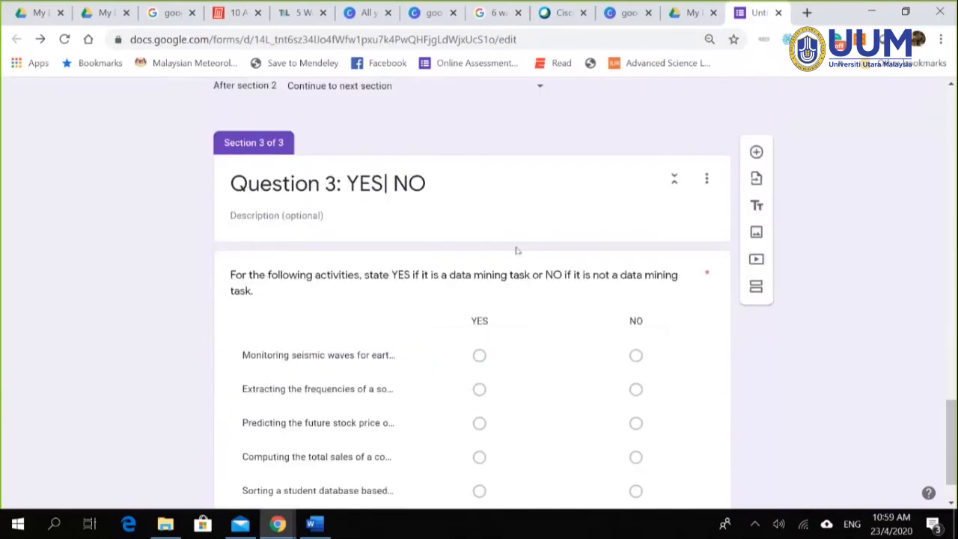
scroll(514, 250, up, 3)
click(556, 233)
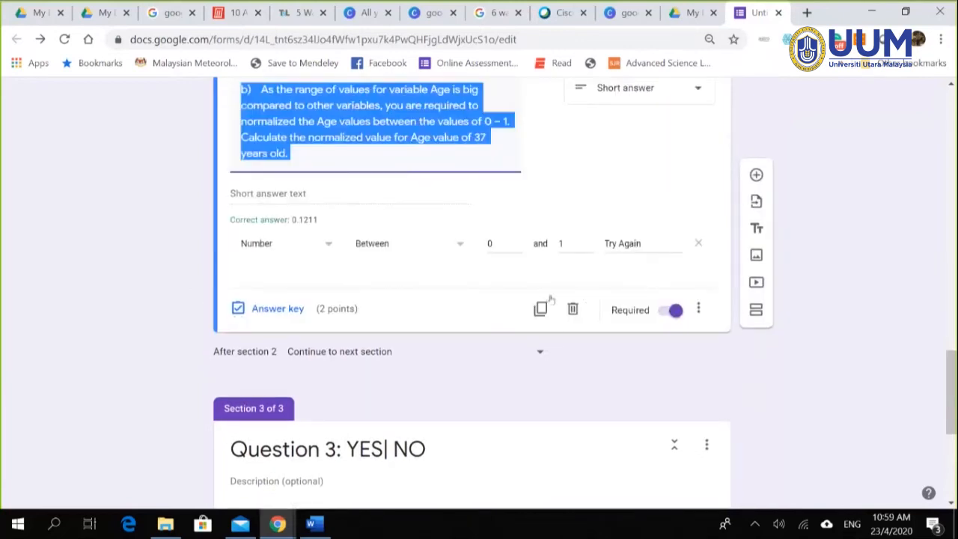
scroll(709, 341, down, 1)
scroll(715, 343, down, 4)
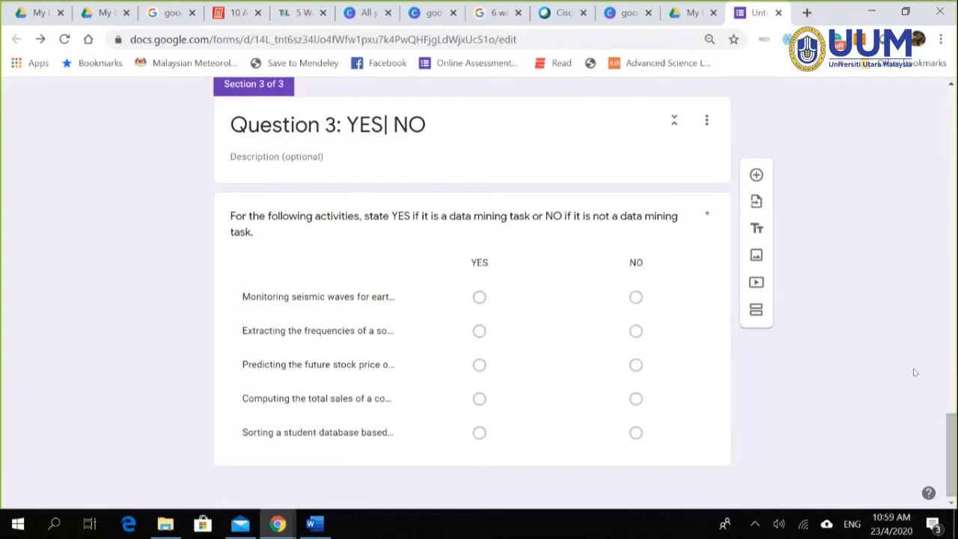
mouse_move(951, 449)
mouse_down()
mouse_move(950, 123)
mouse_move(950, 451)
mouse_up()
scroll(862, 359, up, 15)
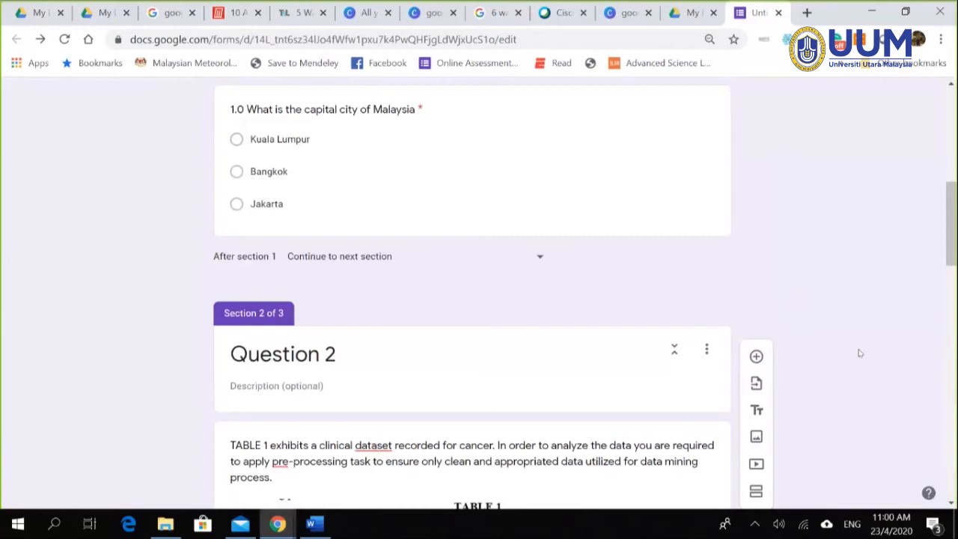
scroll(849, 297, down, 4)
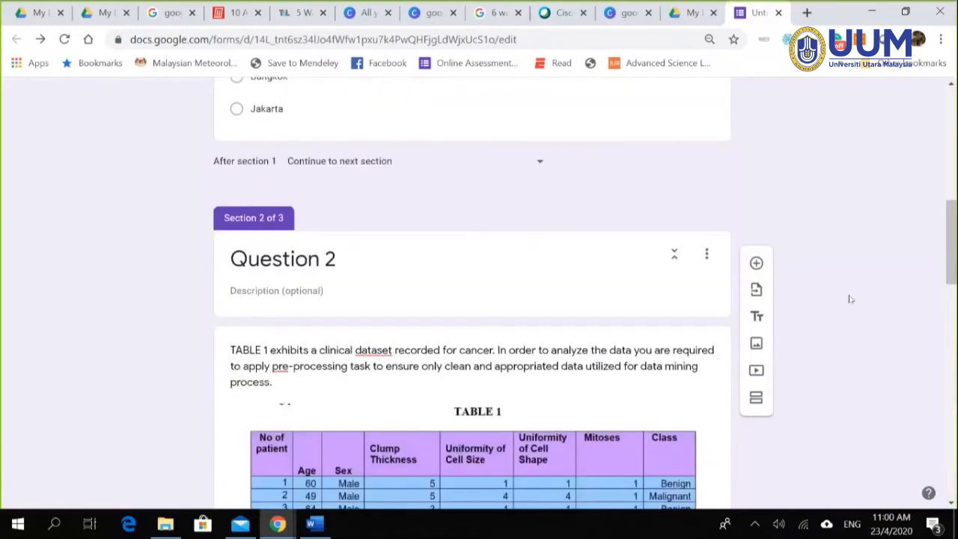
scroll(832, 298, down, 12)
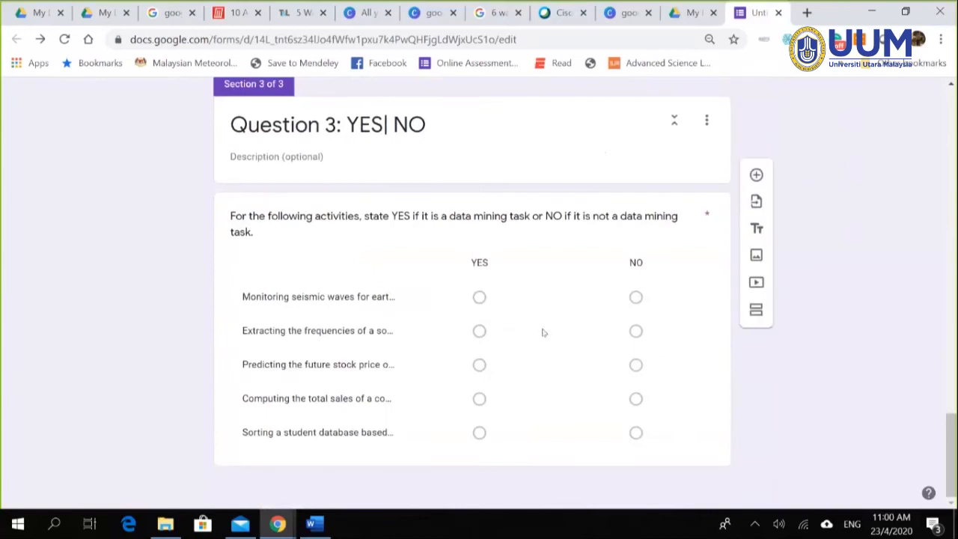
click(543, 332)
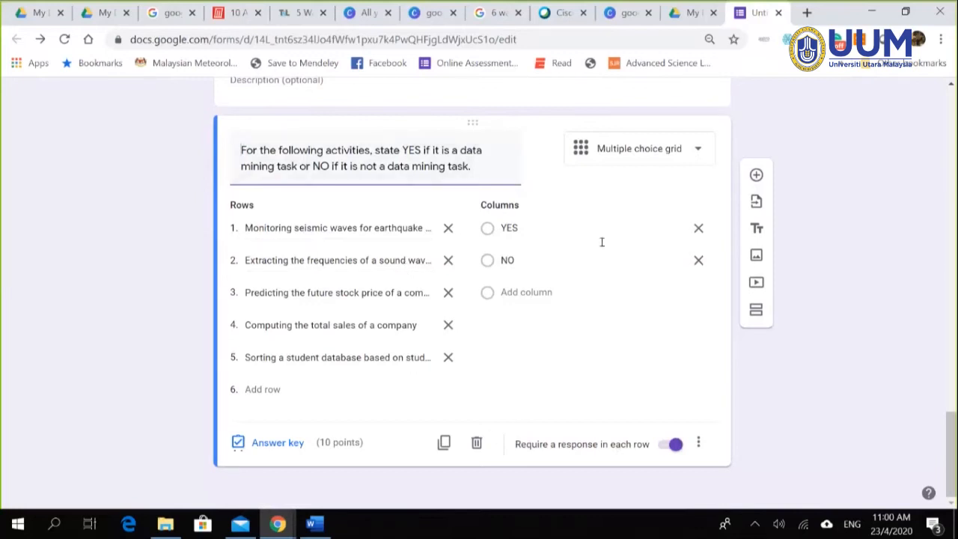
scroll(661, 259, up, 3)
drag(953, 382, 953, 83)
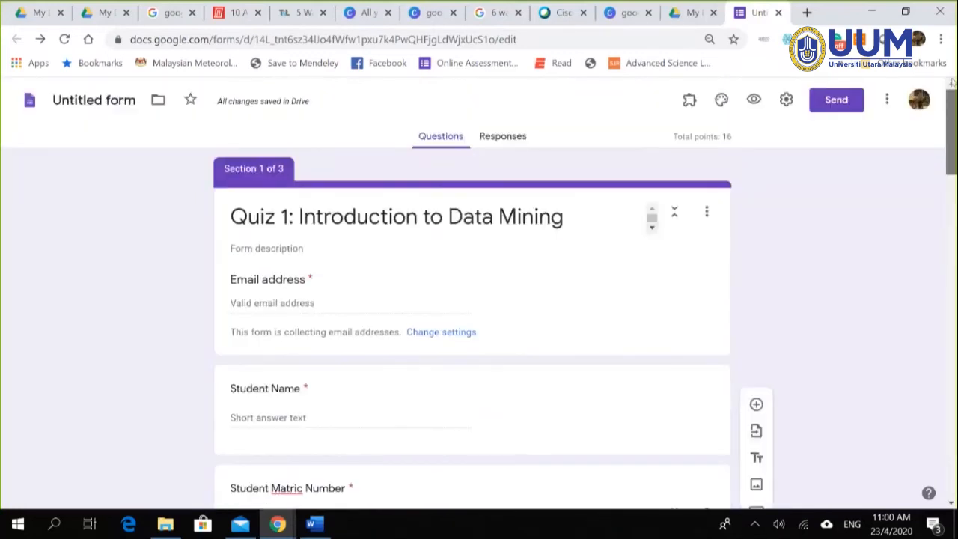
Step: Preview the form as a respondent and enter the student's email address
click(753, 101)
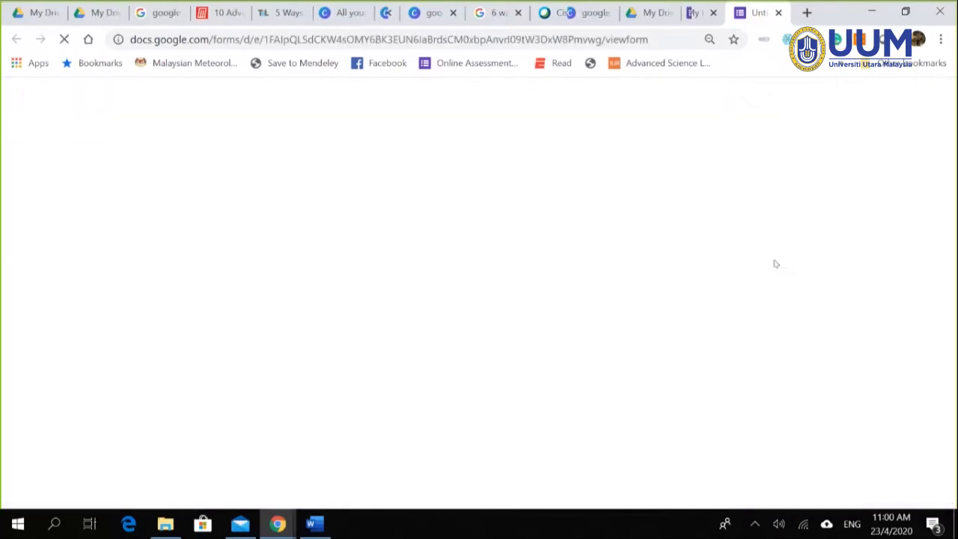
scroll(707, 268, down, 4)
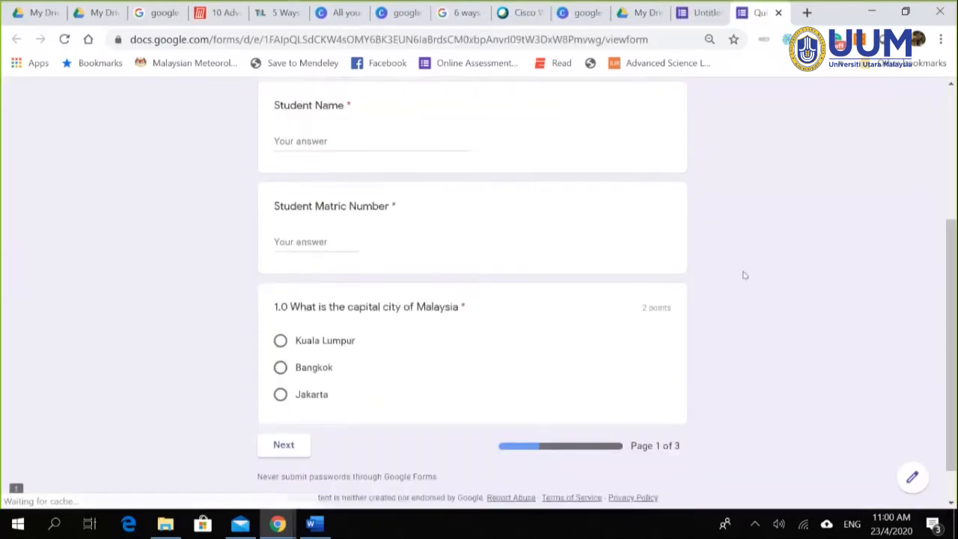
click(284, 399)
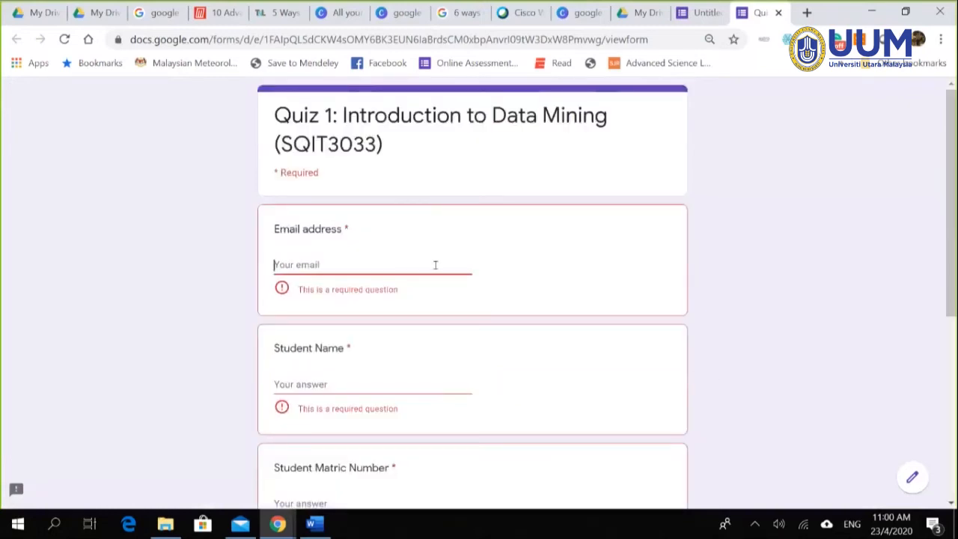
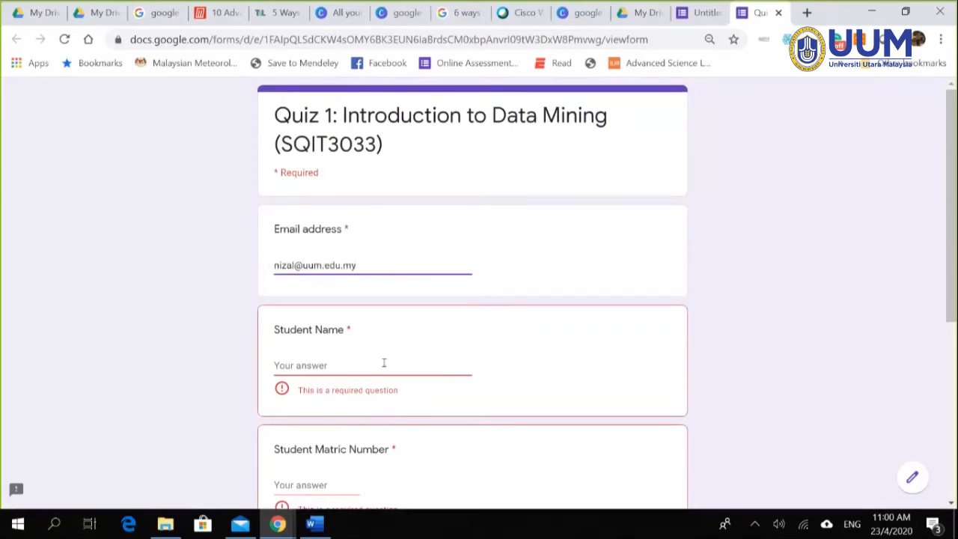
Step: Fill in the student name and matric number, choose Kuala Lumpur, and continue to page 2
click(384, 363)
text(232)
scroll(336, 425, down, 1)
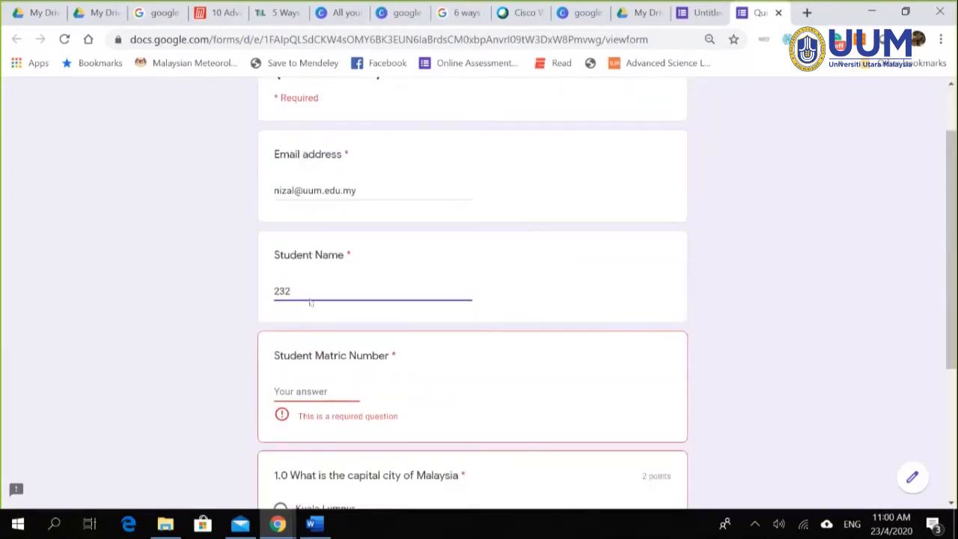
drag(310, 302, 216, 297)
key(BackSpace)
text(izwan)
click(308, 387)
text(233)
scroll(310, 389, down, 3)
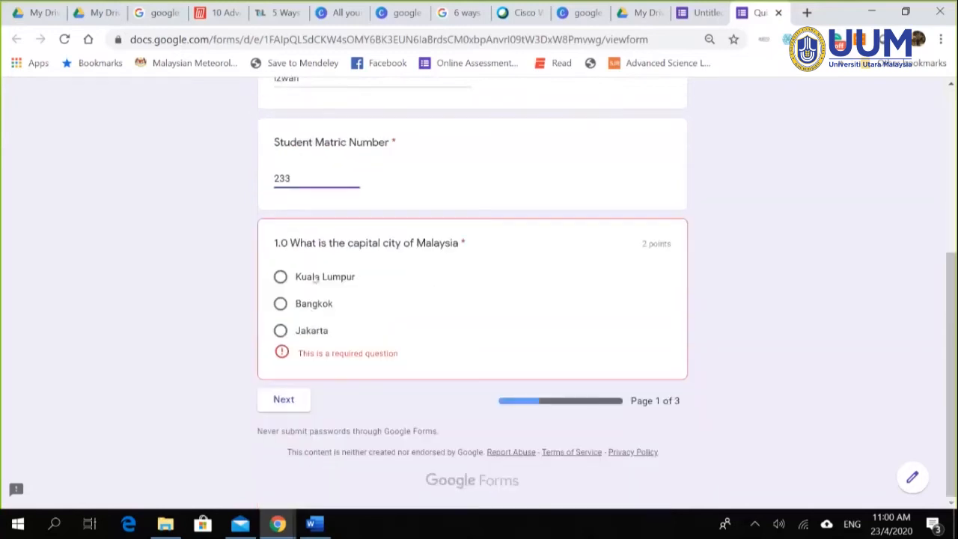
click(315, 294)
click(295, 401)
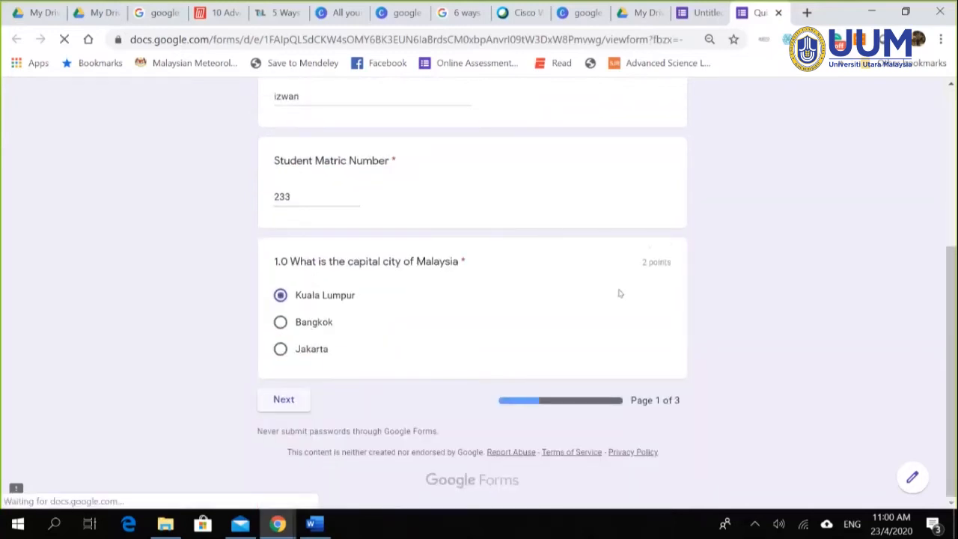
Step: Answer question a) with 'dasd' and b) with 0.2, then continue to page 3
scroll(625, 292, down, 5)
click(430, 274)
text(dasd)
click(304, 425)
text(0.2)
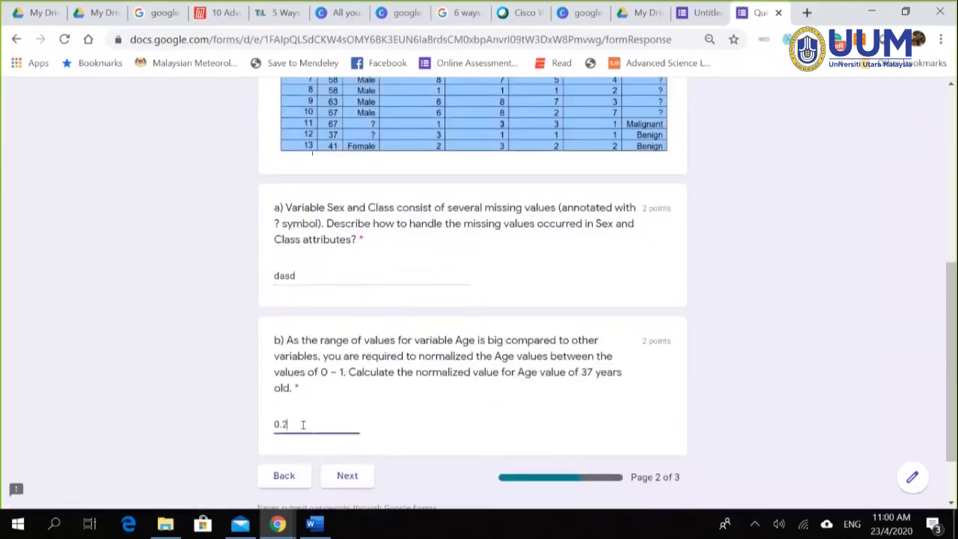
click(347, 475)
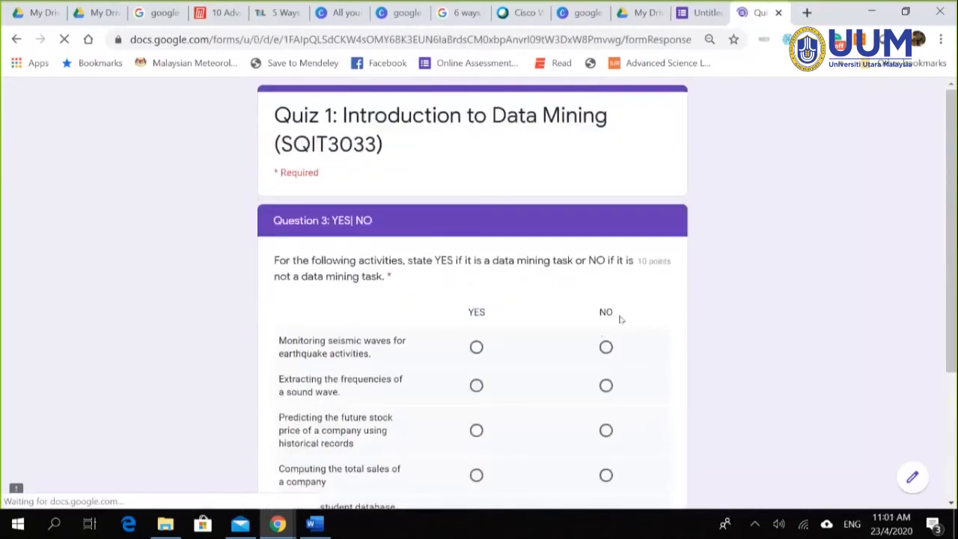
scroll(618, 317, down, 2)
scroll(639, 377, down, 1)
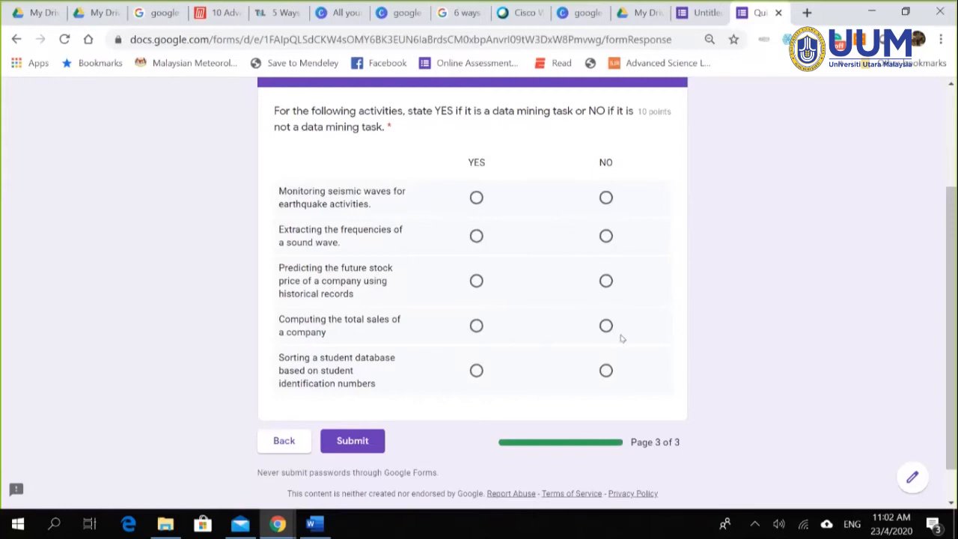
scroll(554, 364, up, 1)
scroll(449, 385, down, 2)
scroll(357, 394, up, 3)
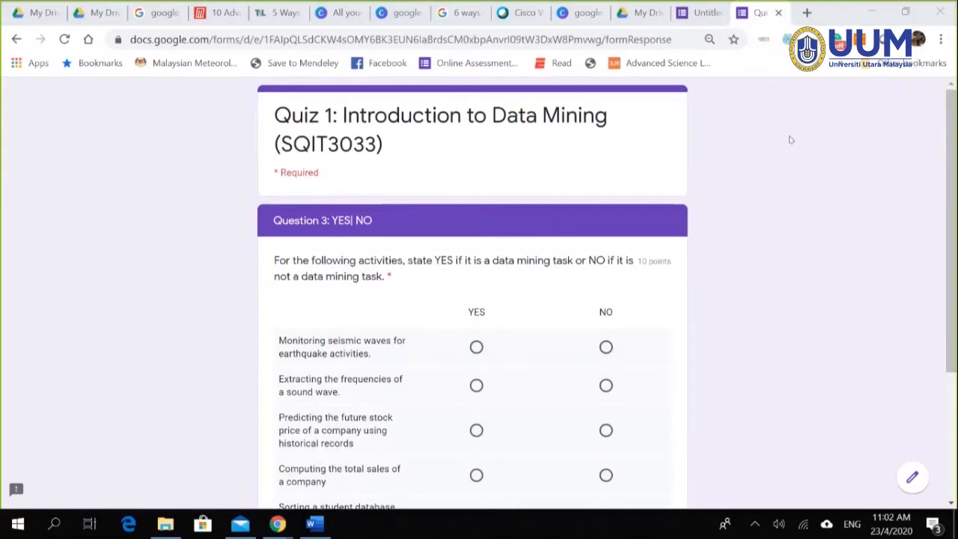
Step: Close the respondent preview, look over the form in the editor, and open its Settings
click(779, 12)
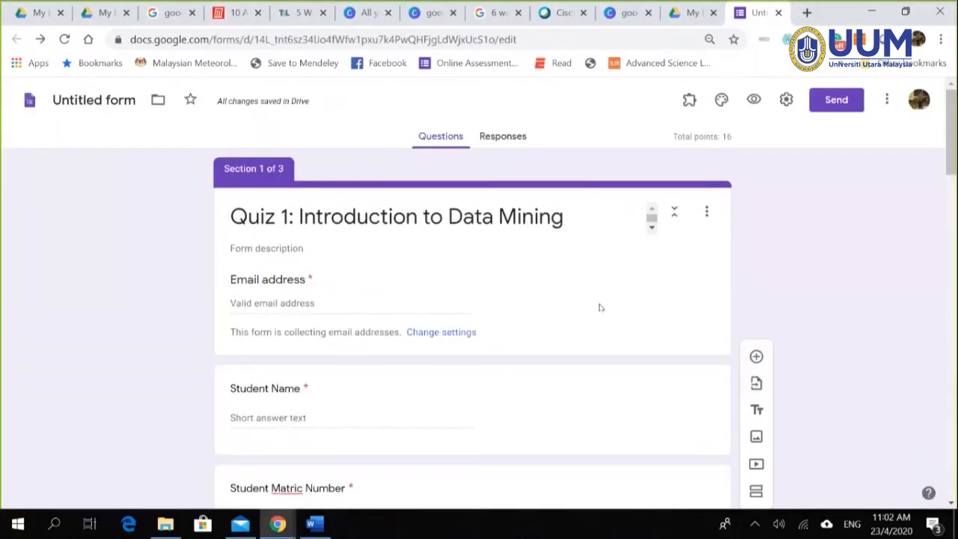
scroll(631, 315, down, 1)
scroll(631, 316, down, 15)
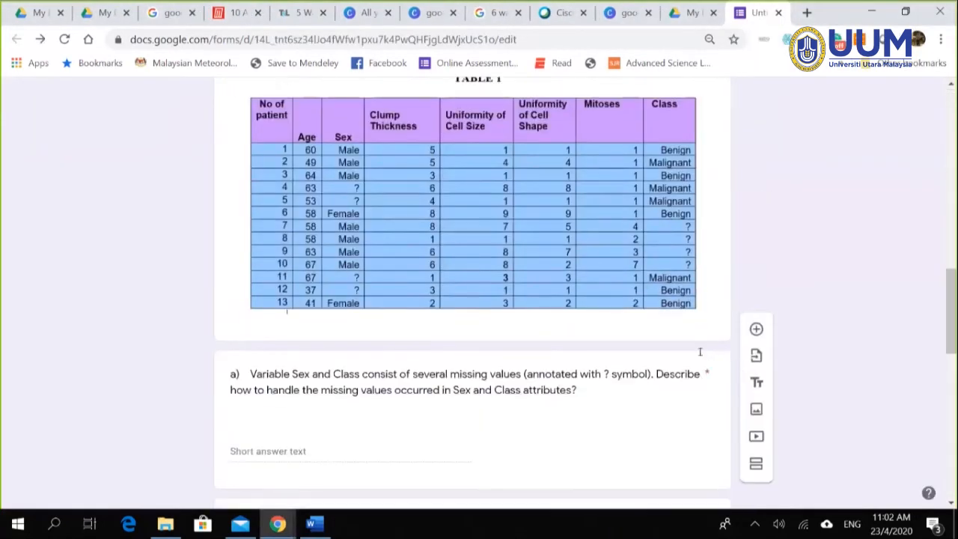
scroll(693, 363, down, 6)
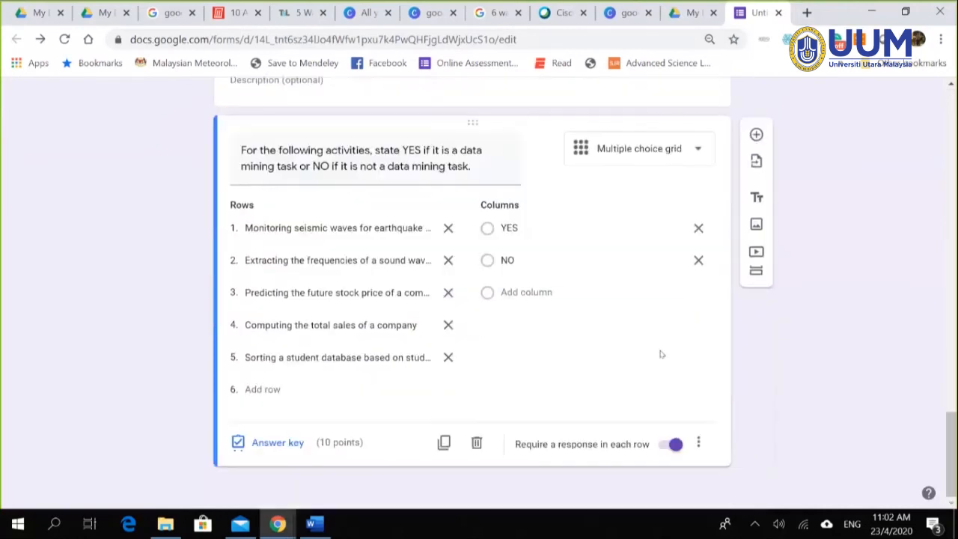
scroll(665, 356, up, 20)
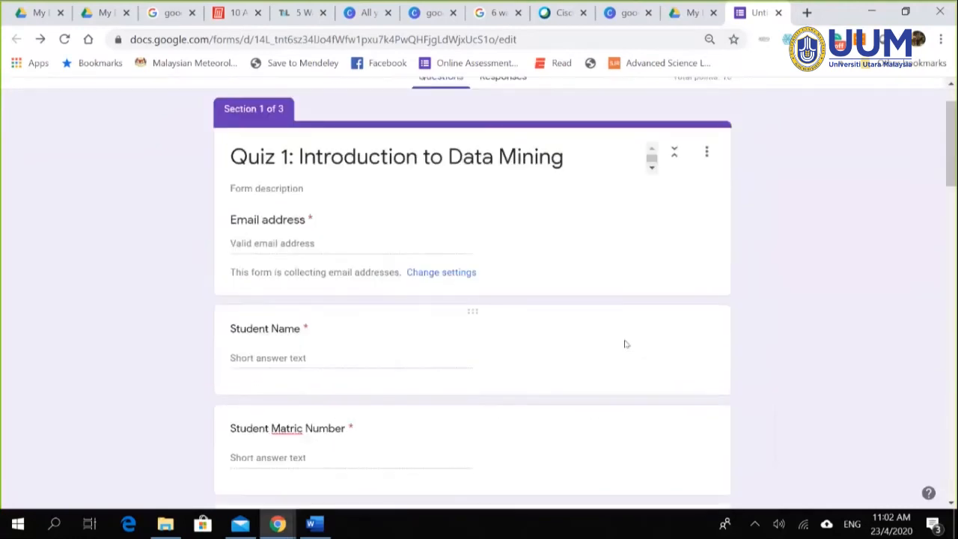
scroll(588, 335, down, 18)
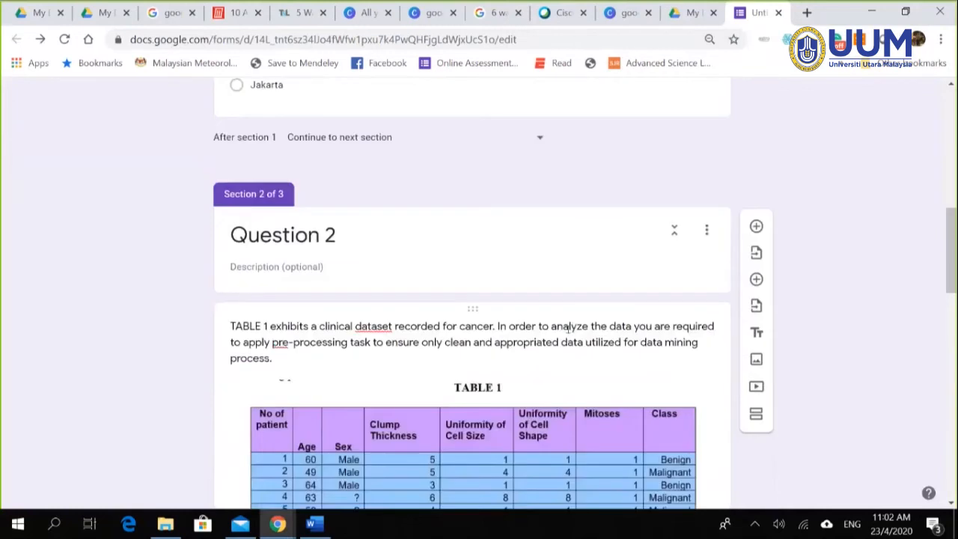
scroll(562, 346, down, 5)
scroll(560, 346, up, 8)
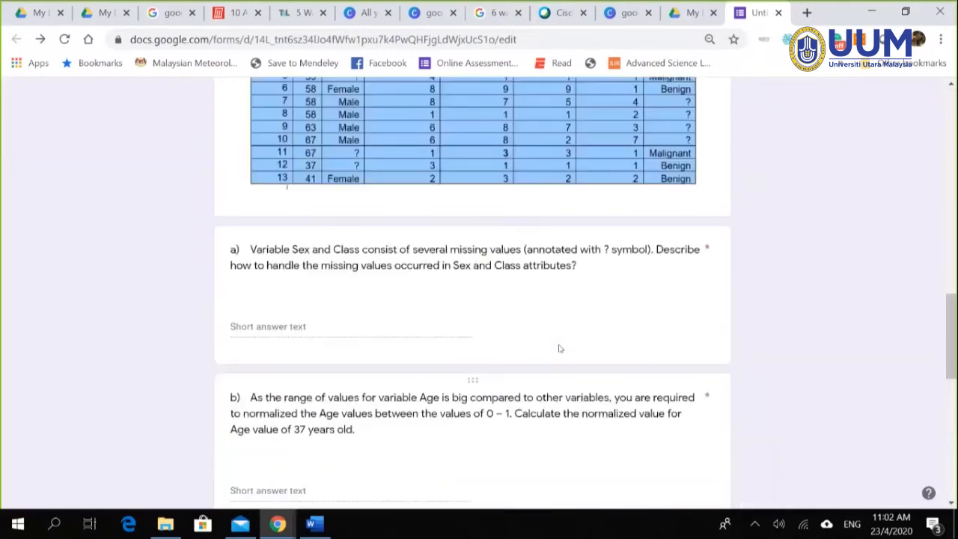
scroll(561, 346, down, 4)
scroll(376, 444, up, 7)
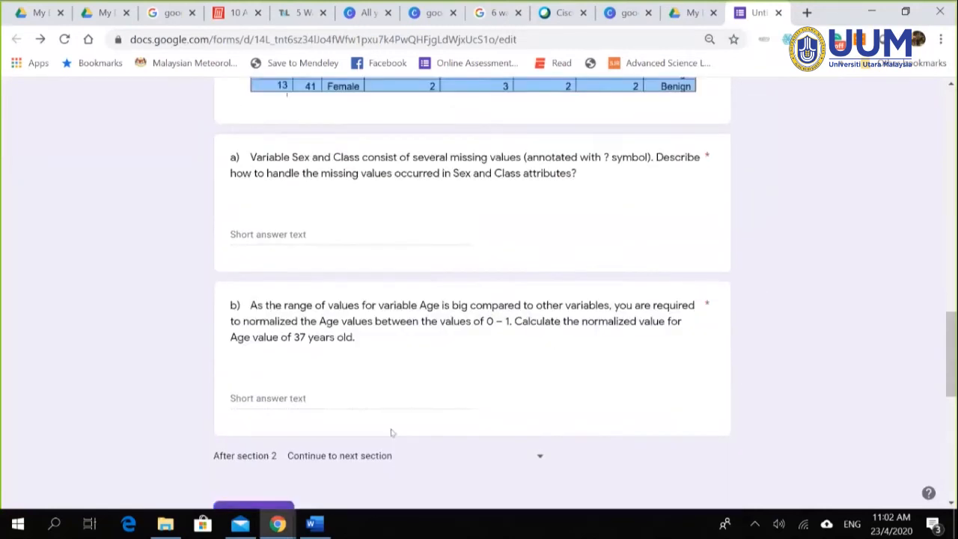
scroll(434, 398, up, 1)
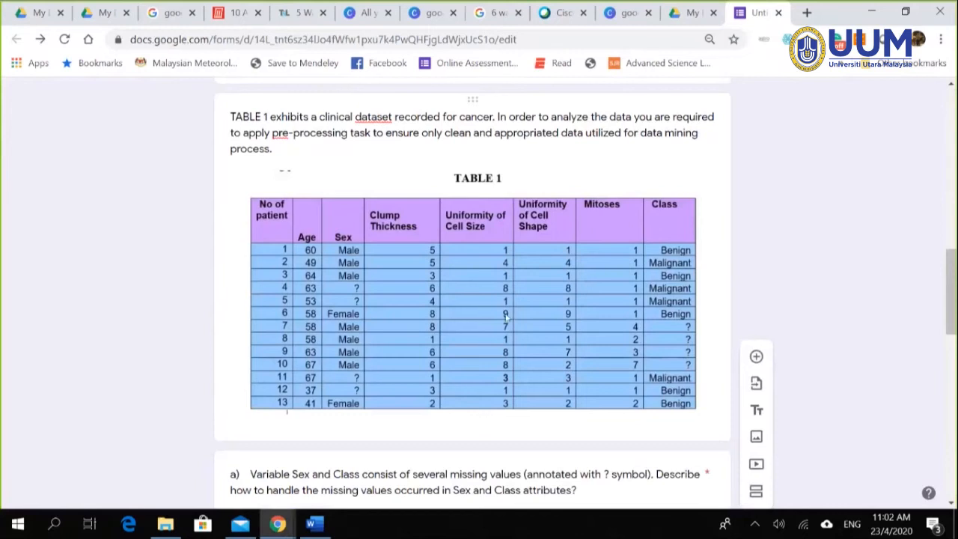
scroll(599, 269, down, 7)
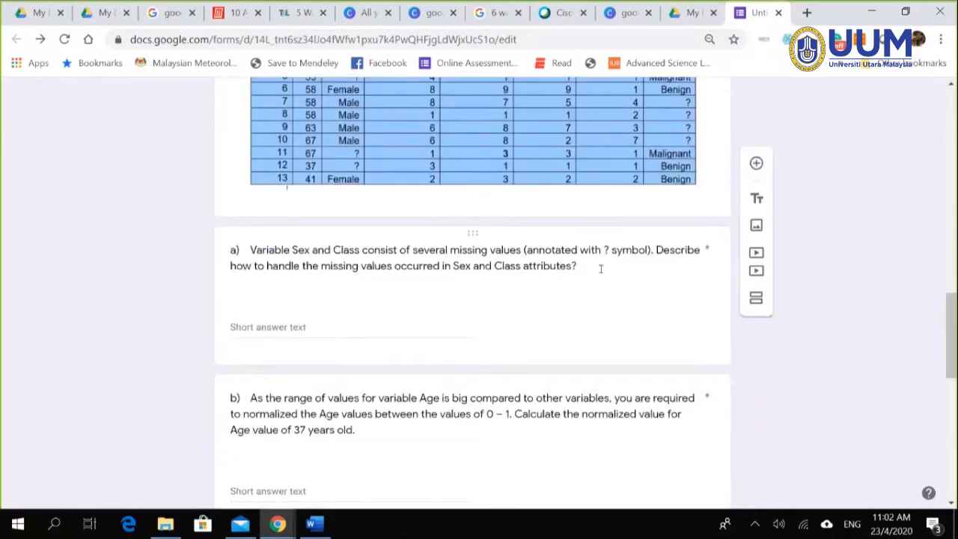
scroll(595, 278, up, 9)
scroll(595, 277, up, 6)
scroll(595, 279, down, 6)
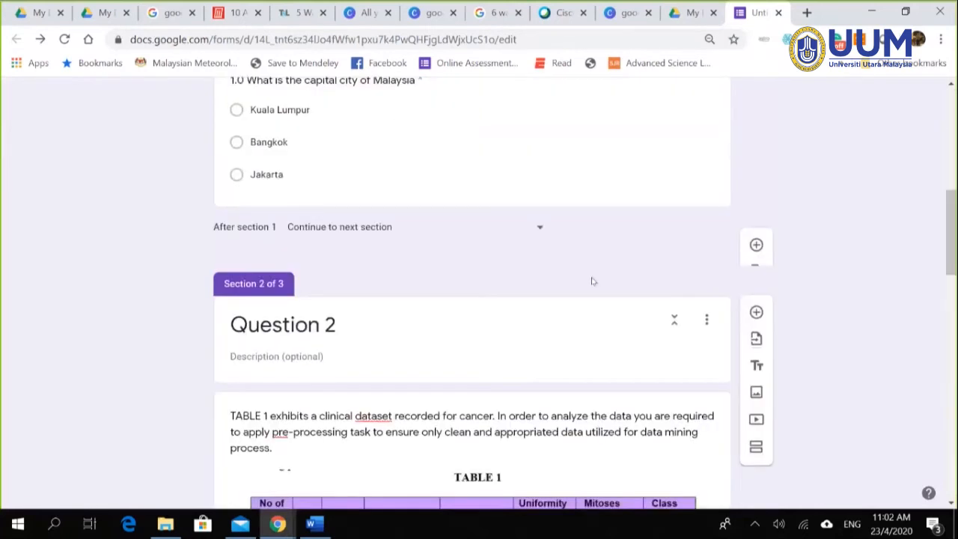
scroll(553, 356, down, 7)
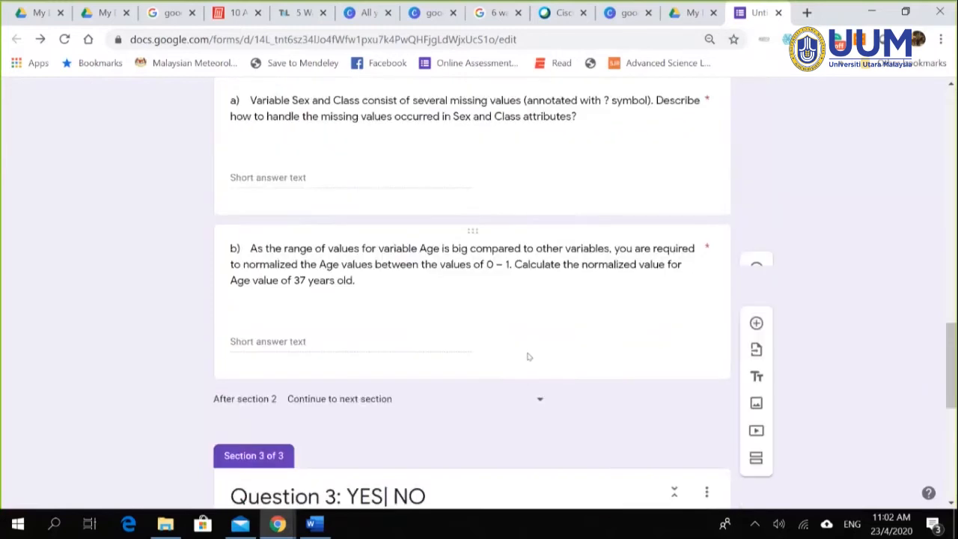
scroll(524, 344, down, 6)
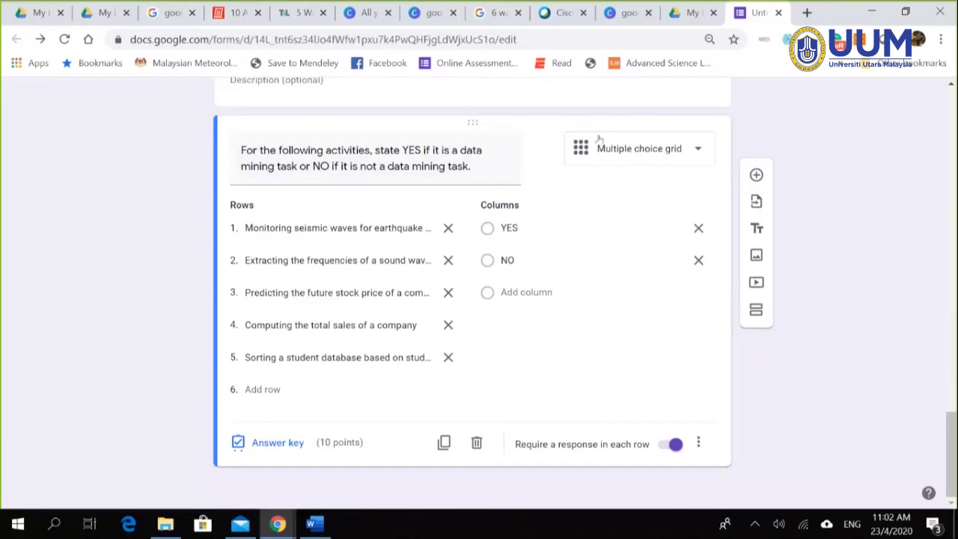
scroll(622, 350, up, 10)
scroll(661, 190, up, 5)
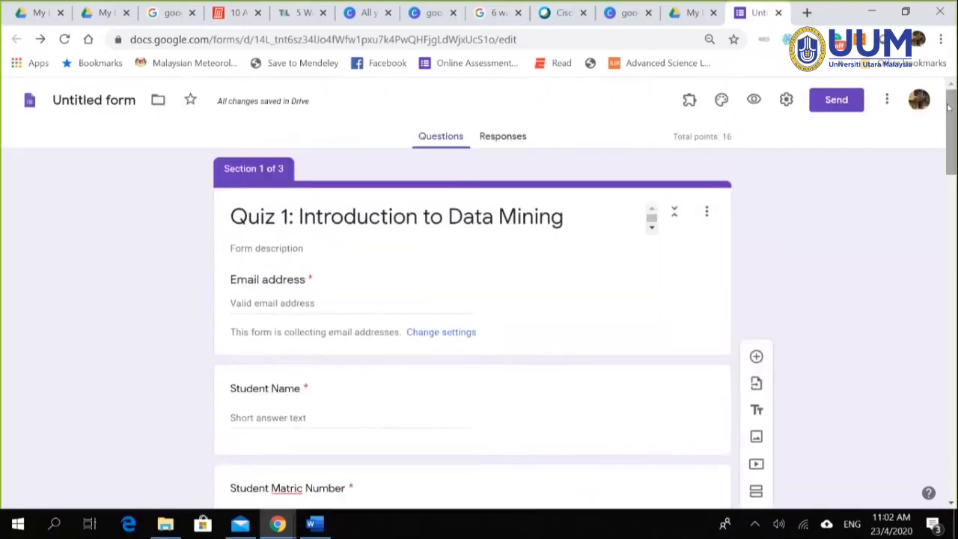
click(784, 102)
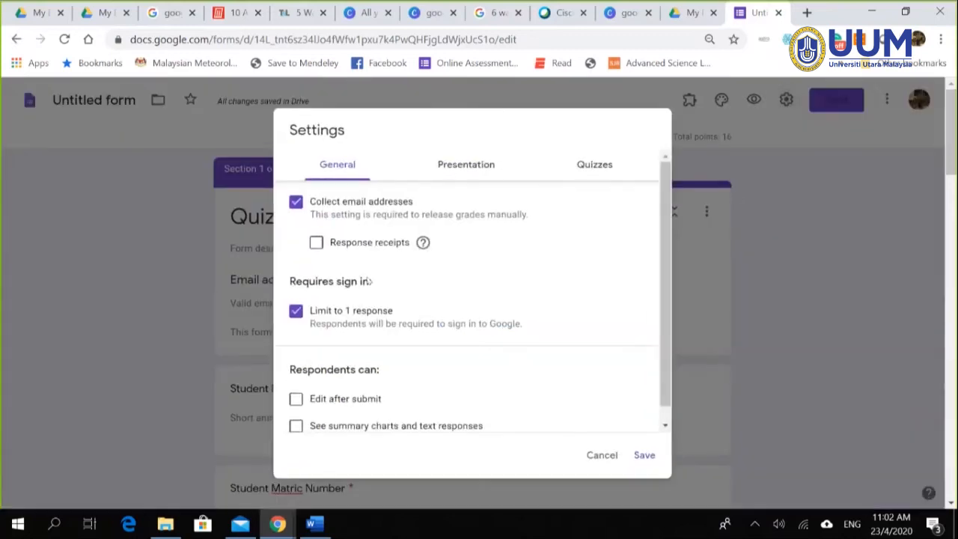
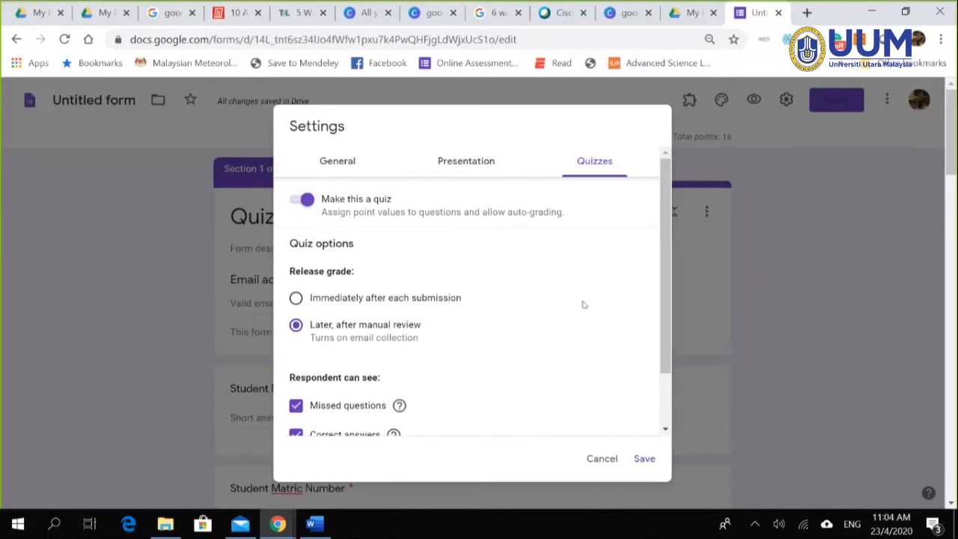
Step: Save the quiz settings
scroll(584, 303, down, 2)
click(644, 458)
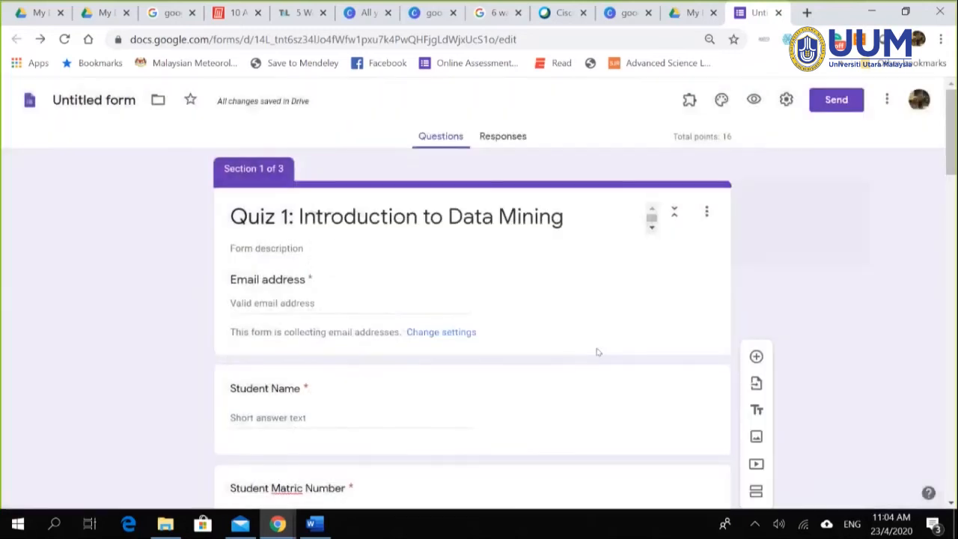
scroll(584, 347, down, 4)
scroll(565, 335, down, 3)
Step: Scroll down through the form to the 10-point Question 3 YES/NO grid
scroll(551, 333, up, 7)
scroll(410, 381, down, 1)
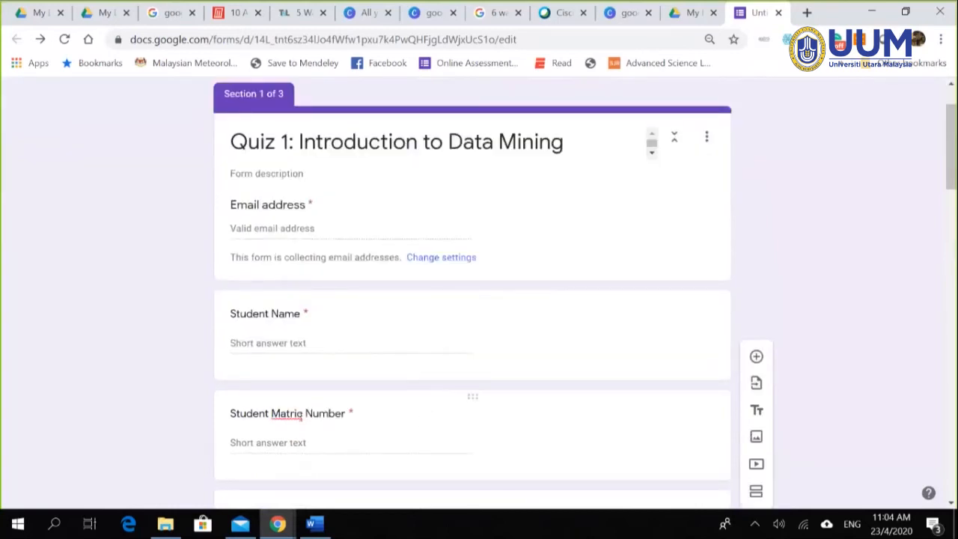
scroll(421, 427, down, 3)
scroll(464, 374, down, 1)
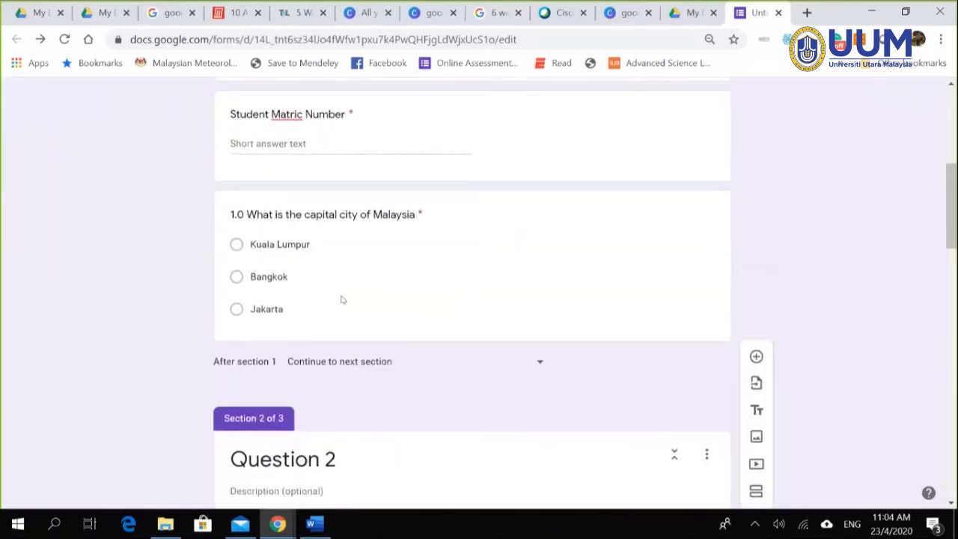
scroll(388, 279, down, 2)
scroll(454, 332, down, 7)
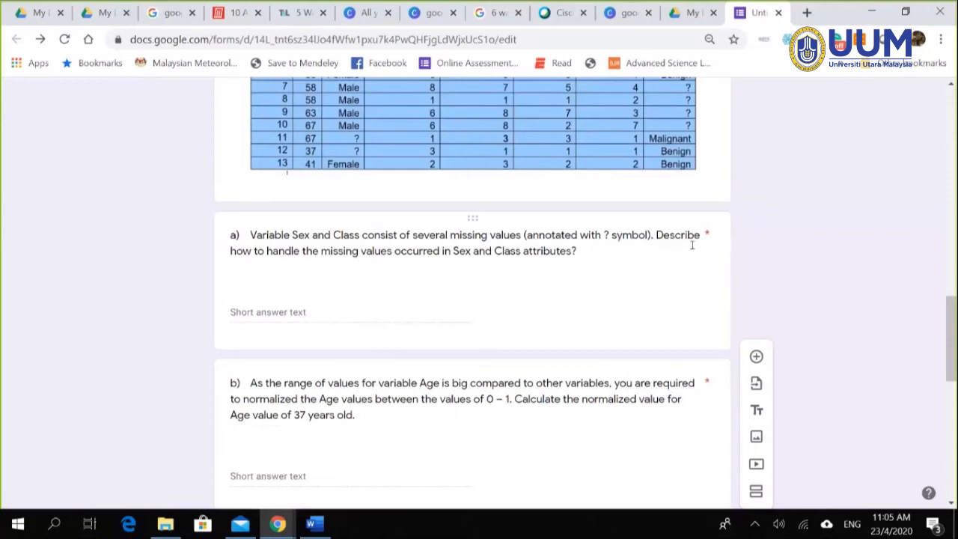
scroll(692, 246, down, 4)
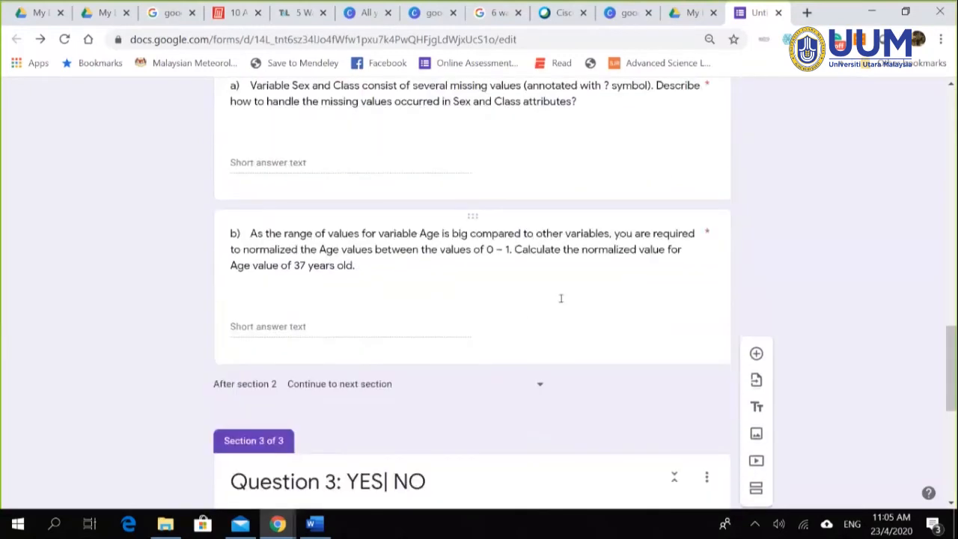
scroll(492, 308, up, 1)
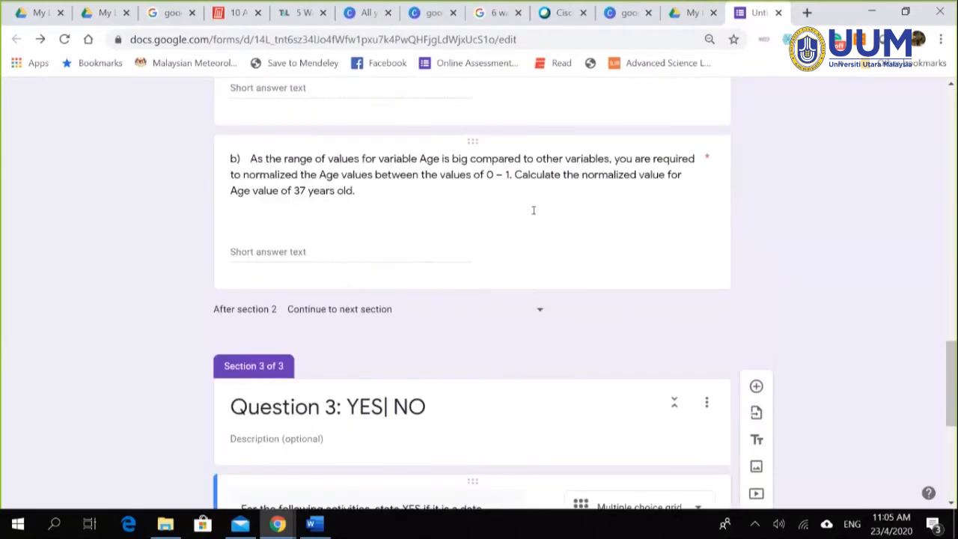
scroll(654, 322, down, 5)
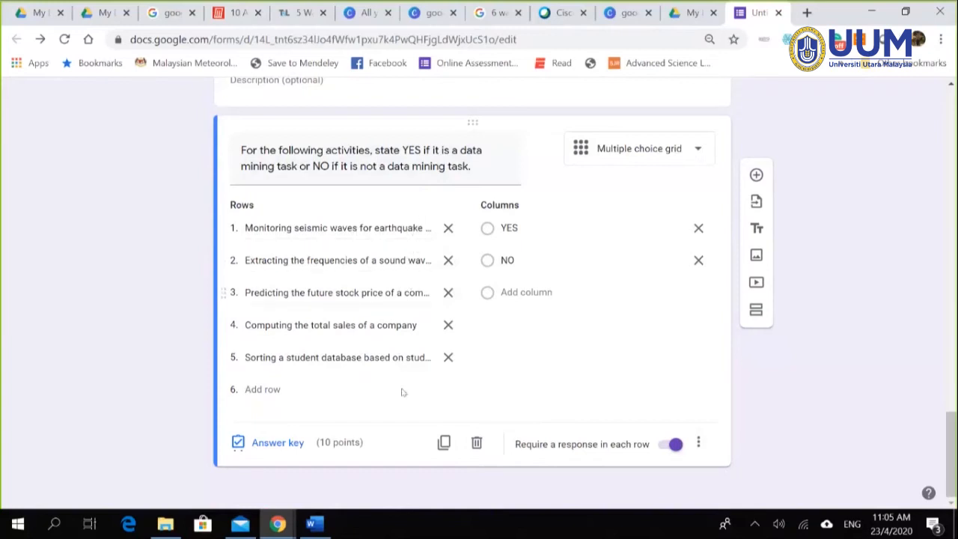
click(698, 445)
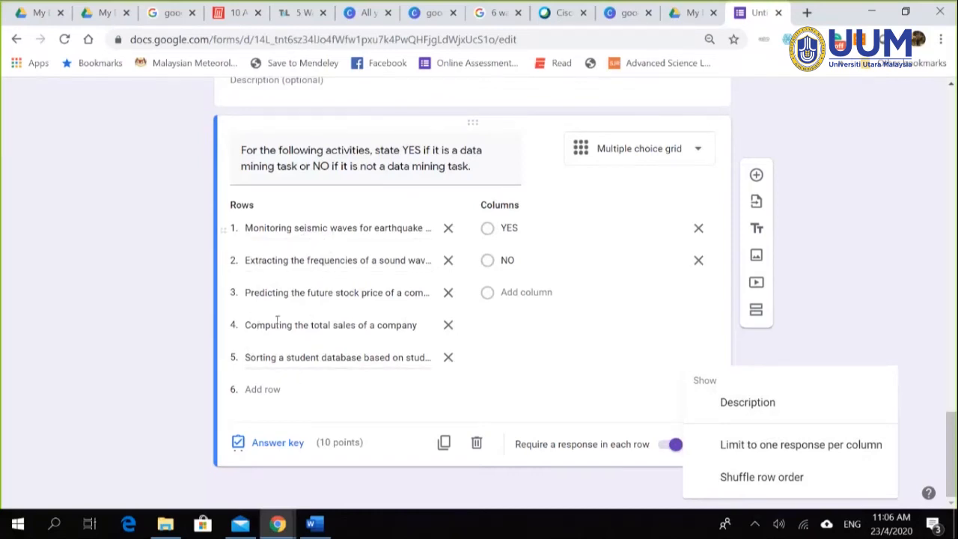
click(929, 357)
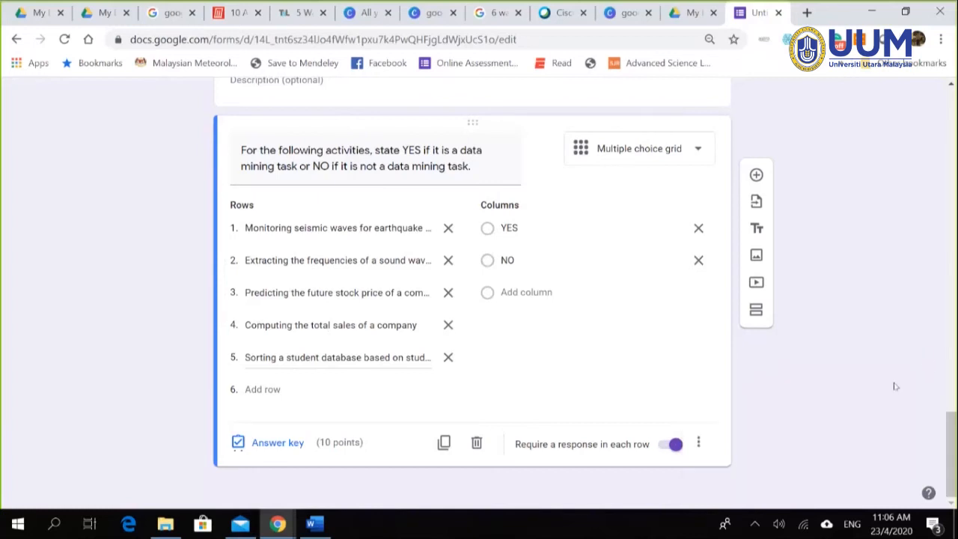
scroll(800, 422, up, 15)
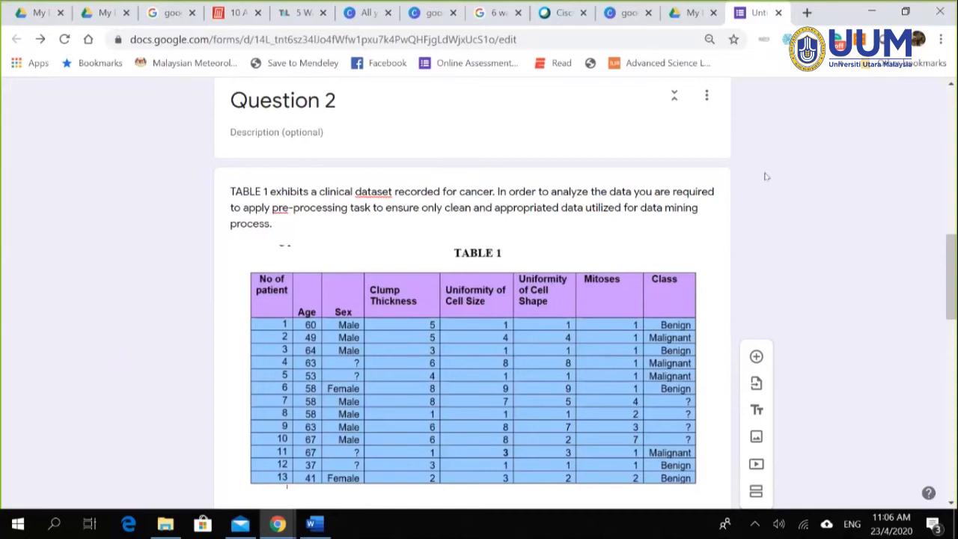
drag(953, 316, 954, 167)
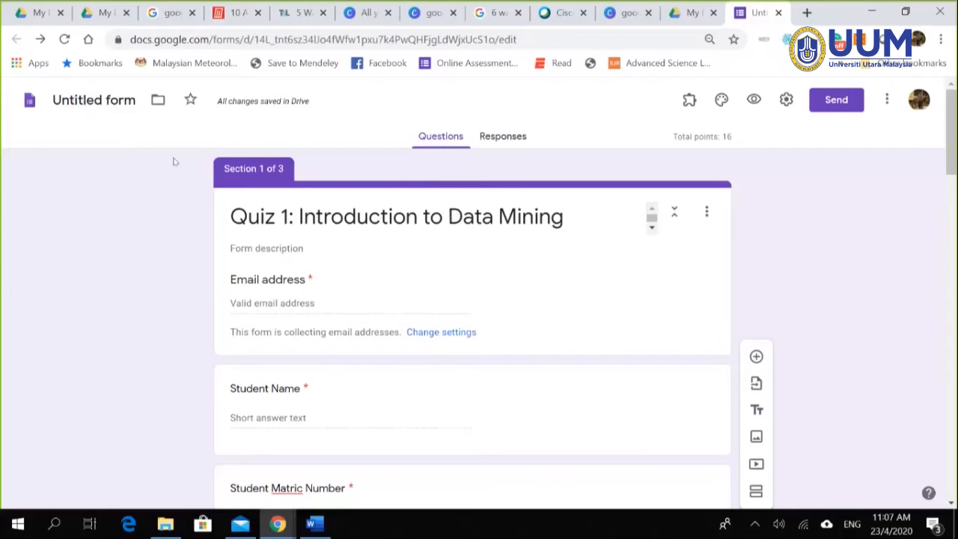
Step: Append (SQIT3033) to the quiz title and rename the form to that full title
click(340, 217)
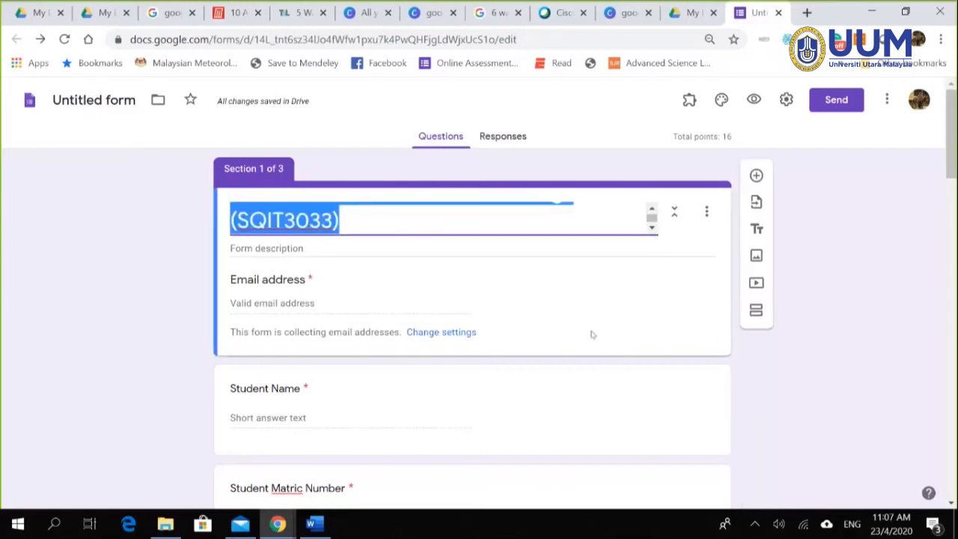
click(871, 426)
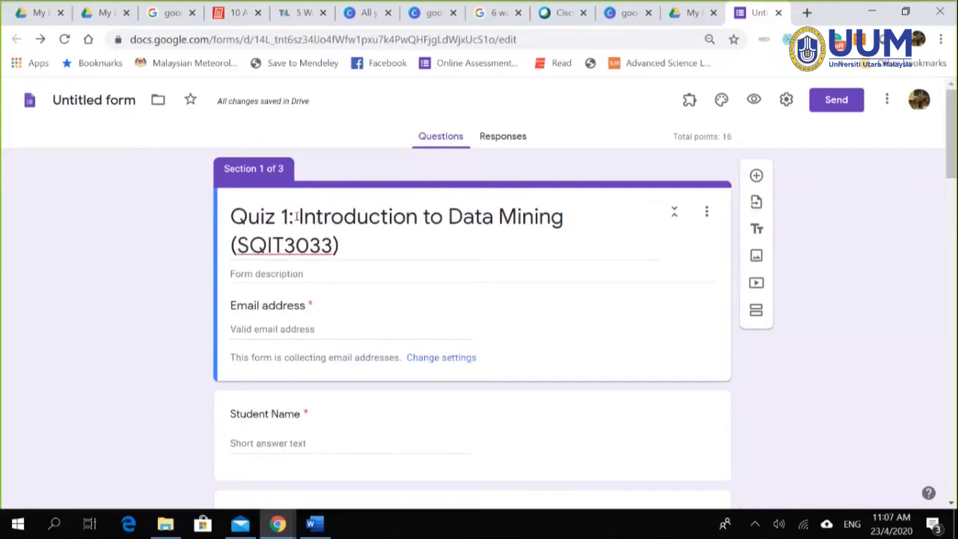
click(119, 103)
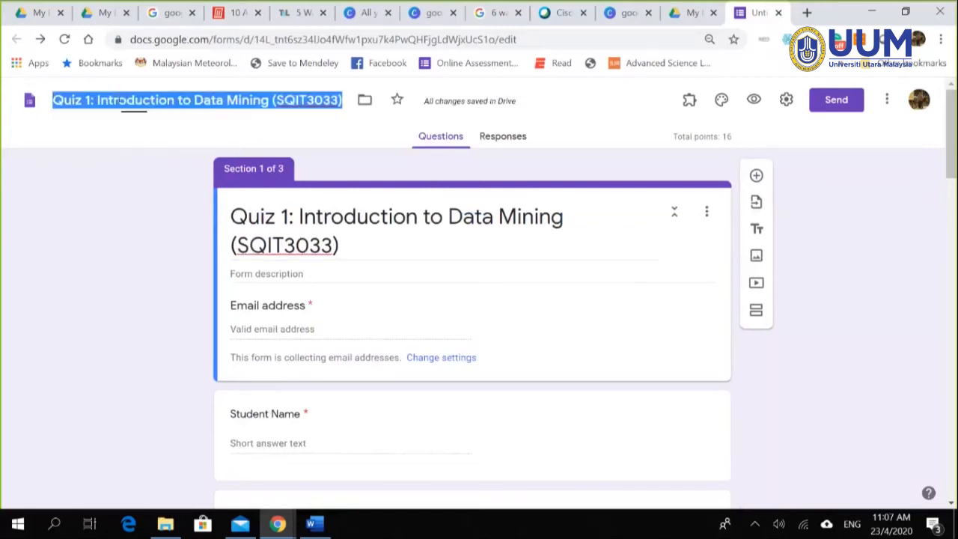
click(106, 216)
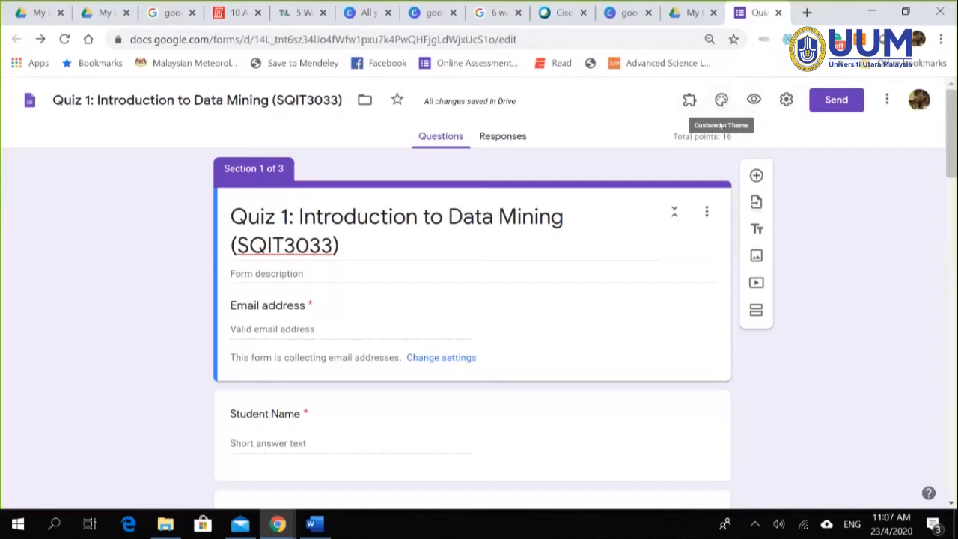
Step: Try green, orange and blue theme colours, then settle on indigo
click(720, 107)
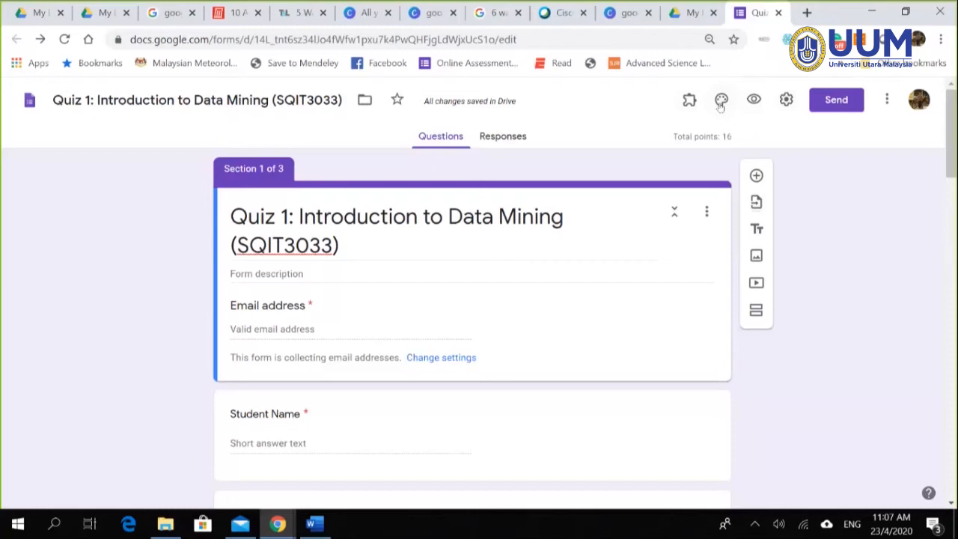
click(722, 104)
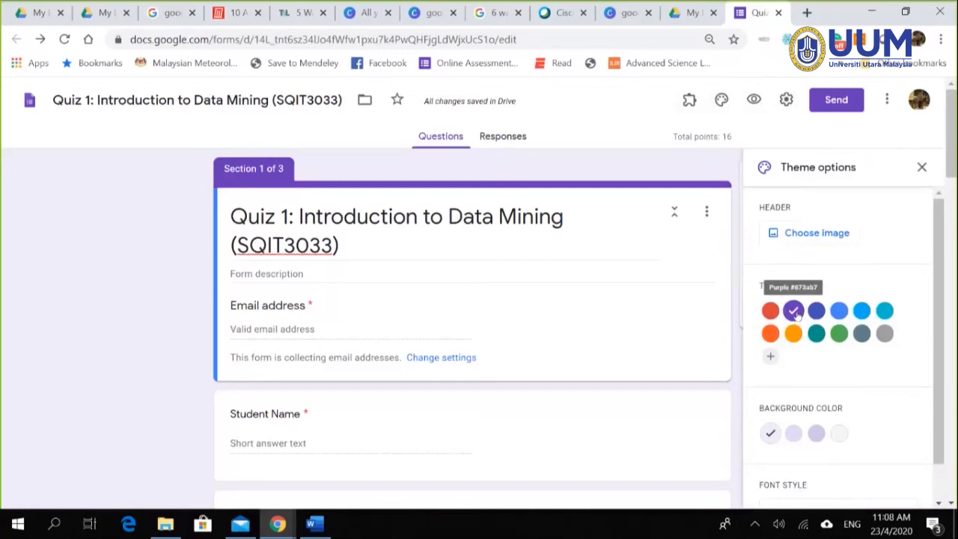
click(838, 334)
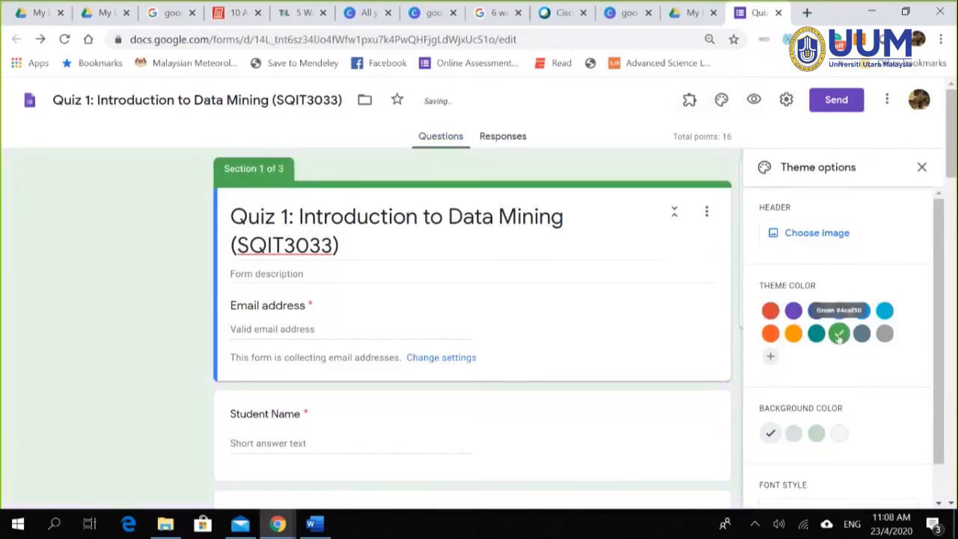
click(794, 334)
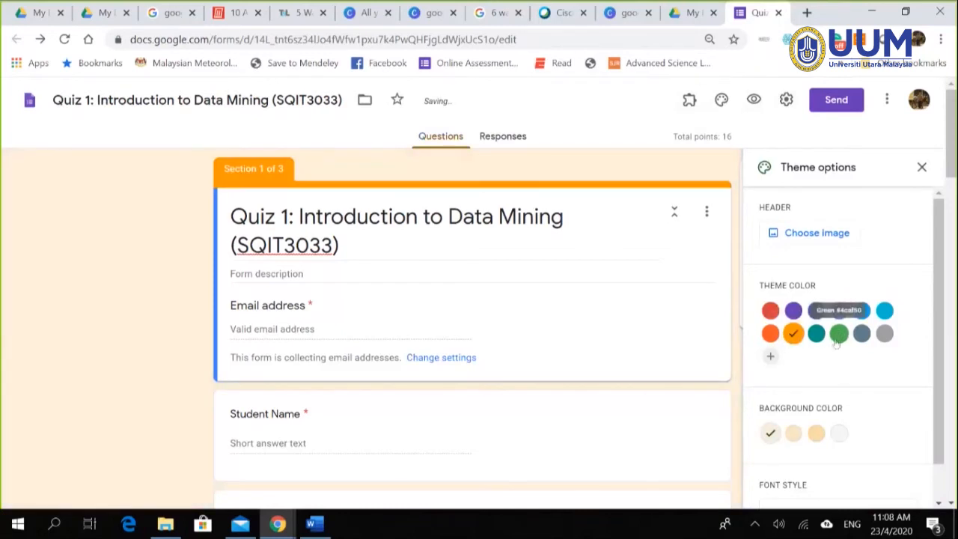
click(839, 310)
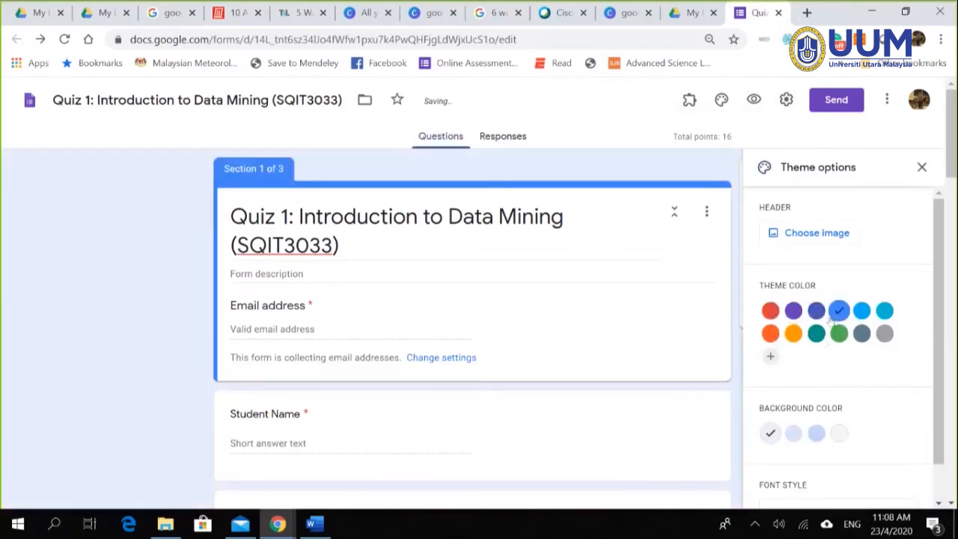
click(817, 311)
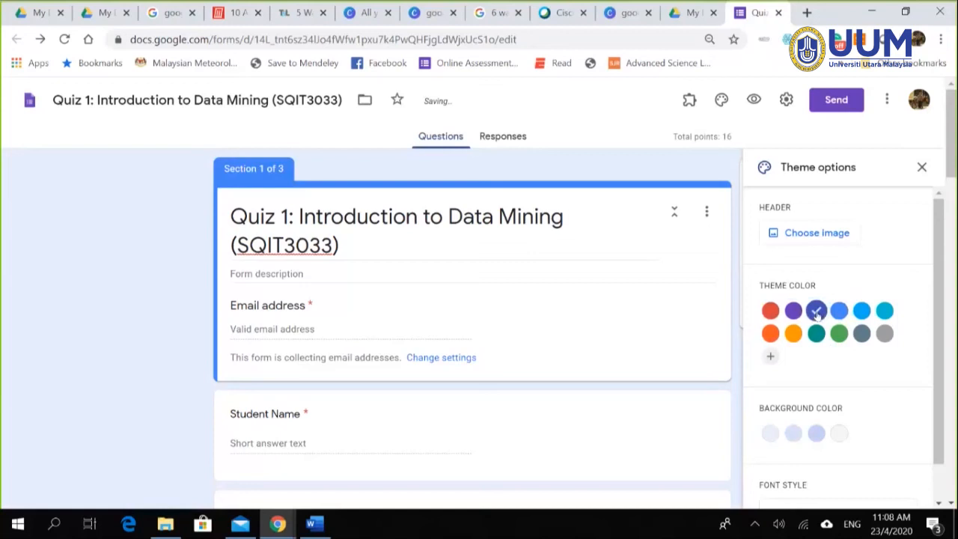
scroll(855, 395, down, 1)
scroll(856, 395, up, 1)
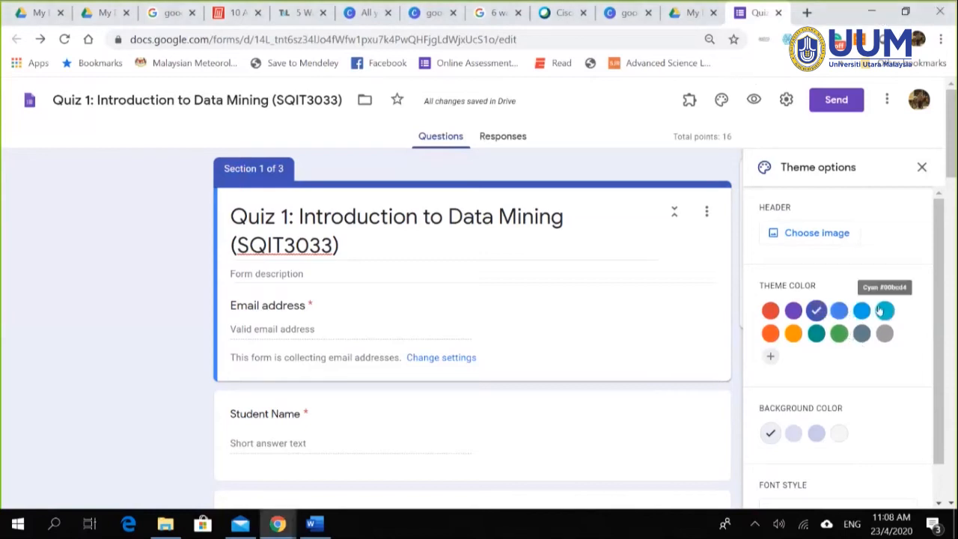
scroll(860, 322, down, 1)
scroll(849, 329, up, 1)
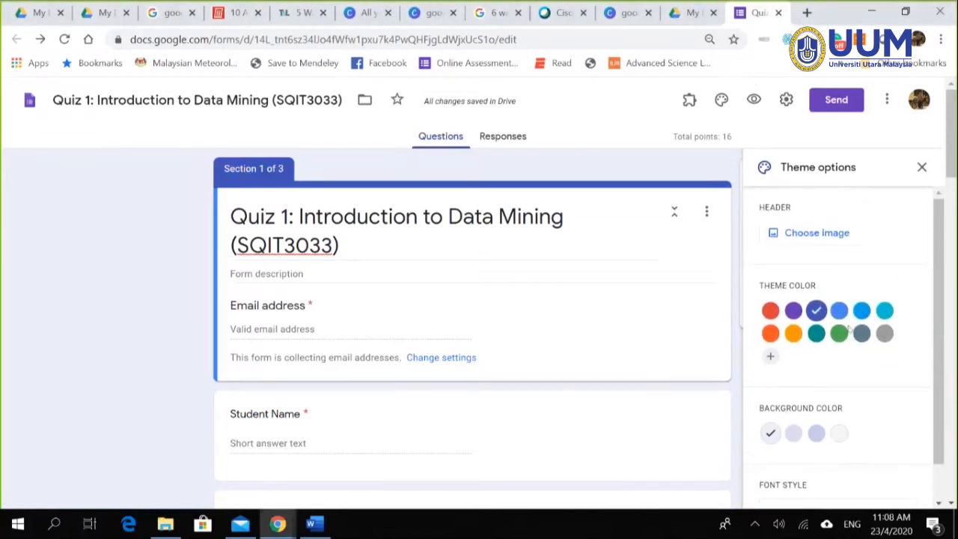
click(805, 235)
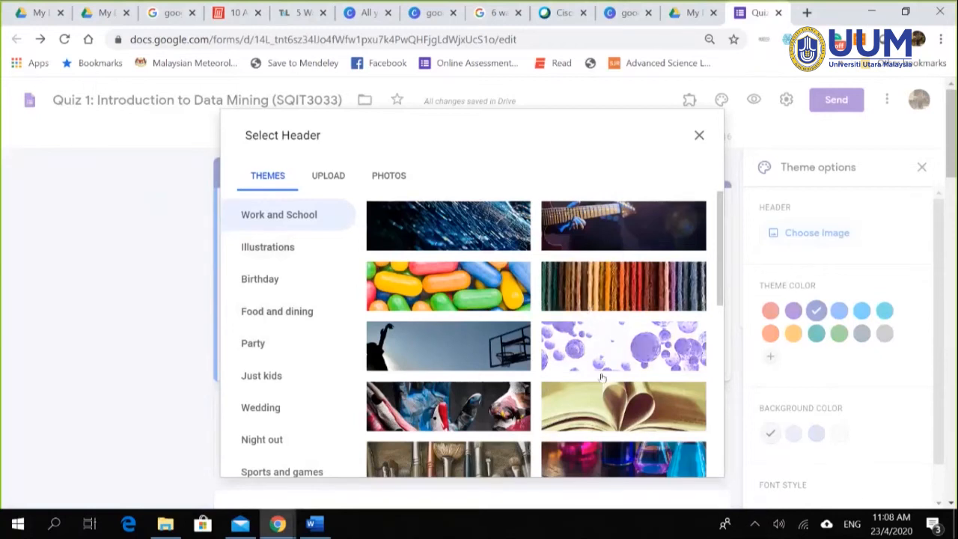
scroll(602, 378, down, 1)
scroll(284, 359, down, 1)
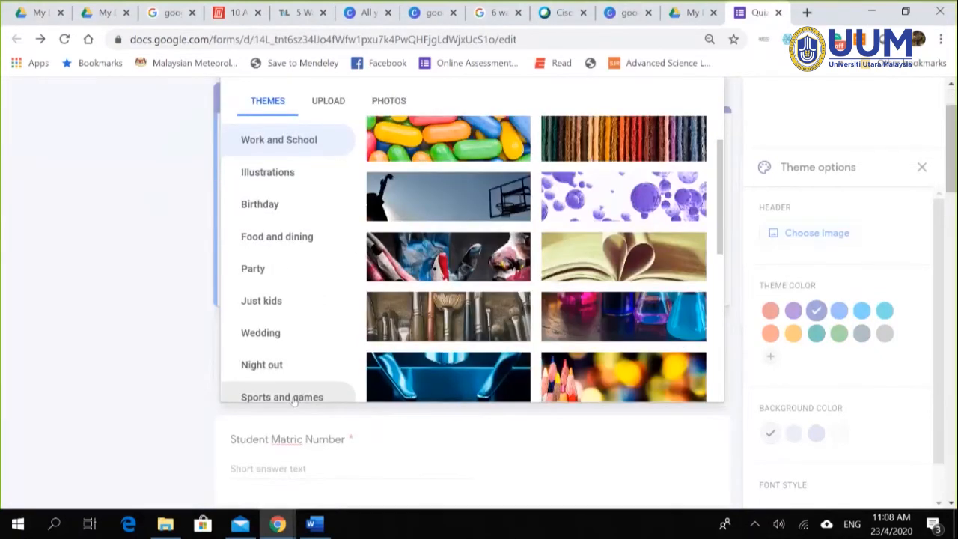
click(292, 398)
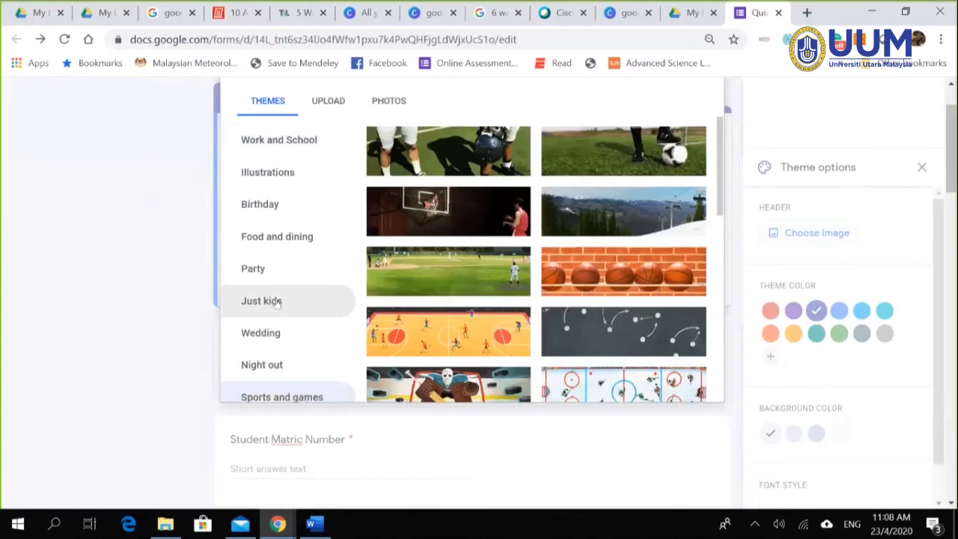
scroll(273, 239, up, 1)
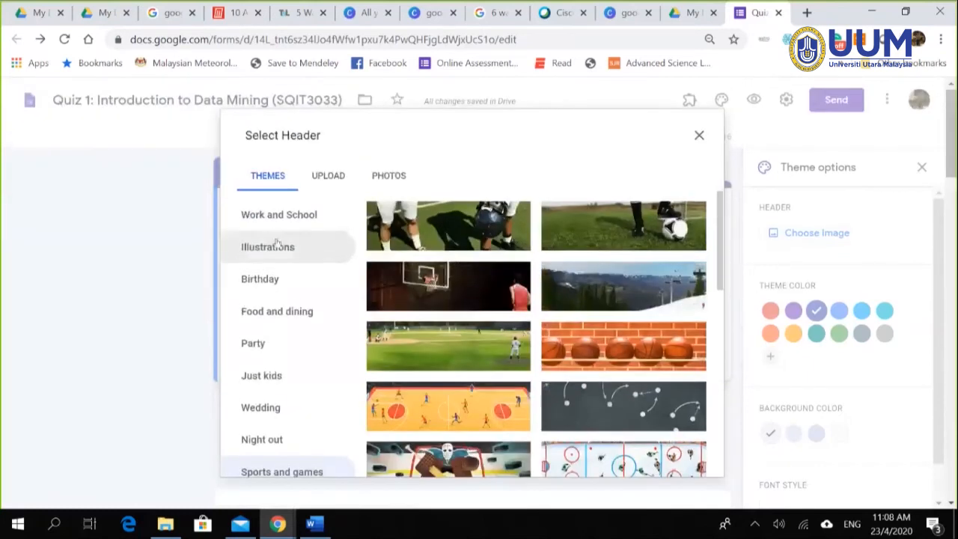
click(279, 216)
scroll(565, 333, down, 3)
scroll(565, 333, down, 1)
scroll(591, 340, up, 4)
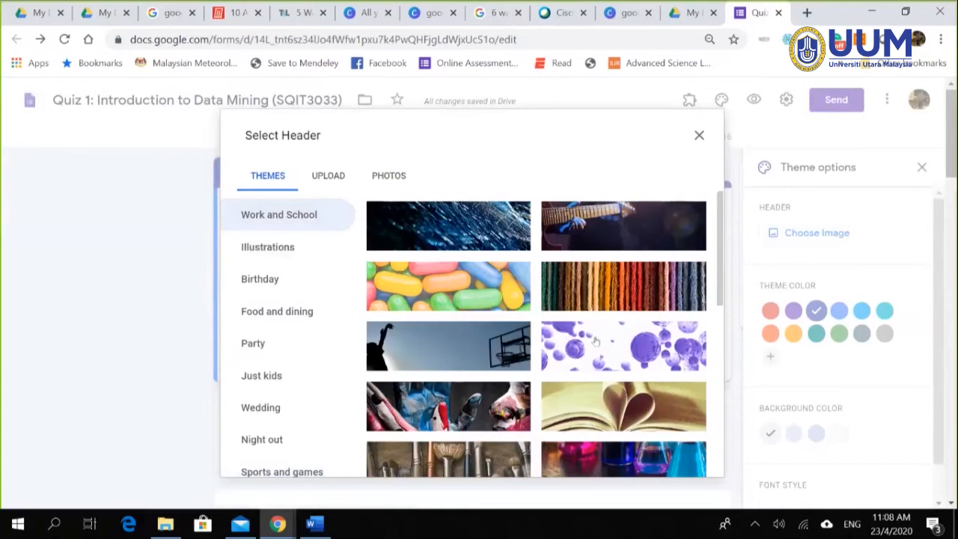
click(449, 286)
click(689, 461)
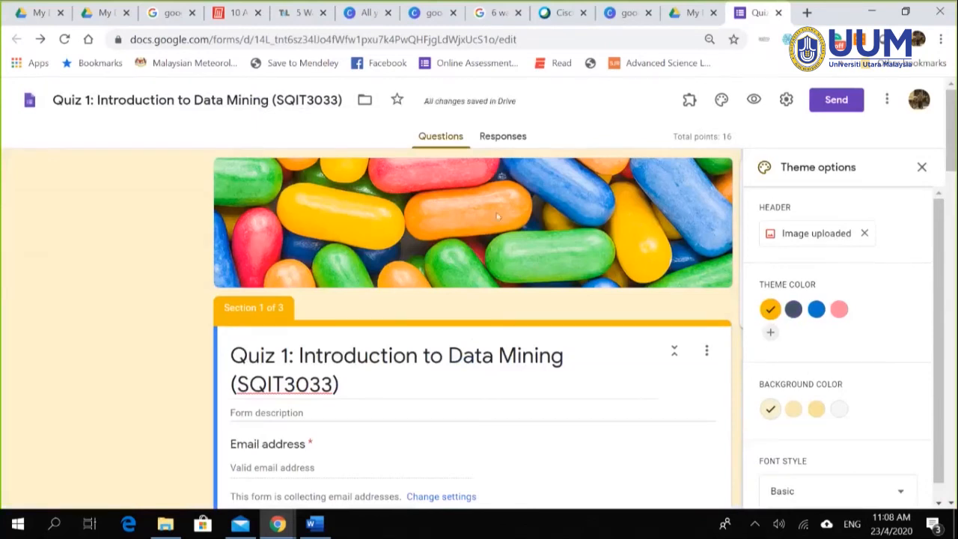
click(824, 236)
click(329, 176)
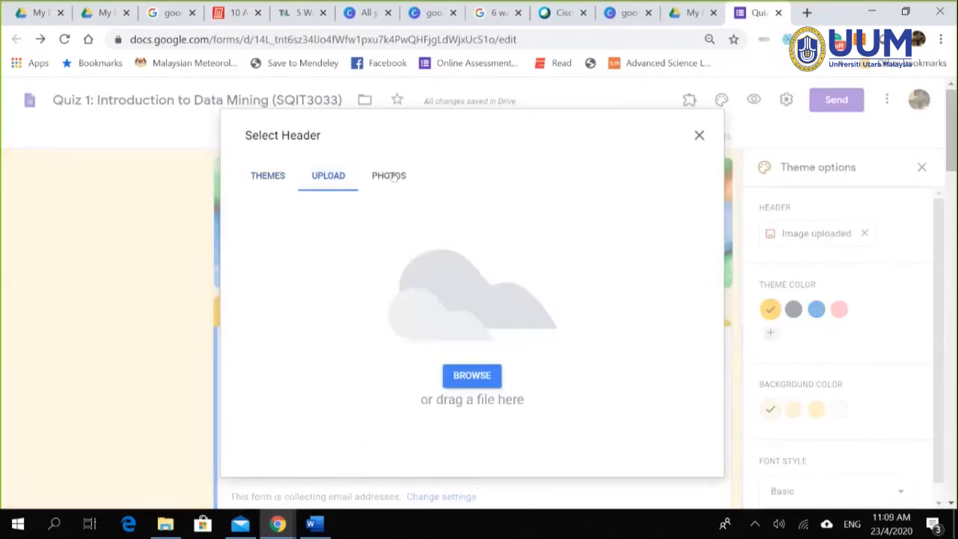
click(392, 177)
click(264, 179)
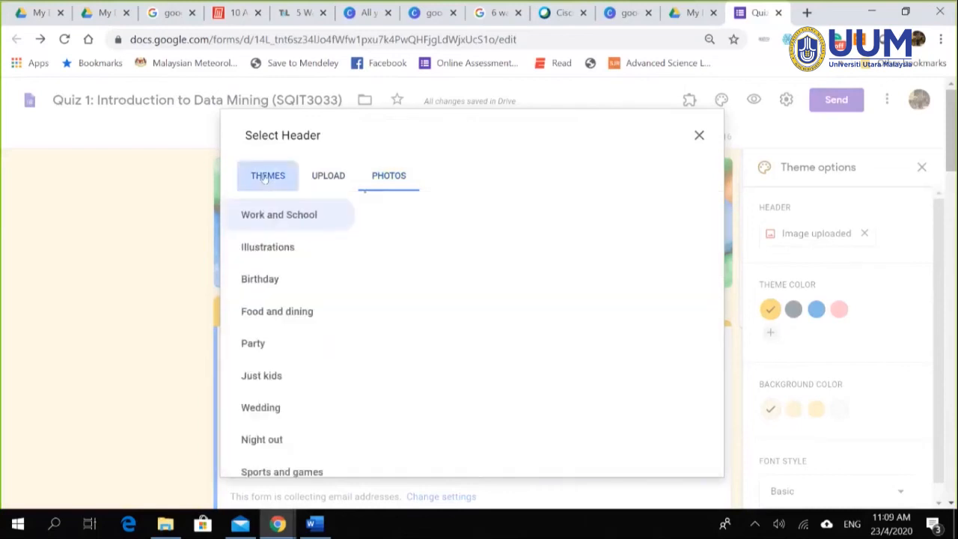
click(388, 175)
scroll(412, 362, down, 1)
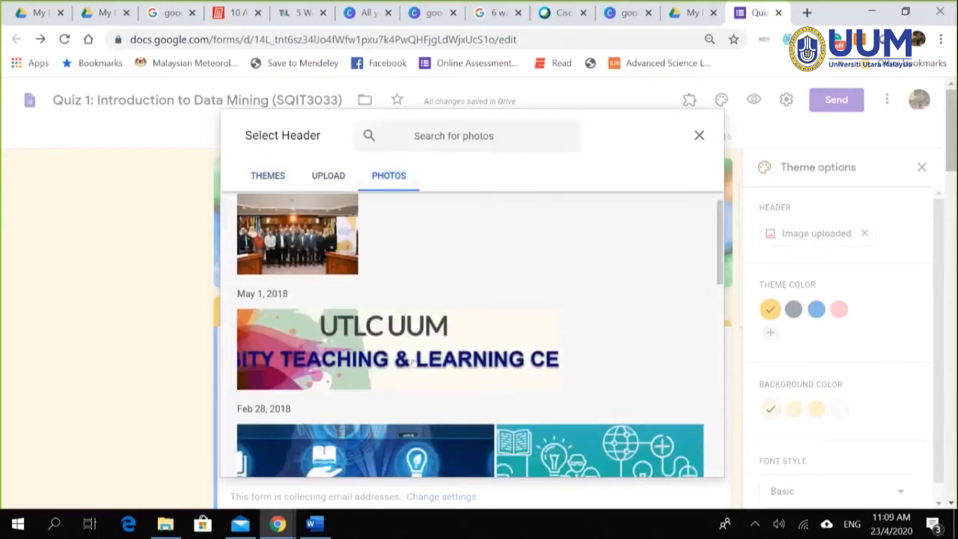
scroll(412, 360, down, 3)
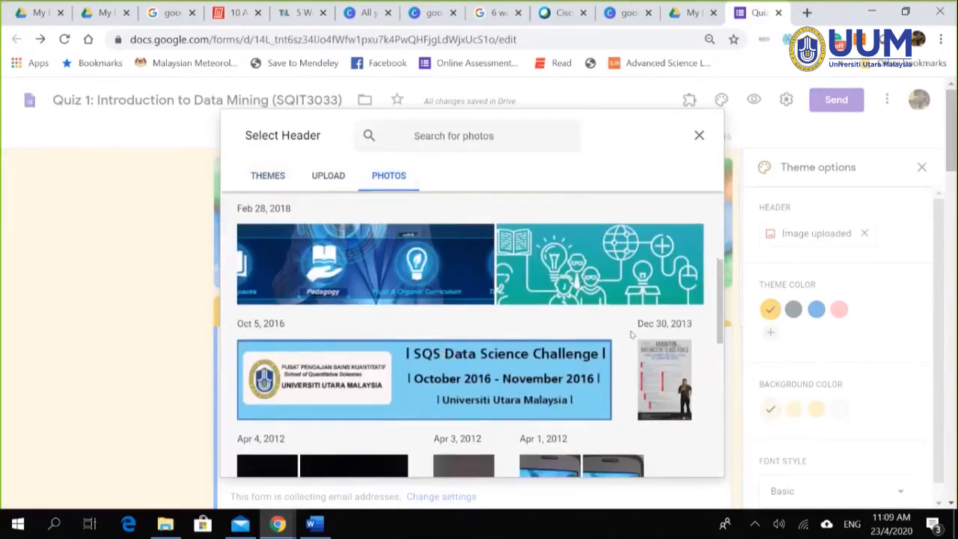
scroll(631, 334, down, 3)
scroll(382, 338, up, 4)
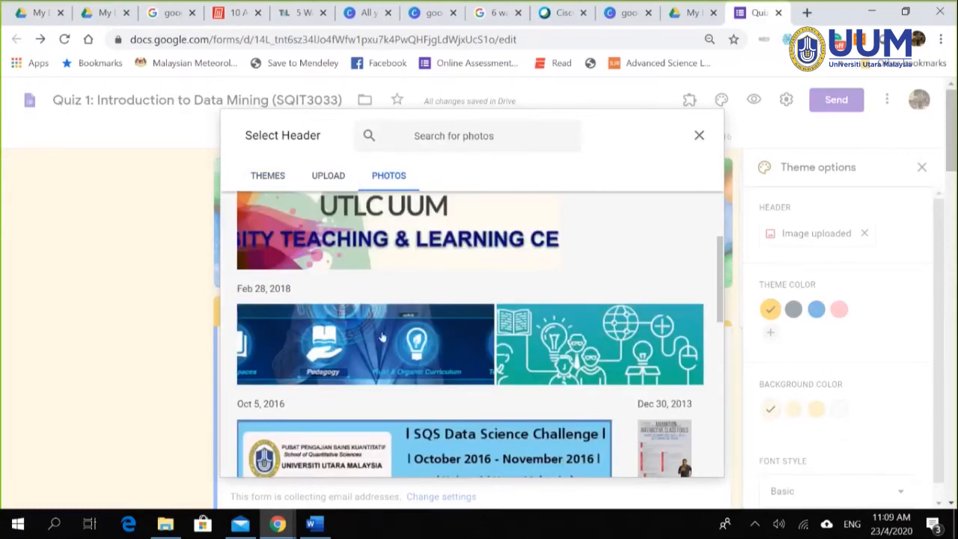
click(267, 179)
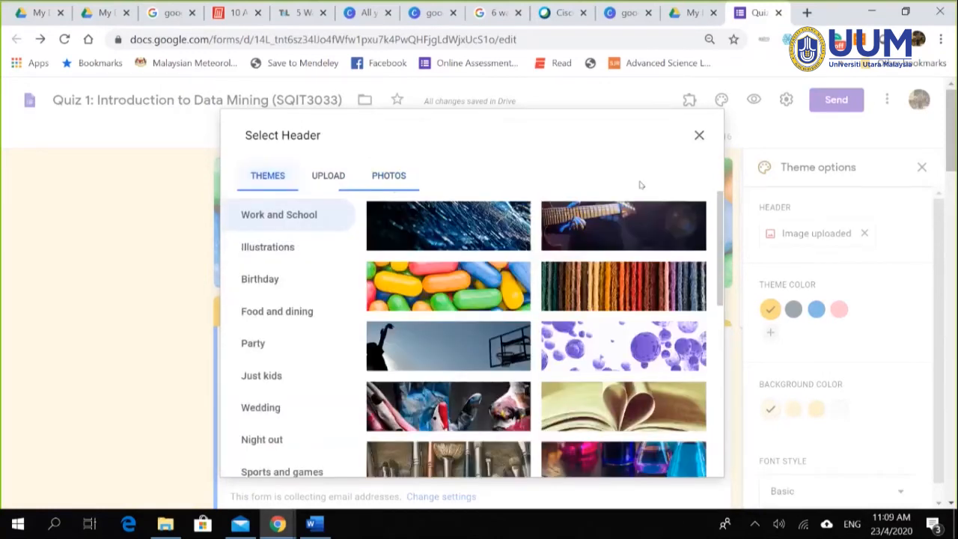
click(699, 135)
scroll(255, 352, down, 3)
scroll(142, 332, up, 5)
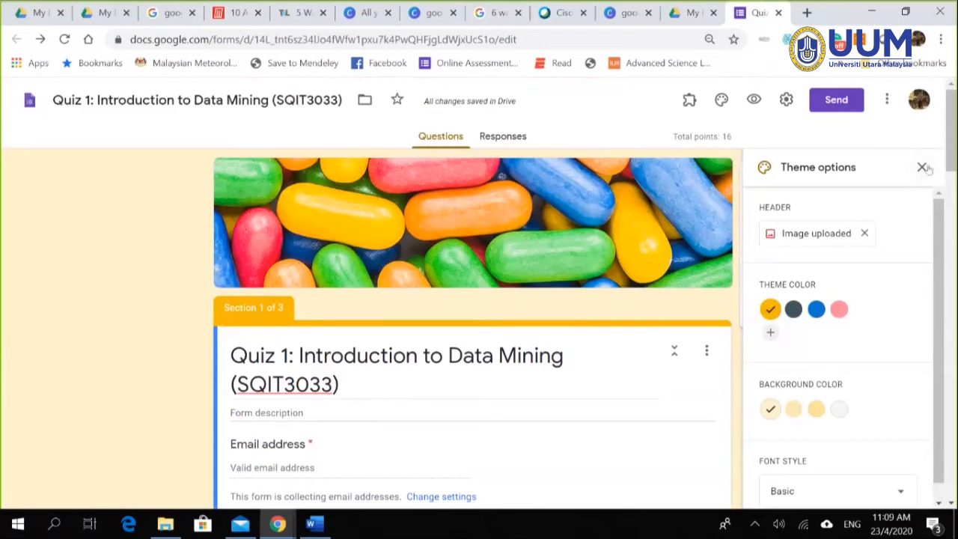
Step: Close the Theme options panel
click(923, 168)
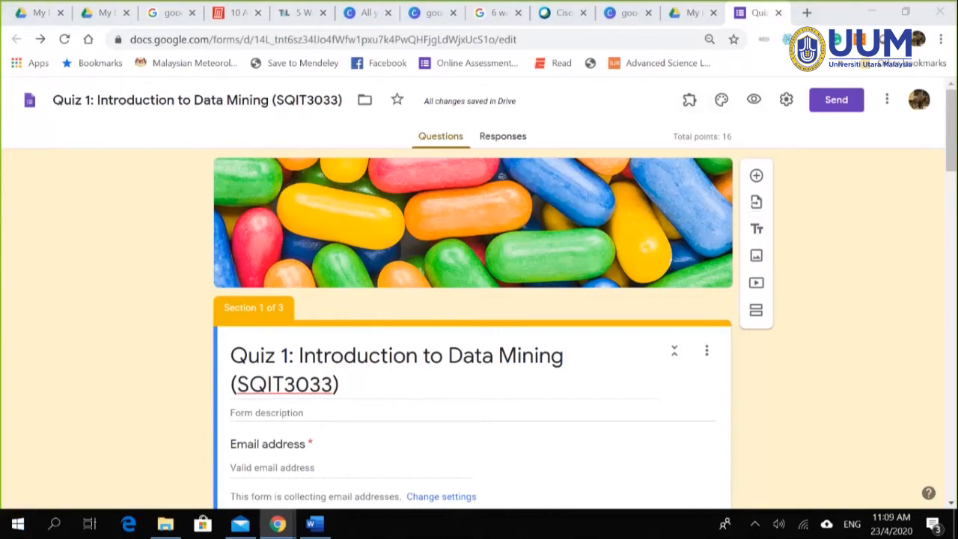
click(786, 102)
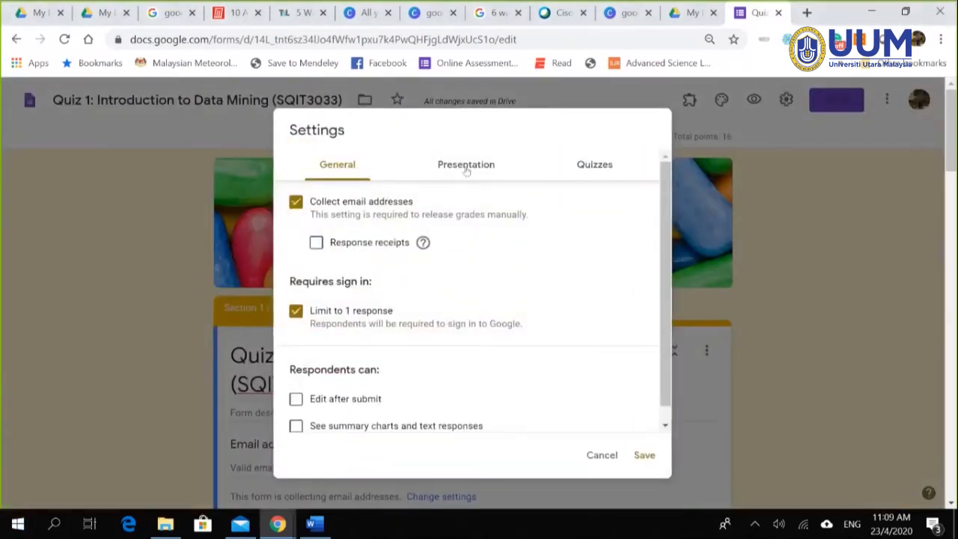
click(476, 173)
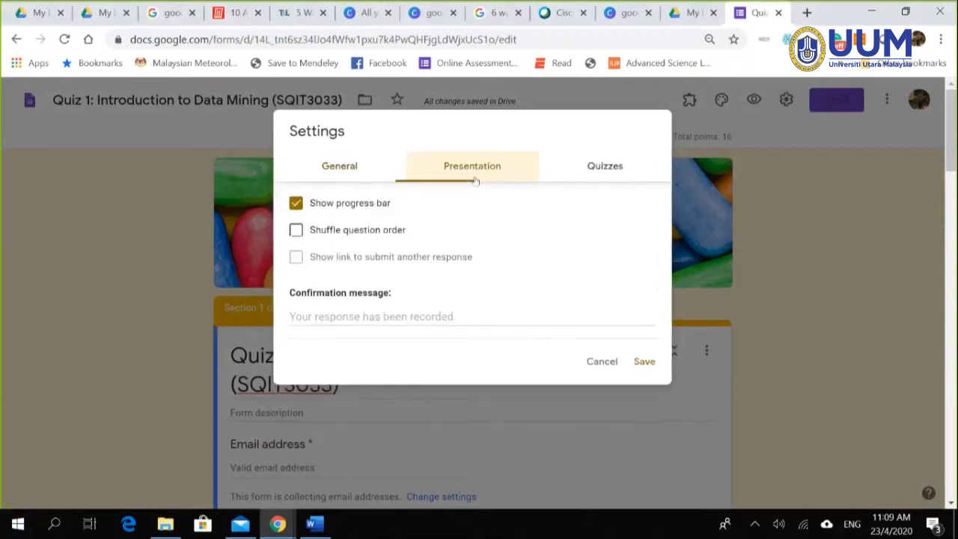
click(605, 170)
scroll(531, 298, down, 3)
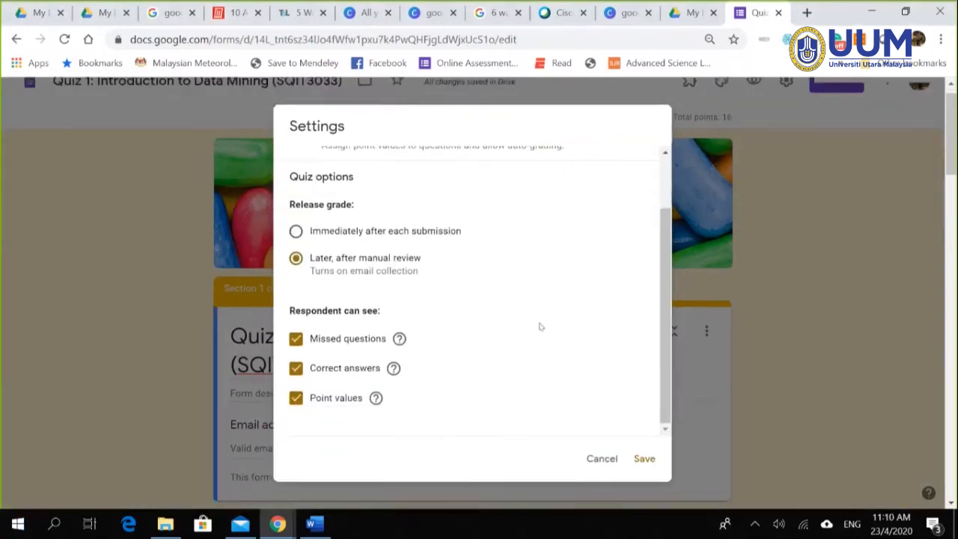
scroll(550, 342, up, 3)
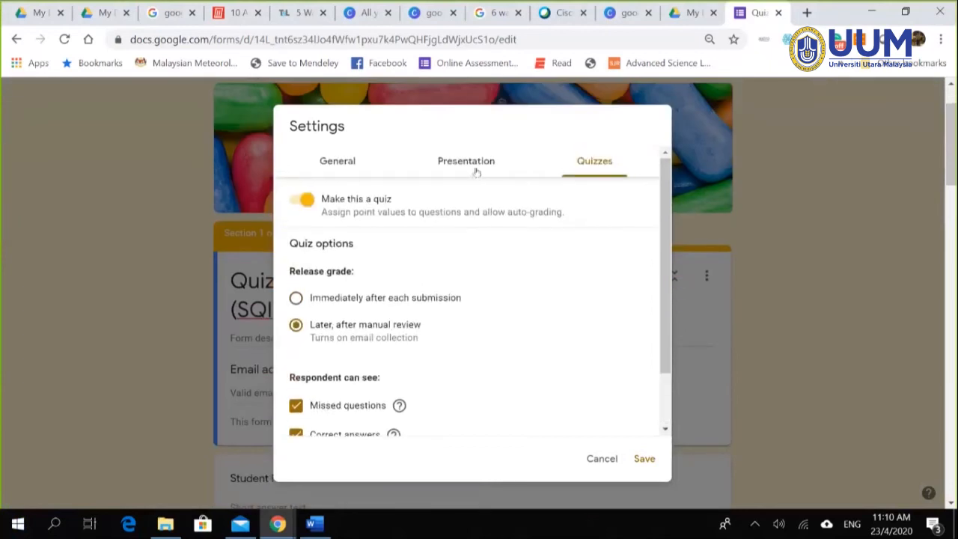
click(601, 459)
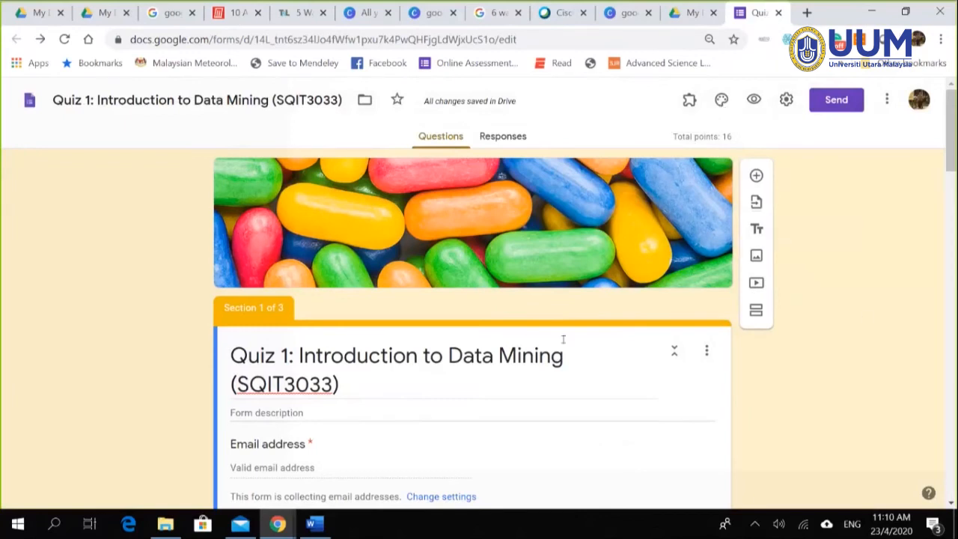
Step: Preview the quiz and try advancing page 1 with the required fields empty
click(753, 101)
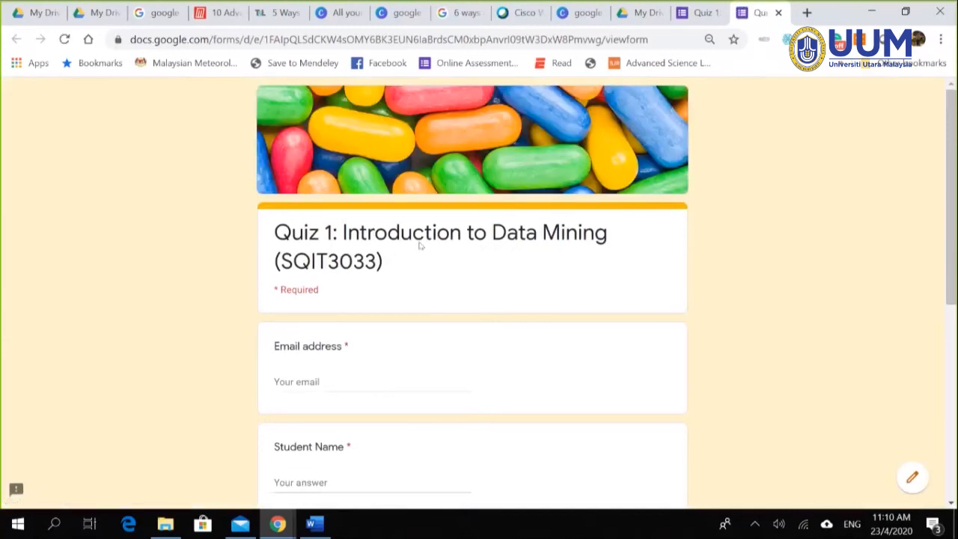
scroll(369, 376, down, 1)
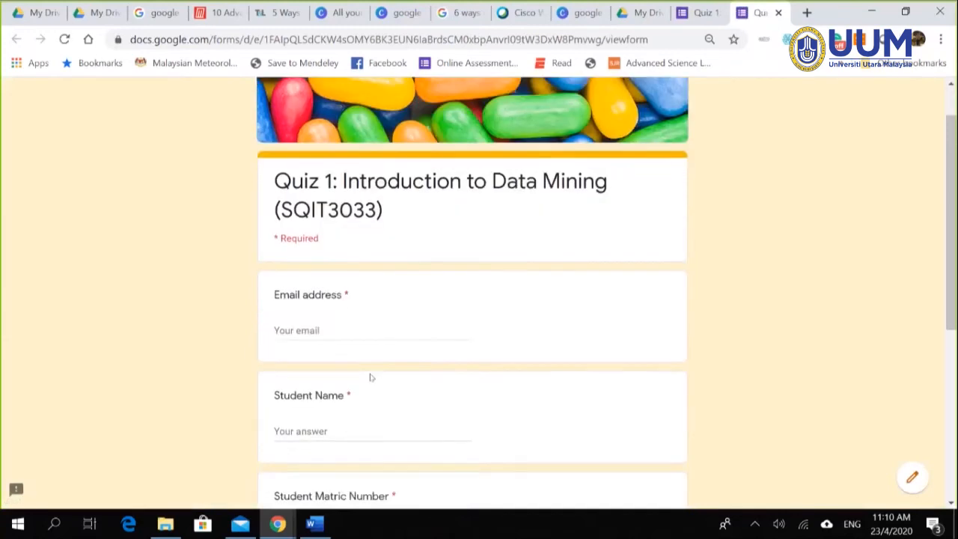
scroll(438, 391, down, 2)
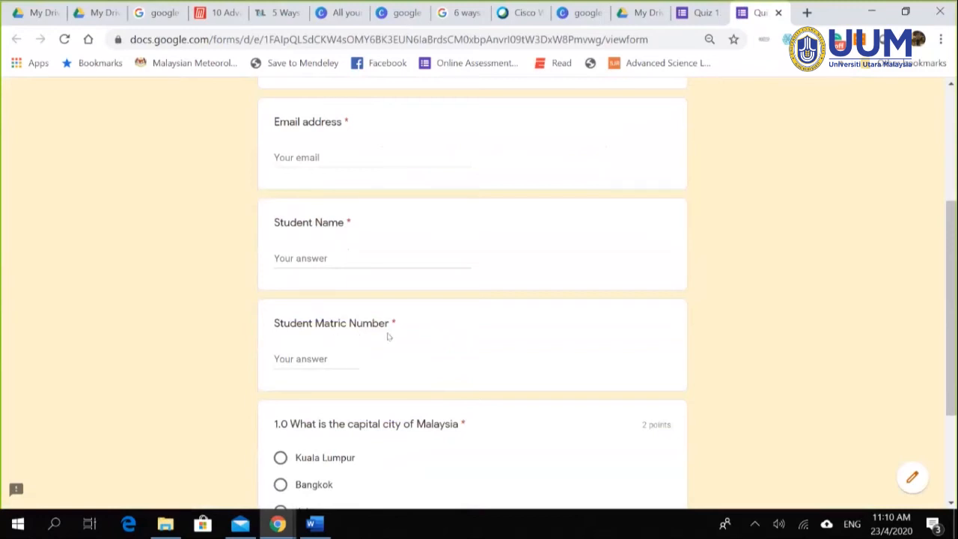
scroll(402, 341, down, 1)
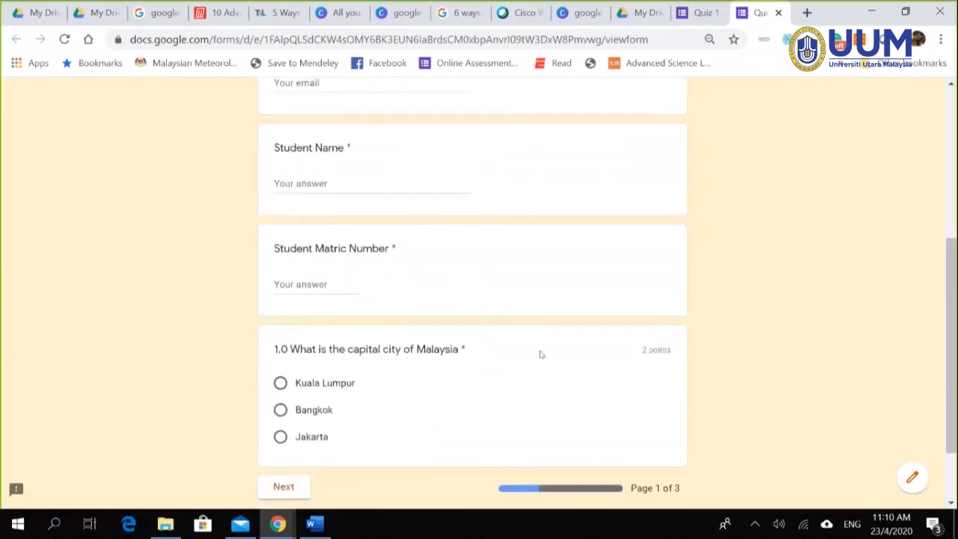
scroll(467, 408, down, 1)
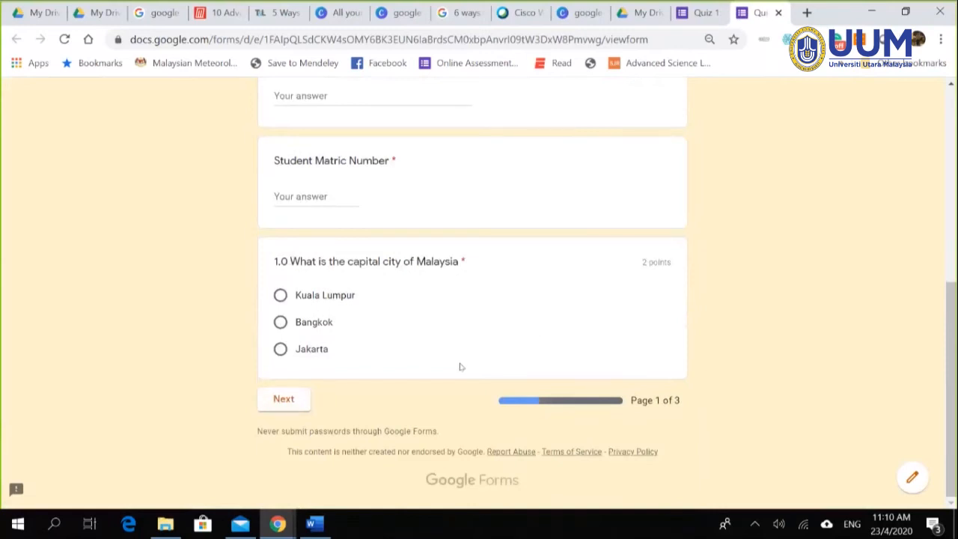
scroll(390, 334, up, 2)
scroll(374, 351, down, 2)
click(282, 398)
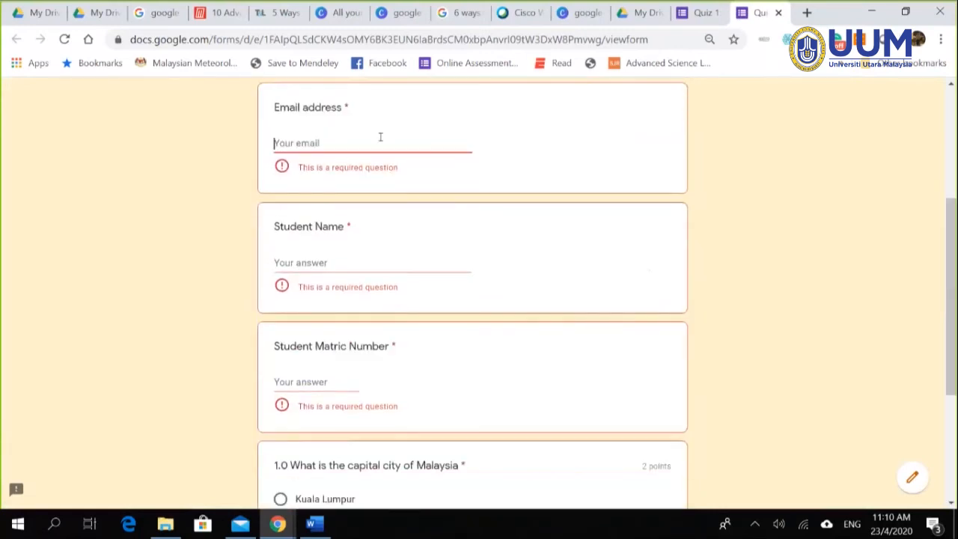
Step: Enter a test email, student name and matric number, choose Kuala Lumpur, and continue to page 2
text(n)
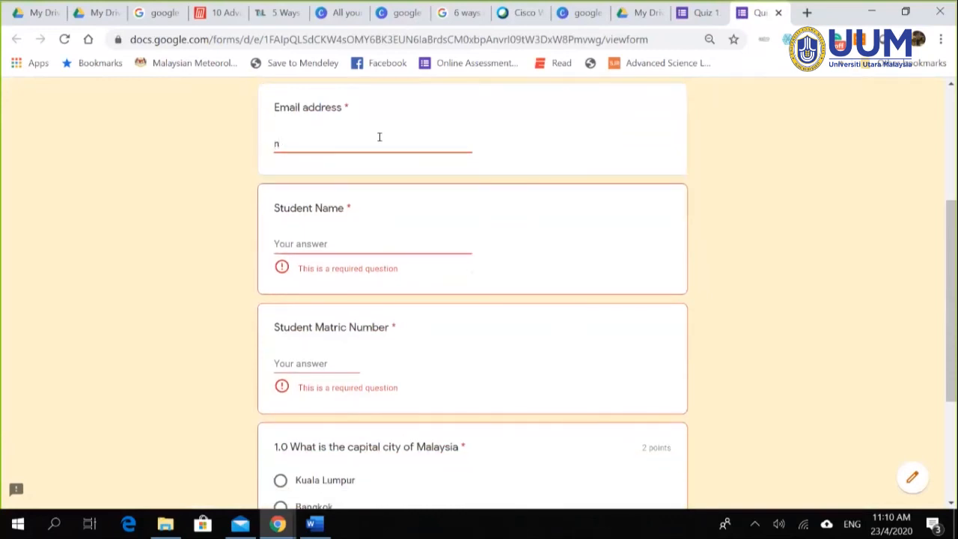
text(@f)
click(326, 147)
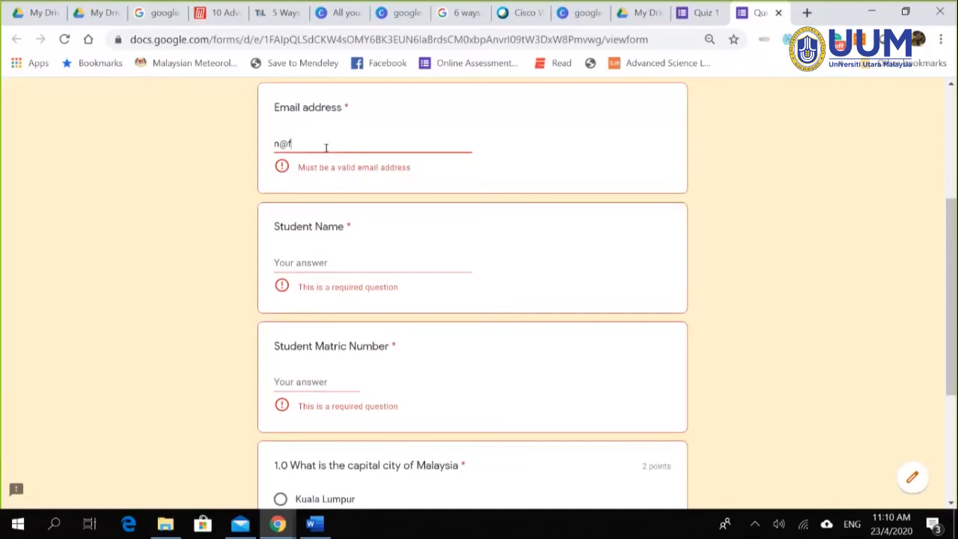
key(BackSpace)
key(BackSpace)
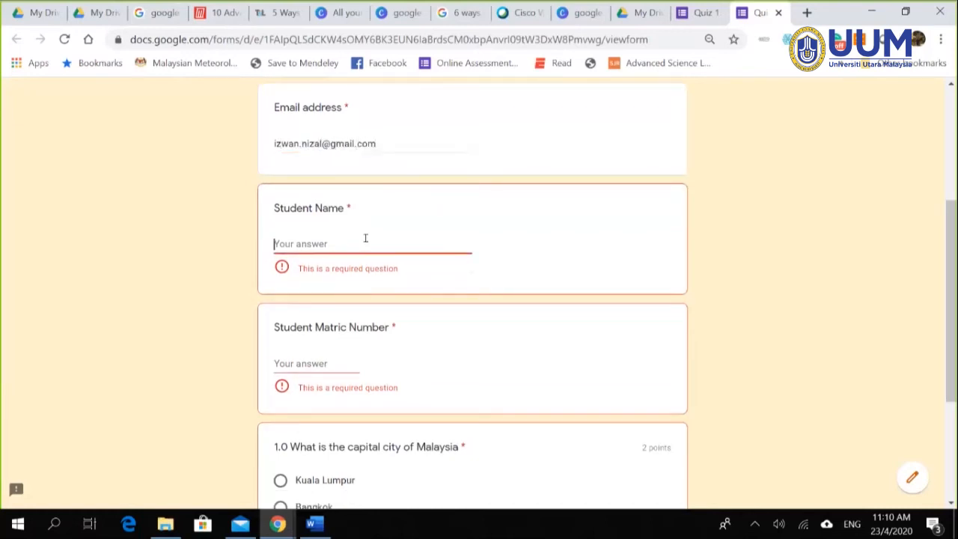
text(izw)
key(BackSpace)
key(BackSpace)
key(BackSpace)
key(Tab)
text(2)
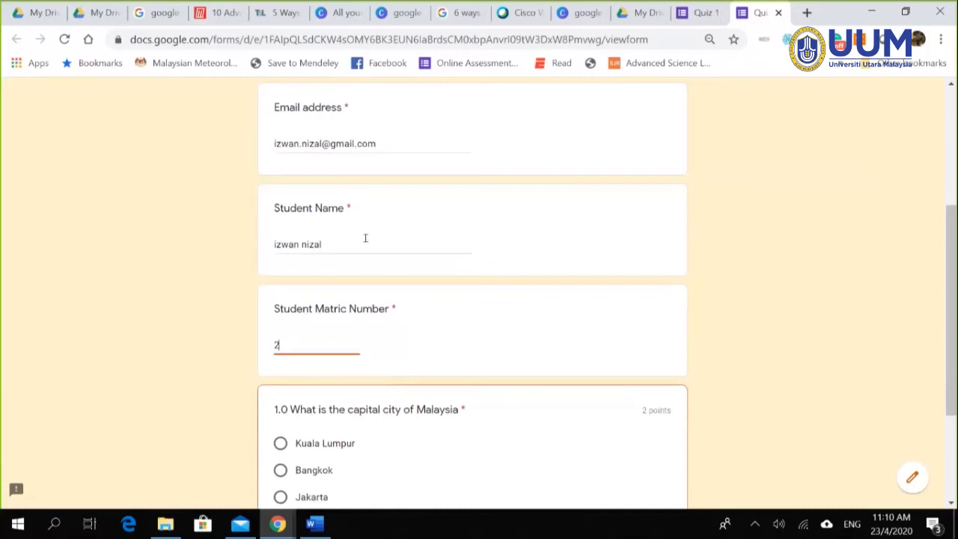
text(328)
scroll(359, 314, down, 2)
click(281, 296)
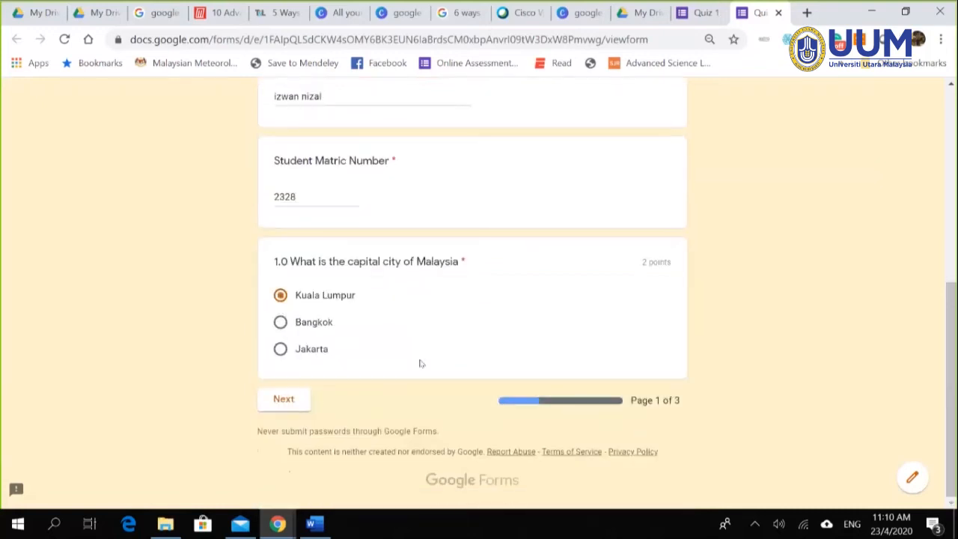
click(283, 399)
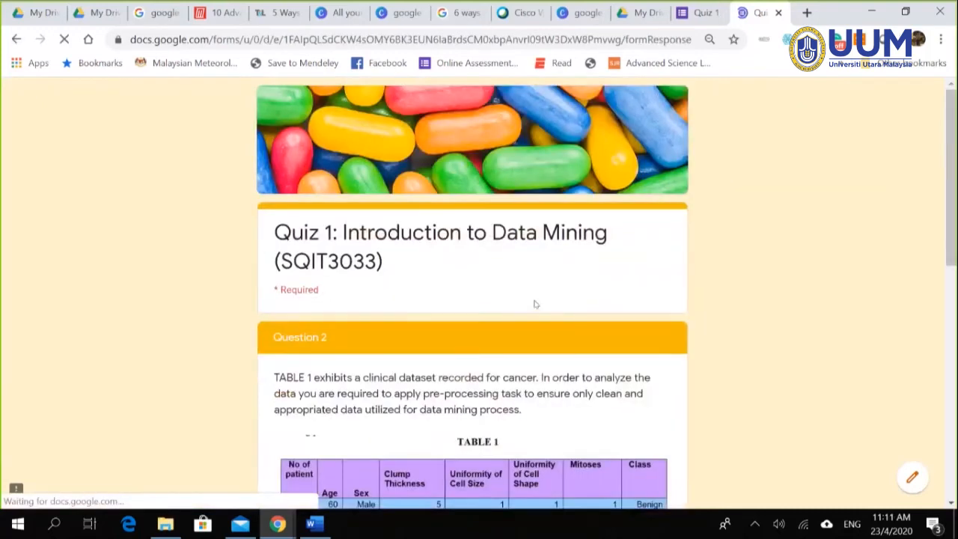
Step: Answer question a) with 'not sure'
scroll(535, 303, down, 4)
scroll(413, 204, up, 1)
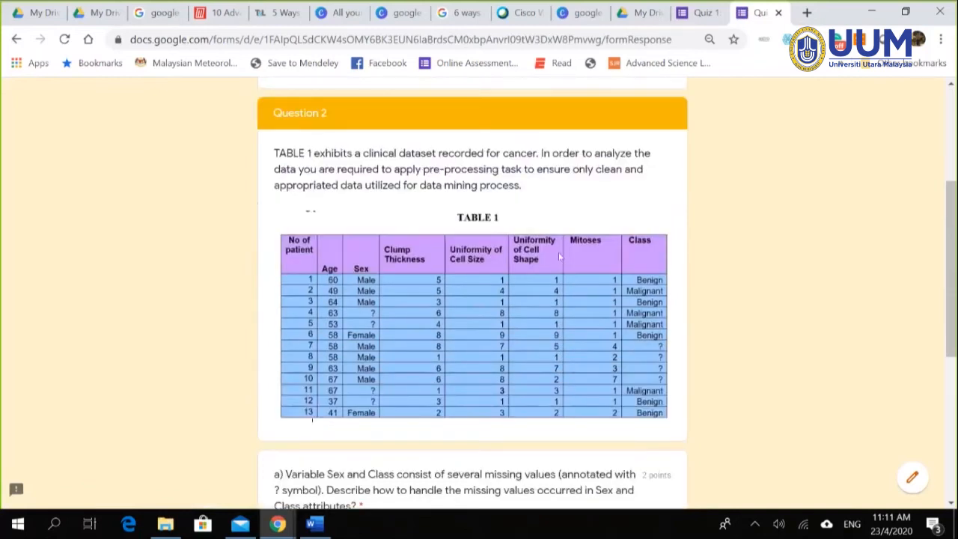
scroll(442, 258, down, 2)
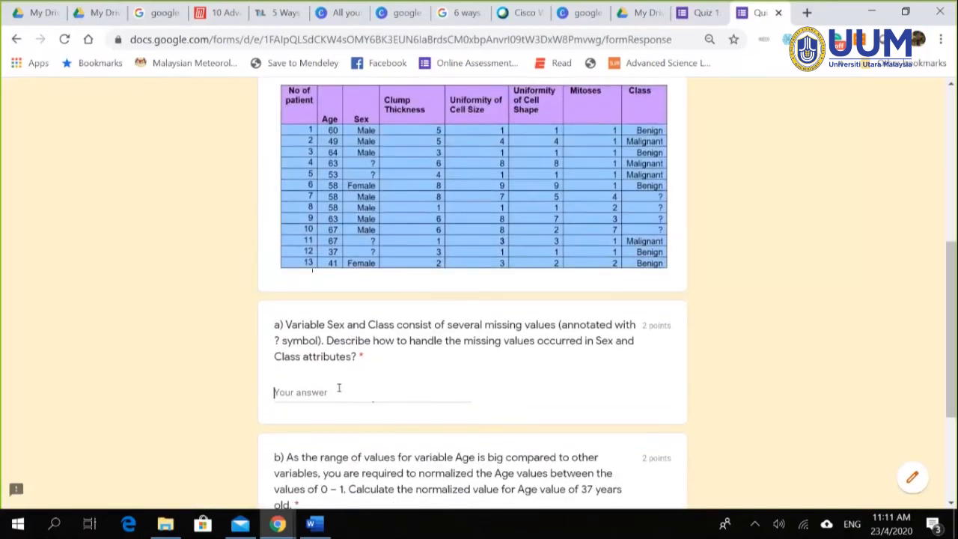
text(dsad)
key(BackSpace)
key(BackSpace)
key(BackSpace)
key(BackSpace)
text(not)
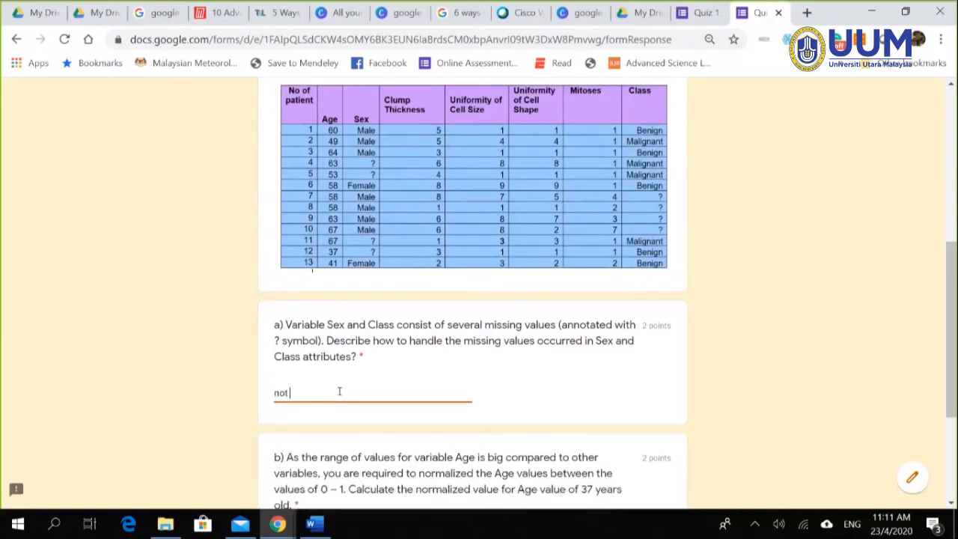
text( sure)
Step: Answer question b), correcting 4 and then 2.0 to the final value 0.2
scroll(352, 393, down, 1)
click(338, 465)
text(4)
scroll(395, 441, down, 1)
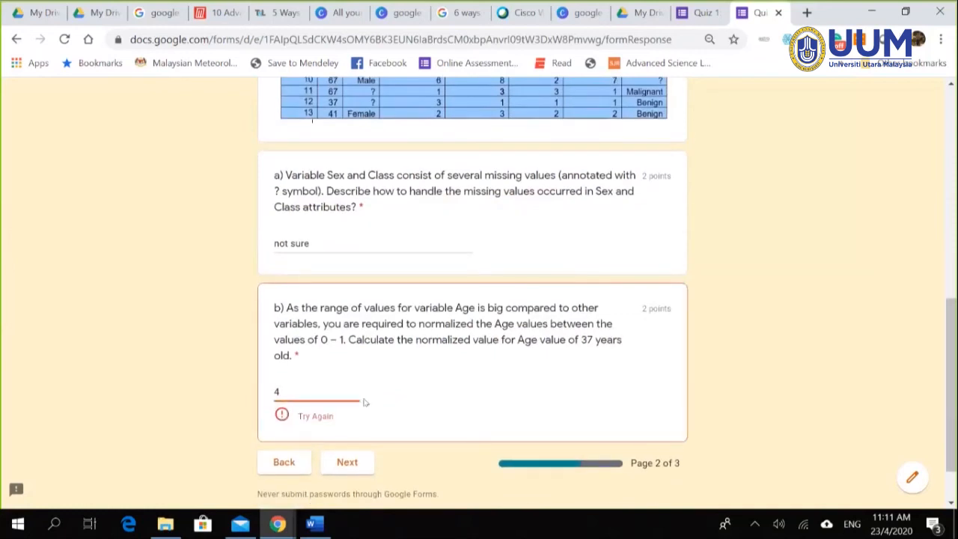
key(BackSpace)
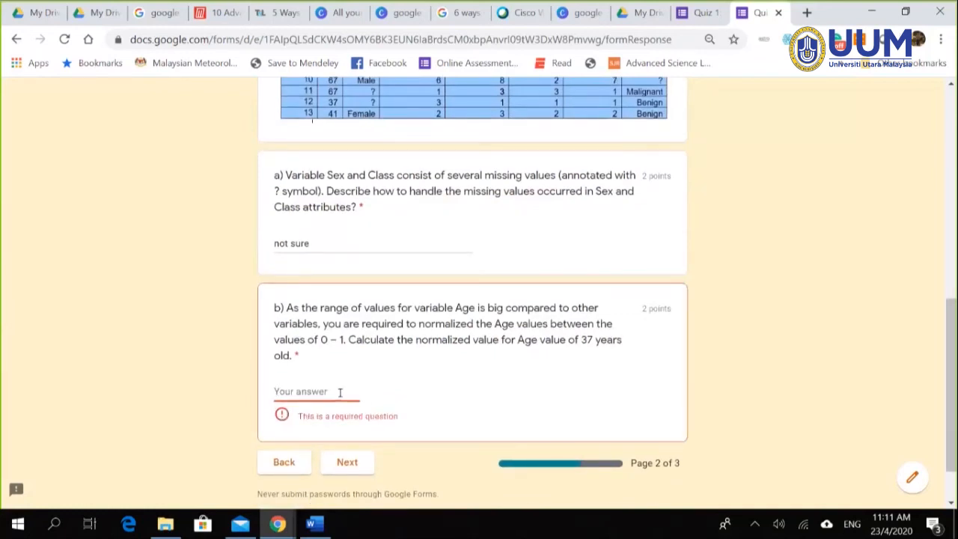
text(2.0)
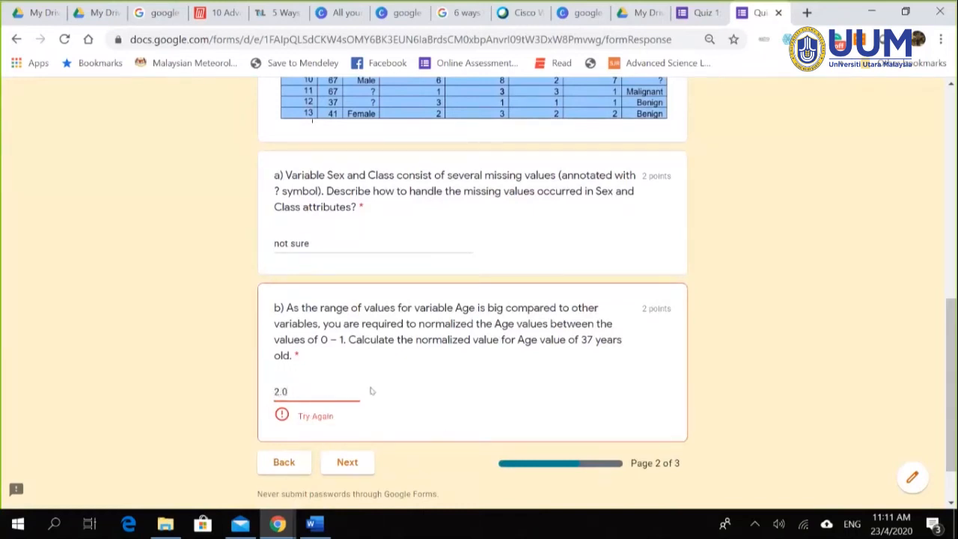
double_click(330, 395)
text(0.2)
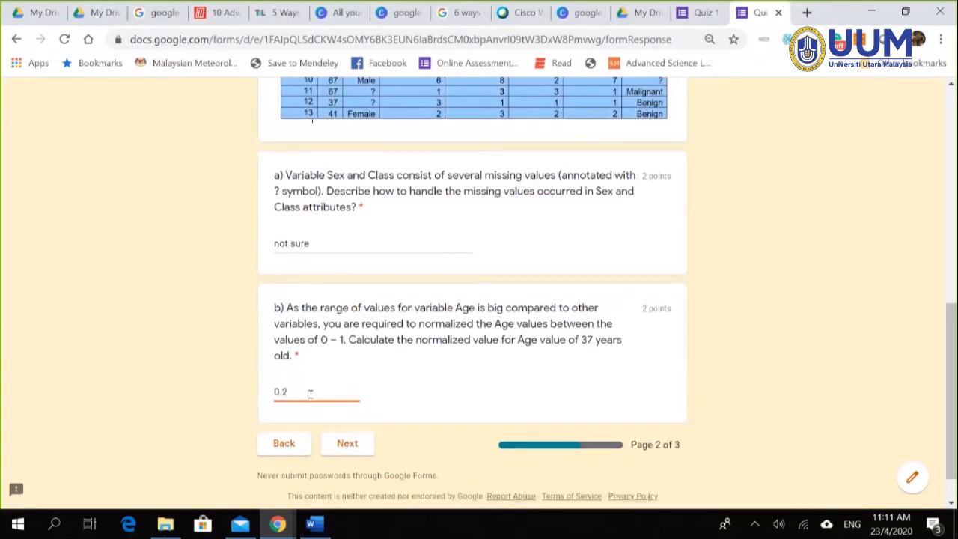
click(418, 356)
Step: Go to page 3 and mark the grid rows NO, YES, NO, NO, plus the sorting-database row
click(349, 445)
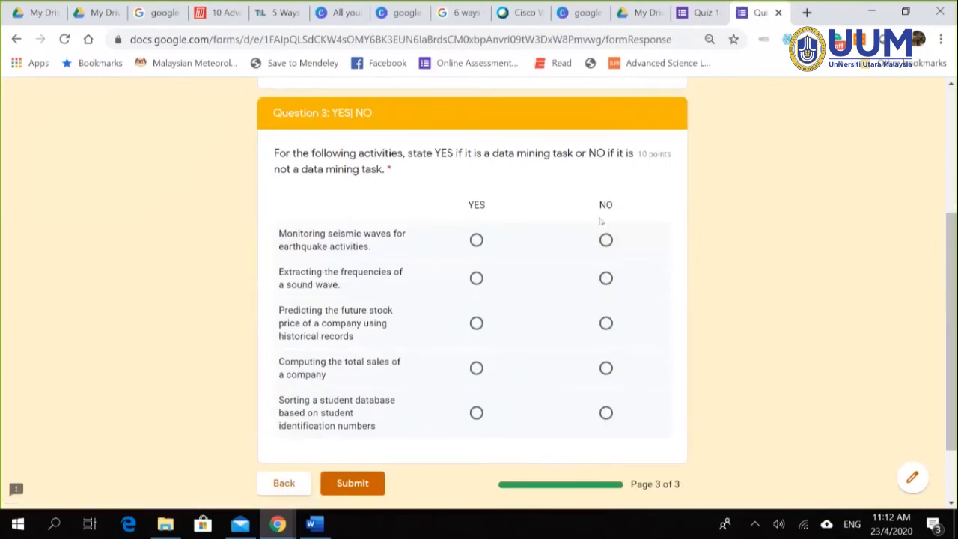
scroll(576, 175, down, 1)
scroll(691, 301, up, 4)
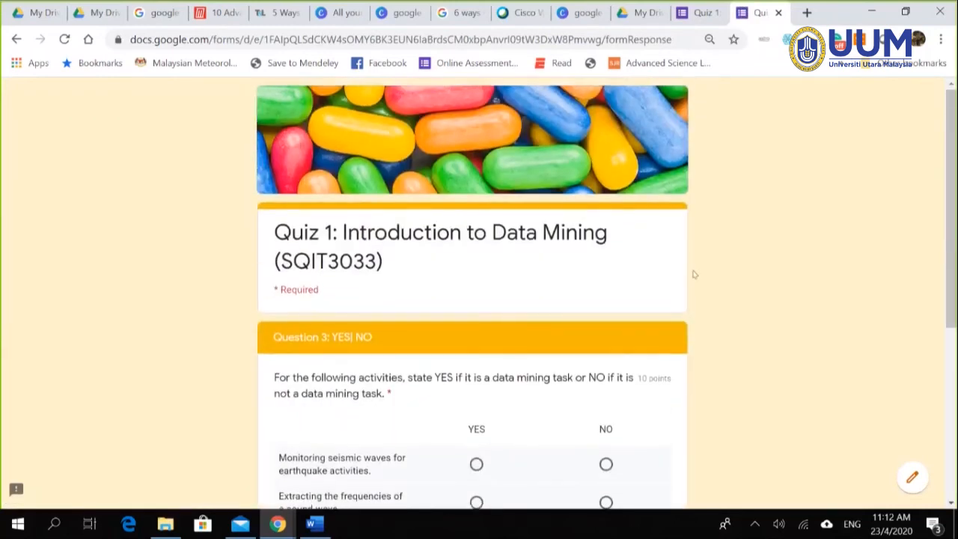
scroll(706, 263, down, 2)
scroll(706, 263, down, 2)
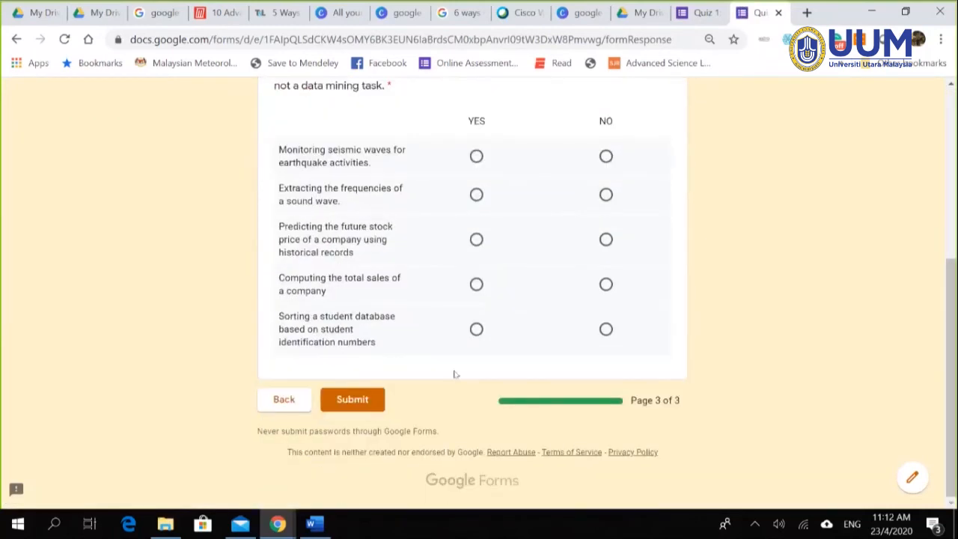
click(605, 159)
click(477, 196)
click(605, 239)
click(605, 284)
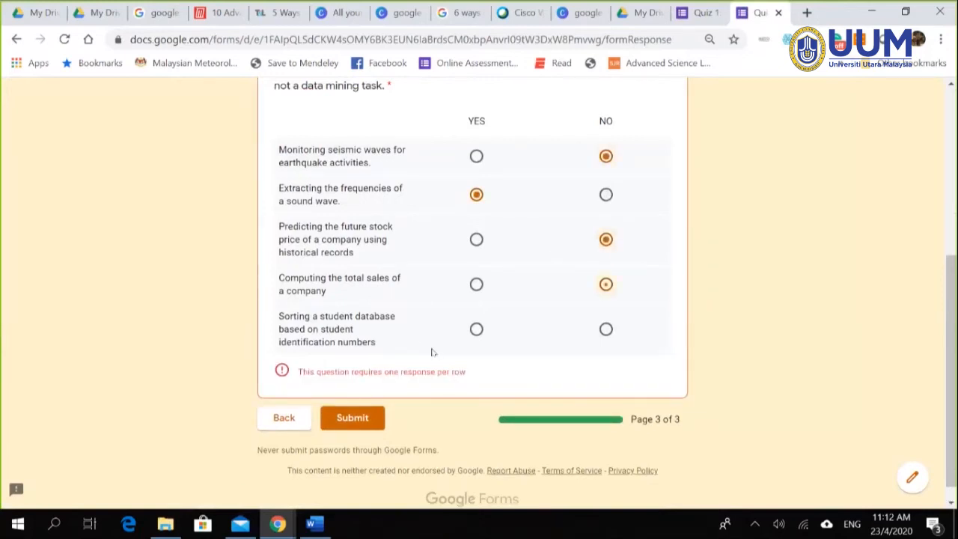
click(476, 330)
Step: Return to the Quiz 1 editor tab
scroll(645, 140, up, 5)
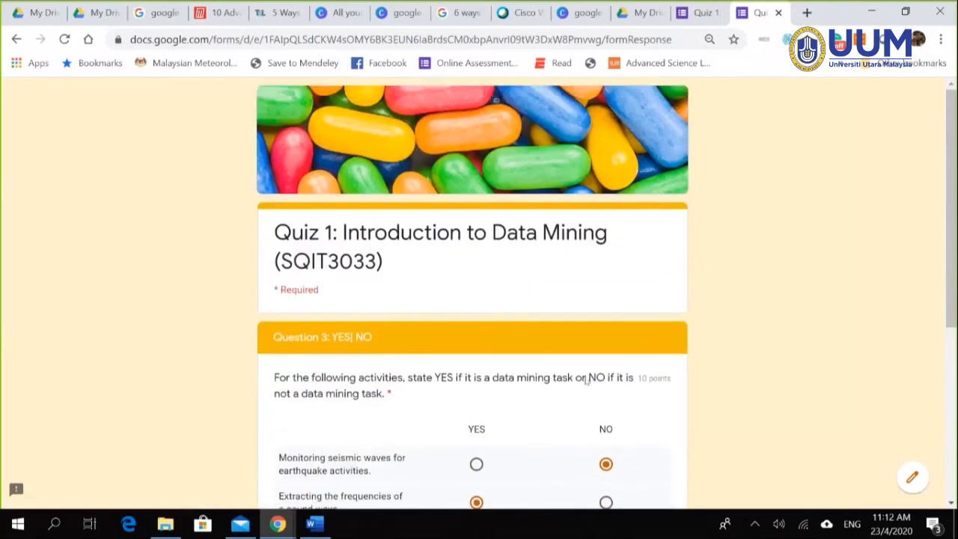
scroll(623, 181, down, 1)
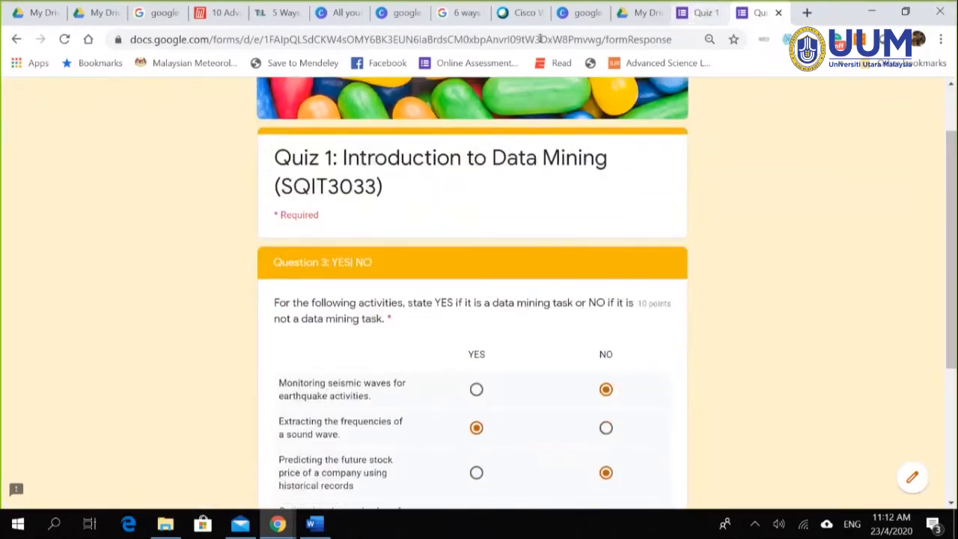
scroll(758, 226, up, 1)
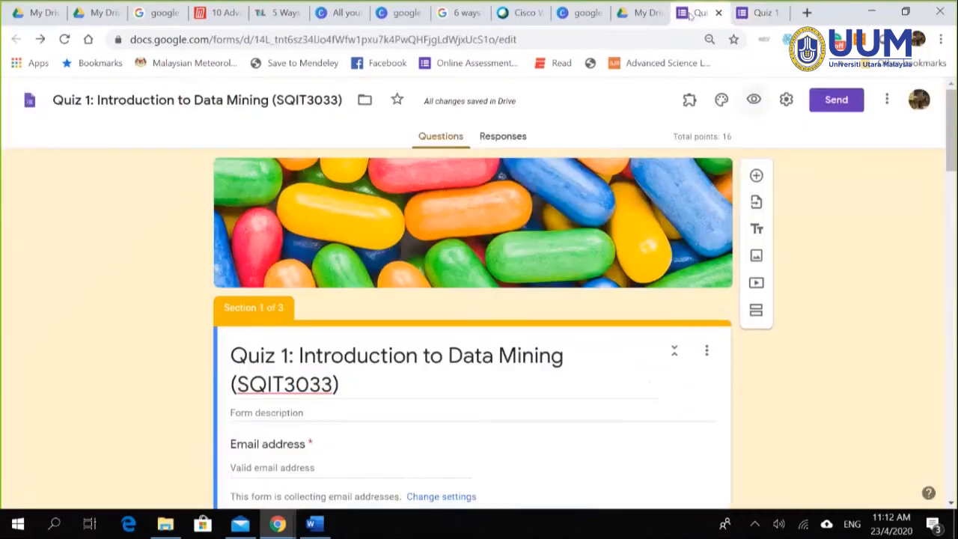
click(692, 18)
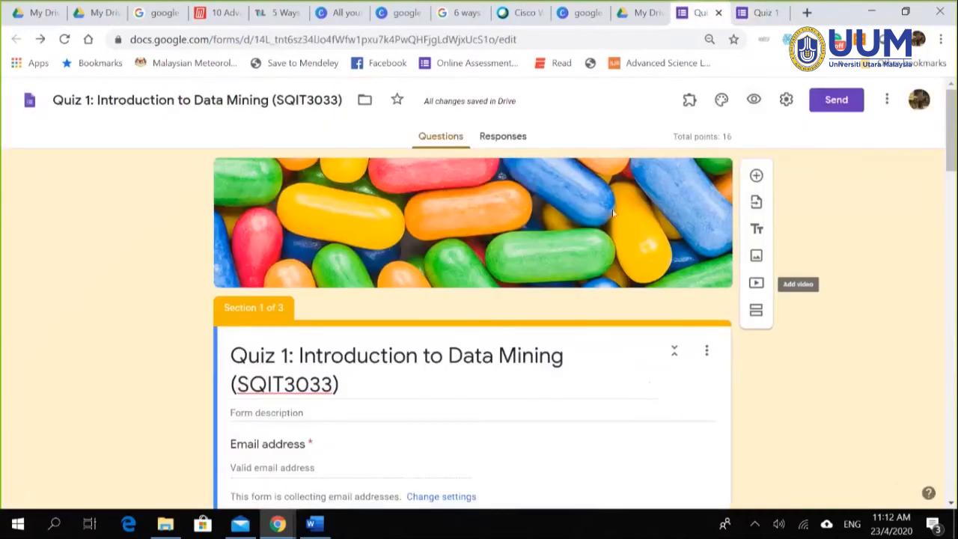
Step: Add response validation to question a)
scroll(509, 287, down, 15)
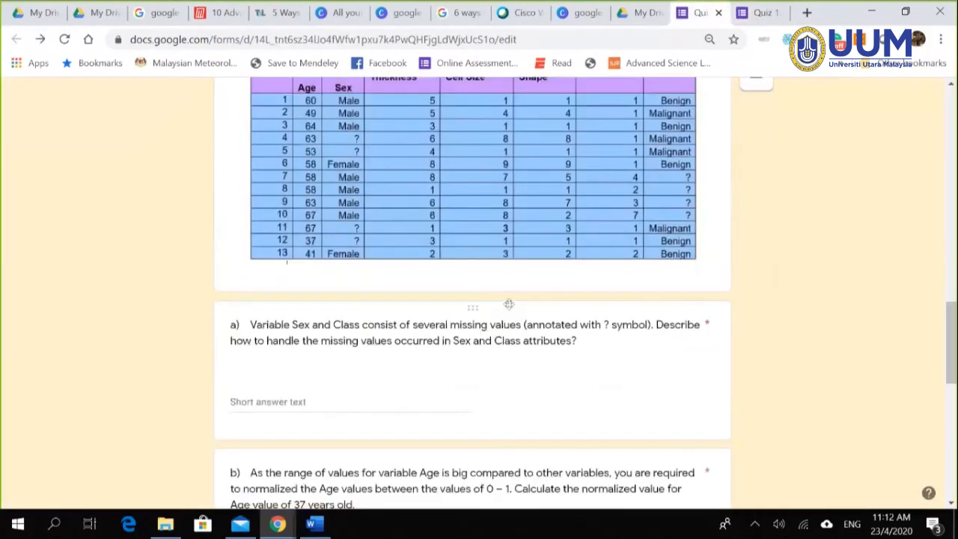
scroll(507, 311, up, 2)
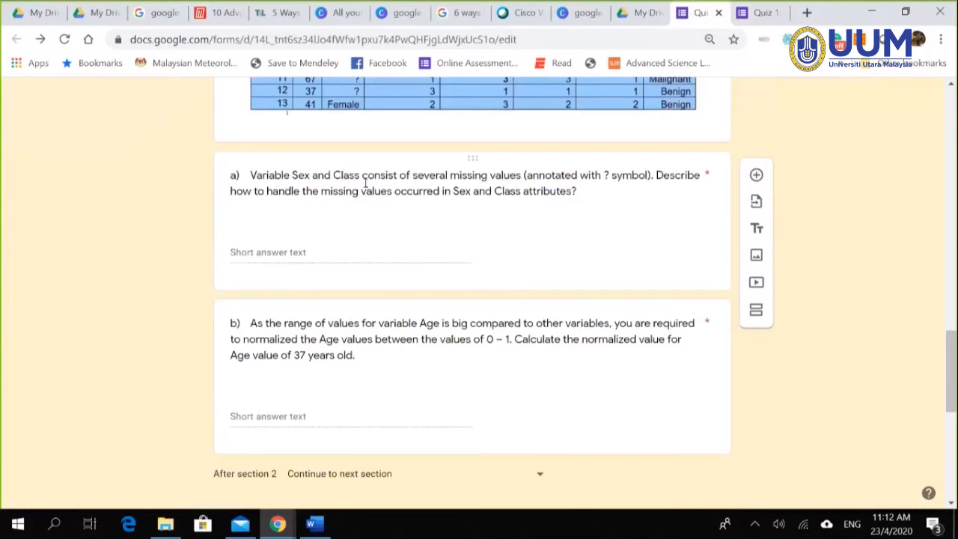
click(399, 252)
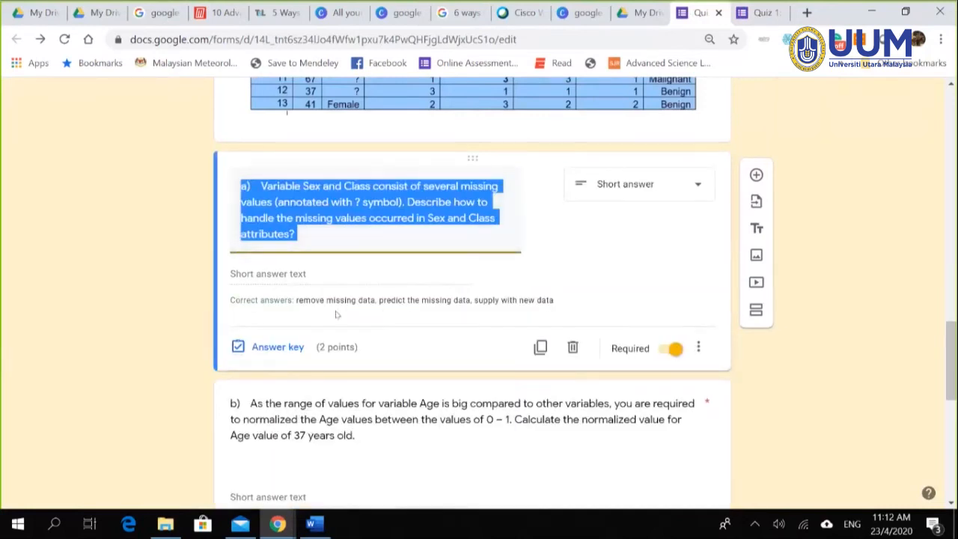
click(698, 348)
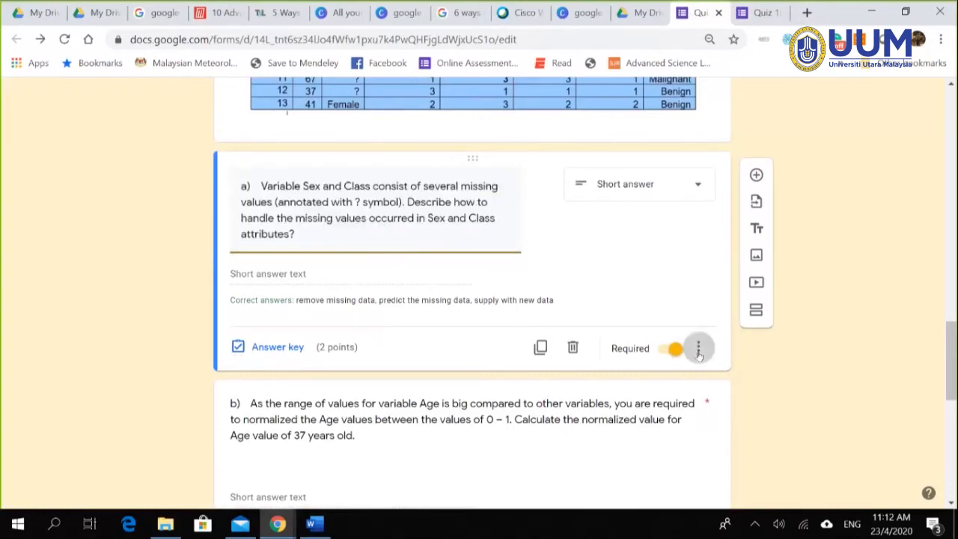
click(753, 431)
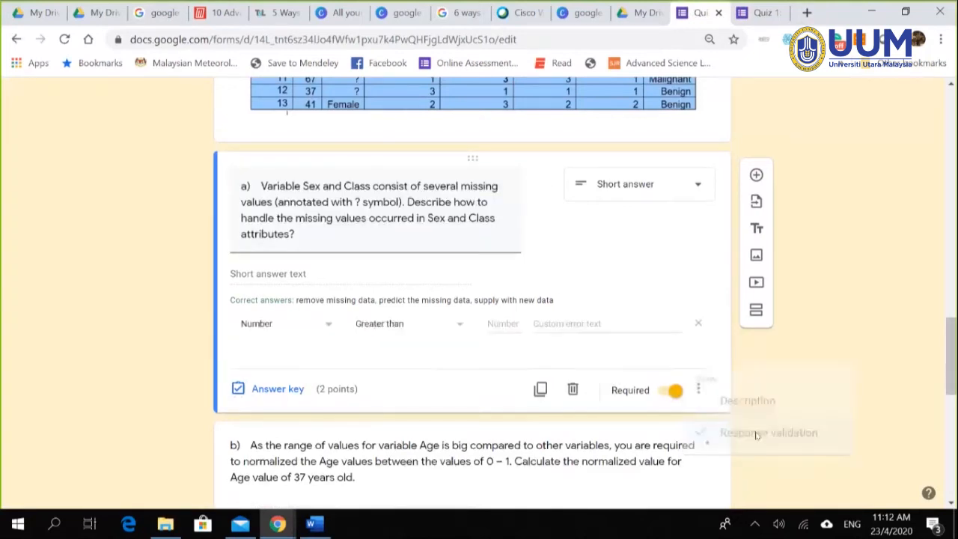
Step: Set the validation type to Length with the Maximum character count condition
click(329, 327)
click(280, 357)
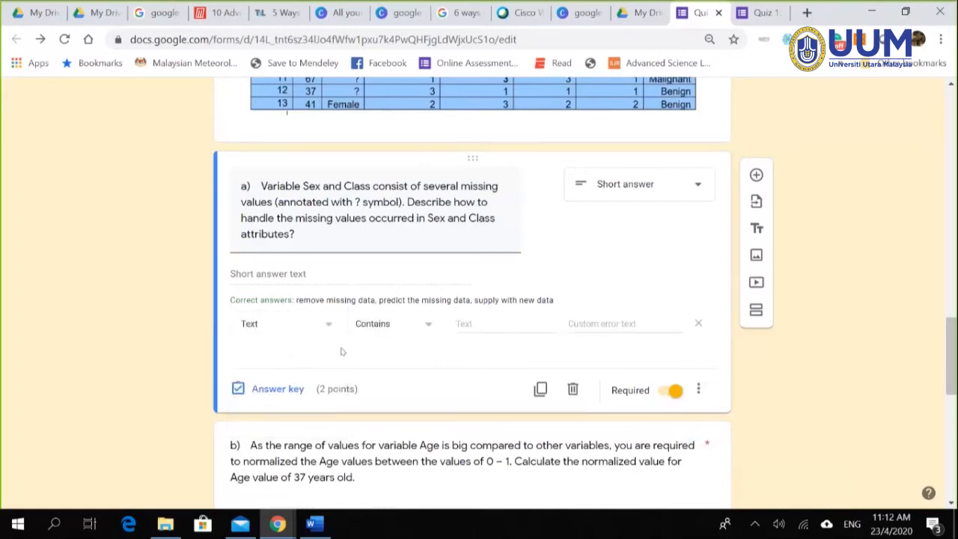
click(428, 327)
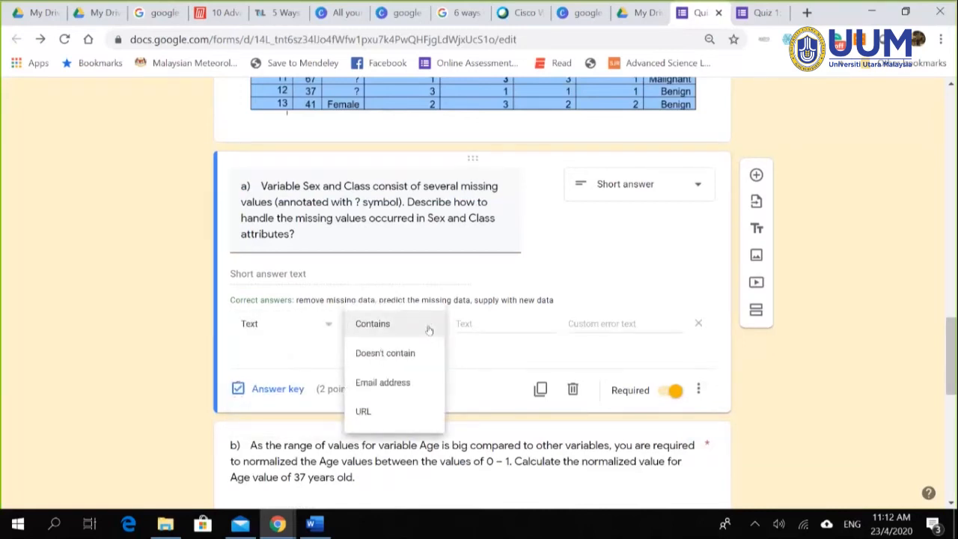
click(325, 327)
click(256, 352)
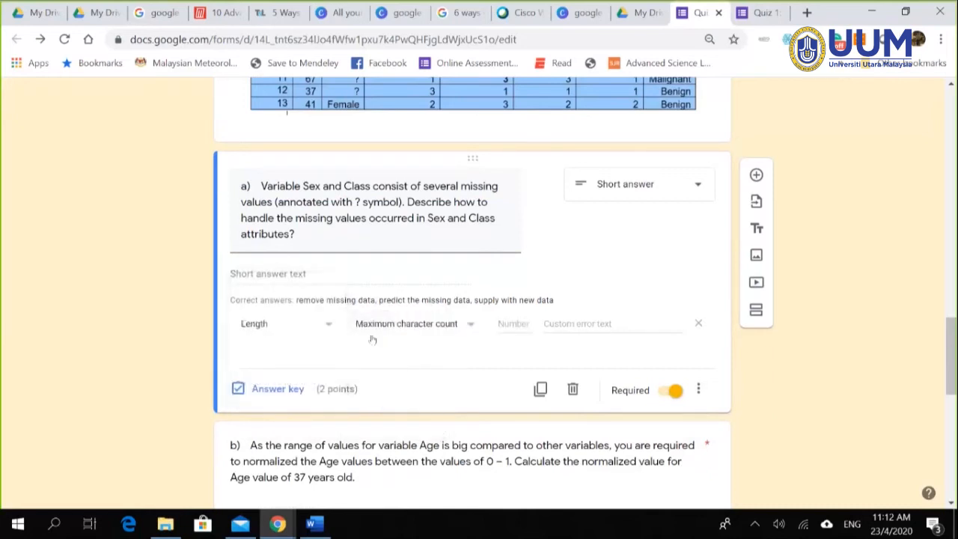
click(328, 327)
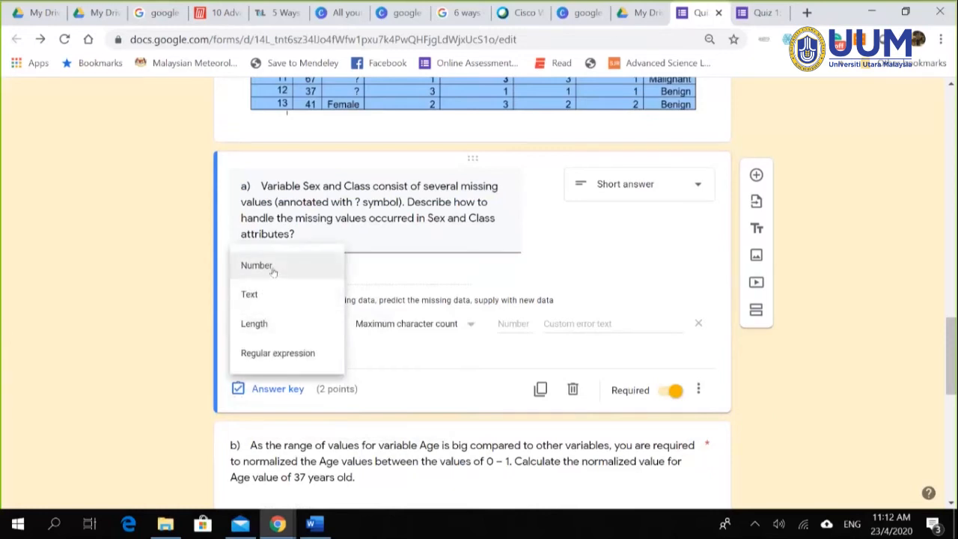
click(265, 324)
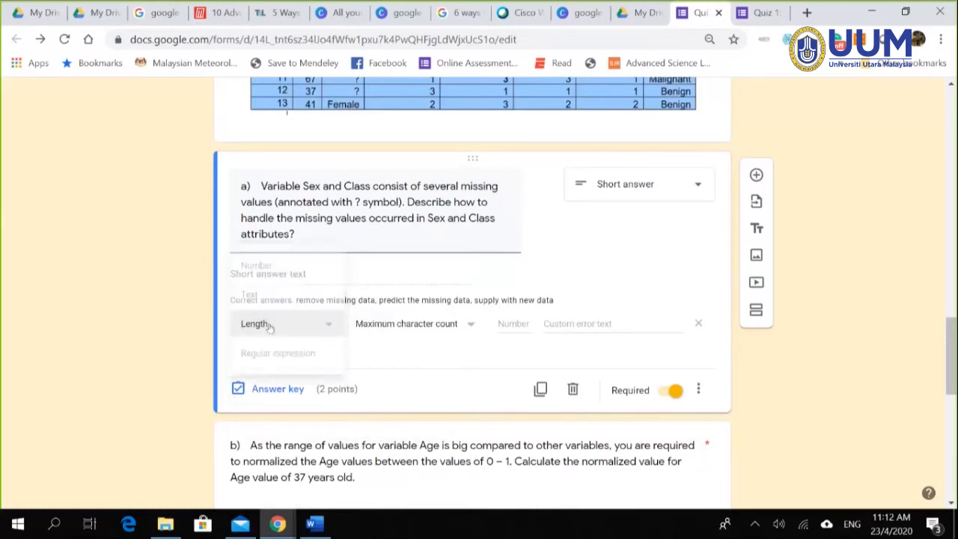
click(471, 327)
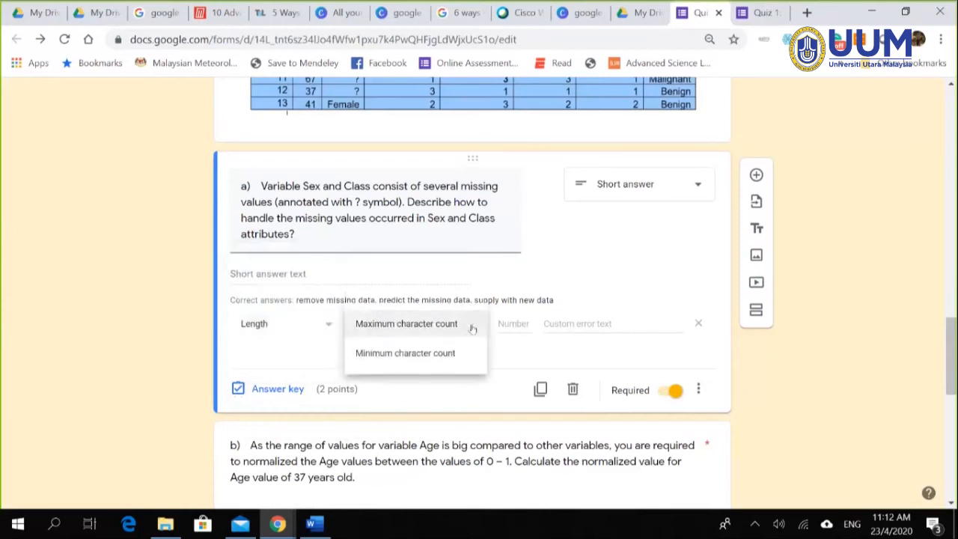
click(494, 323)
click(506, 324)
Step: Change question a)'s length rule to a Minimum character count of 15
text(15)
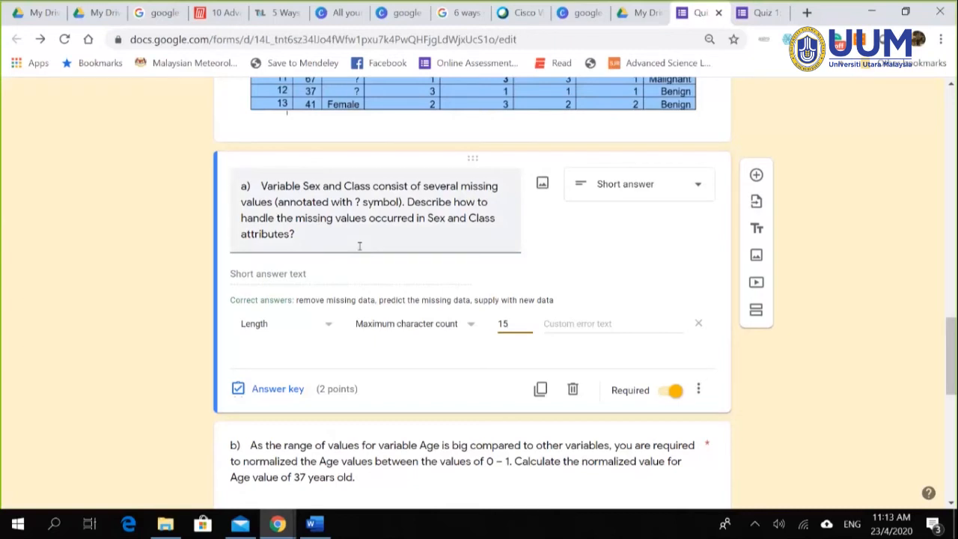
click(471, 325)
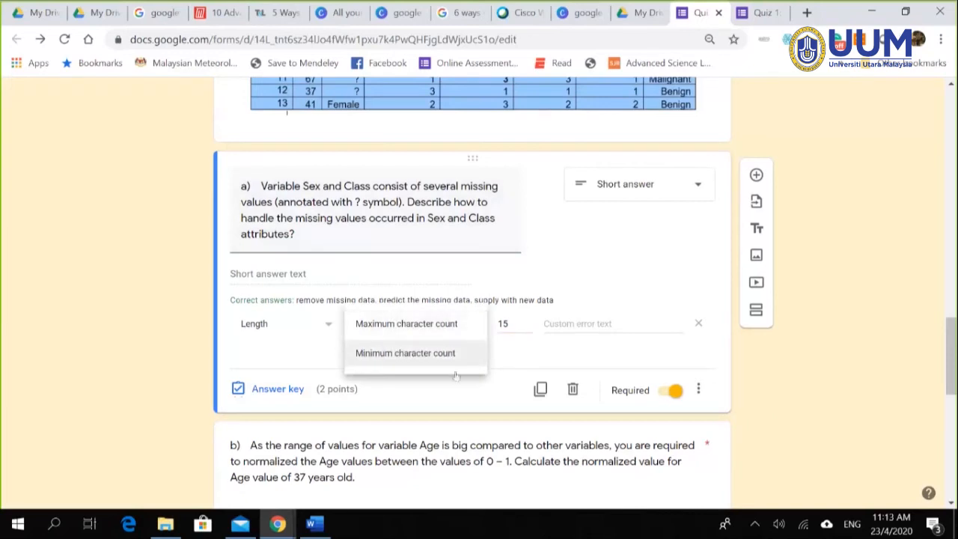
click(442, 354)
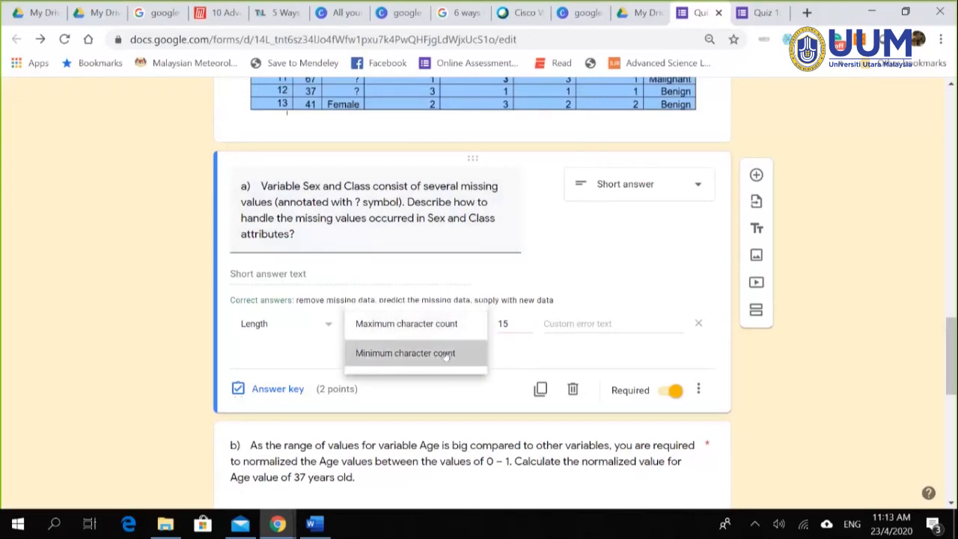
click(523, 322)
text(15)
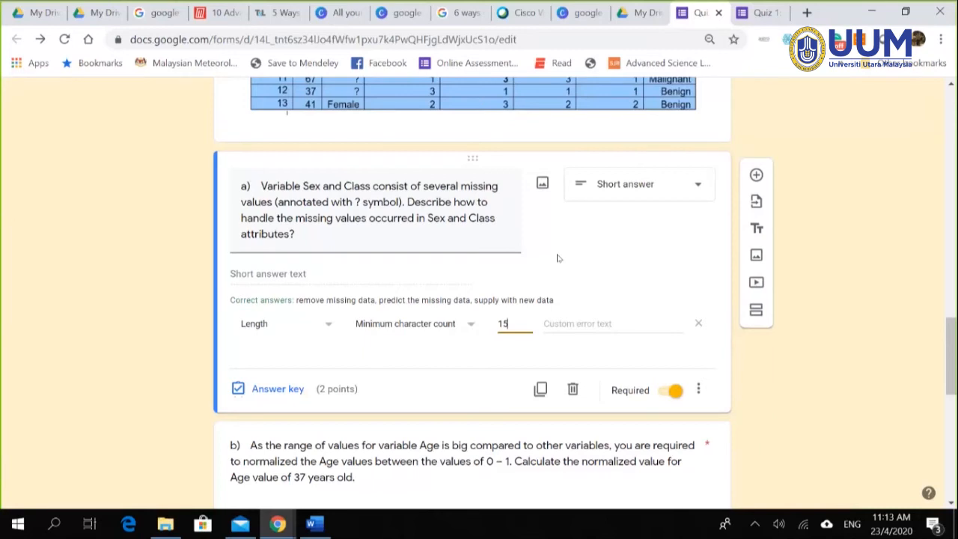
scroll(720, 218, up, 7)
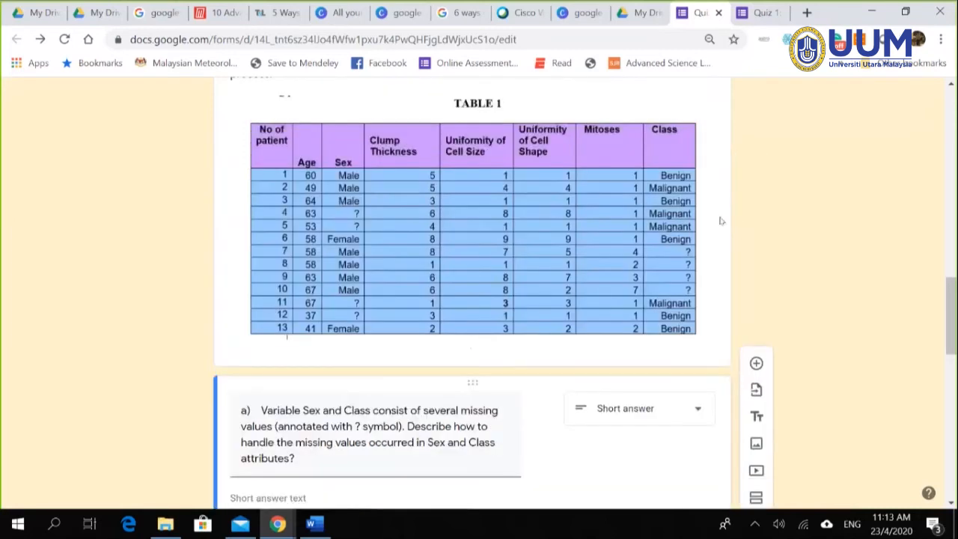
scroll(756, 220, up, 5)
scroll(757, 203, up, 4)
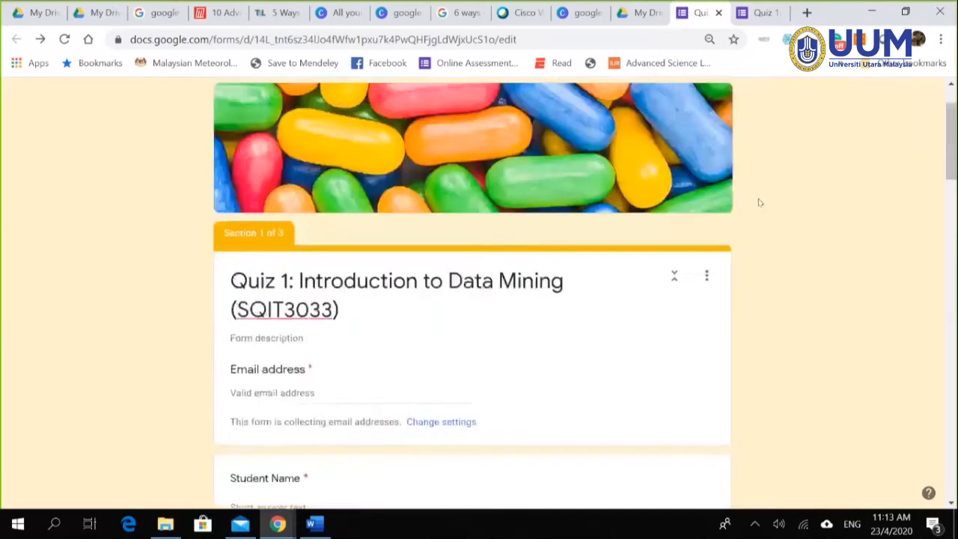
scroll(780, 234, down, 8)
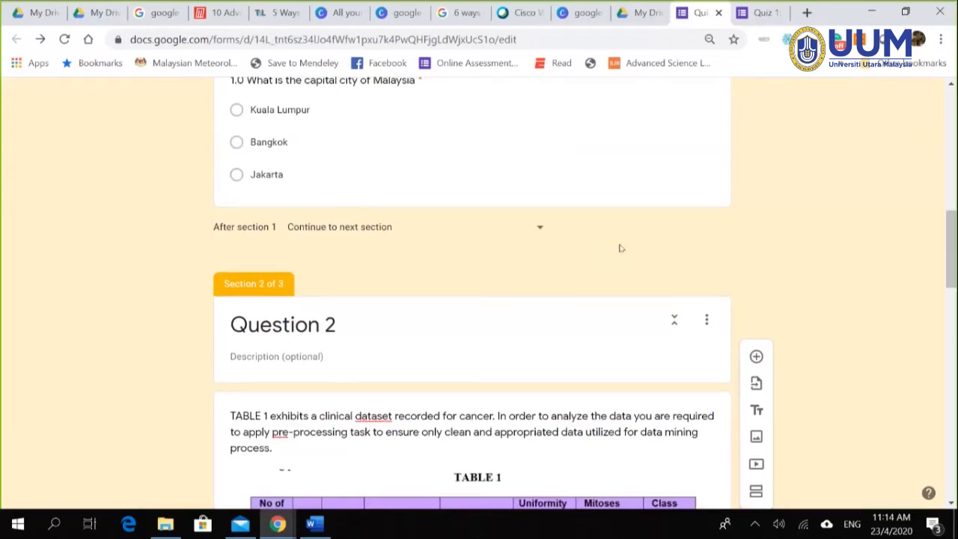
scroll(620, 248, down, 6)
scroll(802, 273, down, 9)
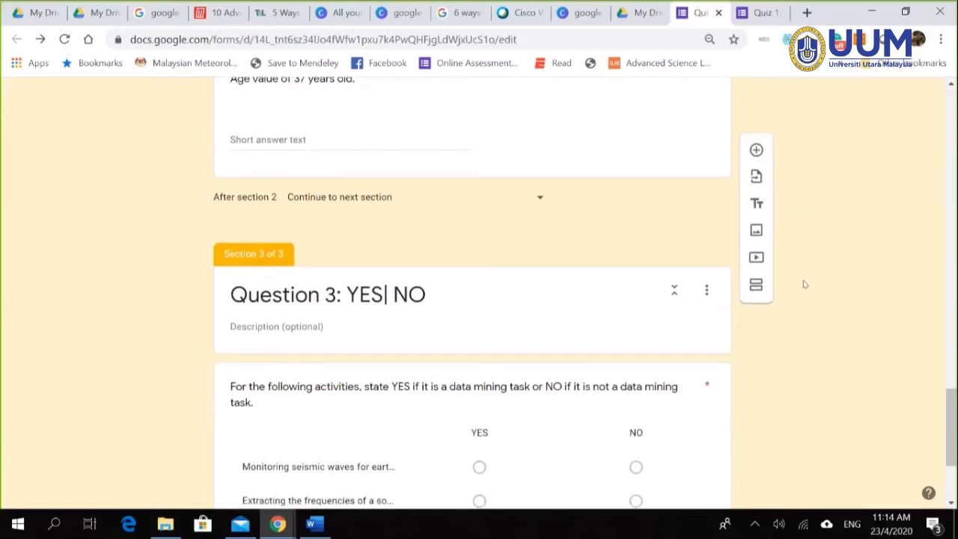
scroll(860, 303, up, 9)
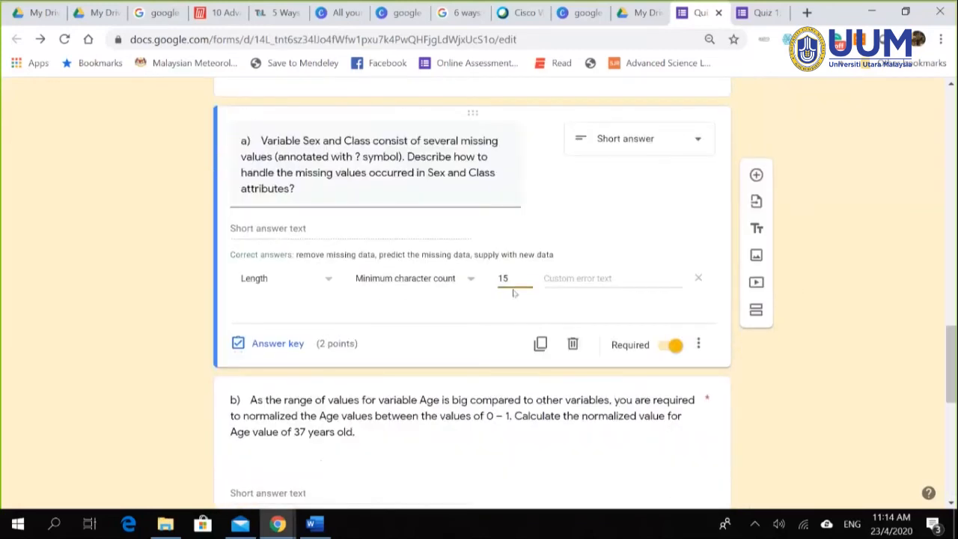
scroll(511, 287, down, 6)
scroll(449, 257, up, 1)
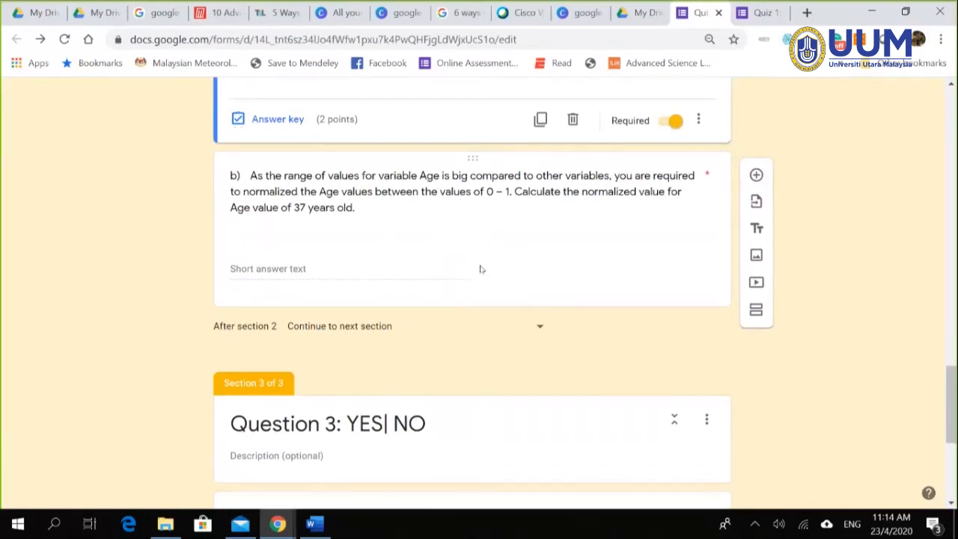
Step: Inspect question b)'s extra options: 0.1211 correct answer and 0-to-1 number validation
click(481, 266)
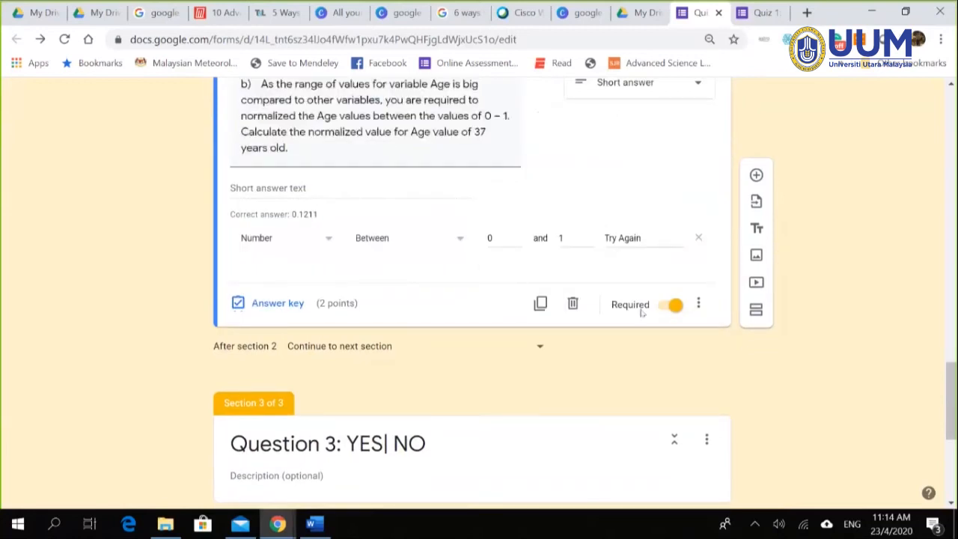
click(697, 304)
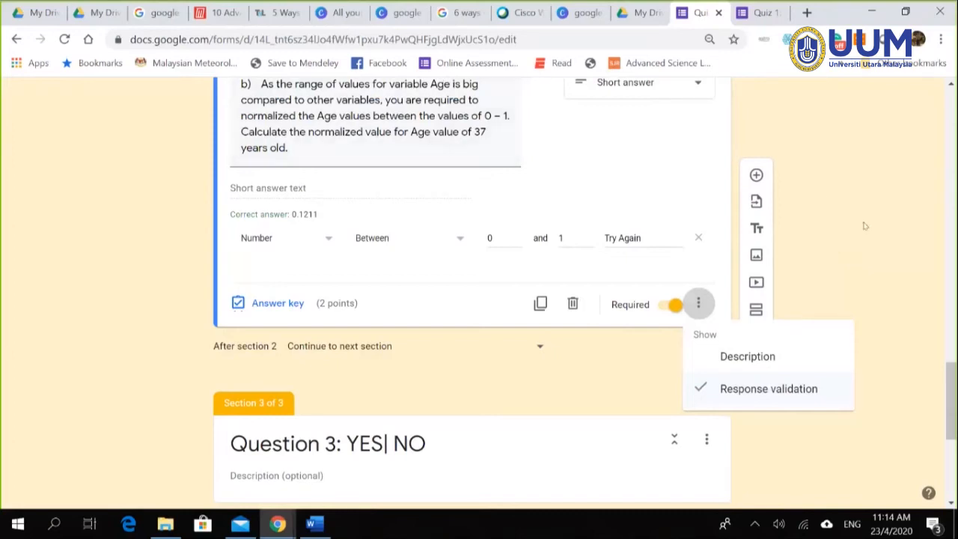
click(892, 251)
scroll(735, 264, up, 1)
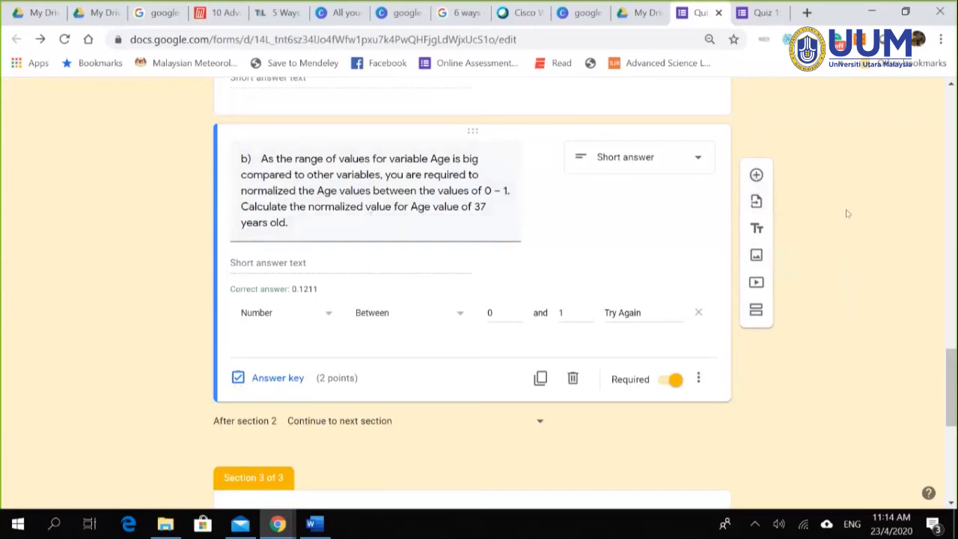
Step: Add a File upload question below question b) and accept the Drive upload prompt
click(756, 176)
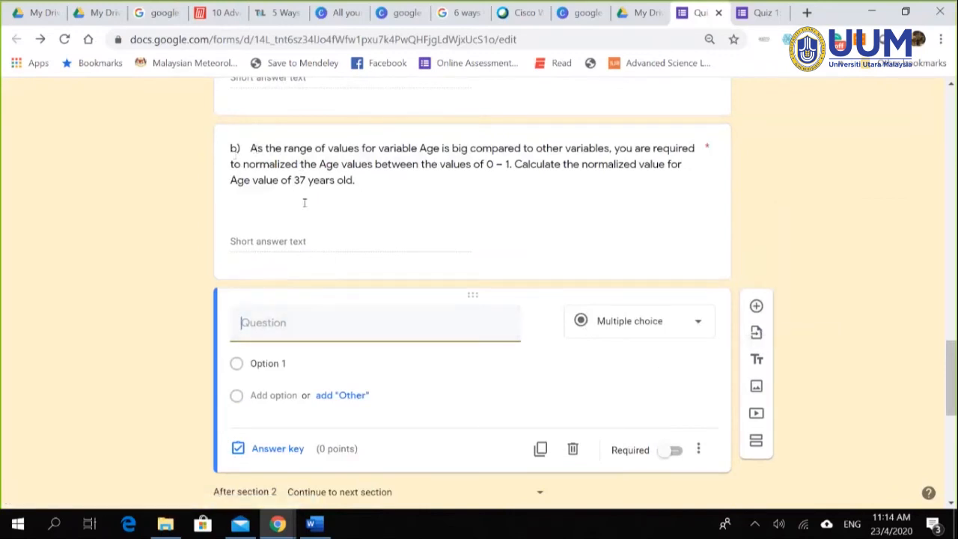
click(696, 326)
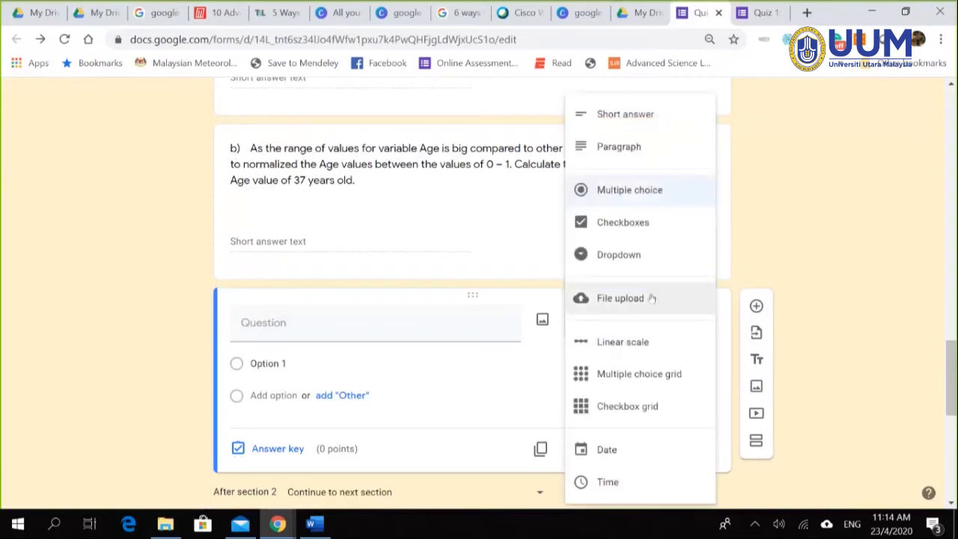
click(624, 310)
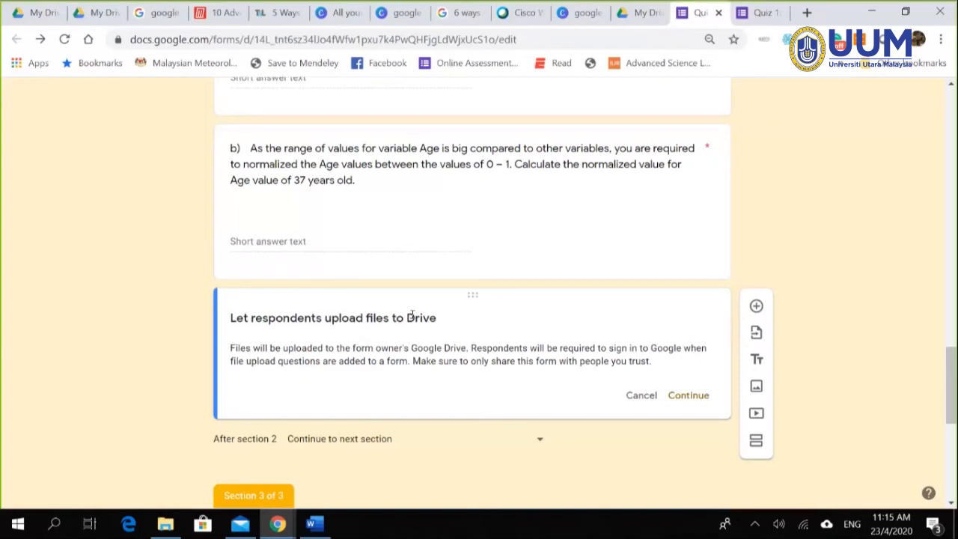
click(702, 398)
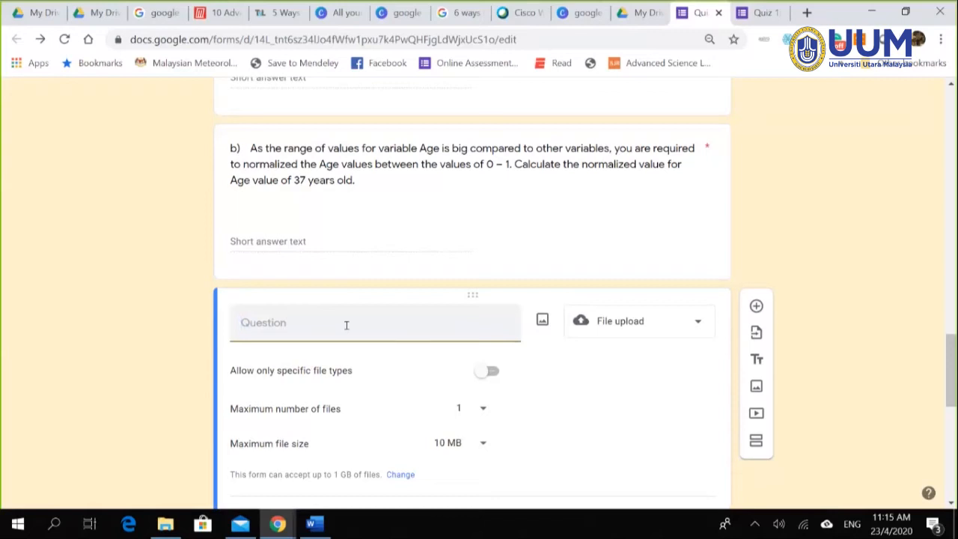
Step: Title the upload question 'c. Please upload your calculation for question 2b'
text(c.  Please up)
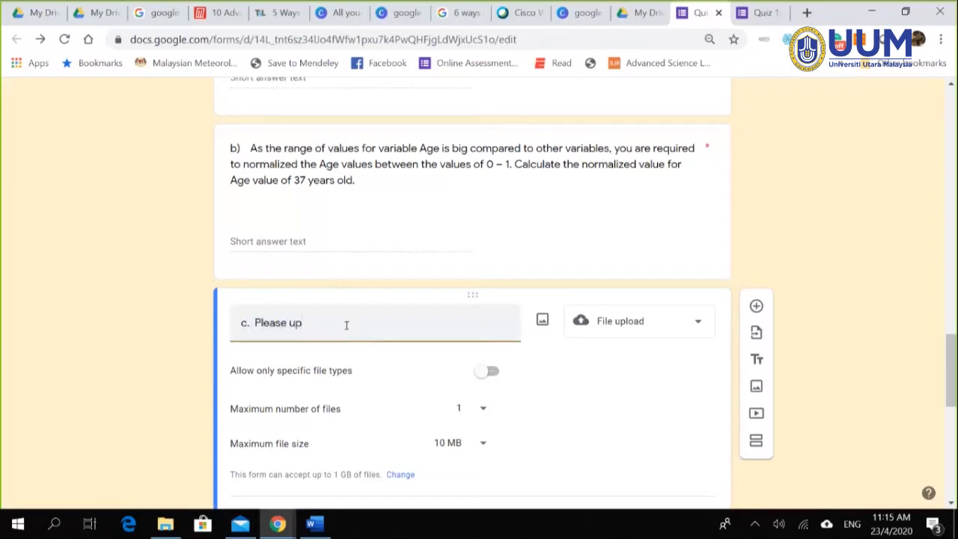
text(load u[y=)
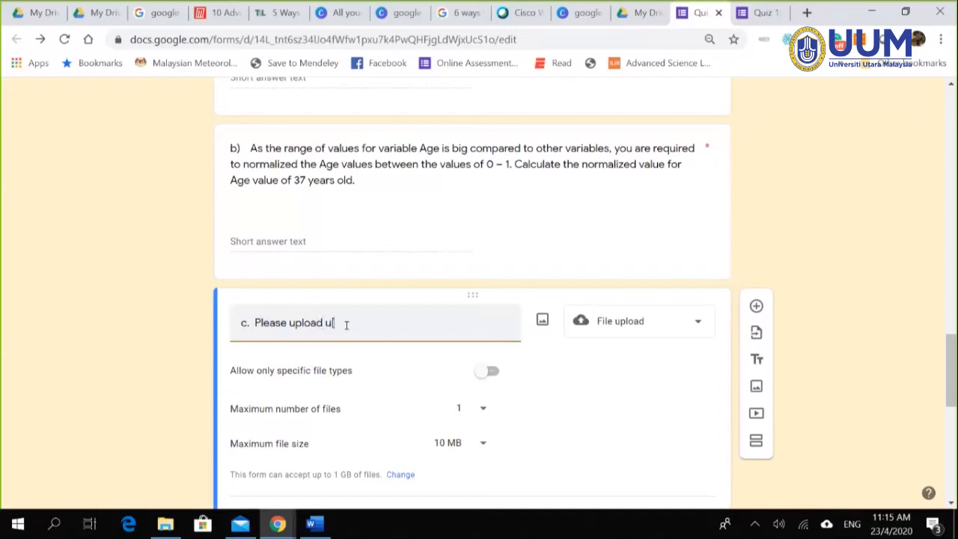
key(BackSpace)
key(BackSpace)
key(BackSpace)
key(BackSpace)
text(your calculationfo)
key(BackSpace)
key(BackSpace)
text(fro)
key(BackSpace)
key(BackSpace)
text(or question )
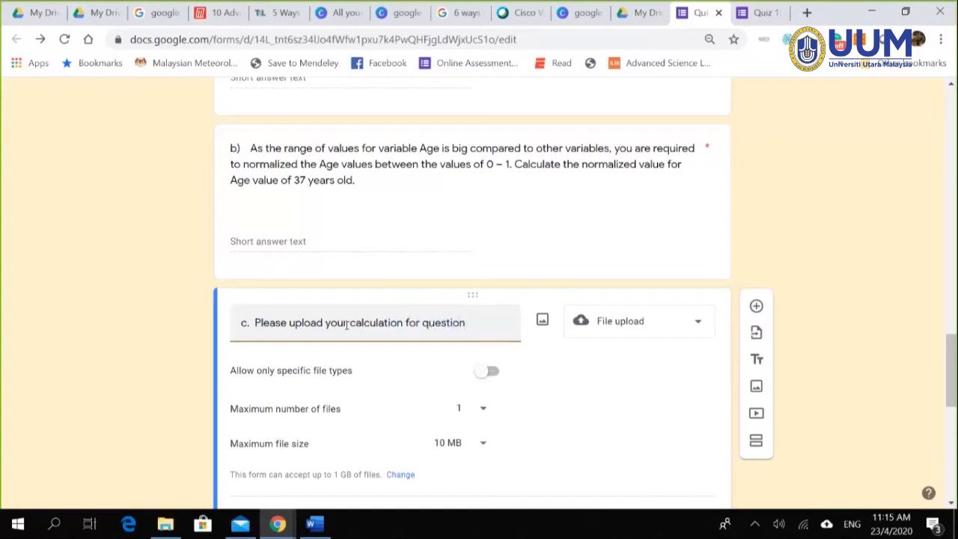
text(2b)
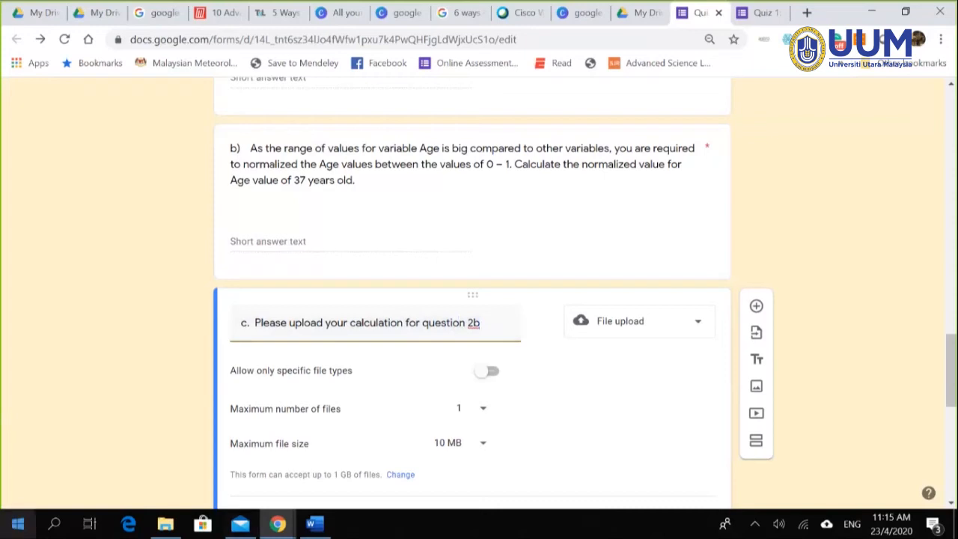
Step: Turn on specific file types and allow only Image uploads, leaving Document unticked
click(485, 372)
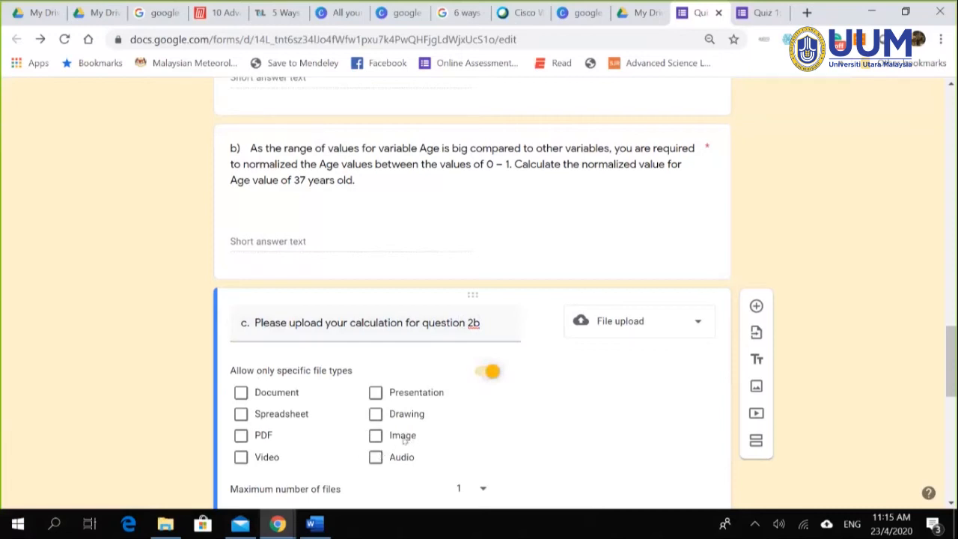
click(377, 437)
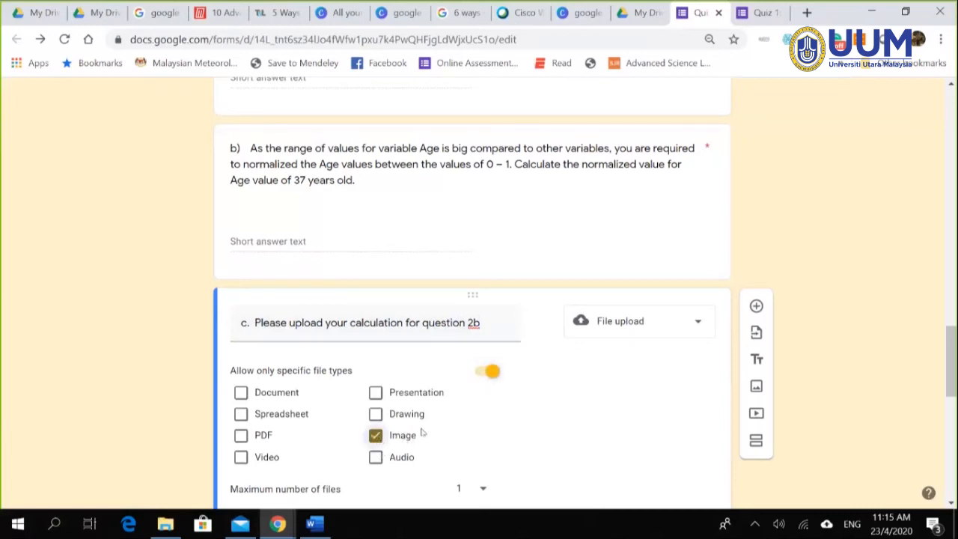
click(285, 398)
click(270, 392)
scroll(848, 292, down, 1)
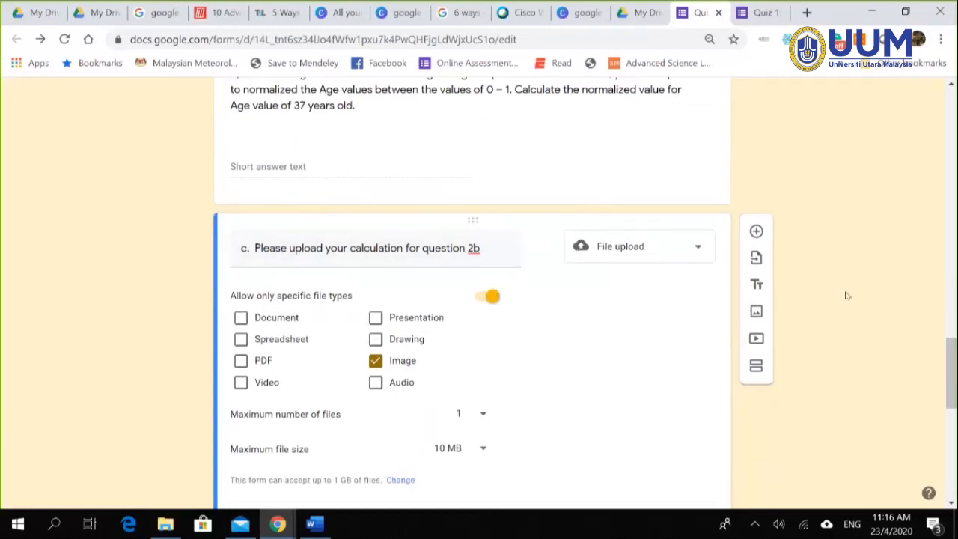
scroll(849, 296, down, 3)
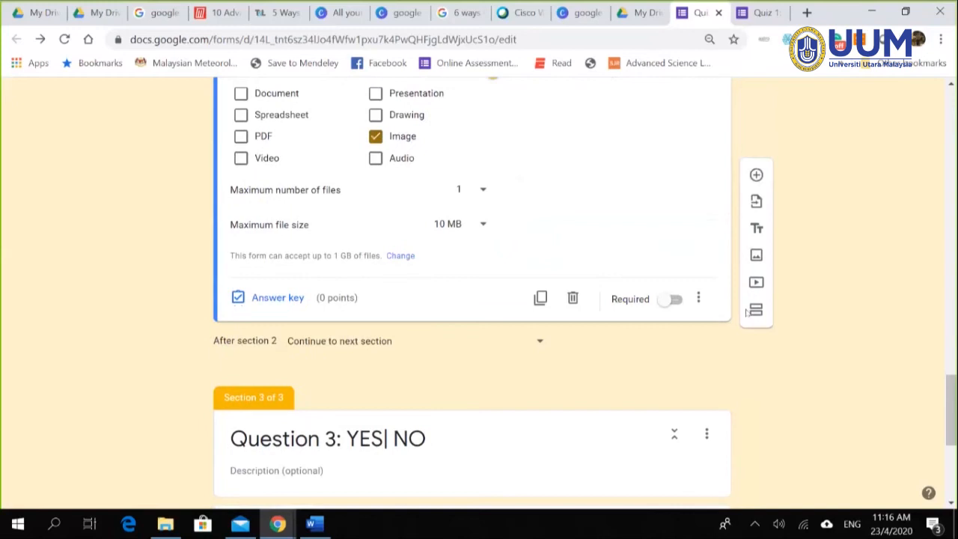
Step: Make the 2b upload question required and give it 1 point in the answer key
click(674, 299)
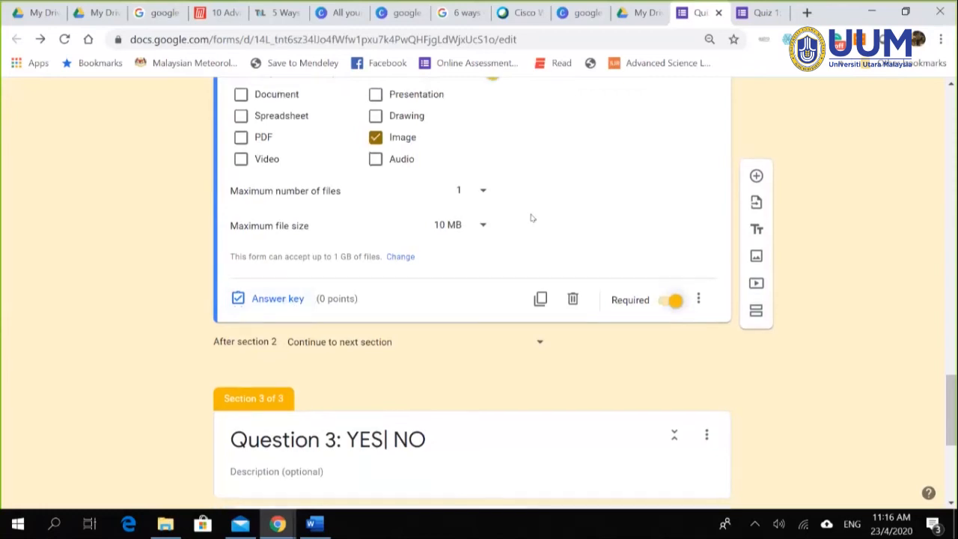
scroll(530, 217, up, 1)
scroll(525, 219, down, 1)
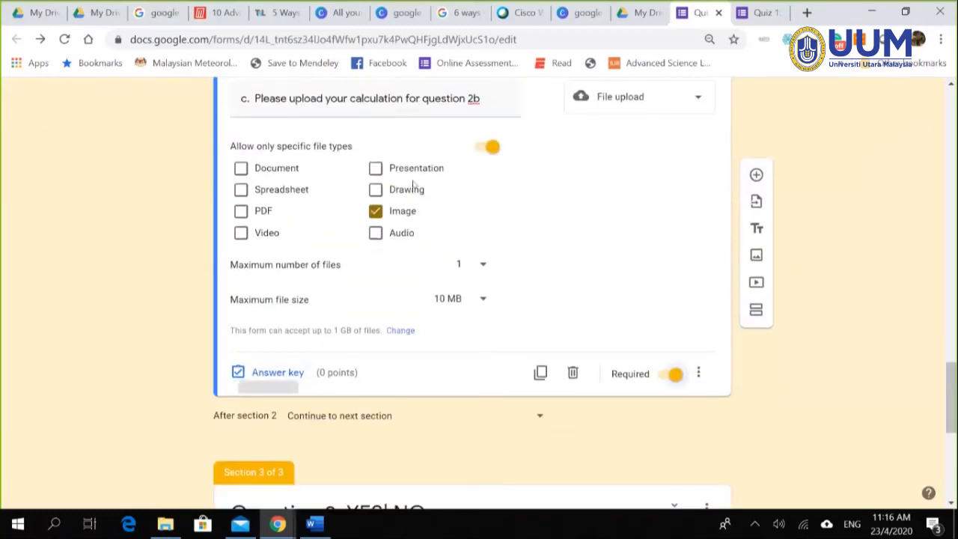
scroll(513, 194, up, 2)
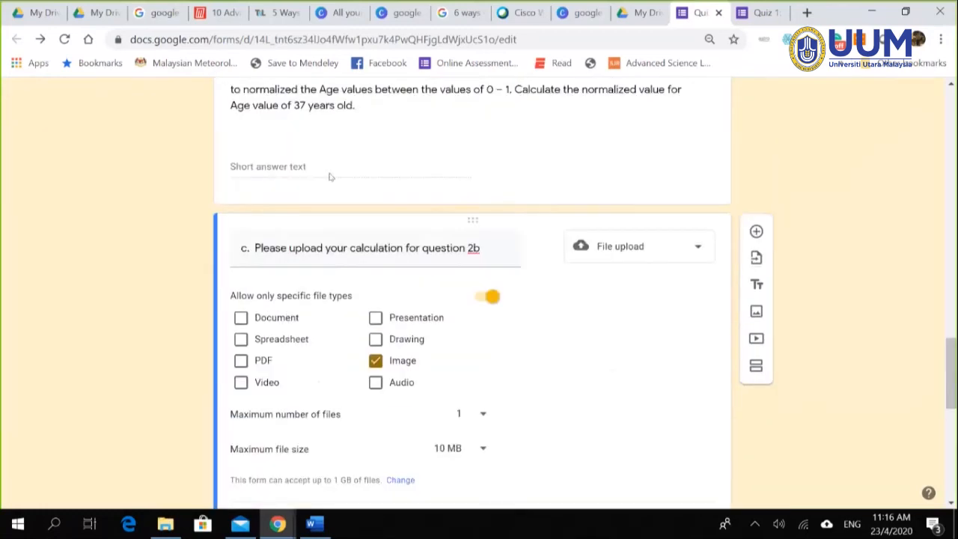
scroll(394, 177, up, 2)
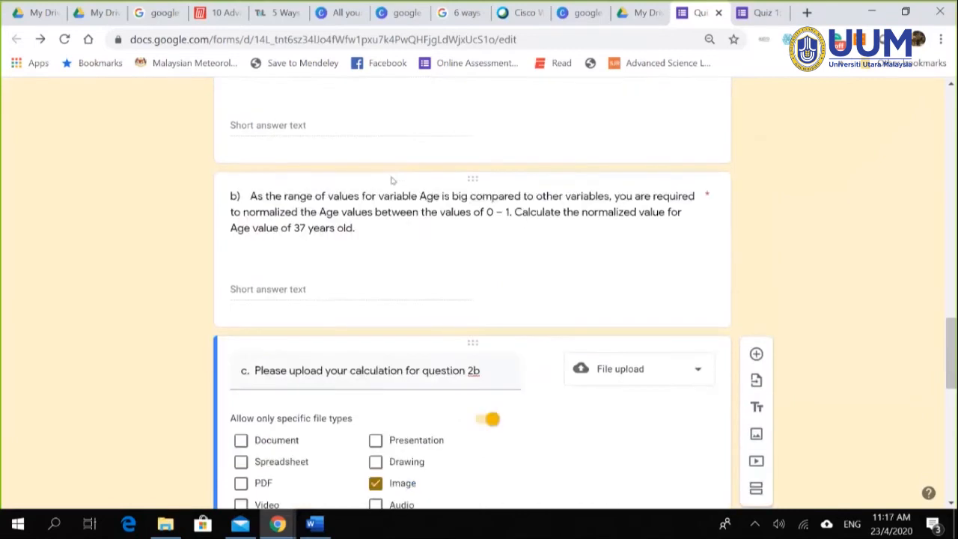
scroll(390, 269, down, 4)
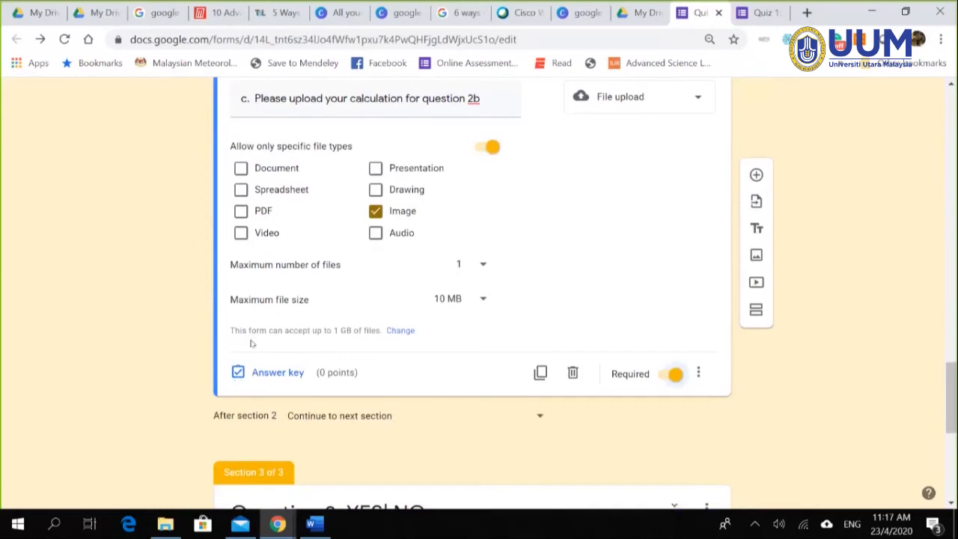
click(279, 374)
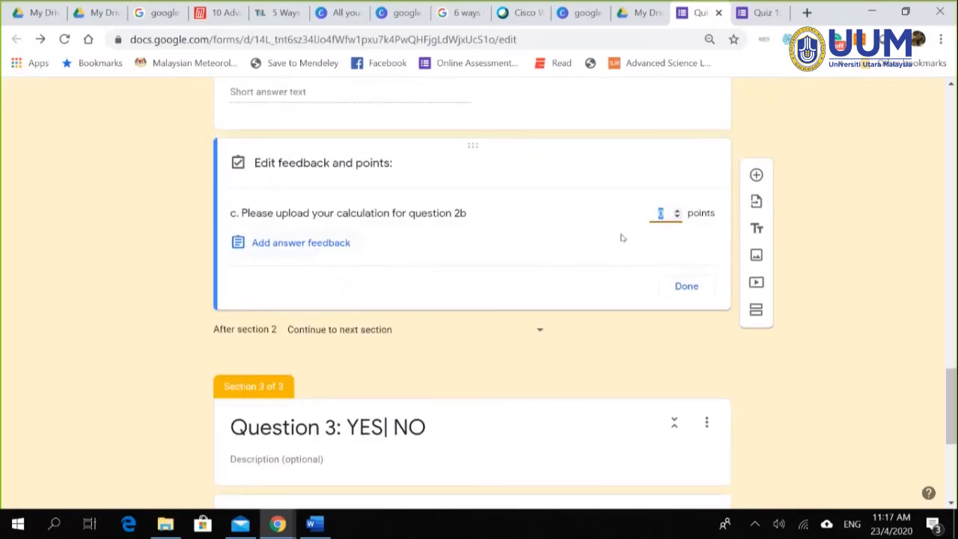
click(689, 286)
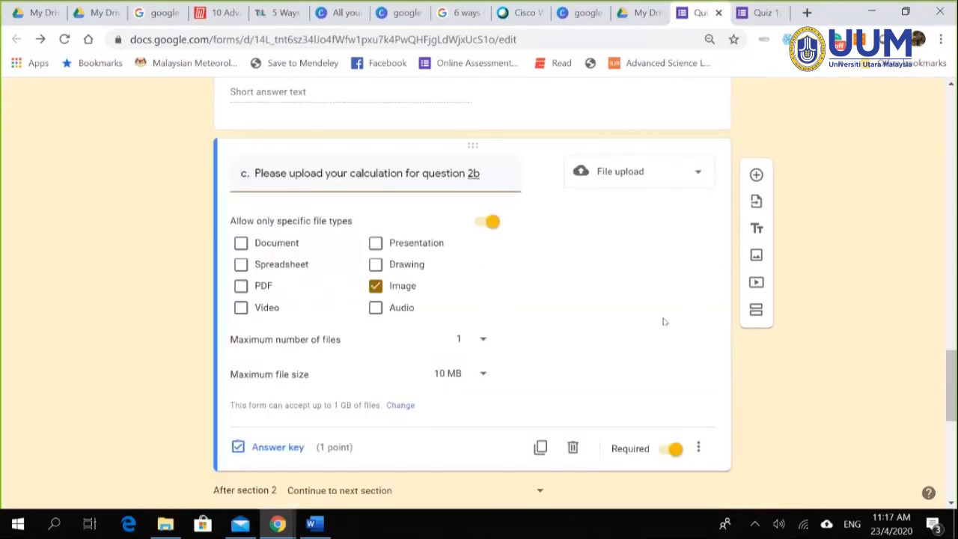
Step: Scroll the form editor from Question 3 back up to the title banner and Section 1
scroll(667, 306, down, 3)
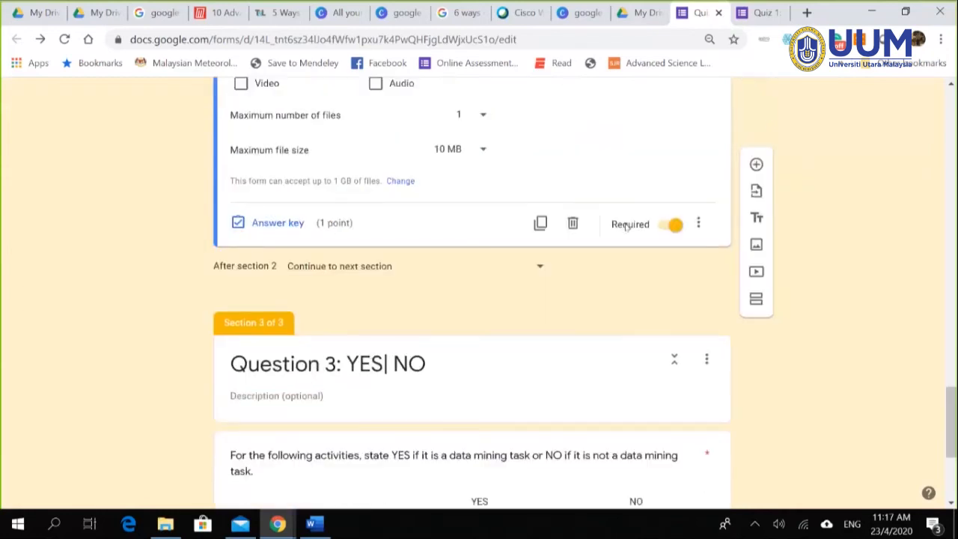
scroll(683, 318, down, 2)
scroll(759, 342, up, 10)
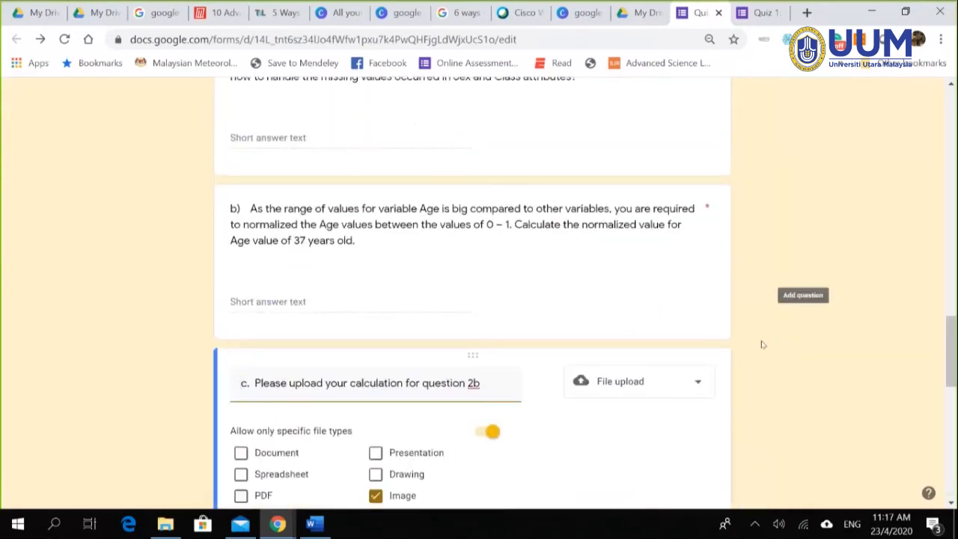
scroll(764, 343, down, 2)
scroll(764, 342, down, 12)
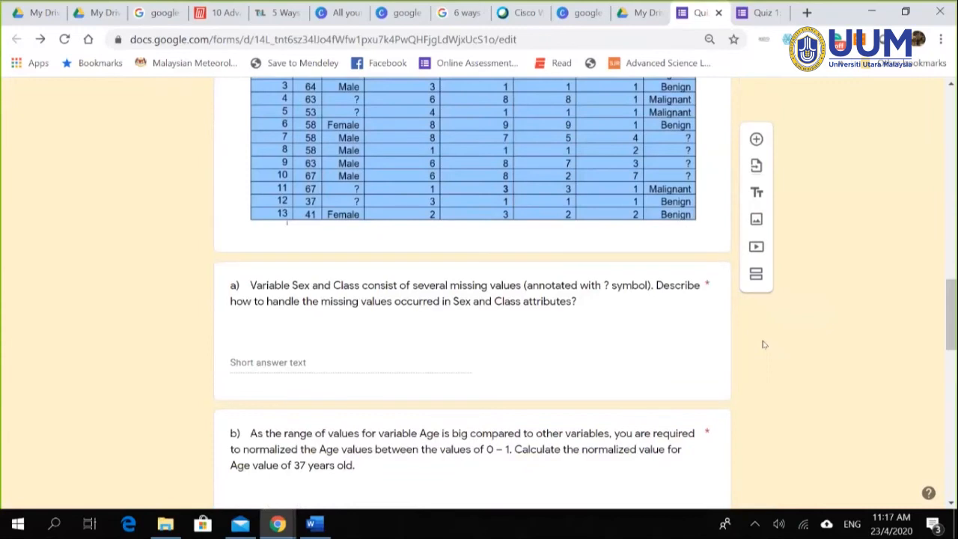
scroll(793, 333, up, 10)
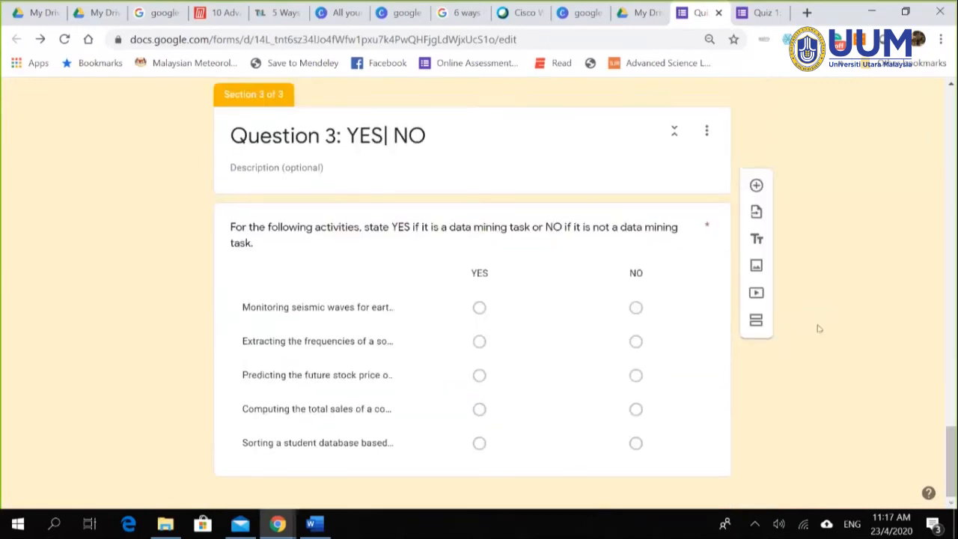
drag(947, 325, 947, 121)
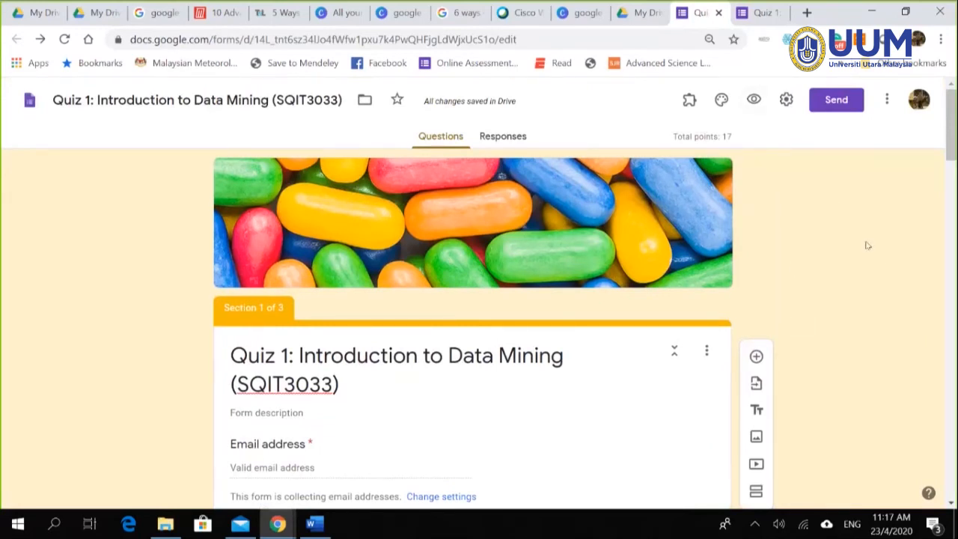
scroll(886, 267, down, 8)
scroll(886, 267, down, 12)
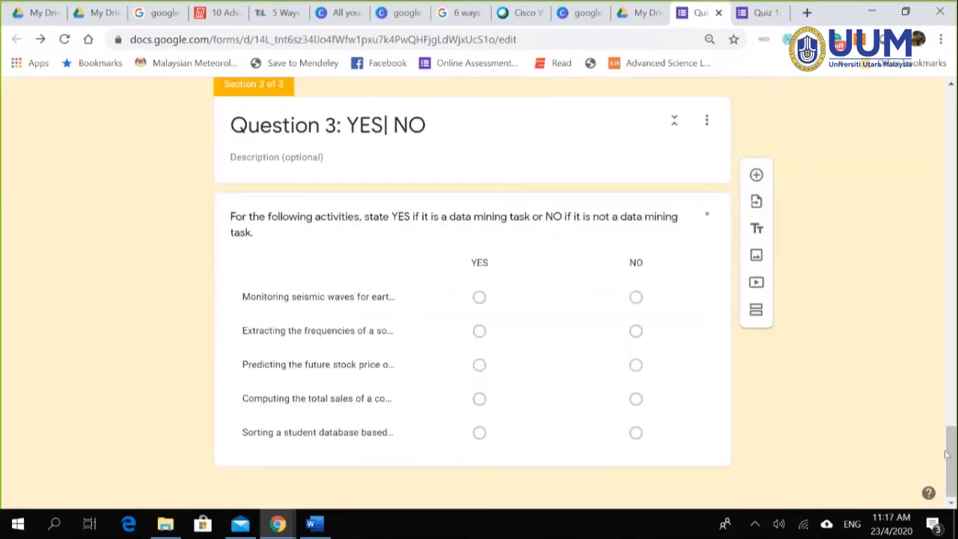
scroll(885, 230, up, 20)
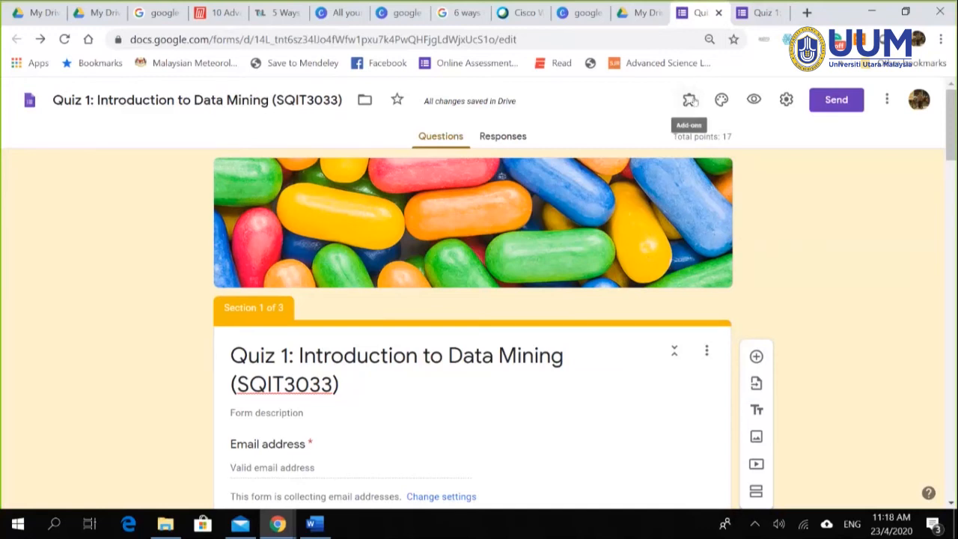
Step: Open the Forms add-ons marketplace, checking the Canva quiz setup slide before searching apps
click(887, 100)
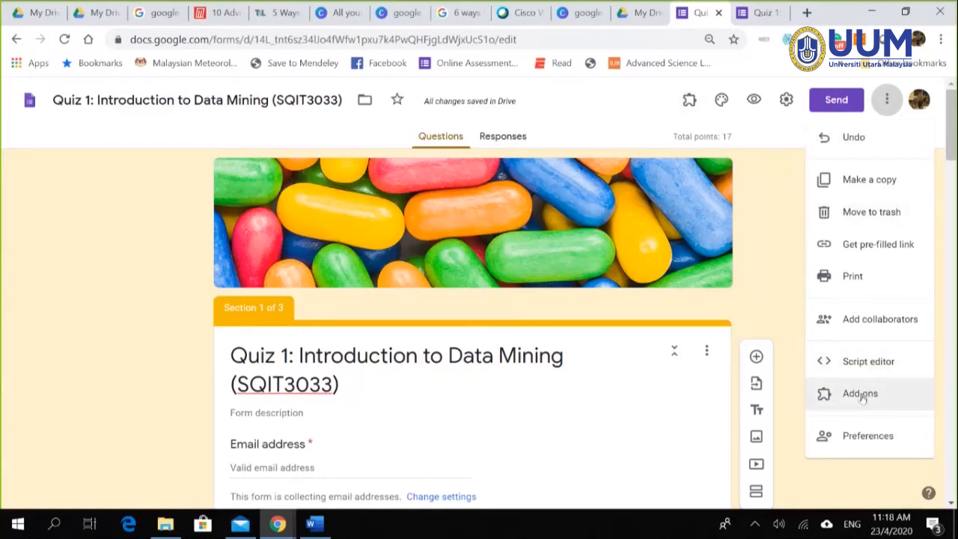
click(860, 395)
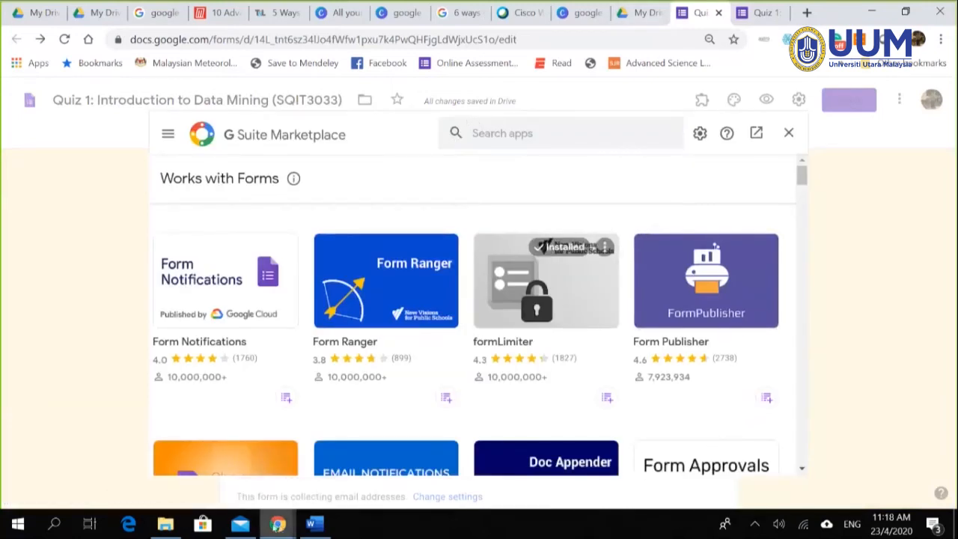
mouse_move(279, 524)
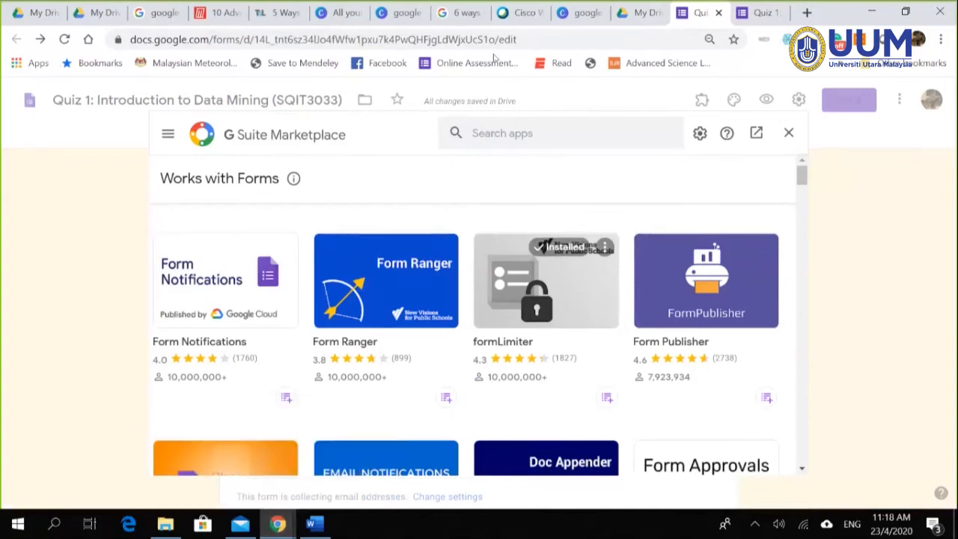
click(580, 15)
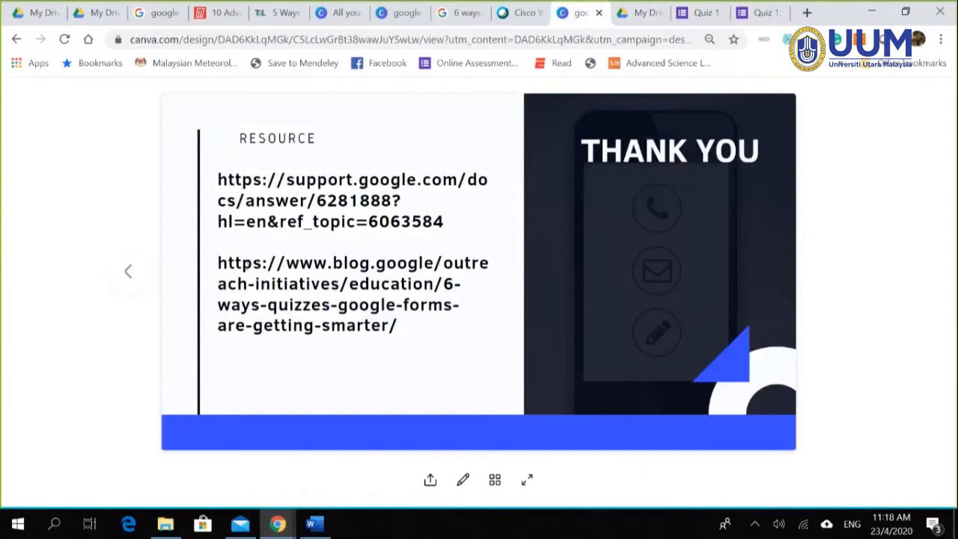
click(126, 278)
click(125, 278)
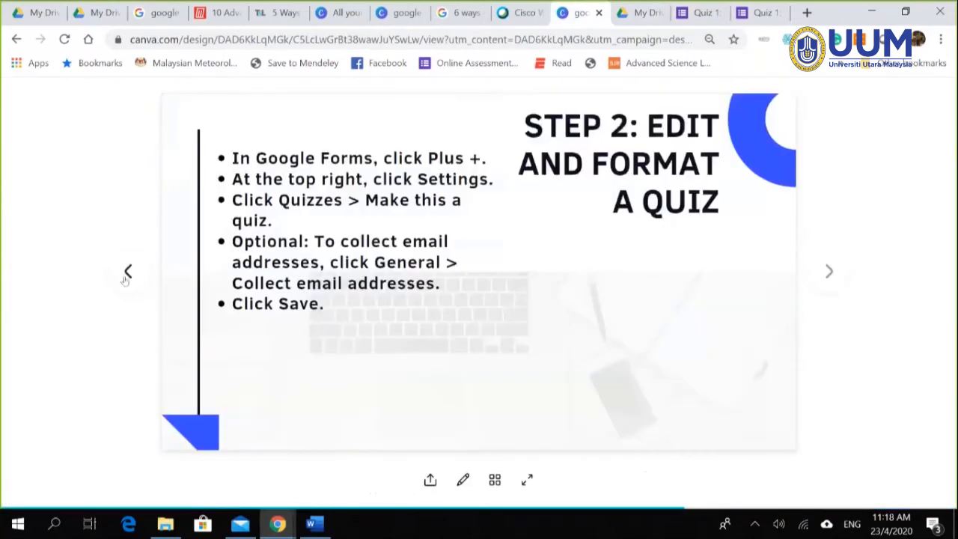
click(758, 13)
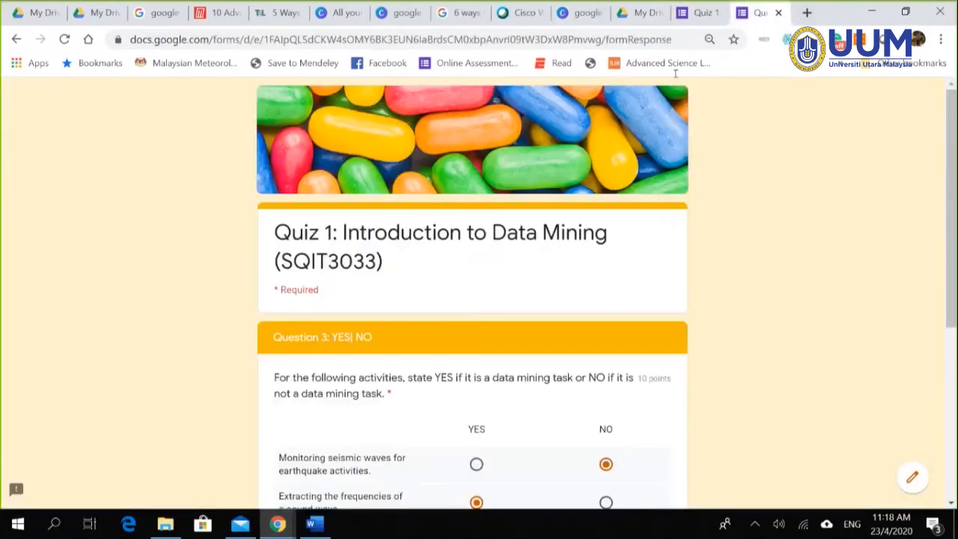
click(698, 12)
click(513, 132)
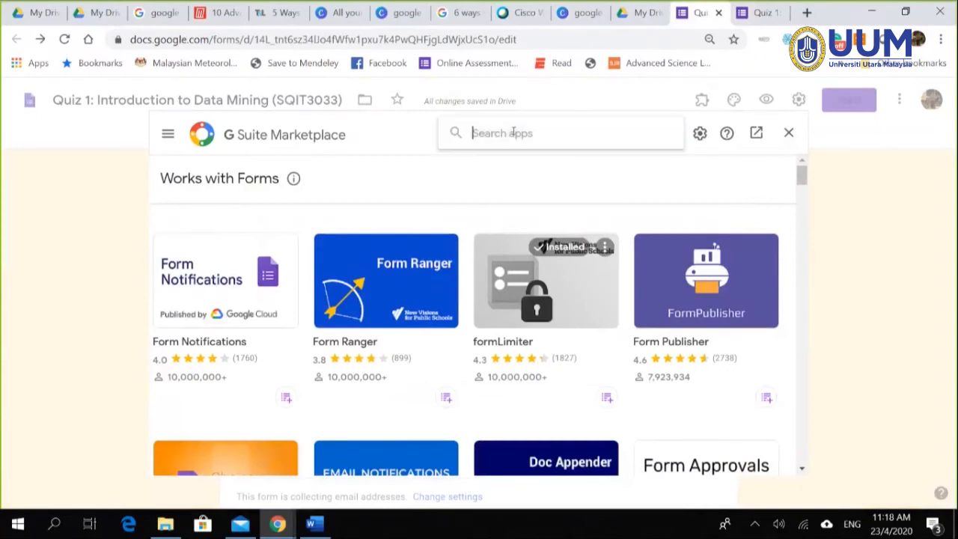
Step: Search the marketplace for formLimiter and open its details
text(from)
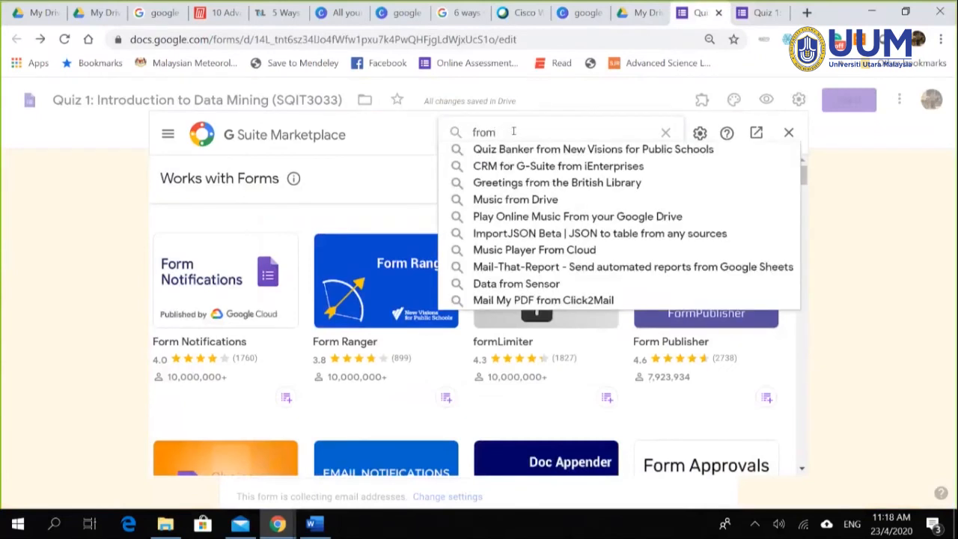
key(BackSpace)
key(BackSpace)
key(BackSpace)
text(ormli)
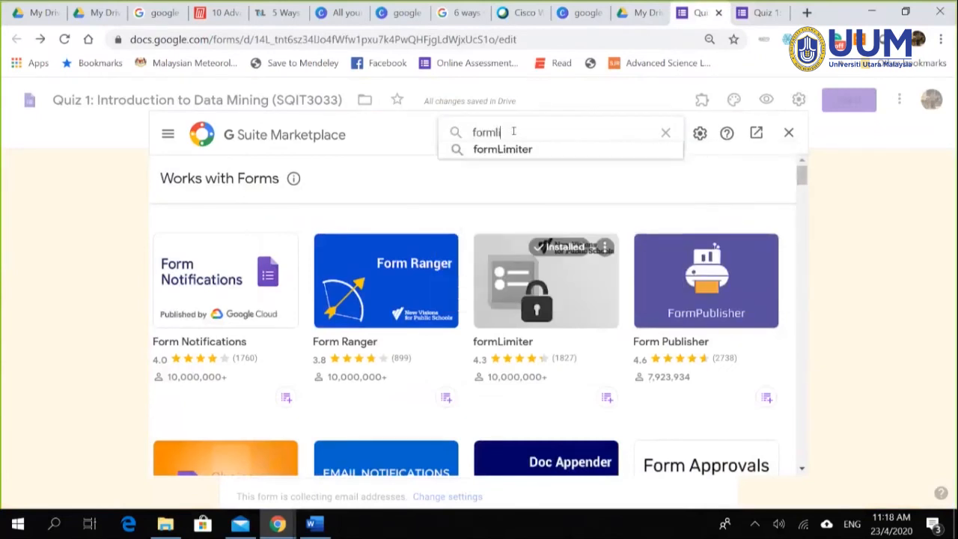
click(518, 152)
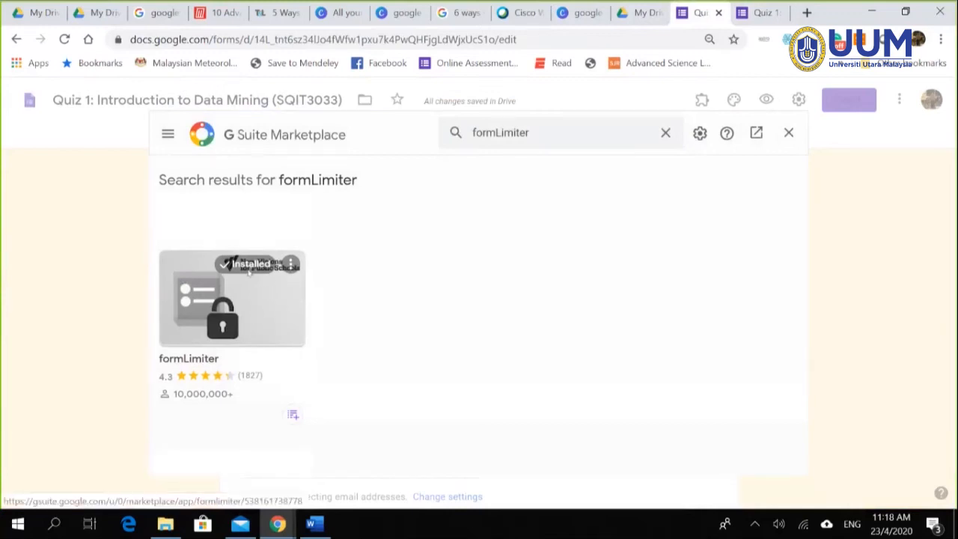
click(258, 310)
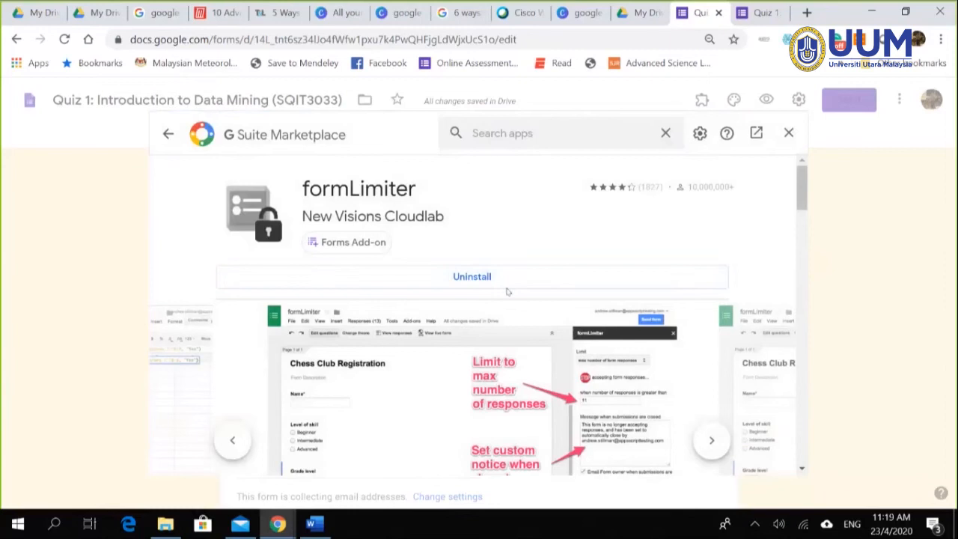
Step: Uninstall formLimiter and close the add-ons marketplace
click(483, 282)
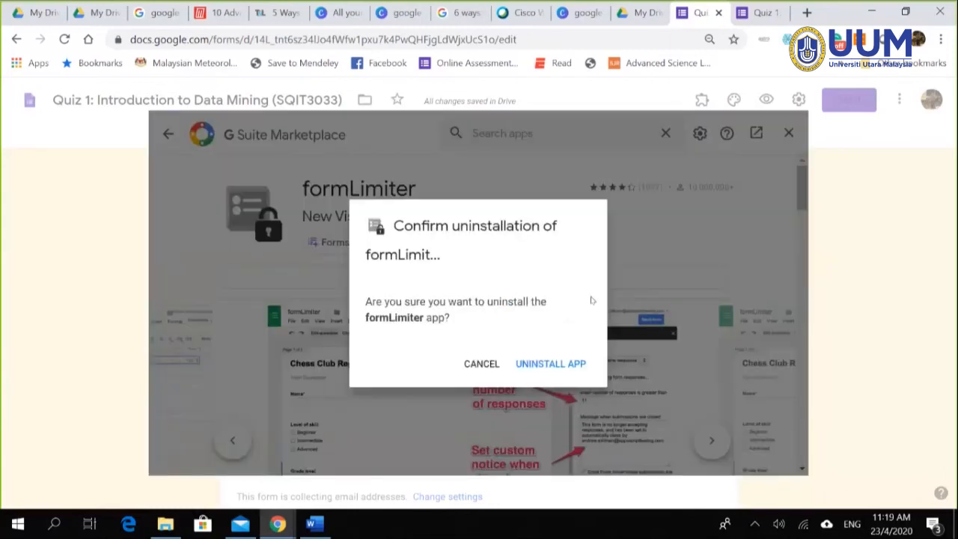
click(554, 363)
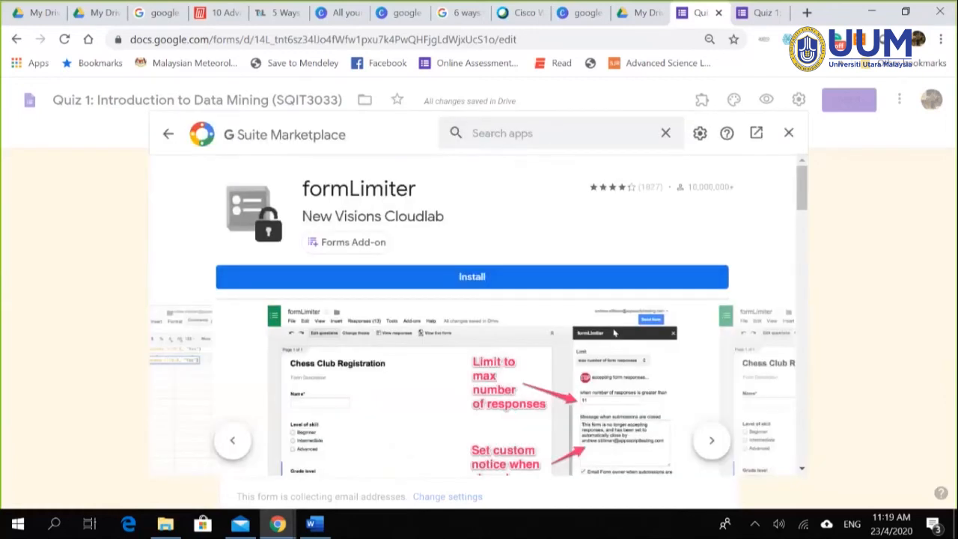
click(167, 134)
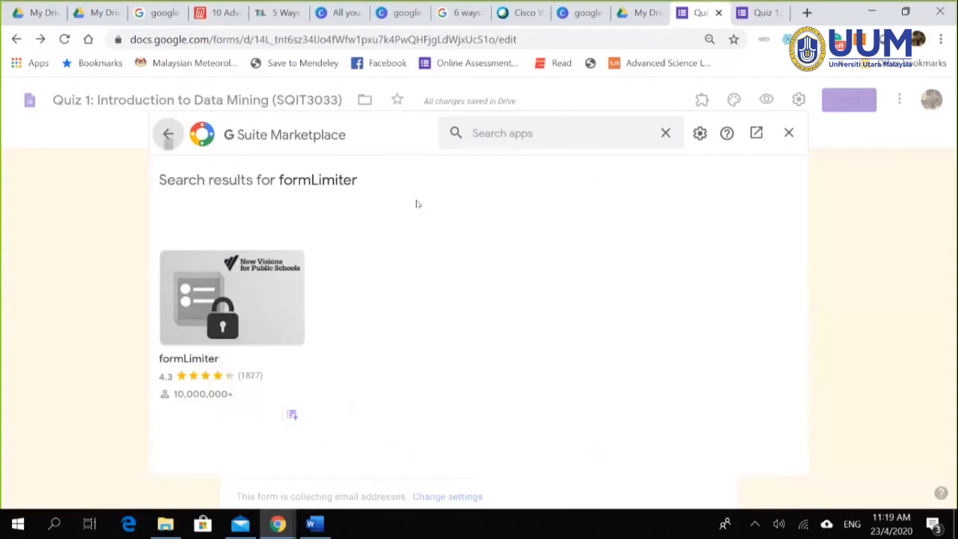
click(788, 133)
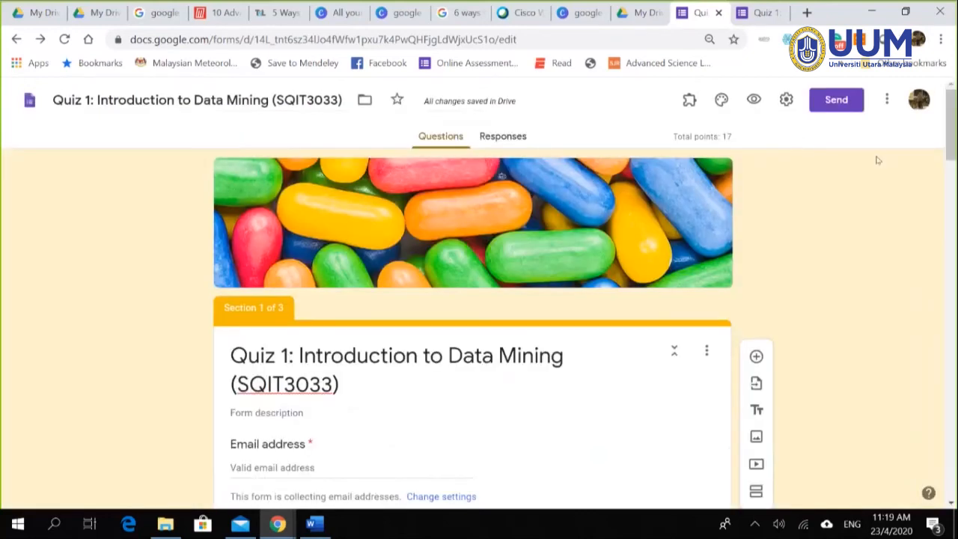
Step: Find formLimiter in the add-ons marketplace and open its details
click(887, 99)
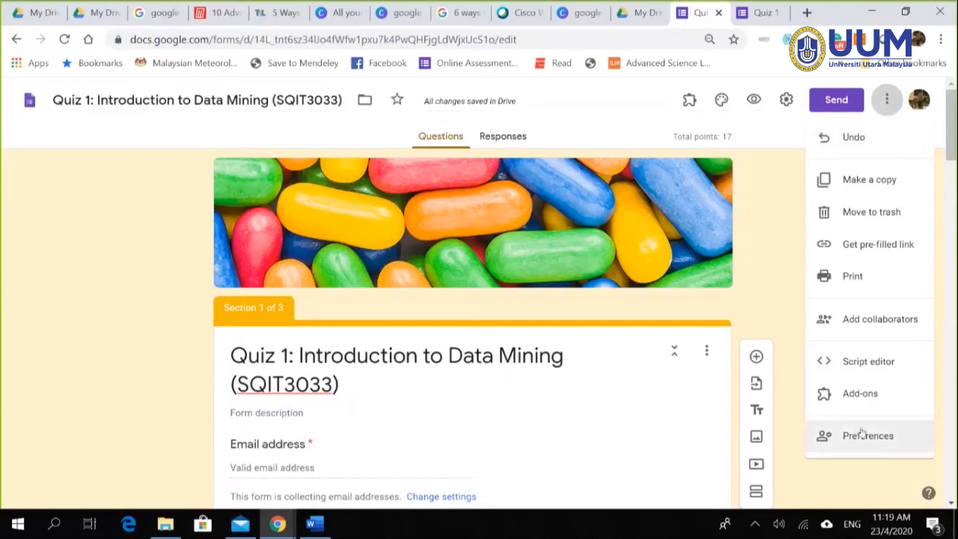
click(853, 395)
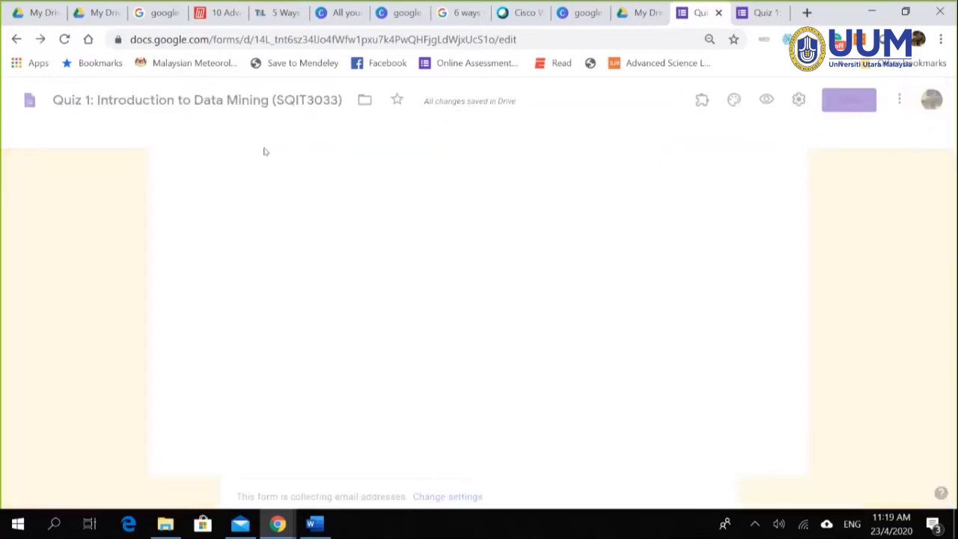
click(503, 133)
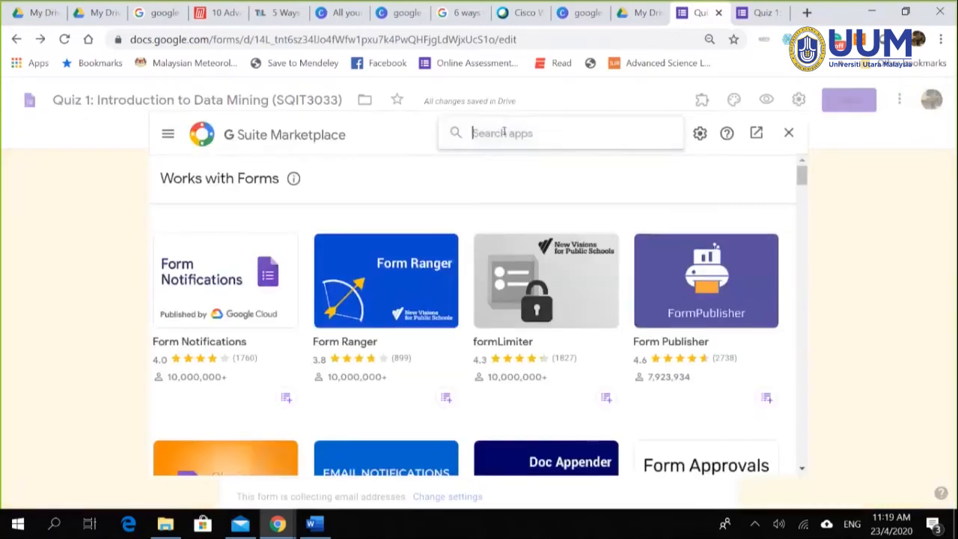
text(formli)
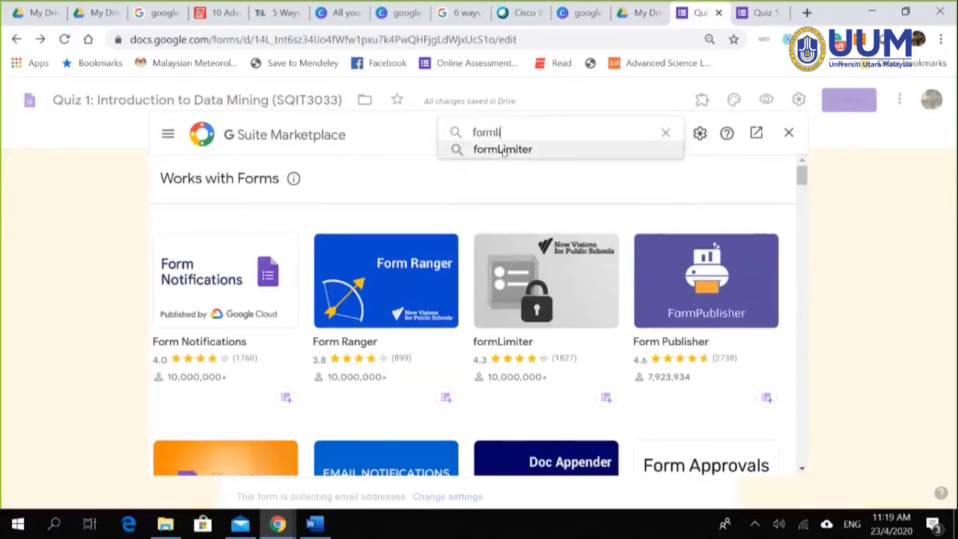
click(503, 149)
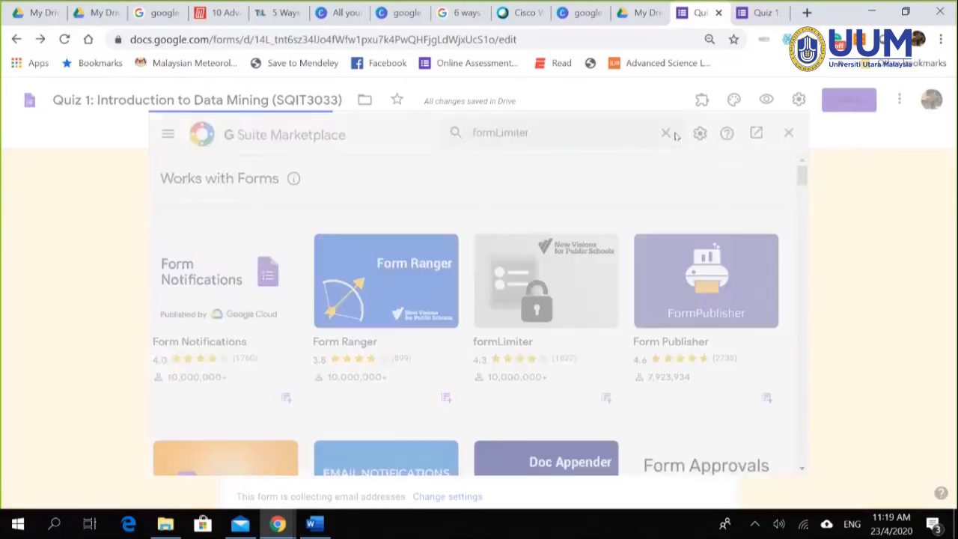
click(252, 312)
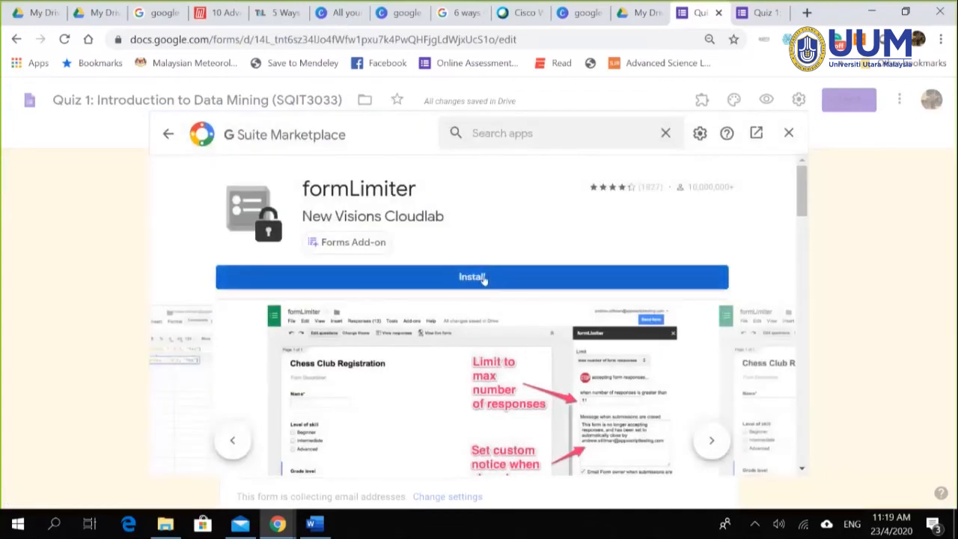
Step: Install formLimiter, choosing the Google account and allowing its access
click(485, 276)
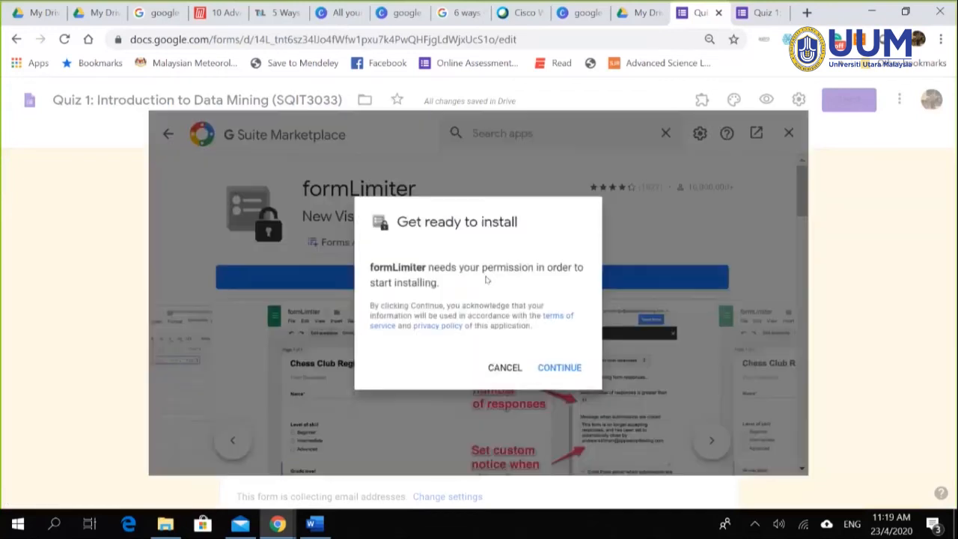
click(561, 366)
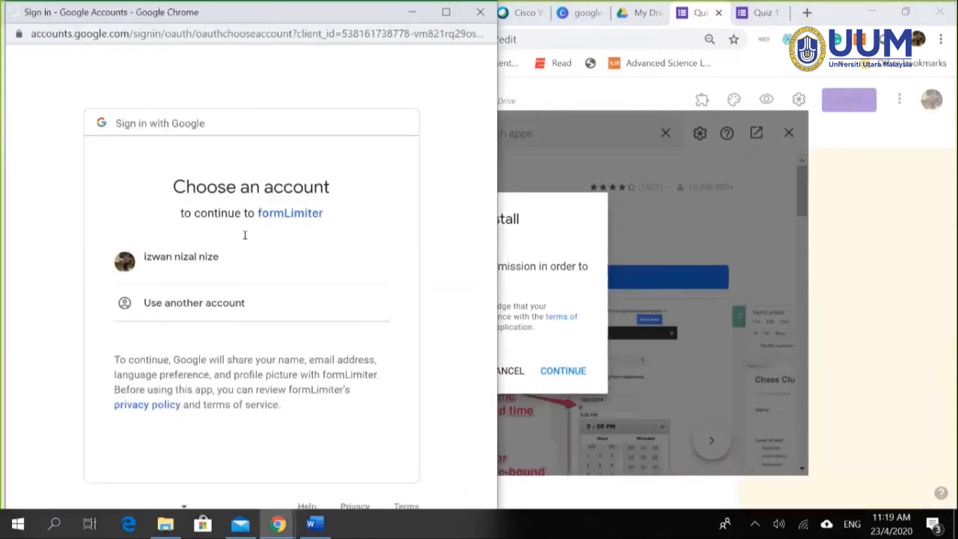
click(201, 264)
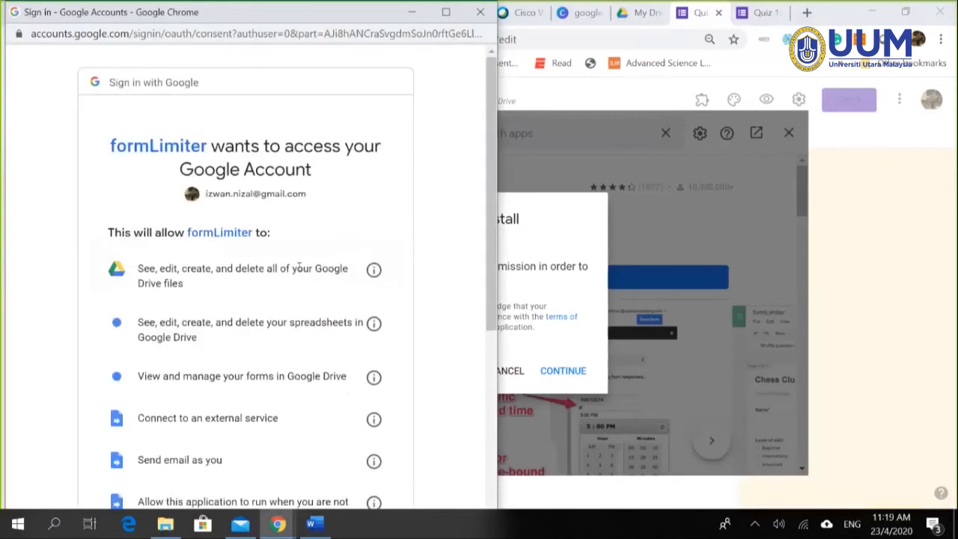
scroll(284, 439, down, 3)
scroll(284, 441, down, 2)
click(344, 441)
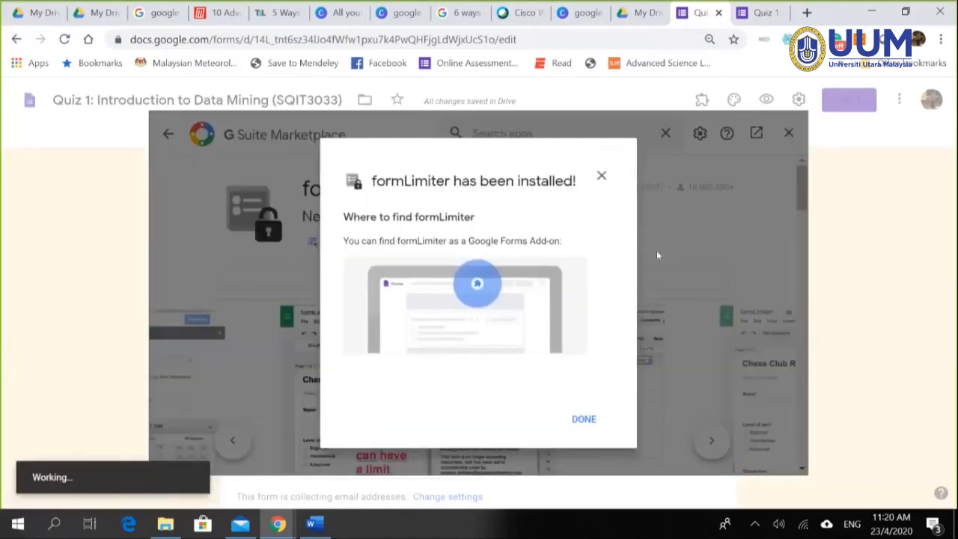
click(591, 422)
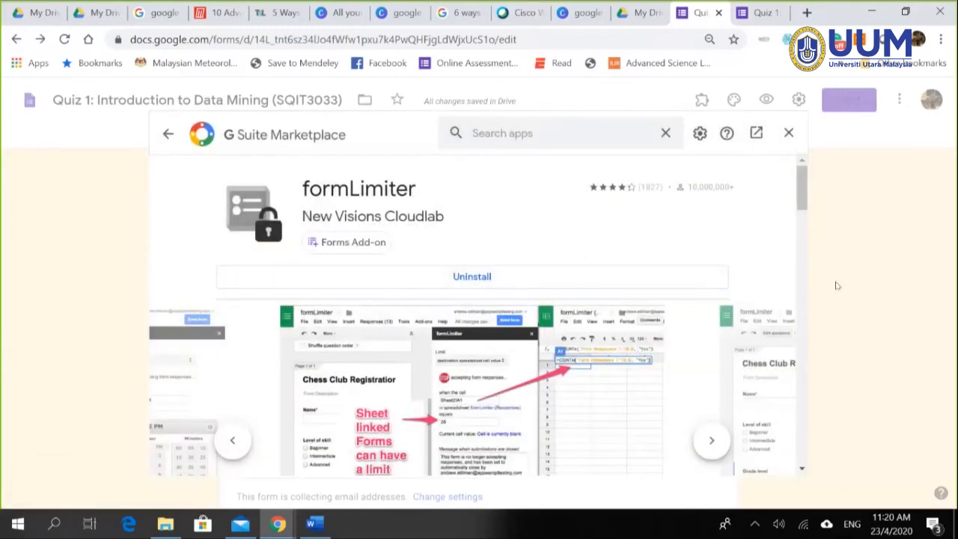
Step: Close the marketplace, review the quiz questions, and show formLimiter's Limit Type options
click(789, 133)
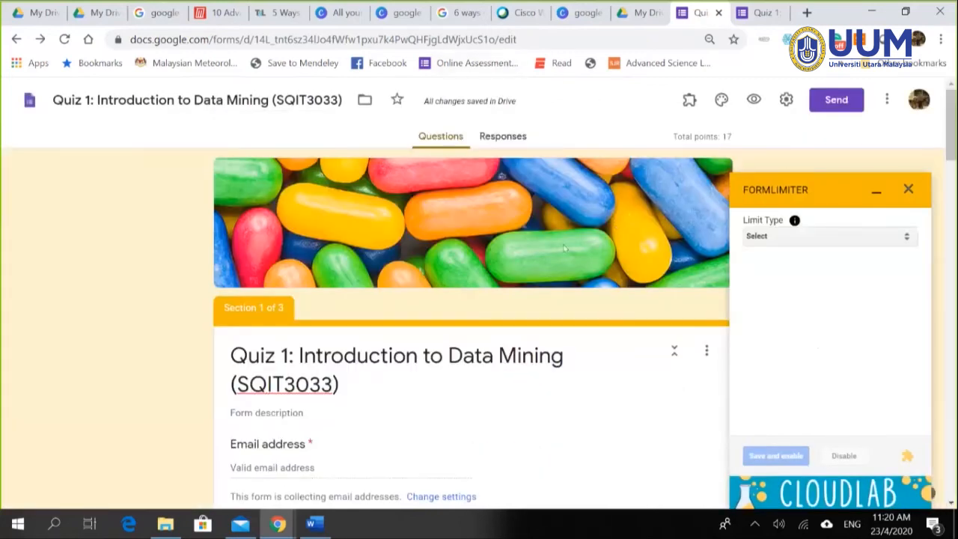
scroll(539, 337, down, 4)
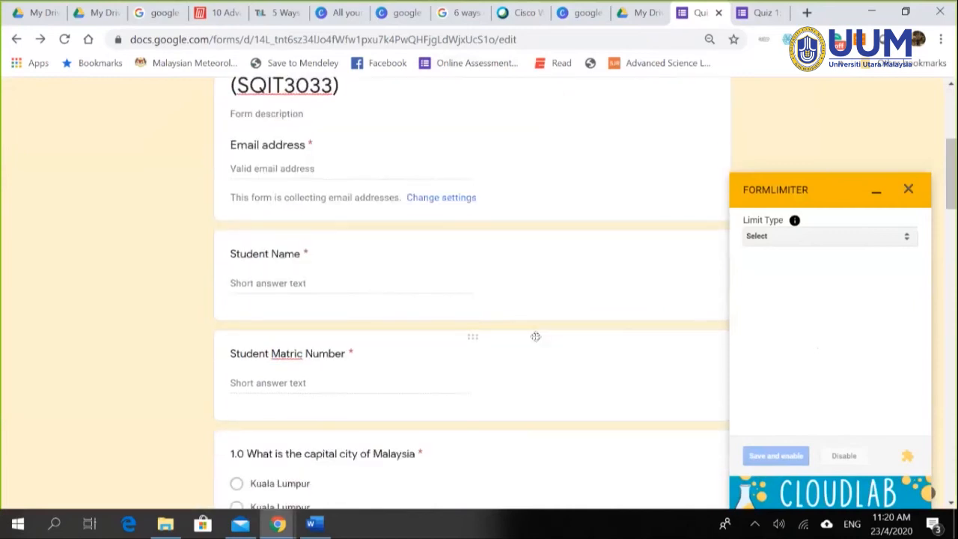
scroll(656, 284, up, 3)
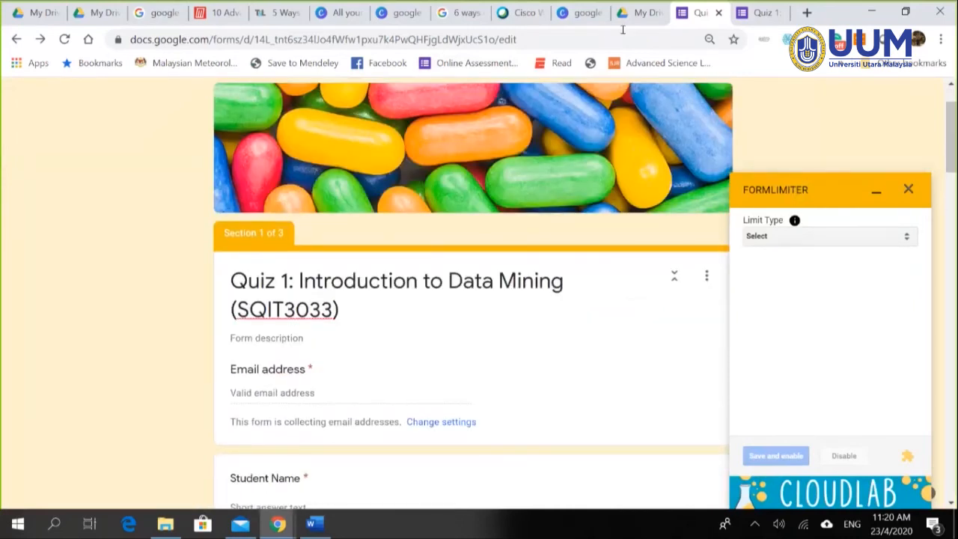
scroll(471, 372, down, 10)
scroll(506, 410, down, 10)
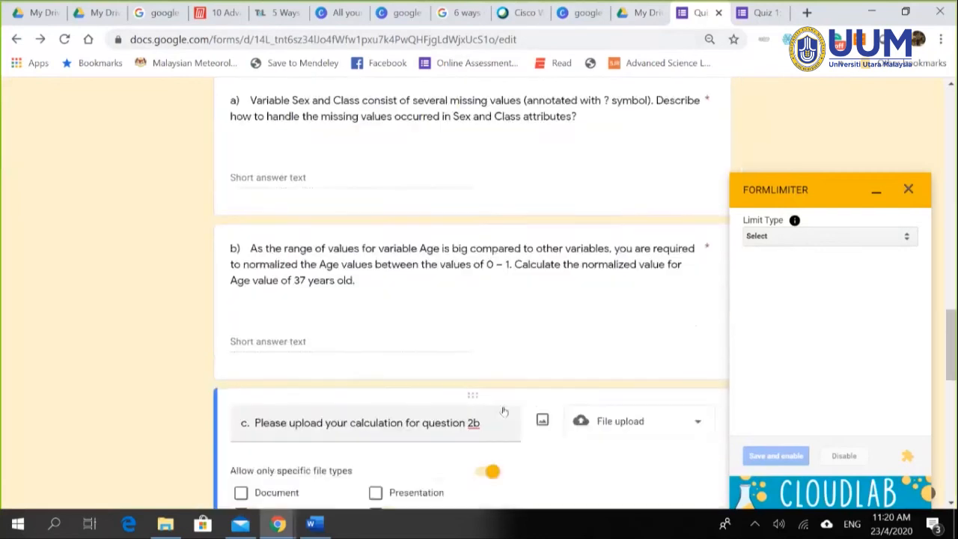
scroll(506, 410, up, 3)
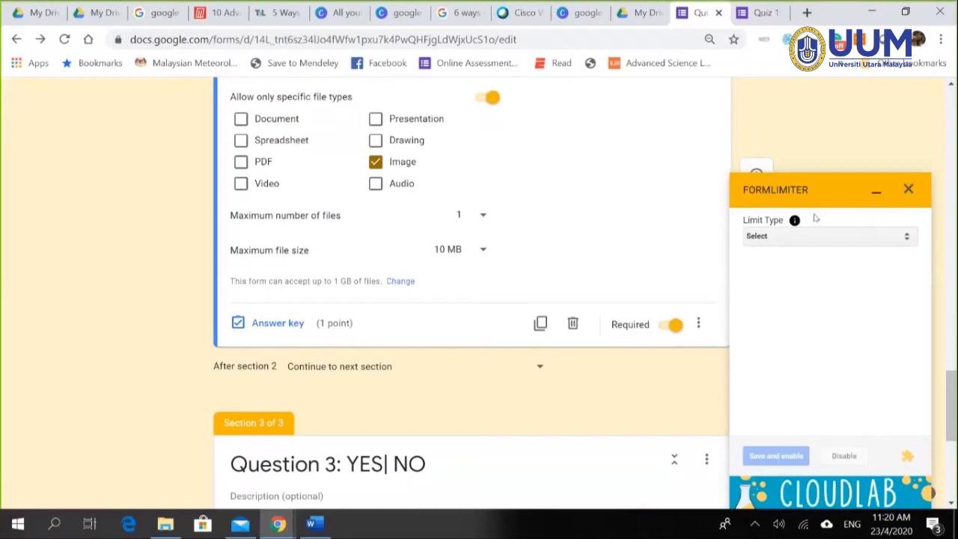
click(815, 238)
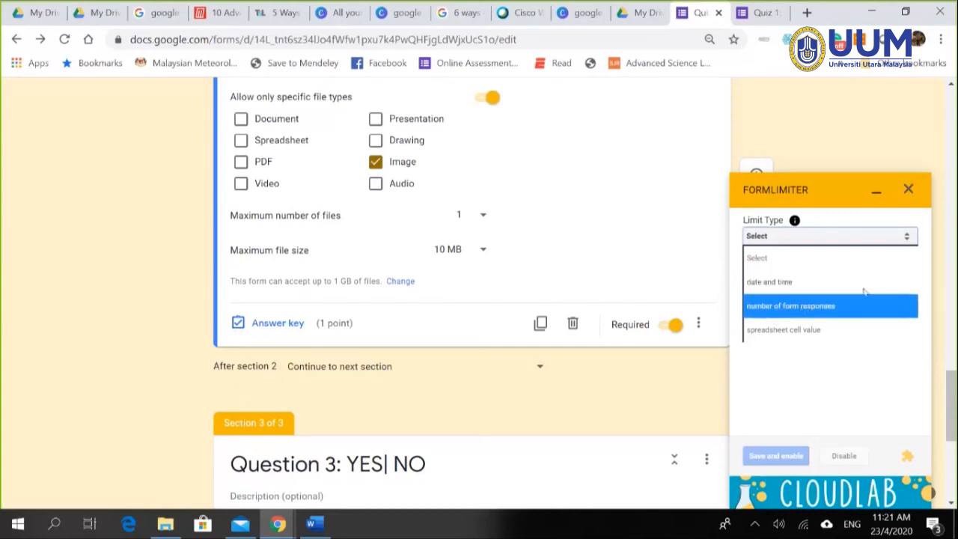
Step: Choose the date and time limit, closing the form on 04/24/2020 at 7:35 PM
click(778, 283)
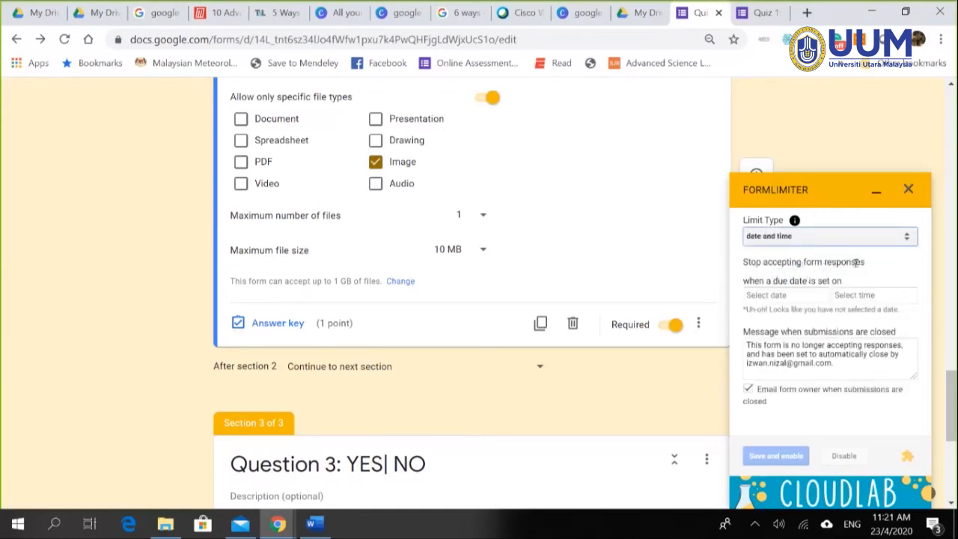
click(789, 297)
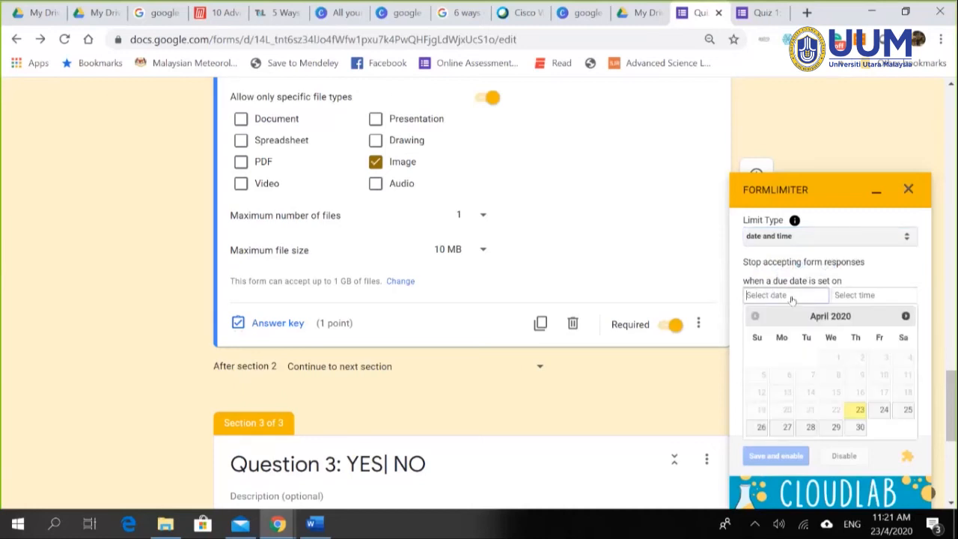
click(884, 411)
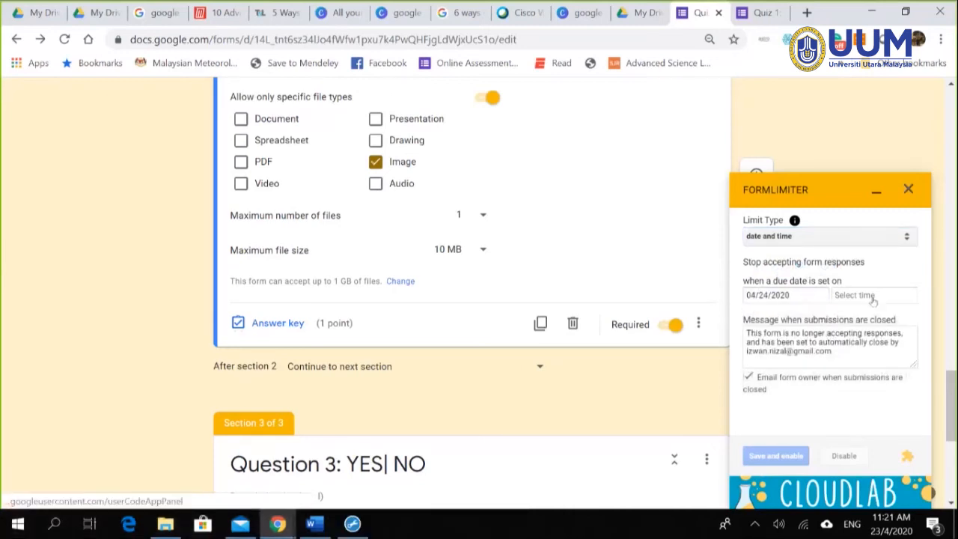
click(873, 294)
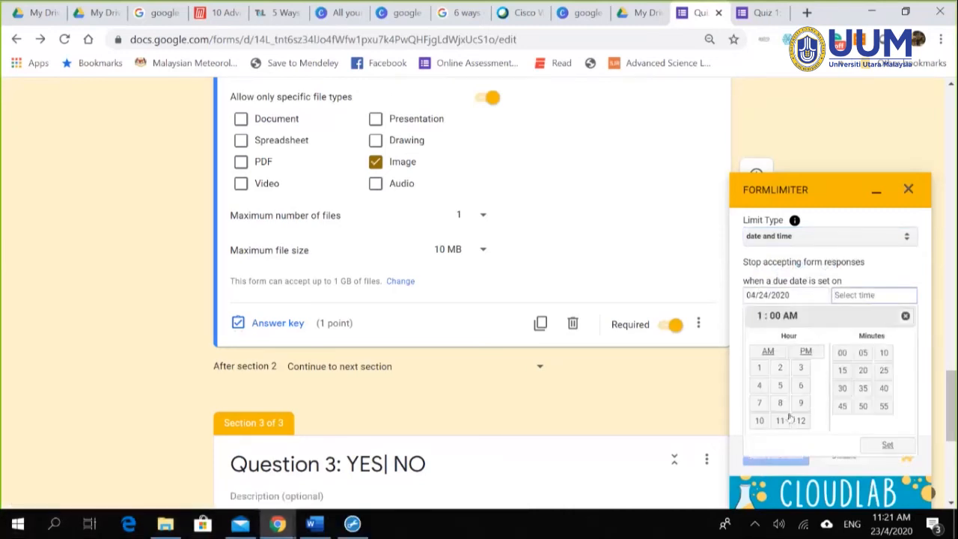
click(758, 402)
click(806, 351)
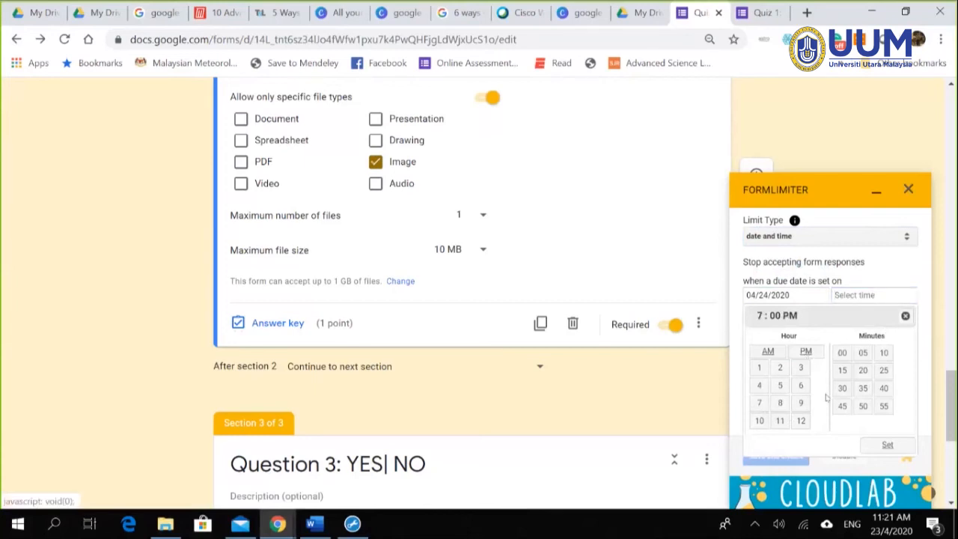
click(863, 389)
click(887, 444)
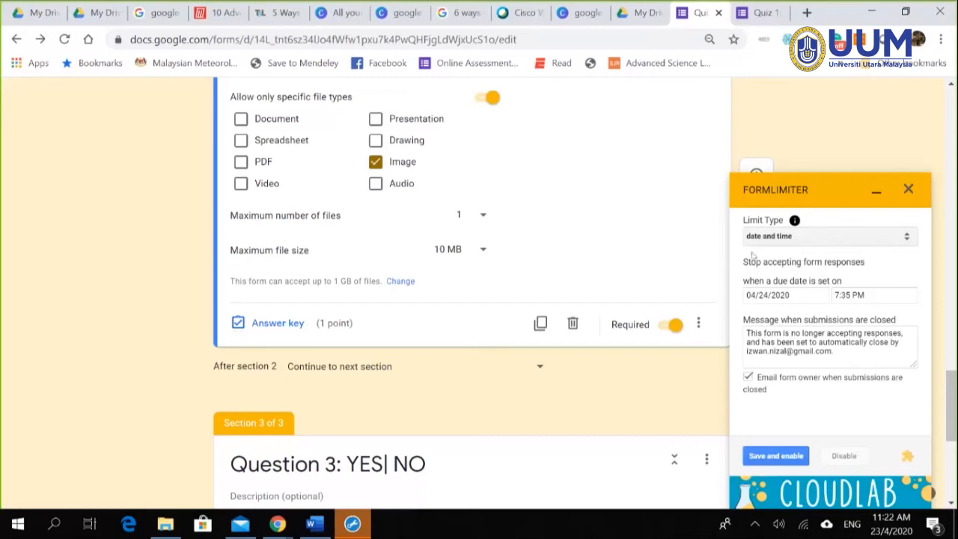
Step: Close the formLimiter sidebar and scroll back to the top of the quiz
click(909, 191)
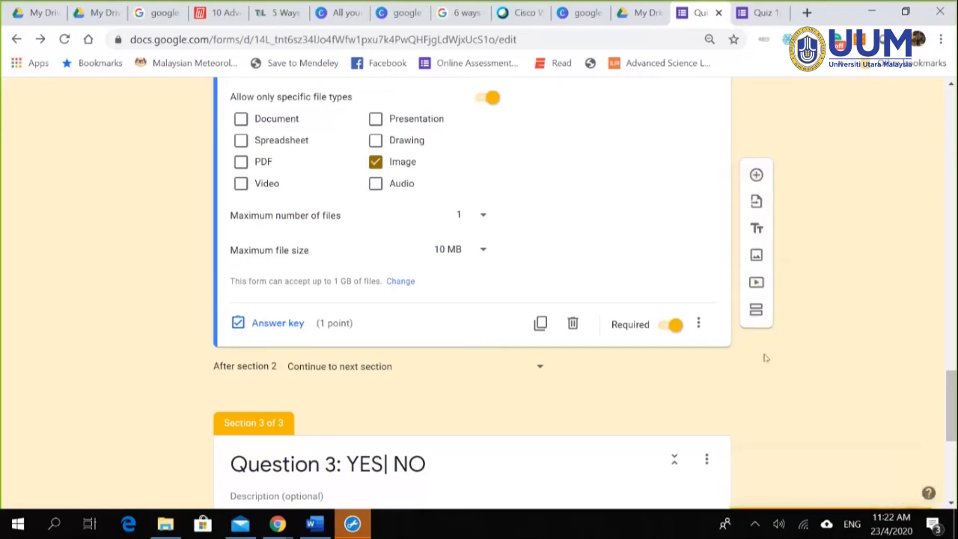
scroll(798, 341, up, 15)
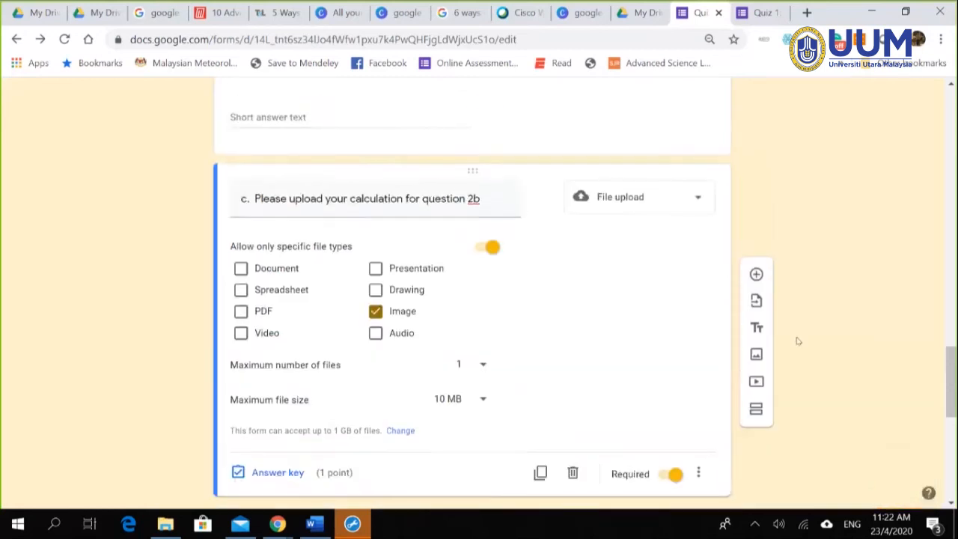
drag(954, 230, 952, 124)
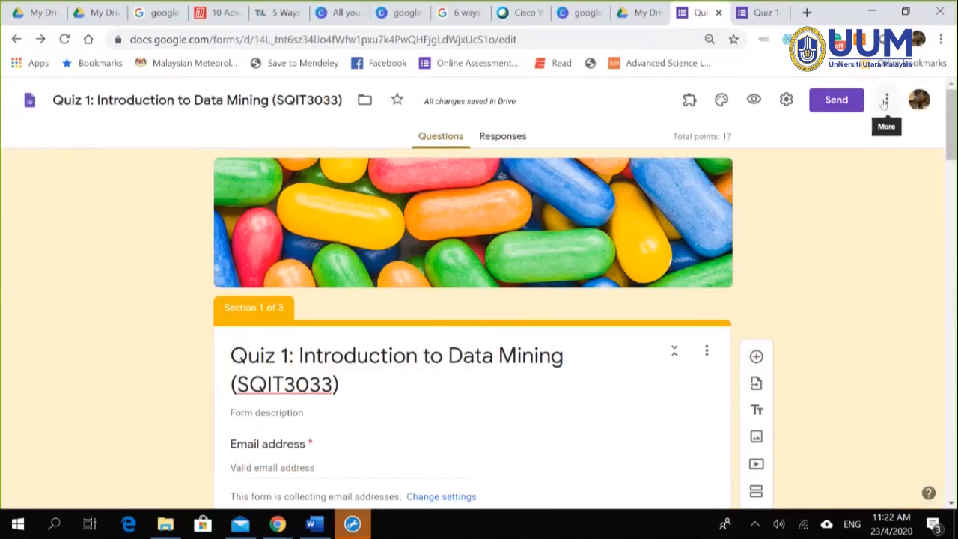
Step: Search the add-on marketplace for 'formlimiter' and open the formLimiter add-on page
click(886, 101)
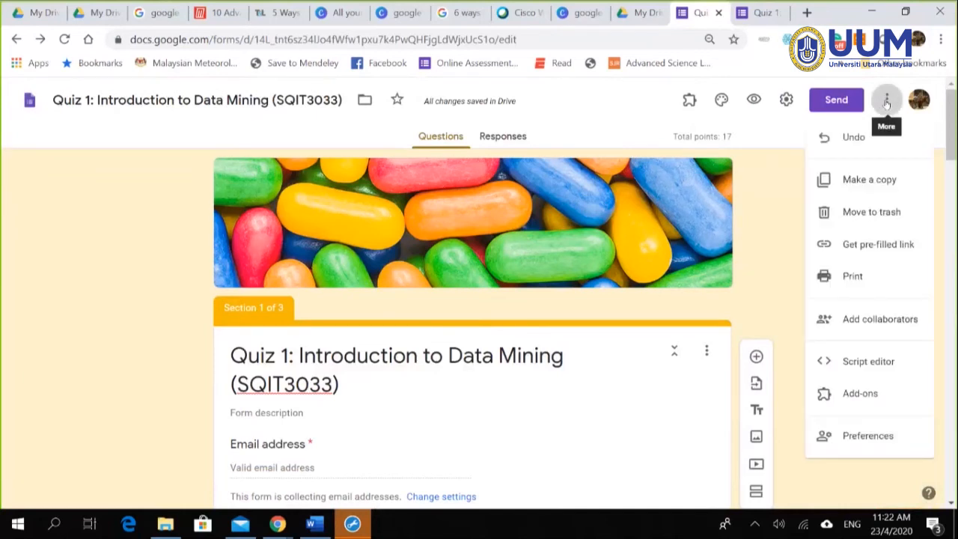
click(859, 395)
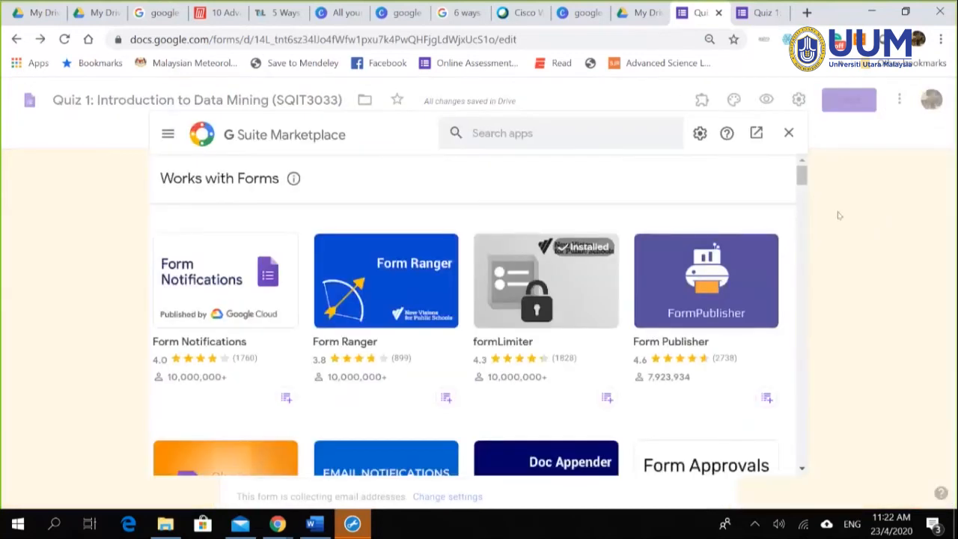
click(523, 135)
text(formli)
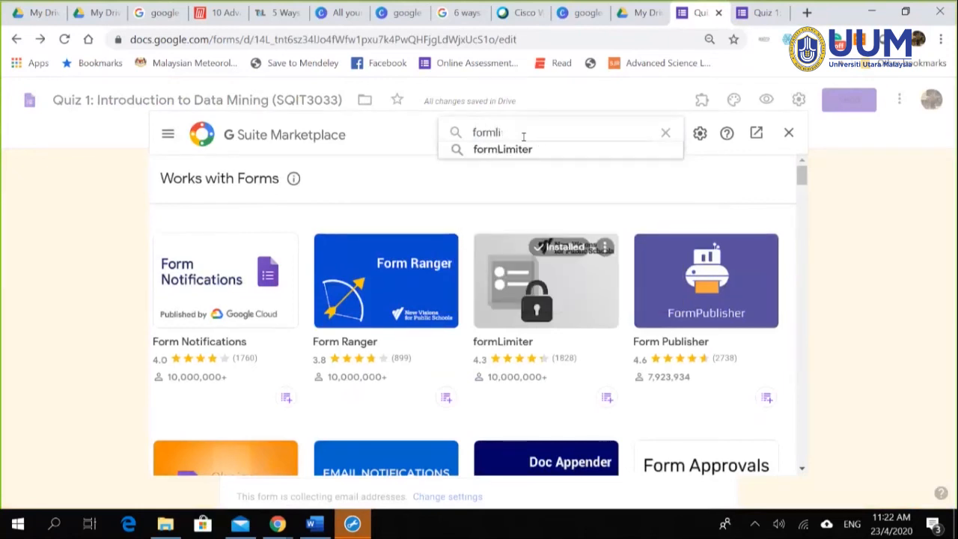
text(mimit)
key(BackSpace)
key(BackSpace)
key(BackSpace)
key(BackSpace)
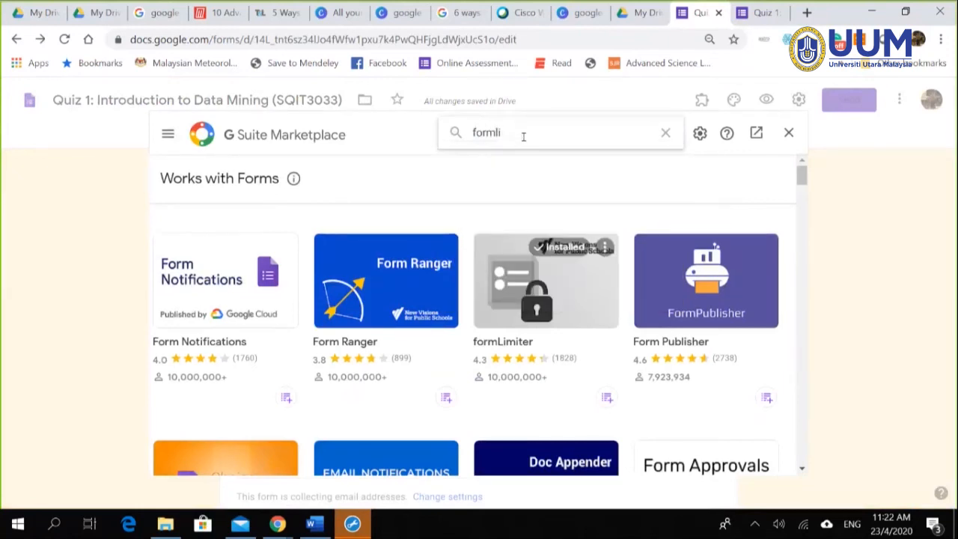
text(miter)
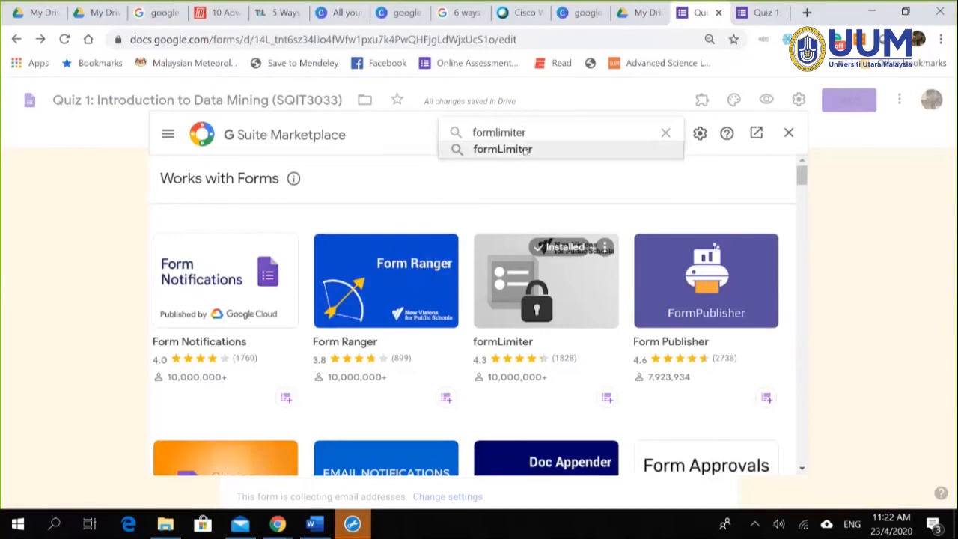
click(528, 150)
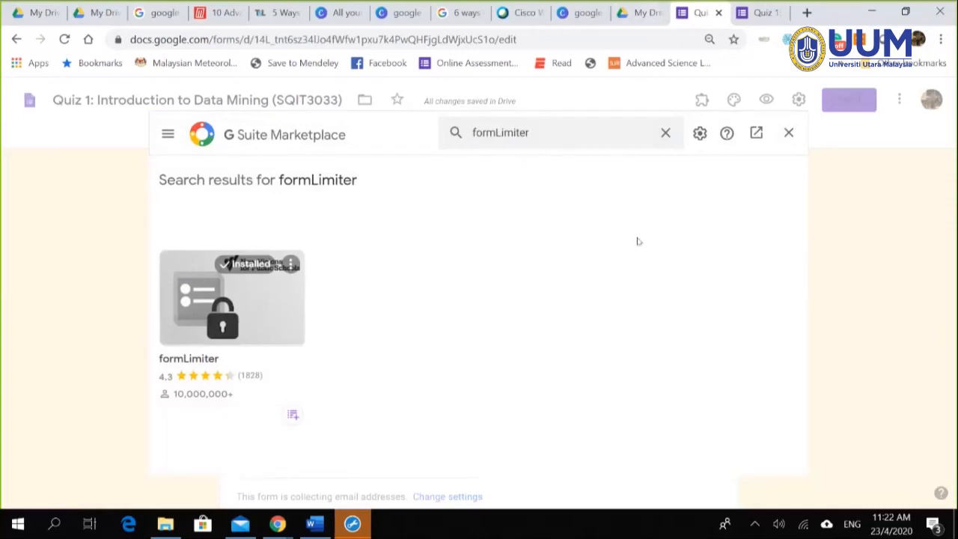
click(272, 297)
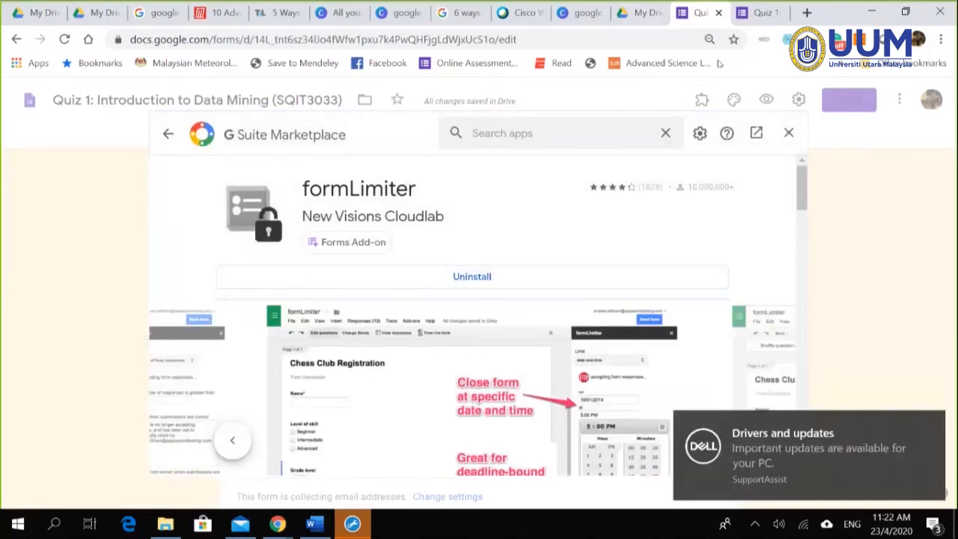
Step: Return to the Quiz 1 form tab and close the add-on marketplace
click(642, 16)
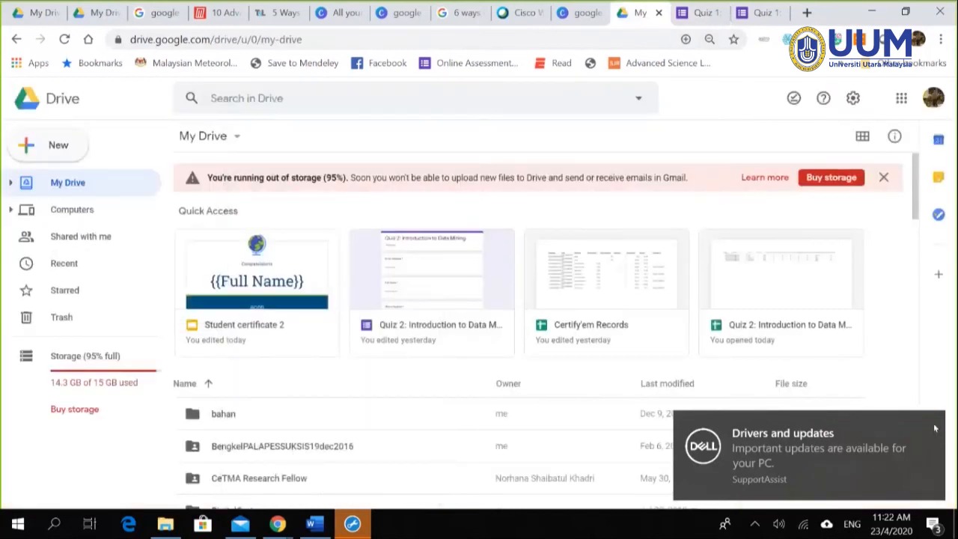
click(703, 12)
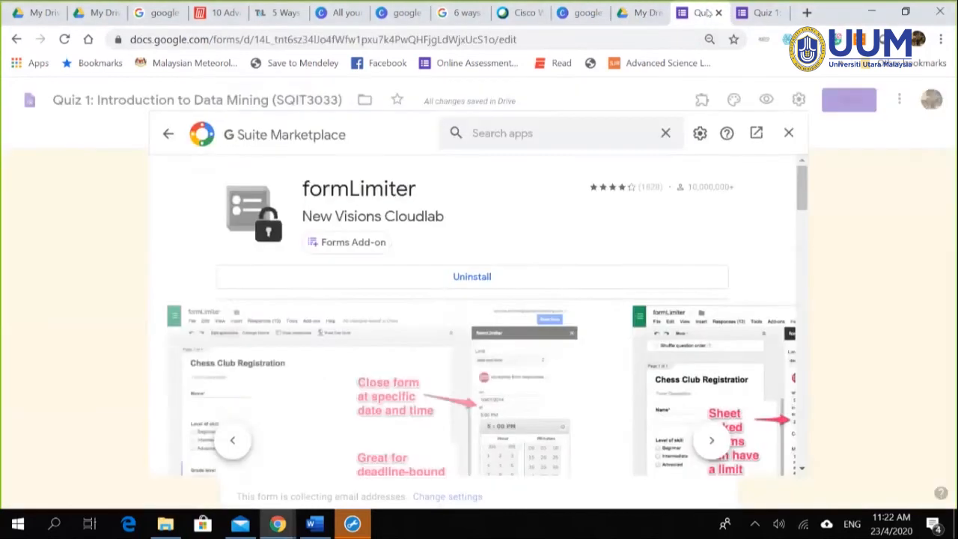
click(788, 132)
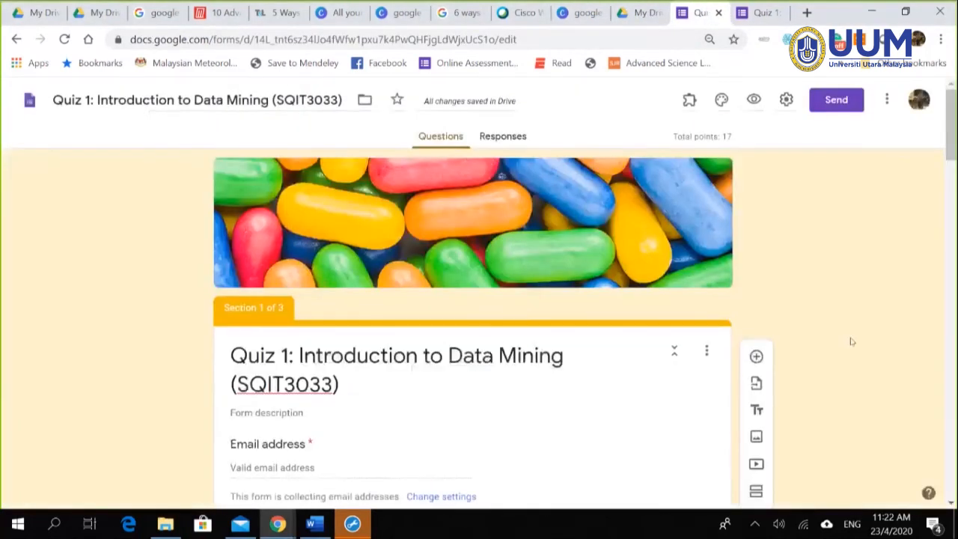
Step: Launch formLimiter from the installed add-ons, dismiss its help box, and scroll through the quiz
click(687, 100)
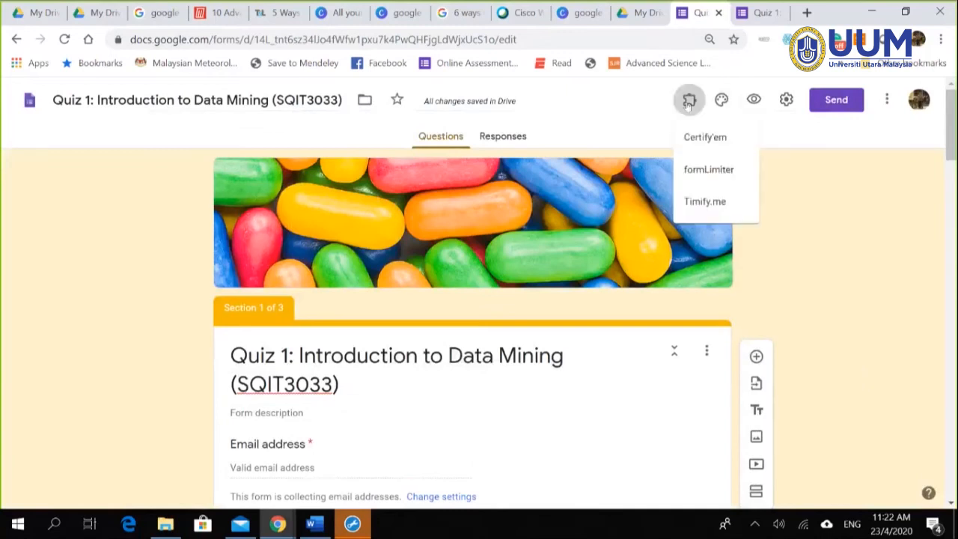
click(708, 170)
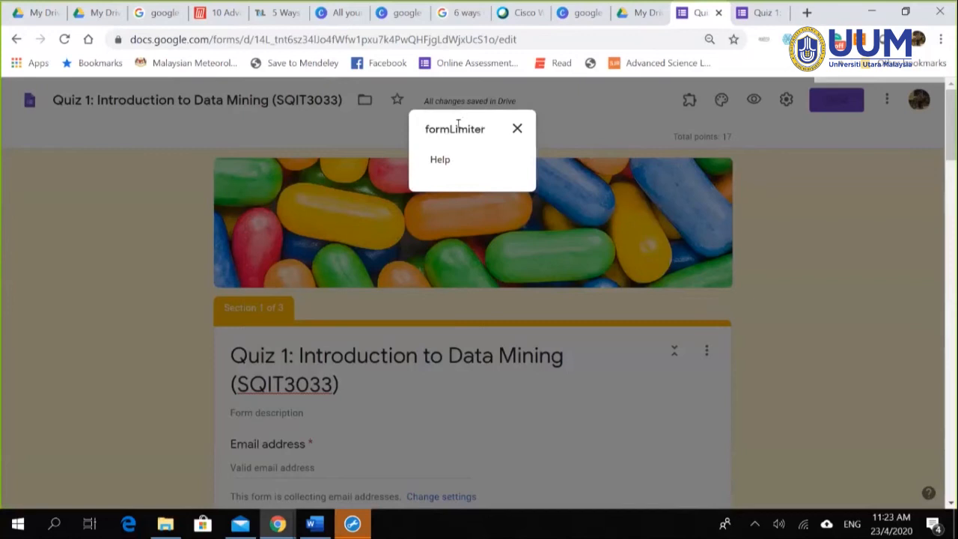
click(517, 129)
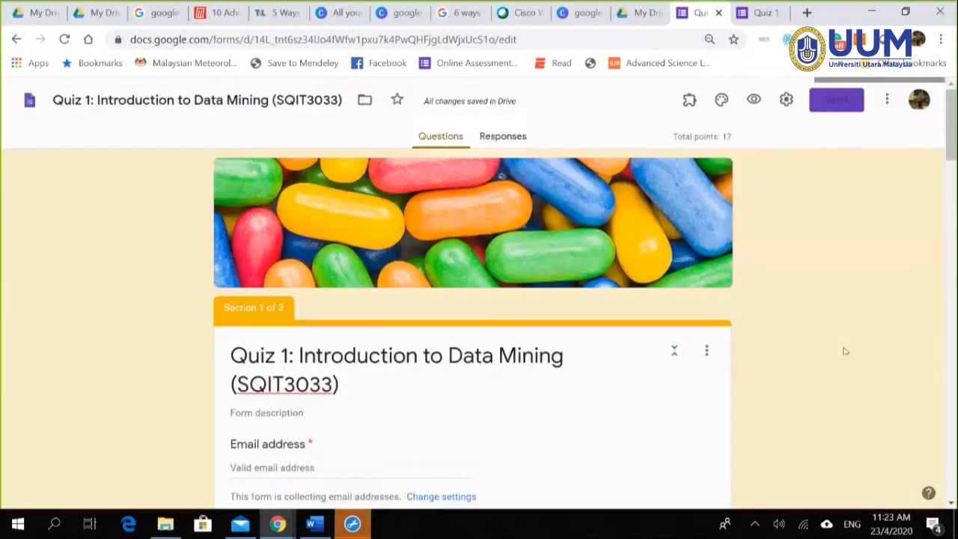
scroll(841, 353, down, 3)
scroll(826, 336, up, 3)
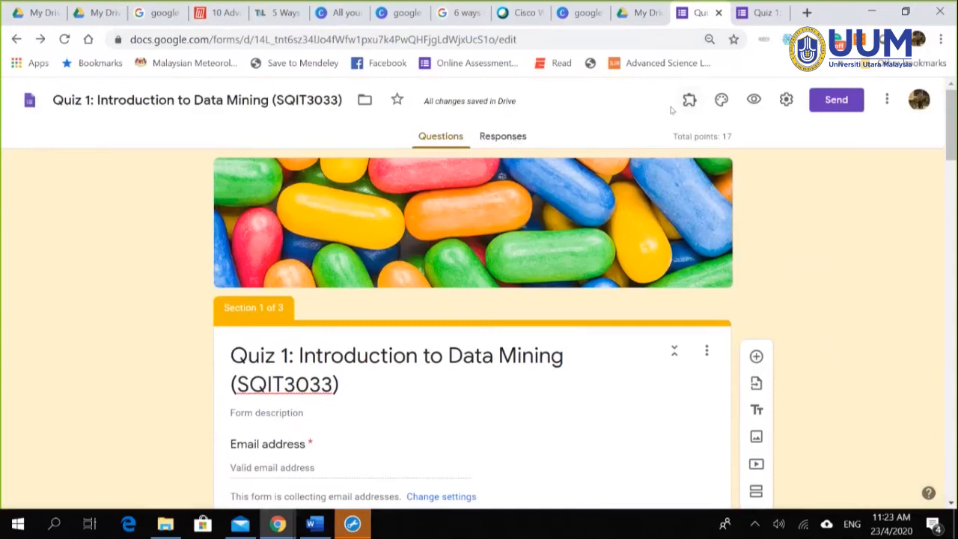
scroll(789, 334, down, 5)
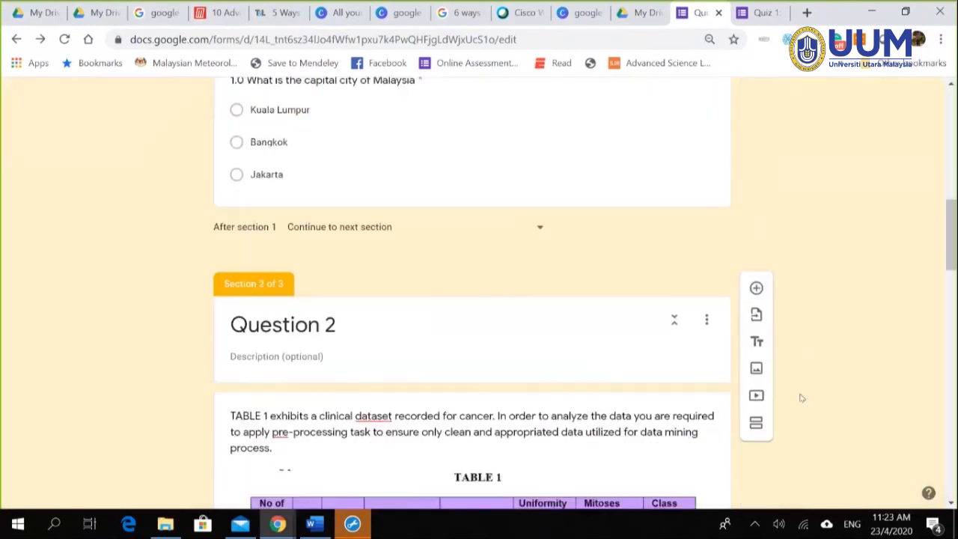
scroll(800, 397, down, 4)
scroll(881, 330, up, 10)
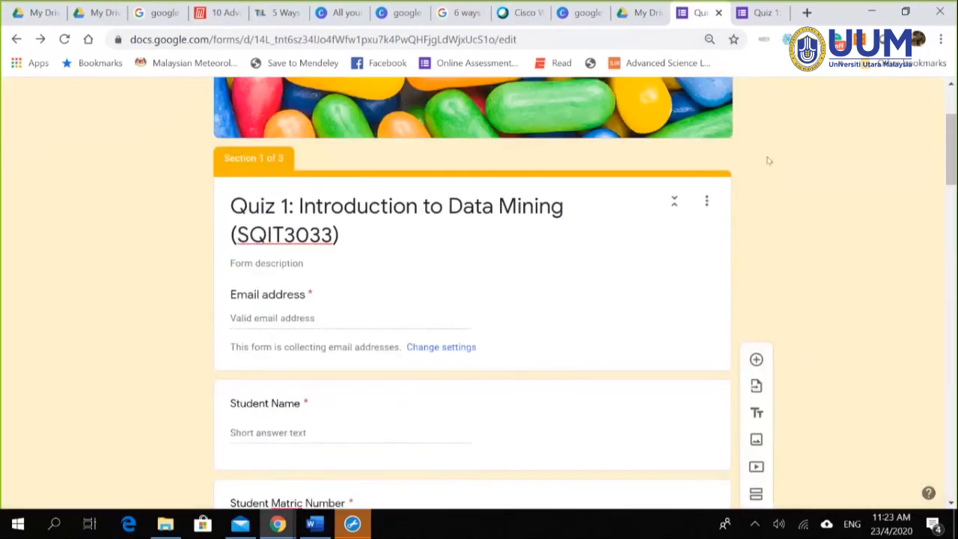
scroll(769, 160, up, 3)
Step: Close the quiz preview tab, confirming Leave
click(762, 13)
click(778, 13)
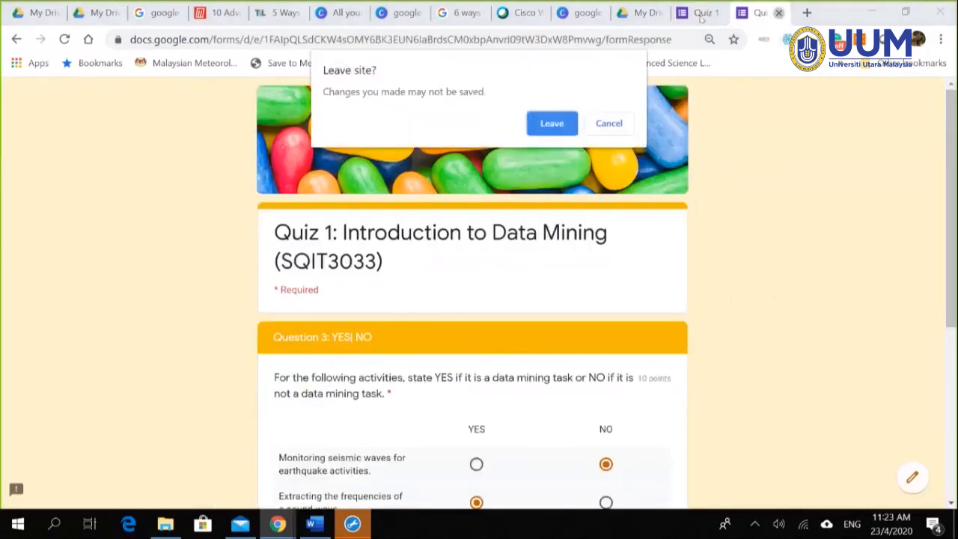
click(562, 121)
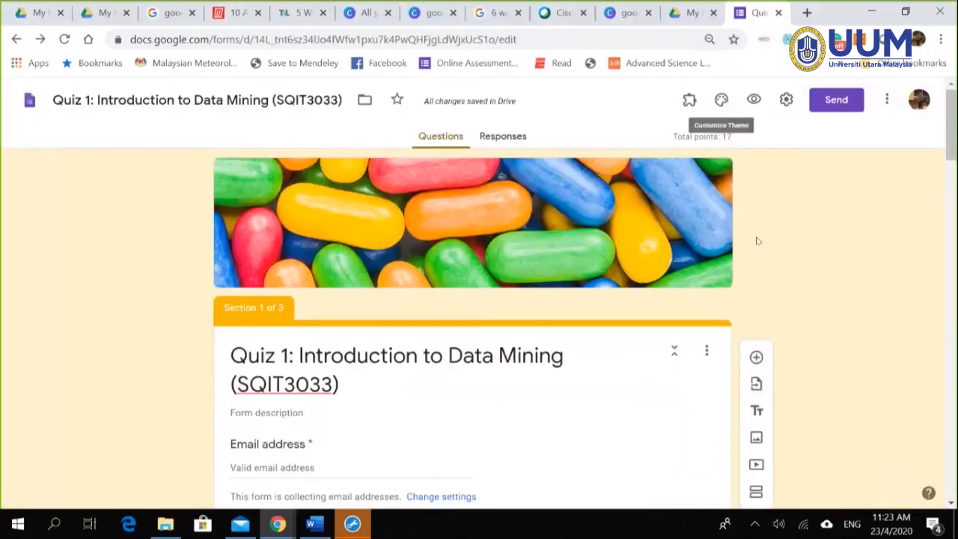
Step: Open formLimiter's help from the add-ons menu, then close it
click(690, 103)
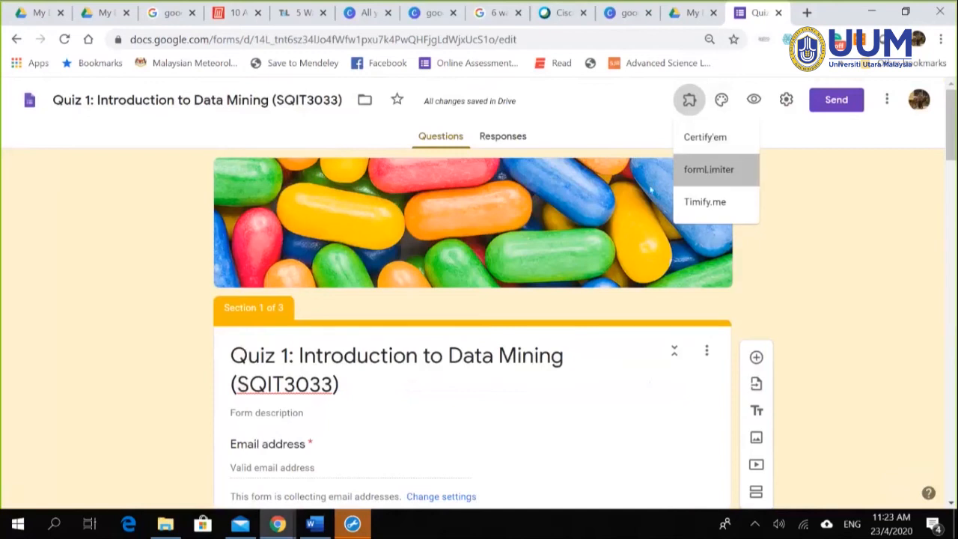
click(707, 166)
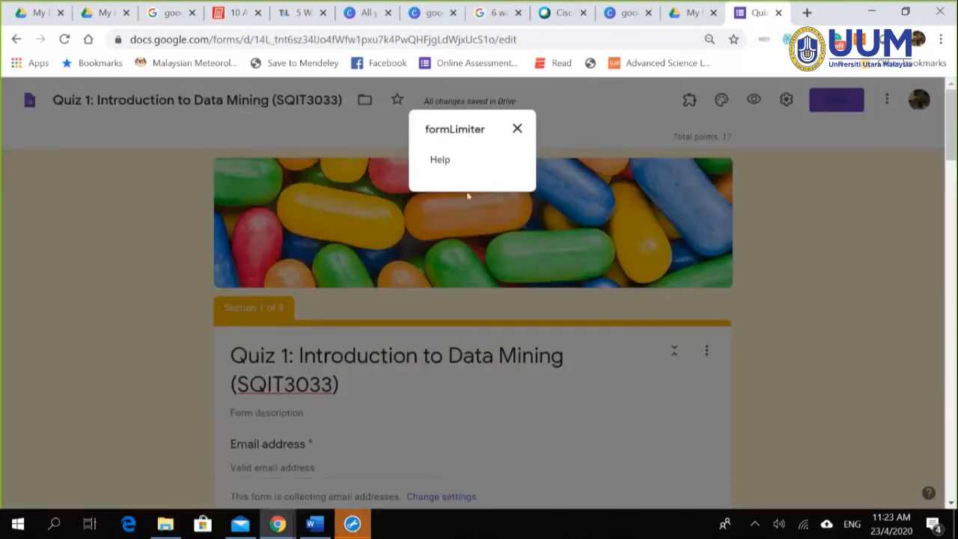
click(446, 162)
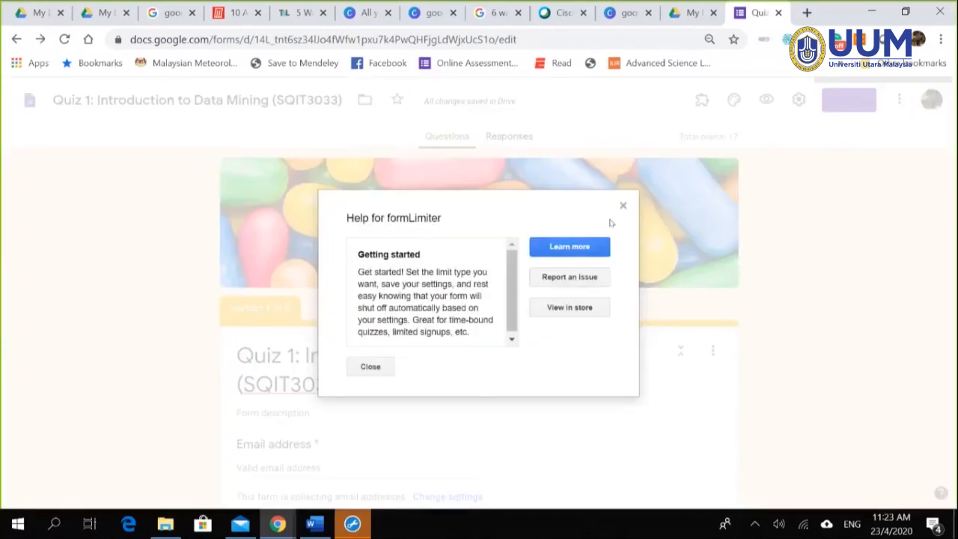
click(622, 207)
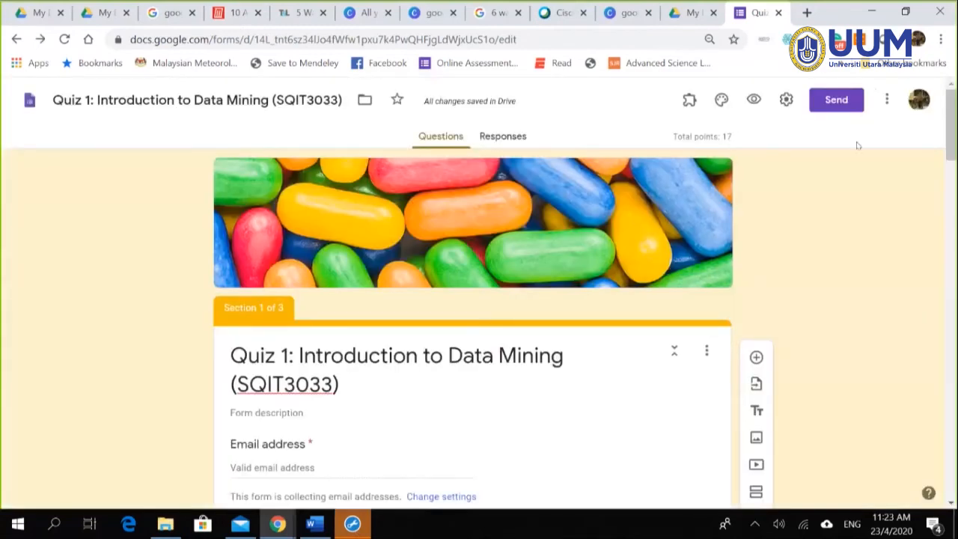
Step: Open and close the form settings unchanged, then bring up the More options list
click(785, 103)
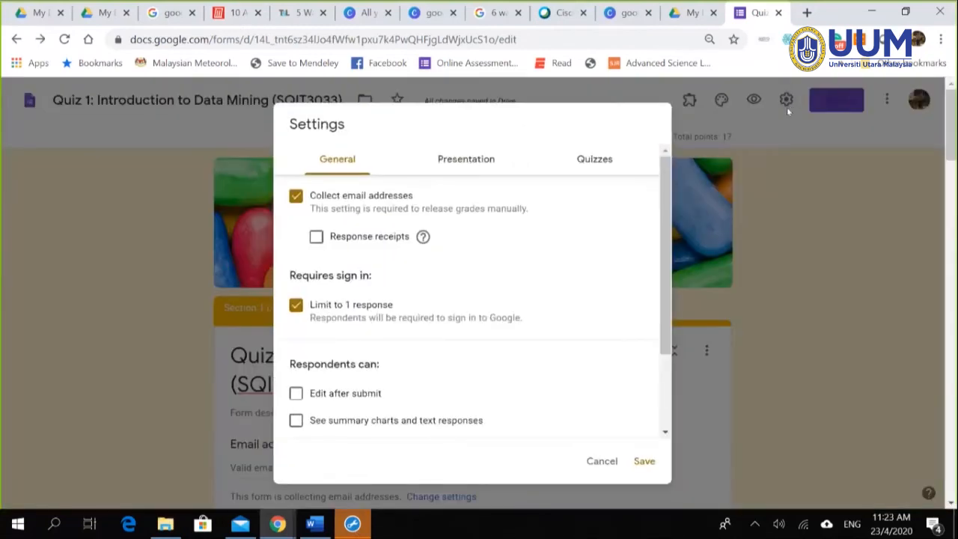
click(809, 237)
click(886, 100)
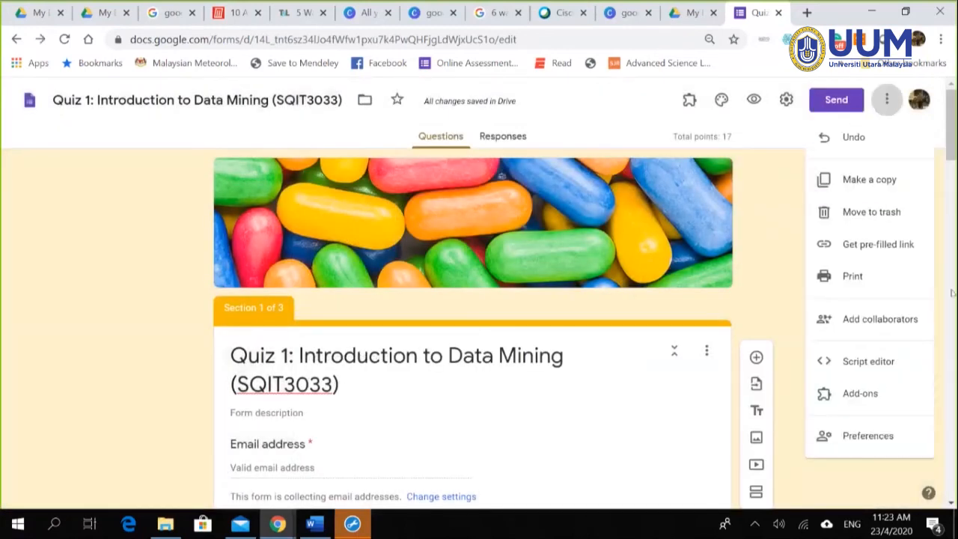
Step: Find formLimiter in the G Suite Marketplace and uninstall it, confirming UNINSTALL APP
click(871, 395)
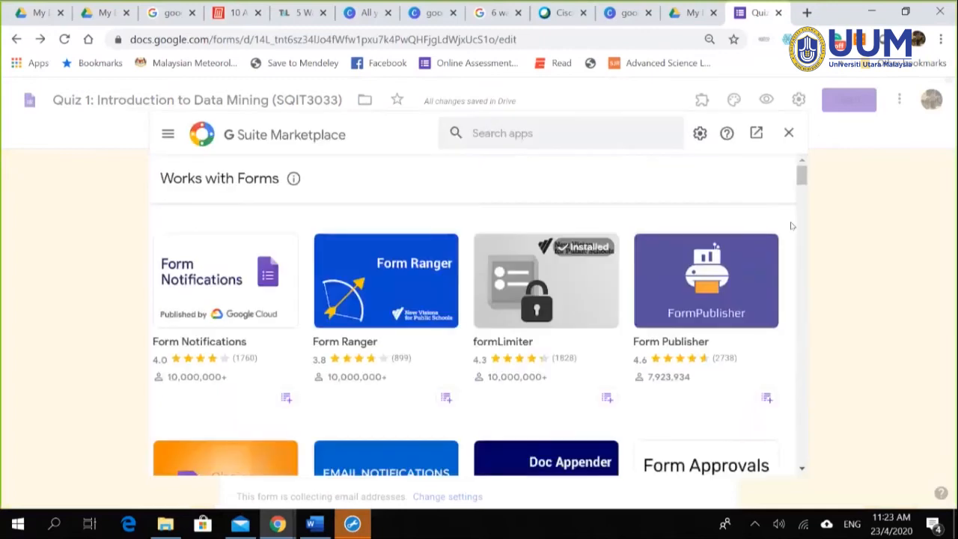
click(529, 133)
text(form)
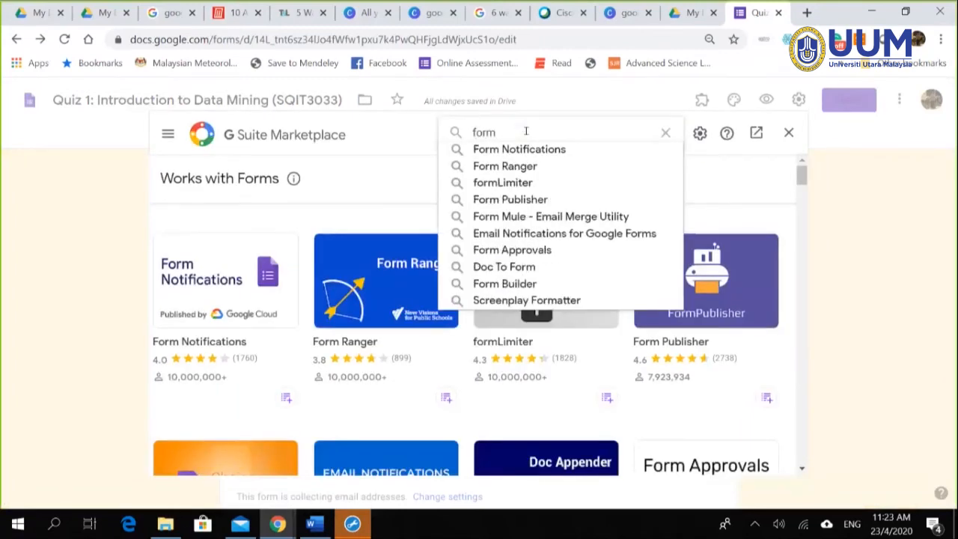
click(503, 182)
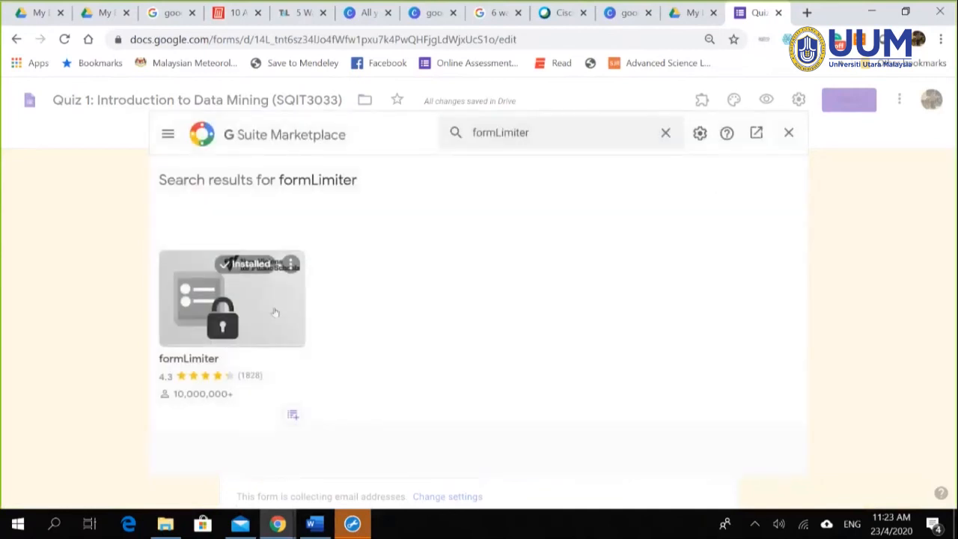
click(274, 313)
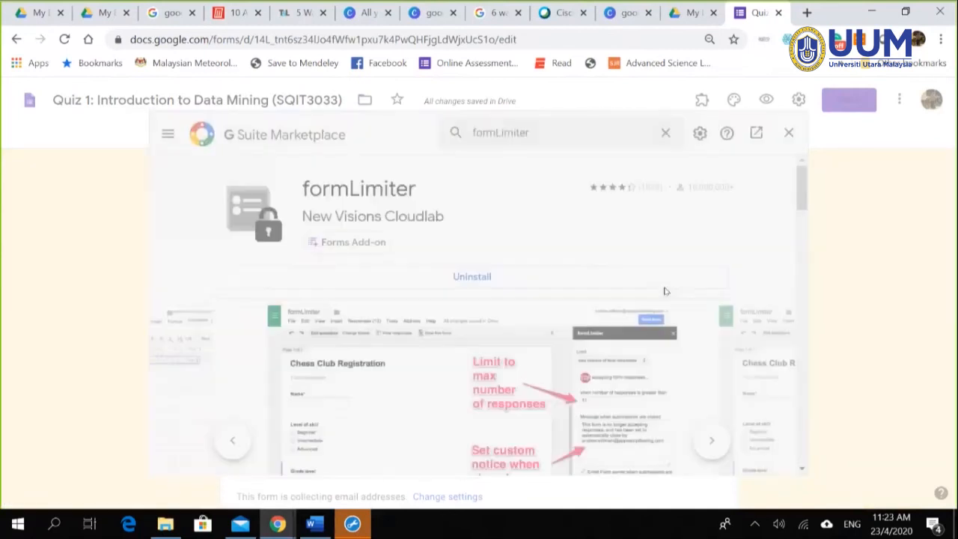
click(648, 282)
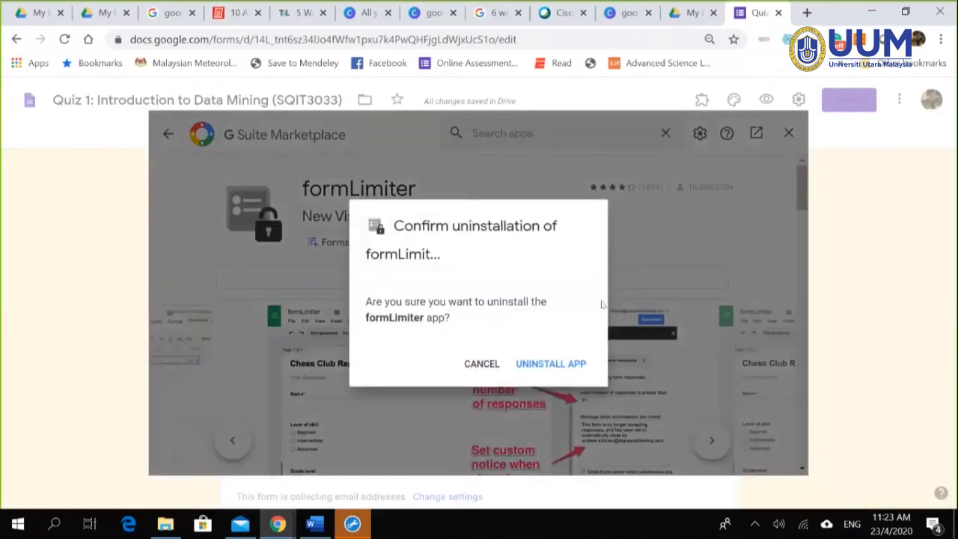
click(537, 365)
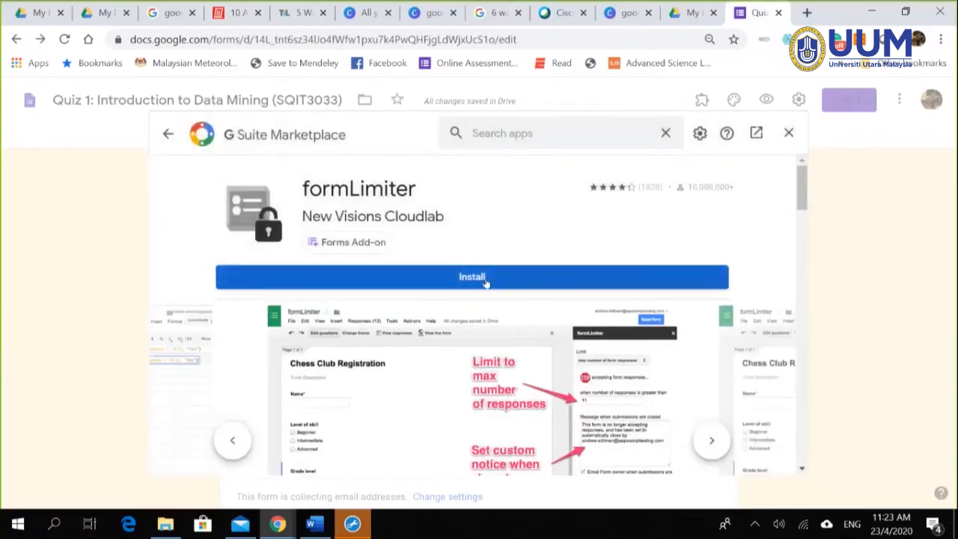
Step: Install formLimiter again, choosing the existing Google account and allowing it account access
click(485, 282)
click(561, 369)
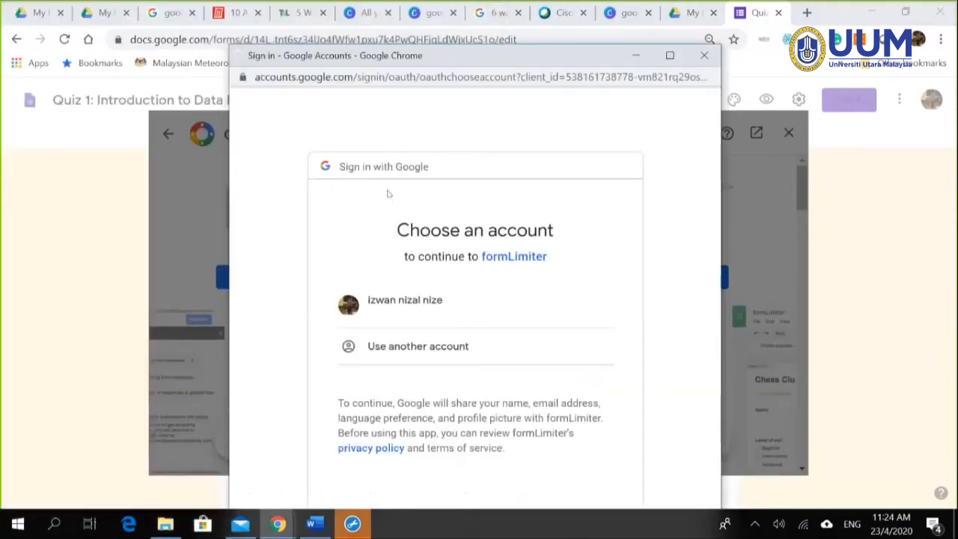
click(431, 313)
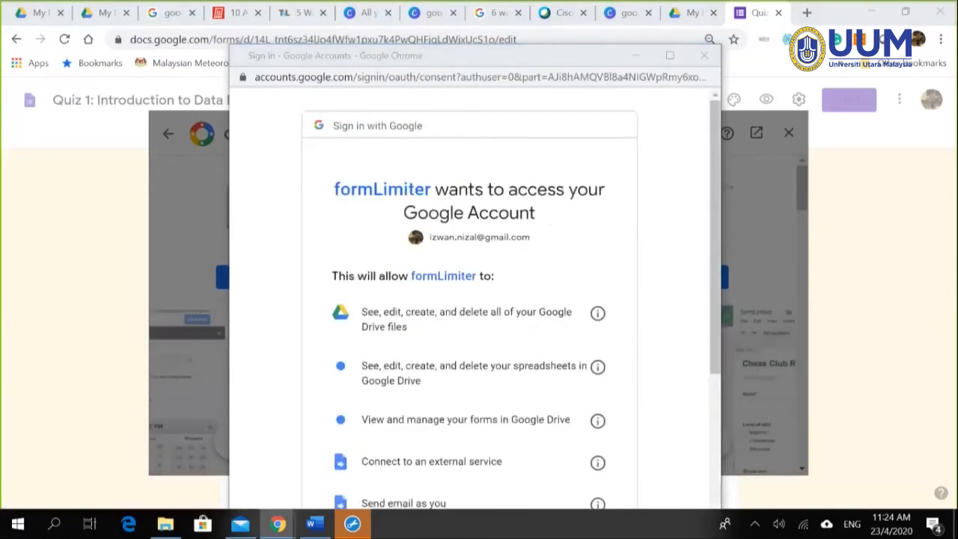
click(429, 346)
scroll(543, 387, down, 5)
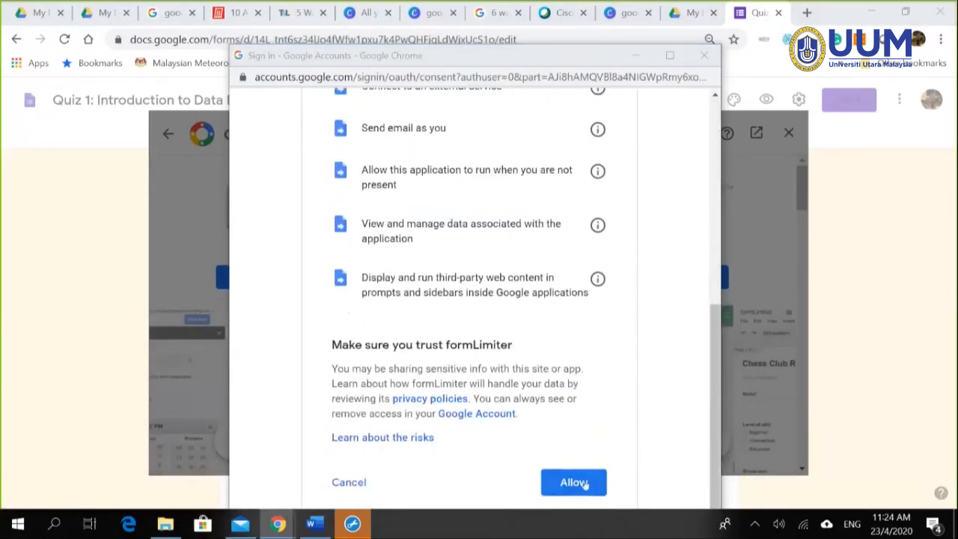
click(585, 482)
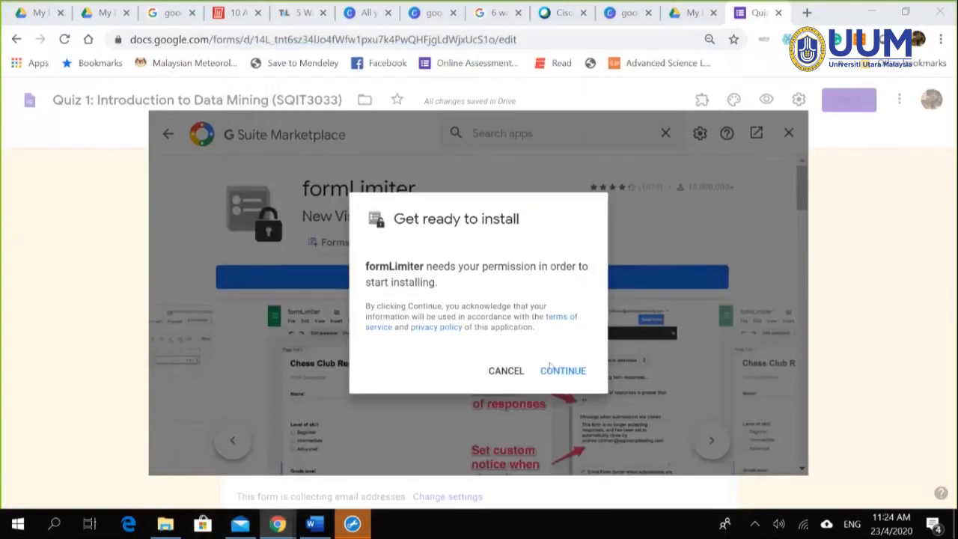
click(556, 369)
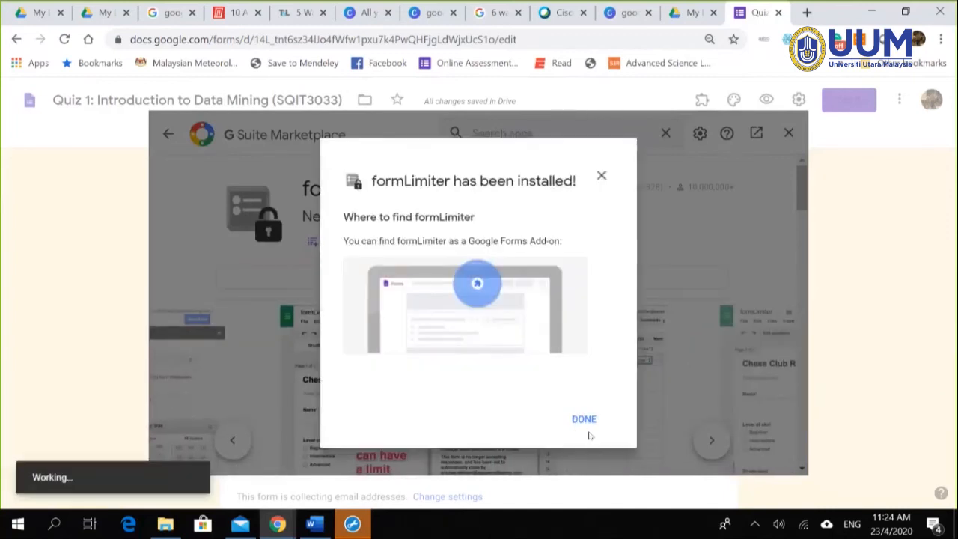
Step: Close the marketplace and set formLimiter to limit by date and time, closing 04/23/2020
click(584, 420)
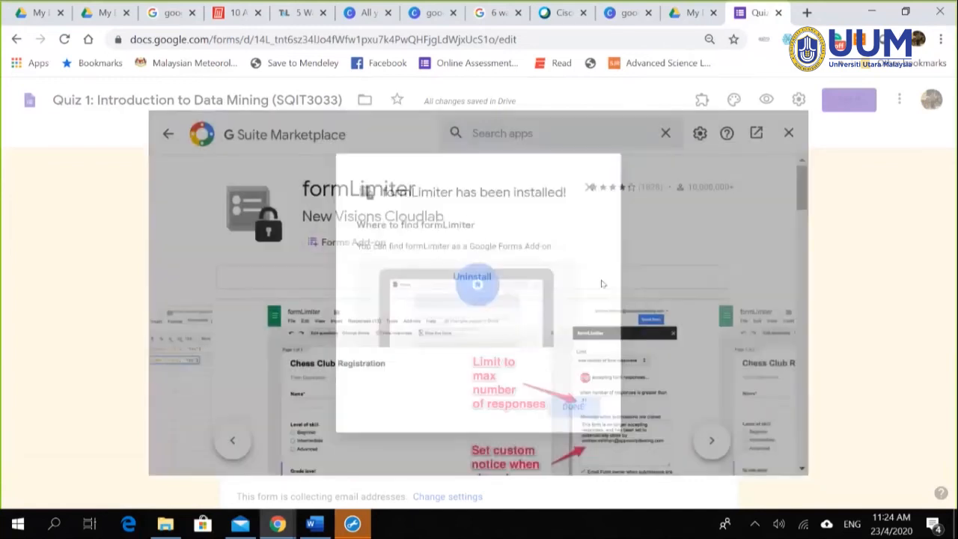
click(788, 132)
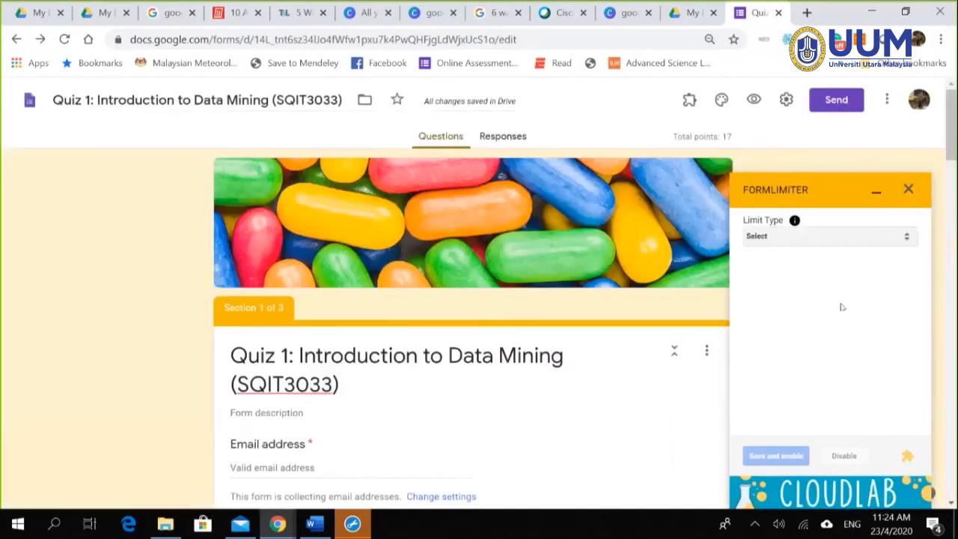
click(822, 236)
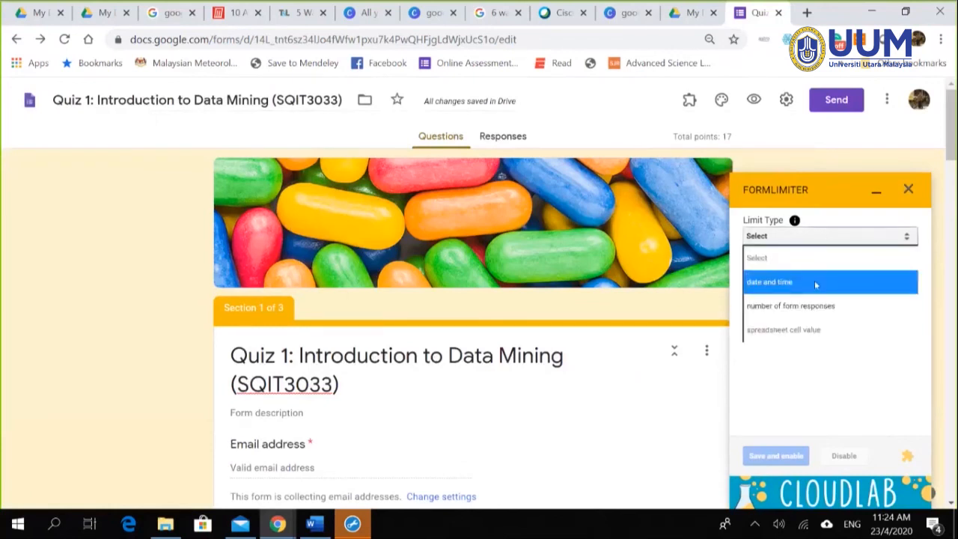
click(814, 282)
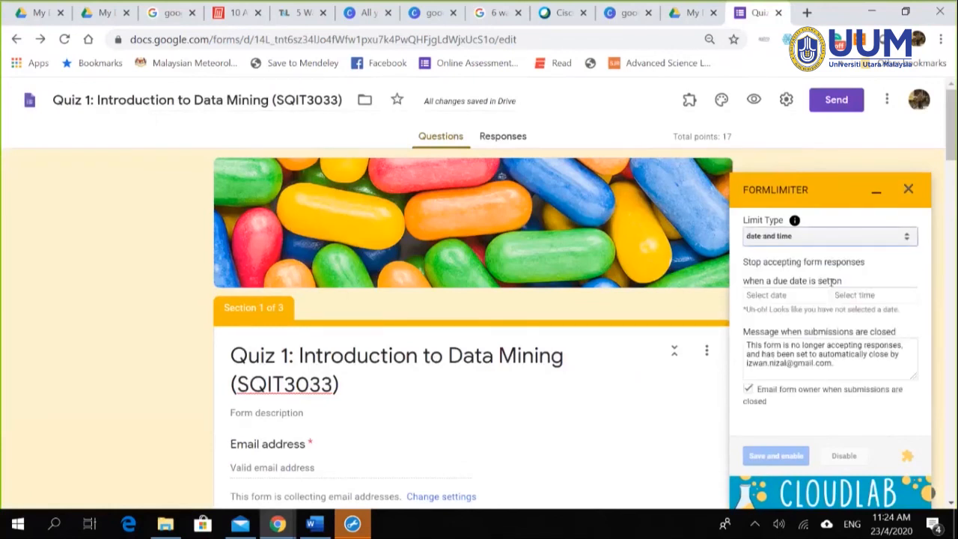
click(791, 298)
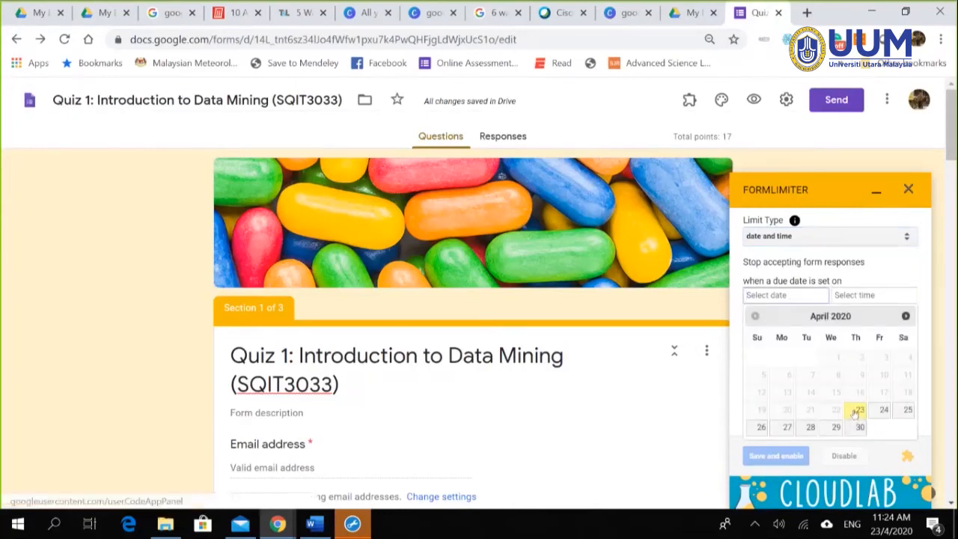
click(857, 411)
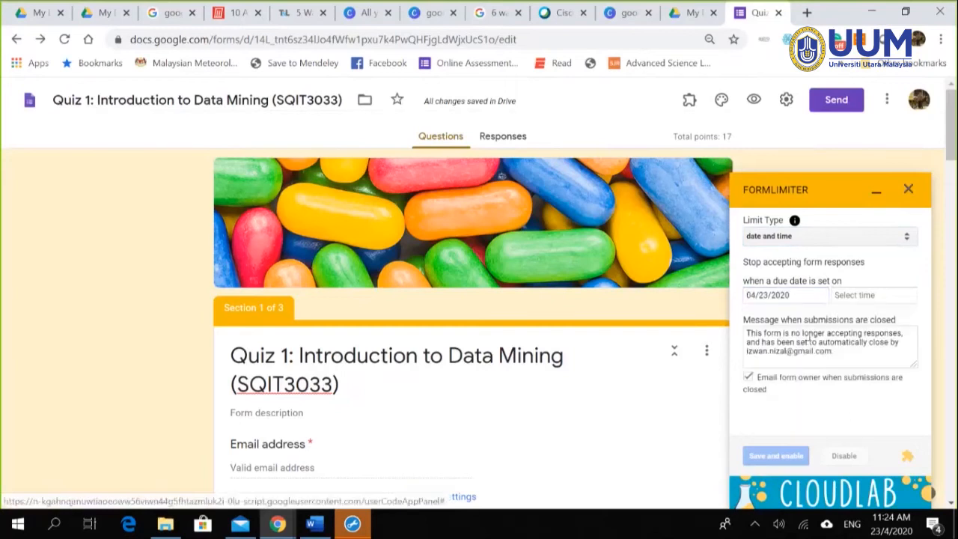
Step: Set the closing time to 2:30 PM, save the limit, and close the formLimiter panel
click(872, 297)
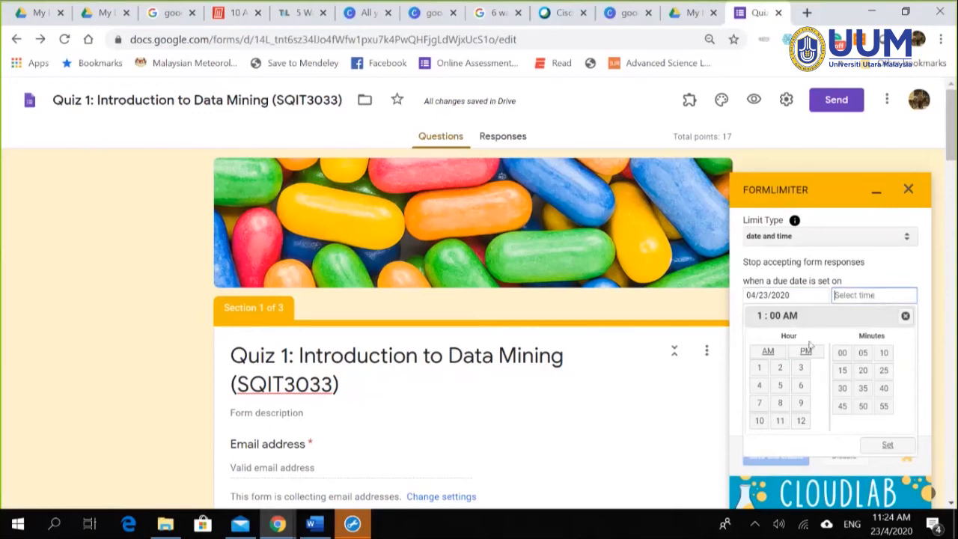
click(780, 370)
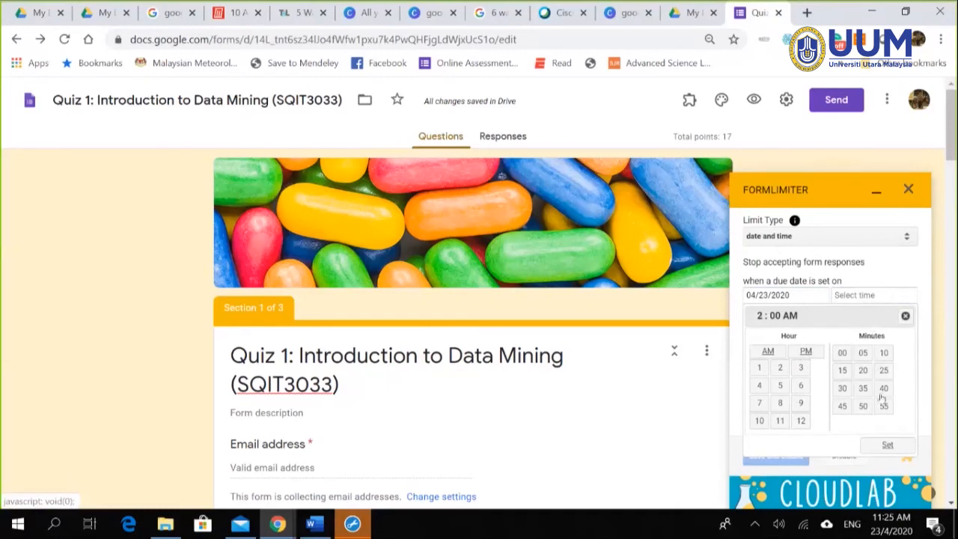
click(844, 388)
click(807, 353)
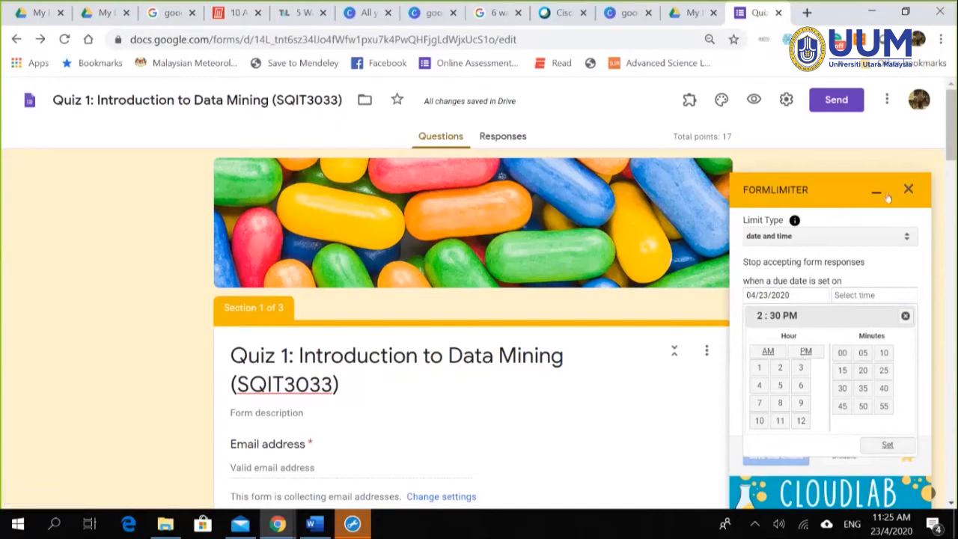
click(888, 446)
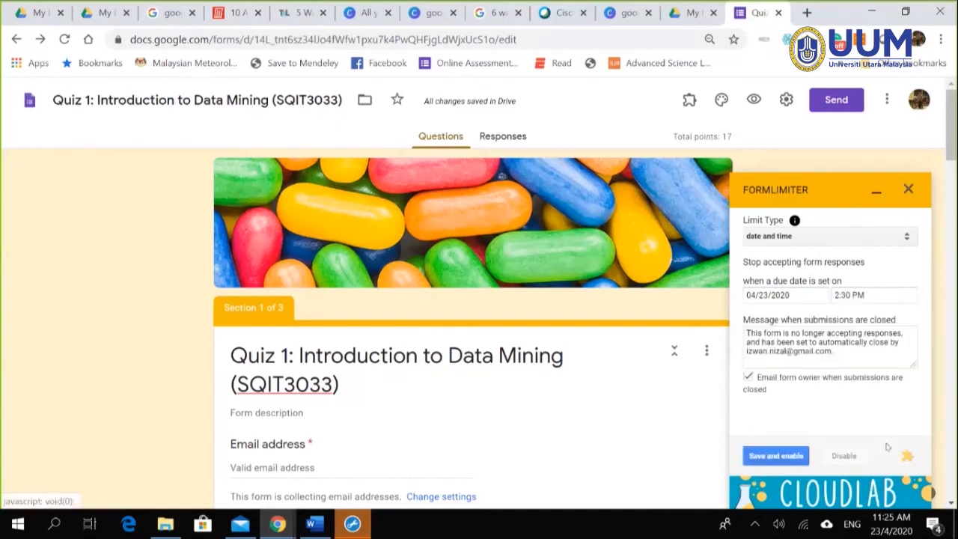
click(778, 458)
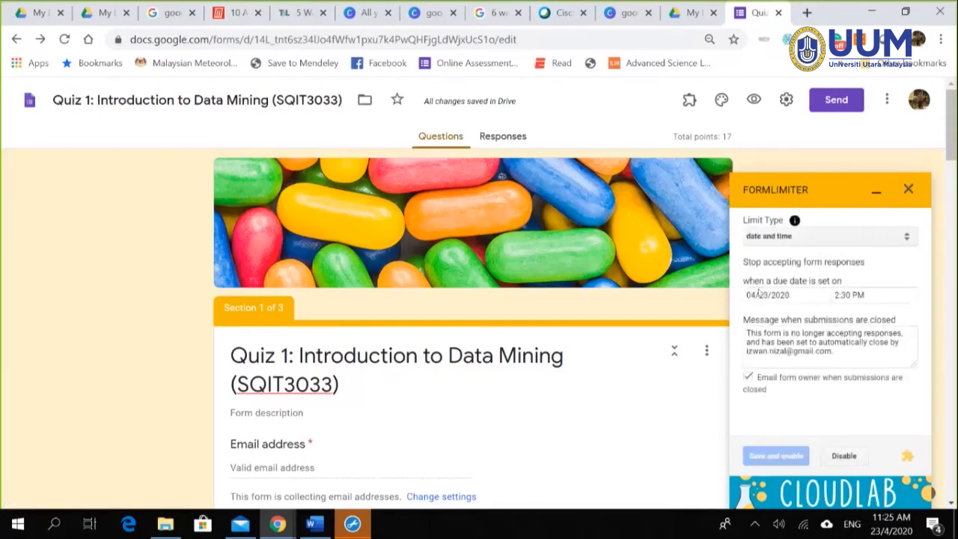
click(909, 189)
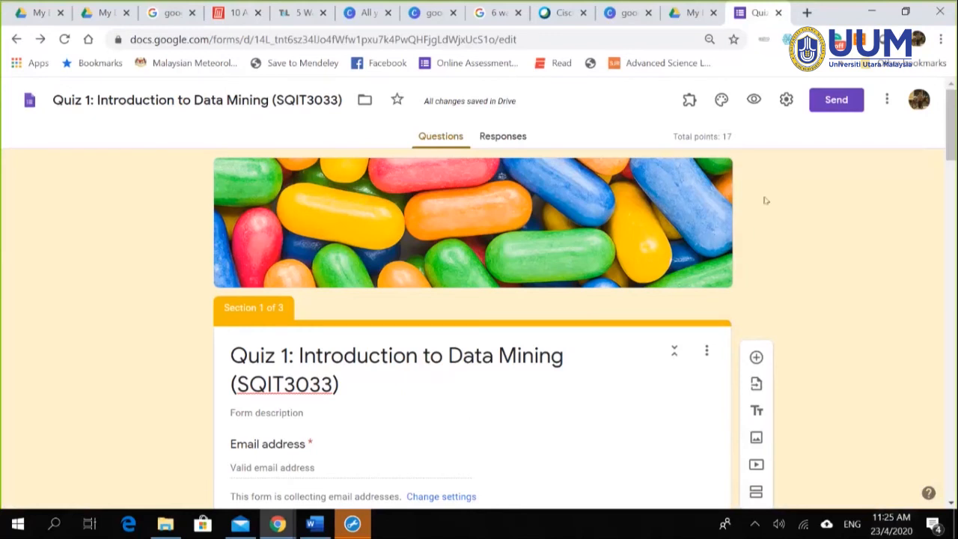
click(689, 104)
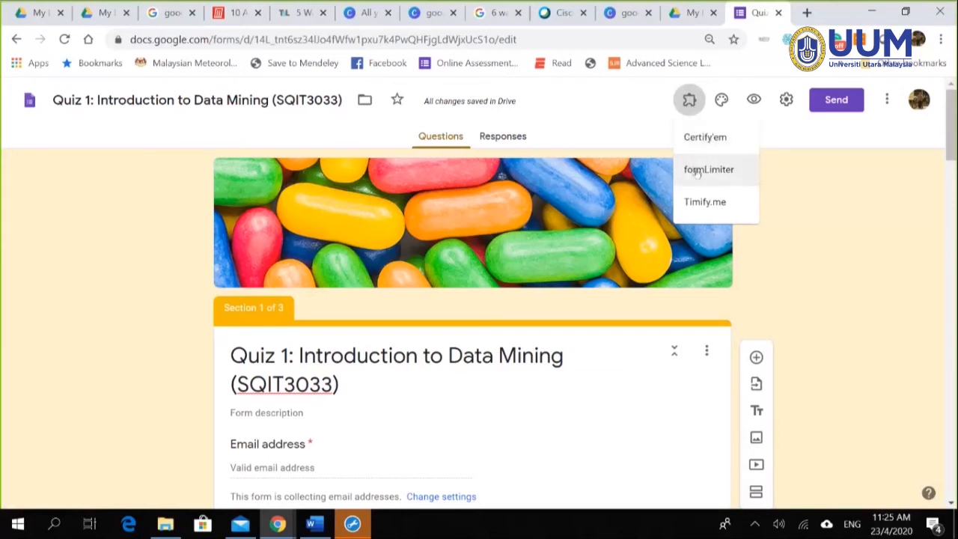
click(697, 171)
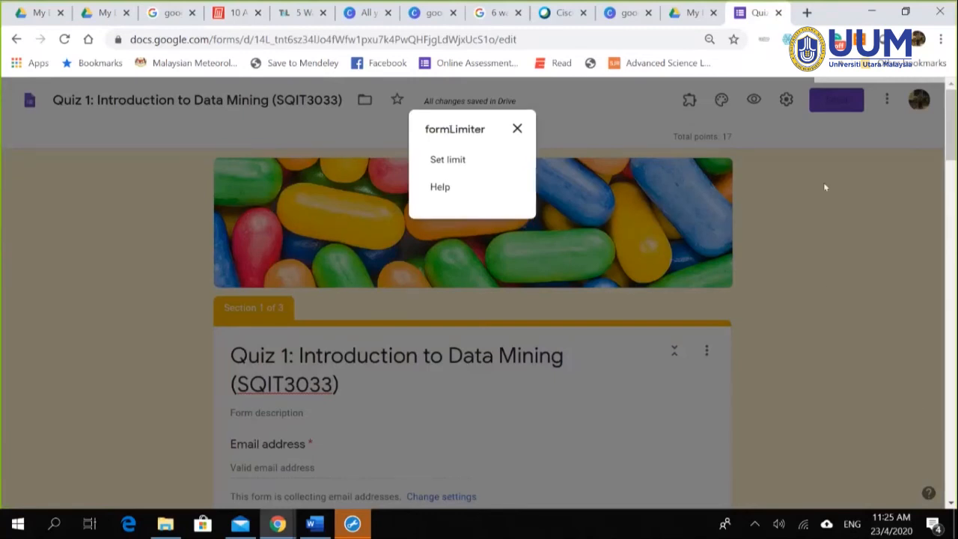
click(517, 128)
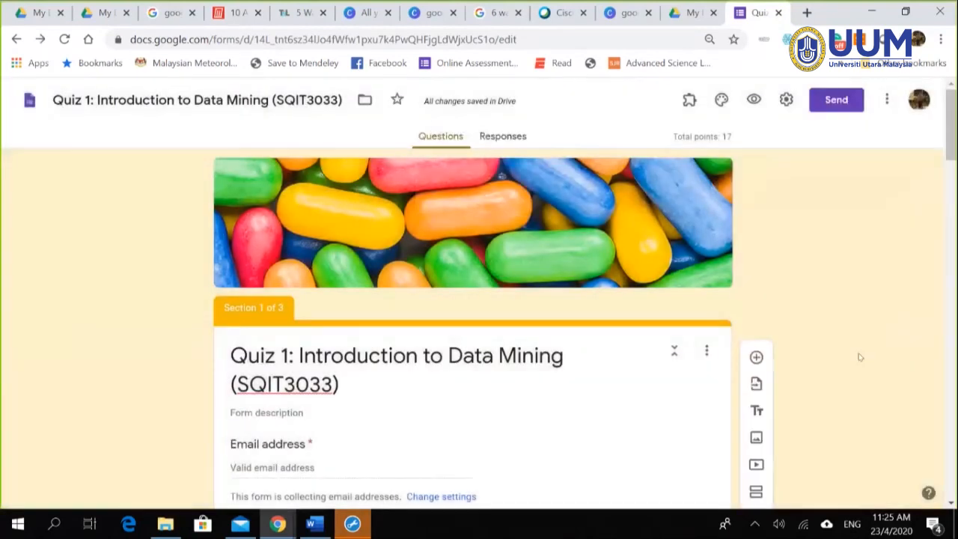
click(928, 493)
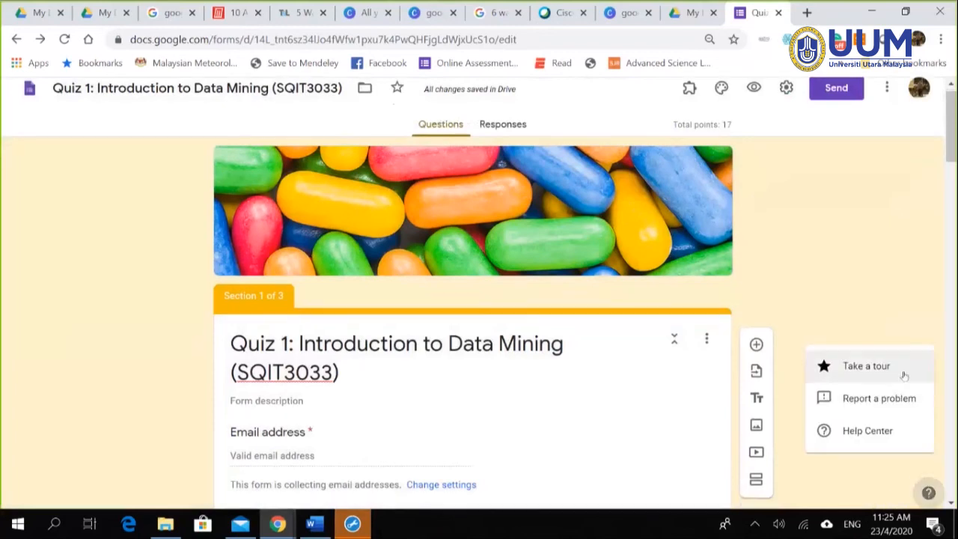
click(895, 303)
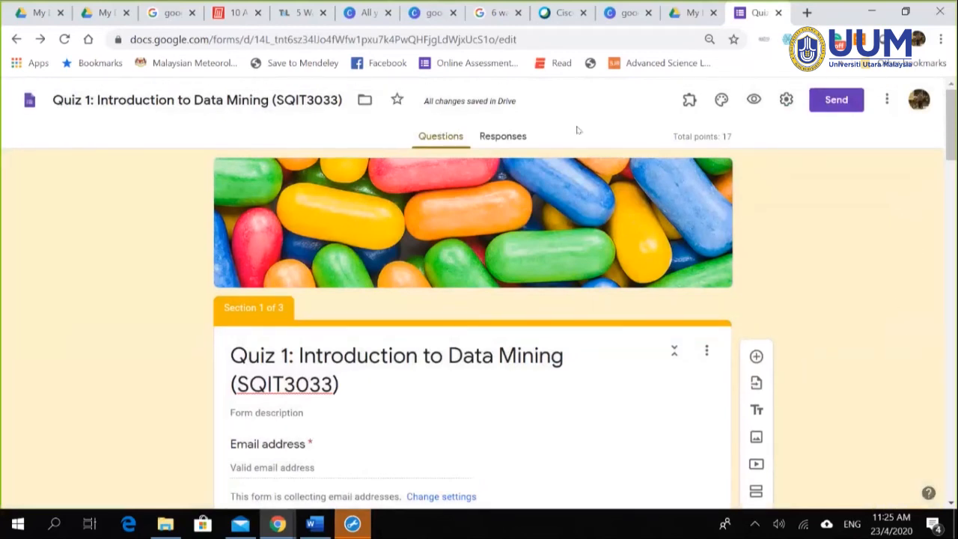
click(494, 135)
click(442, 136)
click(689, 99)
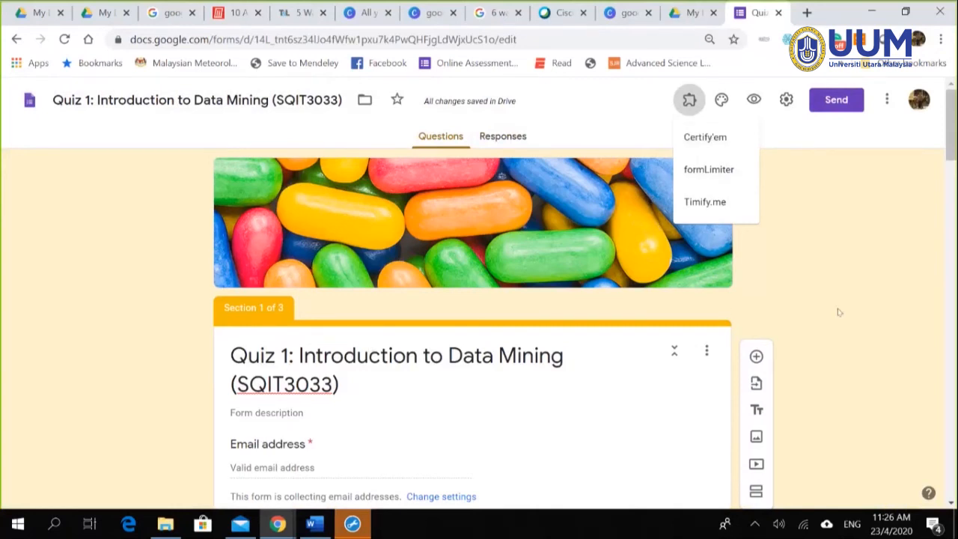
click(860, 291)
scroll(895, 333, down, 15)
scroll(898, 337, up, 15)
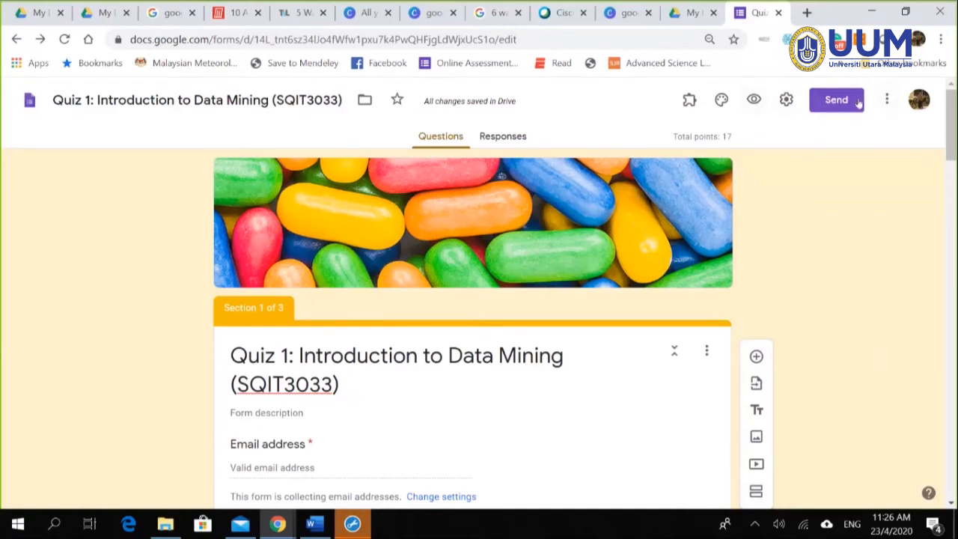
Step: Shorten the quiz's share link to forms.gle, copy it, and close the Send form dialog
click(831, 106)
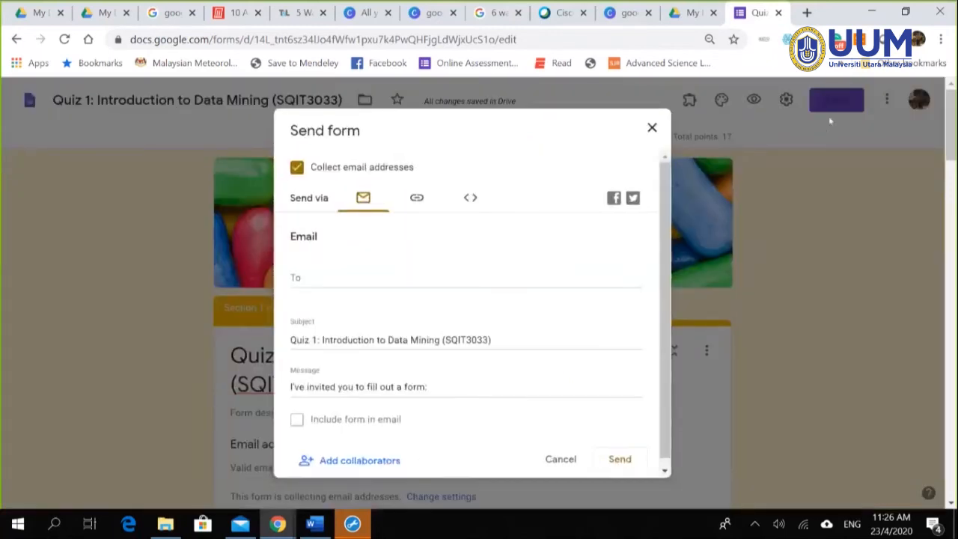
drag(464, 102, 473, 139)
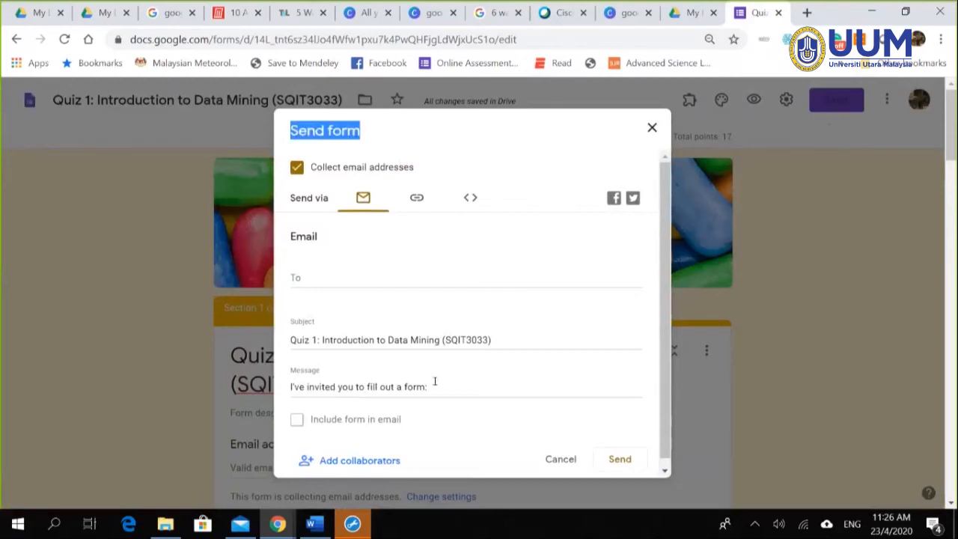
click(416, 199)
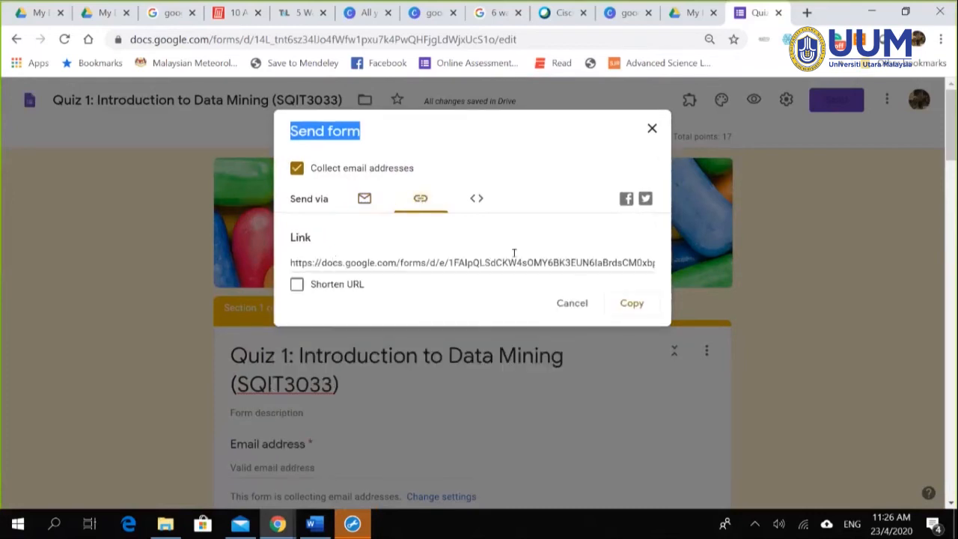
click(296, 286)
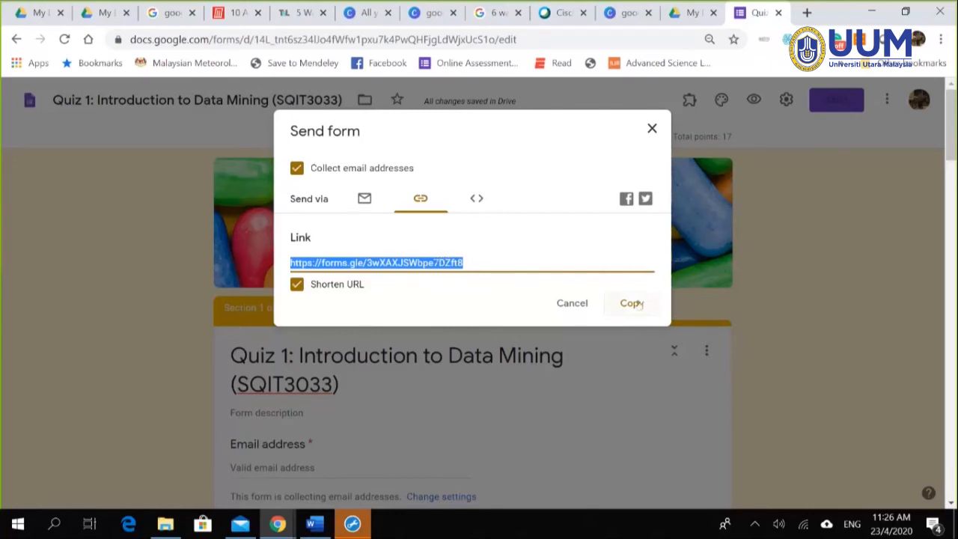
key(ctrl+c)
click(632, 305)
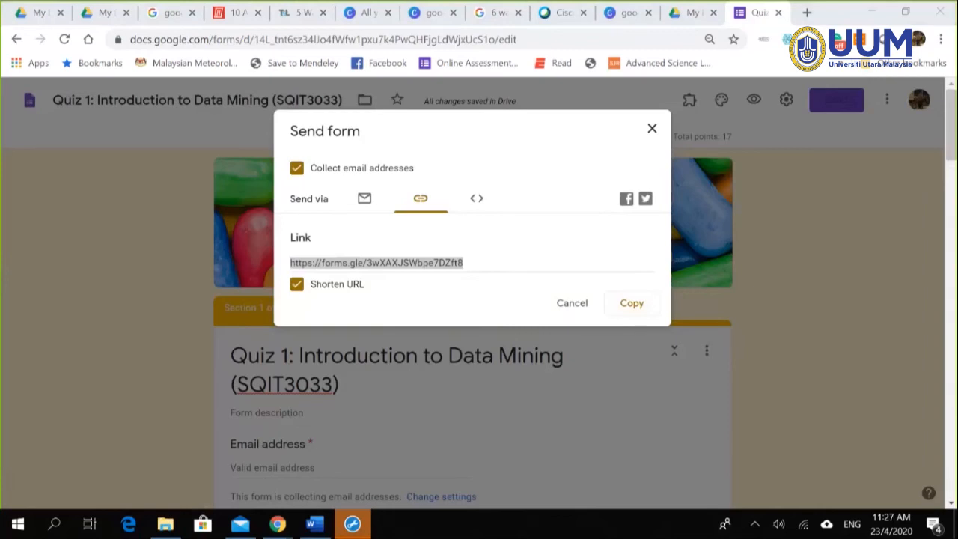
click(651, 130)
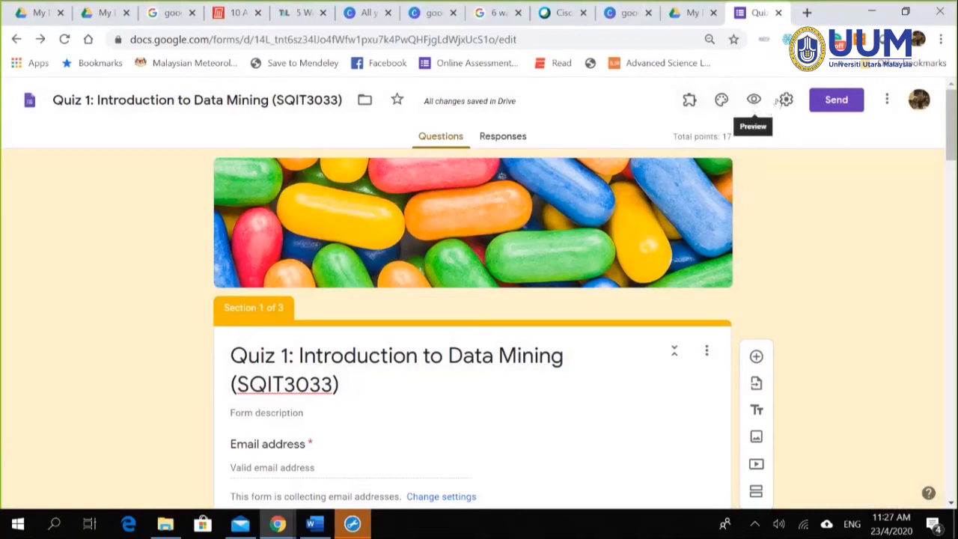
Step: Start entering a recipient in the Send form email To field, then turn off Collect email addresses
click(835, 103)
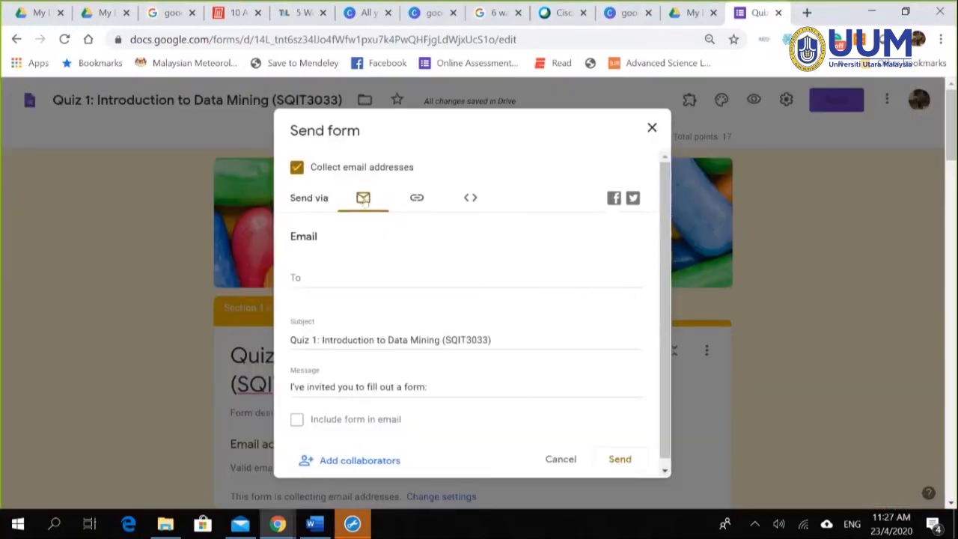
click(318, 275)
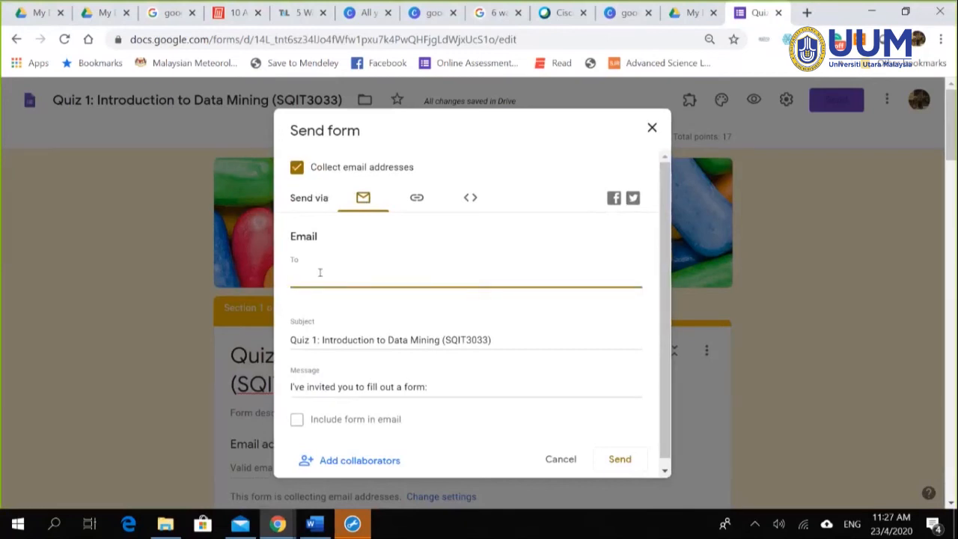
text(izwan)
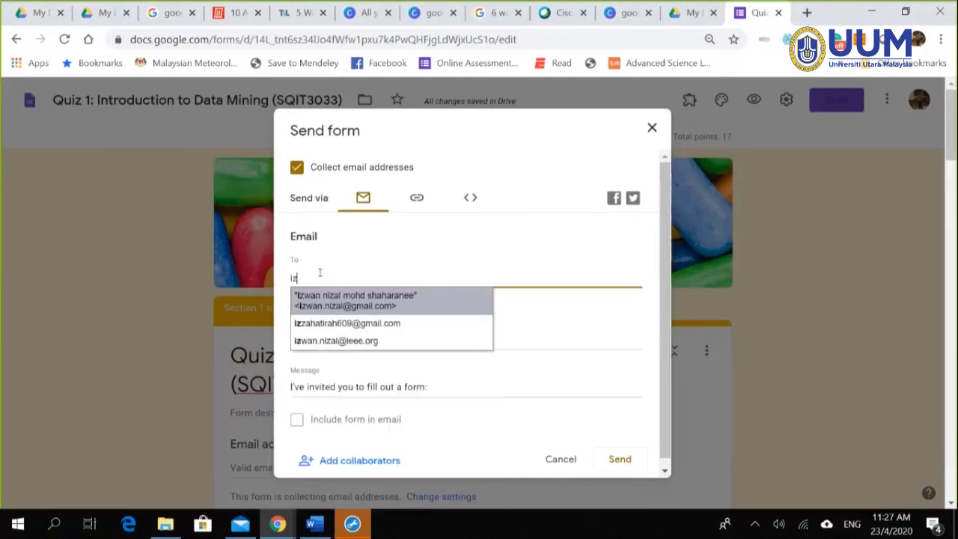
key(BackSpace)
key(BackSpace)
key(BackSpace)
key(BackSpace)
key(BackSpace)
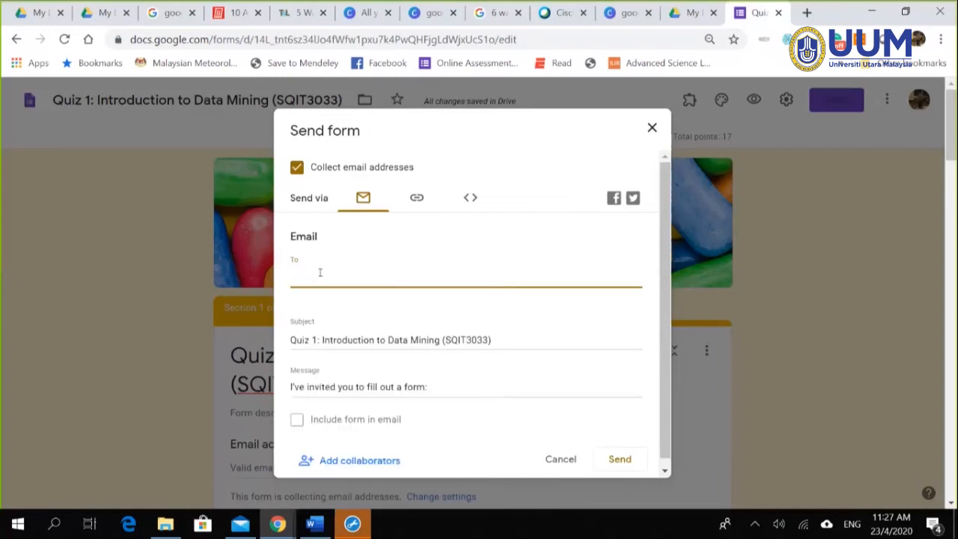
text(pas)
key(BackSpace)
key(BackSpace)
key(BackSpace)
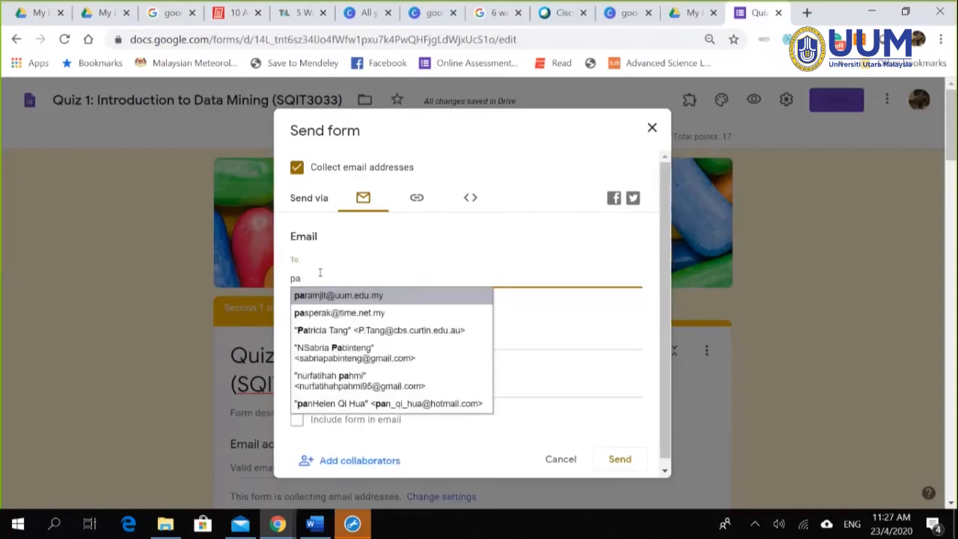
text(za)
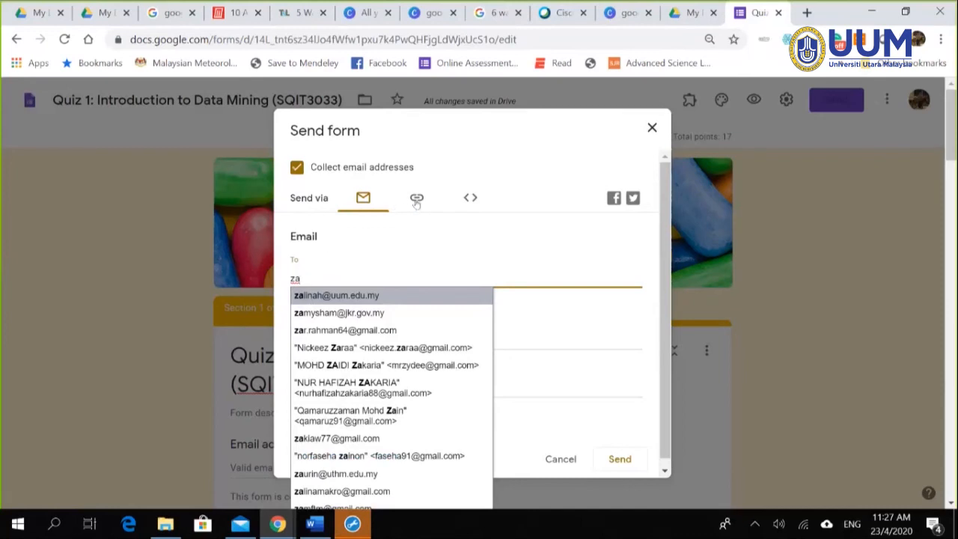
click(447, 176)
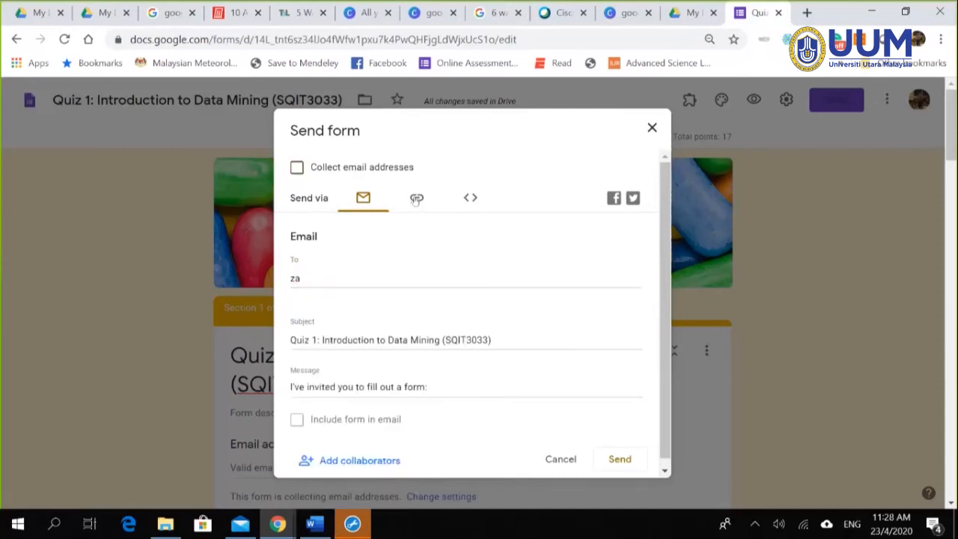
Step: Switch to the Link option, shorten the quiz URL to forms.gle, and copy it
click(417, 199)
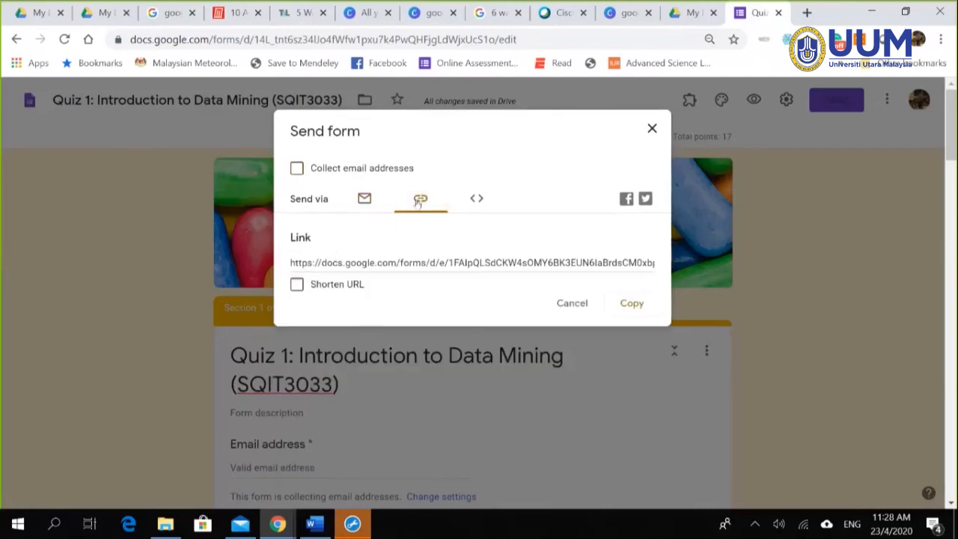
click(474, 263)
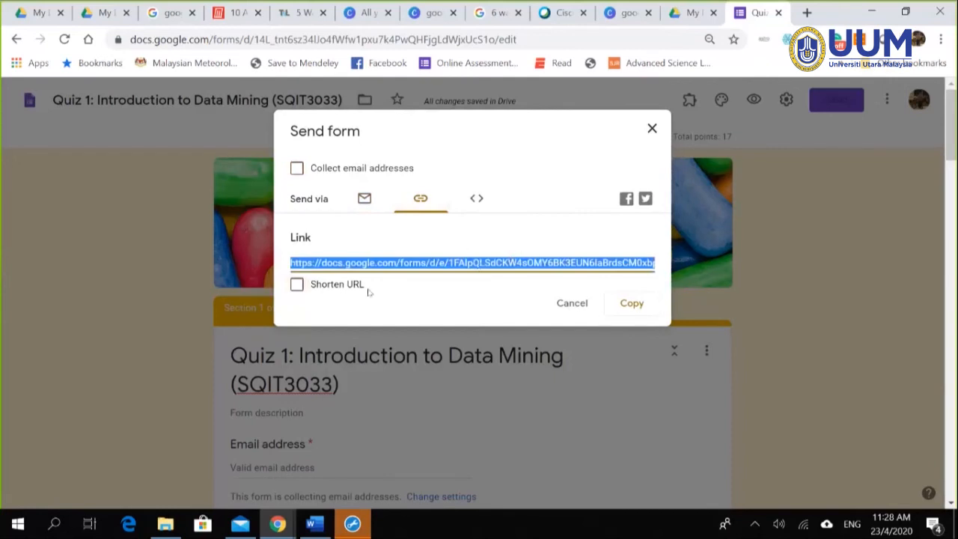
click(297, 285)
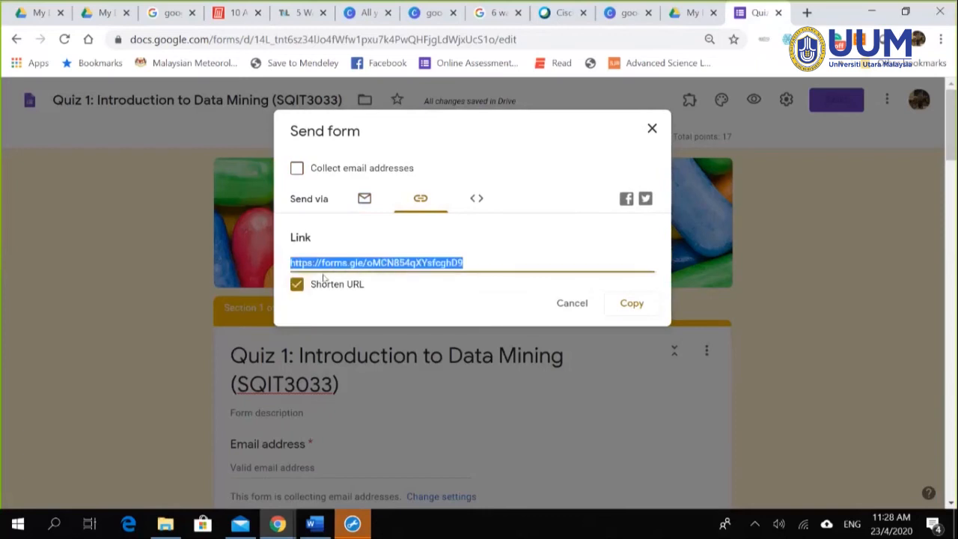
click(470, 261)
click(632, 304)
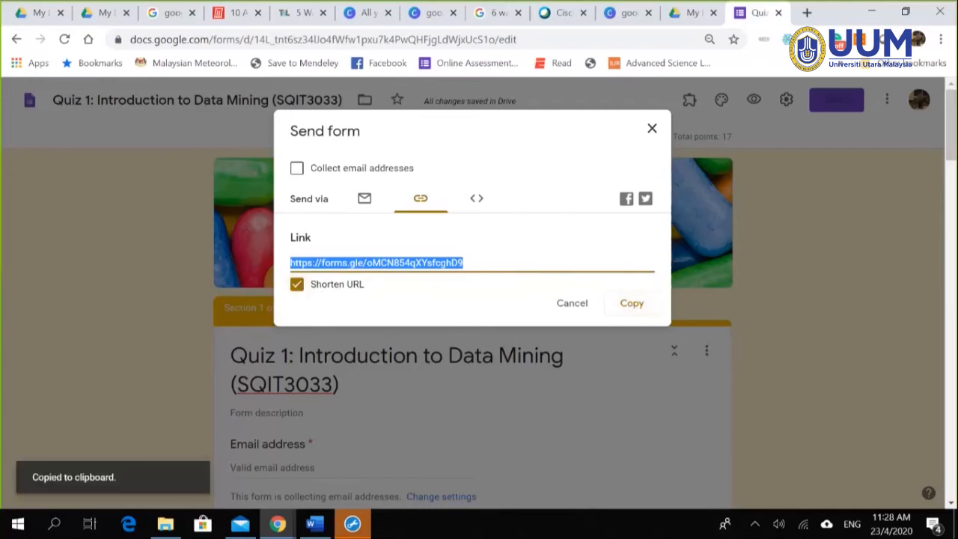
click(54, 524)
Step: Launch Telegram by searching 'tele', then cancel the quiz's Send form dialog
text(tele)
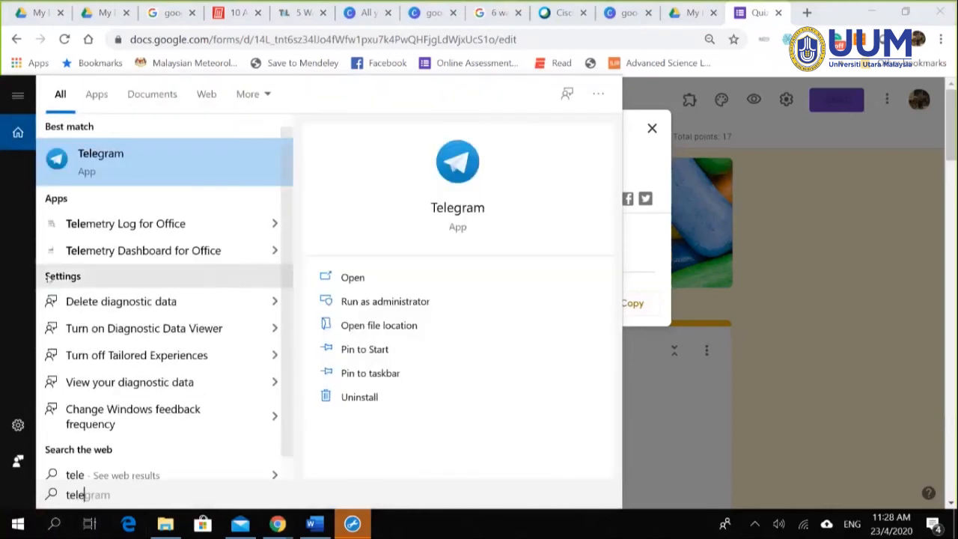
key(Return)
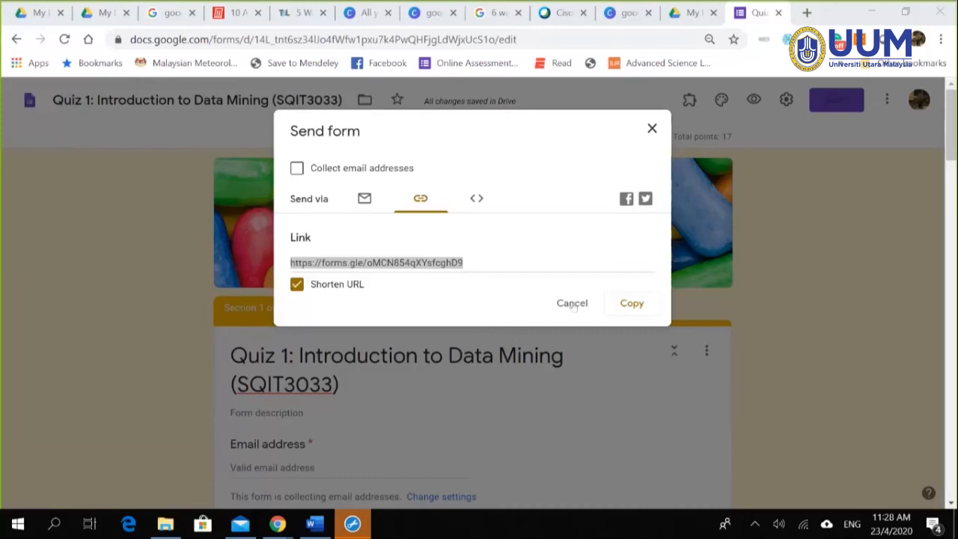
click(452, 308)
click(571, 302)
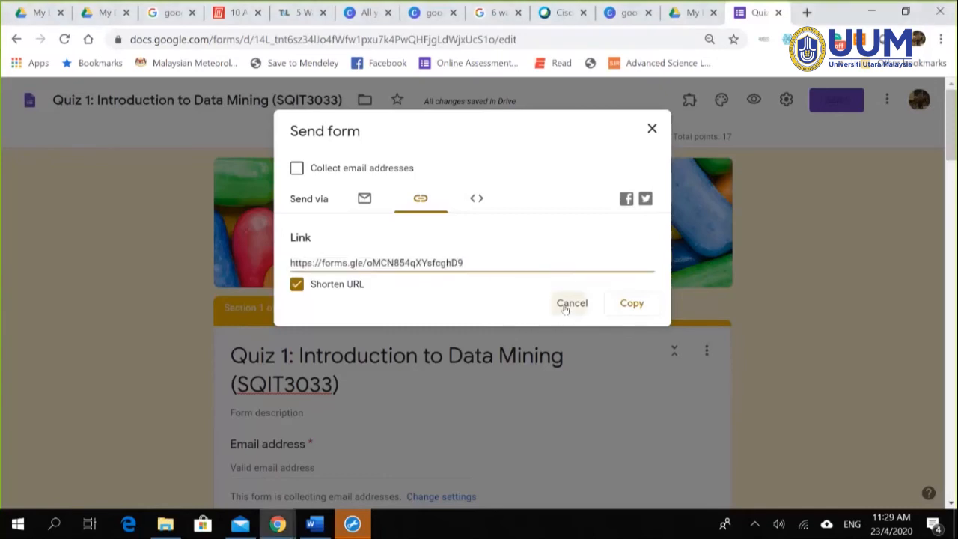
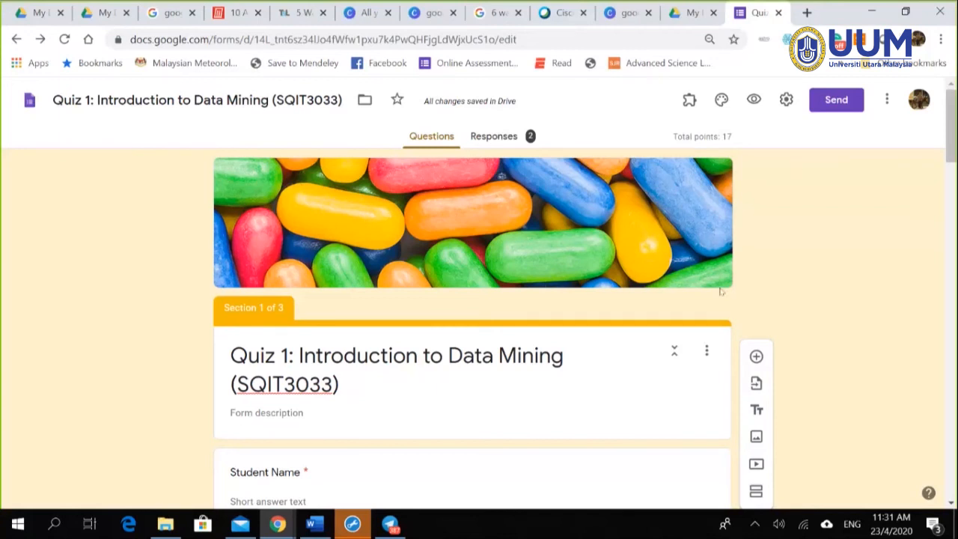
Step: Scroll through the Quiz 1 form's questions in the editor
scroll(721, 292, down, 2)
scroll(731, 257, up, 2)
Step: Preview the quiz as a student and enter the student's full name
click(753, 100)
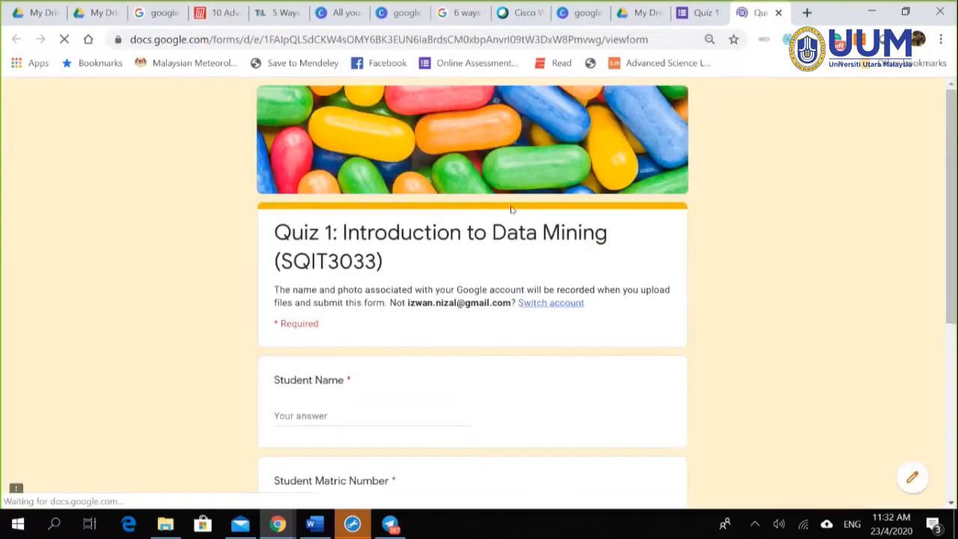
scroll(376, 343, down, 1)
click(367, 335)
text(izw)
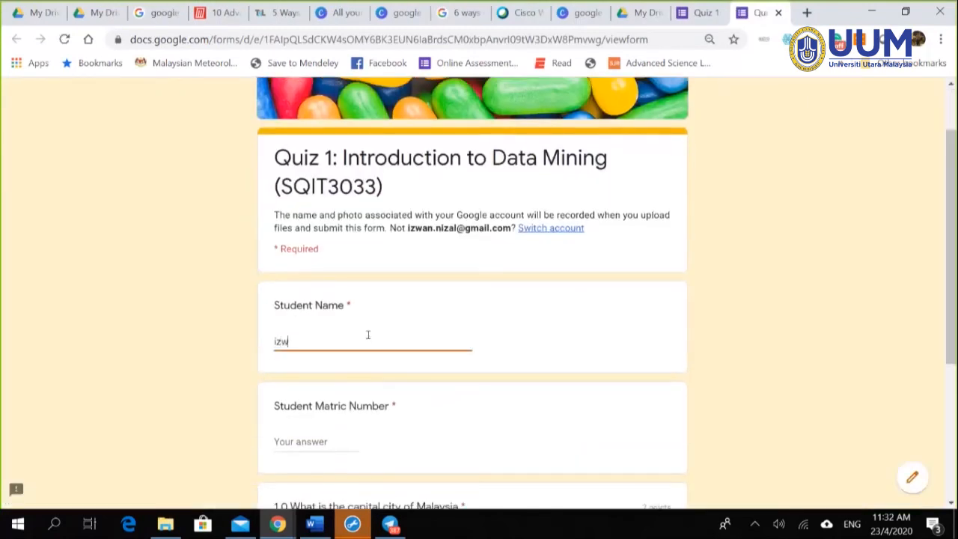
key(BackSpace)
key(BackSpace)
scroll(775, 313, down, 2)
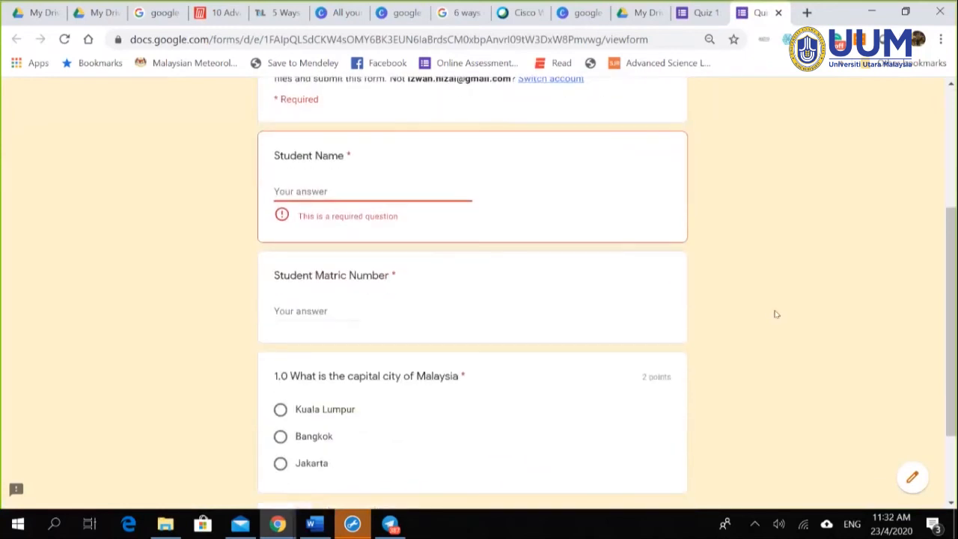
scroll(775, 313, up, 2)
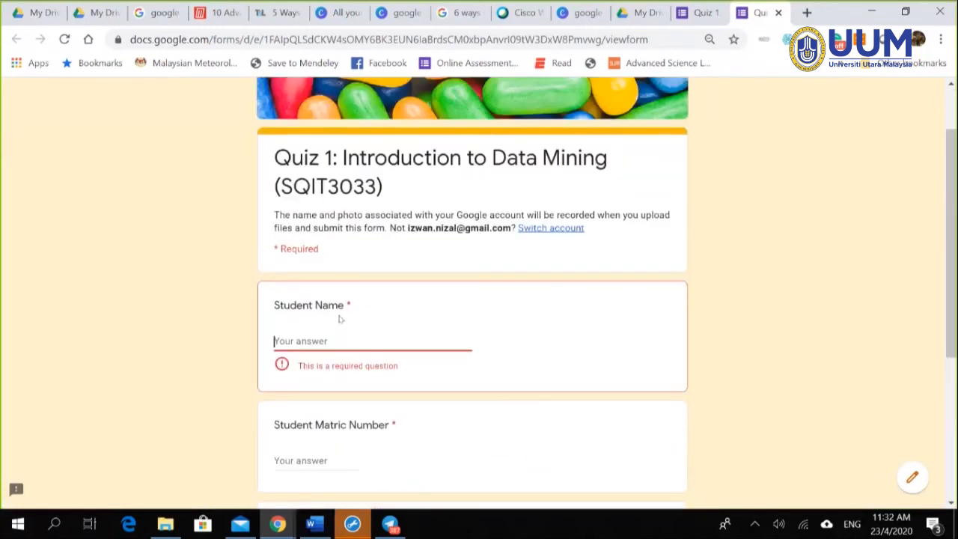
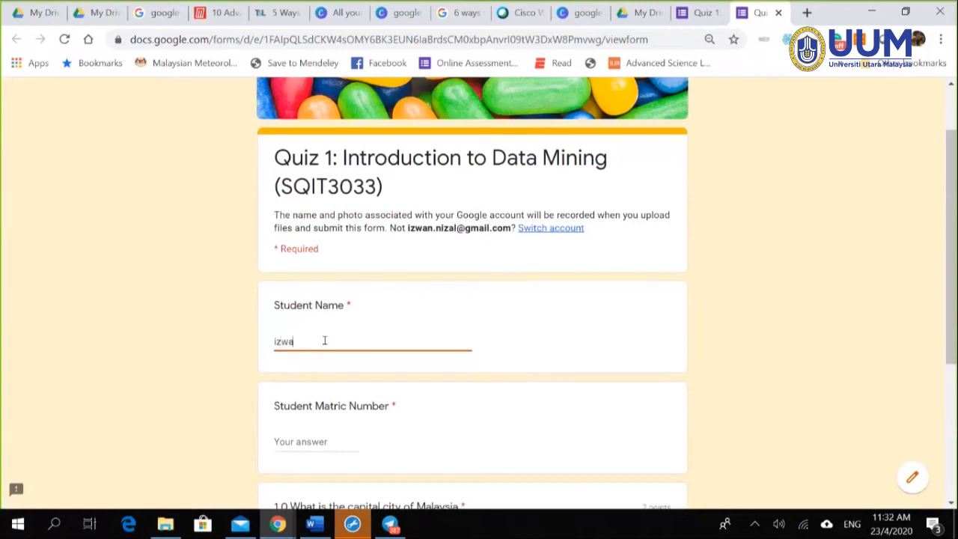
Step: Enter the matric number, answer Kuala Lumpur, and continue to page 2
click(307, 441)
text(2329)
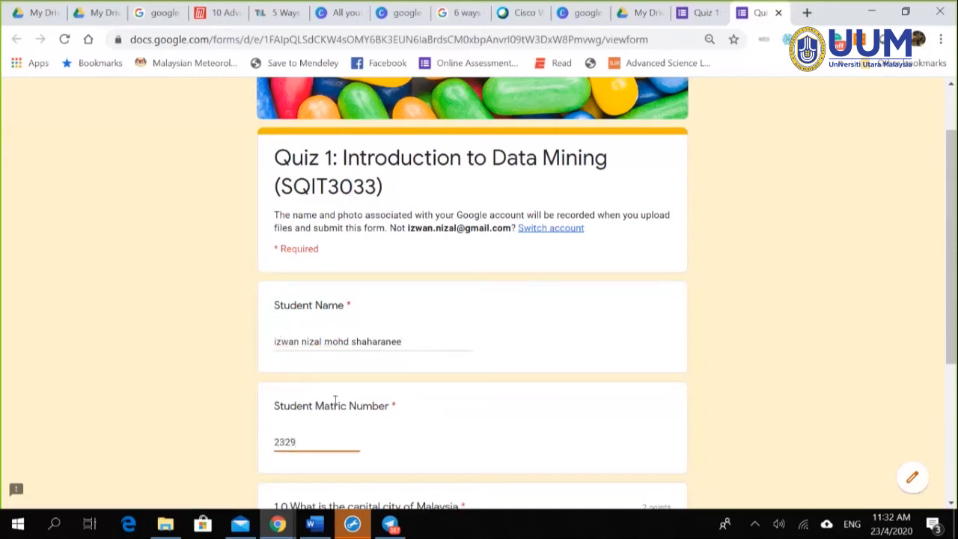
key(BackSpace)
text(8)
scroll(412, 404, down, 2)
click(336, 392)
scroll(417, 411, down, 2)
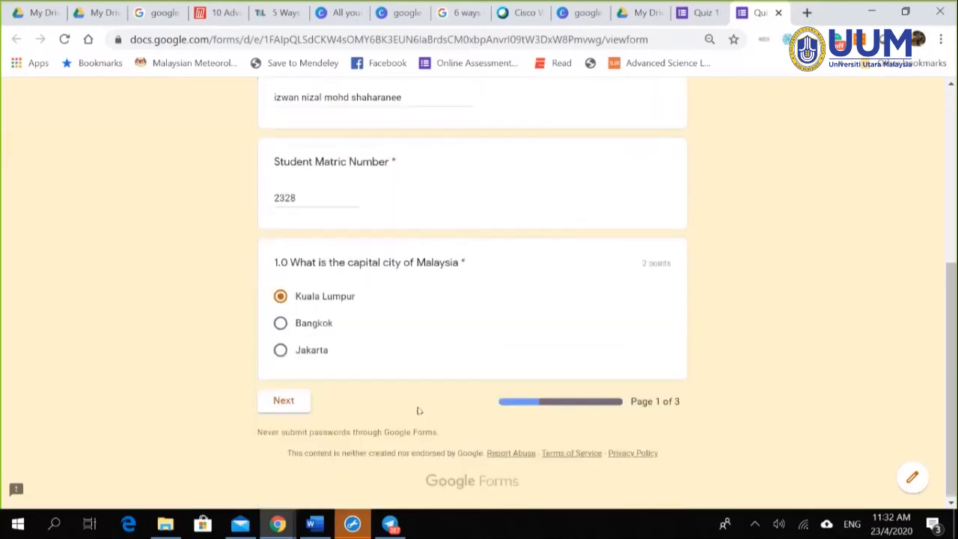
click(271, 402)
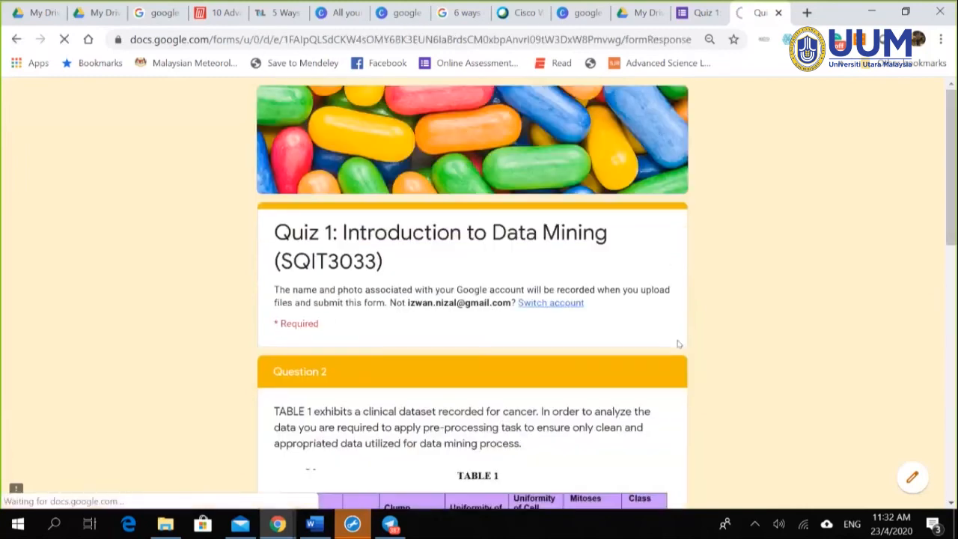
Step: Fill in placeholder text for question a) and 0.2 for question b)
scroll(464, 329, down, 3)
scroll(444, 303, down, 3)
click(387, 349)
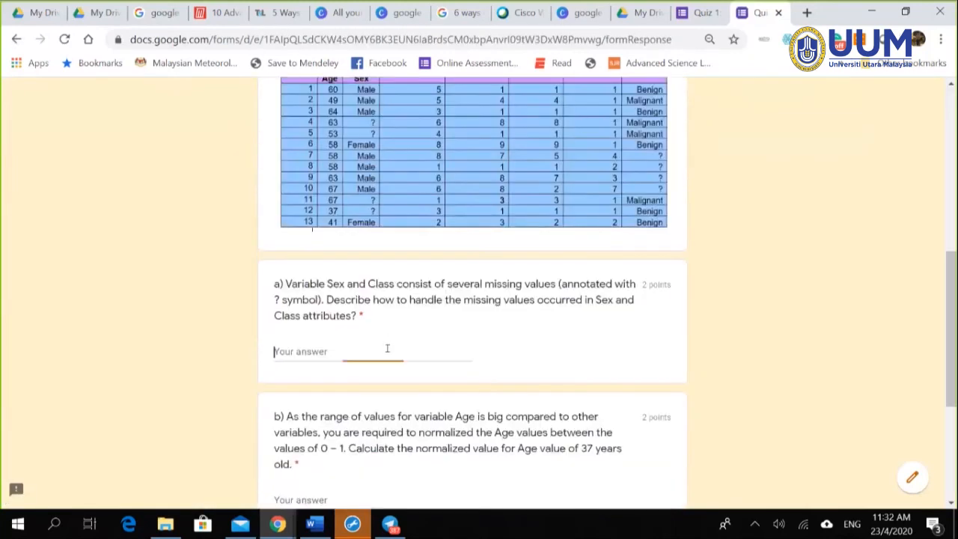
text(dasdaskldjlasjdljasl;d;alsd;l)
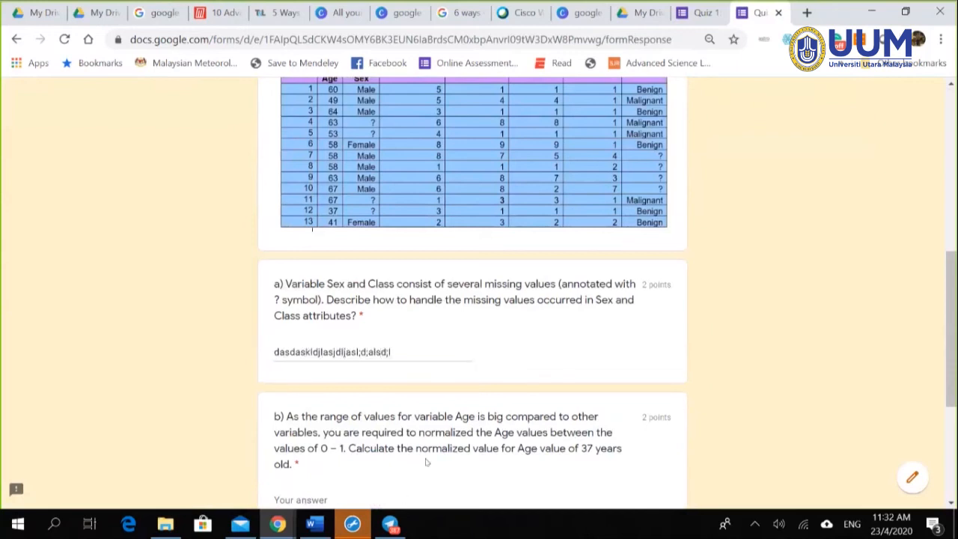
scroll(427, 462, down, 3)
click(324, 276)
text(02)
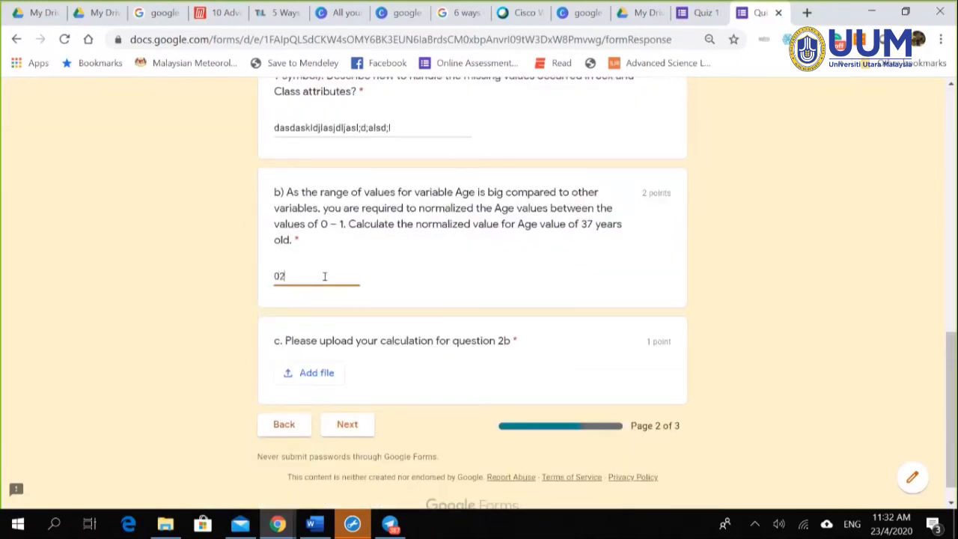
text(.2)
Step: Upload Table 1.JPG from the Desktop for question c) and continue to page 3
click(317, 372)
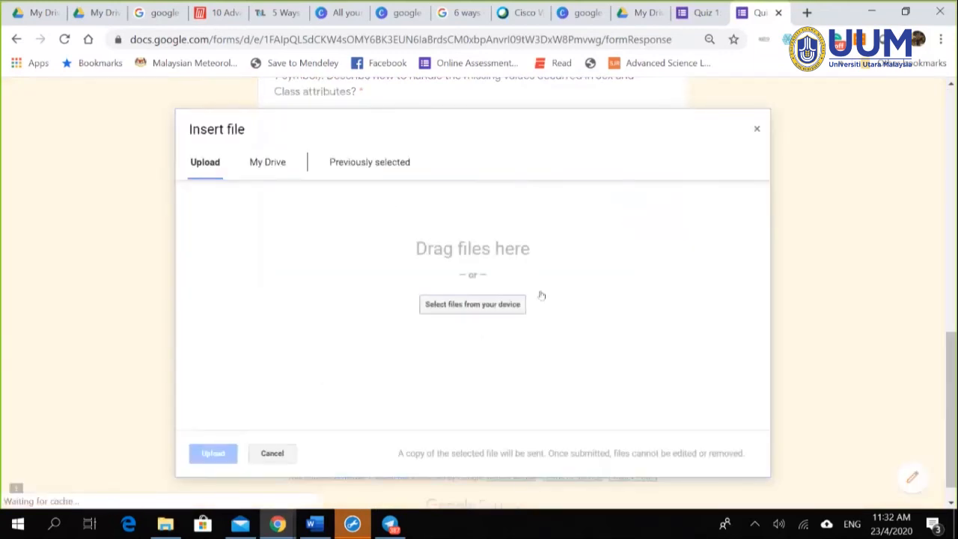
click(476, 306)
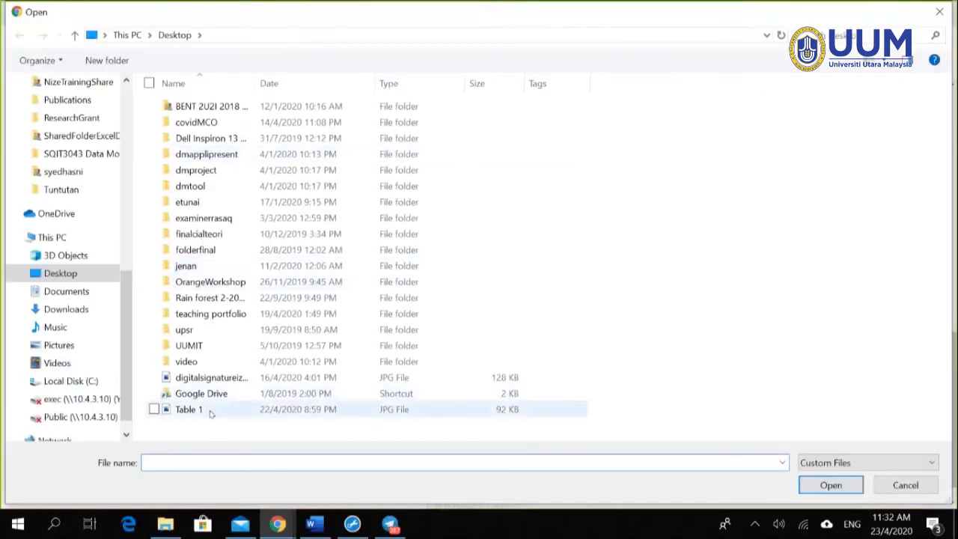
click(202, 410)
click(839, 479)
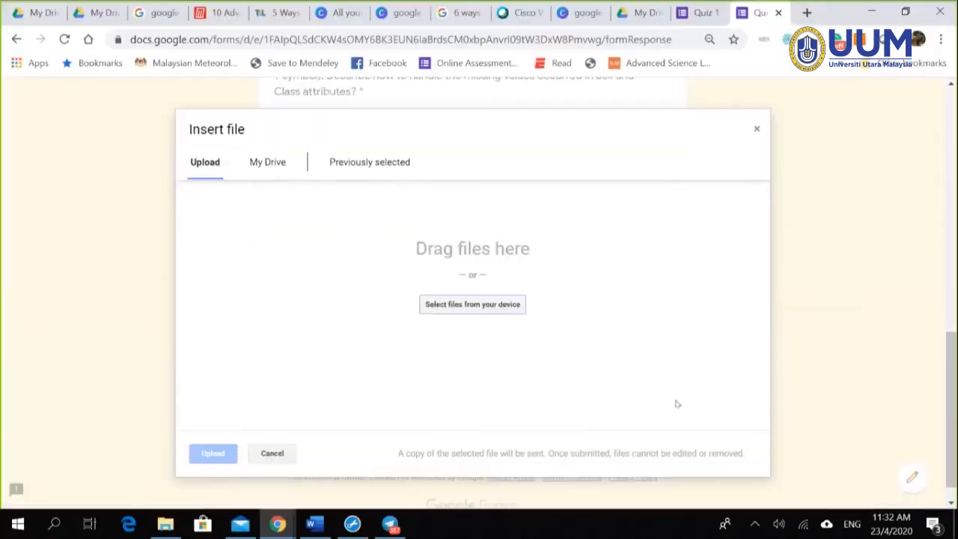
click(214, 453)
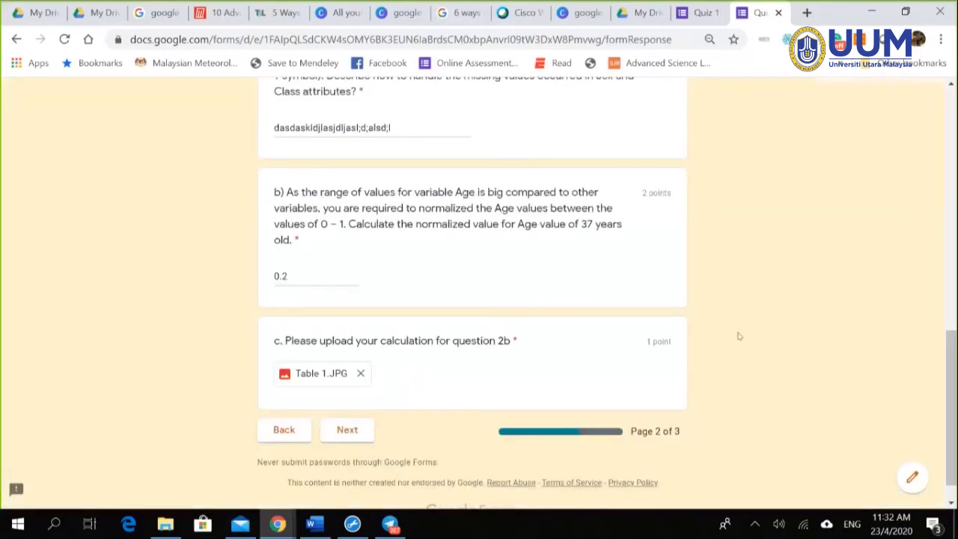
click(348, 430)
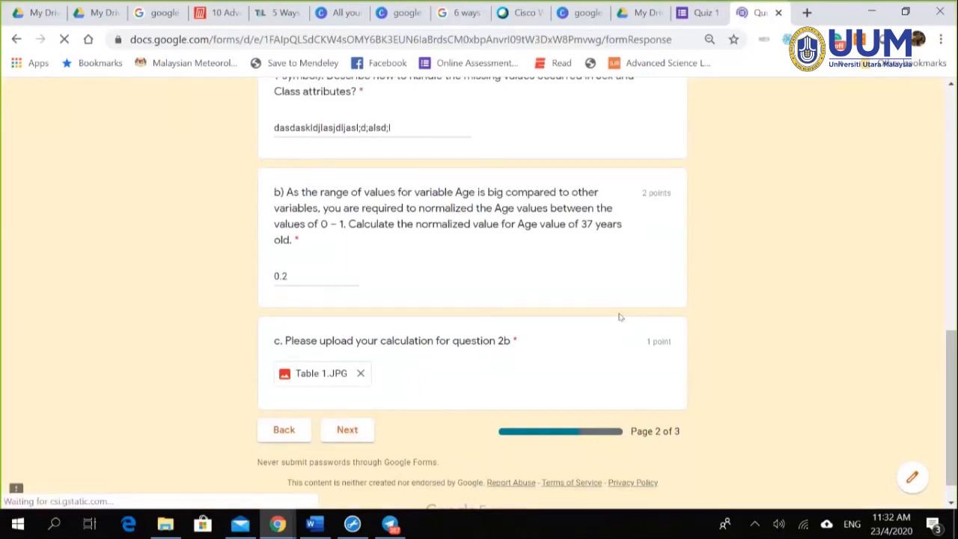
Step: Mark only sound wave frequencies as data mining, the other rows NO, and submit
scroll(644, 315, down, 2)
click(606, 348)
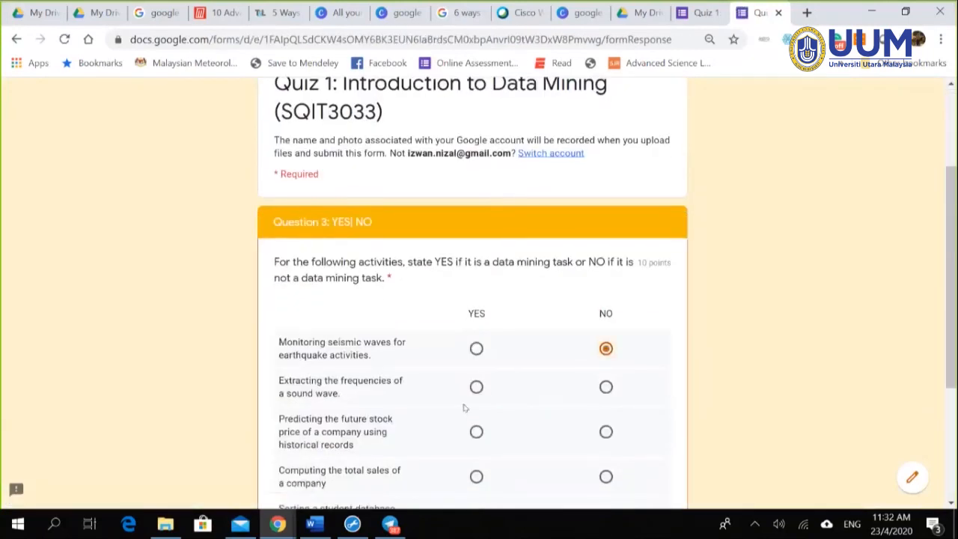
click(476, 386)
click(605, 431)
click(606, 476)
scroll(640, 438, down, 3)
click(606, 310)
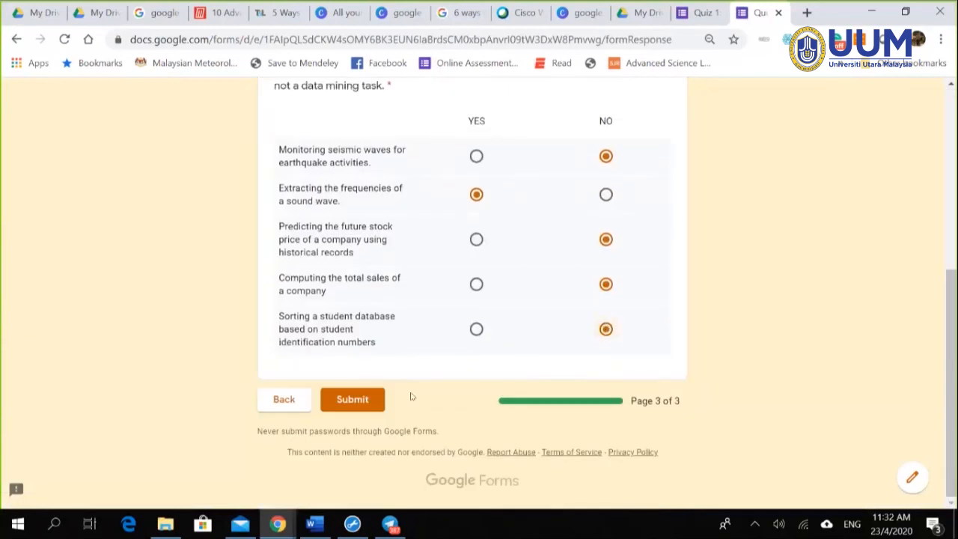
click(367, 404)
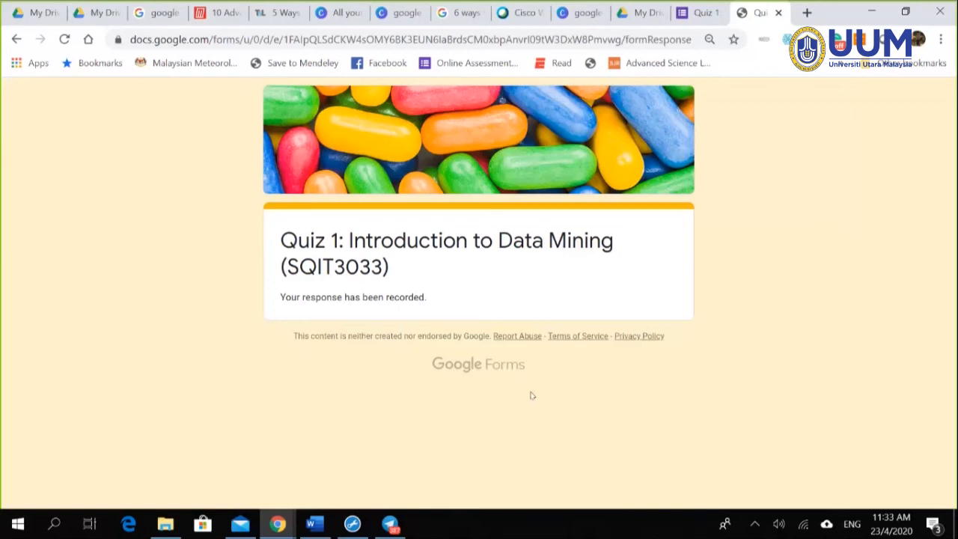
Step: Open Gmail in a new tab, then return to the response-recorded page
key(ctrl+t)
click(805, 100)
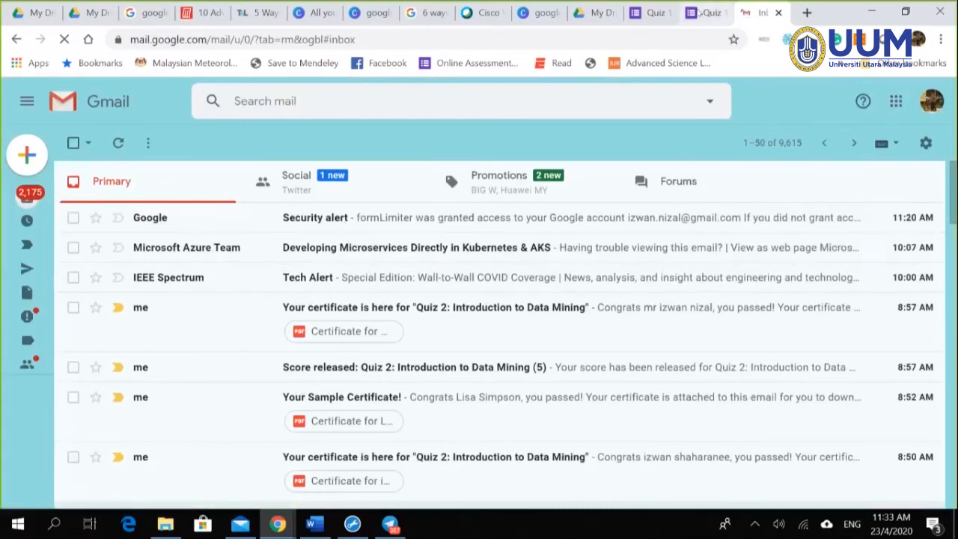
click(704, 12)
Step: View the quiz's responses individually and step through to response 3 of 3
click(650, 13)
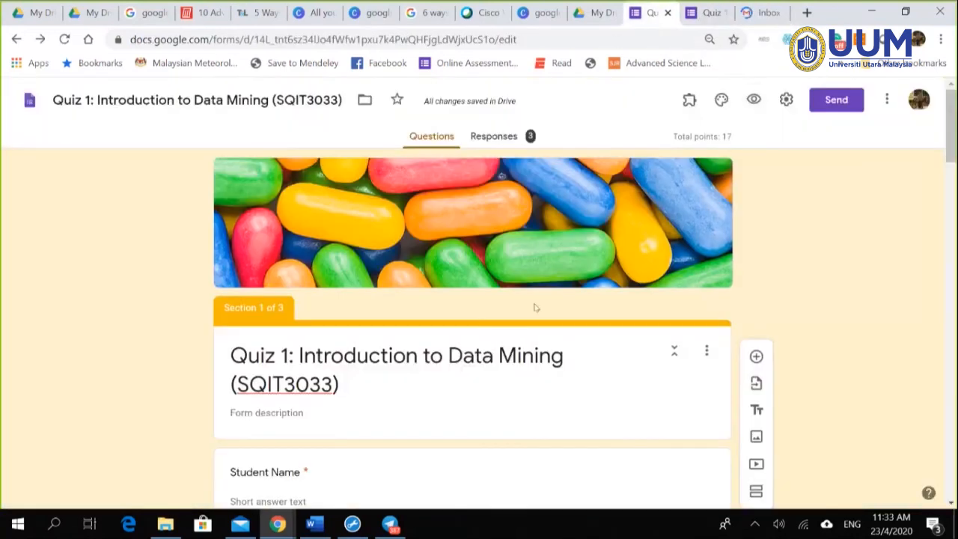
click(494, 138)
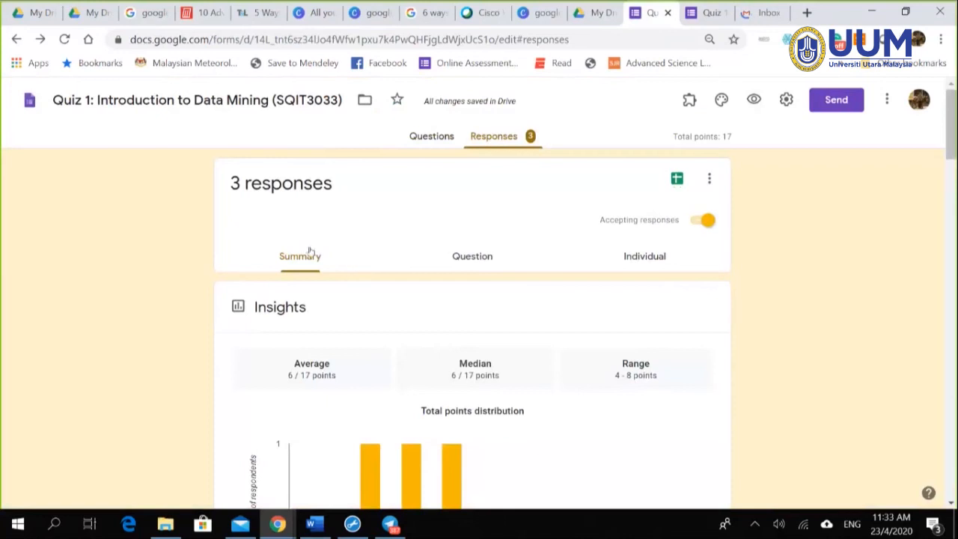
click(647, 258)
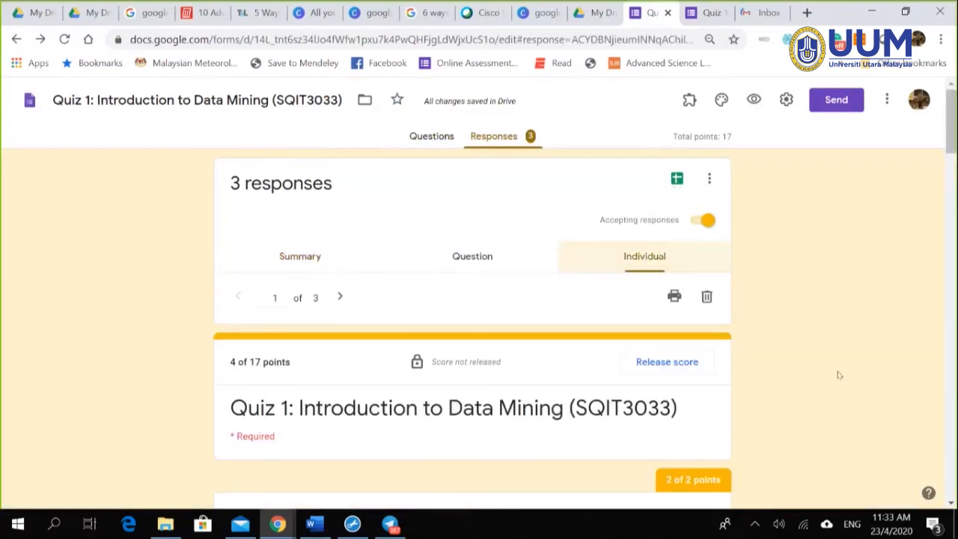
scroll(891, 394, down, 2)
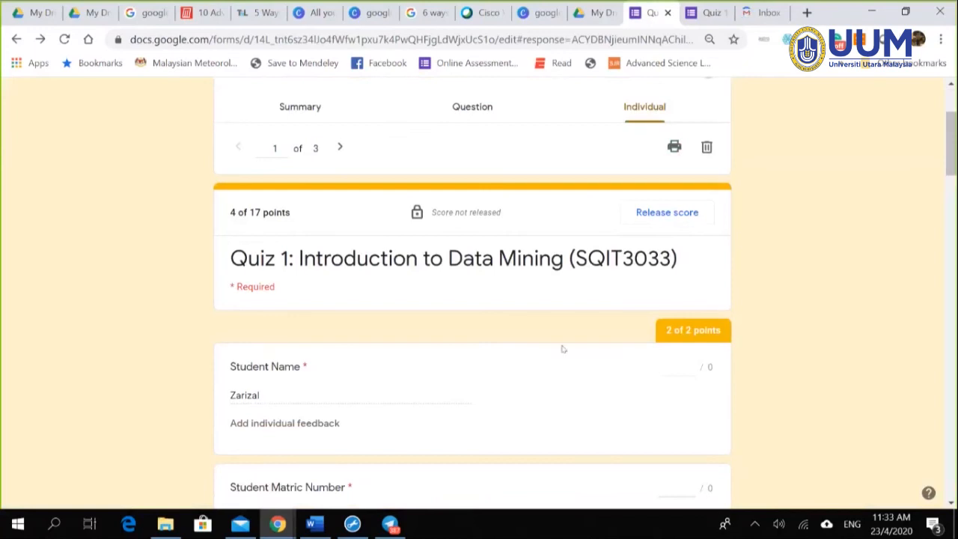
click(339, 148)
click(340, 150)
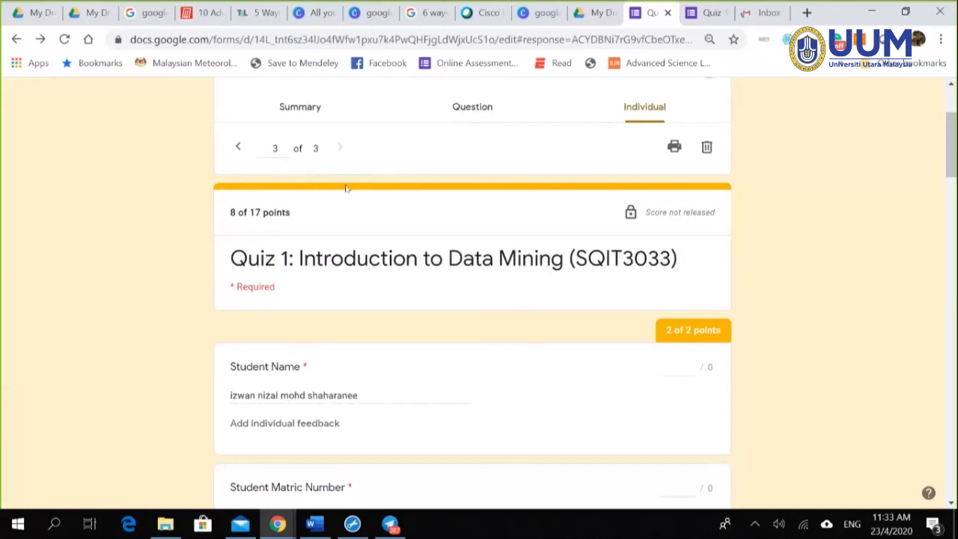
Step: Flip back to the first response, then forward again to the third
click(238, 149)
click(238, 148)
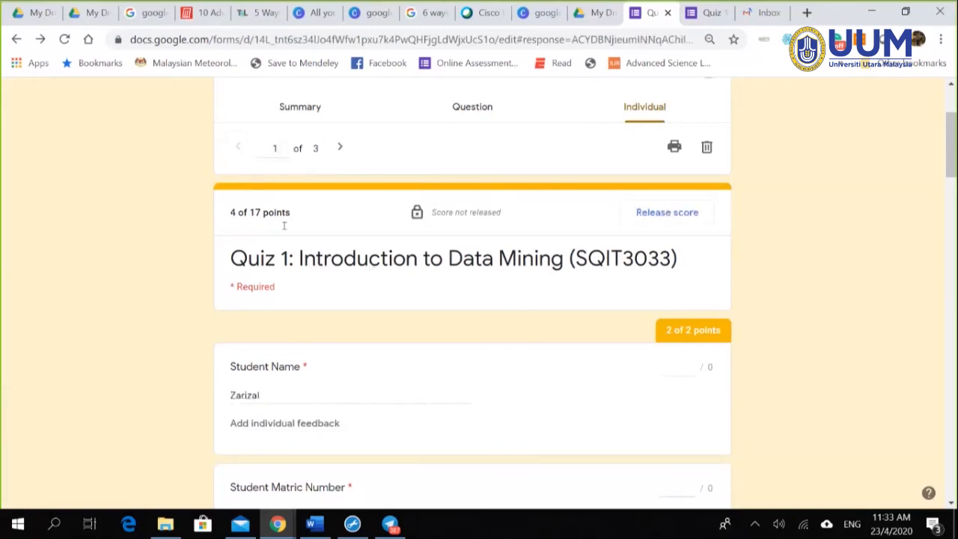
click(342, 149)
click(342, 149)
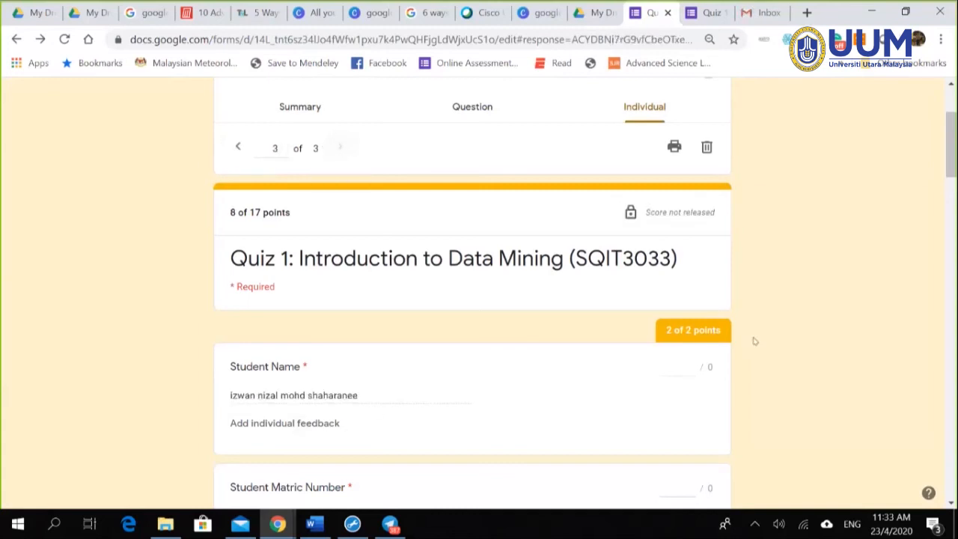
Step: Play and pause the Kuala Lumpur feedback video, then scroll to Question 2 a)
scroll(853, 346, down, 1)
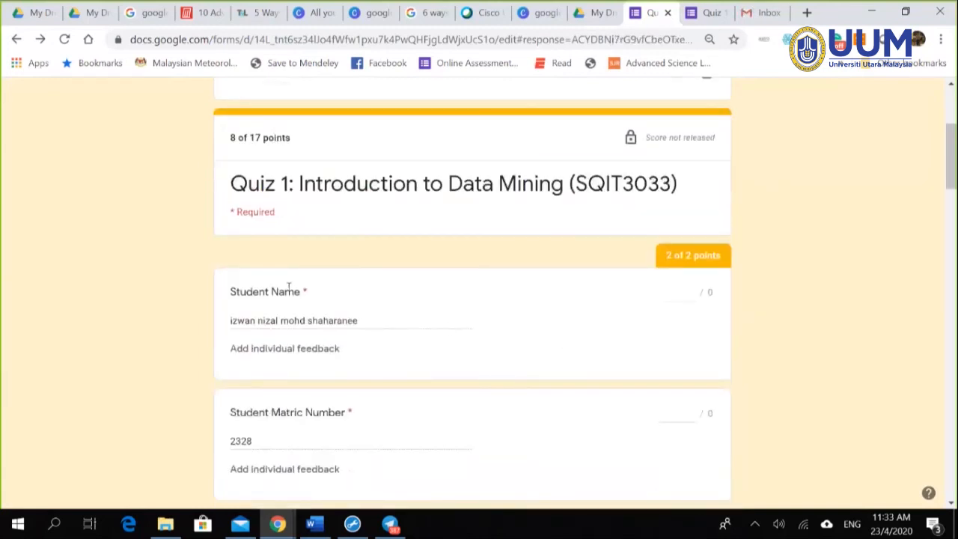
scroll(709, 337, down, 3)
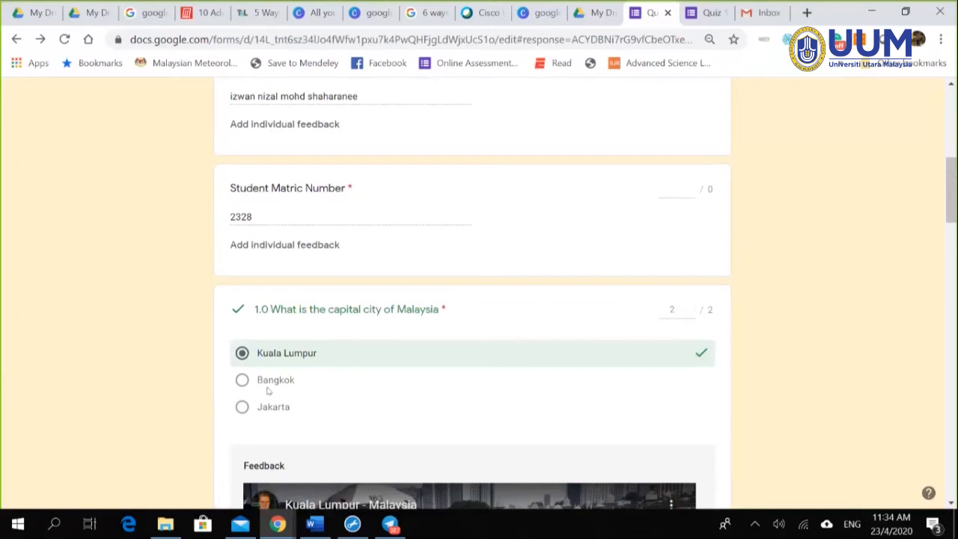
scroll(412, 401, down, 1)
scroll(634, 361, down, 1)
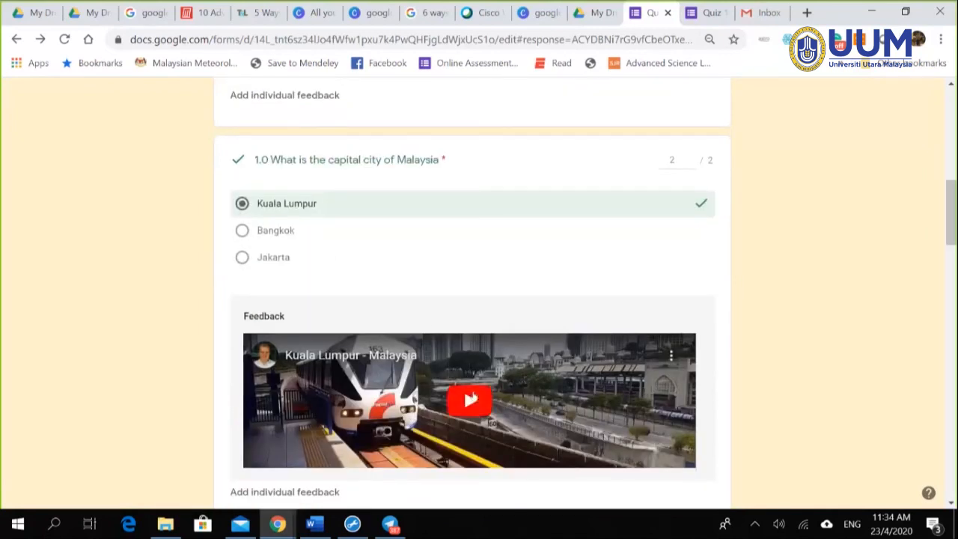
click(469, 402)
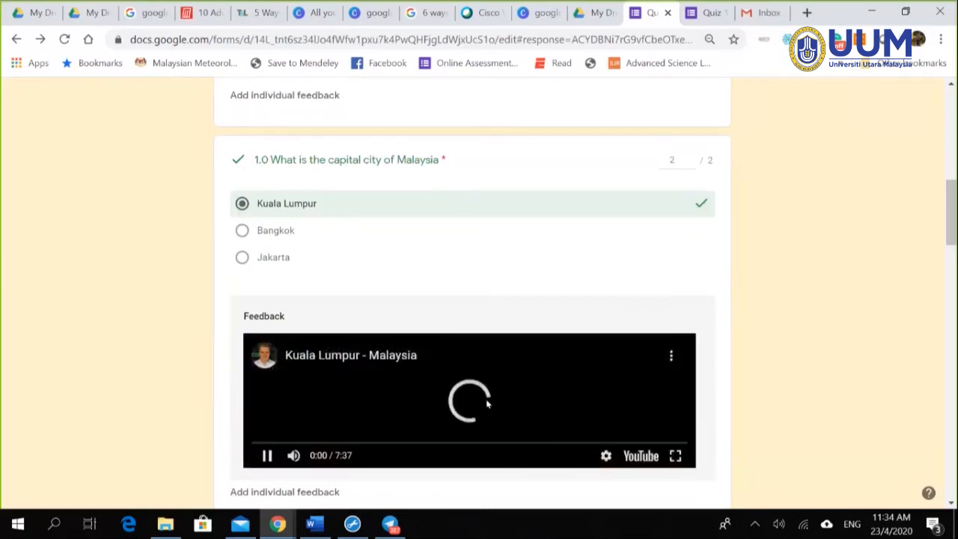
click(267, 454)
scroll(838, 350, down, 8)
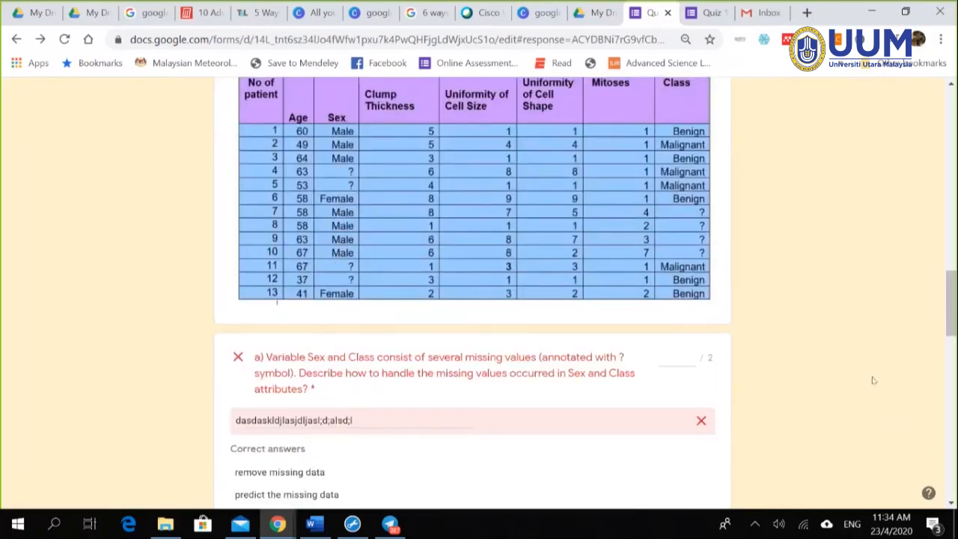
scroll(848, 387, down, 2)
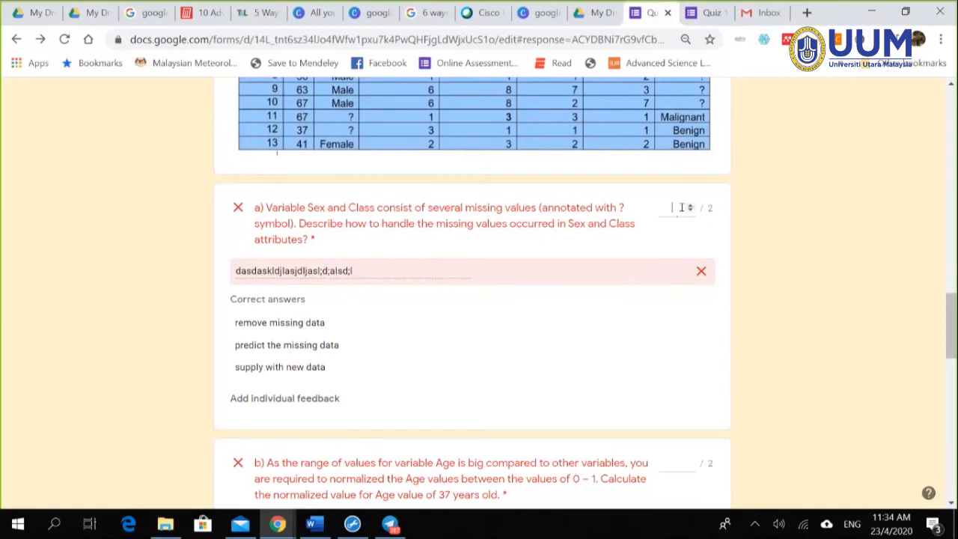
Step: Award part a) 1.5 points and part b) 0, then save the marks
text(1)
click(783, 292)
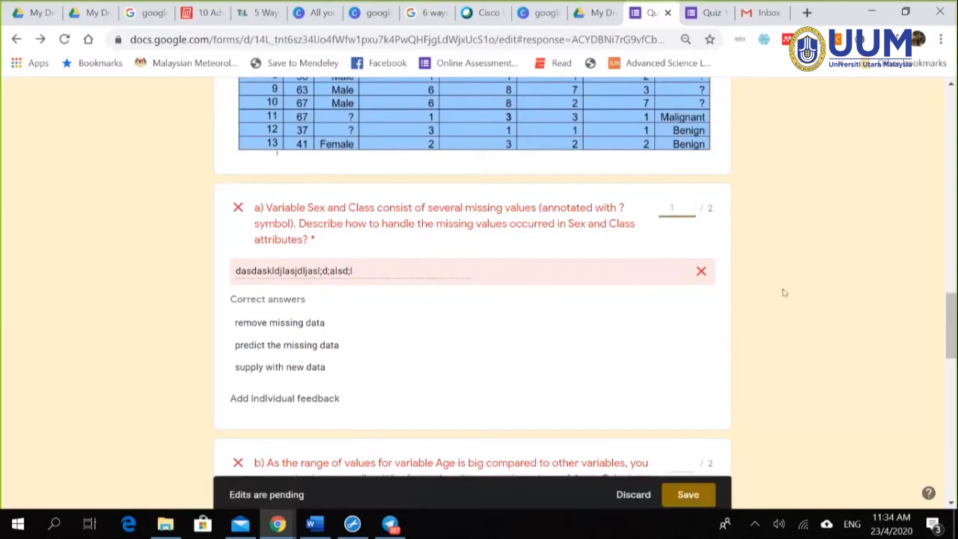
click(672, 208)
text(.5)
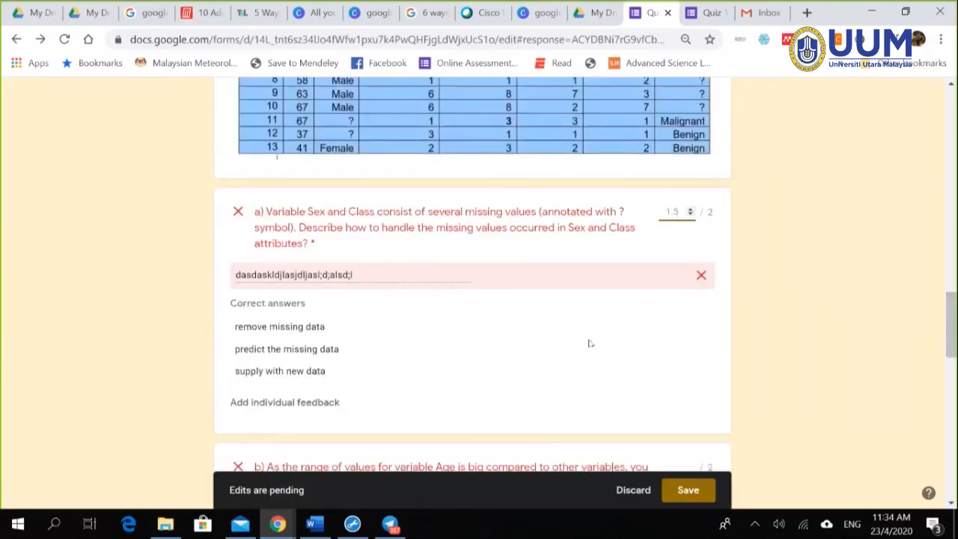
scroll(763, 296, down, 1)
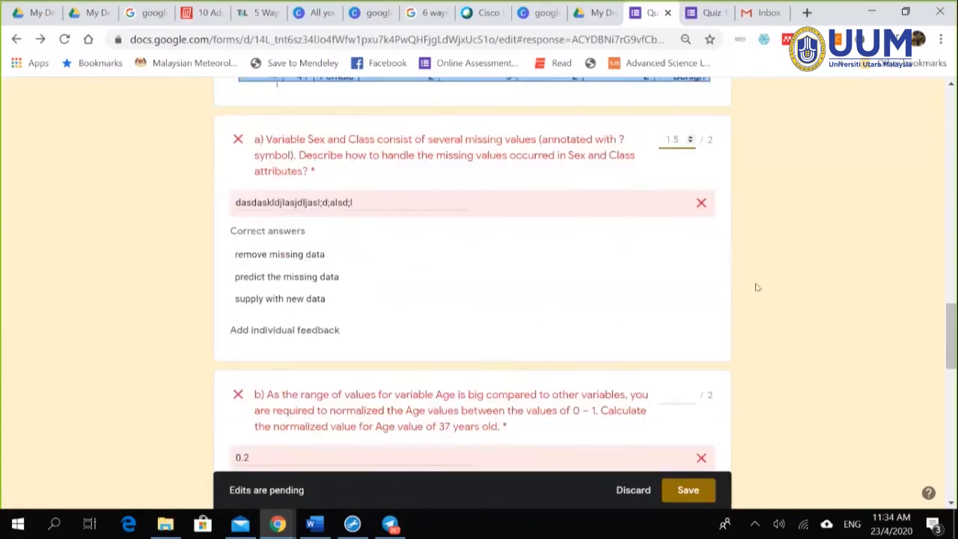
scroll(808, 270, down, 2)
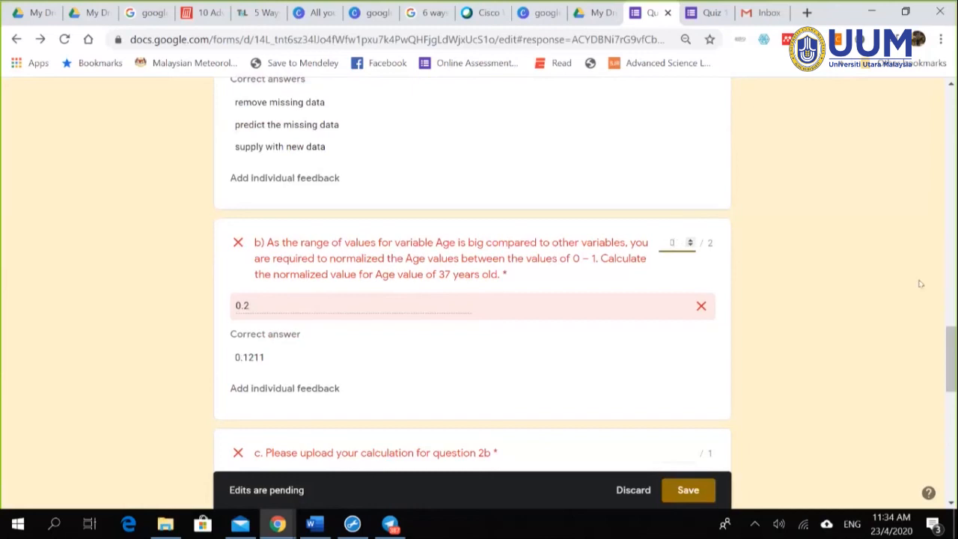
click(874, 300)
scroll(488, 367, down, 2)
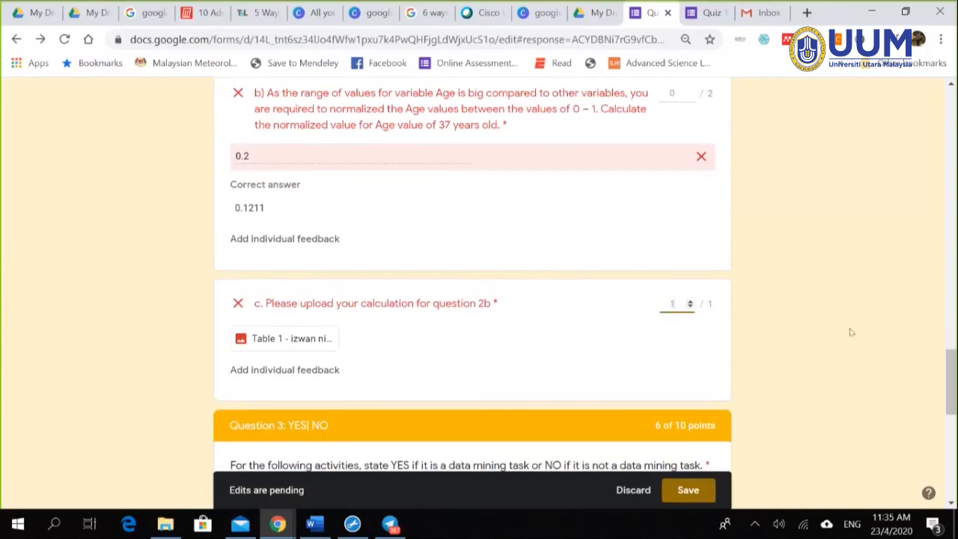
scroll(733, 366, down, 3)
scroll(786, 352, down, 1)
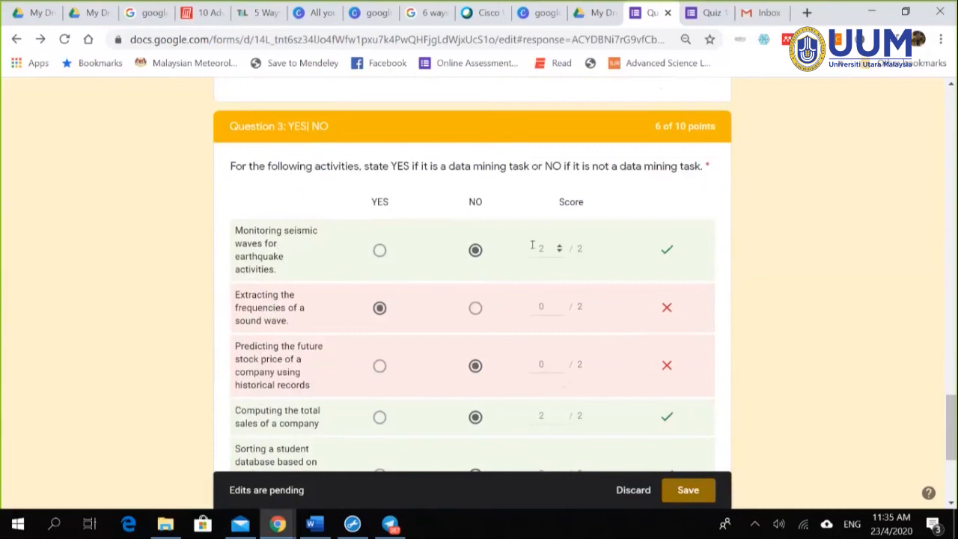
scroll(561, 329, down, 1)
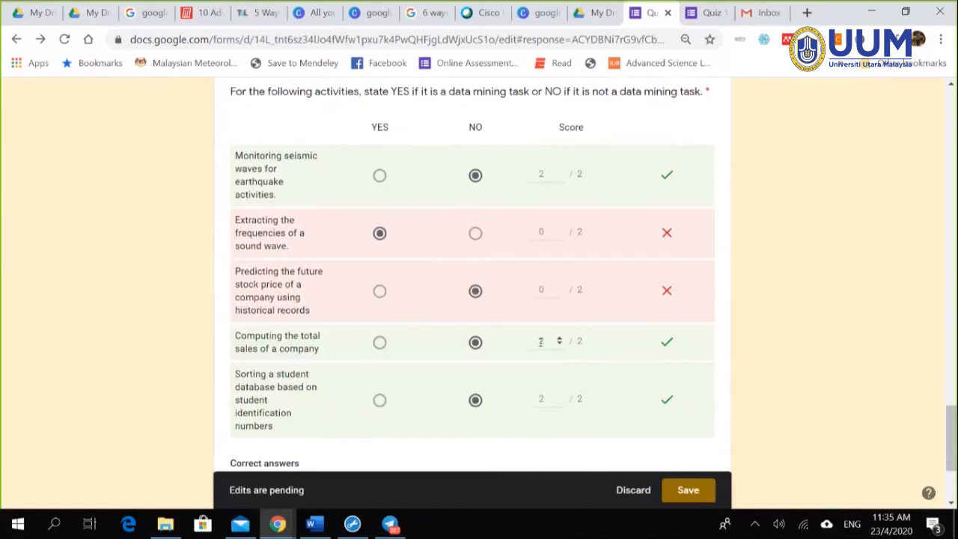
scroll(529, 387, down, 2)
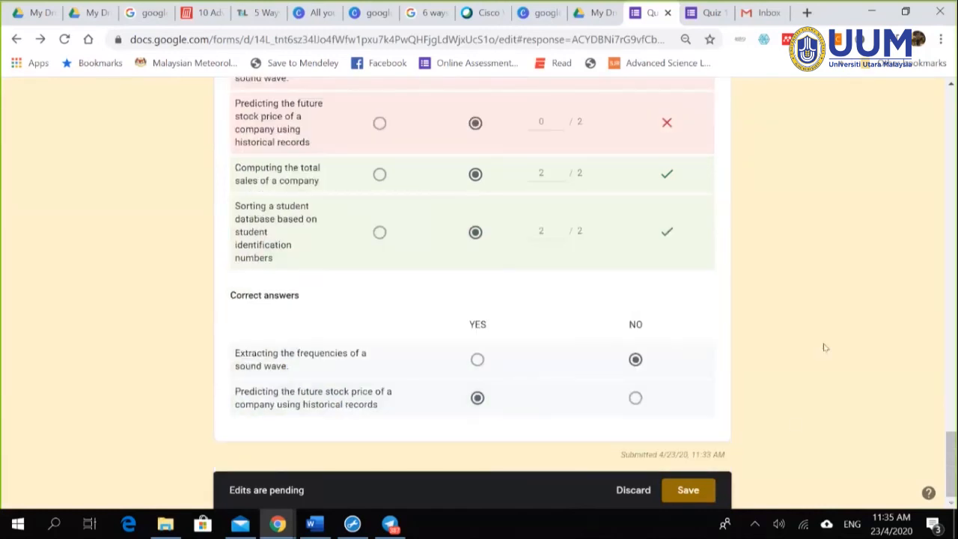
click(688, 490)
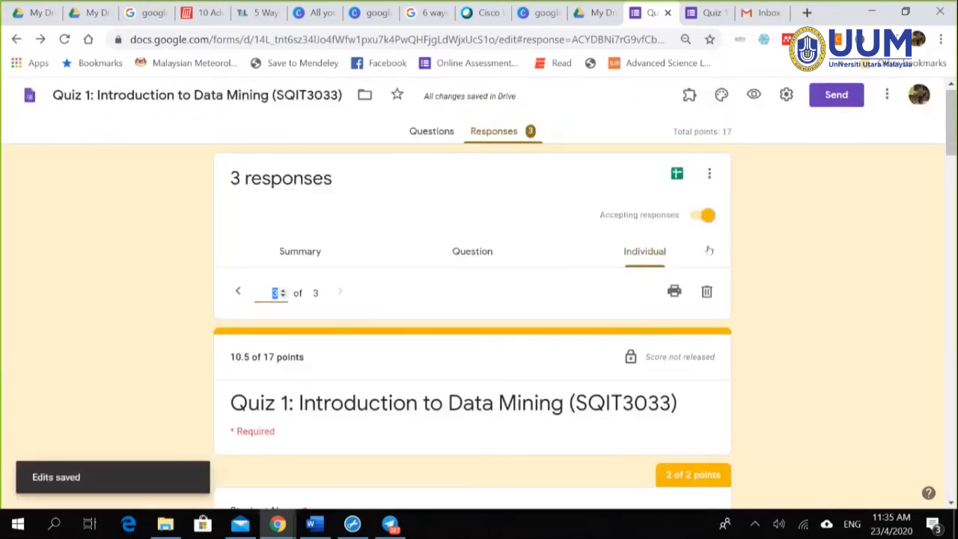
Step: Check the Question view, then return to the individual response
scroll(786, 331, down, 1)
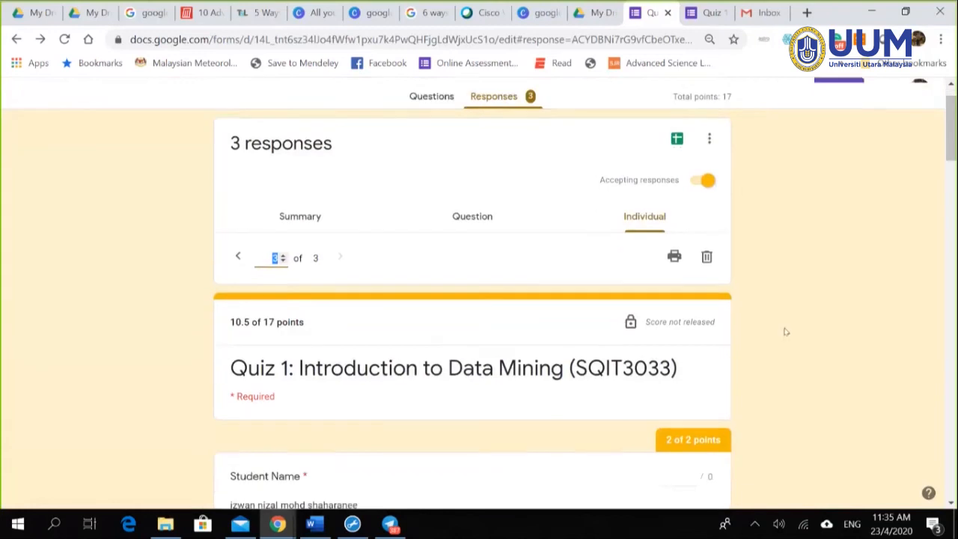
scroll(789, 334, down, 1)
scroll(799, 338, up, 2)
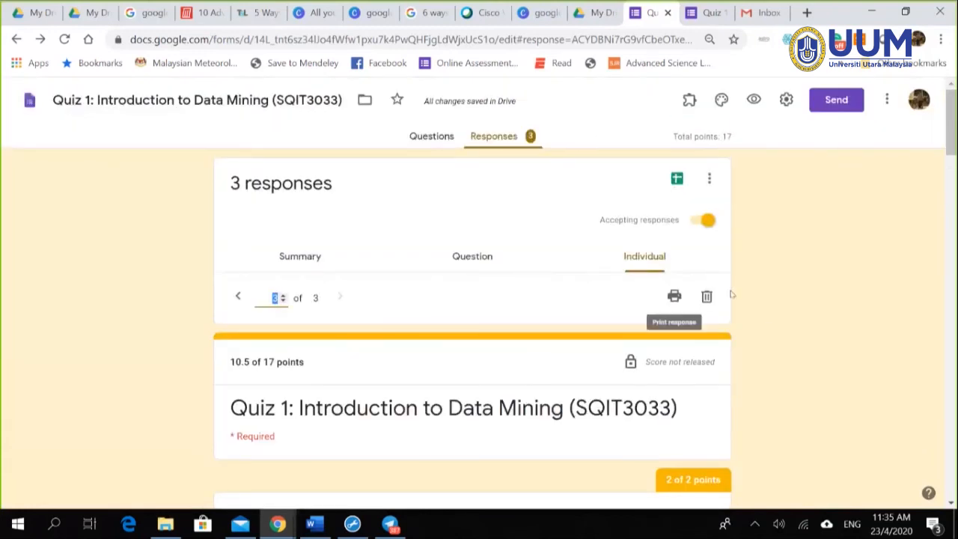
scroll(717, 359, down, 6)
scroll(801, 347, up, 3)
scroll(672, 267, up, 2)
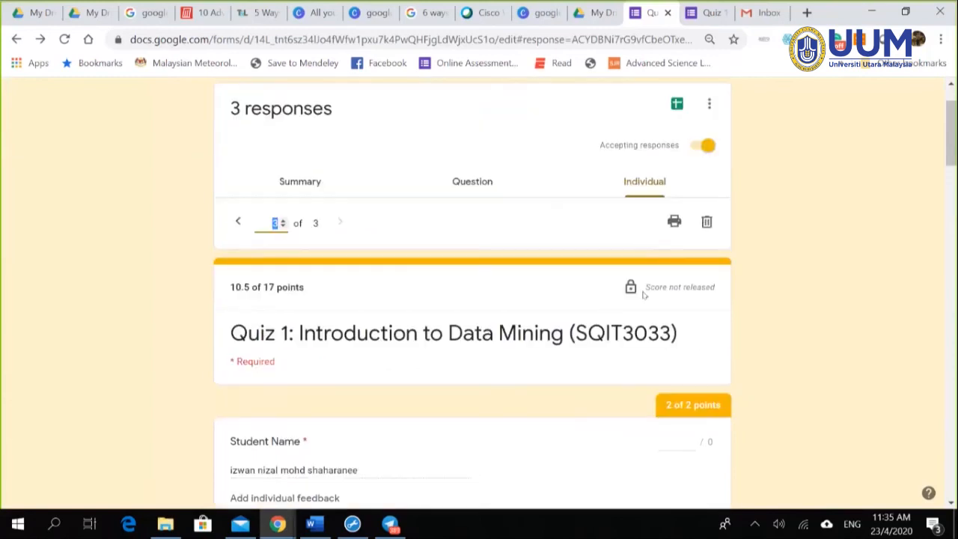
click(442, 292)
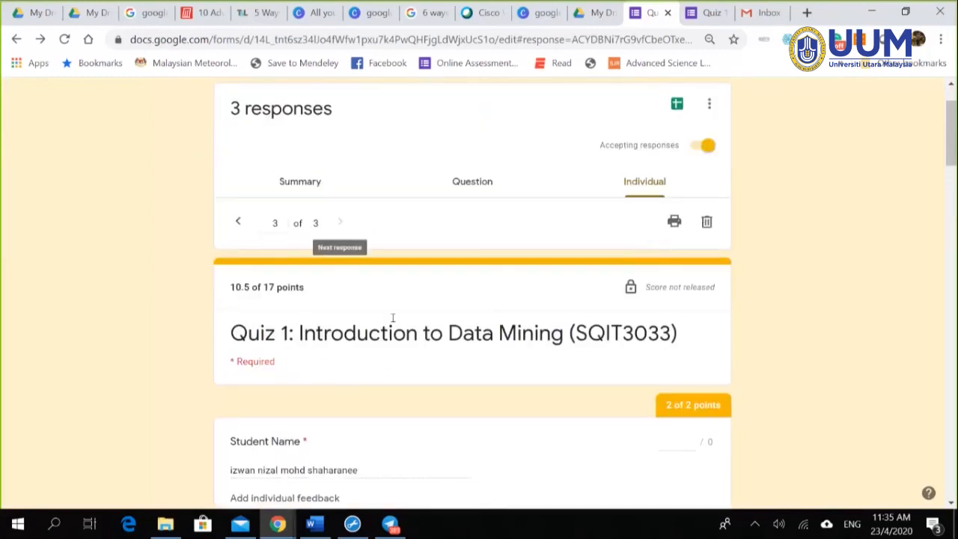
click(478, 182)
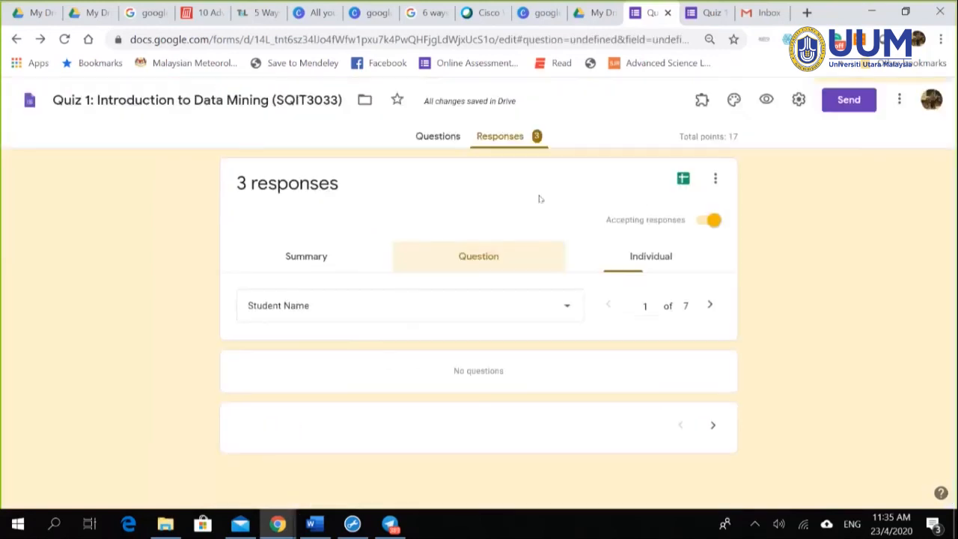
click(652, 257)
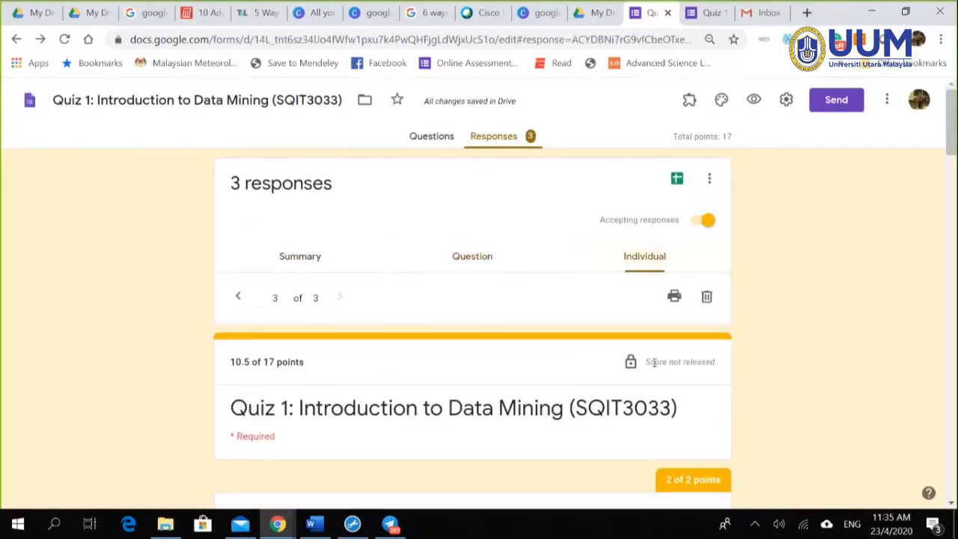
Step: Toggle Accepting responses off and back on, then switch to the Gmail inbox
scroll(644, 299, down, 5)
scroll(680, 364, down, 10)
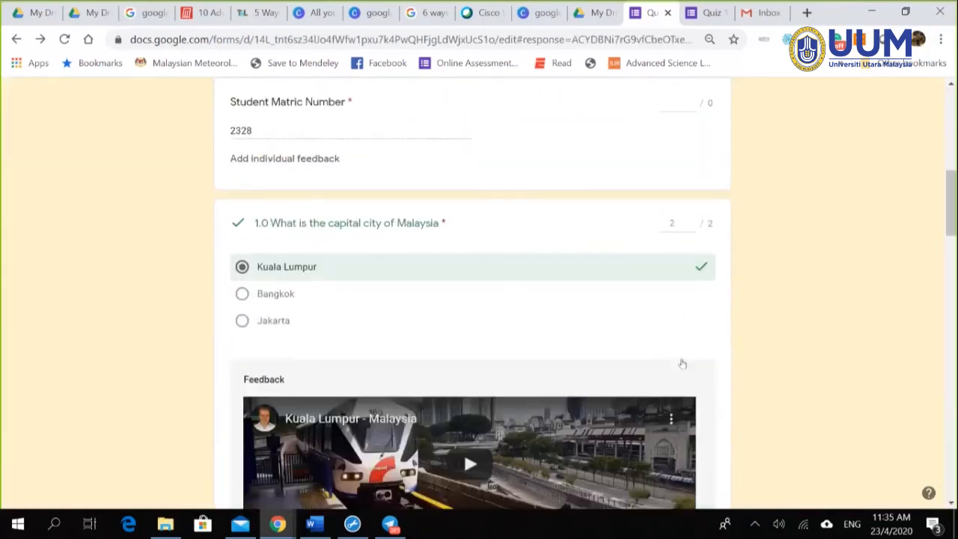
scroll(786, 382, down, 10)
scroll(778, 359, up, 3)
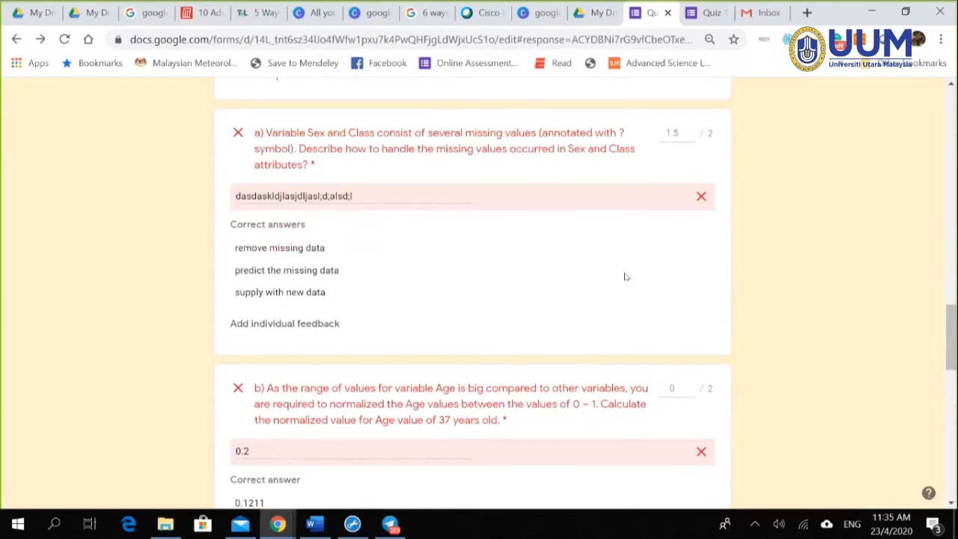
scroll(872, 376, down, 8)
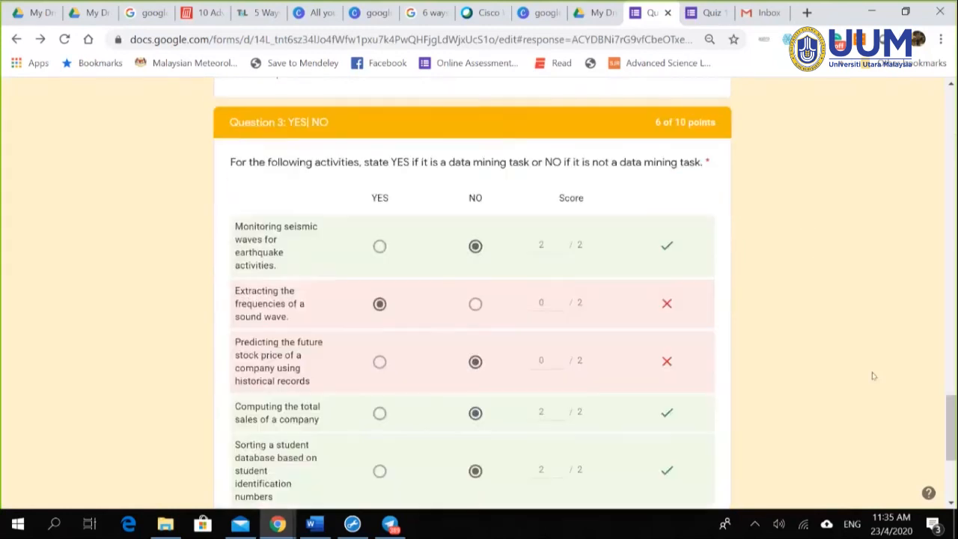
scroll(832, 349, down, 3)
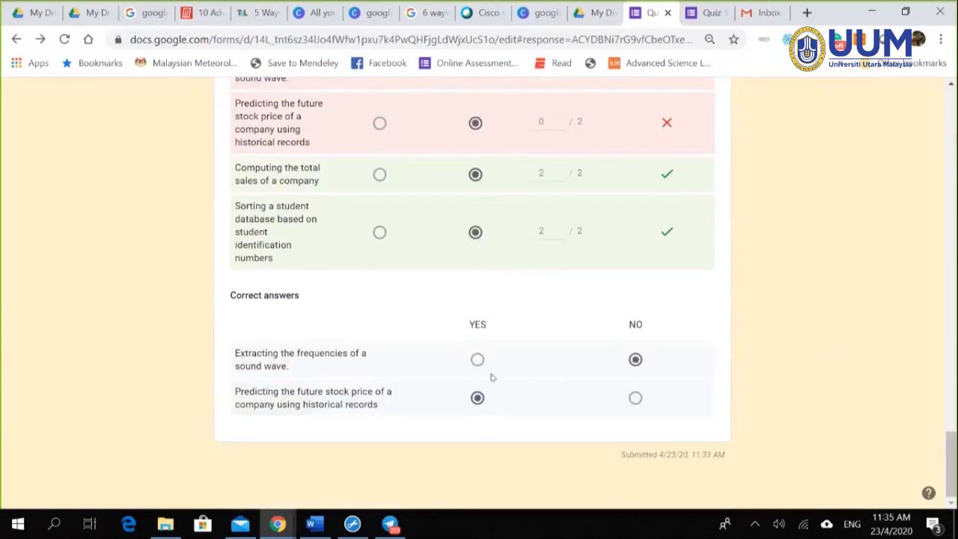
scroll(870, 409, up, 20)
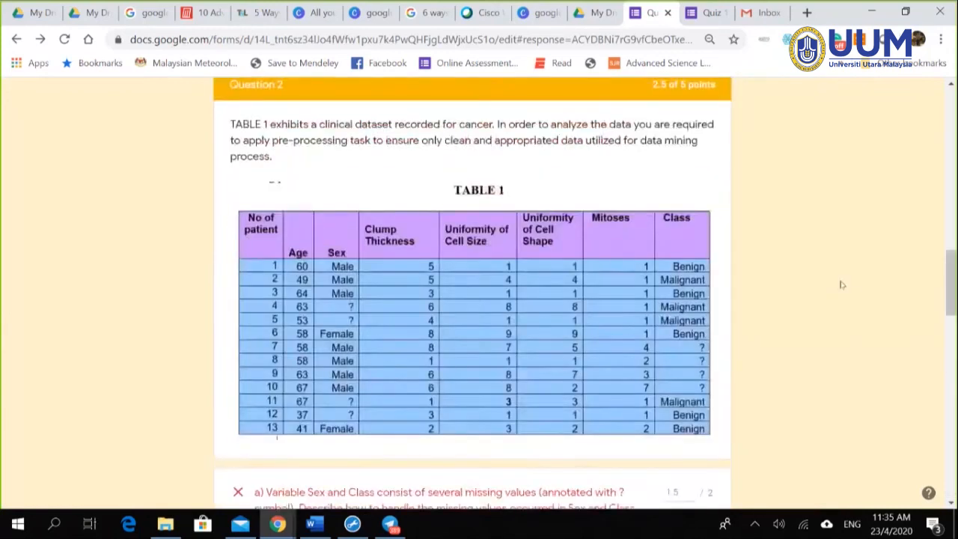
scroll(774, 291, up, 4)
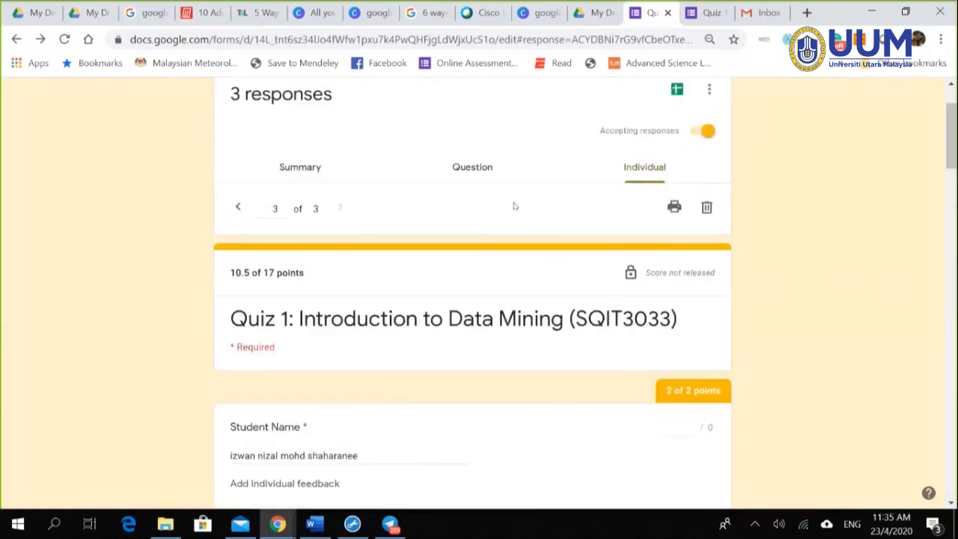
click(707, 130)
click(690, 132)
scroll(791, 380, down, 3)
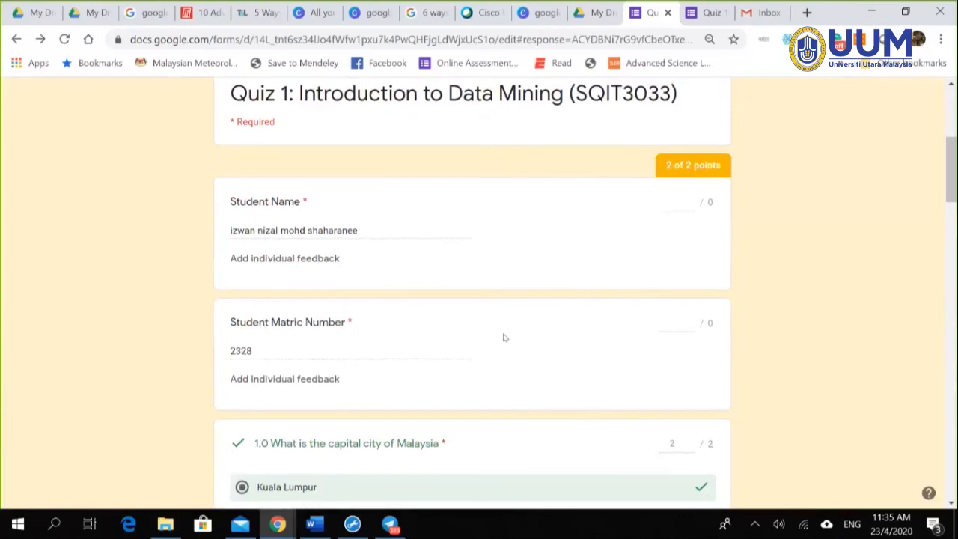
scroll(504, 339, down, 10)
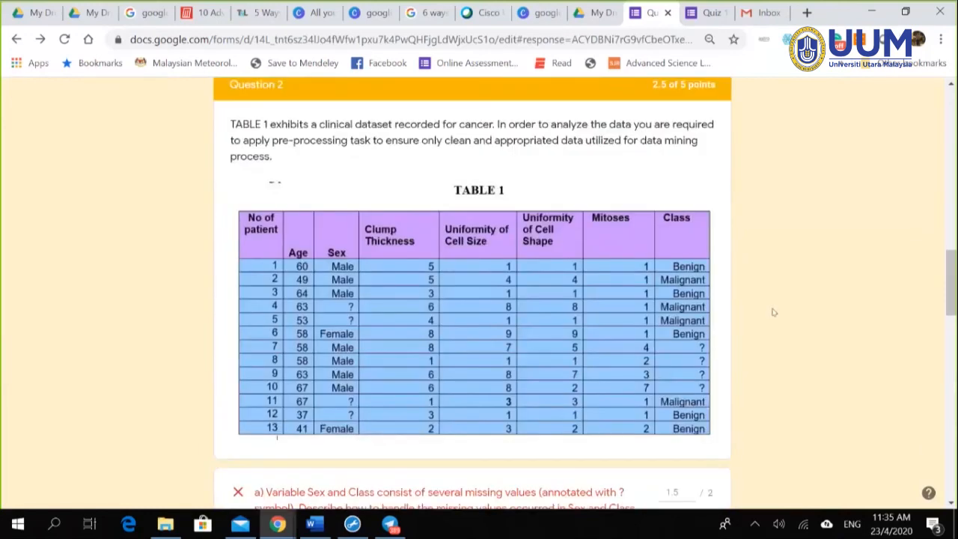
scroll(773, 312, up, 2)
click(763, 12)
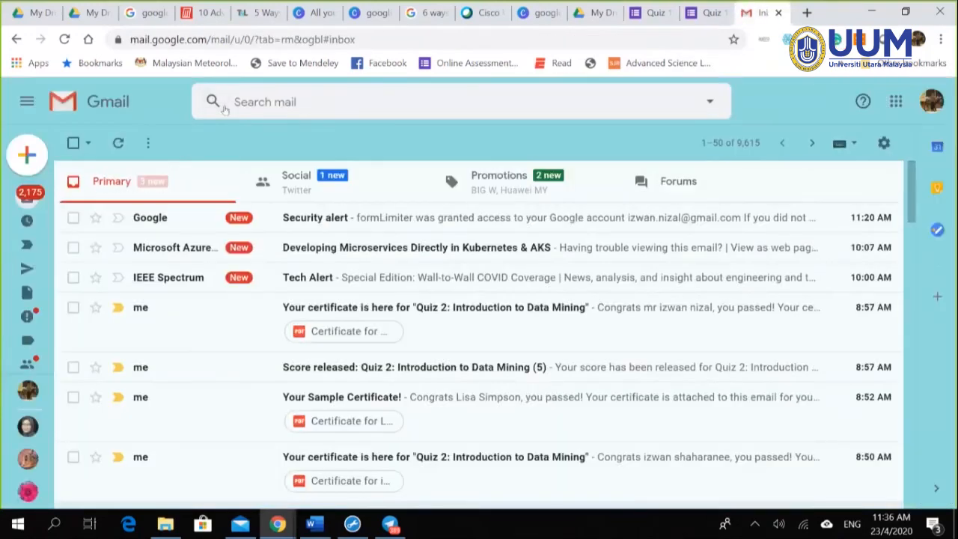
Step: Reload the Gmail inbox and switch between the Gmail and Quiz 1 tabs
click(64, 38)
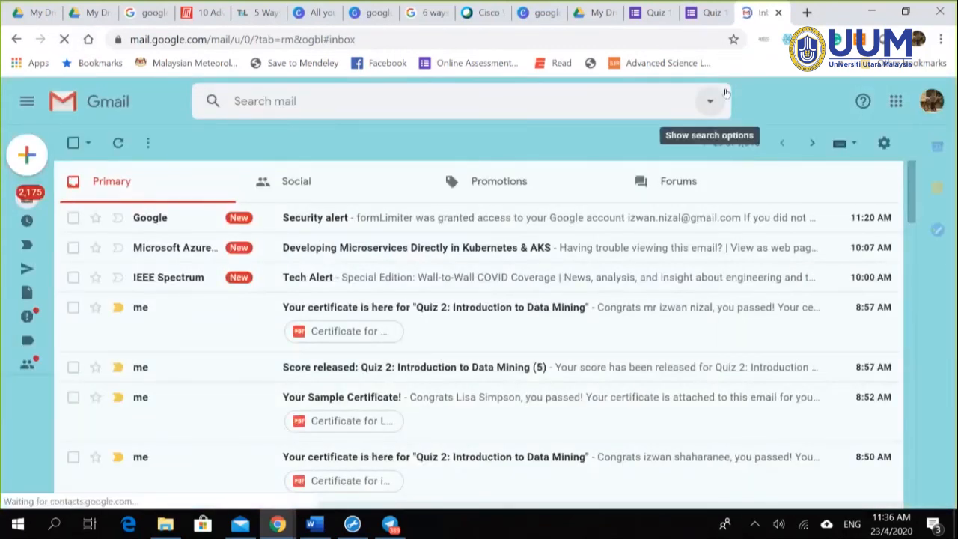
click(702, 15)
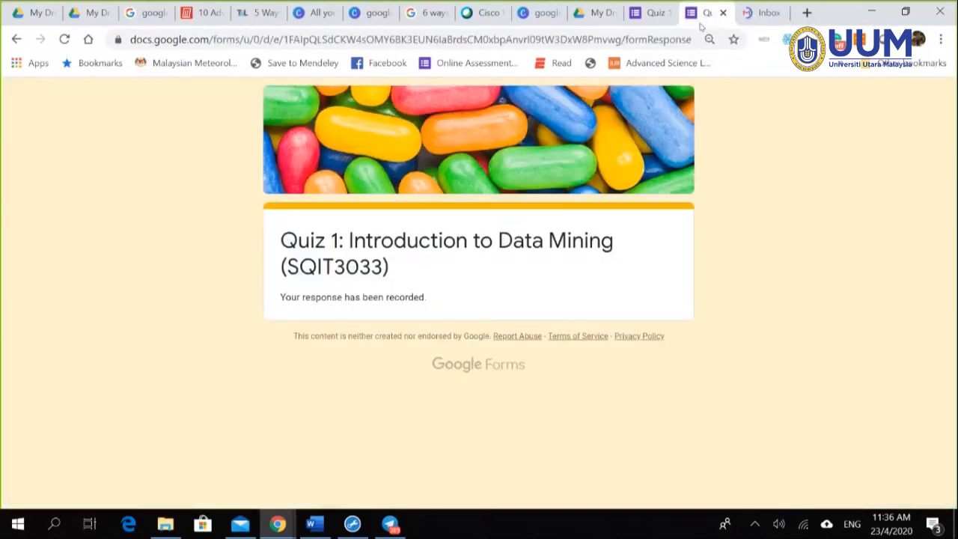
key(ctrl+Tab)
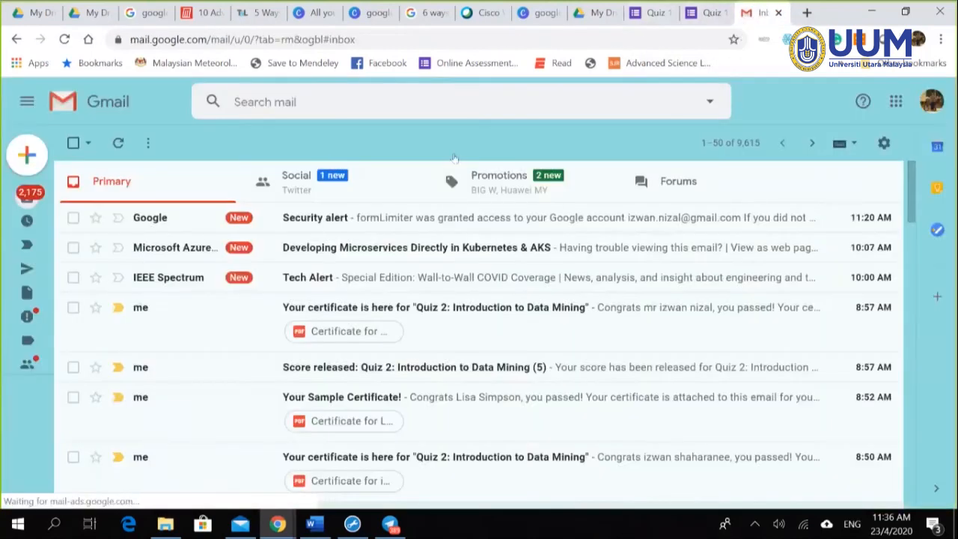
click(647, 13)
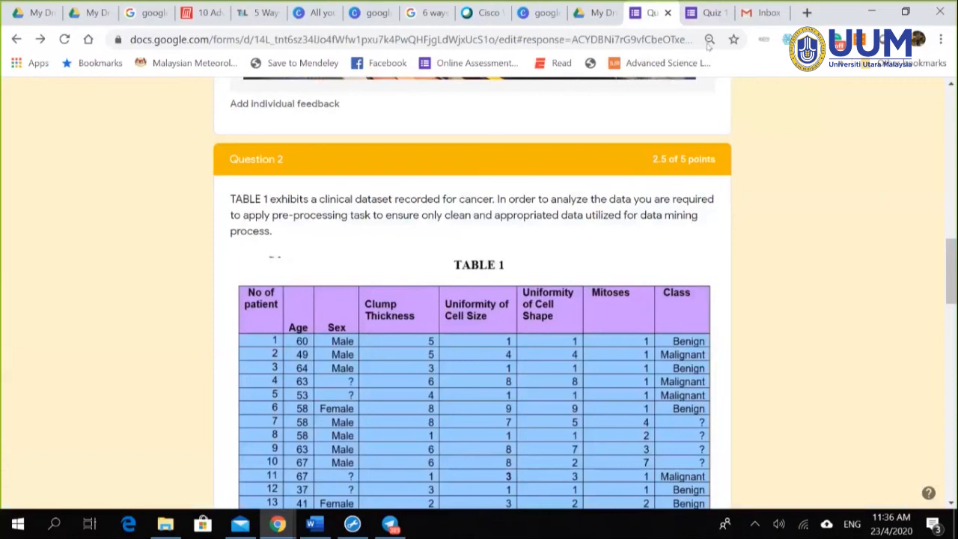
click(760, 12)
Step: Change part a)'s mark to 0, adjust part b)'s mark, and save the response
click(641, 15)
scroll(678, 338, down, 6)
scroll(680, 341, up, 1)
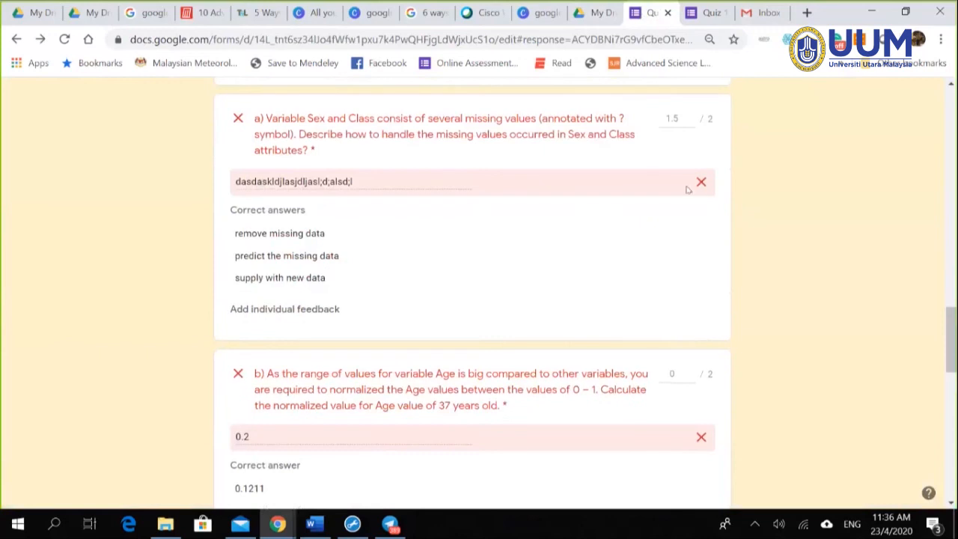
click(672, 118)
text(0)
scroll(855, 274, down, 1)
click(669, 300)
scroll(866, 310, down, 10)
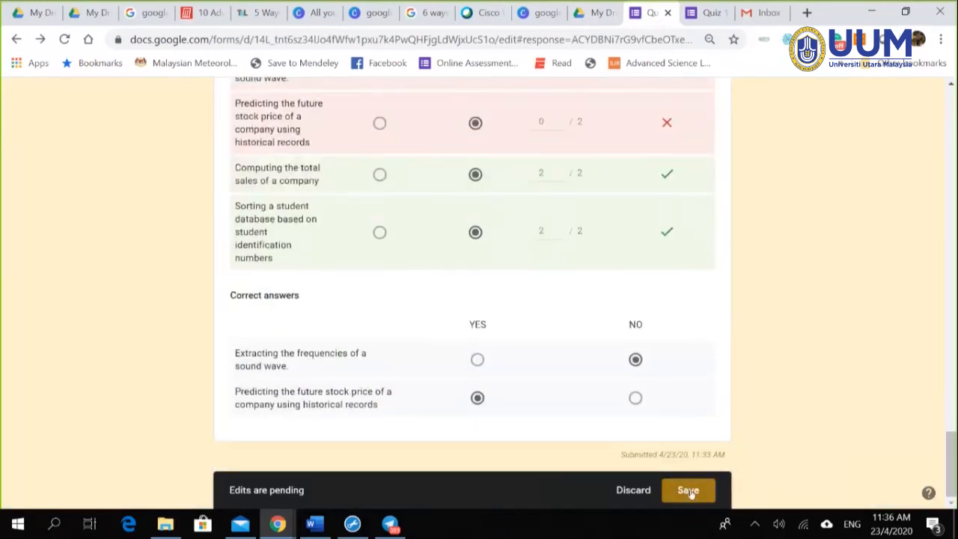
click(688, 491)
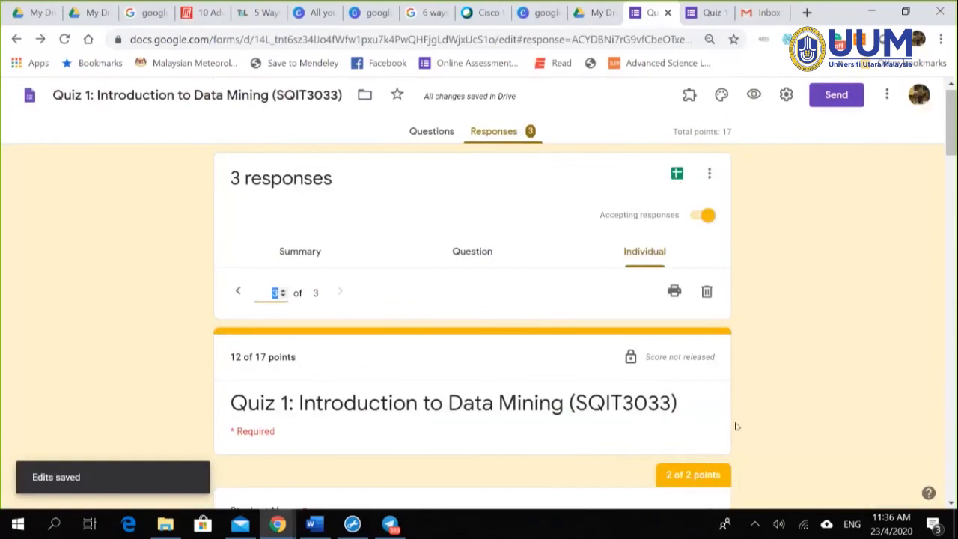
Step: Scroll to the response's end and switch to the question-by-question view
scroll(856, 352, down, 4)
scroll(853, 351, down, 20)
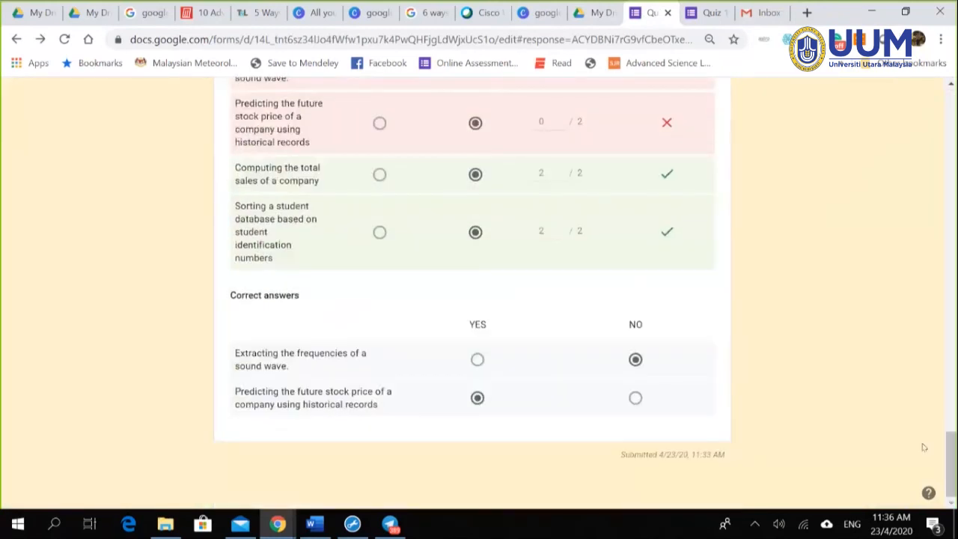
drag(951, 466, 951, 120)
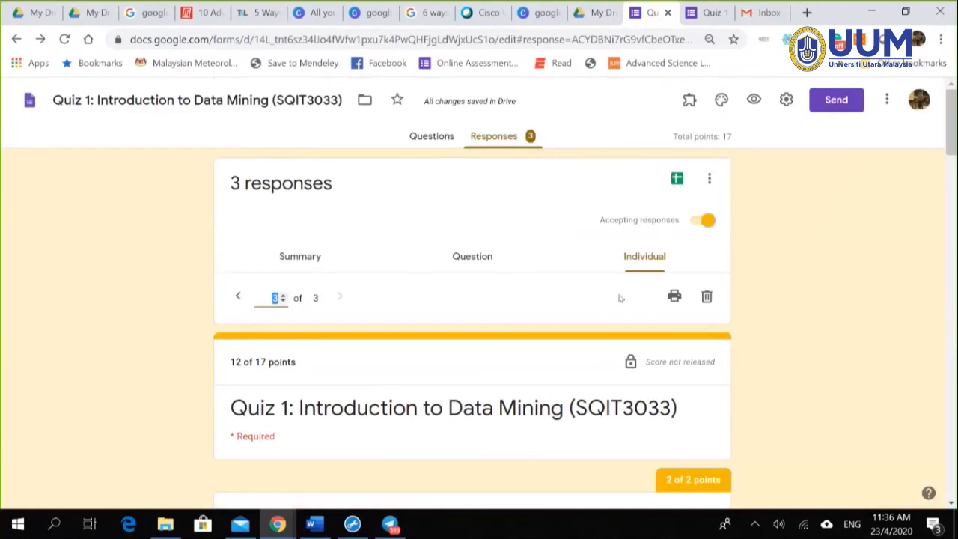
click(630, 363)
click(487, 262)
click(637, 256)
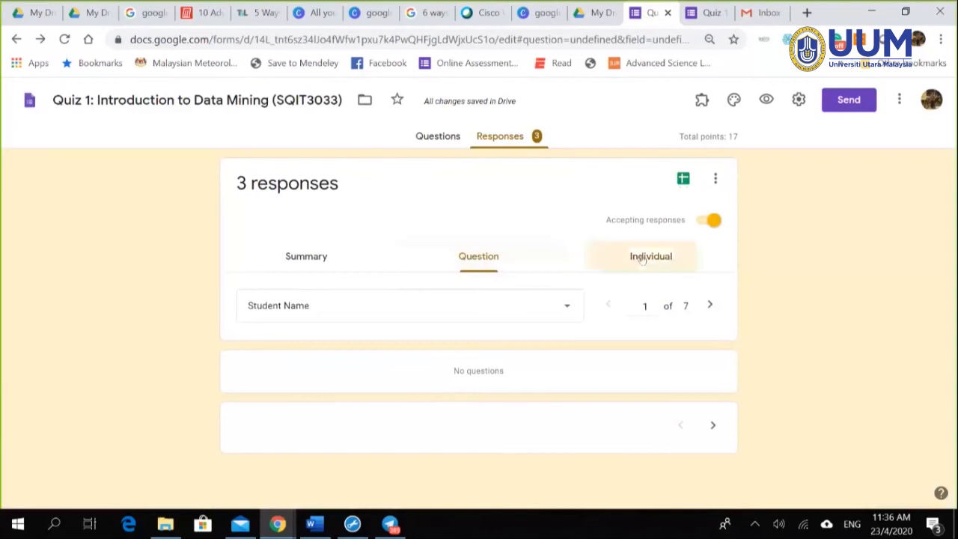
click(292, 258)
click(631, 260)
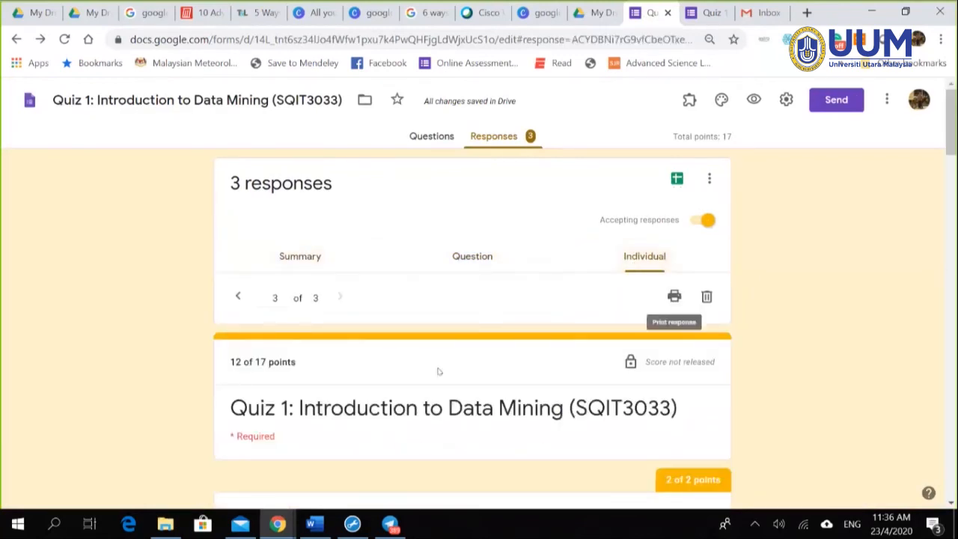
click(416, 141)
click(785, 99)
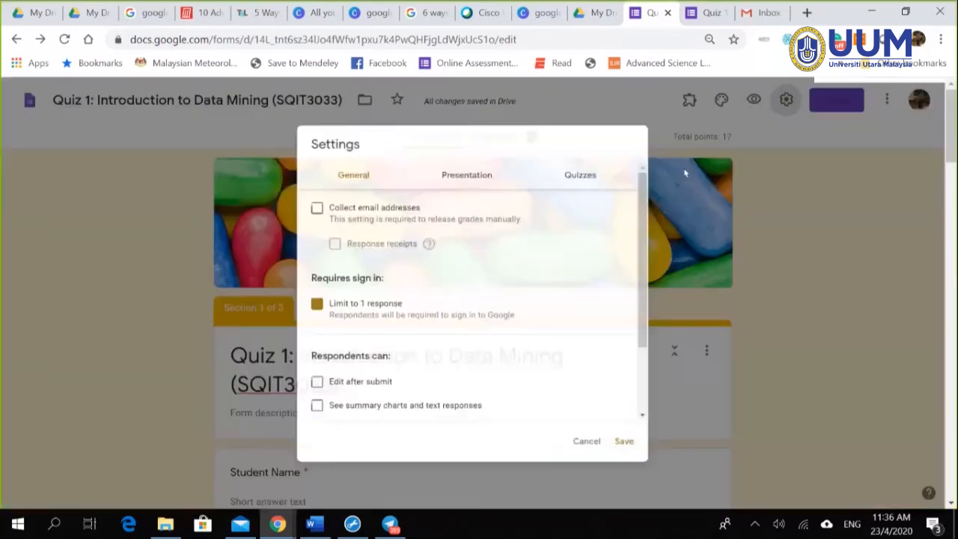
click(464, 172)
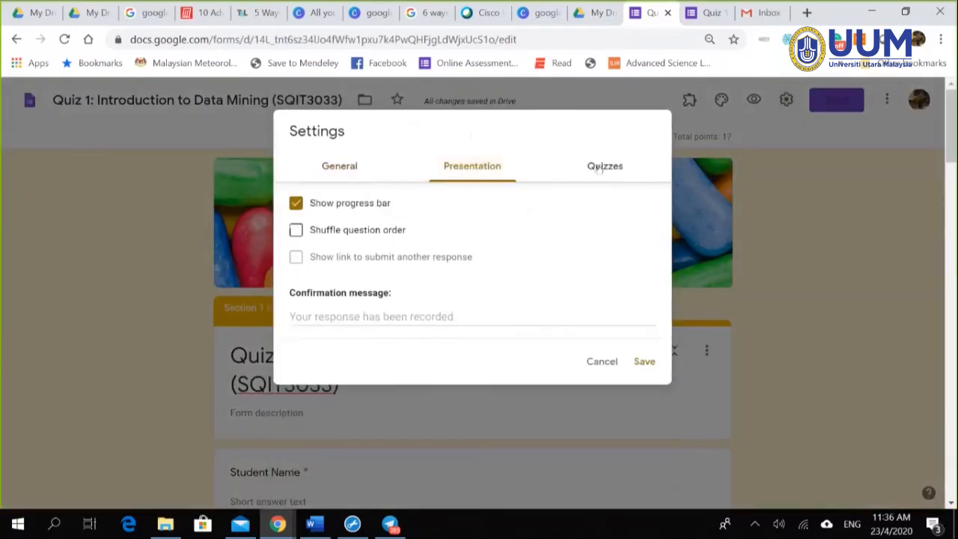
click(598, 168)
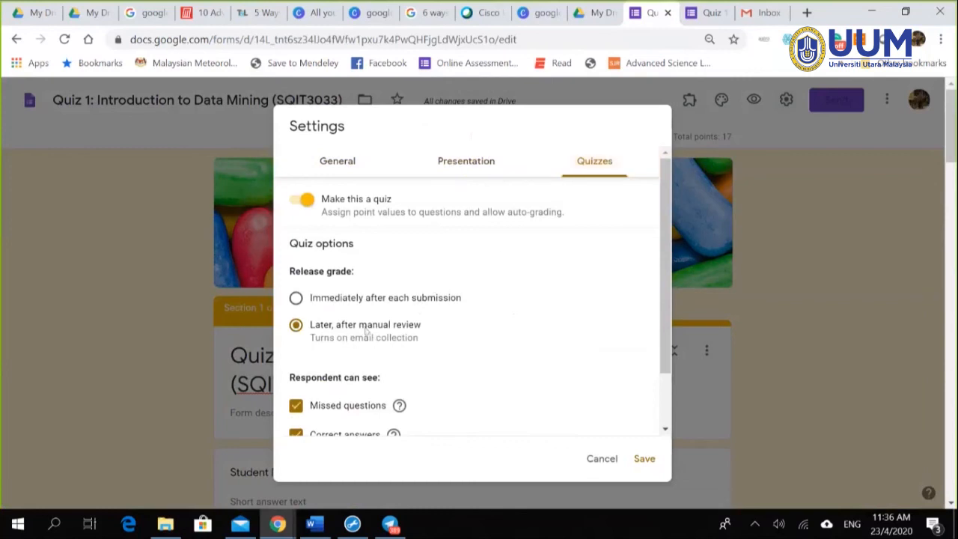
click(642, 457)
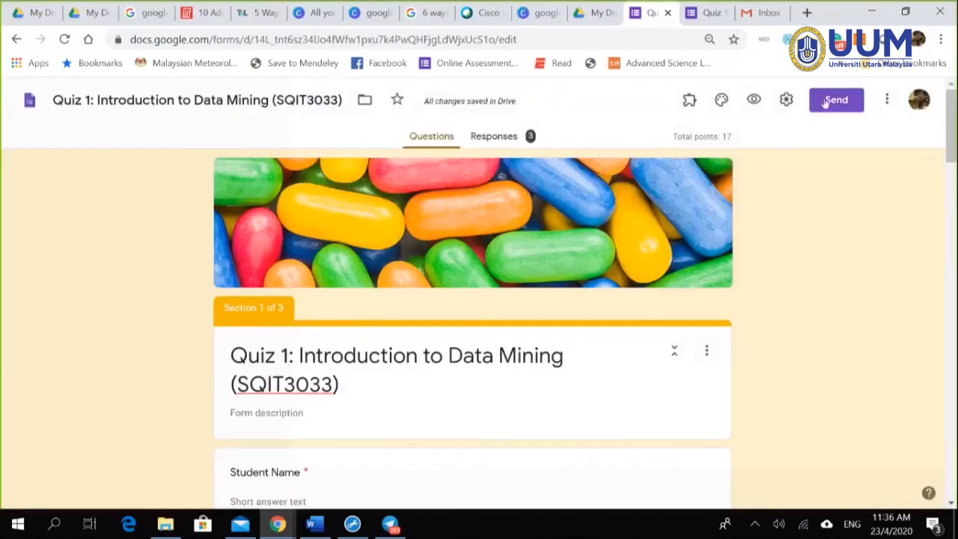
scroll(782, 240, down, 4)
scroll(781, 207, up, 5)
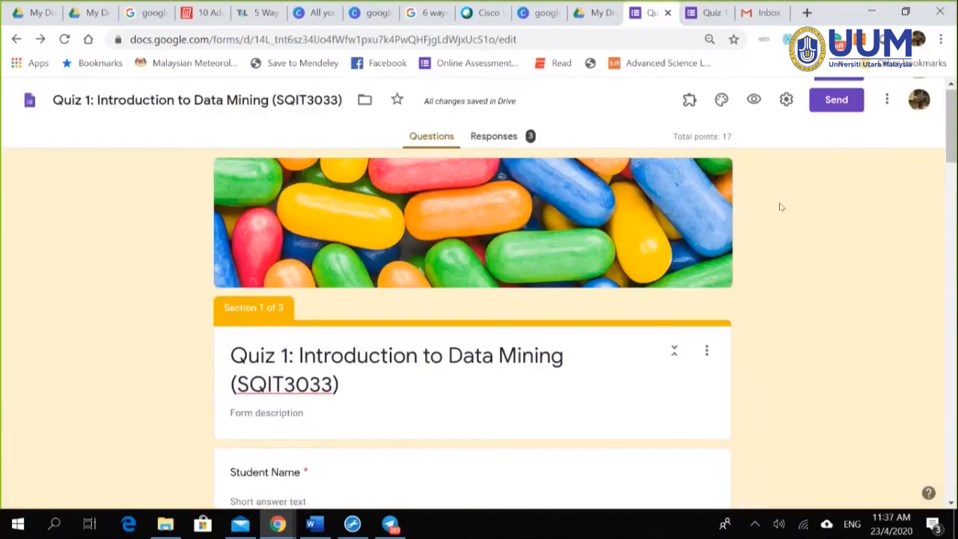
click(786, 99)
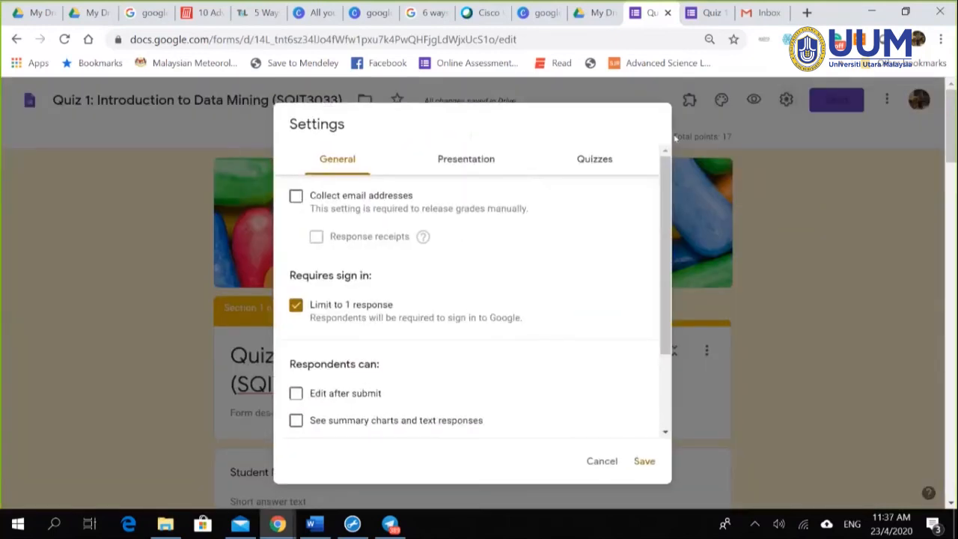
click(593, 460)
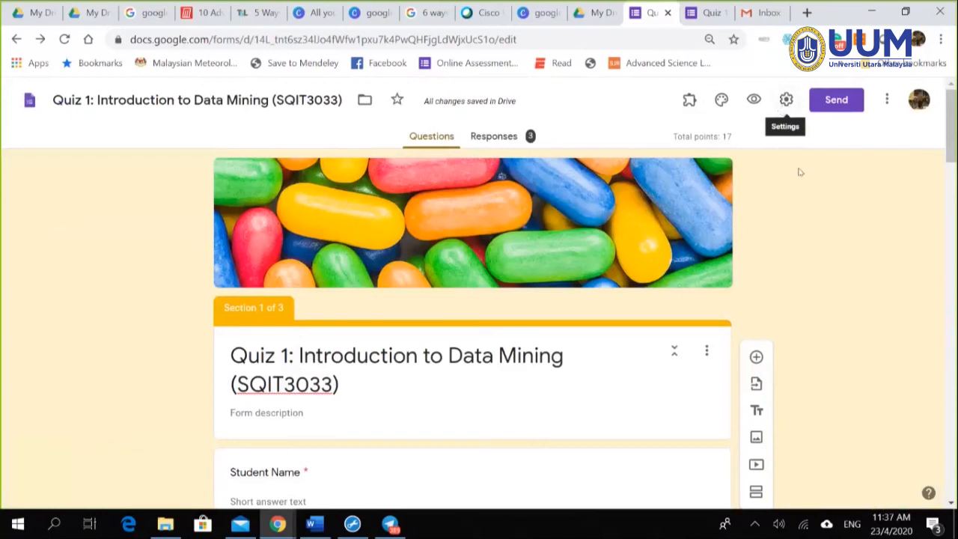
scroll(765, 306, down, 2)
scroll(770, 310, up, 2)
click(494, 136)
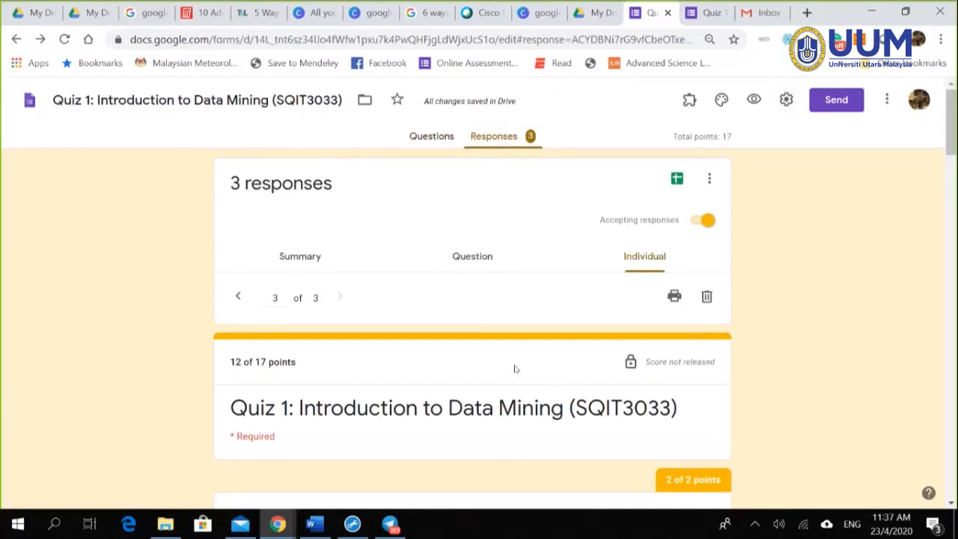
Step: Scroll through the individual response to review all its answers
scroll(511, 386, down, 4)
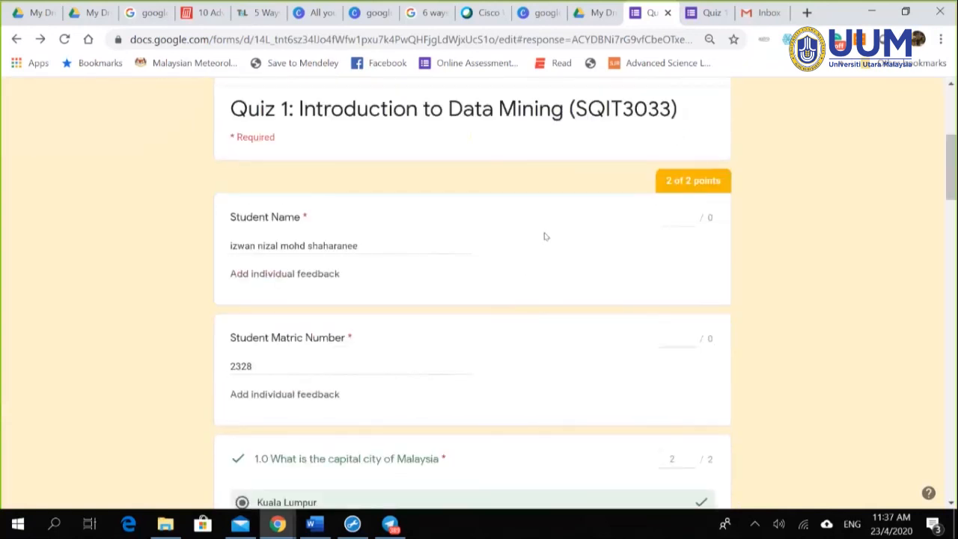
scroll(576, 249, down, 8)
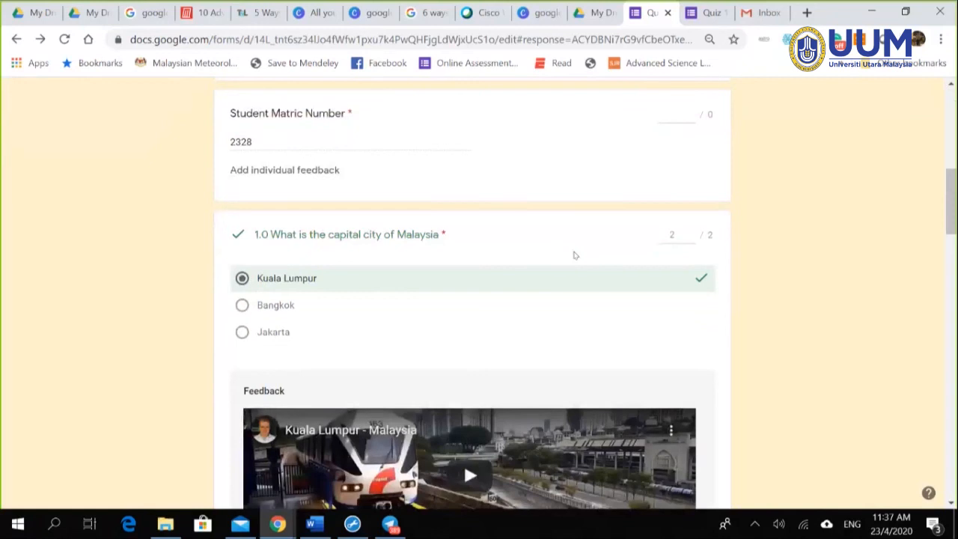
scroll(633, 322, up, 10)
scroll(633, 321, up, 4)
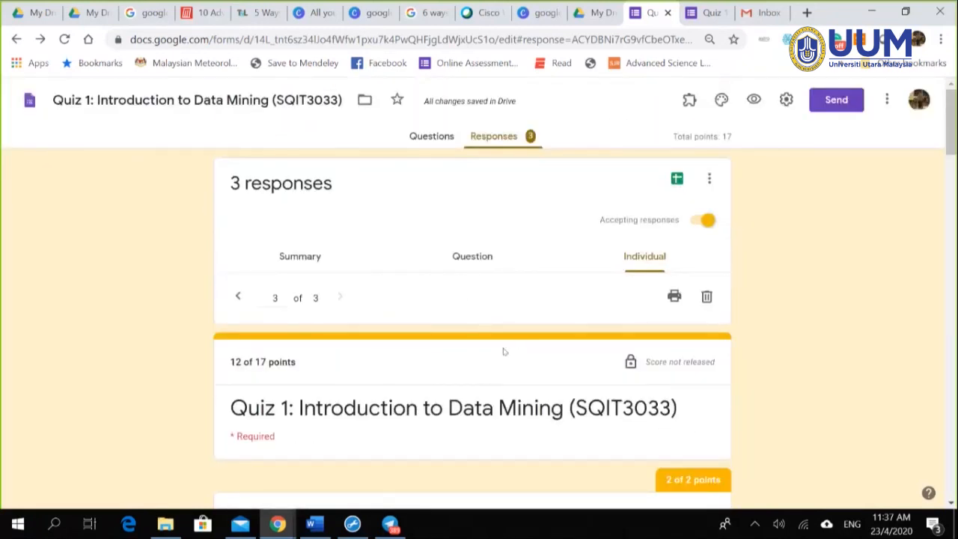
scroll(799, 410, down, 7)
scroll(676, 390, down, 10)
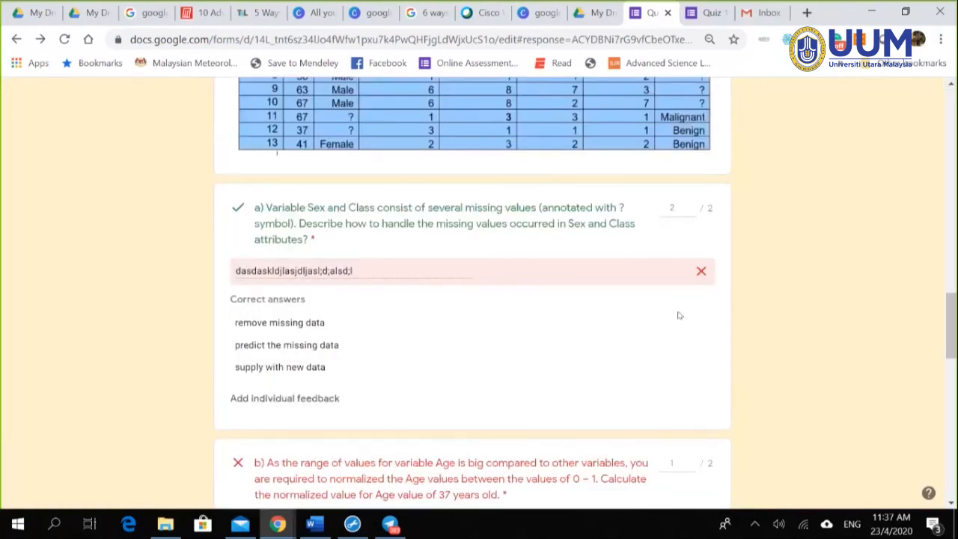
scroll(674, 319, down, 3)
scroll(671, 323, down, 4)
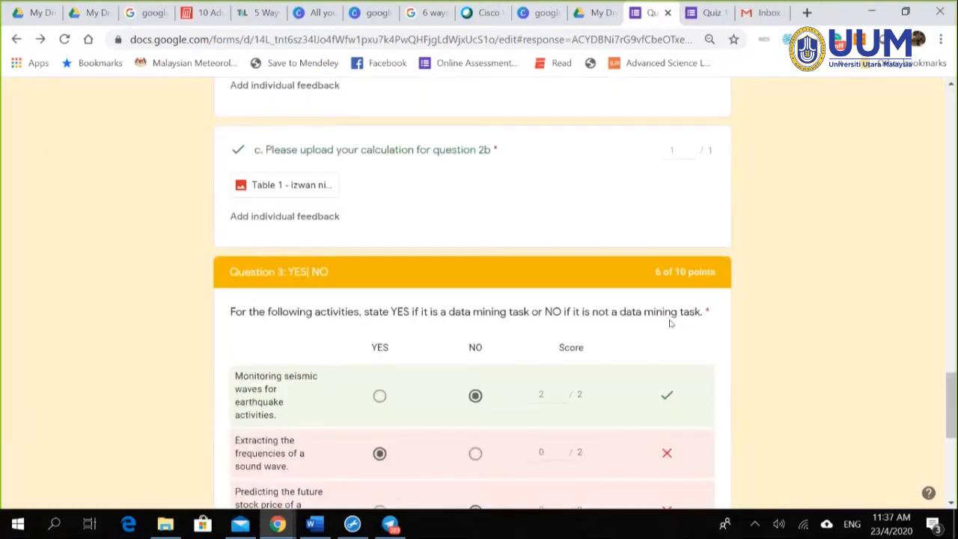
scroll(671, 323, down, 3)
scroll(671, 324, up, 3)
scroll(718, 329, down, 3)
scroll(746, 338, down, 2)
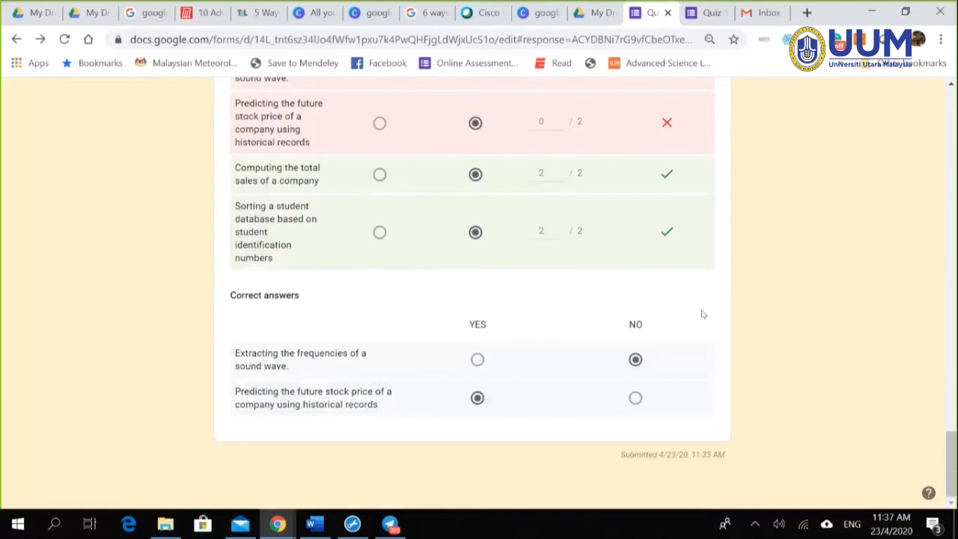
scroll(711, 337, up, 20)
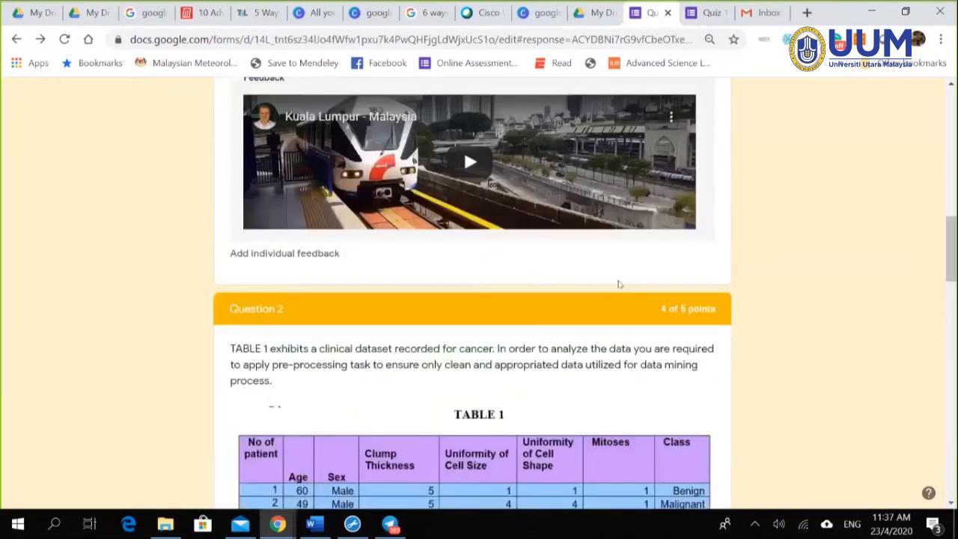
scroll(618, 283, up, 10)
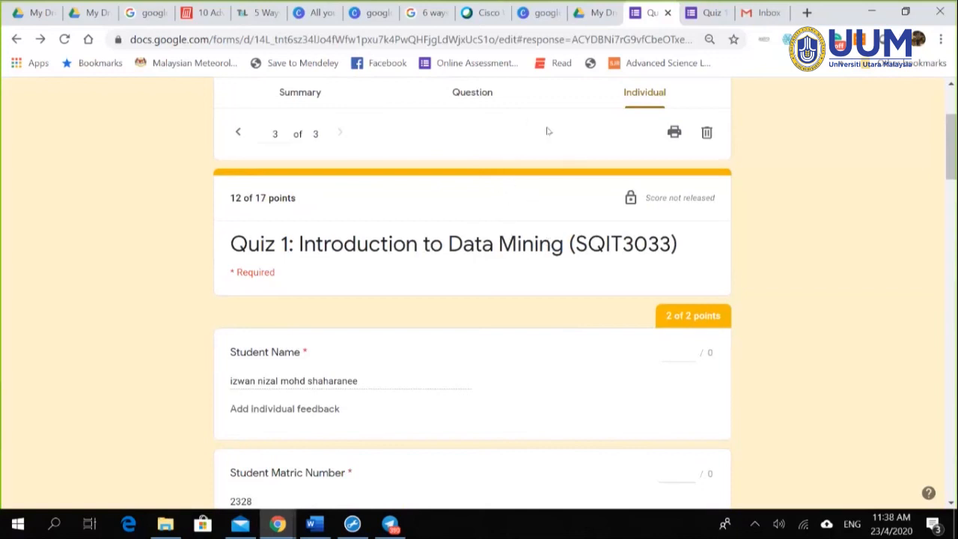
scroll(557, 200, up, 3)
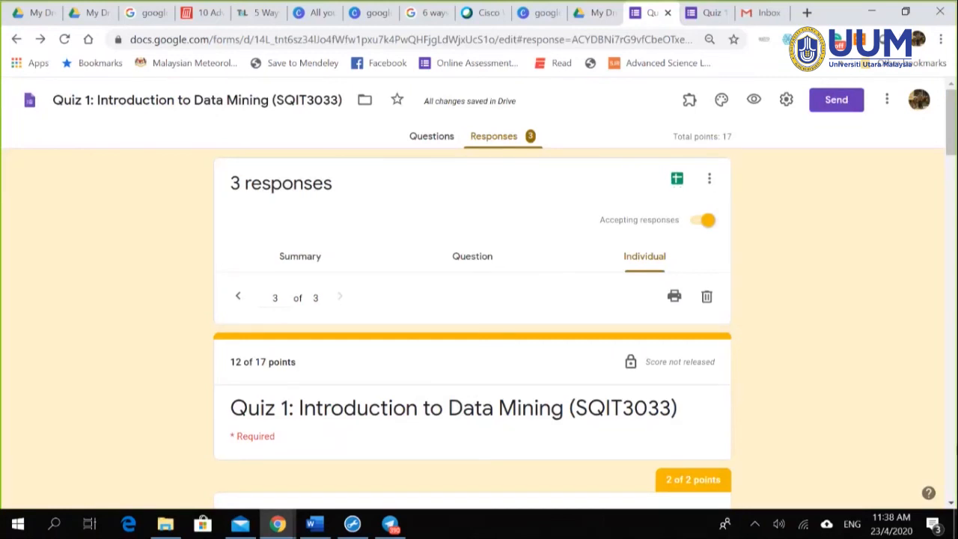
scroll(633, 258, down, 10)
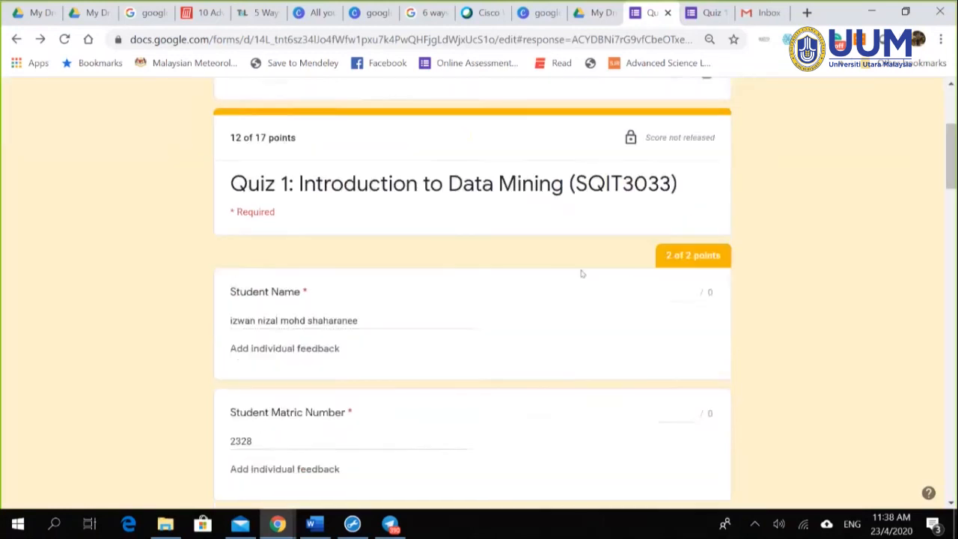
scroll(568, 279, down, 10)
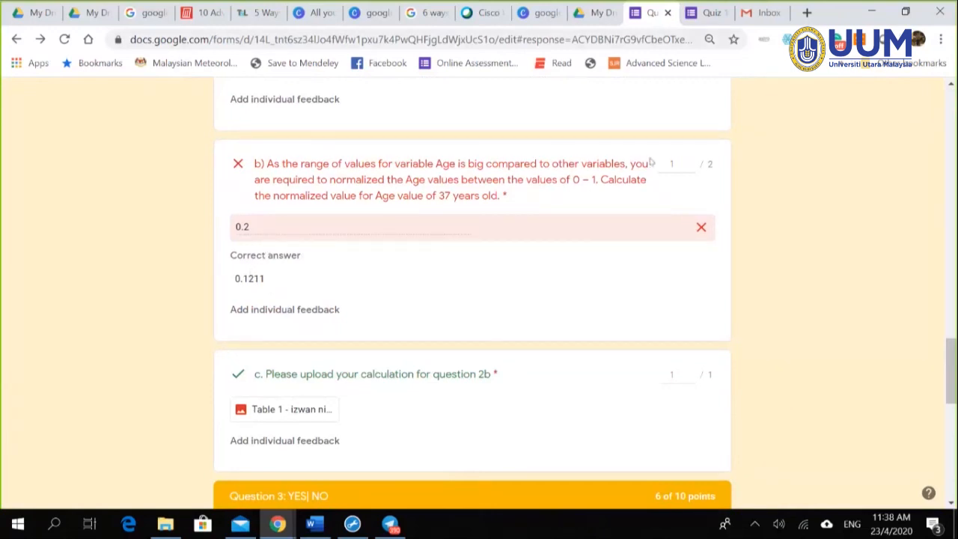
scroll(616, 252, up, 15)
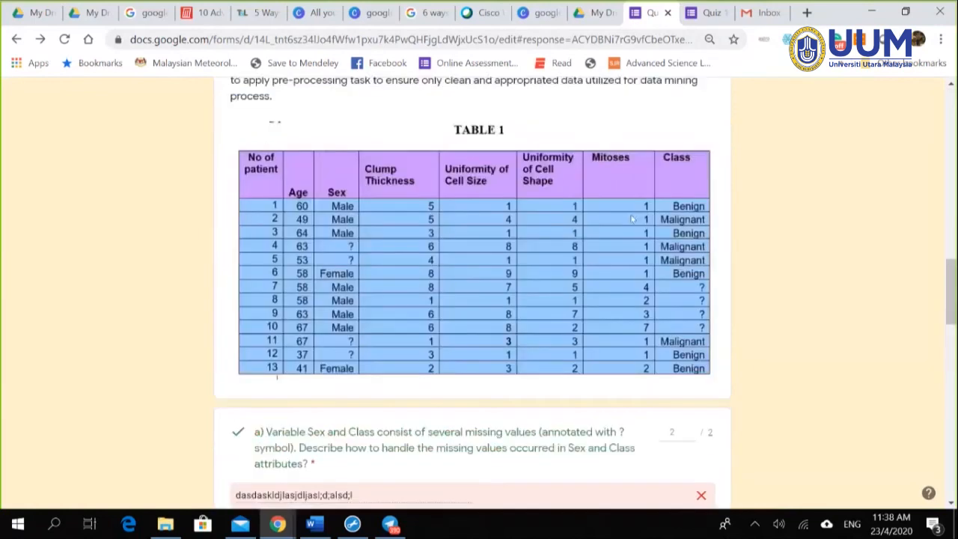
scroll(679, 226, up, 5)
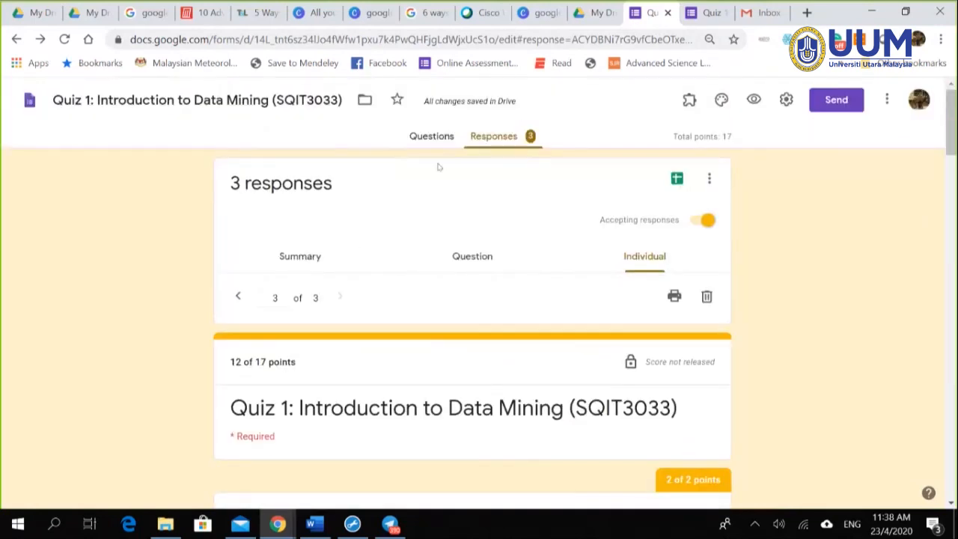
Step: Switch to the Questions editor and scroll to Question 2's normalization and upload questions
click(431, 137)
scroll(815, 328, down, 15)
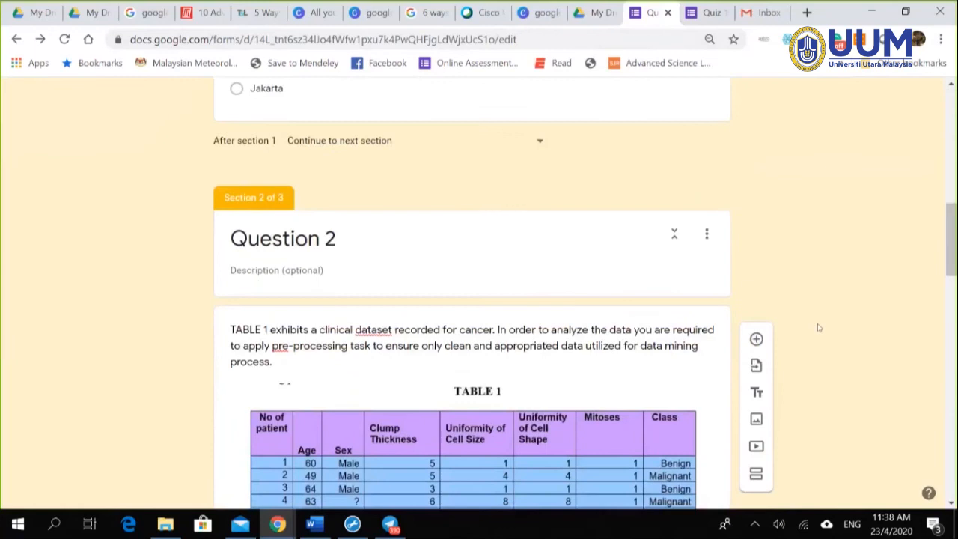
scroll(500, 347, down, 7)
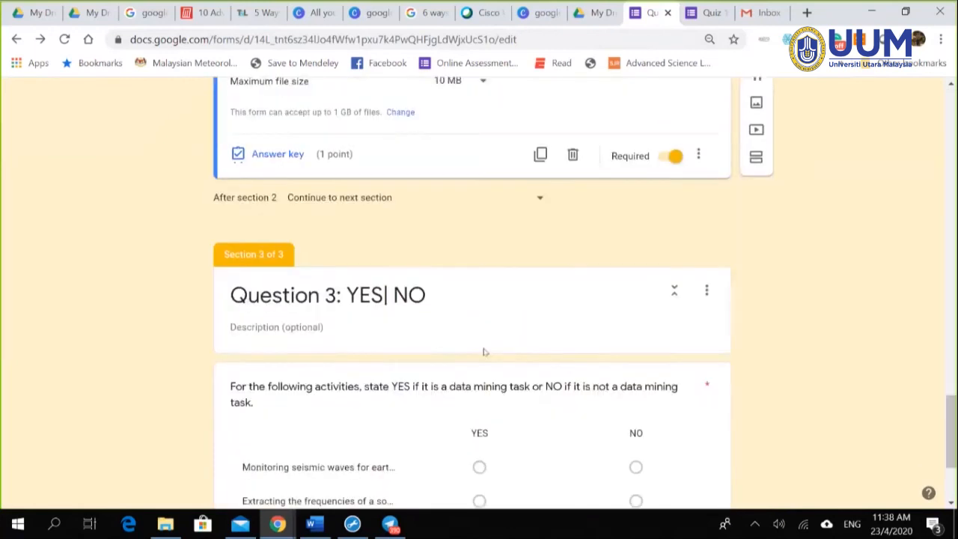
scroll(483, 351, up, 7)
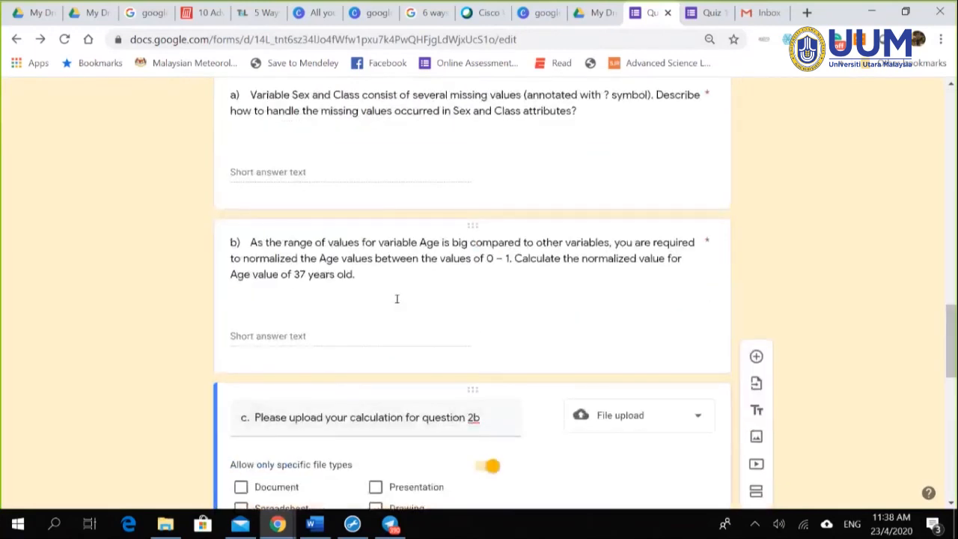
Step: Show question 2b's answer key, accepting 0.1211 for 2 points, then return to the form's top
triple_click(409, 315)
scroll(347, 386, down, 1)
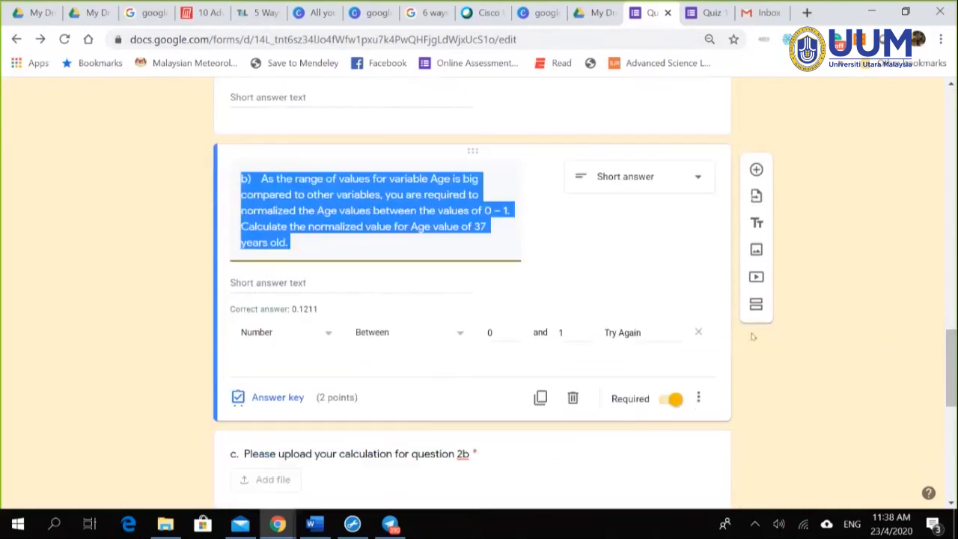
click(267, 397)
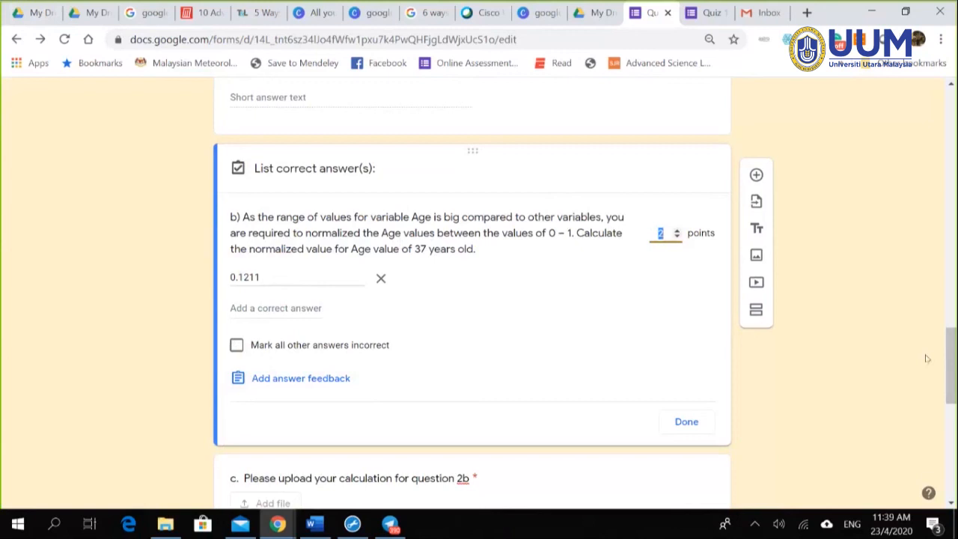
drag(951, 358, 954, 114)
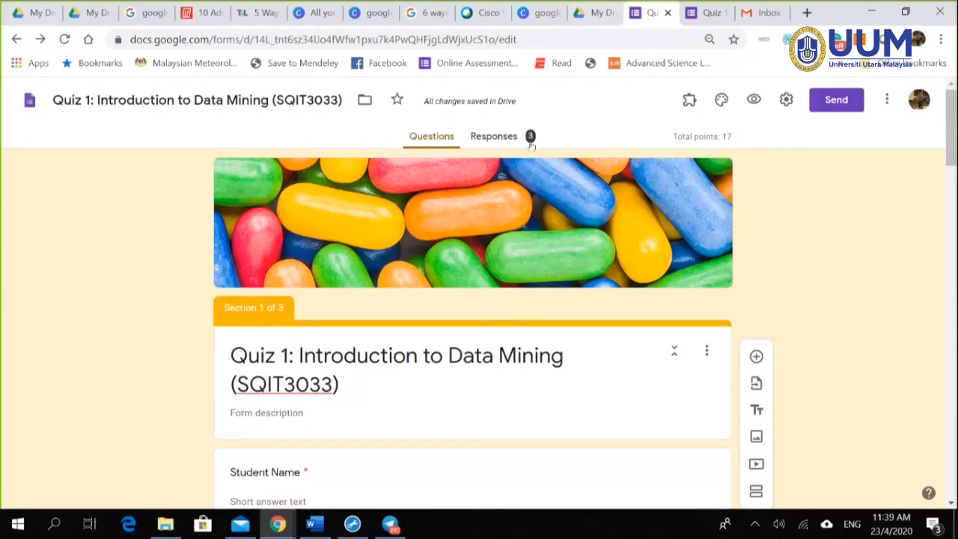
Step: Check response 3 of 3, where question b)'s answer 0.2 earns 1 of 2 points
click(501, 141)
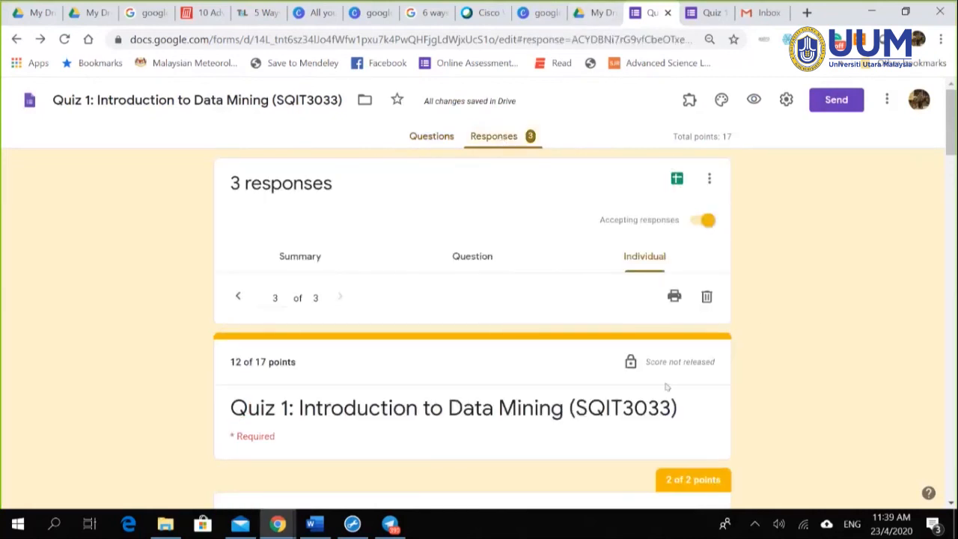
scroll(767, 329, down, 7)
scroll(668, 294, down, 15)
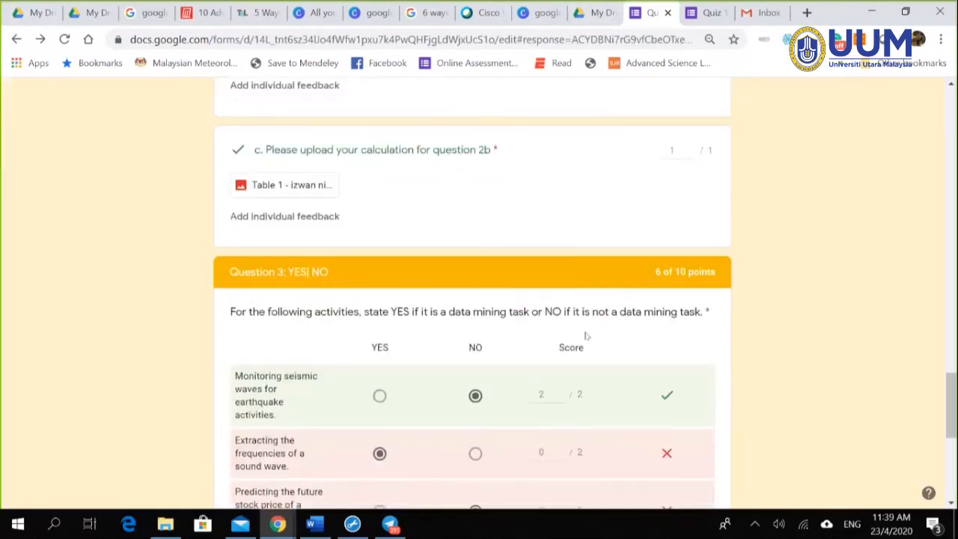
scroll(370, 295, up, 3)
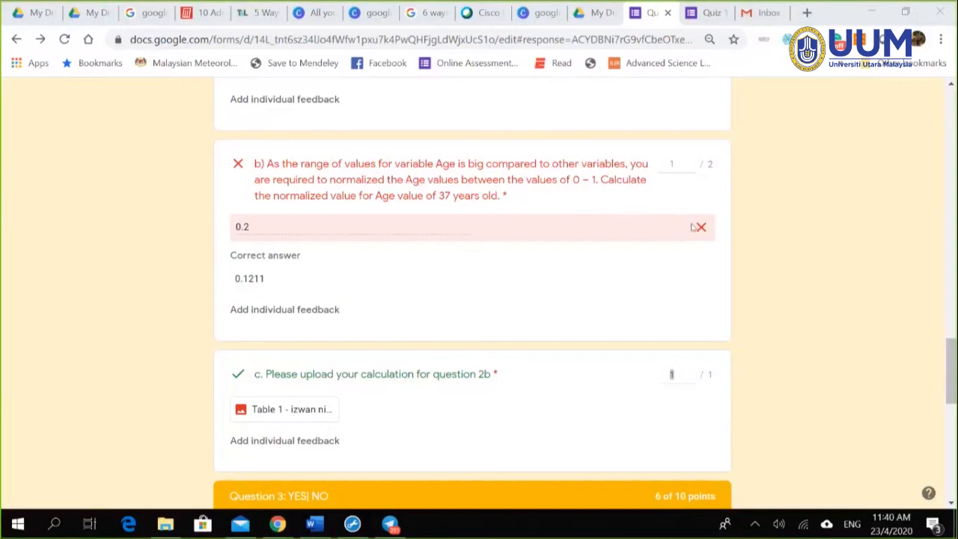
click(677, 169)
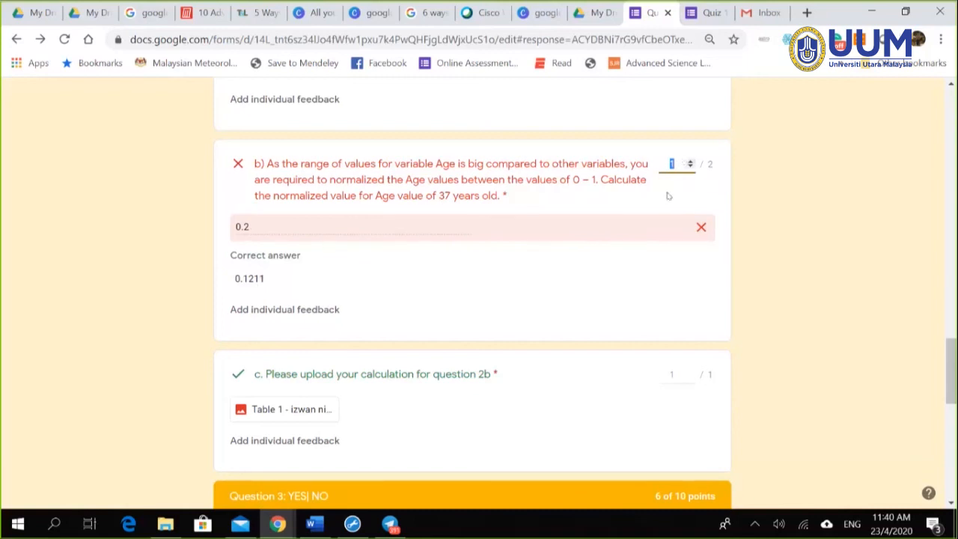
scroll(771, 262, up, 2)
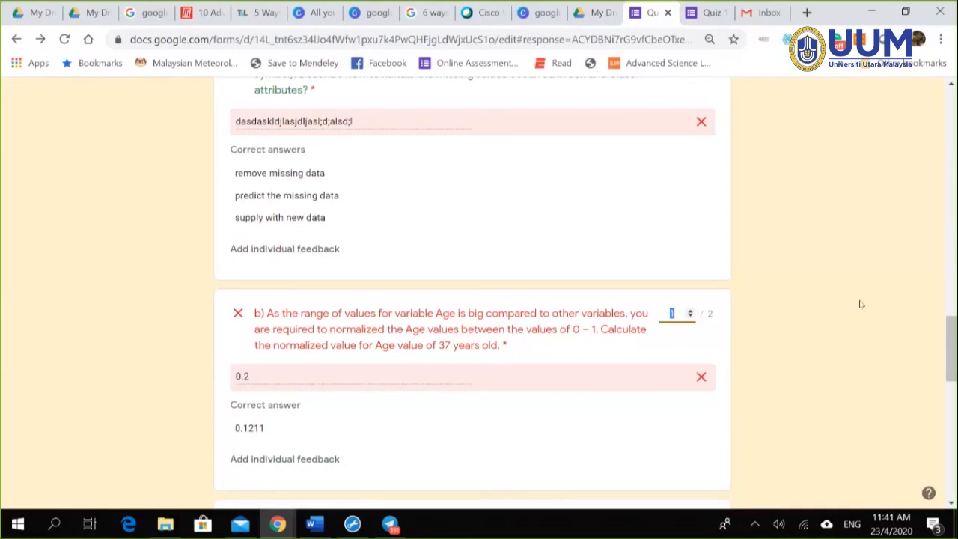
scroll(860, 304, up, 15)
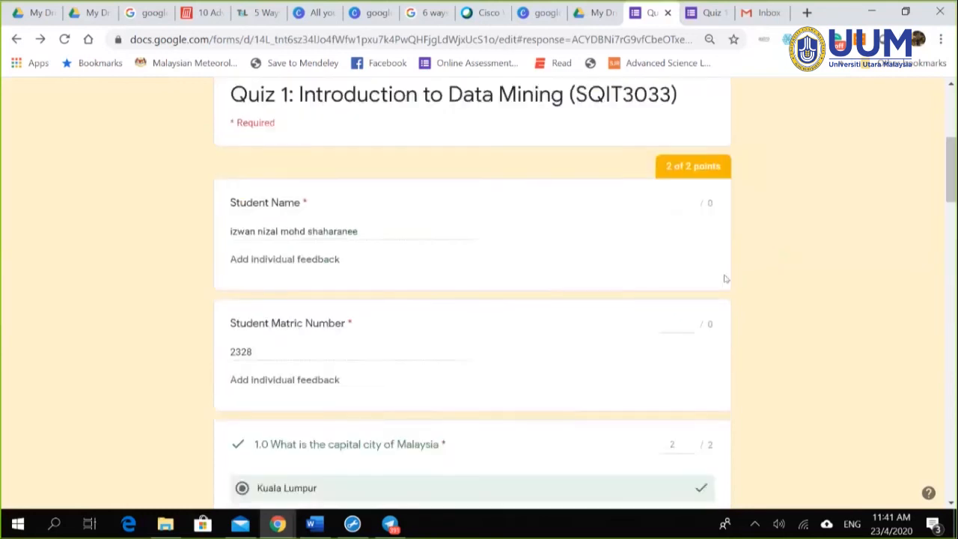
scroll(647, 329, up, 3)
scroll(604, 322, up, 1)
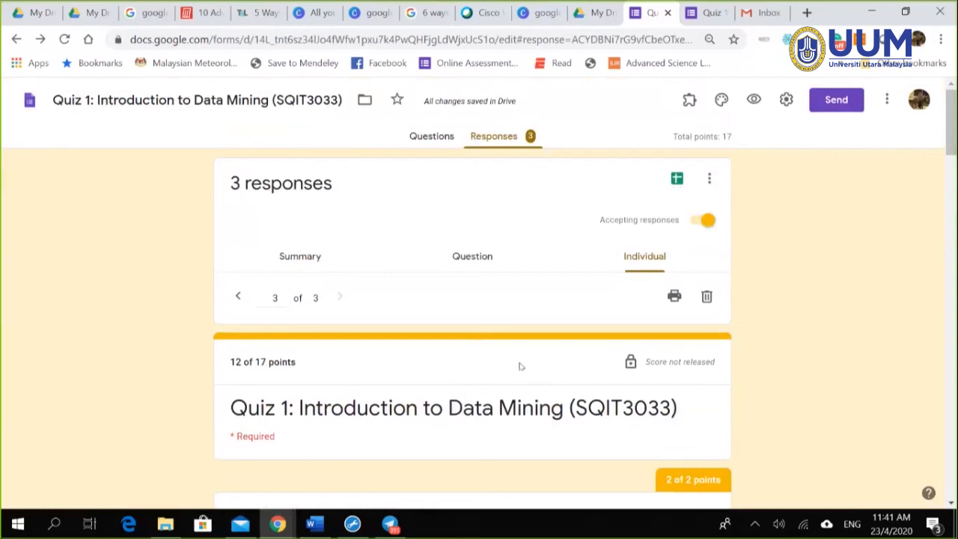
click(762, 13)
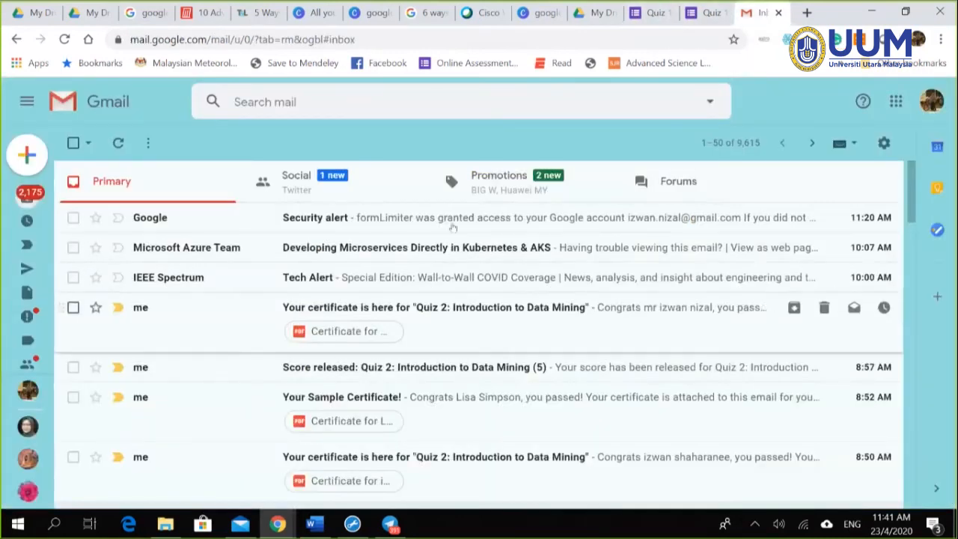
Step: Glance at the quiz's confirmation and responses tabs, then start a new tab typing 'po'
click(713, 13)
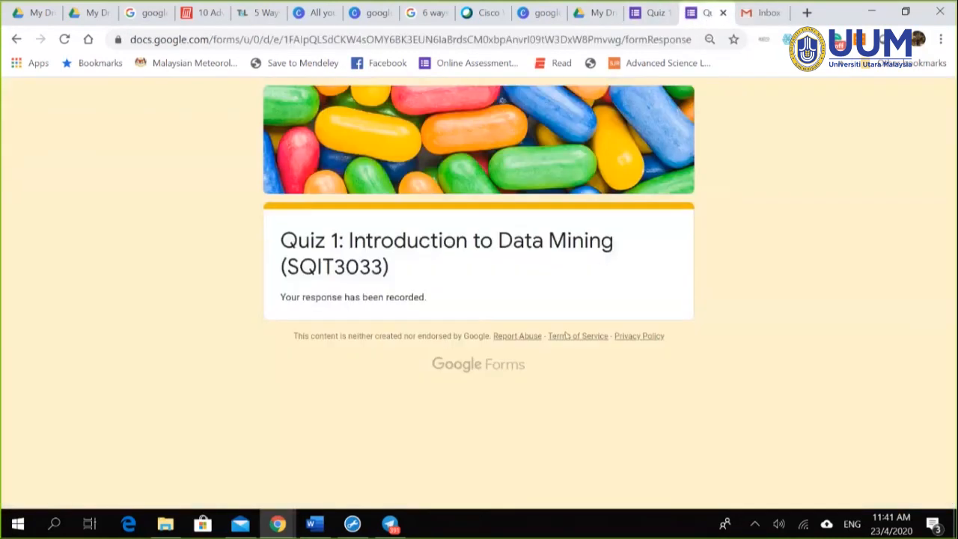
click(651, 13)
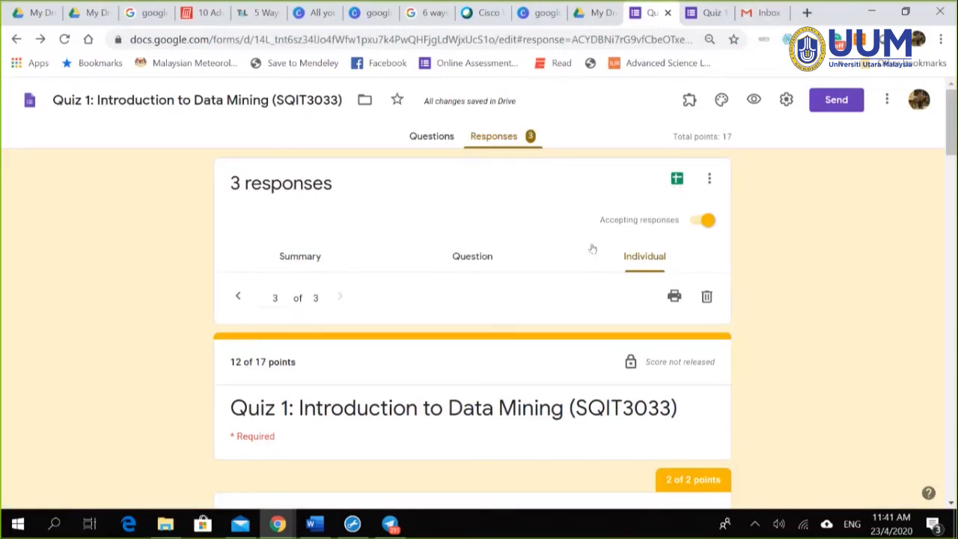
click(807, 13)
text(portal.uum.edu.my)
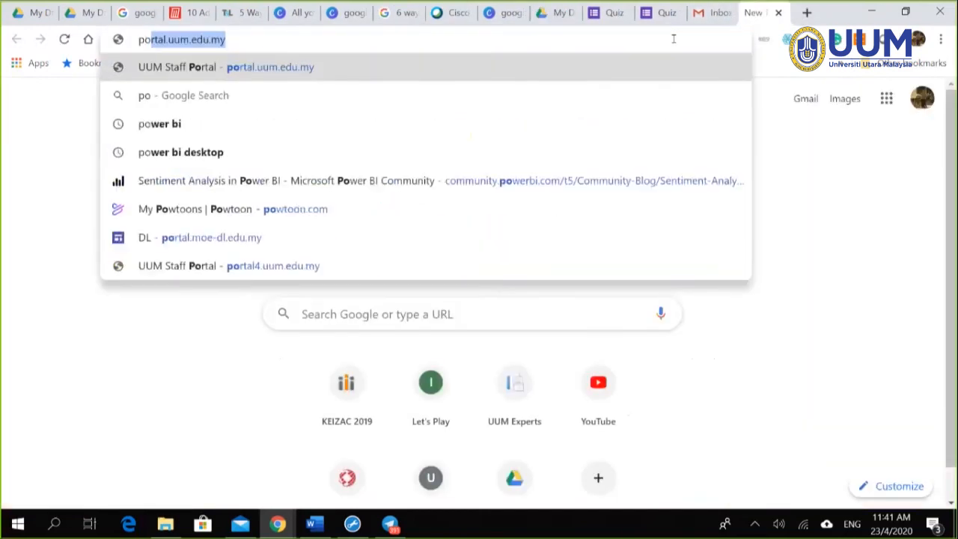
Step: Go to the UUM staff portal and try signing in with the portal password
click(521, 72)
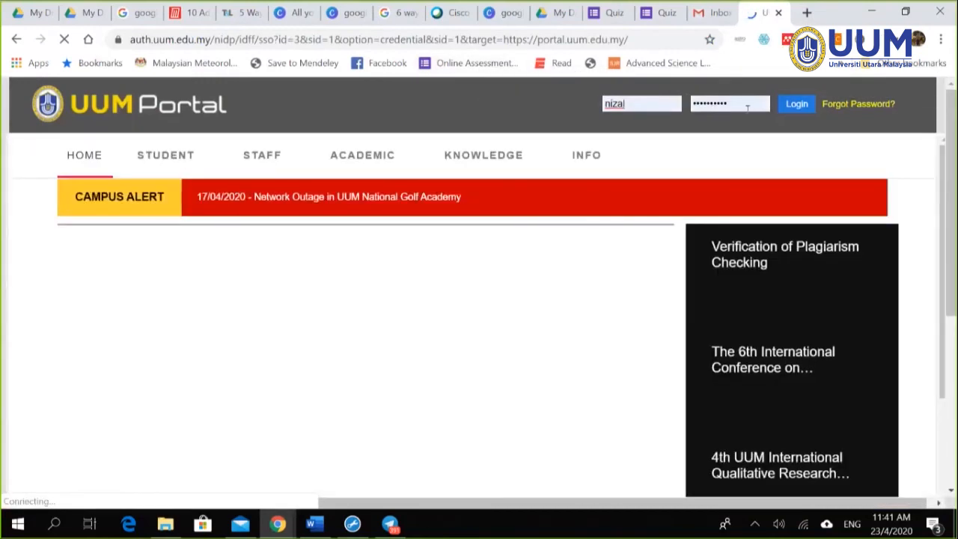
click(747, 107)
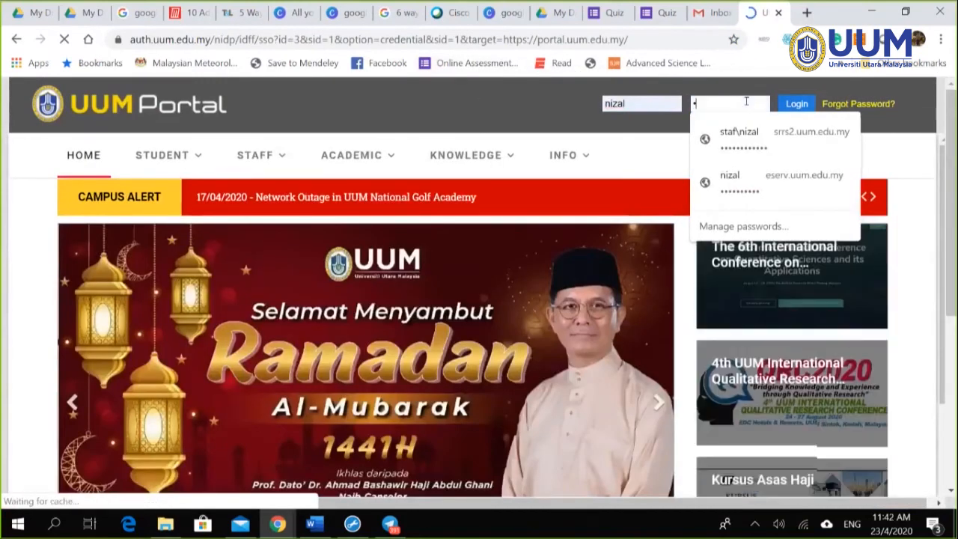
text(•••••••••••)
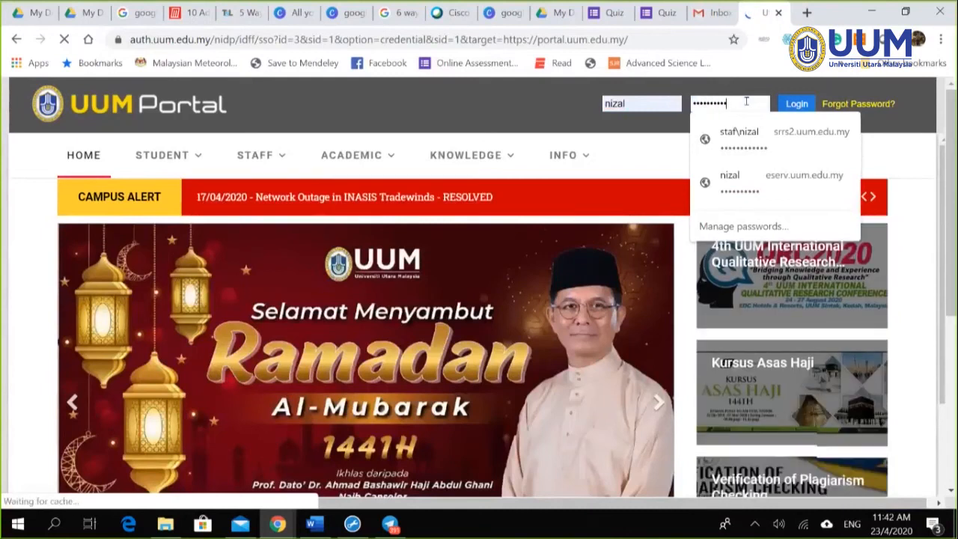
click(790, 107)
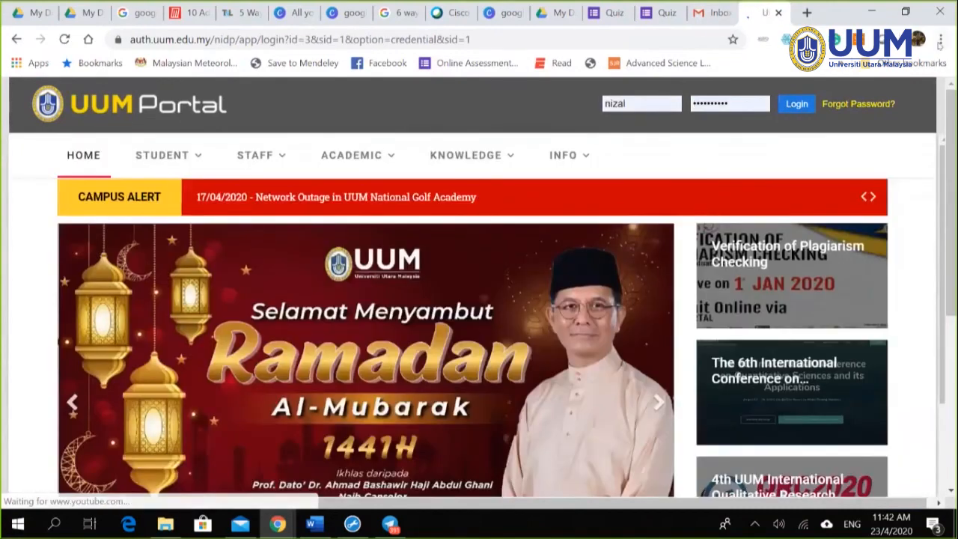
Step: In a new private window, load the portal and submit the staff username and password
click(941, 41)
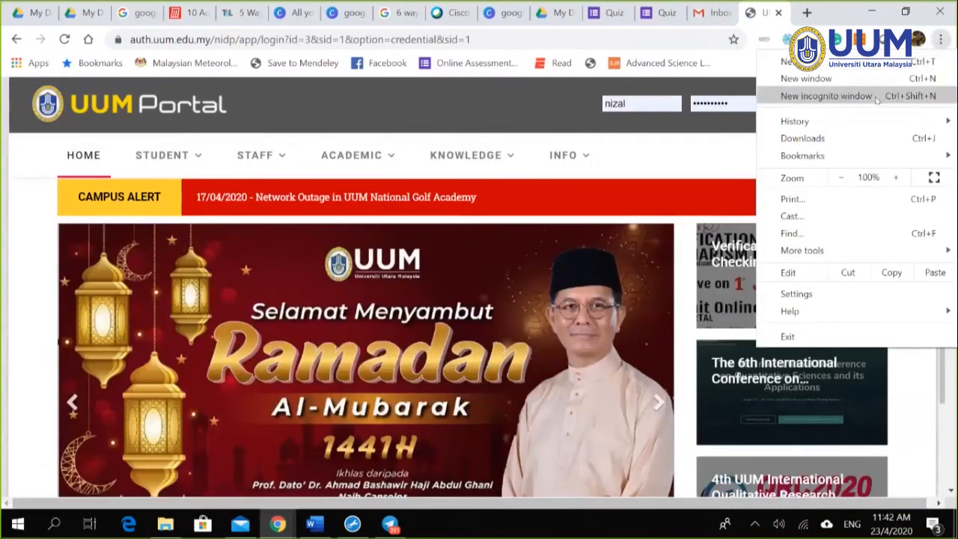
click(823, 96)
text(portal.uum.edu.my)
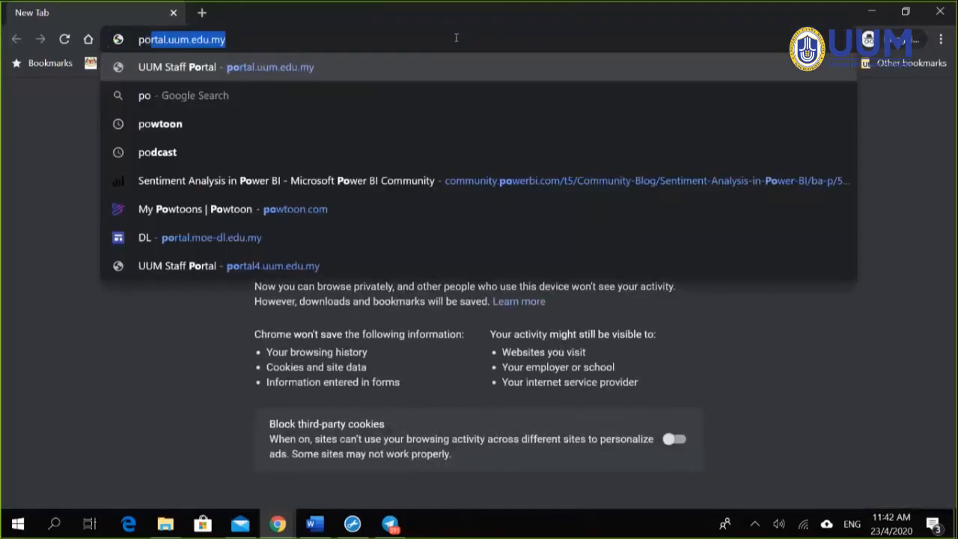
click(352, 68)
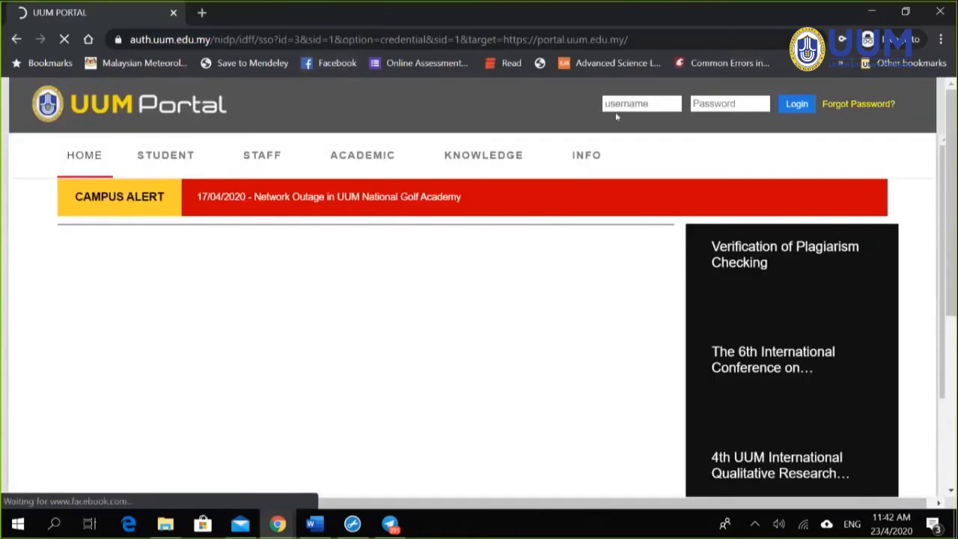
click(616, 111)
text(nizal)
key(Tab)
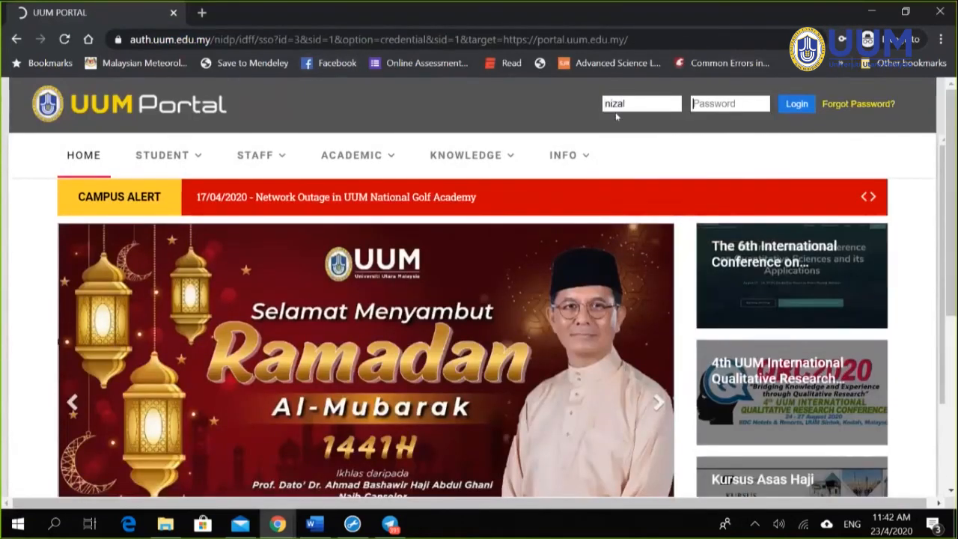
text(**************)
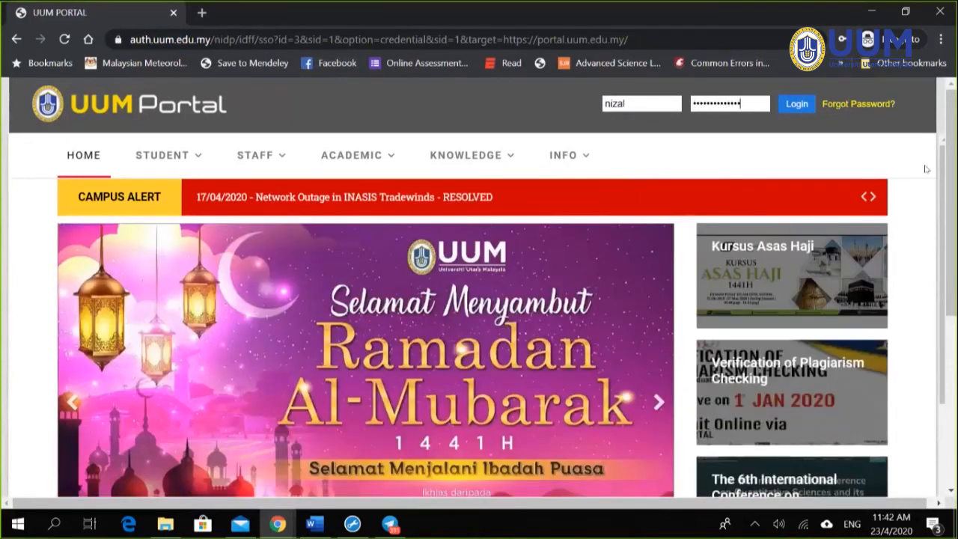
click(793, 104)
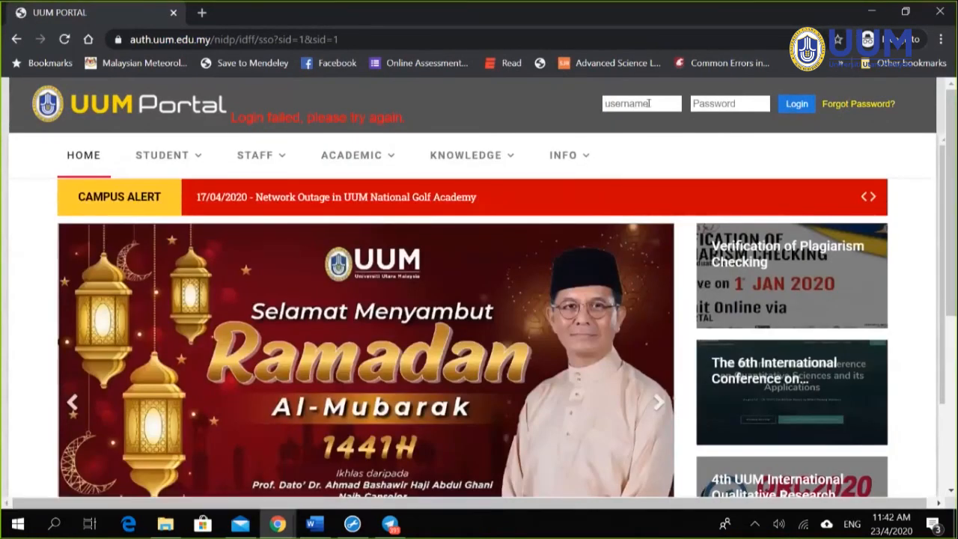
Step: Re-enter the username and password after the failed login, then dismiss the welcome message
click(648, 103)
text(nizal)
key(Tab)
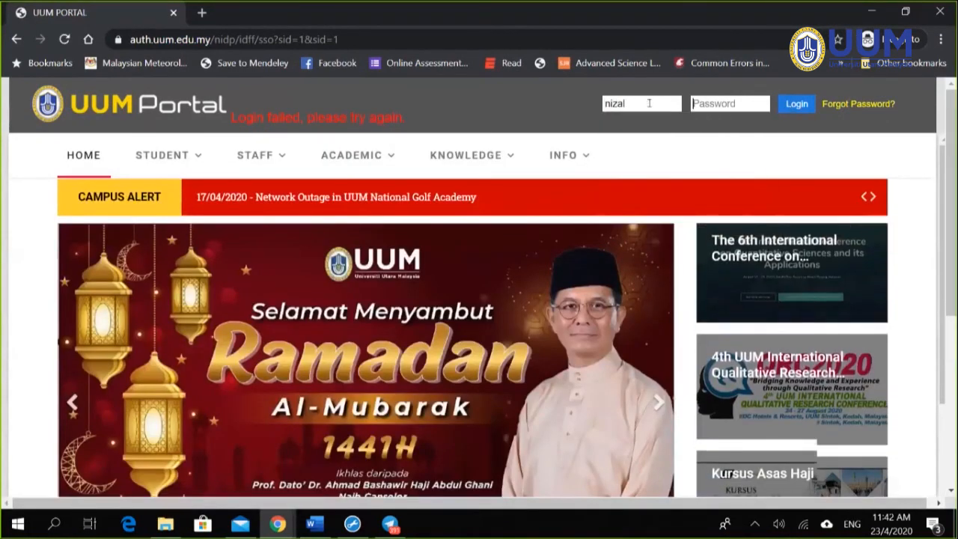
text(******)
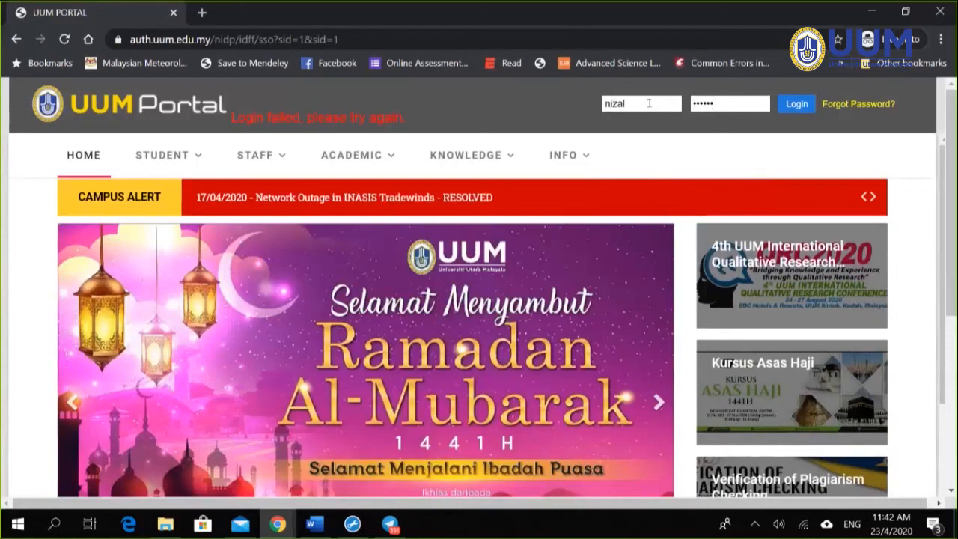
text(*******)
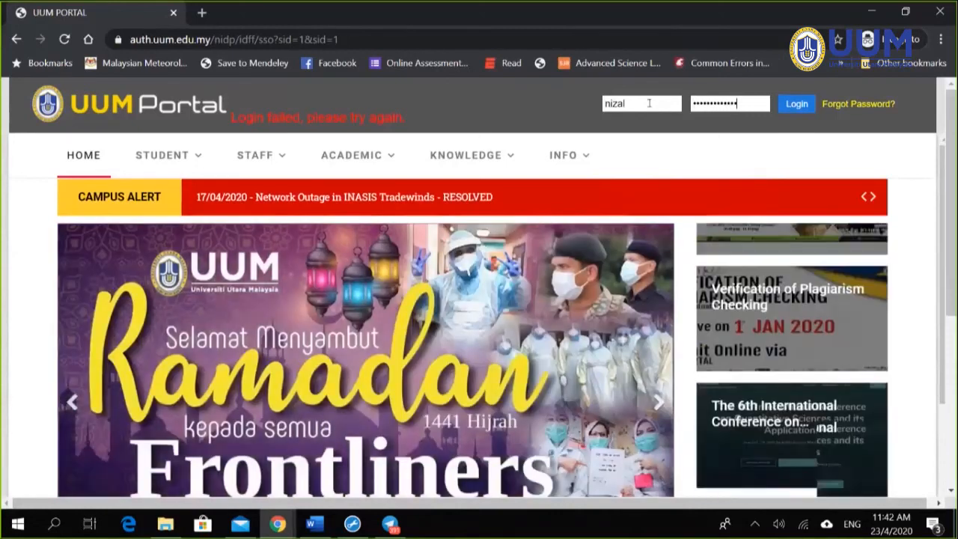
click(792, 106)
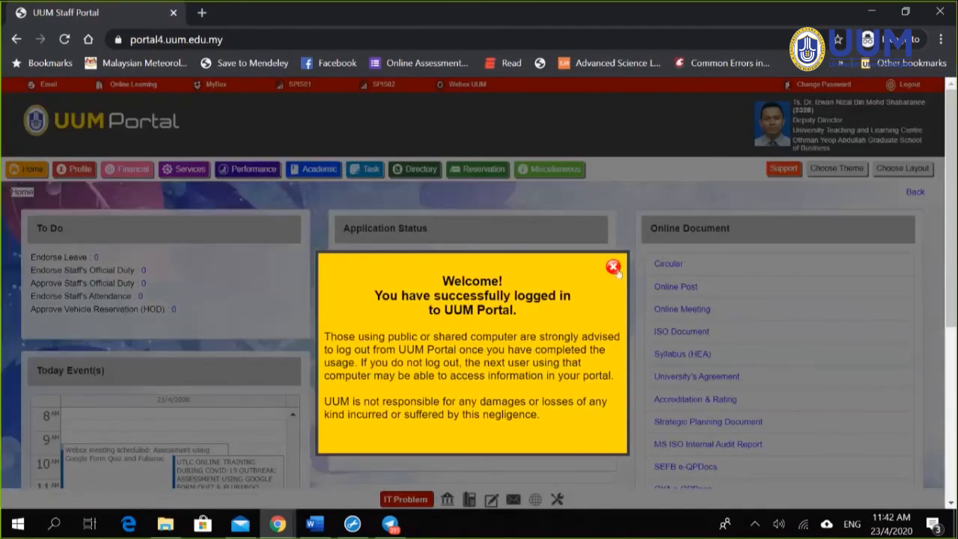
click(615, 269)
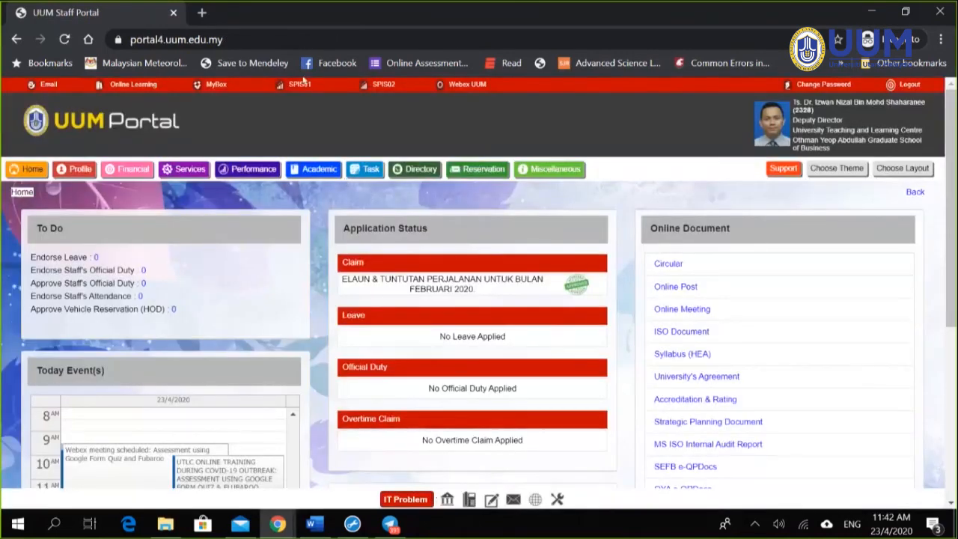
Step: Open the Session 2019/2020 UUM Online Learning site from the portal
click(139, 86)
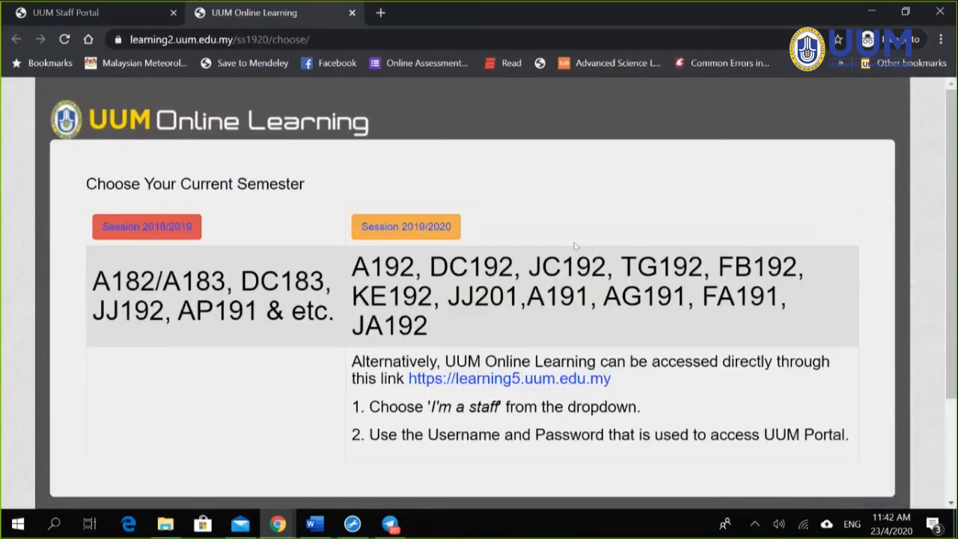
click(415, 232)
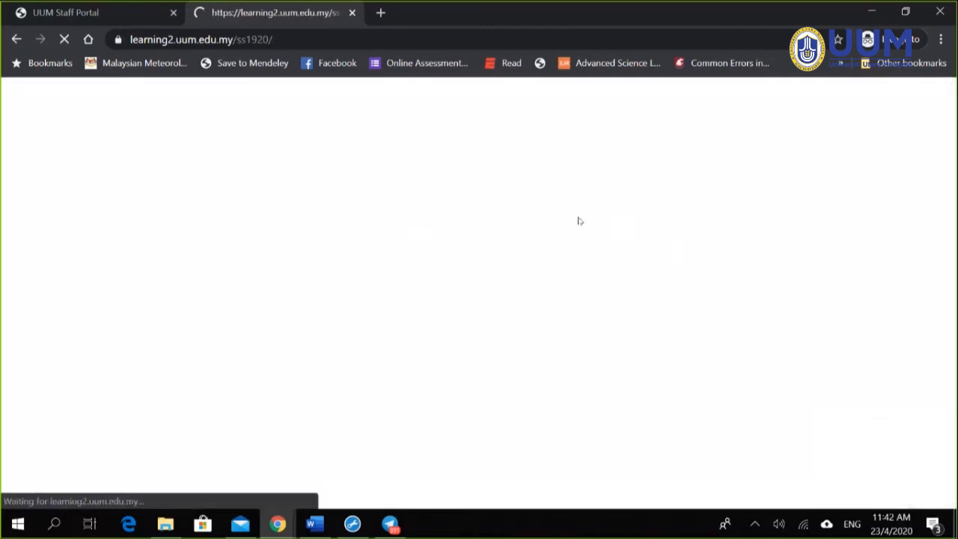
scroll(458, 234, down, 2)
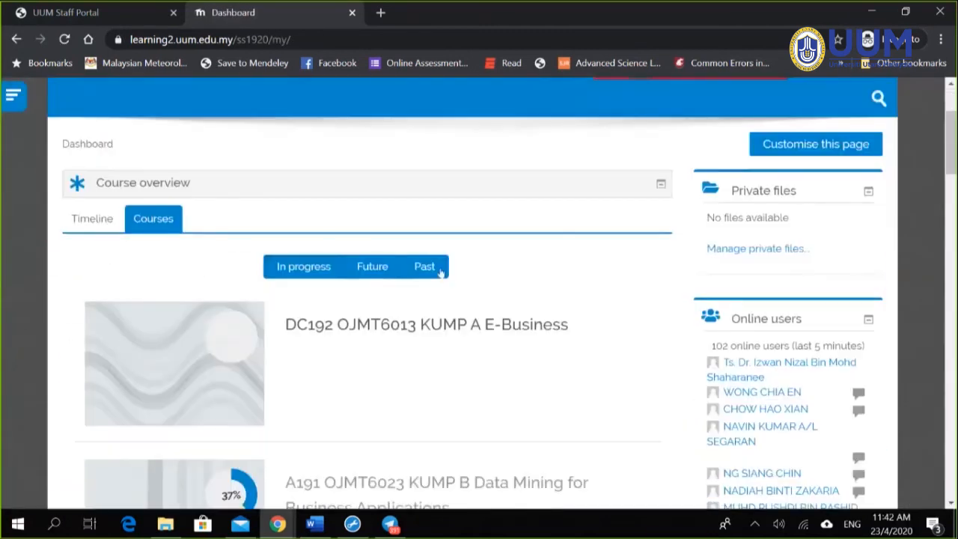
scroll(459, 346, down, 2)
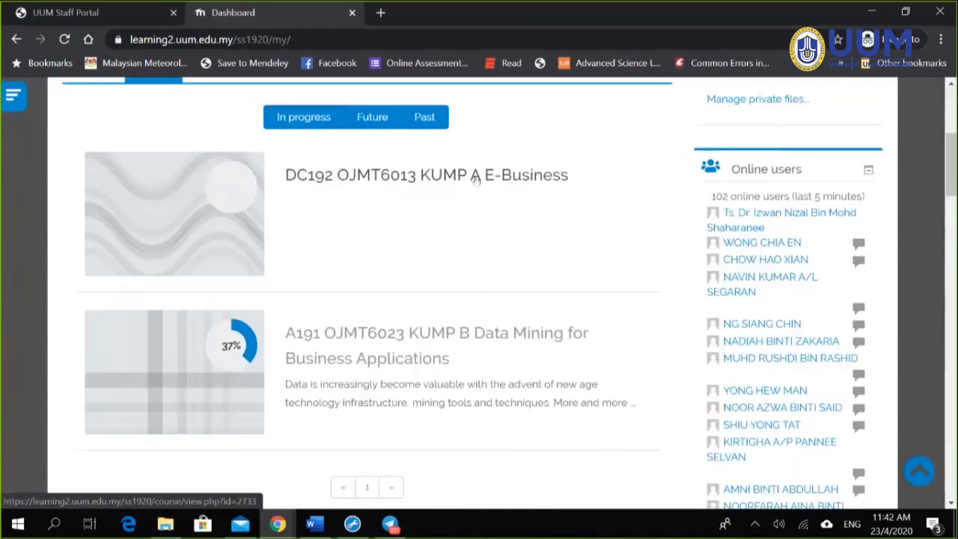
Step: Open the DC192 OJMT6013 KUMP A E-Business course and look through its sections
click(344, 177)
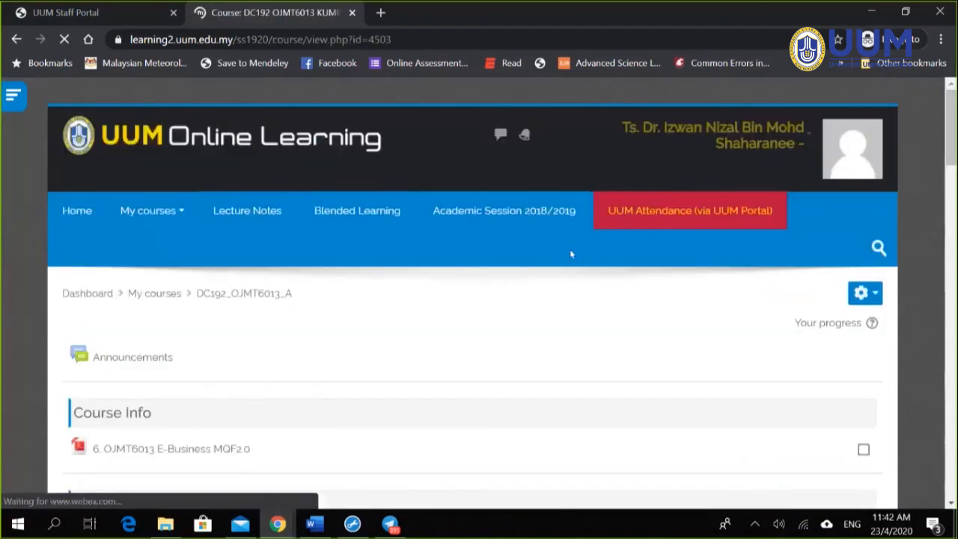
scroll(566, 262, down, 7)
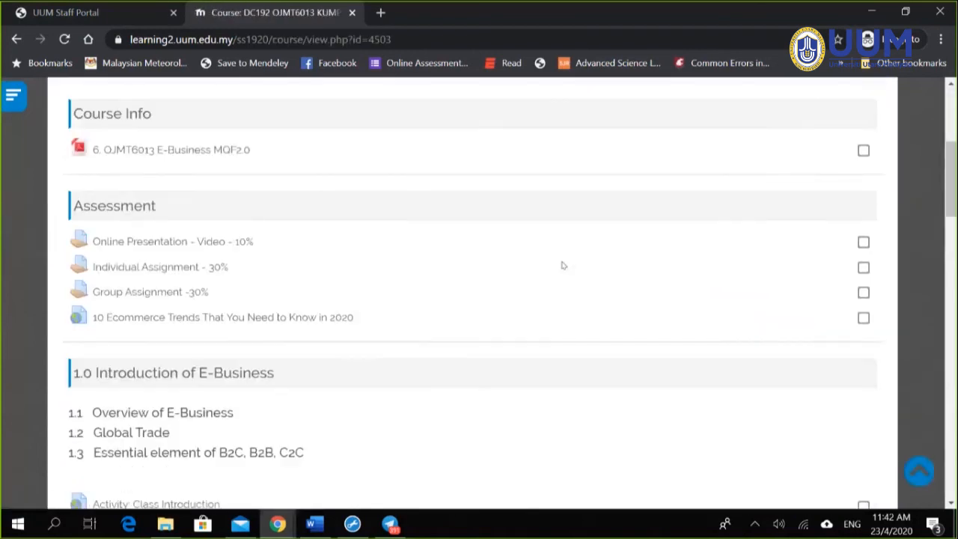
scroll(556, 264, down, 9)
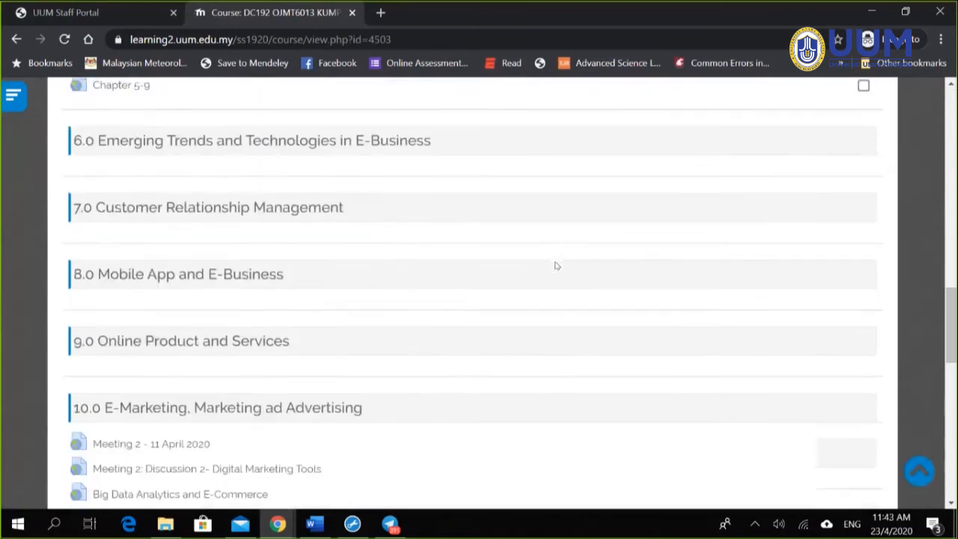
scroll(552, 267, up, 3)
scroll(554, 269, down, 5)
scroll(546, 271, up, 15)
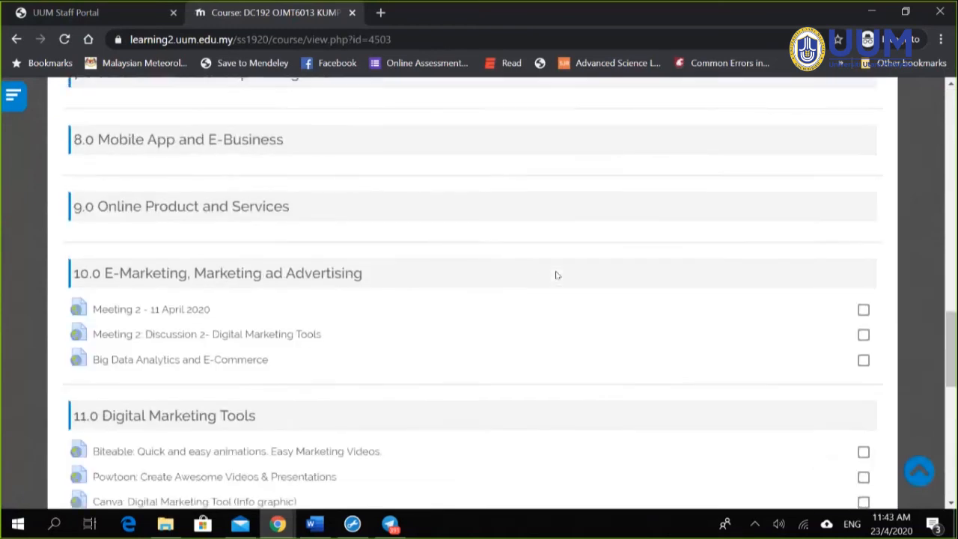
scroll(486, 267, up, 3)
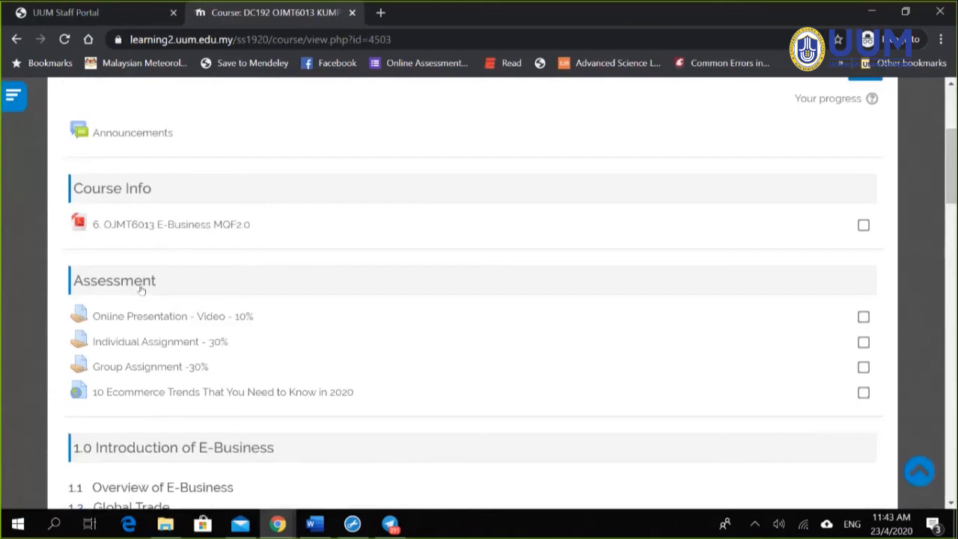
scroll(879, 215, up, 4)
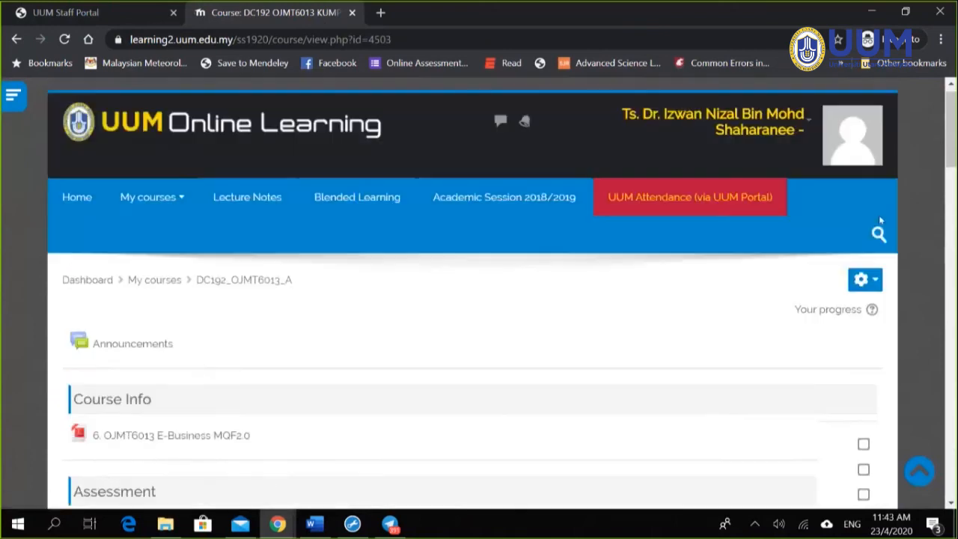
click(876, 296)
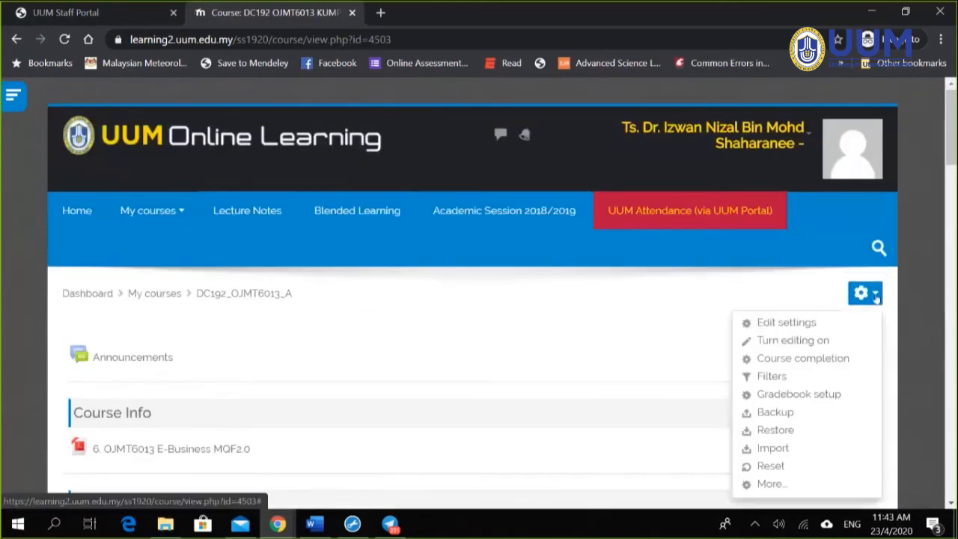
Step: Turn editing on for E-Business and start adding an activity or resource under Assessment
click(800, 343)
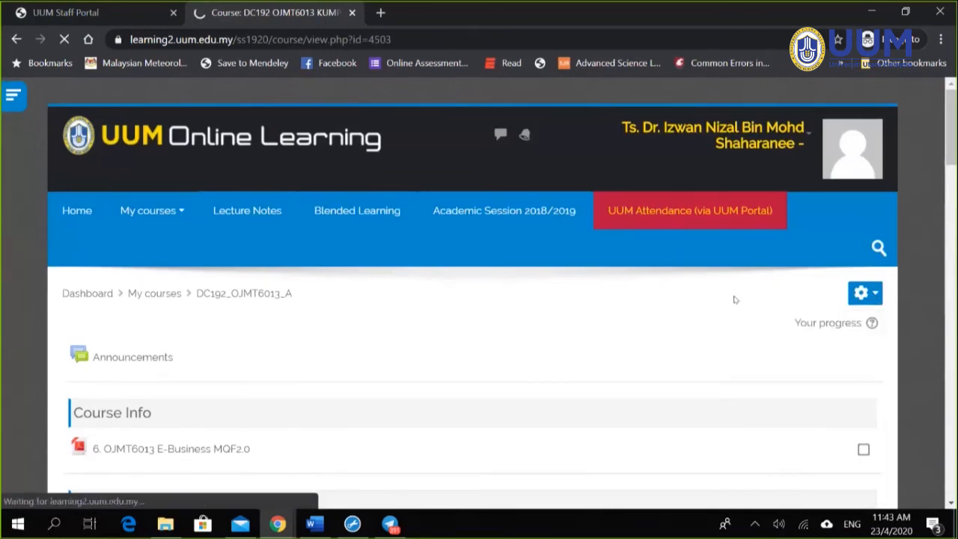
scroll(732, 303, down, 3)
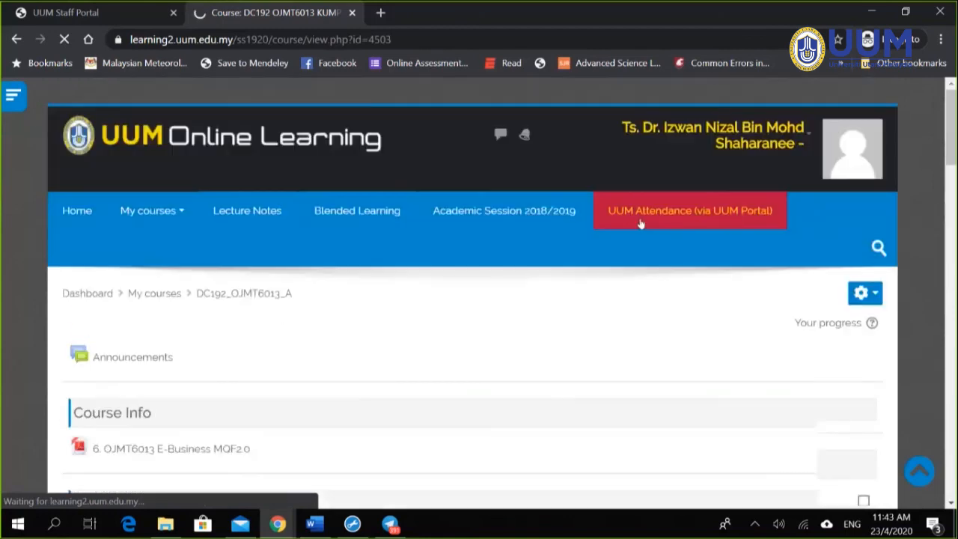
scroll(722, 299, down, 2)
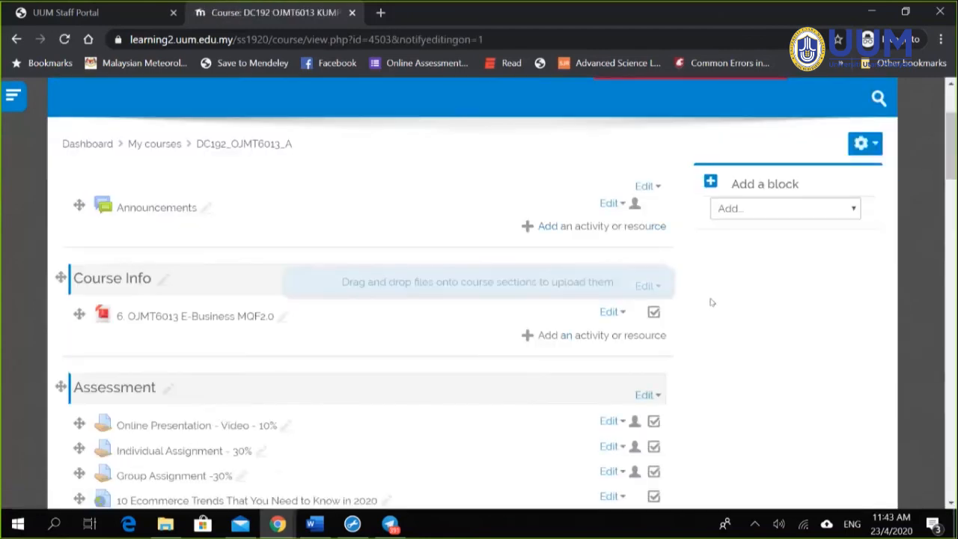
scroll(711, 302, down, 1)
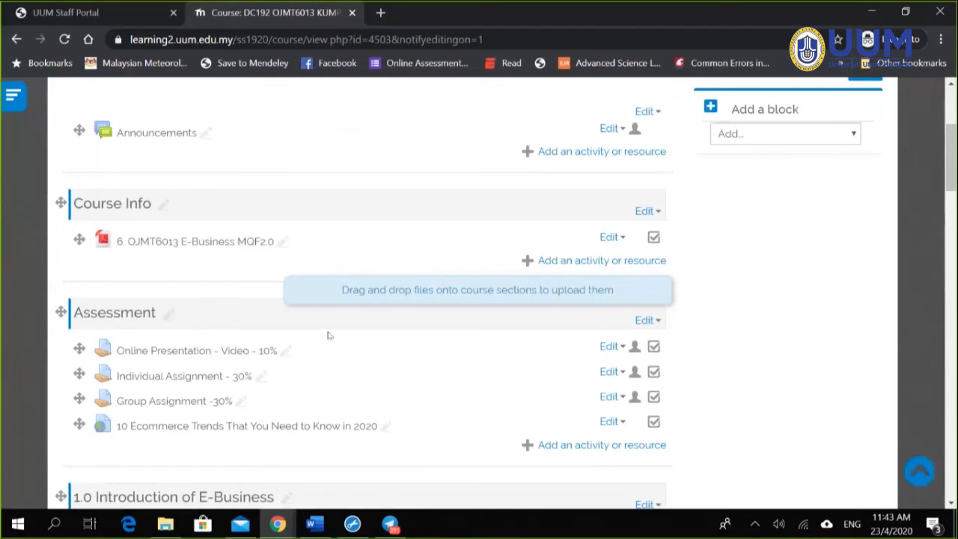
scroll(292, 322, down, 1)
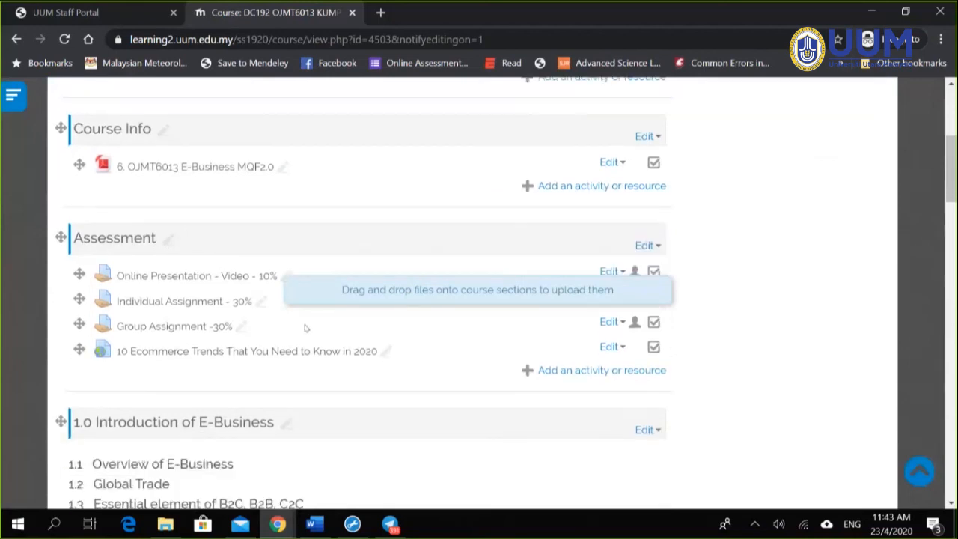
click(577, 371)
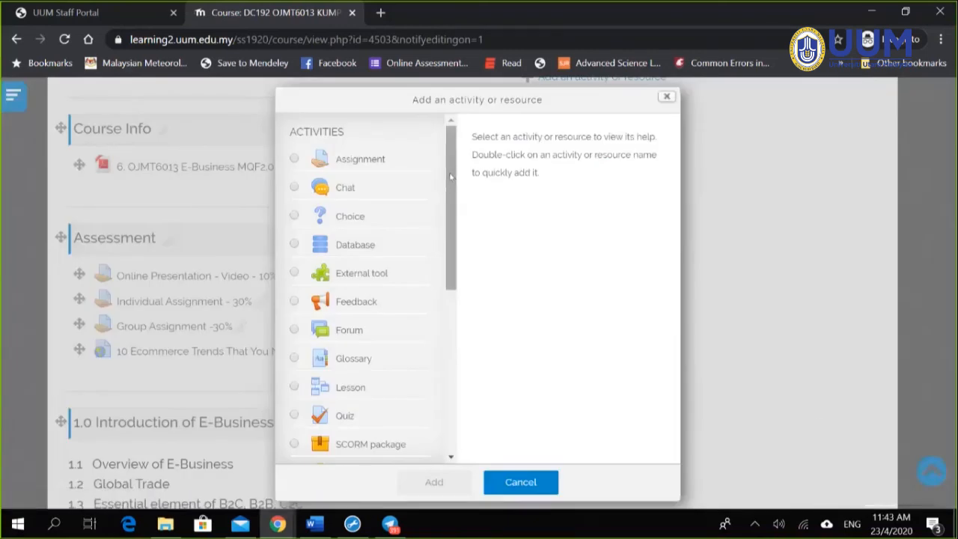
Step: Read the URL resource type's help in the chooser, then cancel without adding anything
scroll(451, 179, down, 1)
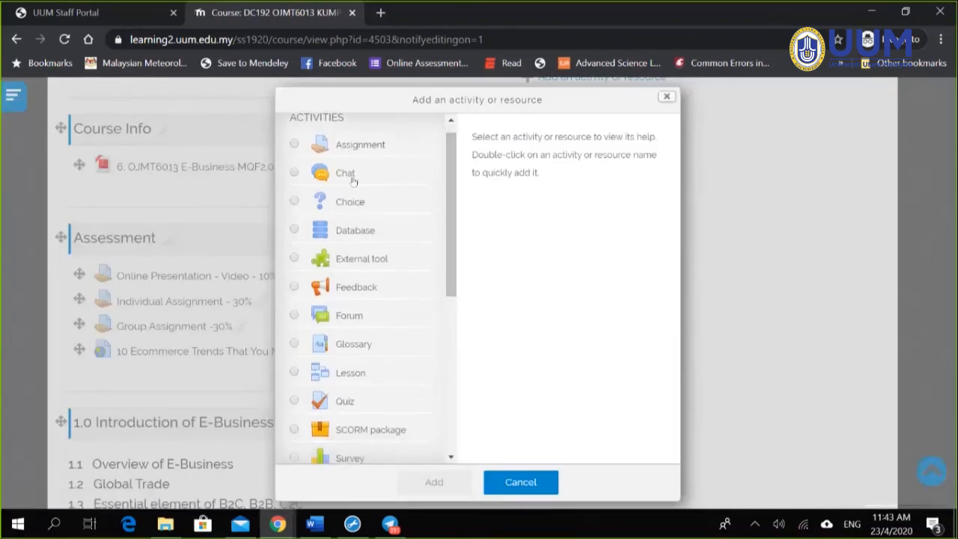
drag(449, 266, 447, 432)
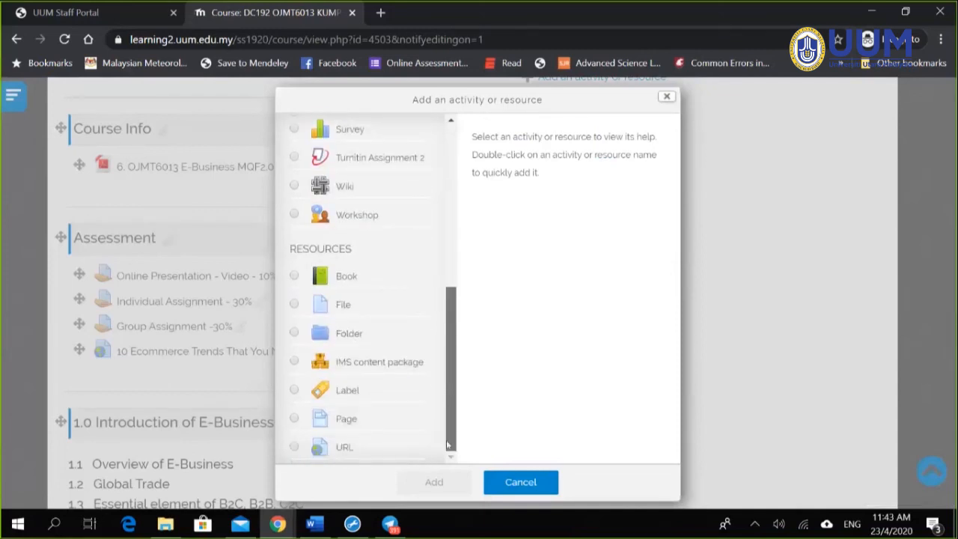
click(294, 448)
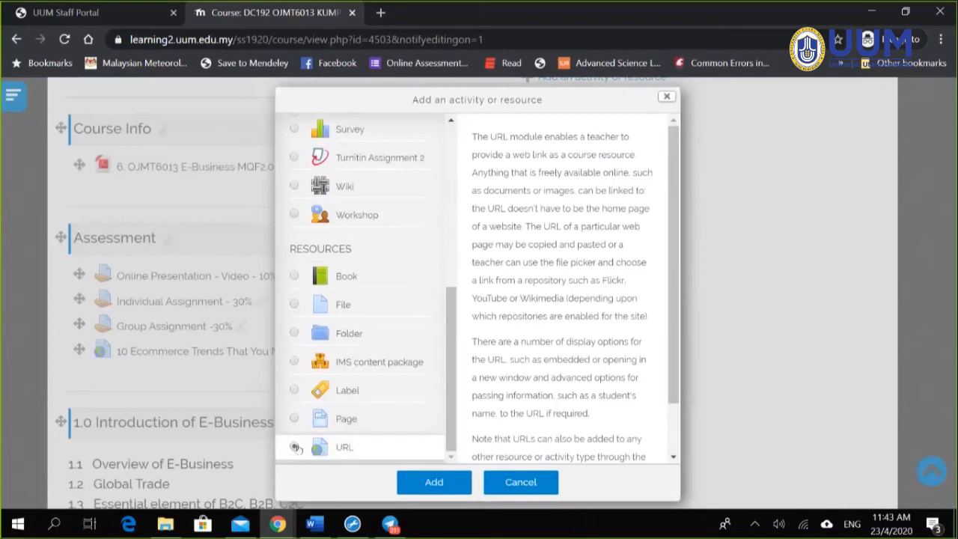
click(528, 483)
scroll(522, 192, up, 5)
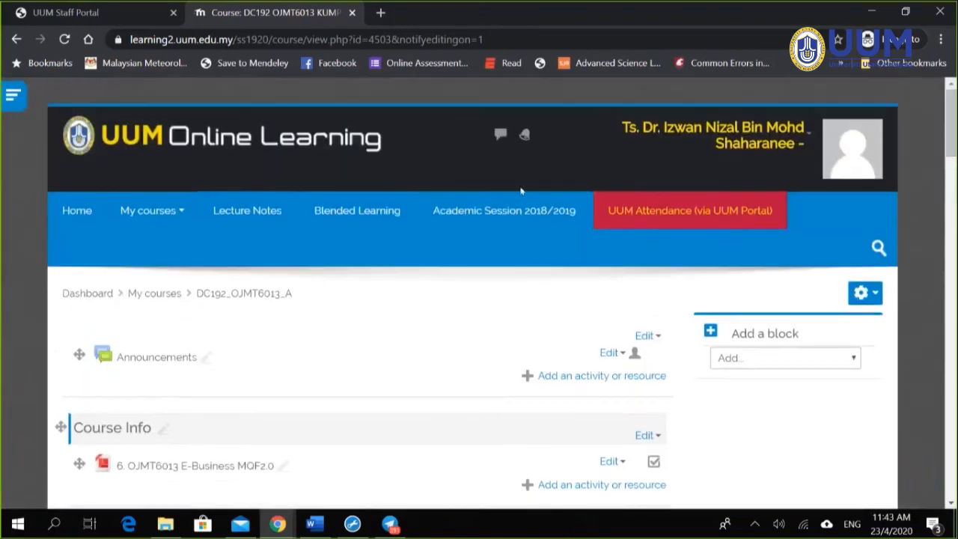
right_click(392, 211)
Step: Check the Blended Learning Status tab rating E-Business Blended, then return to the course page
click(420, 222)
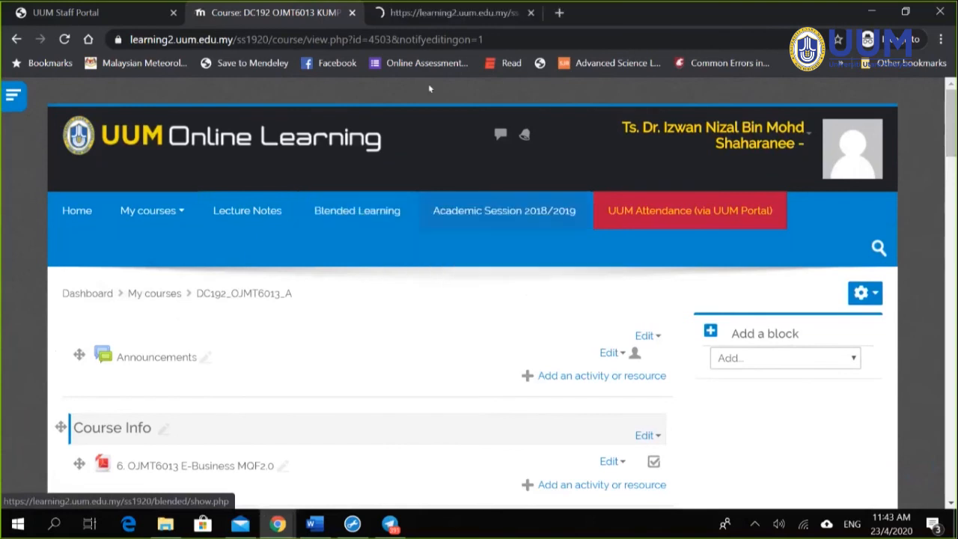
click(382, 21)
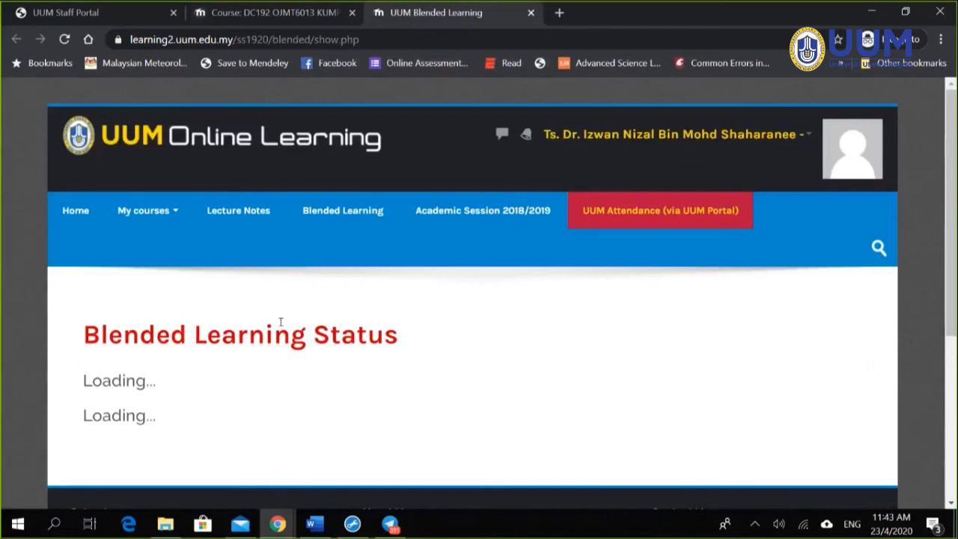
scroll(388, 387, down, 5)
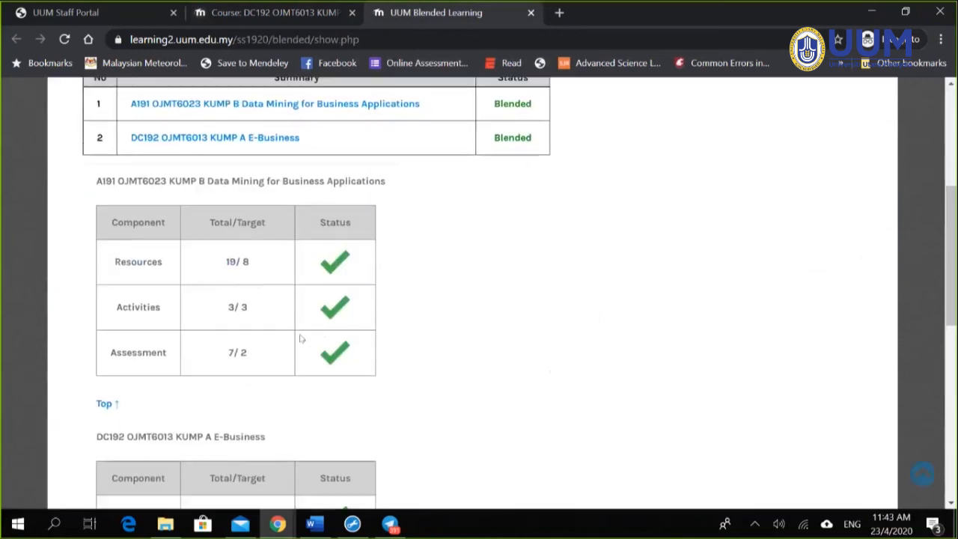
scroll(303, 333, down, 3)
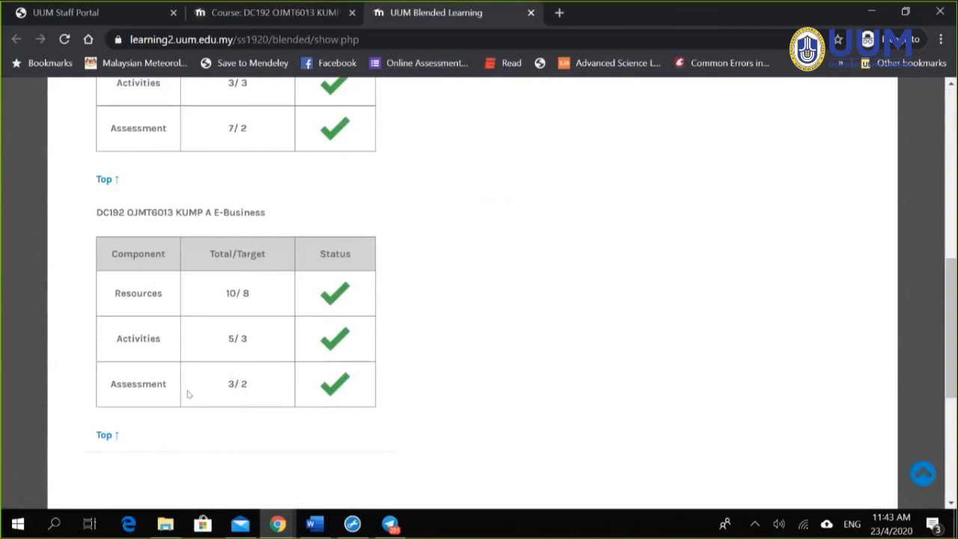
click(296, 23)
scroll(539, 307, down, 4)
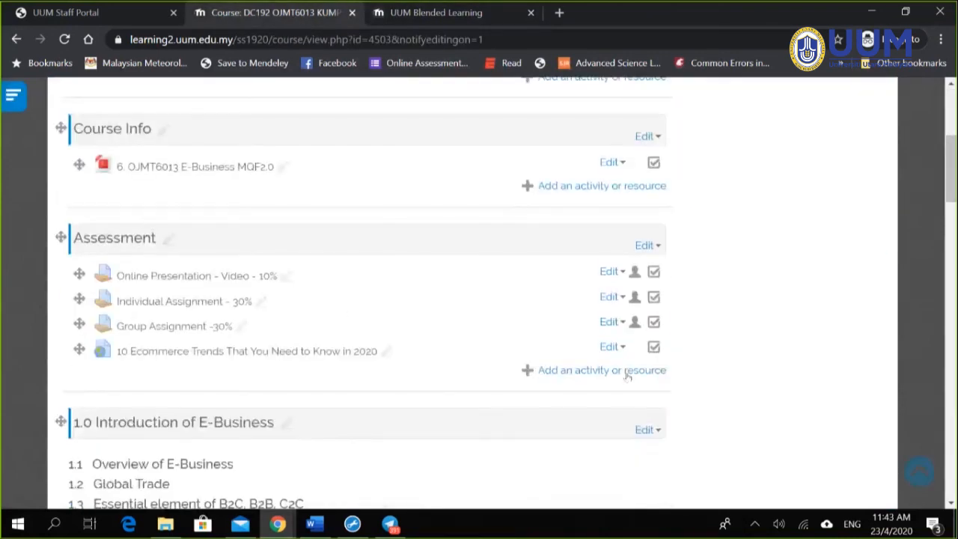
Step: Create a URL resource in Assessment and name it 'Asssessment : Quiz 1'
click(627, 371)
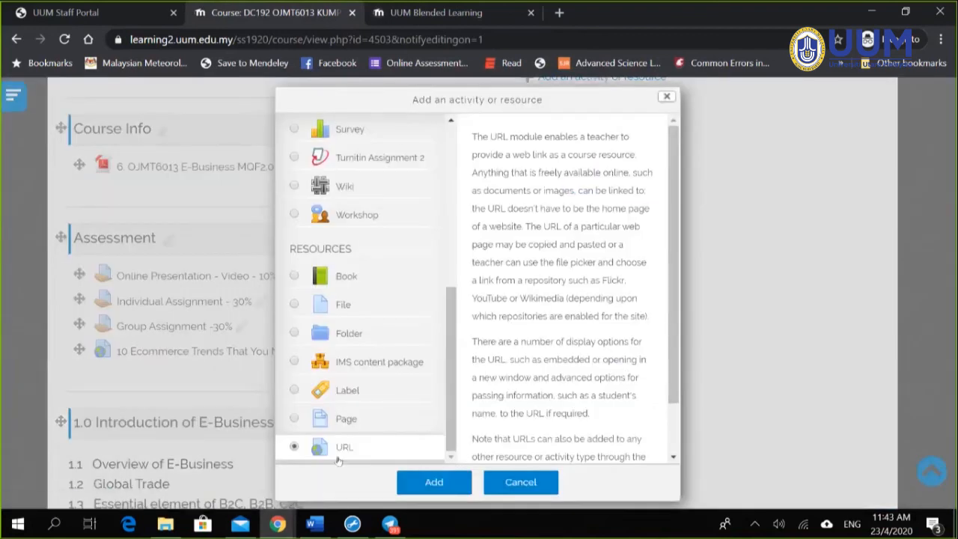
click(451, 486)
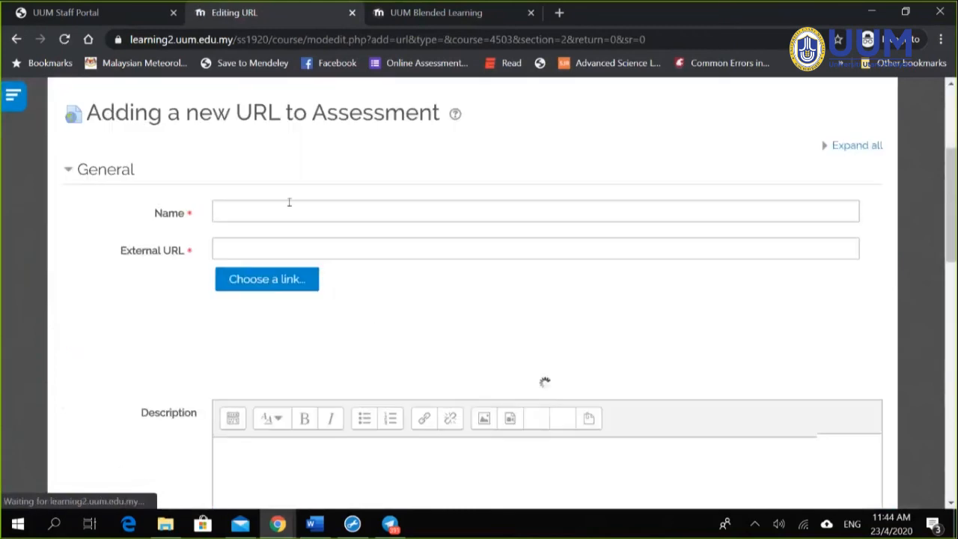
click(290, 203)
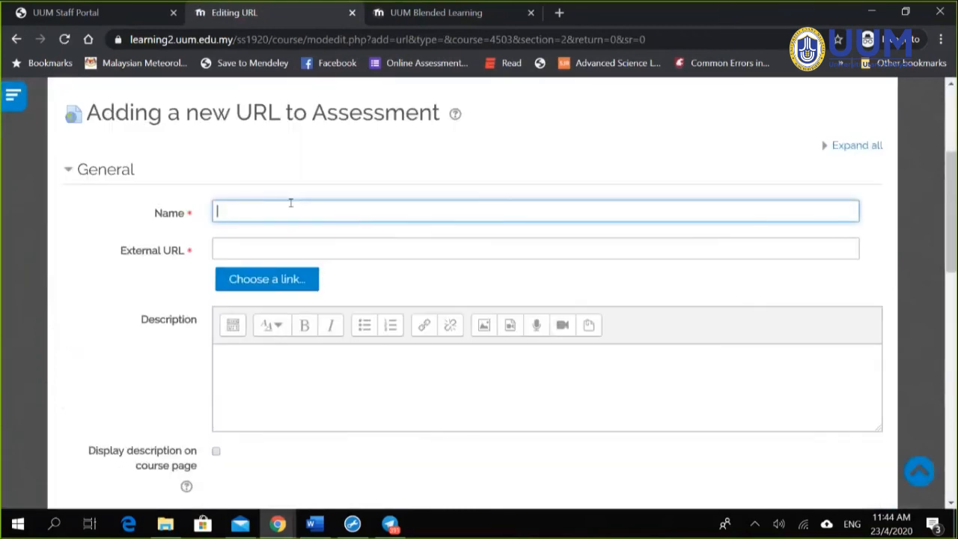
text(Asssessmenet)
key(BackSpace)
text(t : Quiz 1)
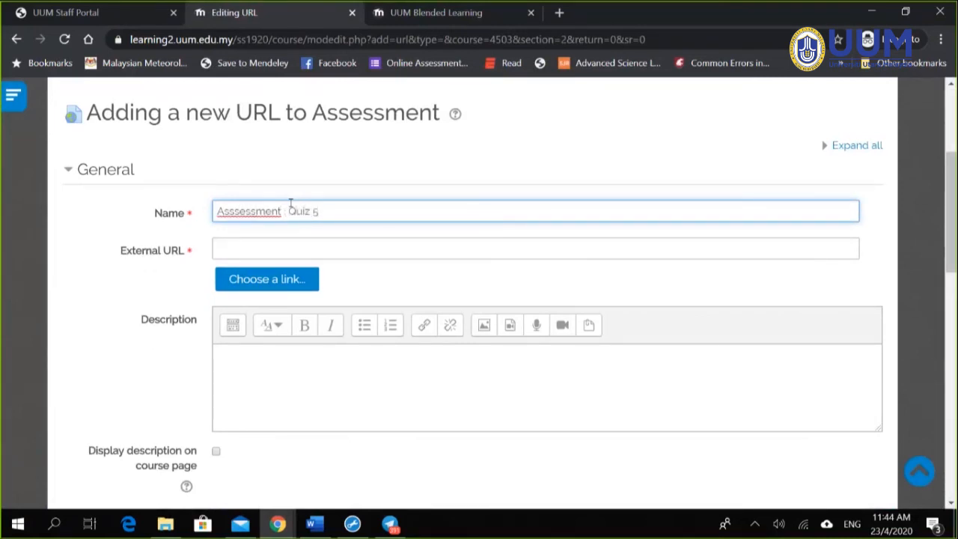
click(282, 250)
click(277, 524)
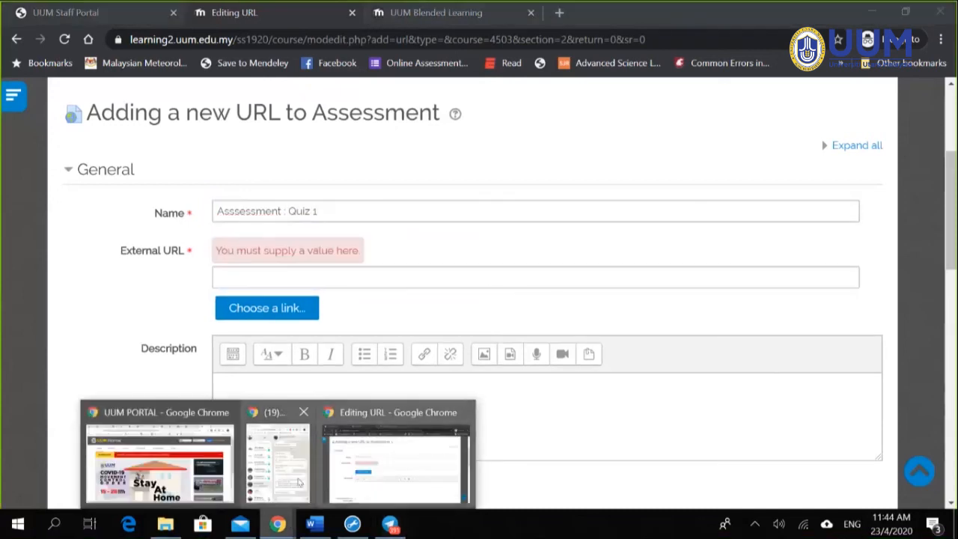
Step: Copy the Quiz 1 form's shortened forms.gle link, then go back to the Moodle URL form
click(156, 464)
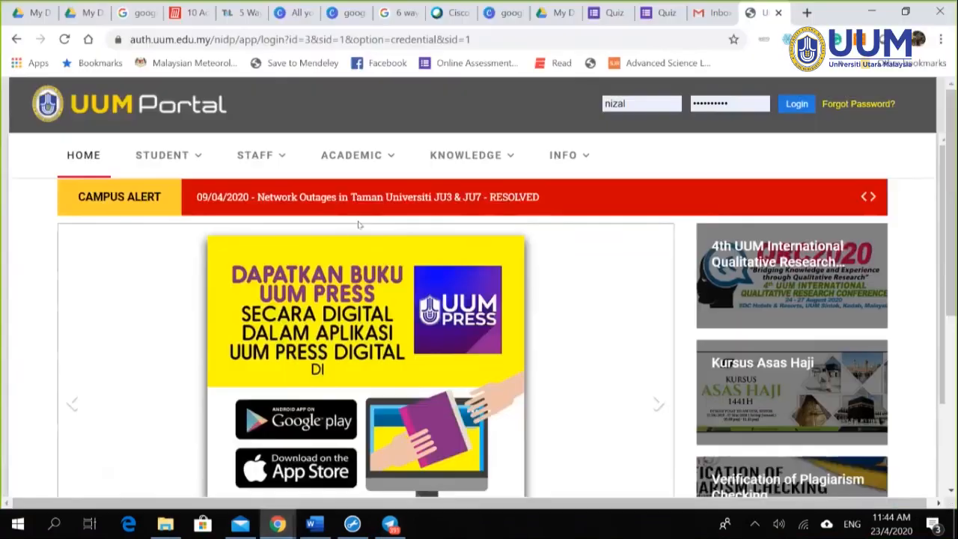
click(610, 13)
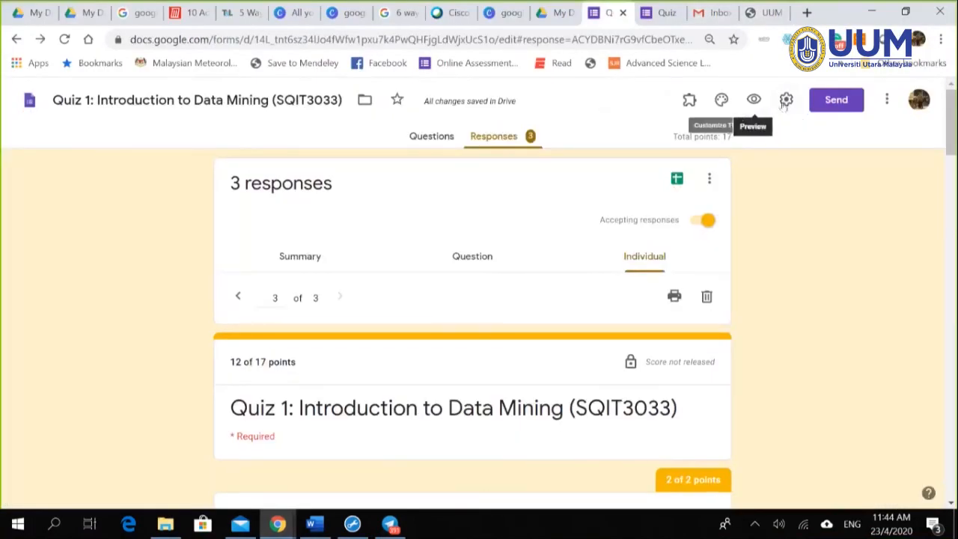
click(786, 99)
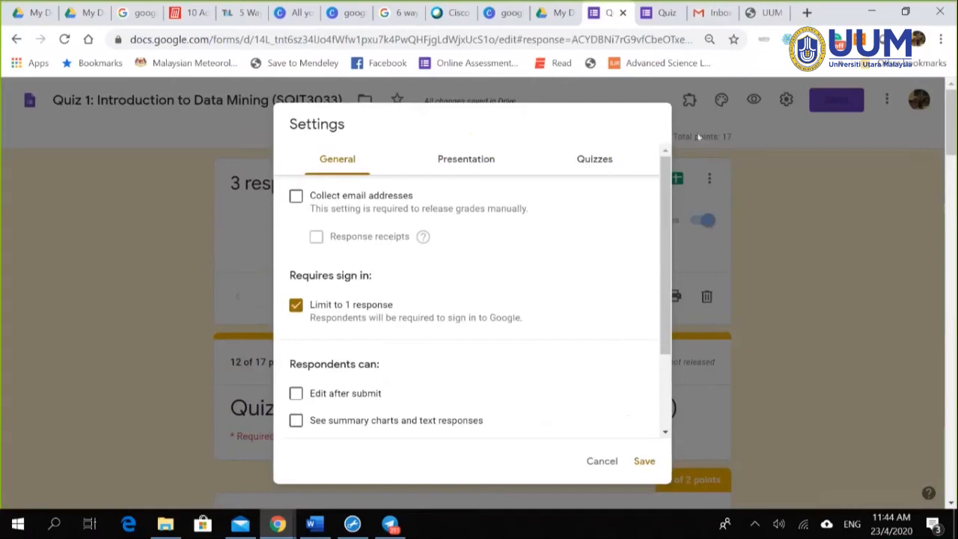
click(809, 191)
click(826, 102)
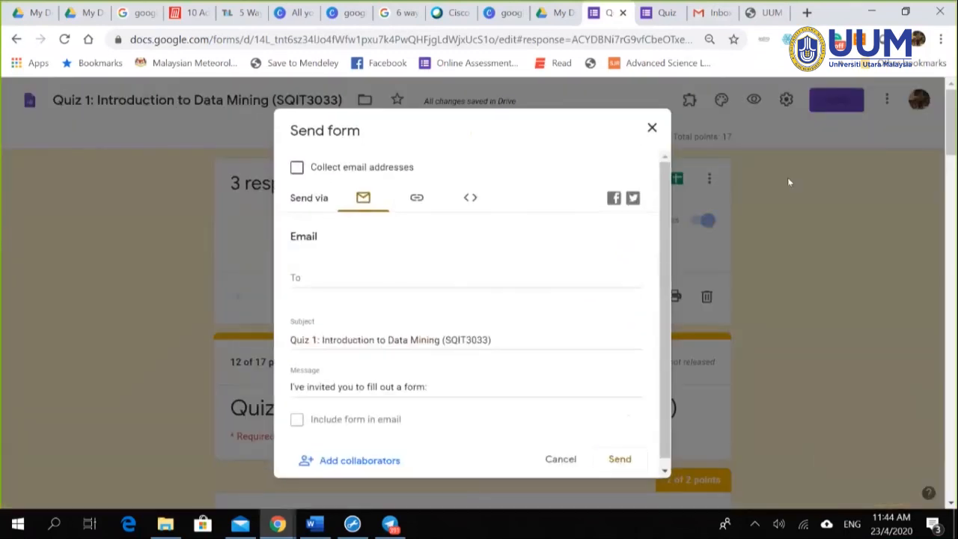
click(416, 198)
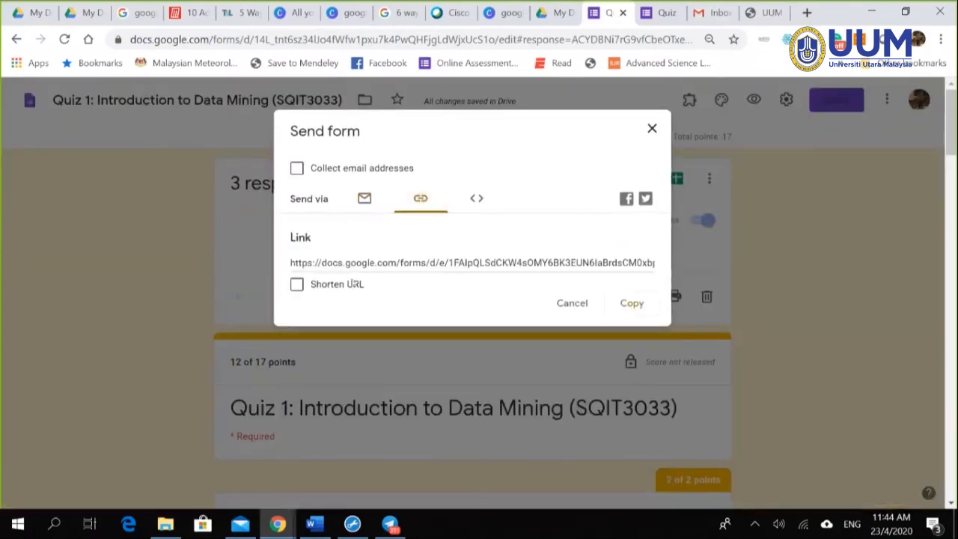
click(296, 284)
click(631, 303)
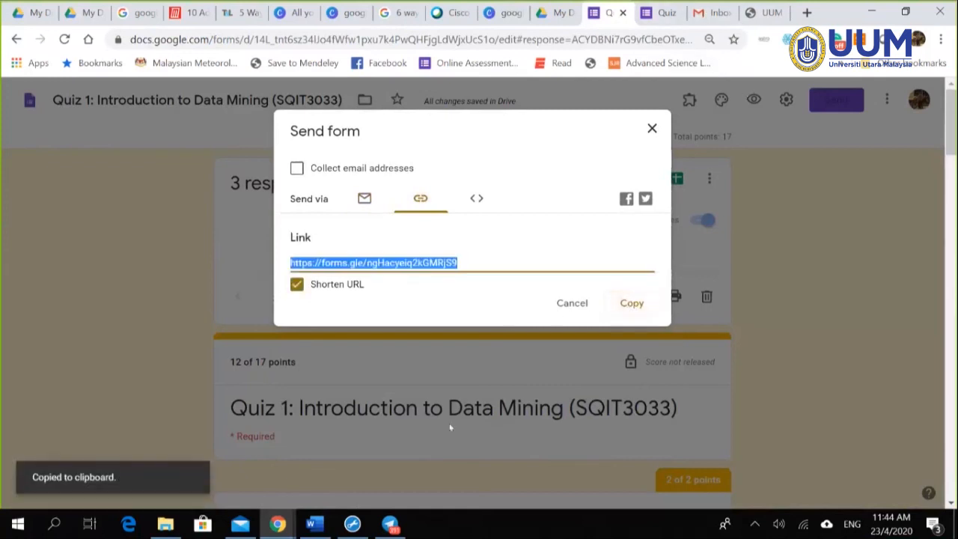
mouse_move(260, 533)
click(396, 449)
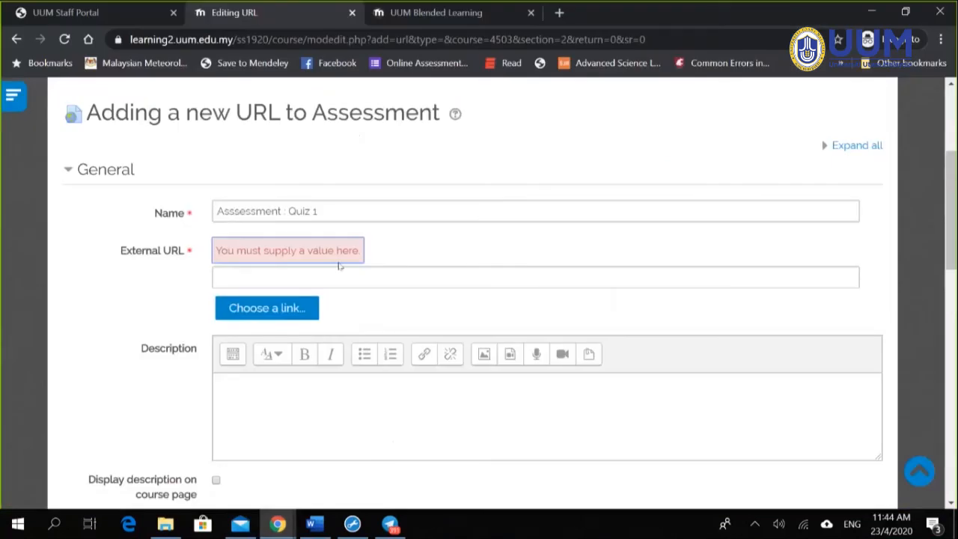
Step: Paste the forms.gle quiz link as External URL and add the description 'Quiz 1- Introduction to data mining'
key(ctrl+v)
click(327, 404)
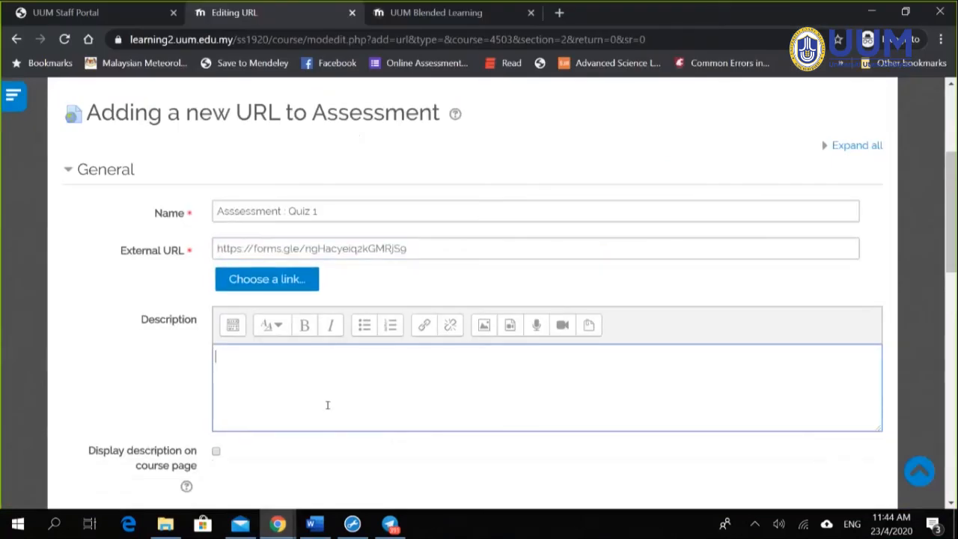
text(Quiz 1- Introduction)
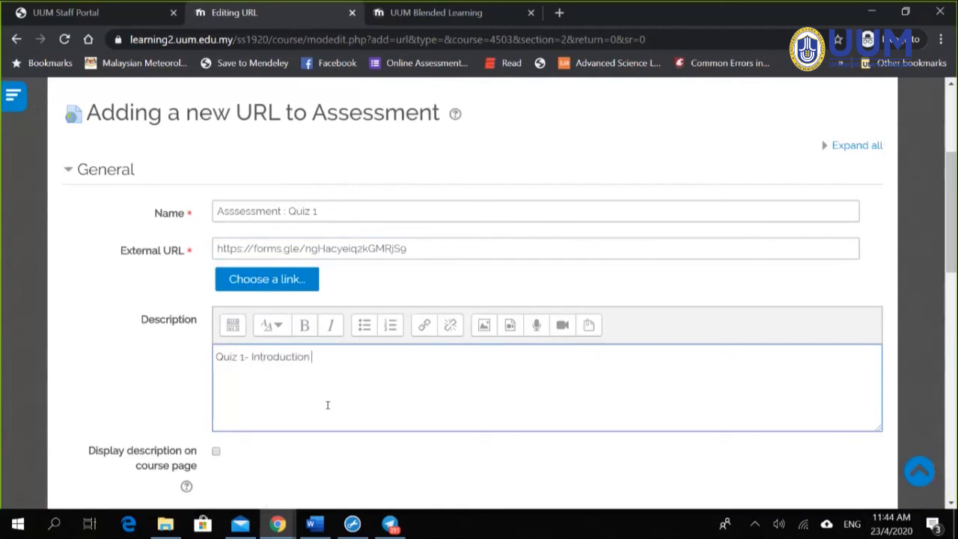
text( to data Mining)
scroll(517, 370, down, 4)
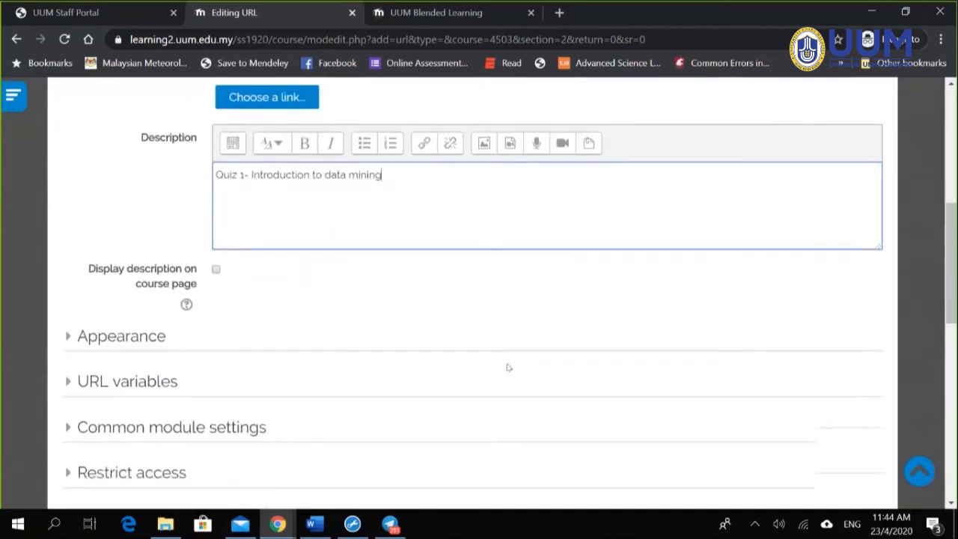
scroll(494, 299, up, 3)
scroll(247, 397, up, 4)
scroll(221, 299, down, 2)
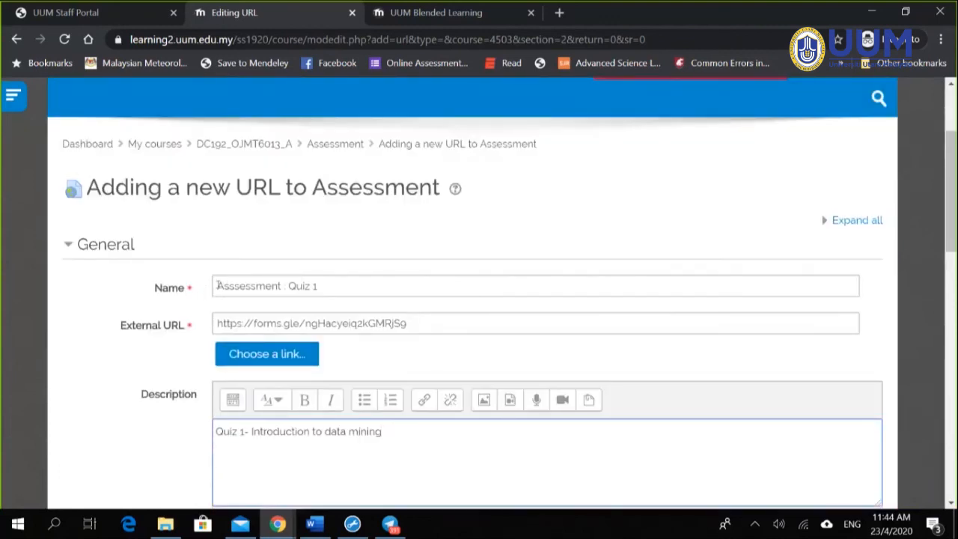
Step: Correct the misspelled 'Asssessment' via spellcheck so the name reads 'Assessment : Quiz 1'
drag(217, 285, 277, 286)
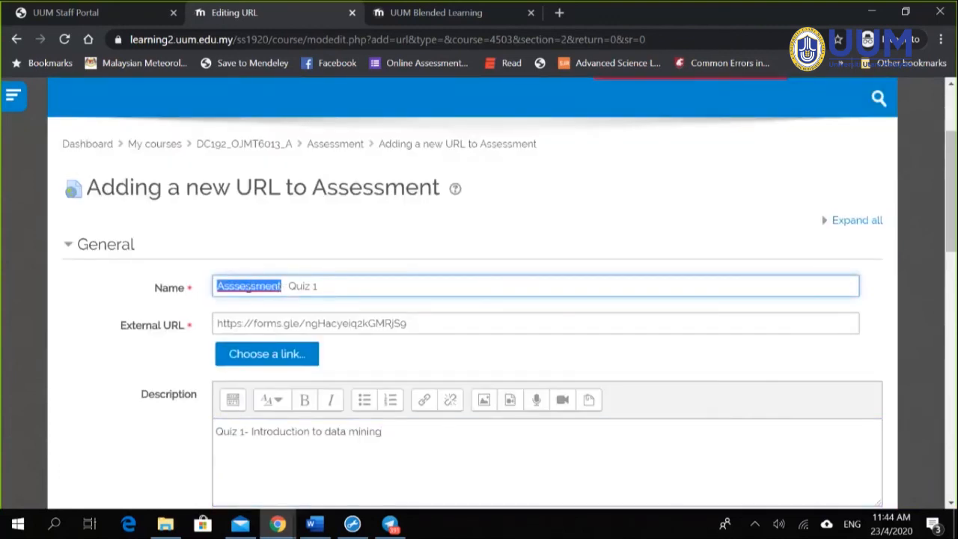
click(309, 287)
right_click(237, 286)
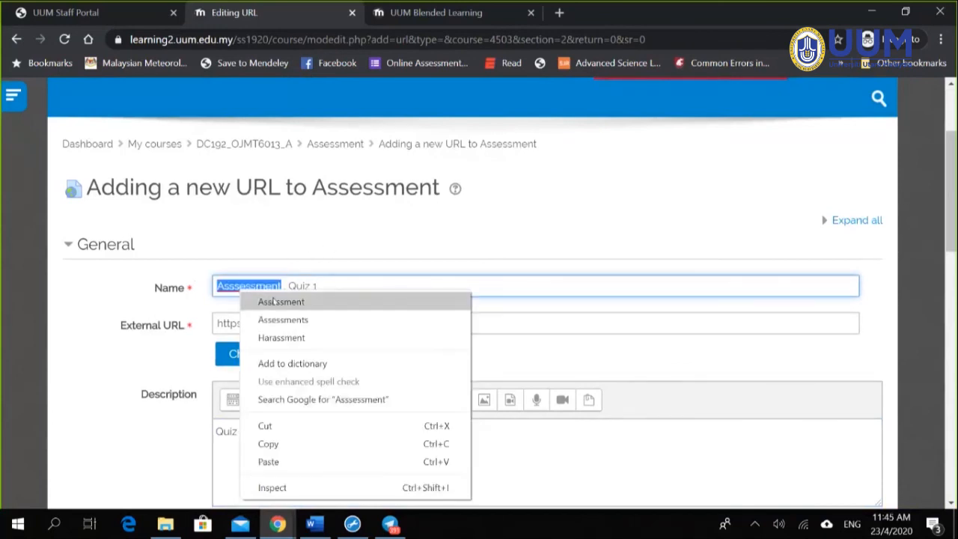
click(274, 301)
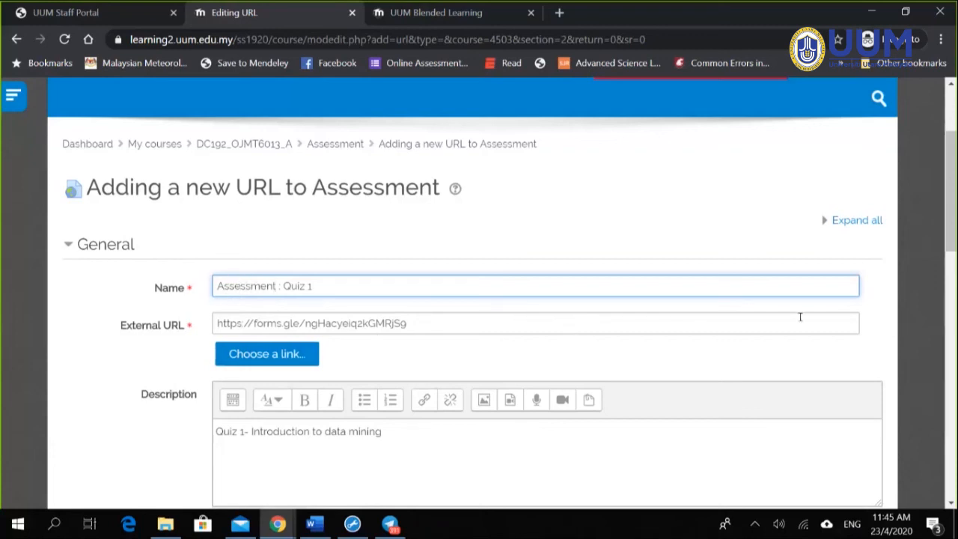
scroll(800, 318, down, 15)
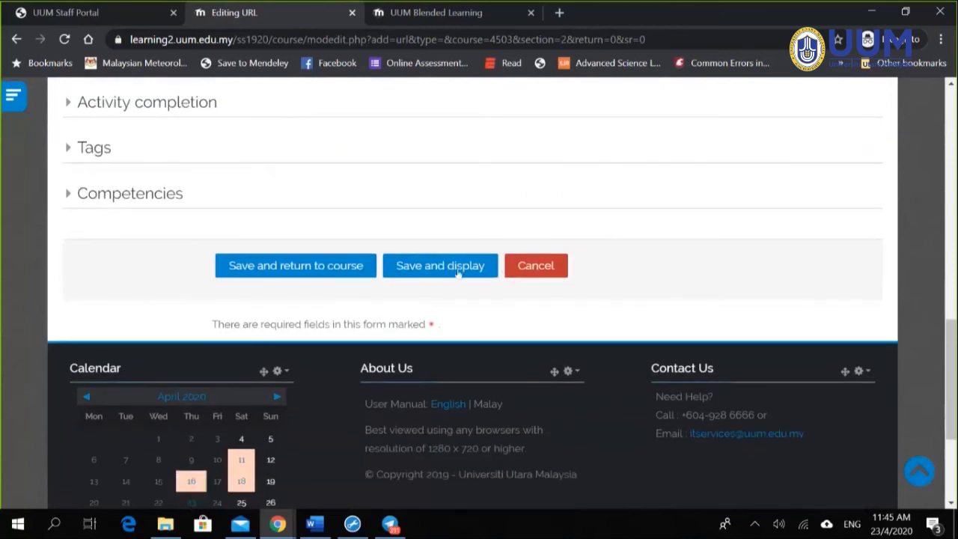
Step: Save Assessment : Quiz 1, check it in the course's Assessment section, then reload Blended Learning Status
click(454, 274)
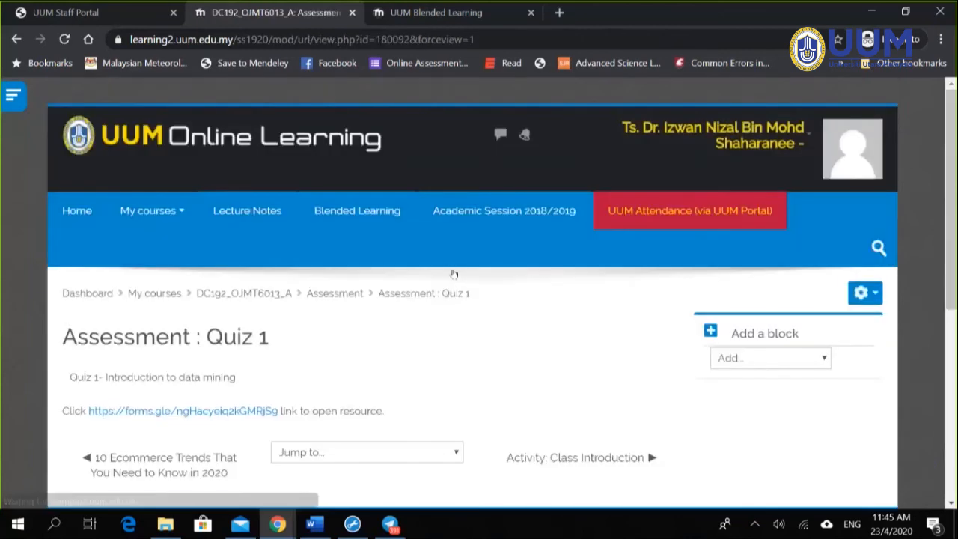
scroll(304, 315, down, 1)
click(336, 223)
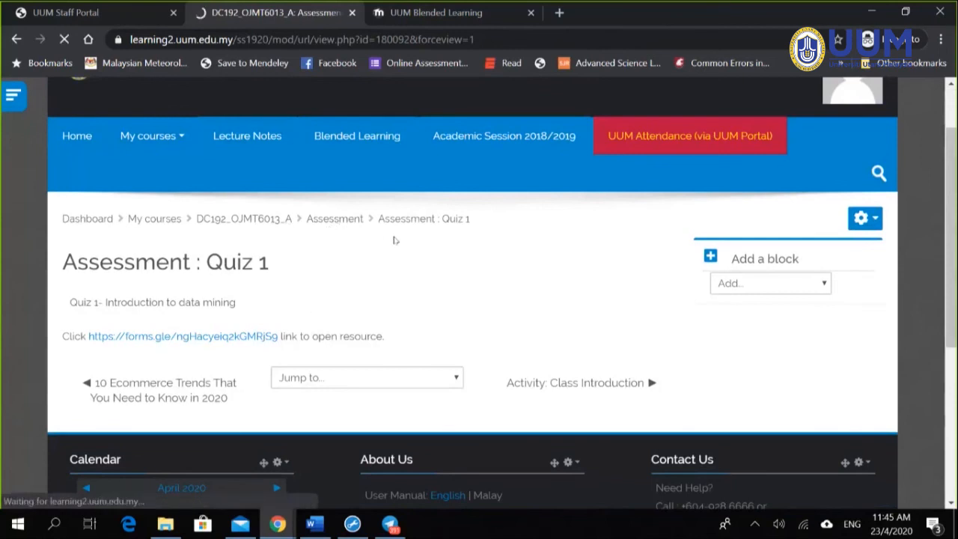
scroll(380, 244, down, 1)
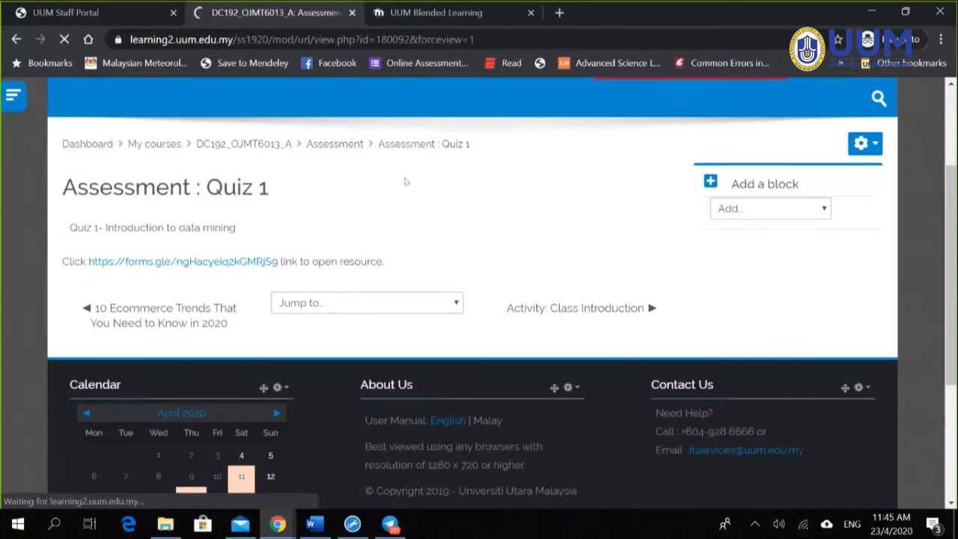
scroll(313, 273, up, 3)
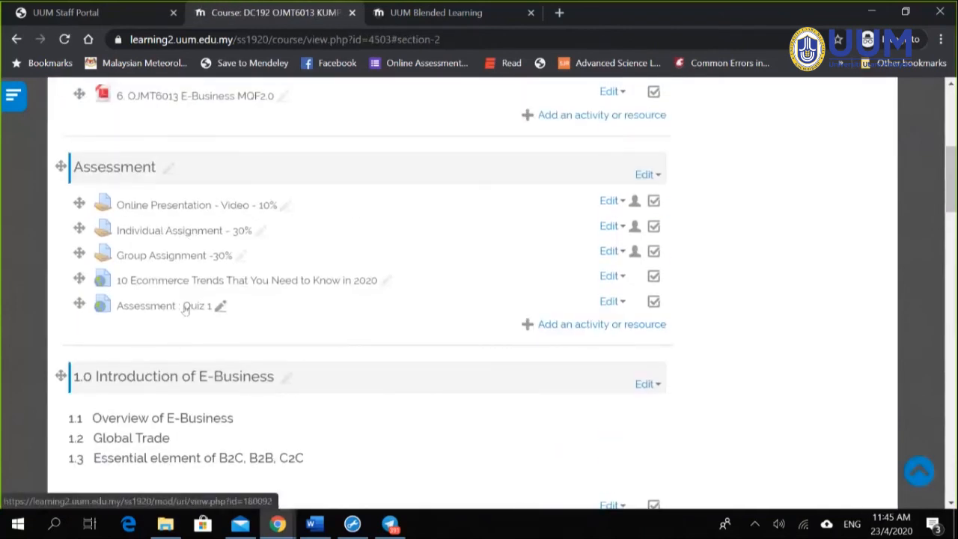
scroll(327, 304, up, 1)
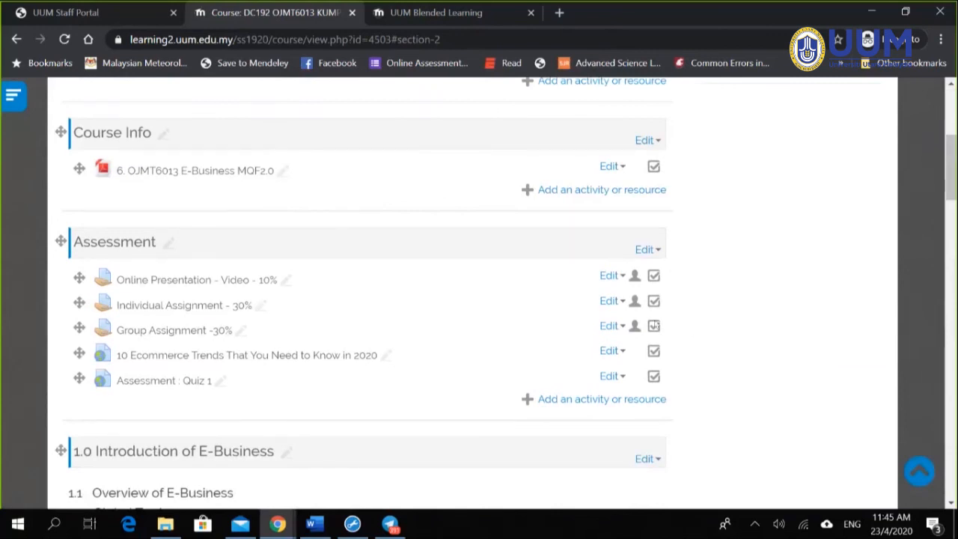
scroll(429, 99, up, 2)
click(384, 16)
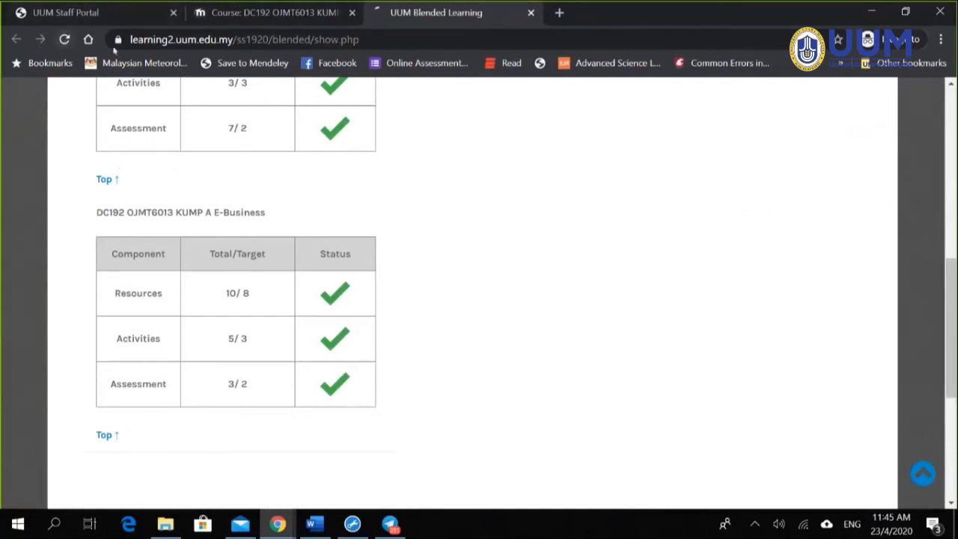
click(64, 39)
Step: Confirm the DC192 OJMT6013 table shows Assessment 4/2, then return to the Quiz 1 window
scroll(336, 382, down, 5)
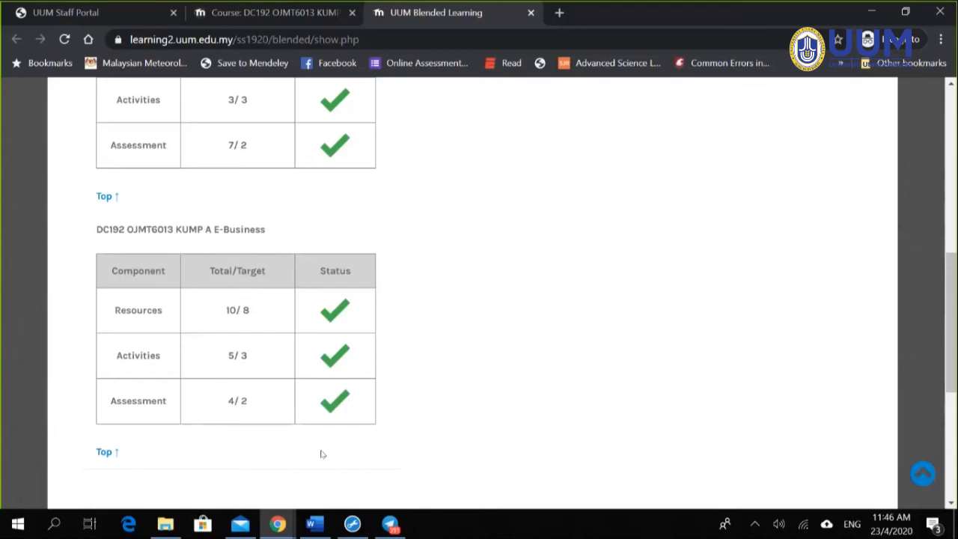
mouse_move(291, 513)
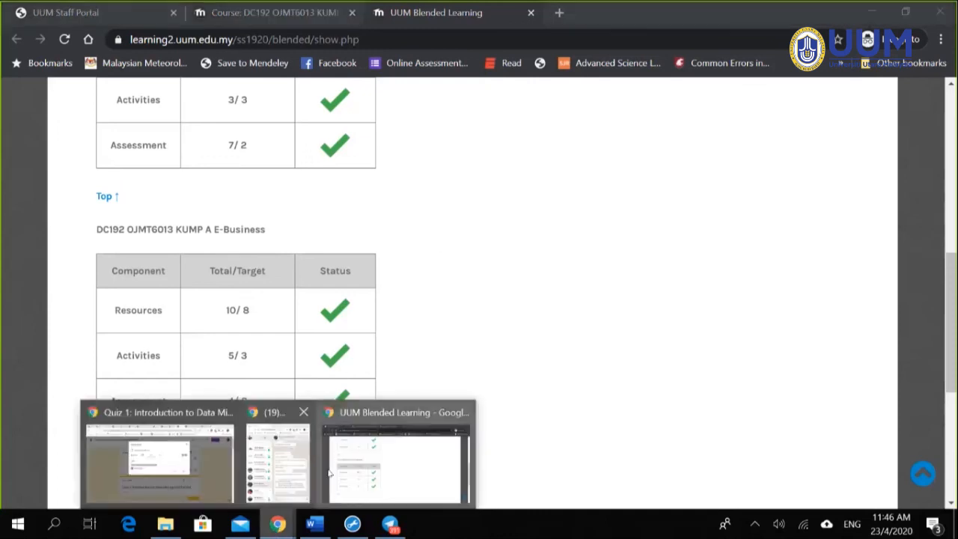
click(223, 479)
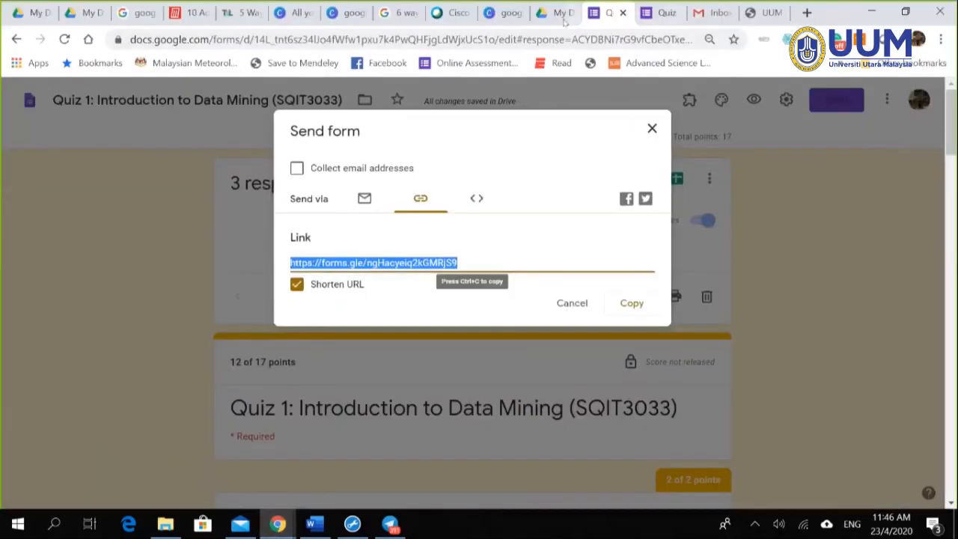
Step: Present the Canva 'google quiz' design full screen and advance to slide 7, Resource / Thank You
click(350, 15)
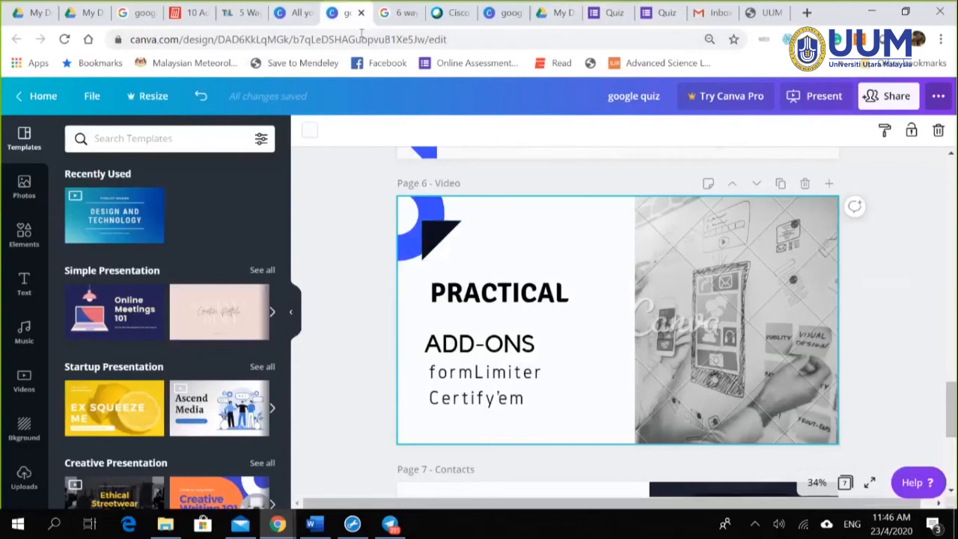
click(402, 12)
click(454, 13)
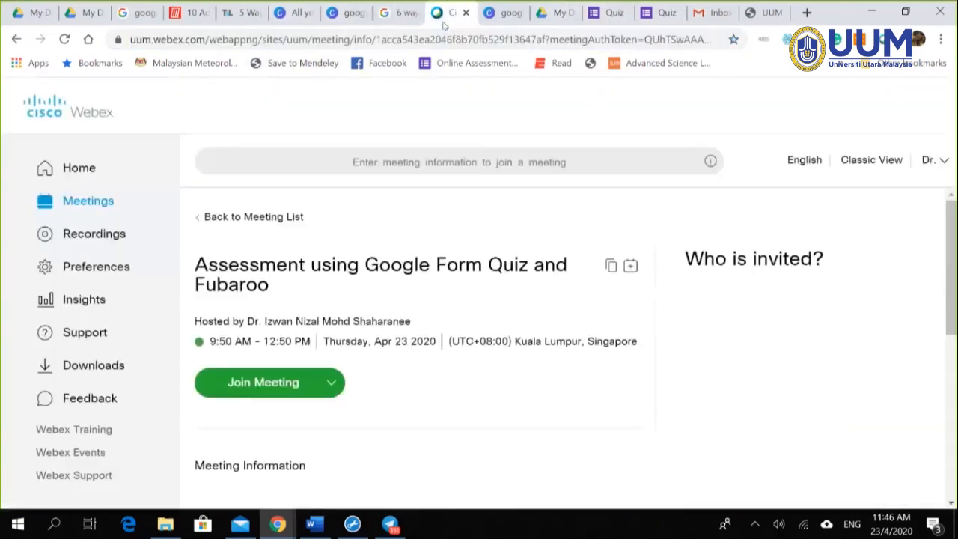
click(354, 17)
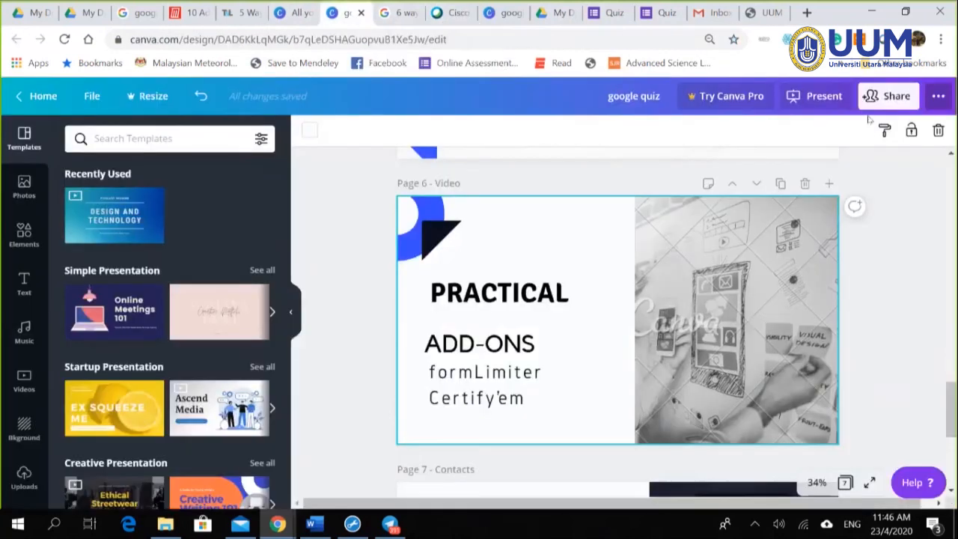
click(814, 100)
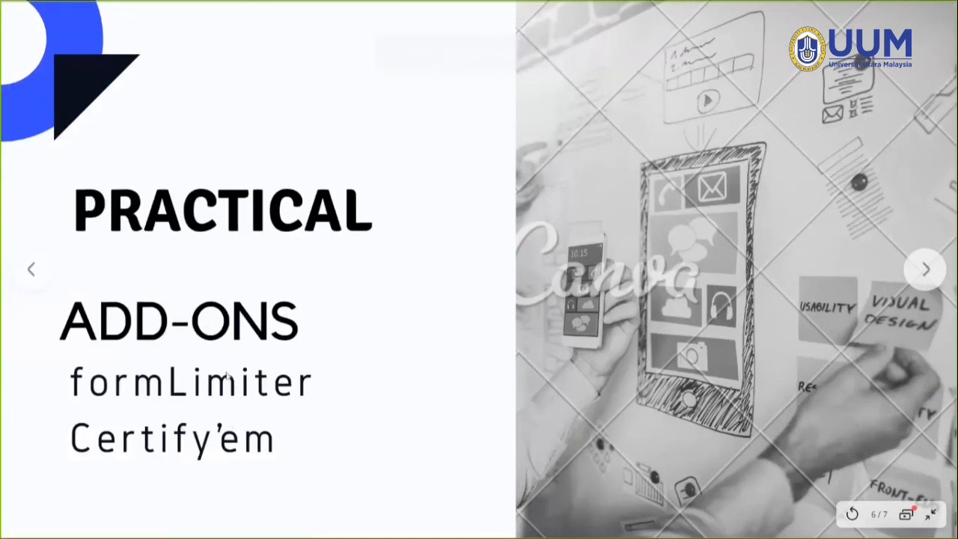
click(926, 270)
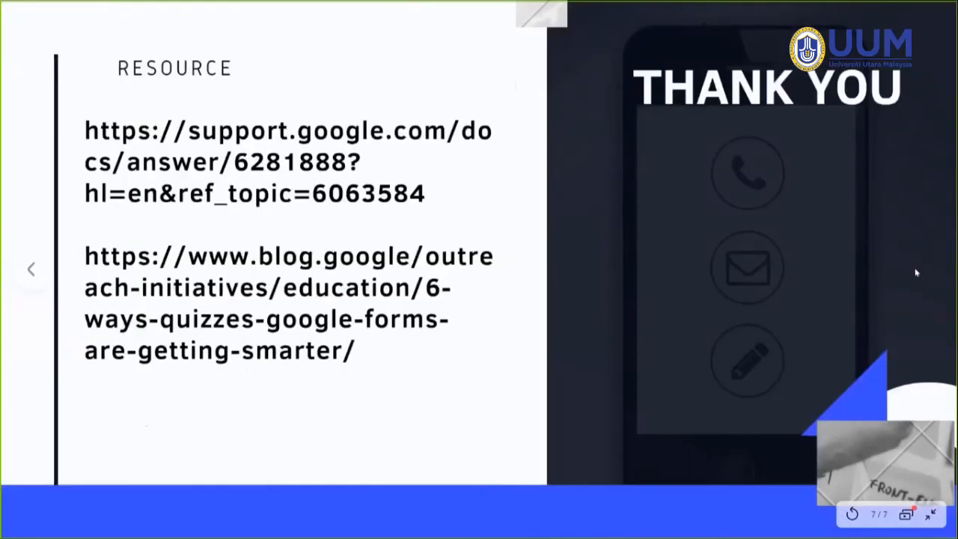
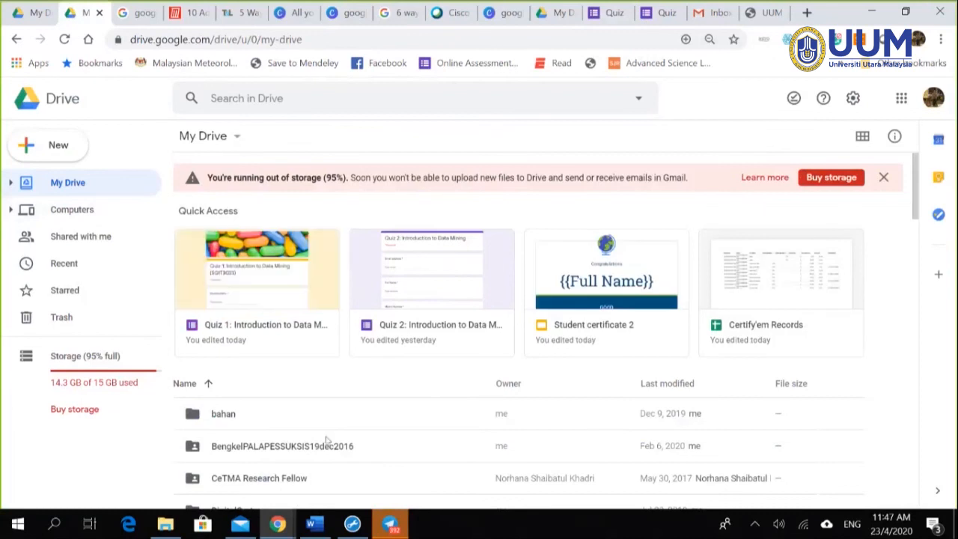
scroll(327, 440, down, 4)
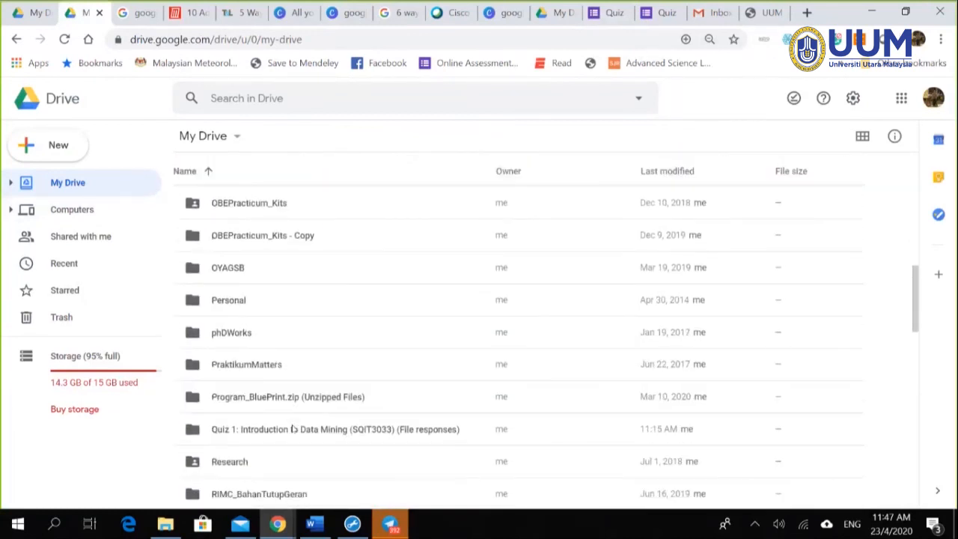
Step: Create a new blank Google Docs document from Drive's New menu
scroll(406, 338, up, 8)
click(51, 150)
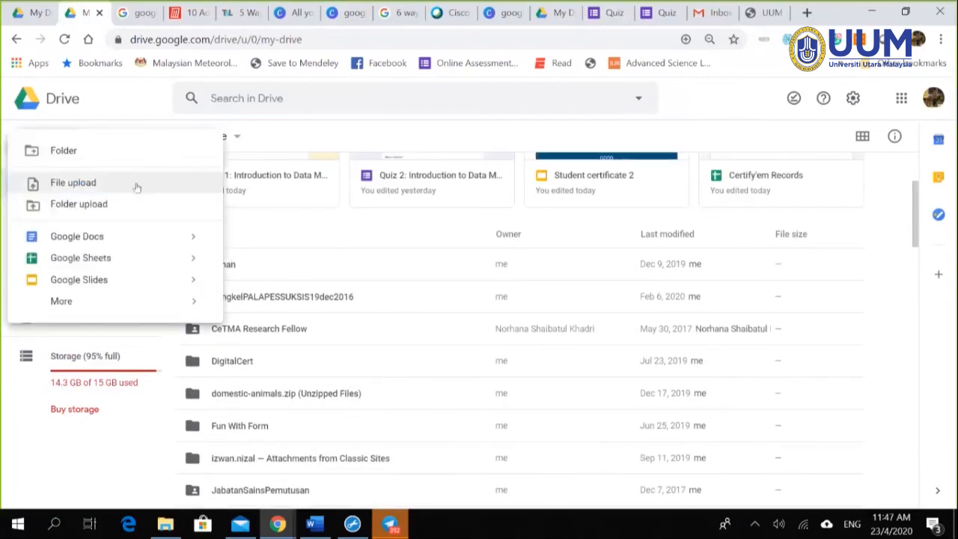
click(143, 237)
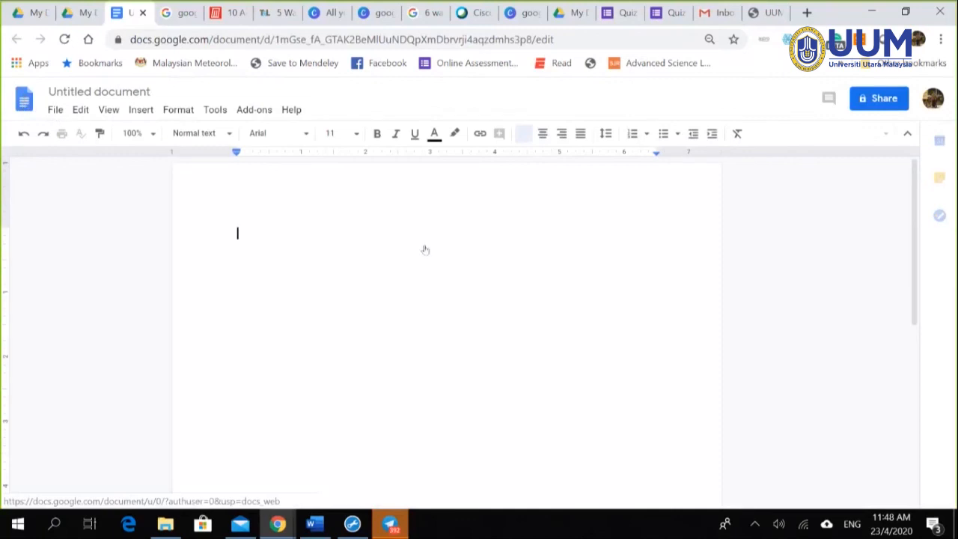
Step: Return to the Docs home page and scroll through the recent documents
click(28, 103)
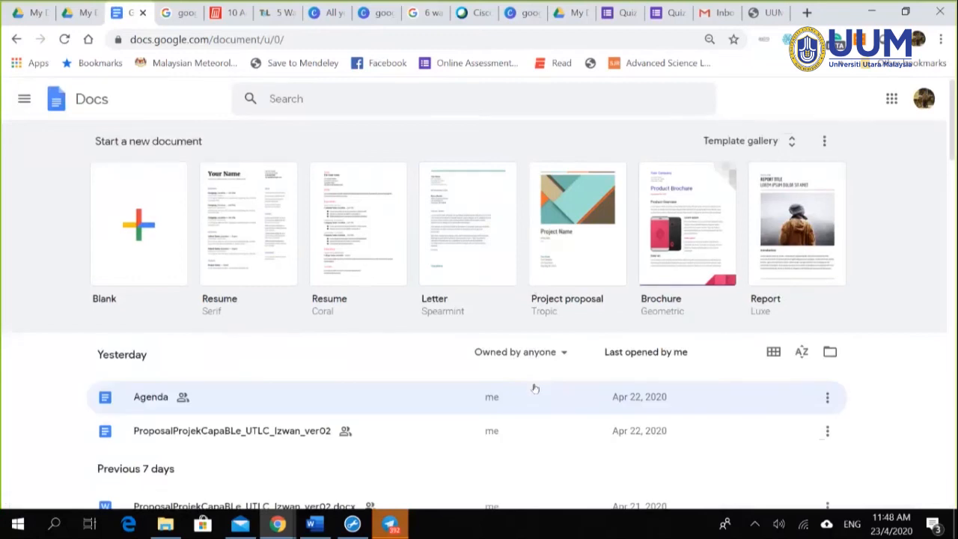
scroll(530, 388, down, 2)
scroll(525, 392, down, 2)
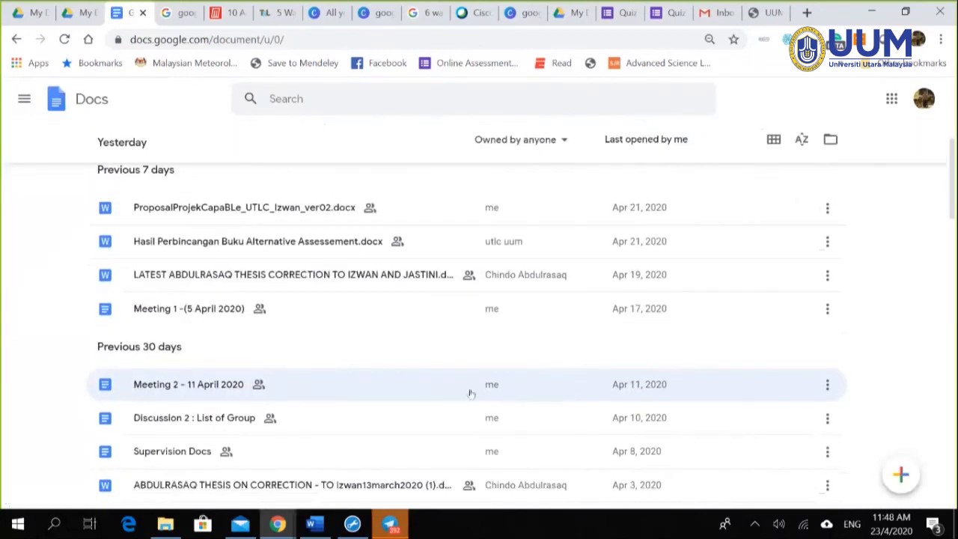
Step: Open 'Meeting 2 - 11 April 2020' and select the class plan title and table
click(211, 390)
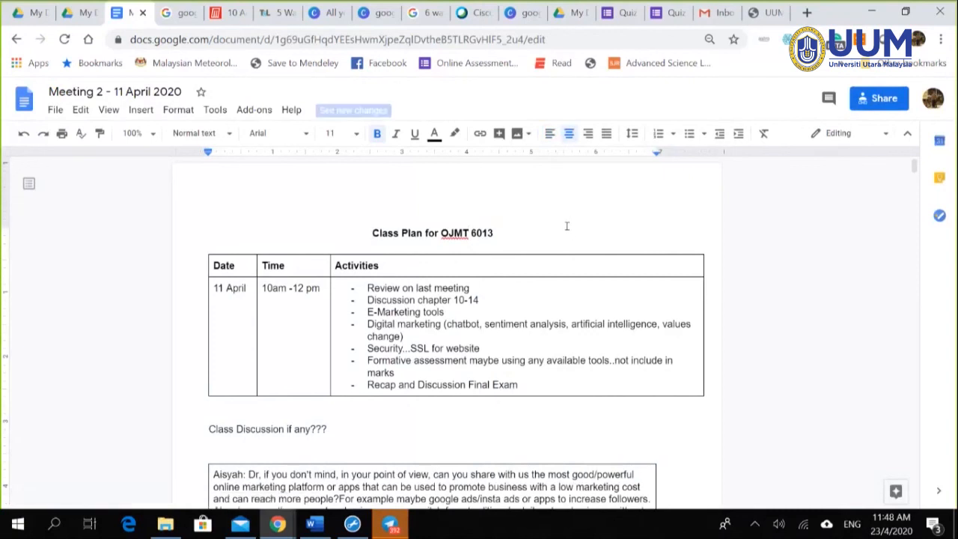
scroll(612, 258, down, 1)
scroll(606, 262, down, 1)
scroll(592, 269, up, 2)
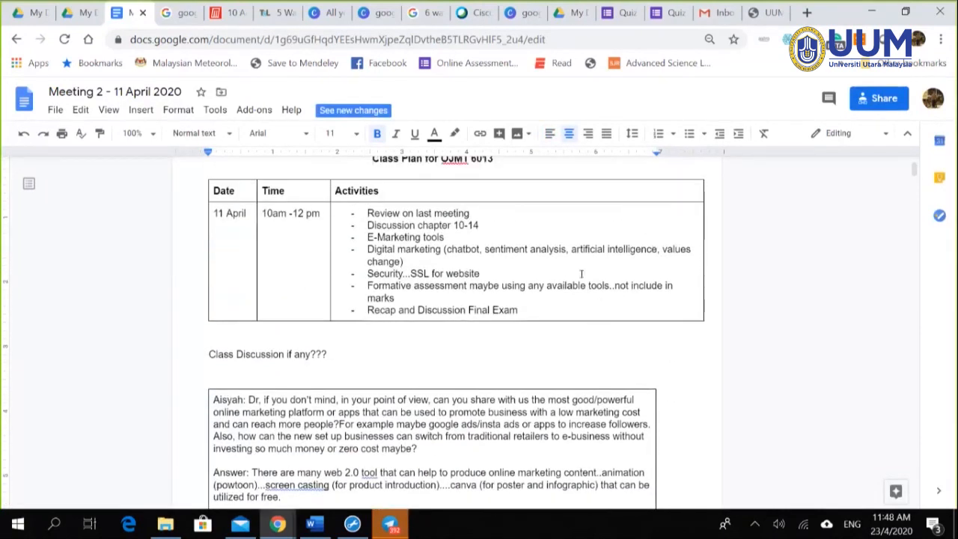
scroll(569, 276, up, 1)
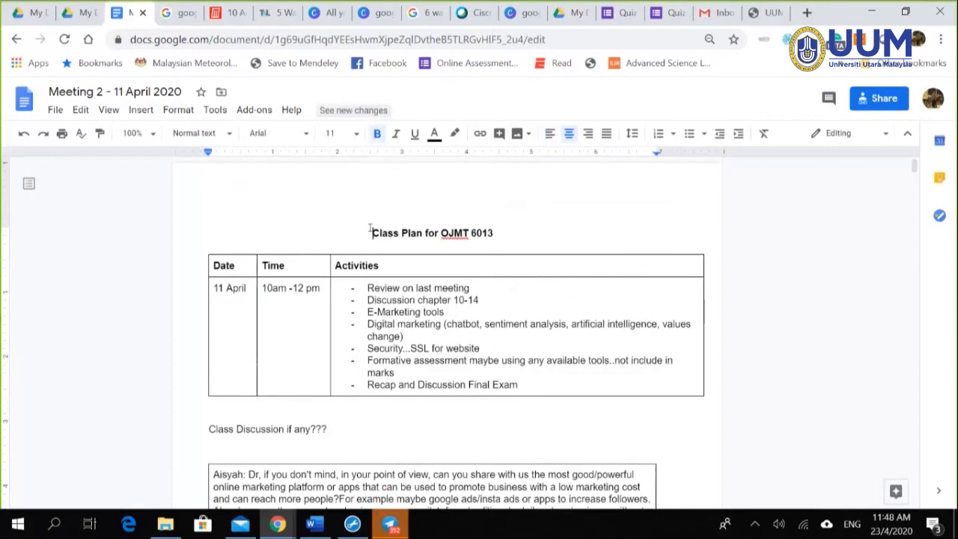
drag(370, 233, 621, 360)
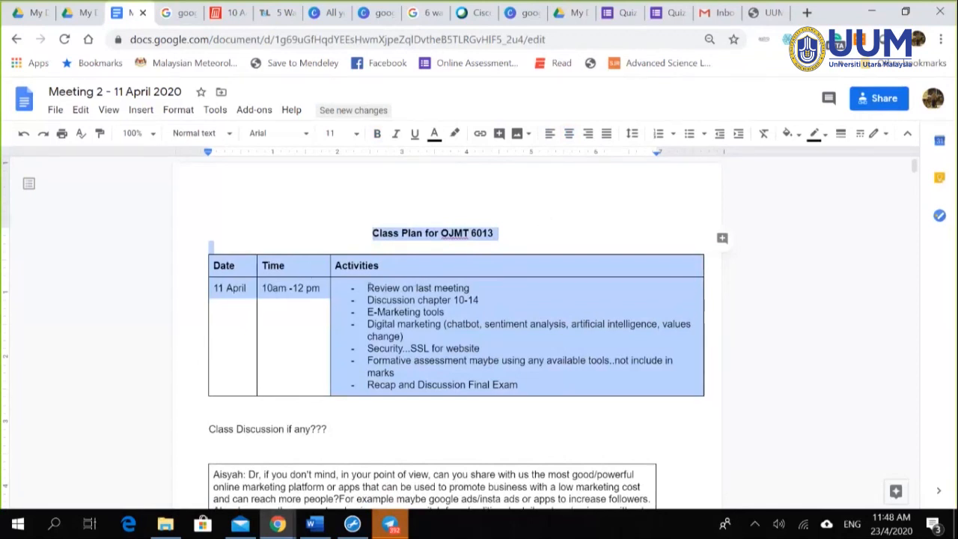
Step: In the marketing discussion table, select the text 'topics or subjects previously.'
scroll(482, 293, down, 4)
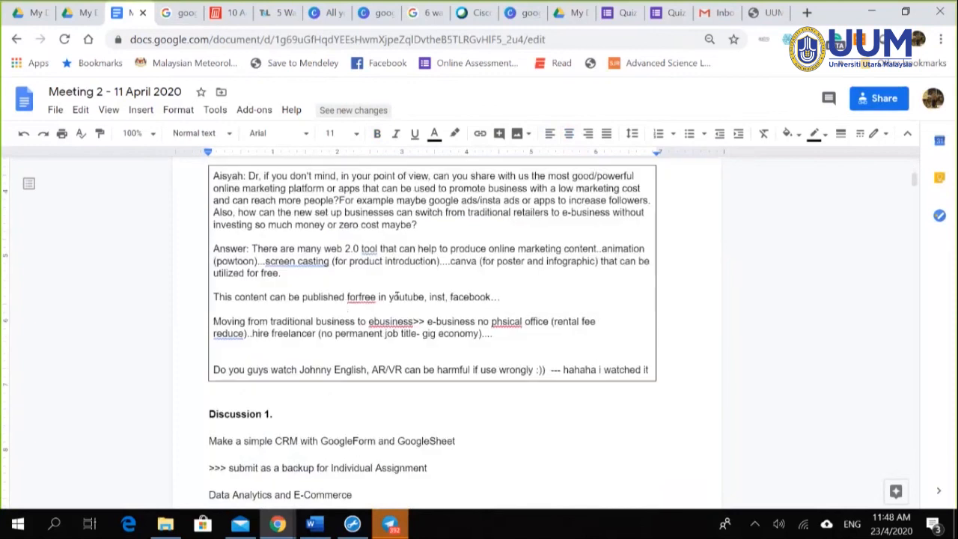
scroll(441, 299, down, 3)
scroll(479, 267, down, 8)
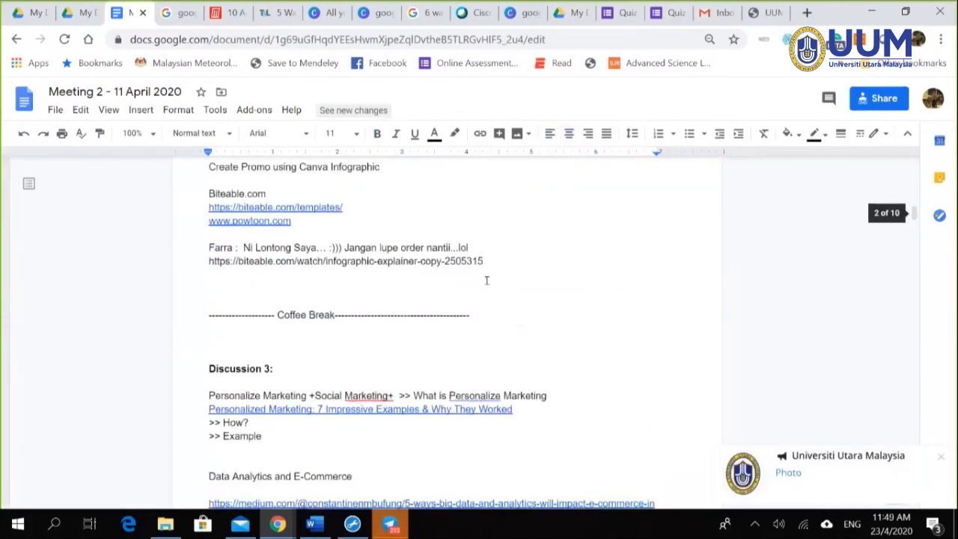
scroll(511, 301, down, 4)
scroll(511, 302, up, 4)
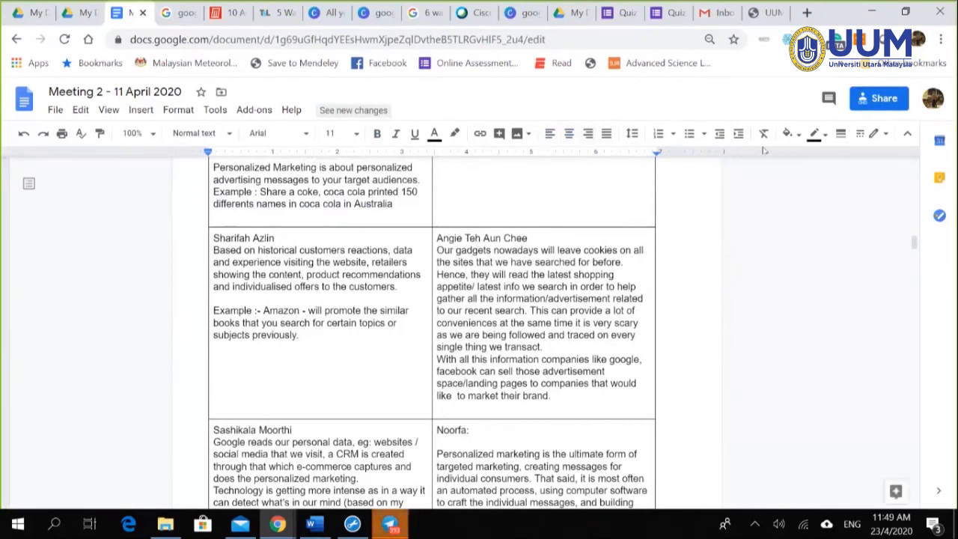
scroll(341, 303, up, 4)
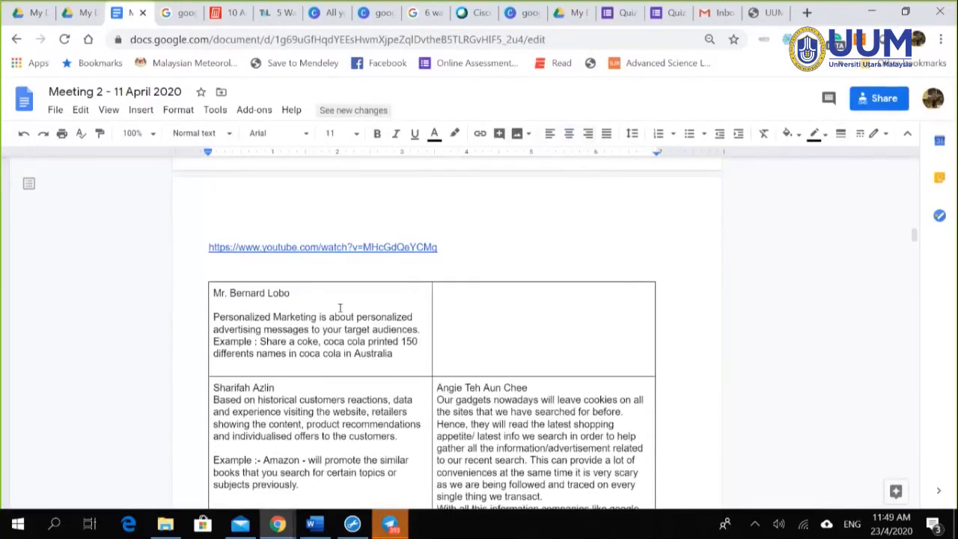
scroll(365, 268, down, 3)
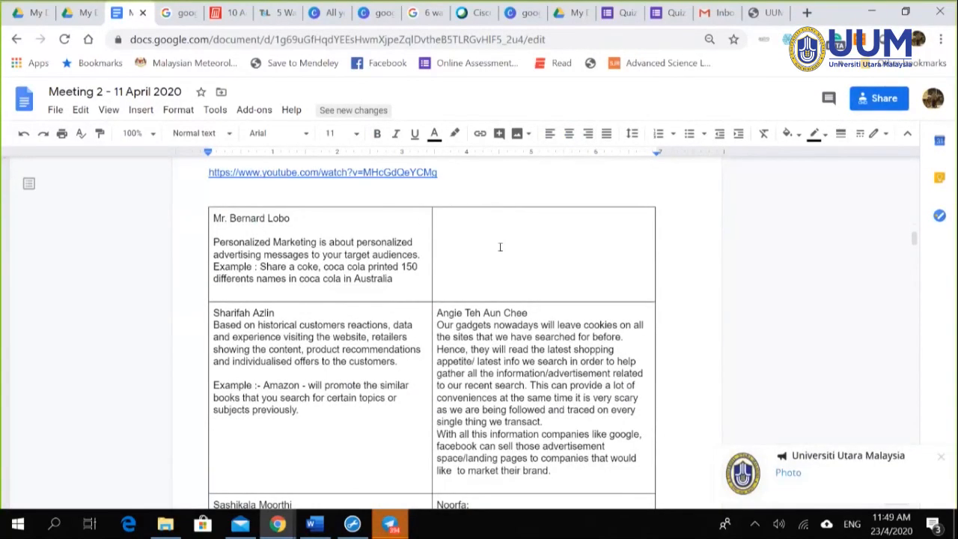
click(327, 267)
double_click(354, 379)
double_click(350, 411)
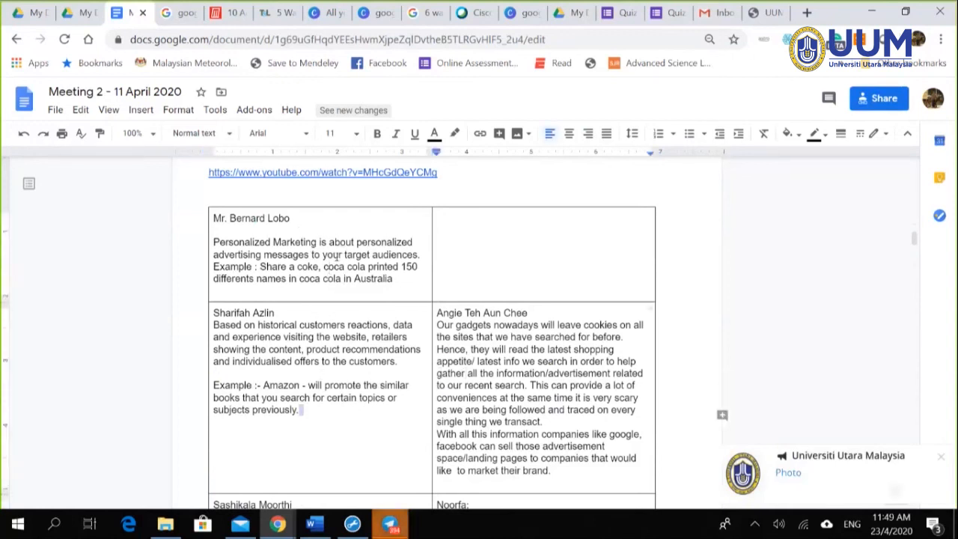
drag(302, 410, 359, 398)
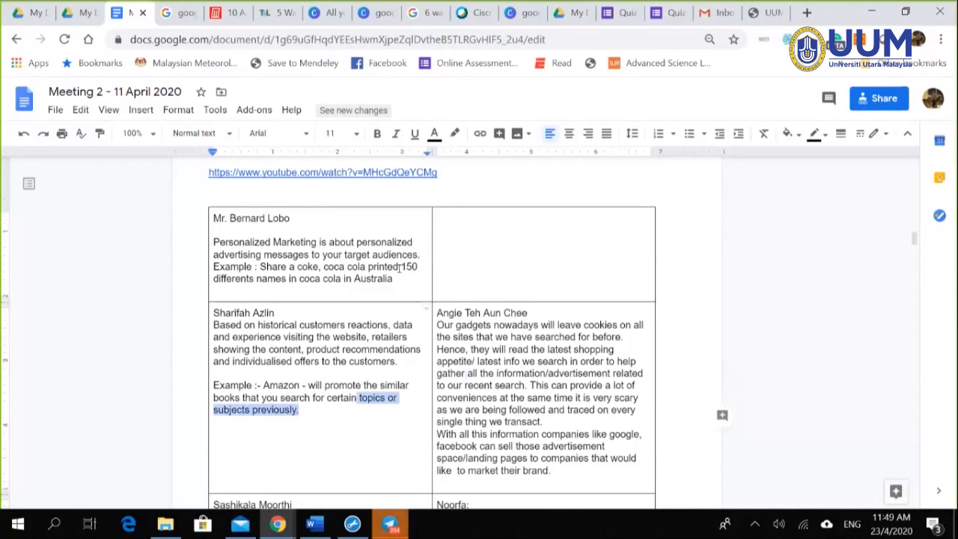
Step: Clear the selection and look through the student answer tables further down
click(453, 214)
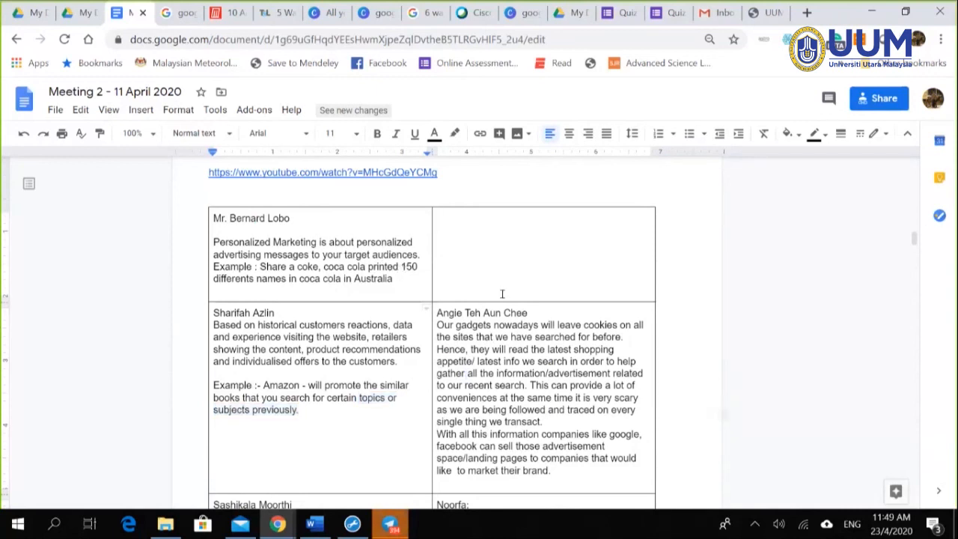
click(356, 349)
scroll(526, 358, down, 3)
scroll(525, 272, up, 7)
scroll(524, 284, down, 2)
scroll(513, 295, up, 10)
scroll(544, 305, down, 12)
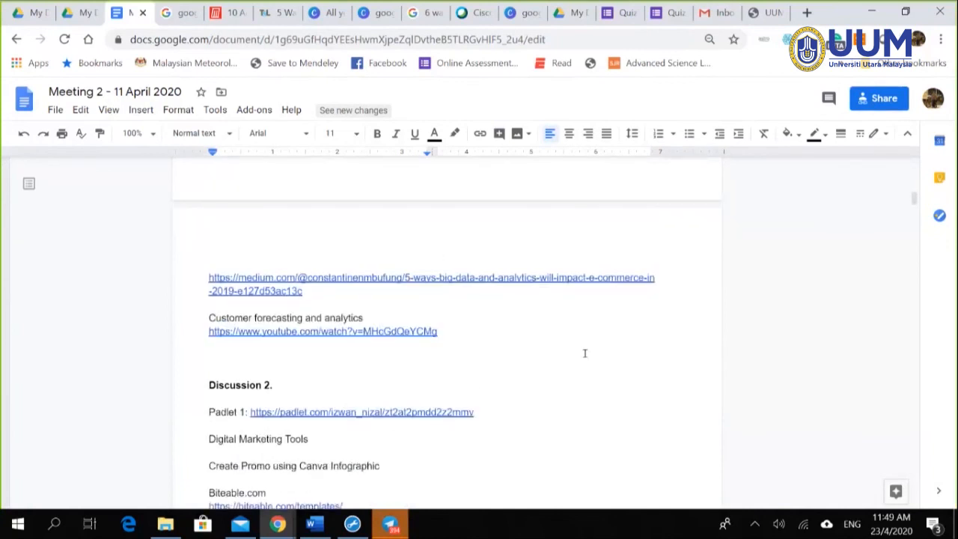
scroll(584, 353, down, 15)
scroll(604, 339, down, 5)
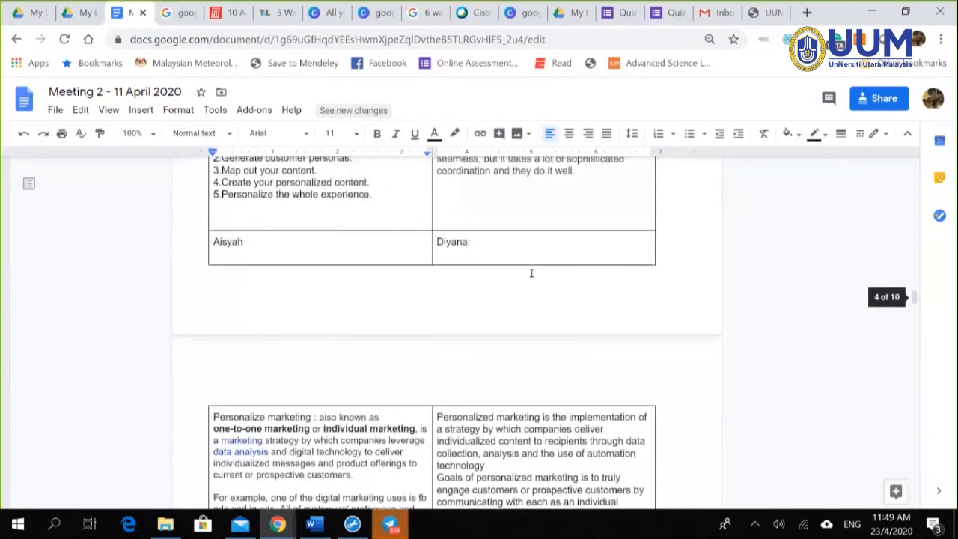
scroll(531, 274, up, 5)
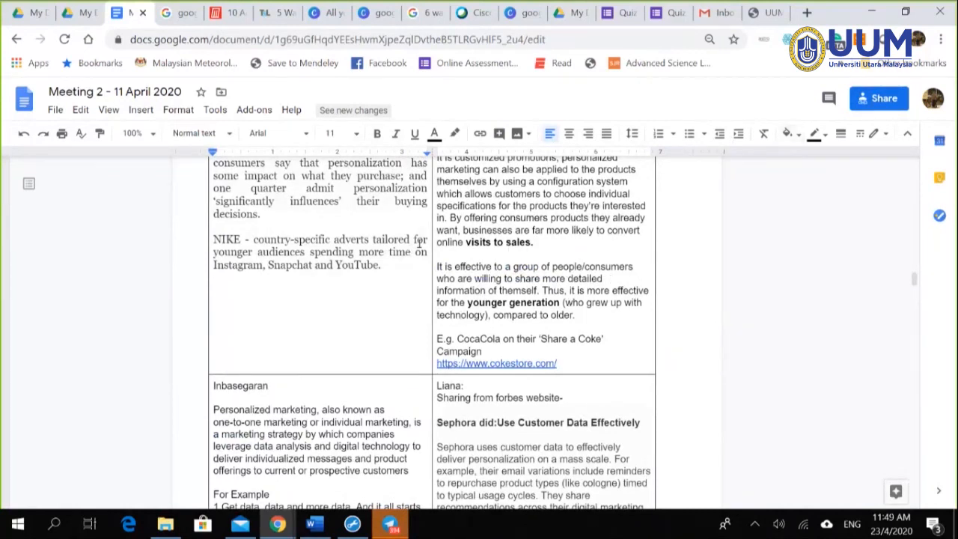
Step: Check the Meeting 2 sharing settings, then enter 'drive' in the browser address bar
click(880, 98)
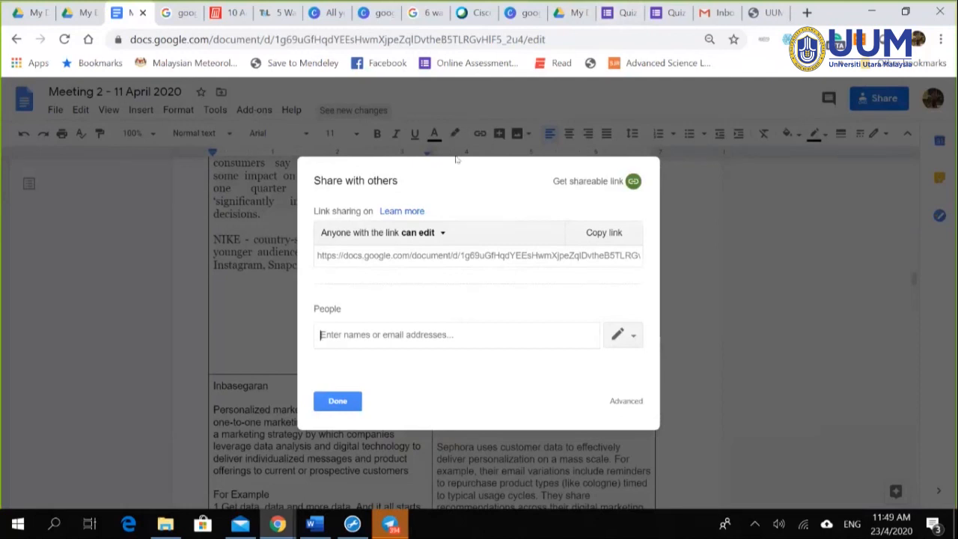
click(354, 404)
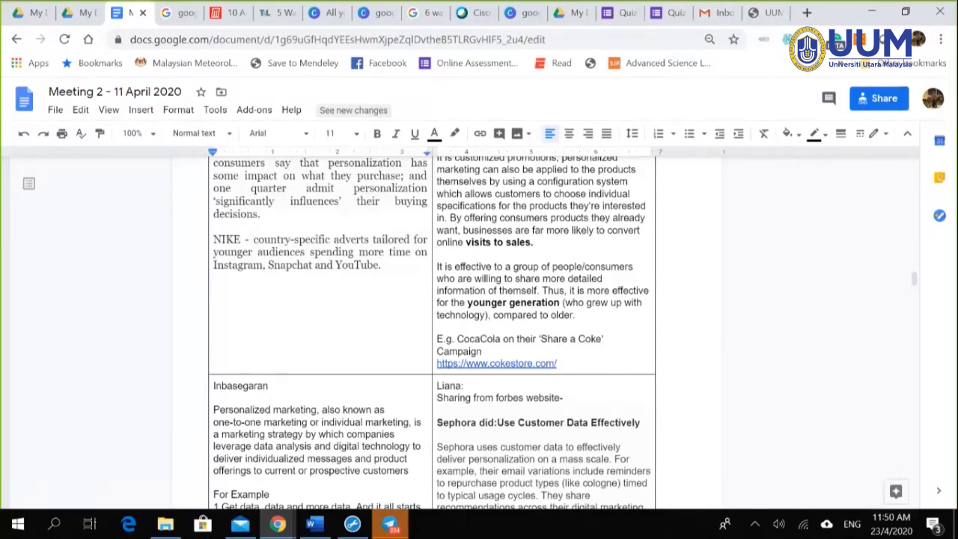
scroll(729, 323, up, 3)
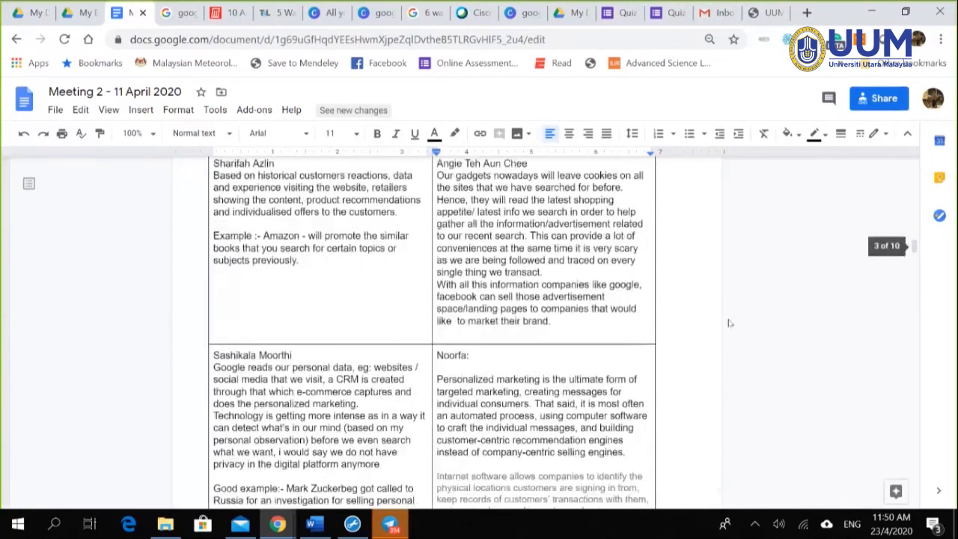
scroll(730, 323, up, 5)
drag(915, 229, 827, 187)
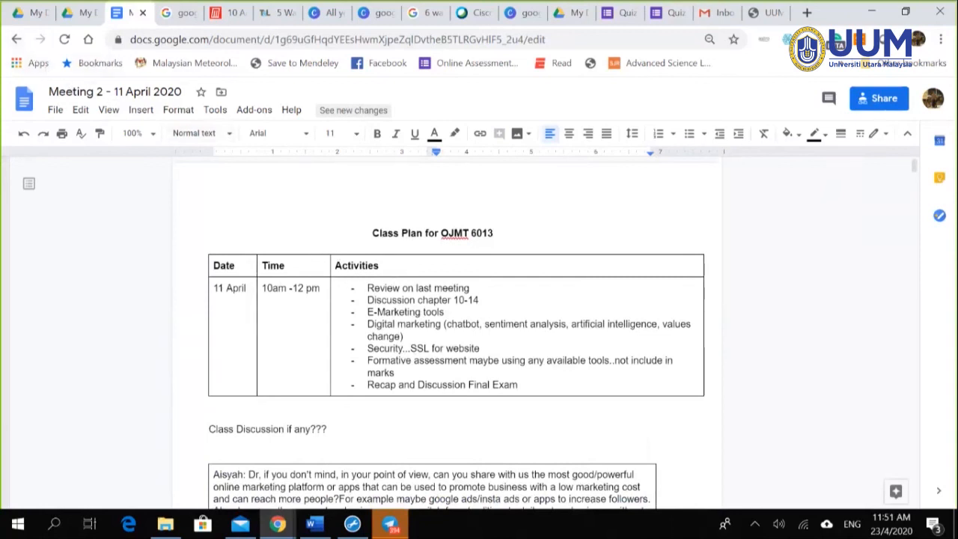
click(200, 45)
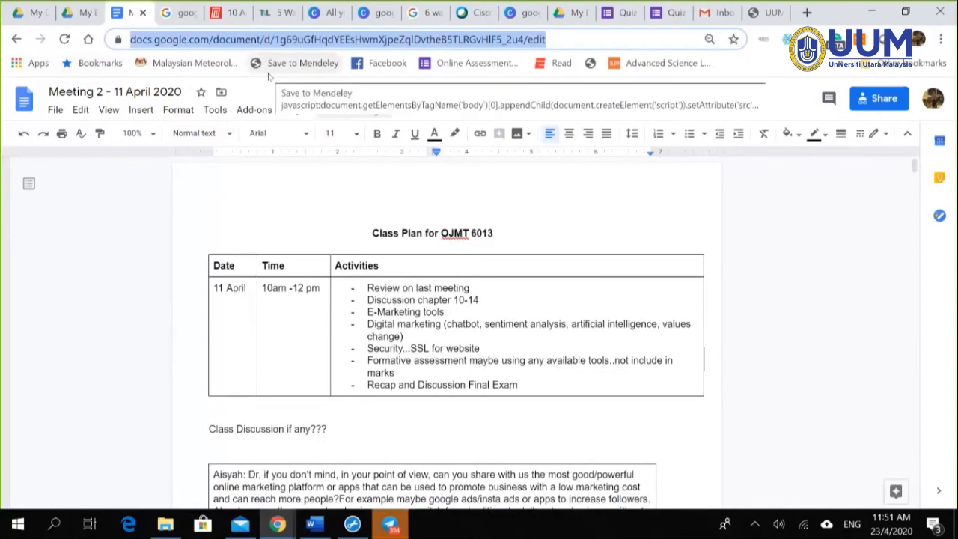
text(drive)
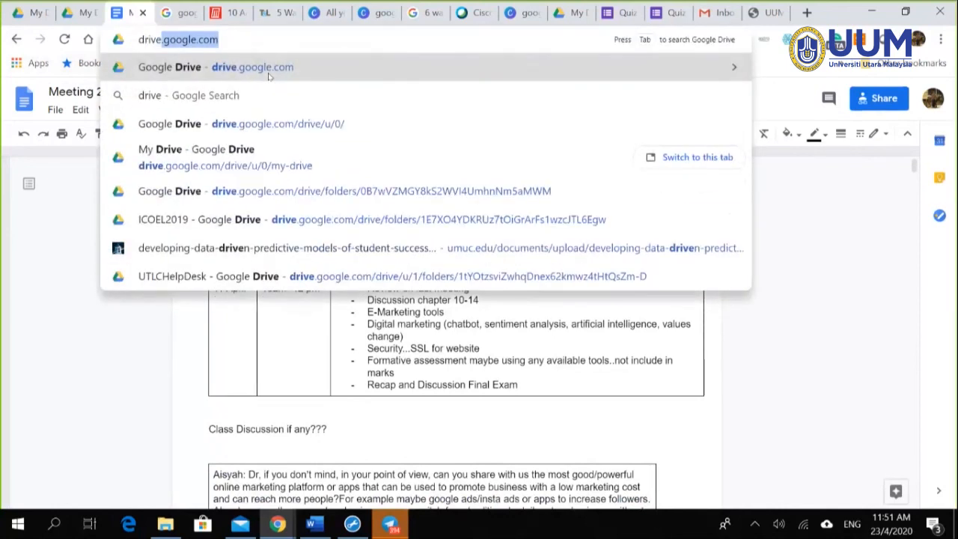
Step: Go to Google Drive and create a new Google Docs document
click(270, 71)
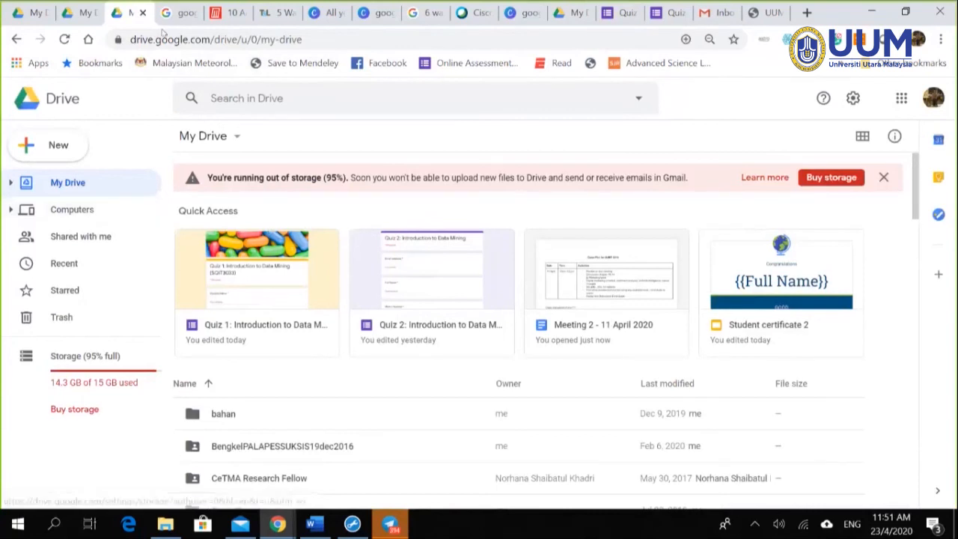
click(58, 146)
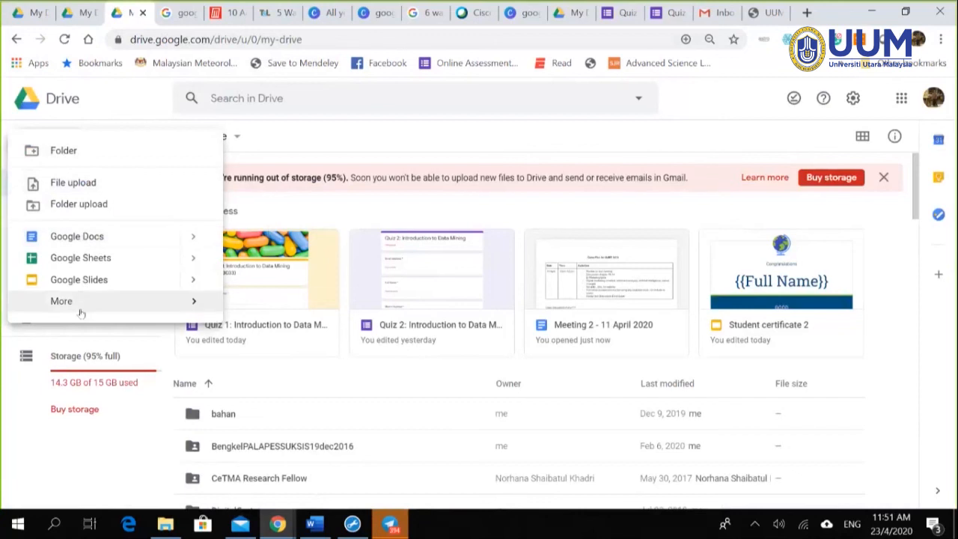
mouse_move(83, 300)
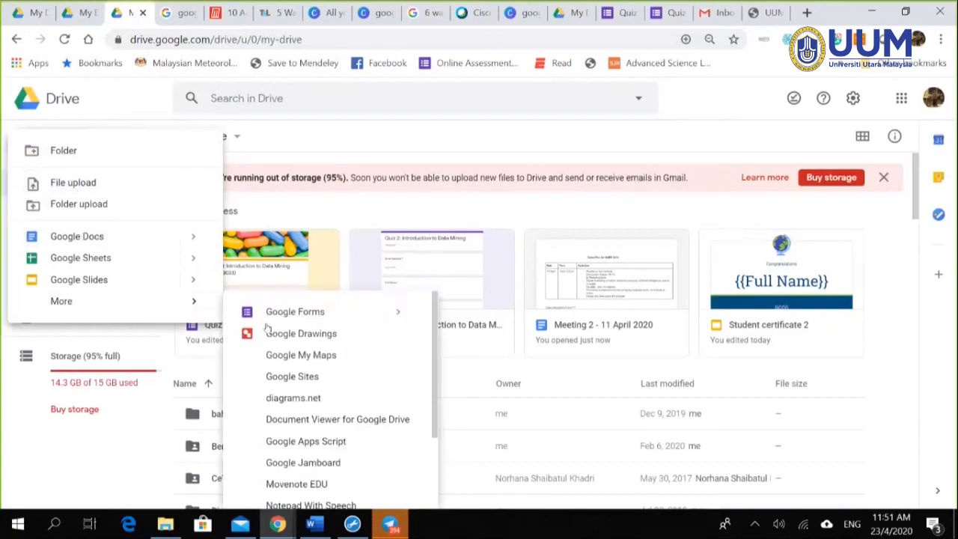
click(71, 236)
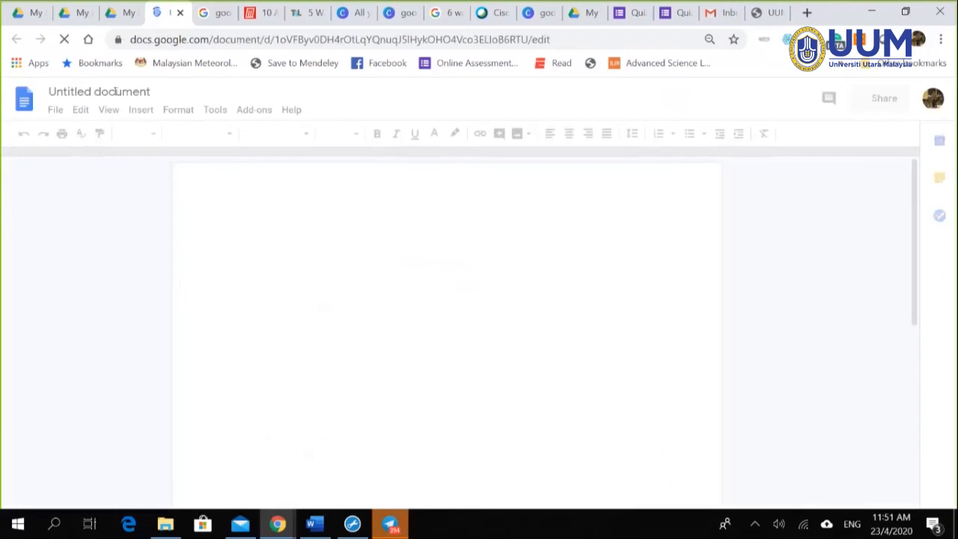
Step: Title the document 'Class Discussion Week After Coviid'
click(141, 92)
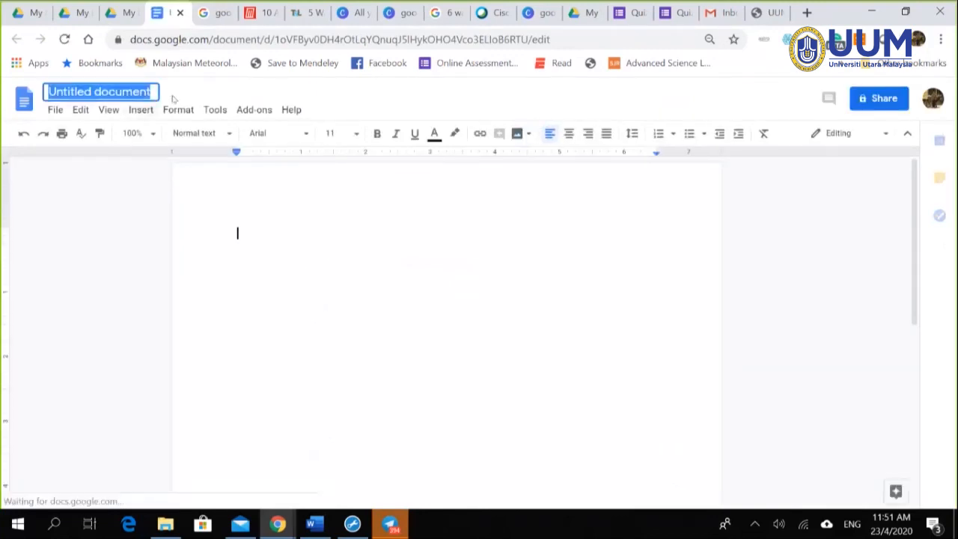
text(C)
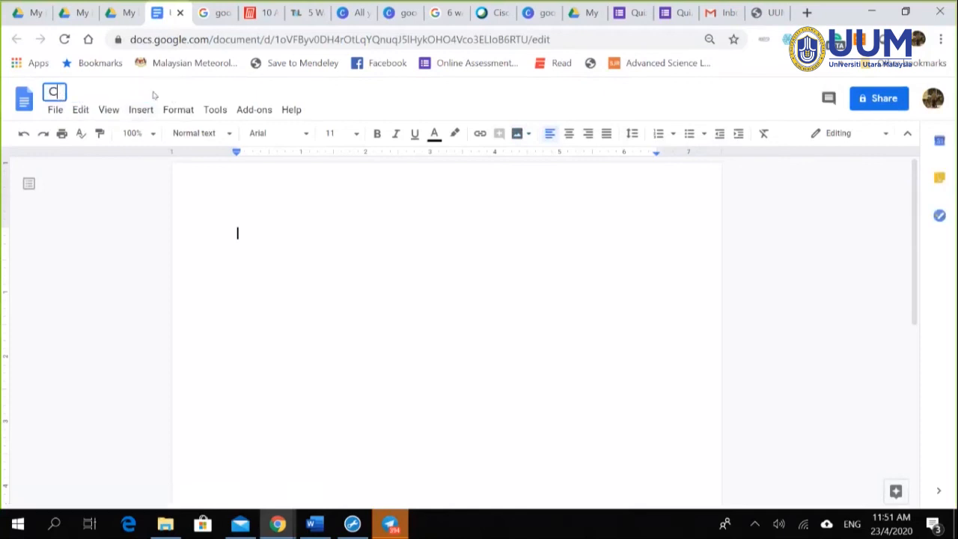
text(lass Discussiin)
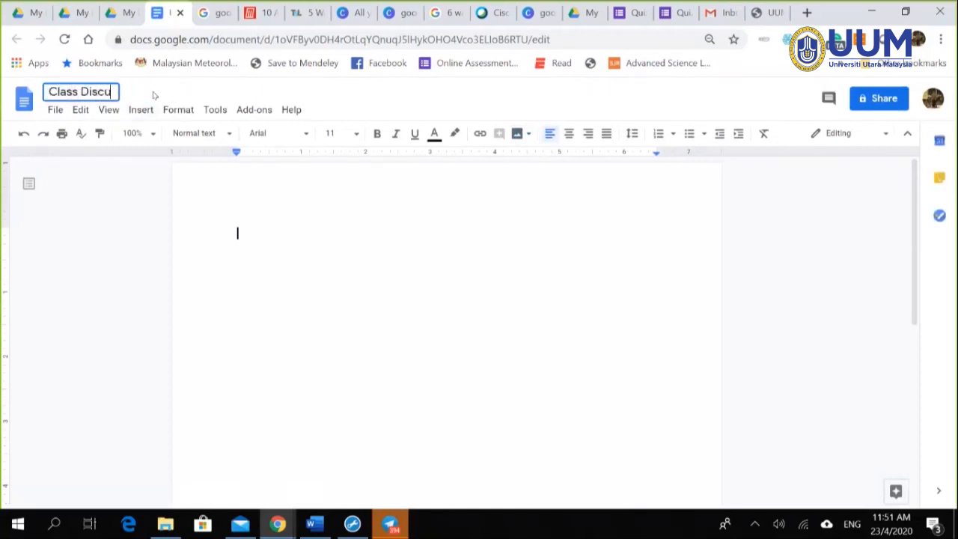
key(BackSpace)
key(BackSpace)
text(on)
text( 2)
key(BackSpace)
key(BackSpace)
text(Week Fter)
key(BackSpace)
key(BackSpace)
key(BackSpace)
key(BackSpace)
text(After Covi)
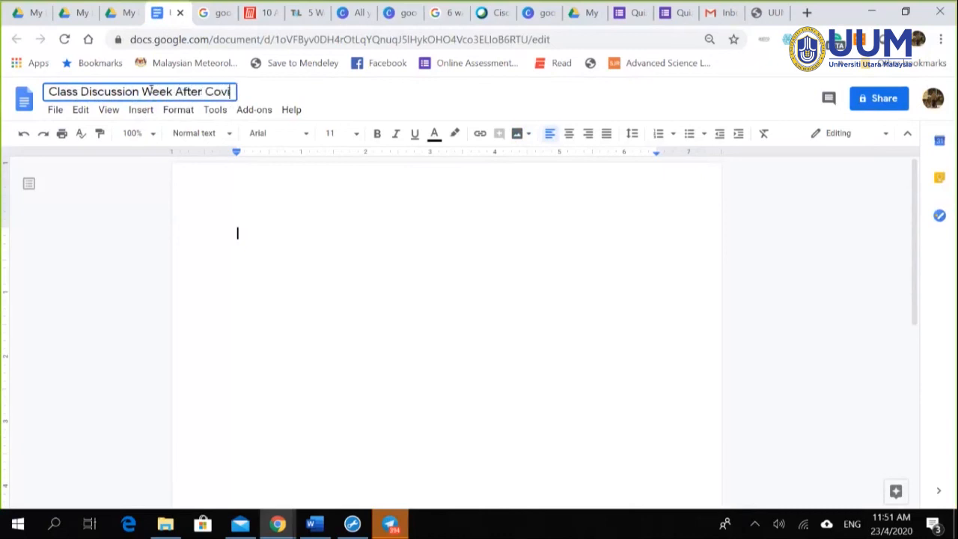
text(id 1)
key(BackSpace)
key(BackSpace)
key(Return)
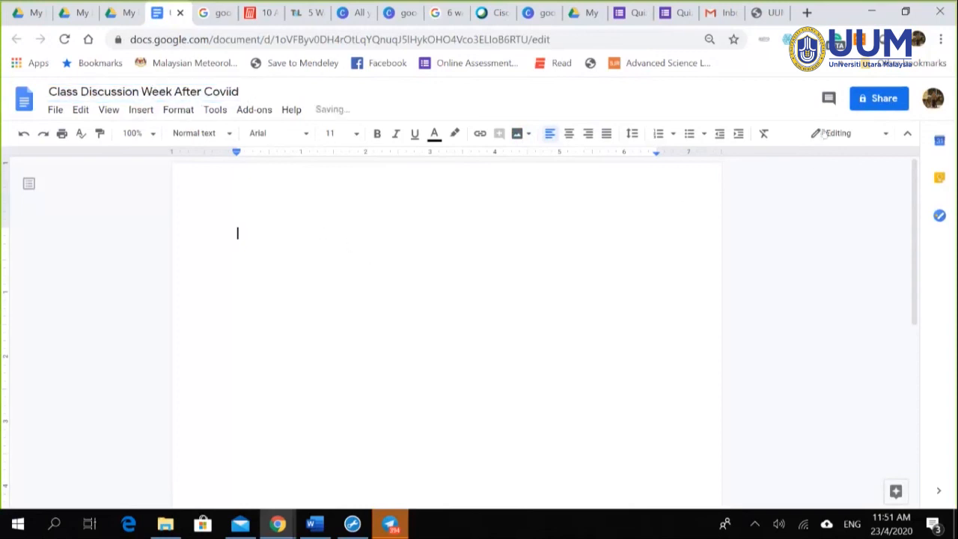
Step: Turn on link sharing so anyone with the link can edit the document
click(880, 99)
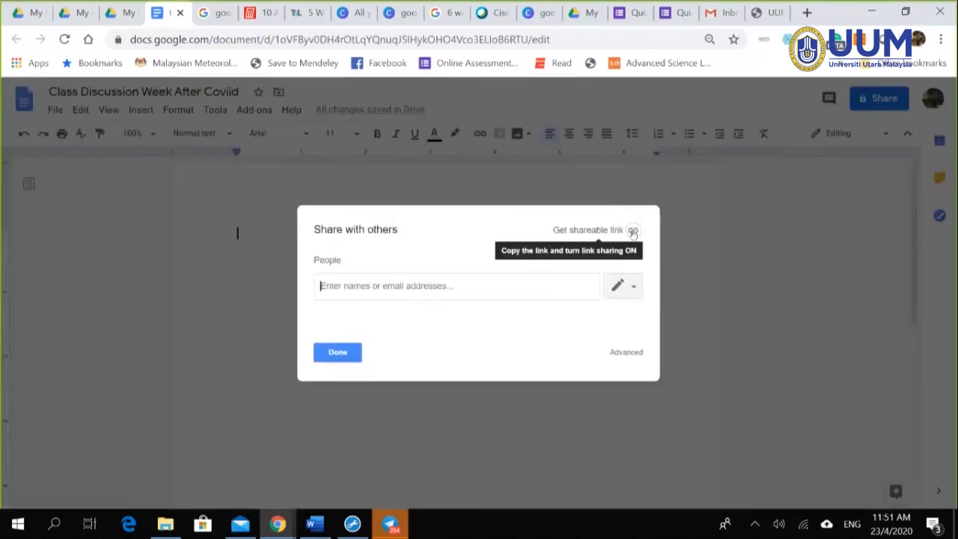
click(633, 231)
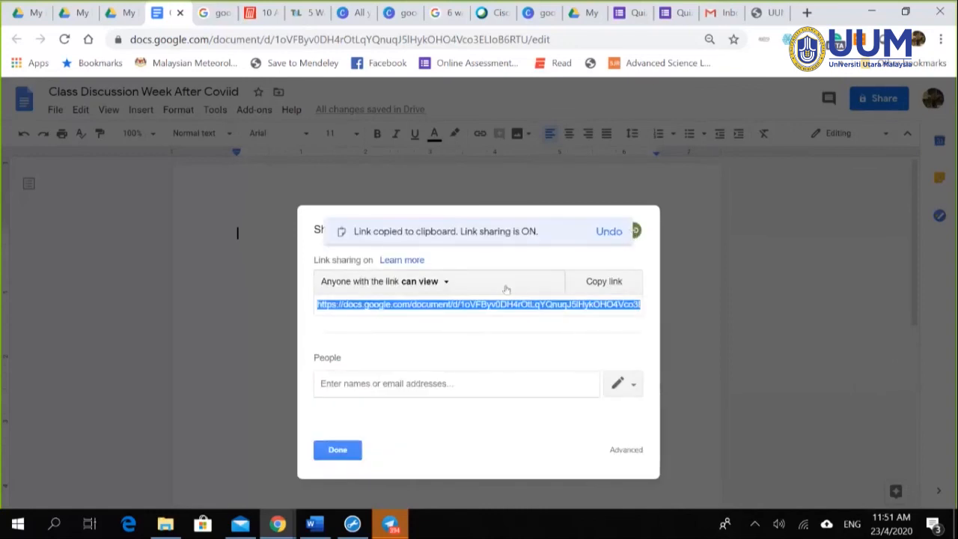
click(445, 284)
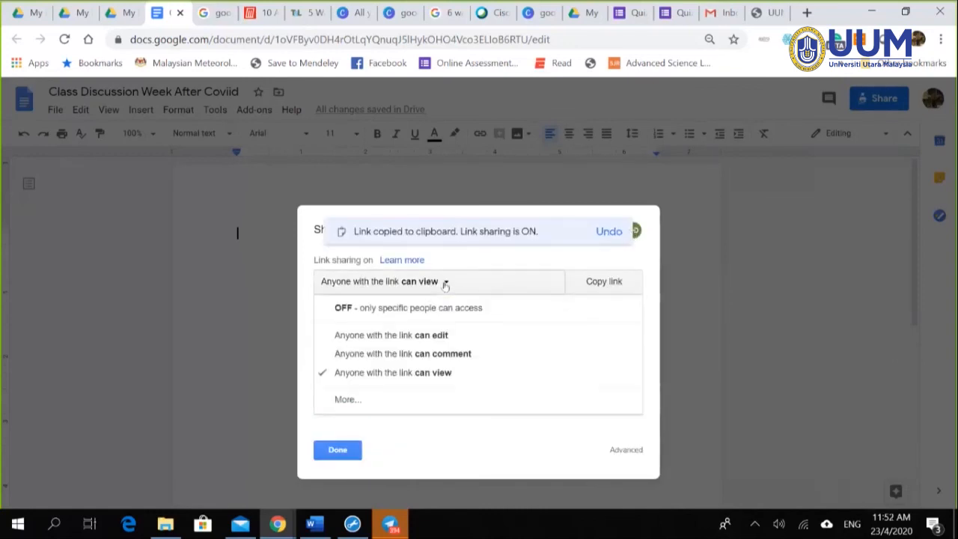
click(437, 336)
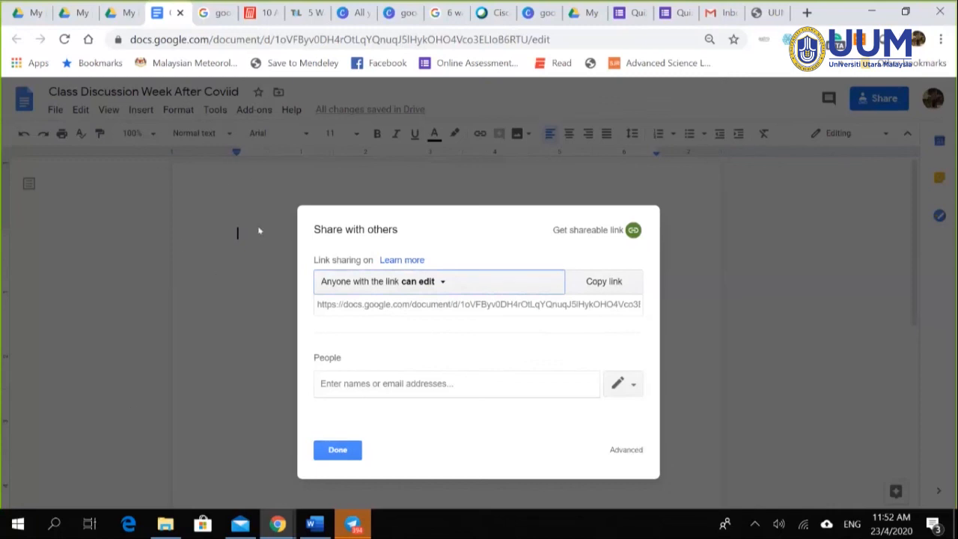
click(337, 456)
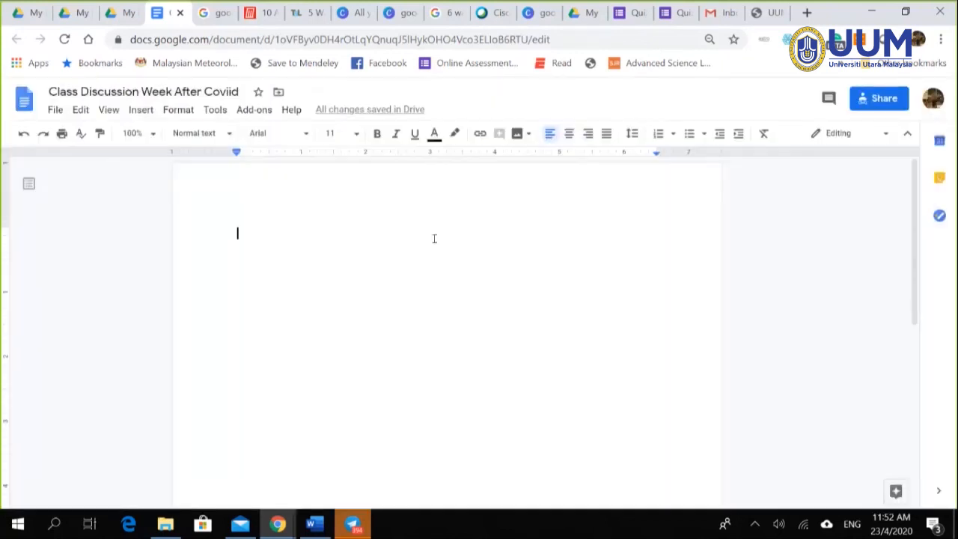